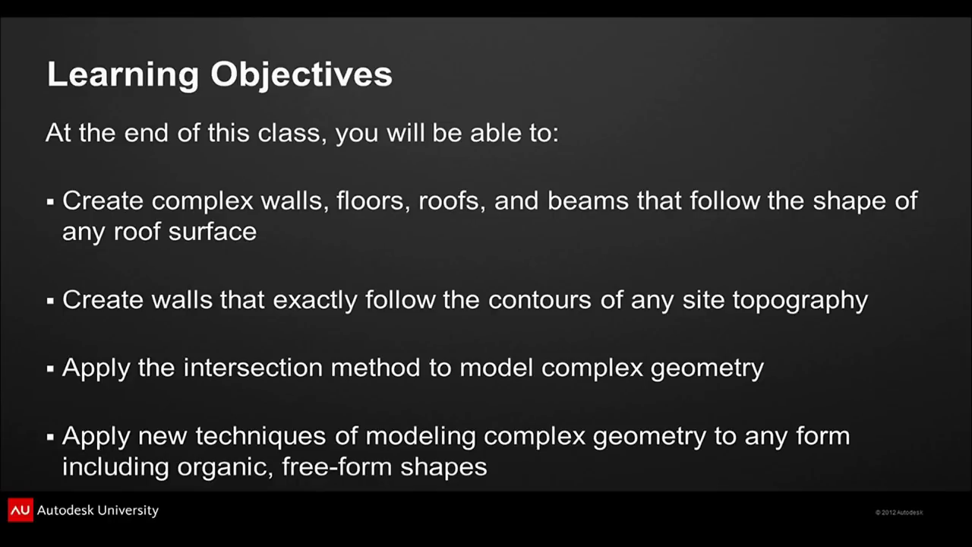
- Advance the slideshow past the live demonstration topics to the closing AU logo slide
{"action": "key", "text": "Right"}
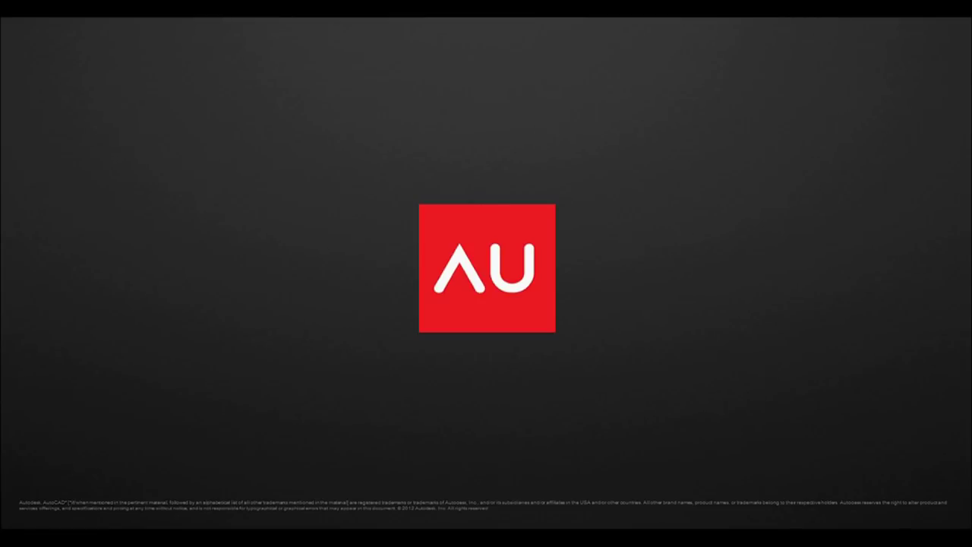
- End the slideshow, switch to the Revit project, and frame and orbit the wavy roof 3D view
{"action": "key", "text": "Escape"}
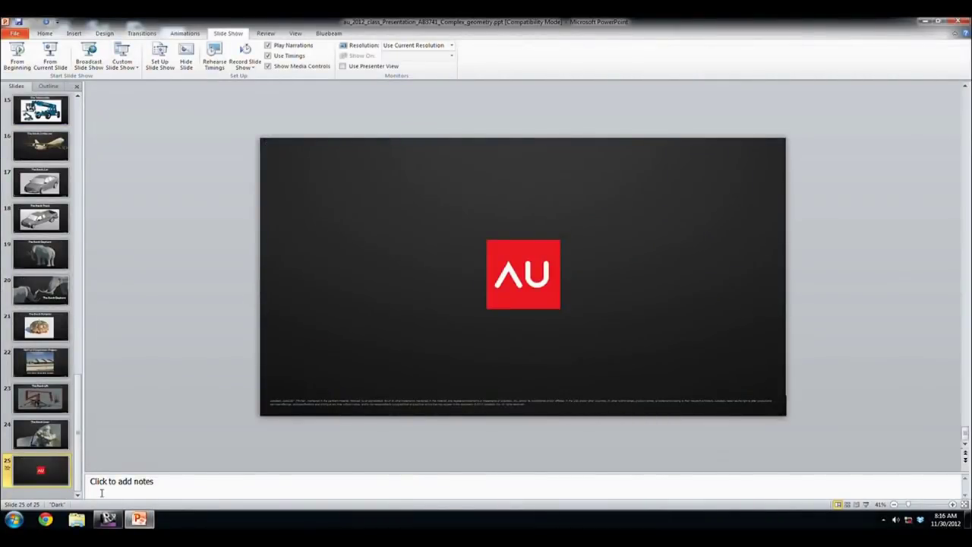
{"action": "mouse_move", "coordinate": [108, 519]}
{"action": "left_click", "coordinate": [181, 395]}
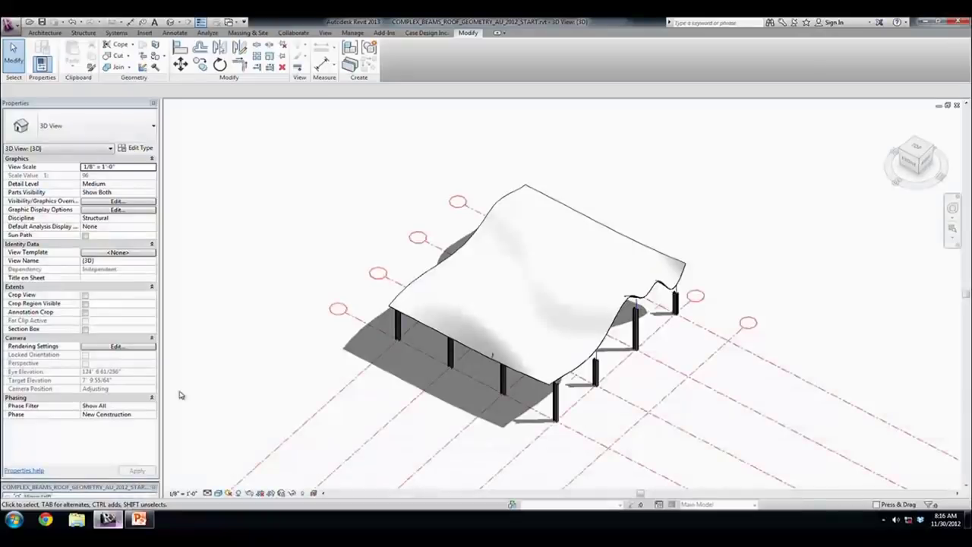
{"action": "mouse_move", "coordinate": [299, 217]}
{"action": "middle_mouse_down"}
{"action": "mouse_move", "coordinate": [295, 189]}
{"action": "mouse_move", "coordinate": [357, 195]}
{"action": "mouse_move", "coordinate": [317, 276]}
{"action": "middle_mouse_up"}
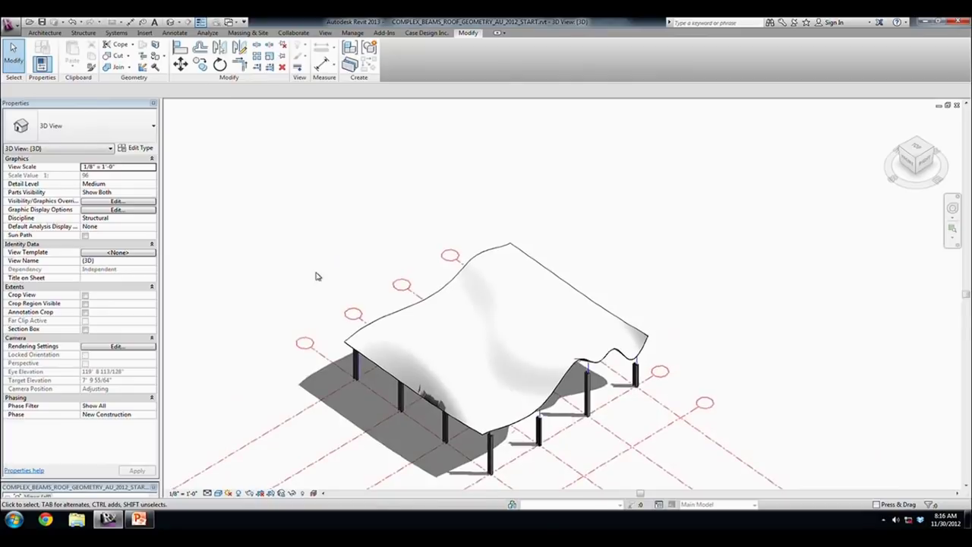
{"action": "scroll", "coordinate": [338, 260], "scroll_direction": "up", "scroll_amount": 2}
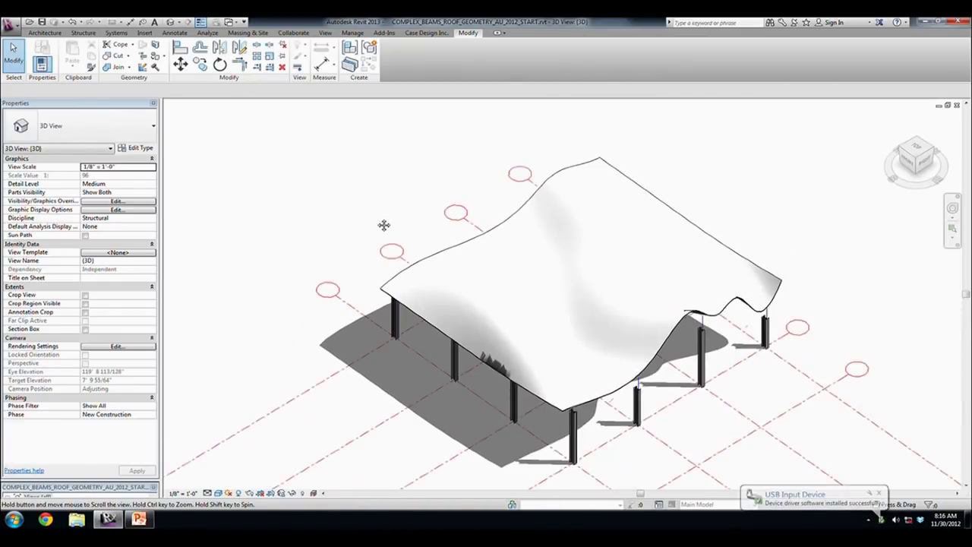
{"action": "middle_click_drag", "start_coordinate": [383, 225], "coordinate": [358, 211]}
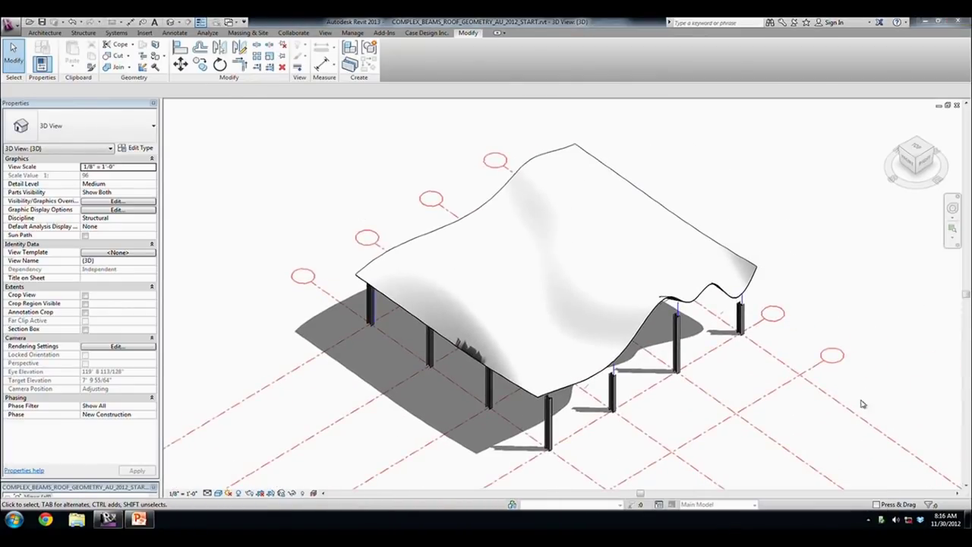
{"action": "mouse_move", "coordinate": [766, 369]}
{"action": "middle_mouse_down", "text": "shift"}
{"action": "mouse_move", "coordinate": [718, 325]}
{"action": "mouse_move", "coordinate": [577, 251]}
{"action": "middle_mouse_up", "text": "shift"}
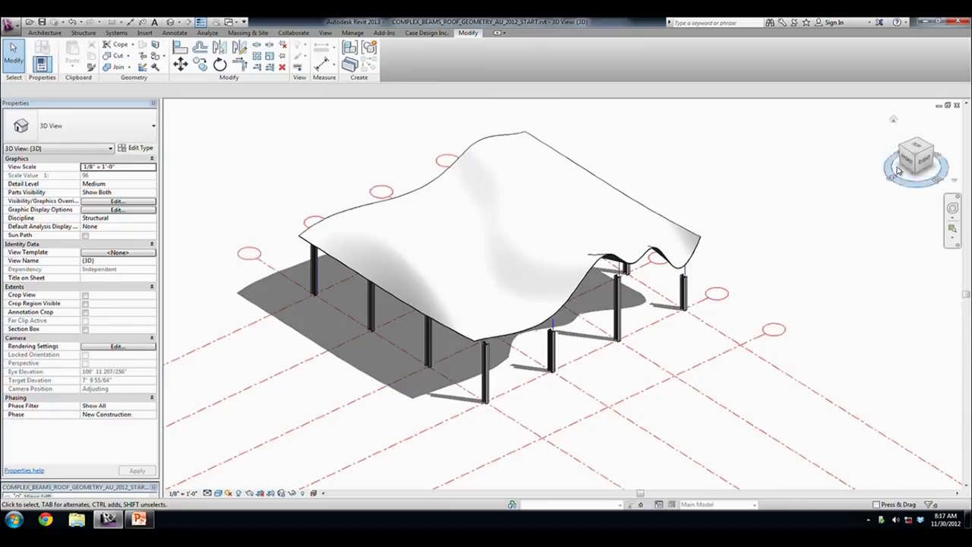
{"action": "left_click", "coordinate": [916, 151]}
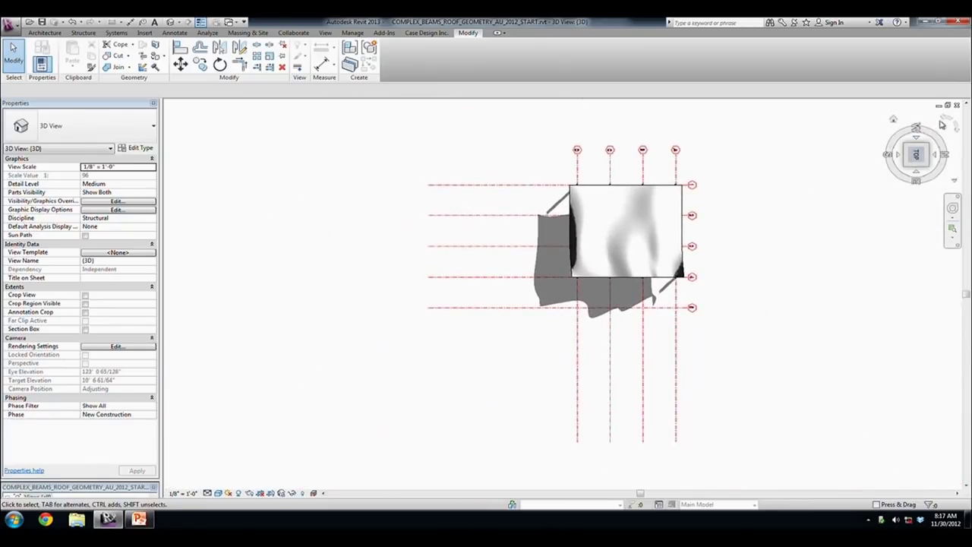
{"action": "scroll", "coordinate": [425, 255], "scroll_direction": "up", "scroll_amount": 3}
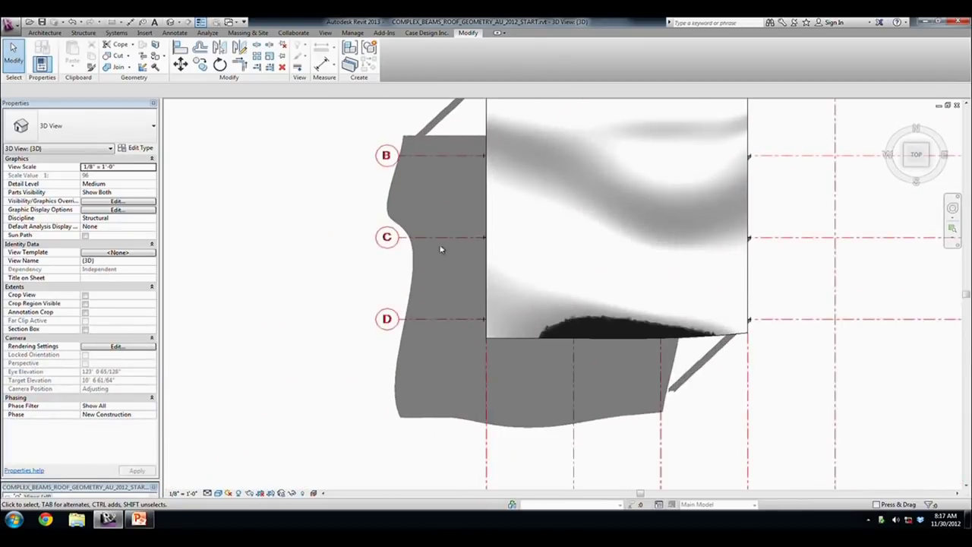
{"action": "left_click", "coordinate": [486, 227]}
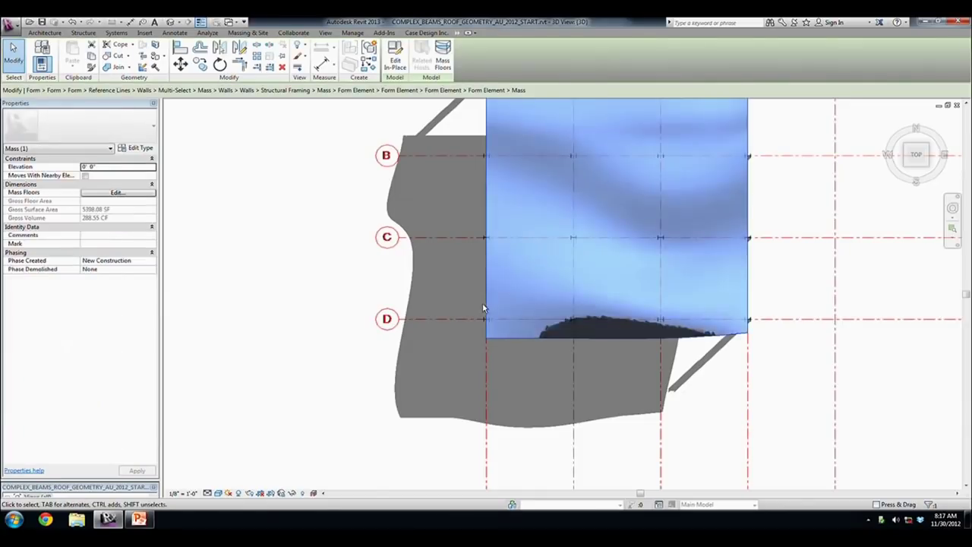
{"action": "mouse_move", "coordinate": [482, 303]}
{"action": "middle_mouse_down", "text": "shift"}
{"action": "mouse_move", "coordinate": [406, 220]}
{"action": "mouse_move", "coordinate": [369, 124]}
{"action": "middle_mouse_up", "text": "shift"}
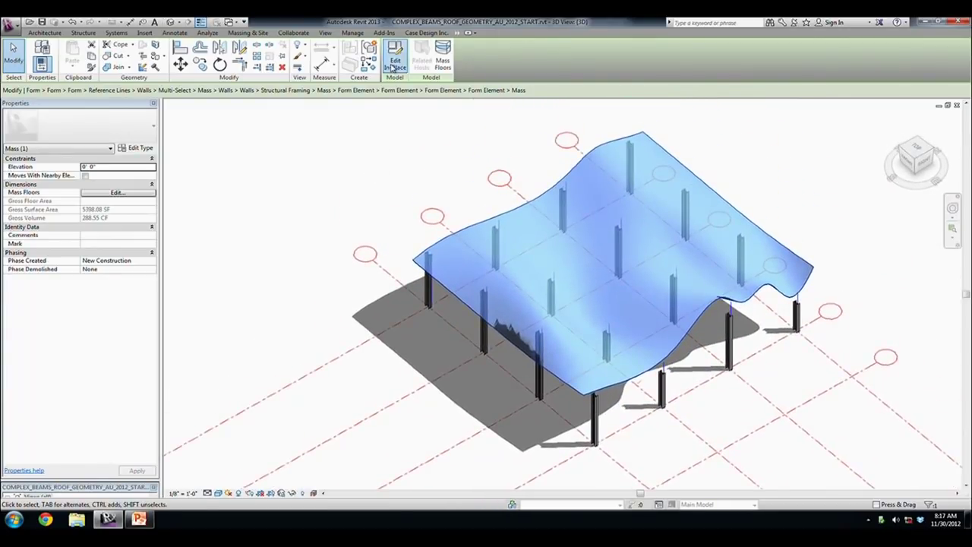
{"action": "left_click", "coordinate": [395, 61]}
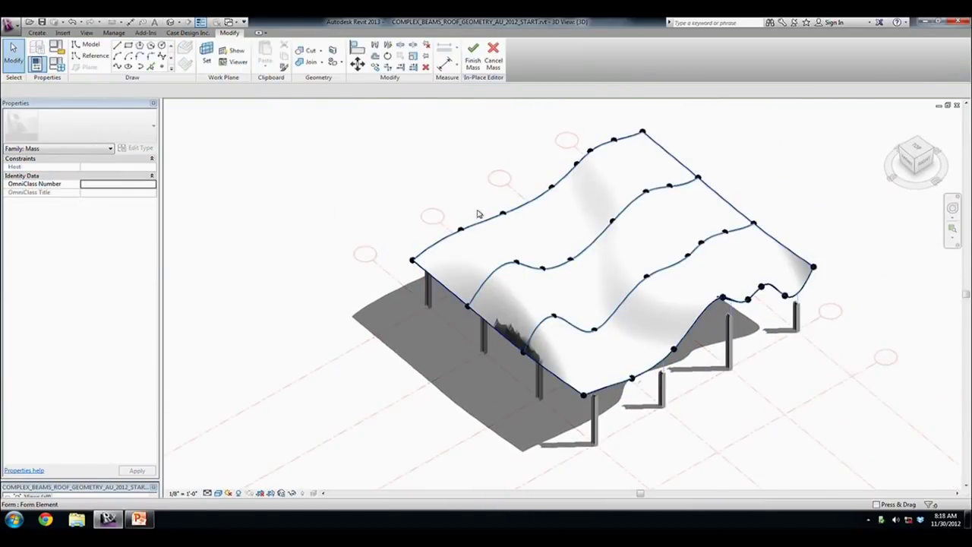
{"action": "left_click", "coordinate": [472, 57]}
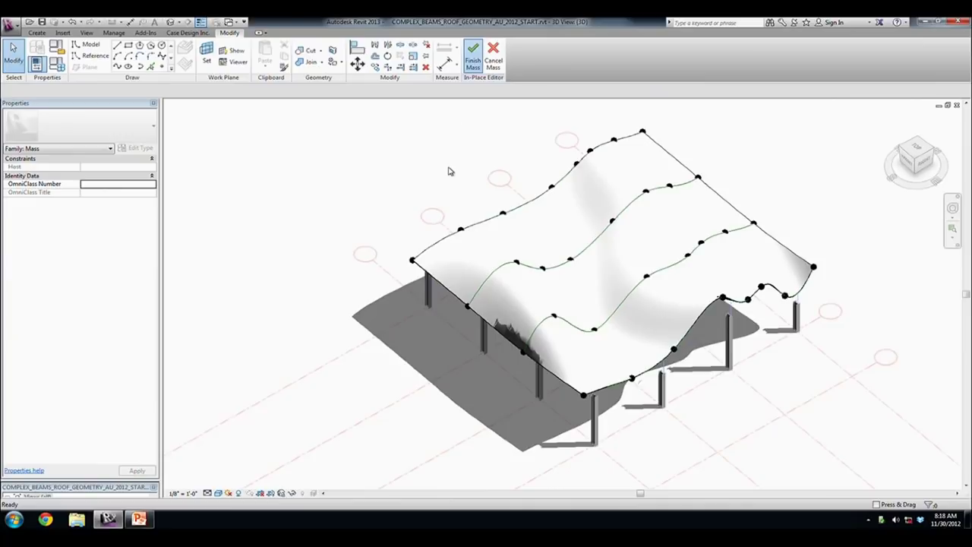
{"action": "mouse_move", "coordinate": [439, 175]}
{"action": "middle_mouse_down", "text": "shift"}
{"action": "mouse_move", "coordinate": [314, 158]}
{"action": "mouse_move", "coordinate": [445, 196]}
{"action": "mouse_move", "coordinate": [285, 168]}
{"action": "mouse_move", "coordinate": [287, 145]}
{"action": "mouse_move", "coordinate": [365, 183]}
{"action": "middle_mouse_up", "text": "shift"}
{"action": "scroll", "coordinate": [287, 146], "scroll_direction": "up", "scroll_amount": 3}
{"action": "scroll", "coordinate": [287, 146], "scroll_direction": "down", "scroll_amount": 2}
{"action": "scroll", "coordinate": [287, 146], "scroll_direction": "down", "scroll_amount": 2}
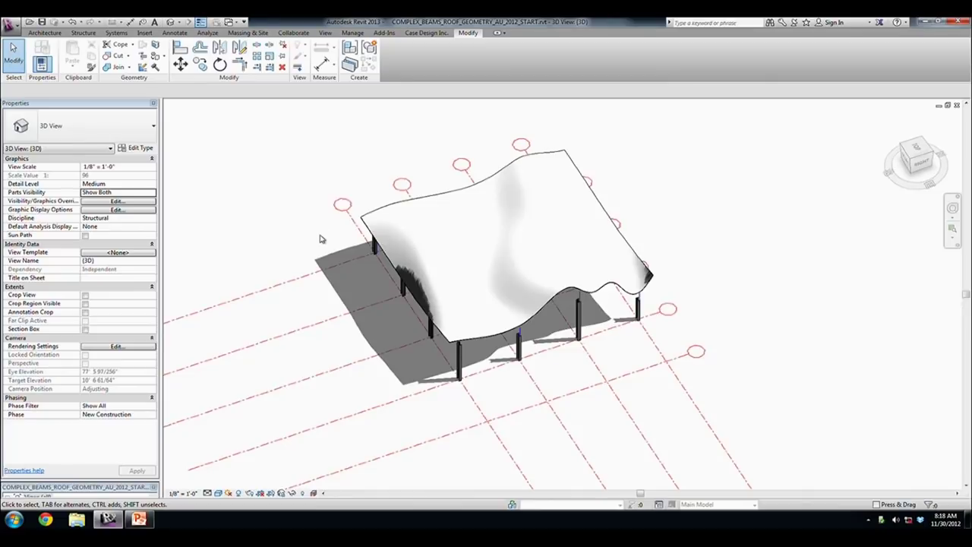
- View the roof from the top, rotated 90°, with gridlines A to D in view
{"action": "left_click", "coordinate": [922, 152]}
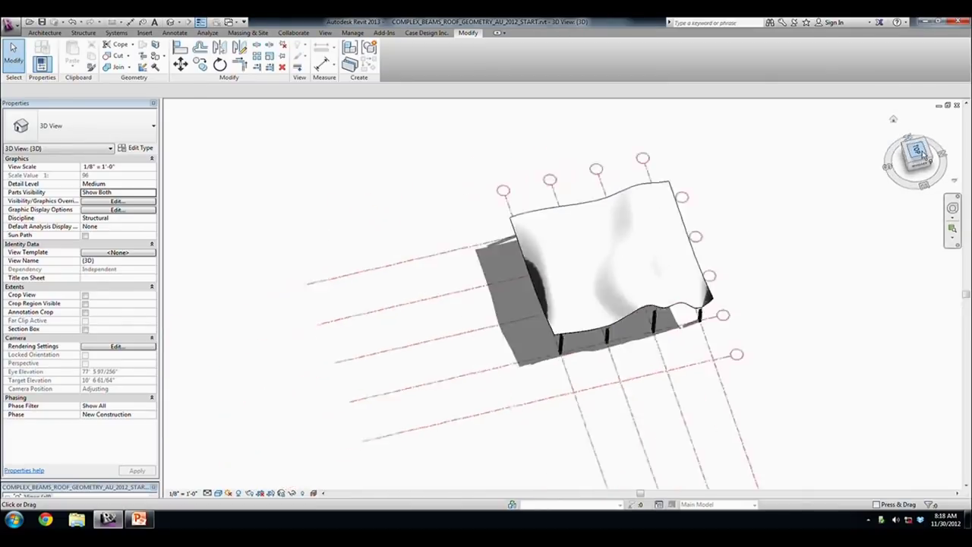
{"action": "left_click", "coordinate": [943, 120]}
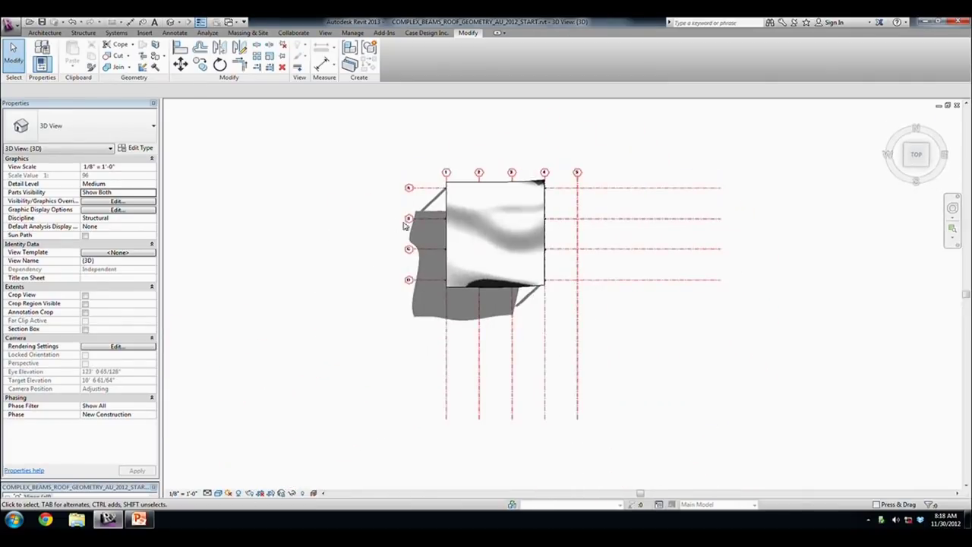
{"action": "scroll", "coordinate": [406, 230], "scroll_direction": "up", "scroll_amount": 3}
{"action": "middle_click_drag", "start_coordinate": [406, 230], "coordinate": [499, 309]}
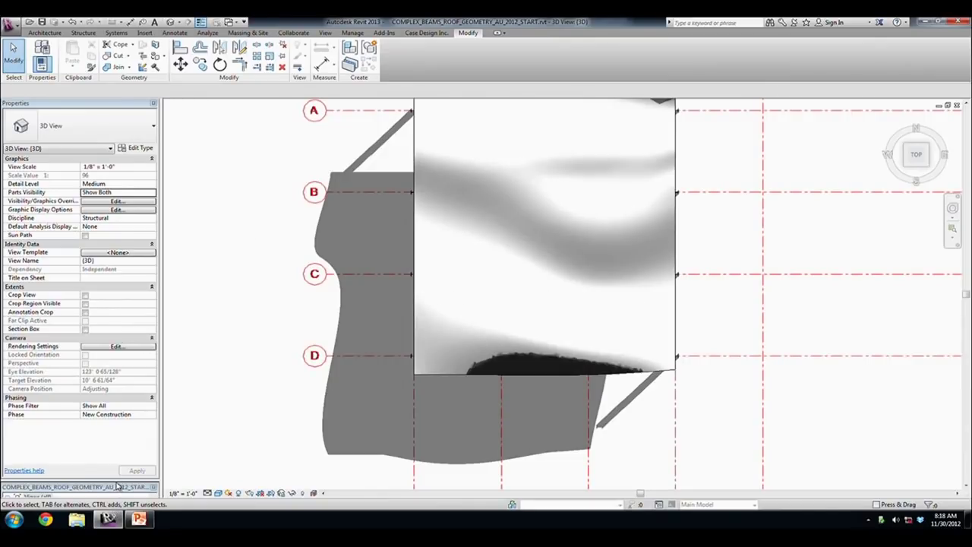
- Open Level 1, then the Elevation 8 - a framing elevation, dismissing the save reminder without saving
{"action": "left_click_drag", "start_coordinate": [117, 484], "coordinate": [105, 308]}
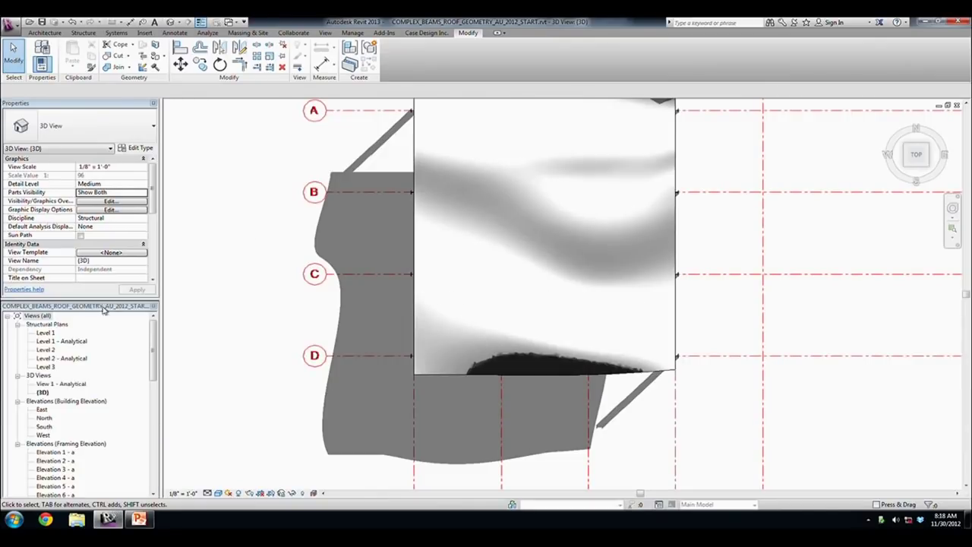
{"action": "double_click", "coordinate": [46, 333]}
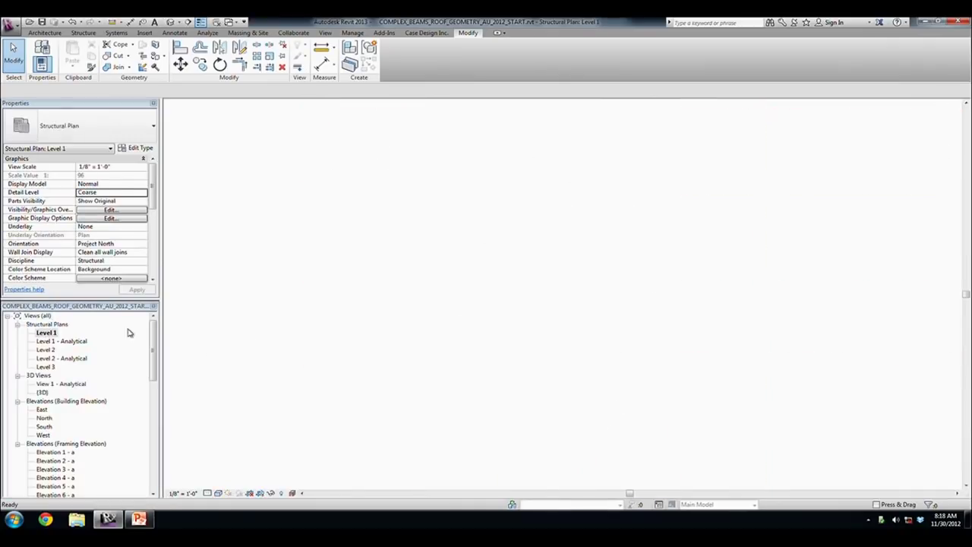
{"action": "scroll", "coordinate": [416, 250], "scroll_direction": "up", "scroll_amount": 3}
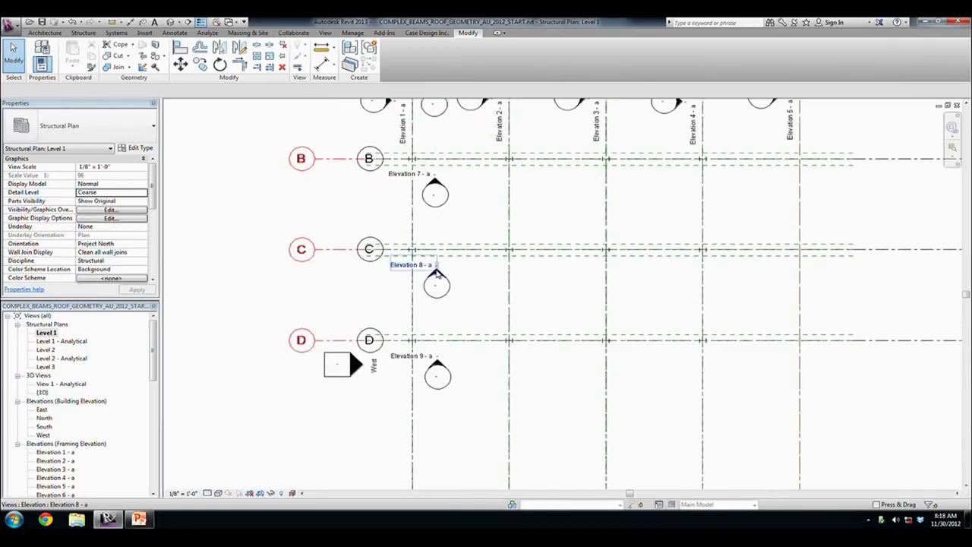
{"action": "double_click", "coordinate": [434, 276]}
{"action": "scroll", "coordinate": [373, 228], "scroll_direction": "up", "scroll_amount": 4}
{"action": "scroll", "coordinate": [343, 221], "scroll_direction": "up", "scroll_amount": 3}
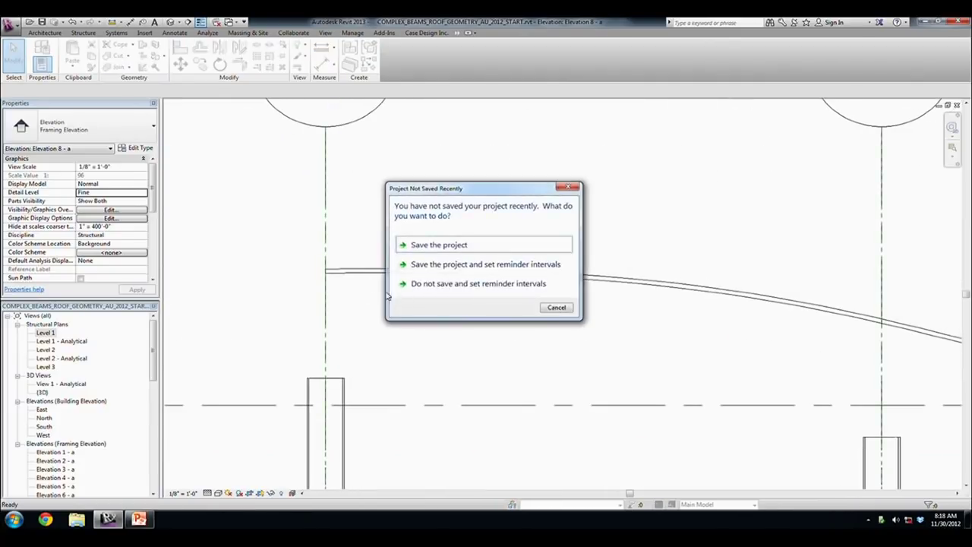
{"action": "left_click", "coordinate": [554, 309]}
{"action": "scroll", "coordinate": [410, 280], "scroll_direction": "down", "scroll_amount": 3}
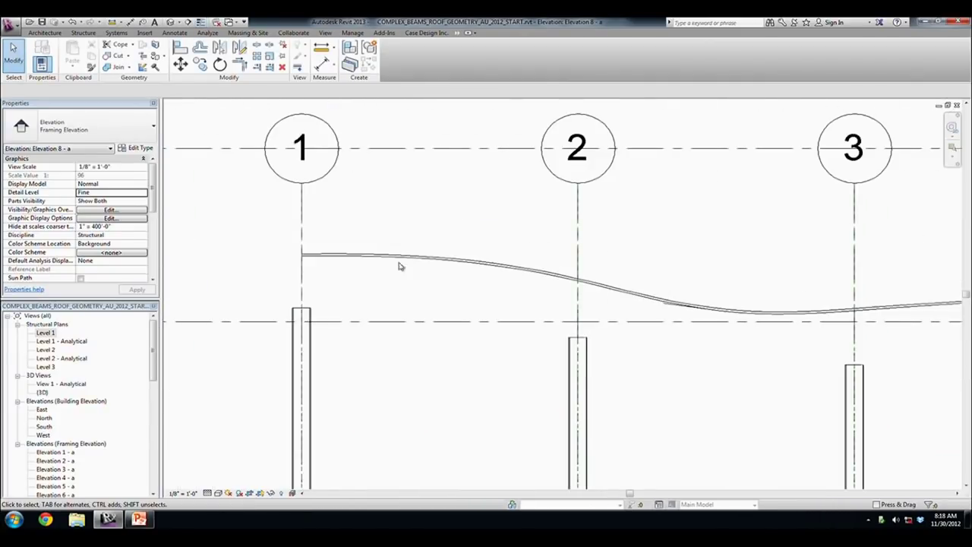
{"action": "left_click", "coordinate": [84, 32]}
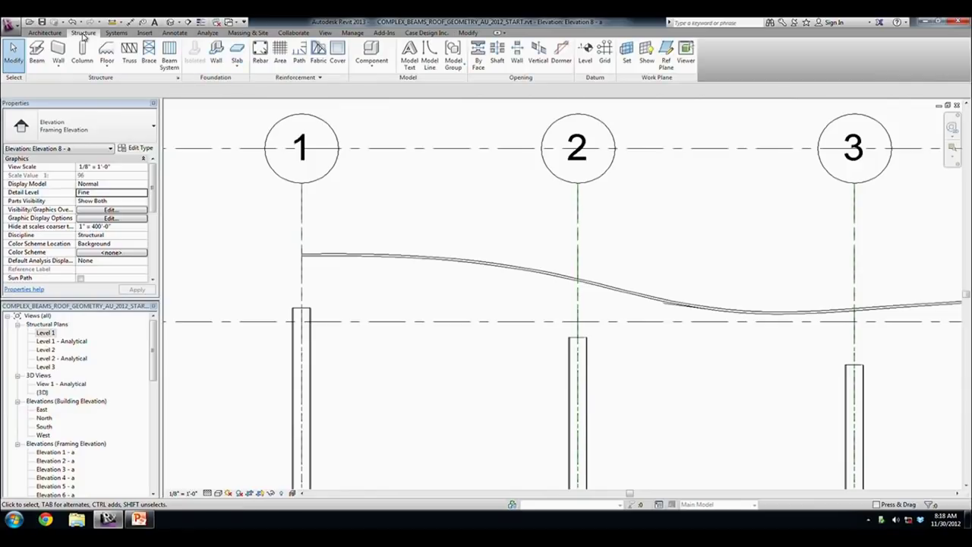
- Draw a W30X90 beam as a spline through points along the curved roof edge from grid 1
{"action": "left_click", "coordinate": [41, 66]}
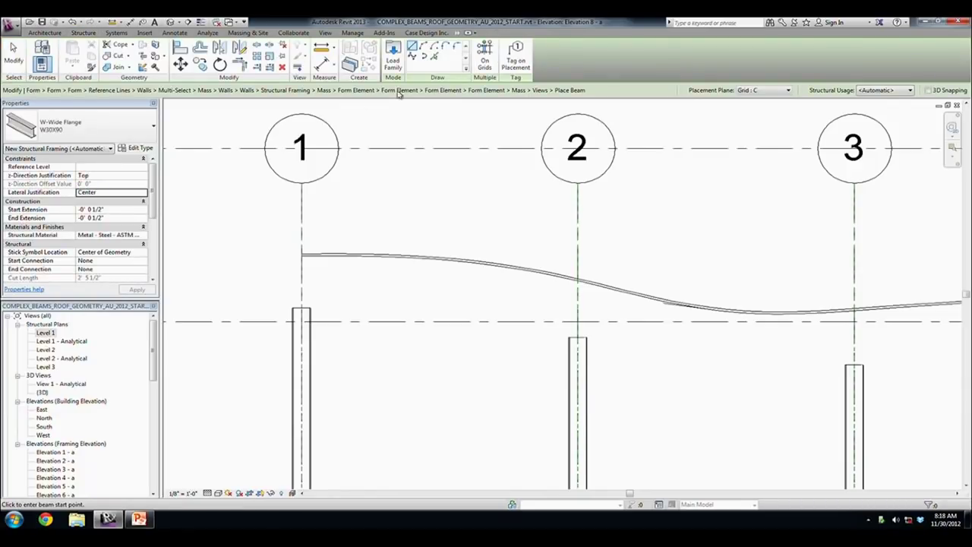
{"action": "left_click", "coordinate": [435, 58]}
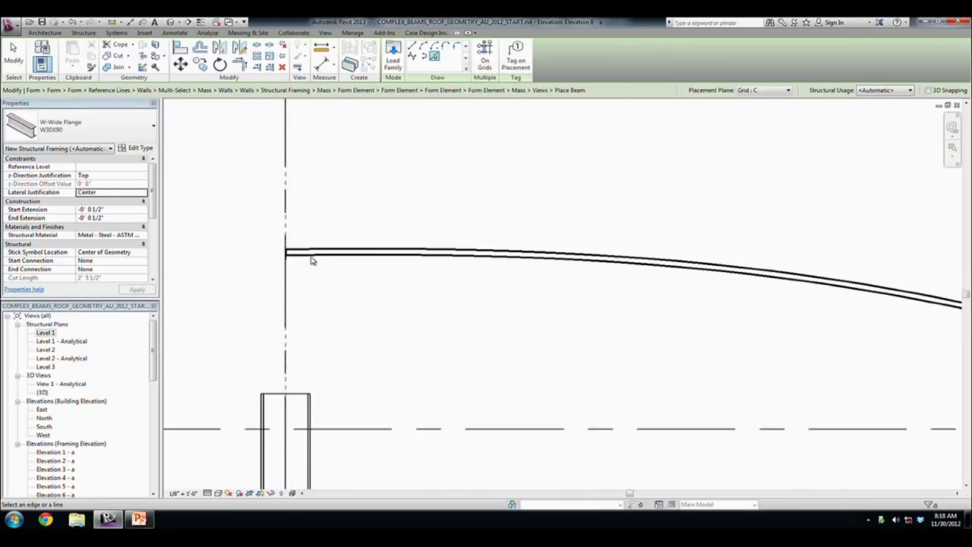
{"action": "scroll", "coordinate": [311, 260], "scroll_direction": "up", "scroll_amount": 5}
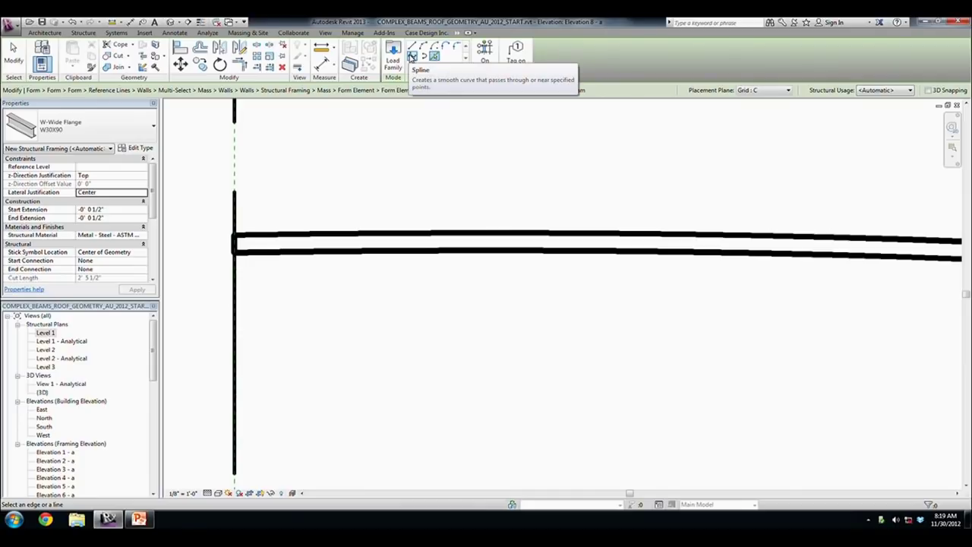
{"action": "left_click", "coordinate": [411, 57]}
{"action": "left_click", "coordinate": [317, 251]}
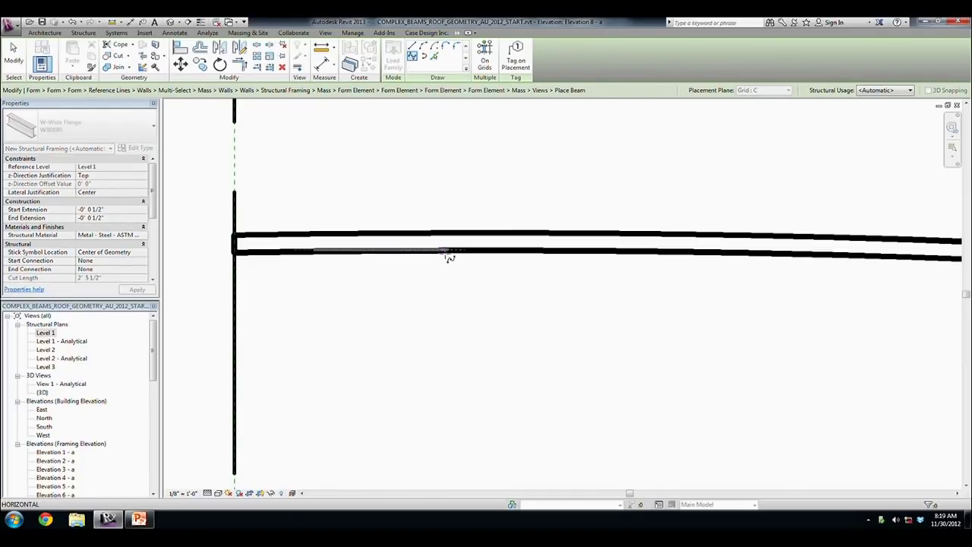
{"action": "left_click", "coordinate": [629, 262]}
{"action": "scroll", "coordinate": [809, 325], "scroll_direction": "down", "scroll_amount": 4}
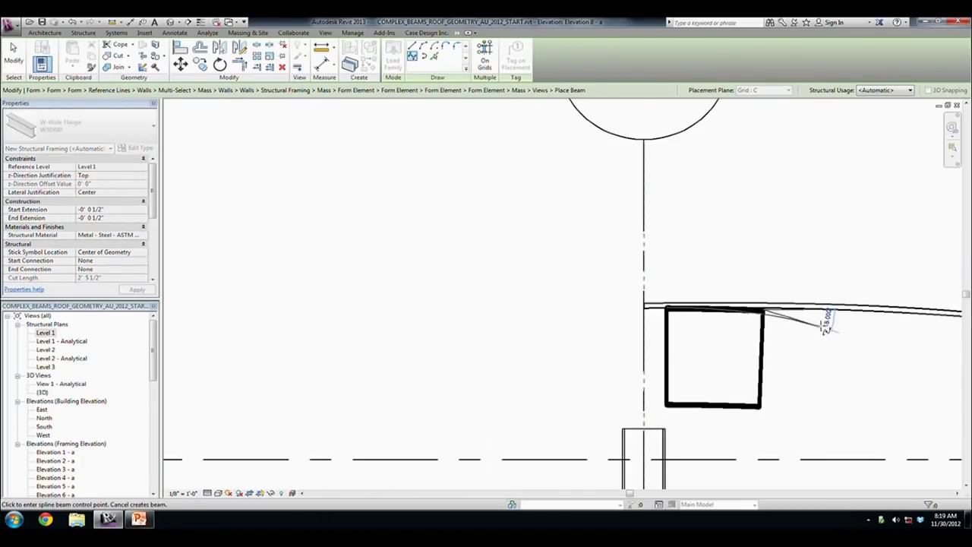
{"action": "left_click", "coordinate": [841, 310]}
{"action": "middle_click_drag", "start_coordinate": [781, 352], "coordinate": [645, 345]}
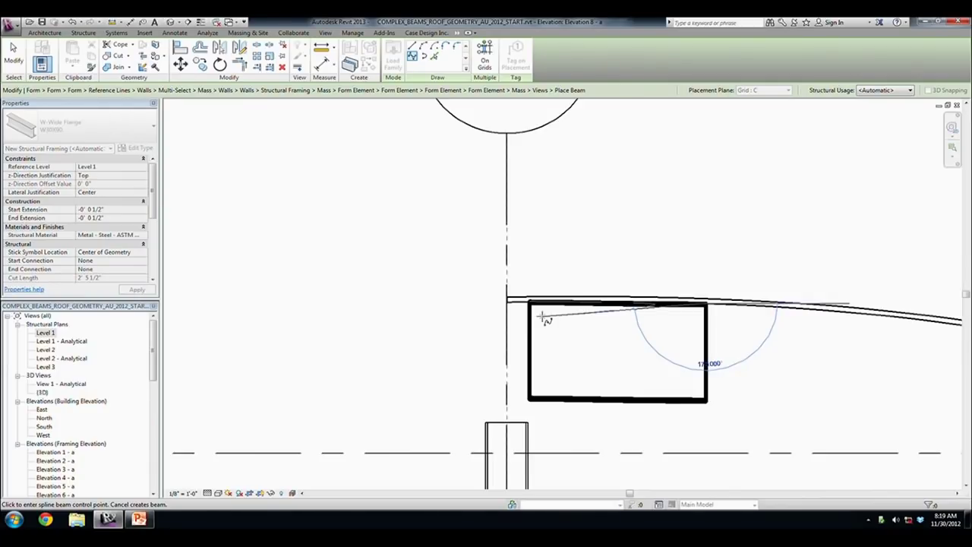
{"action": "key", "text": "Escape"}
{"action": "key", "text": "Escape"}
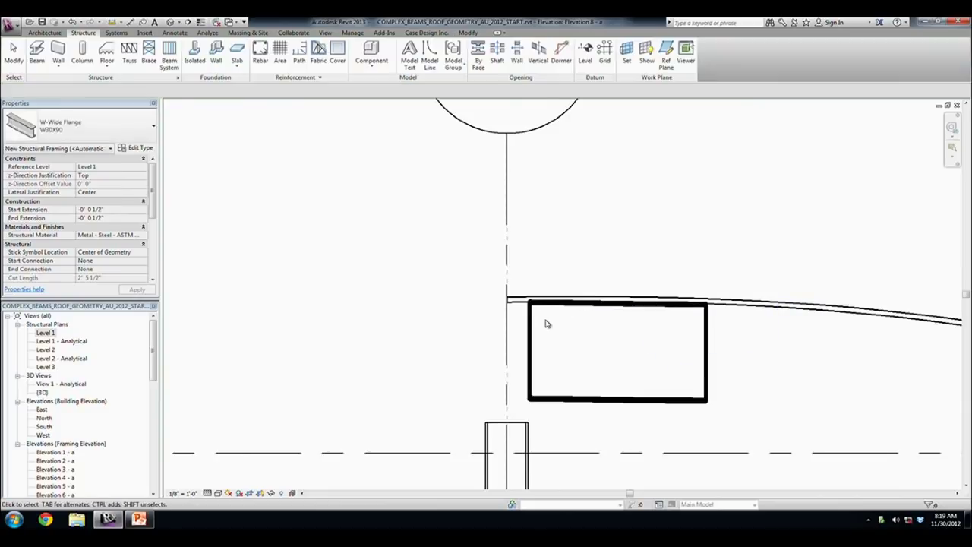
{"action": "left_click", "coordinate": [439, 299]}
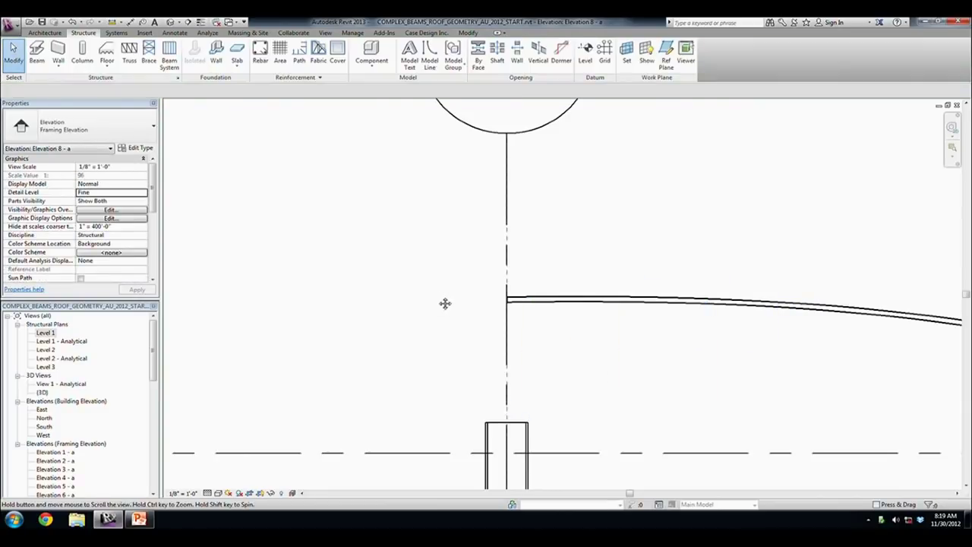
- Zoom out of the elevation, then switch through the Level 1 plan to the {3D} view
{"action": "scroll", "coordinate": [393, 265], "scroll_direction": "down", "scroll_amount": 4}
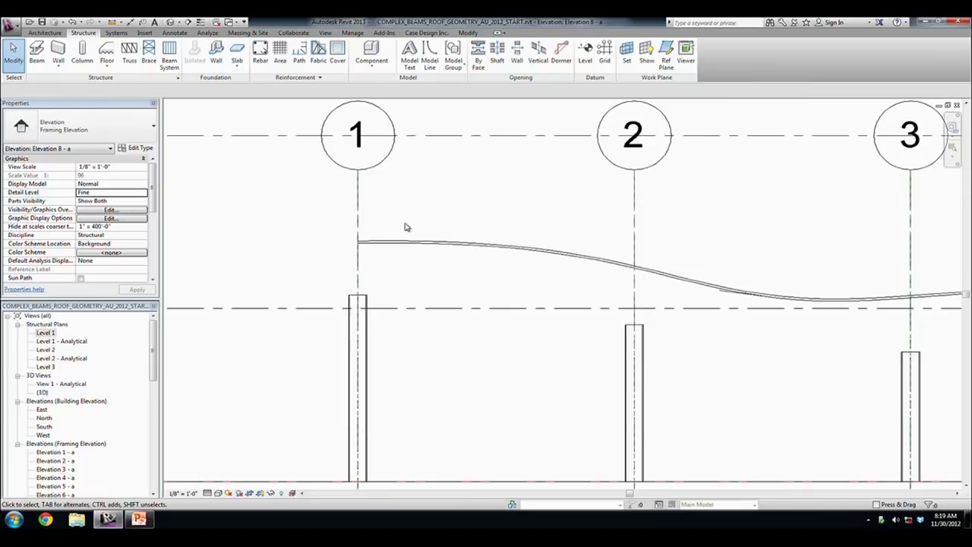
{"action": "scroll", "coordinate": [402, 228], "scroll_direction": "up", "scroll_amount": 3}
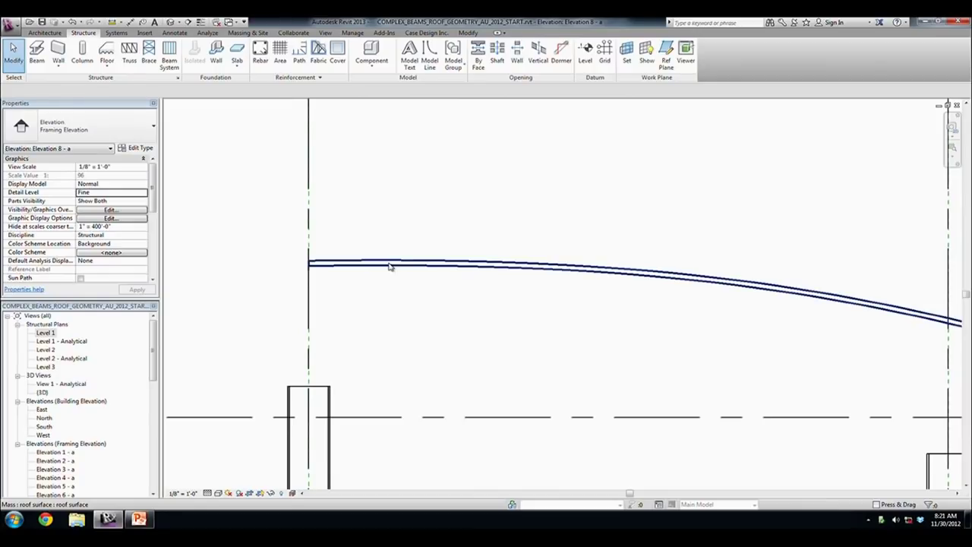
{"action": "scroll", "coordinate": [362, 220], "scroll_direction": "down", "scroll_amount": 2}
{"action": "scroll", "coordinate": [385, 211], "scroll_direction": "down", "scroll_amount": 2}
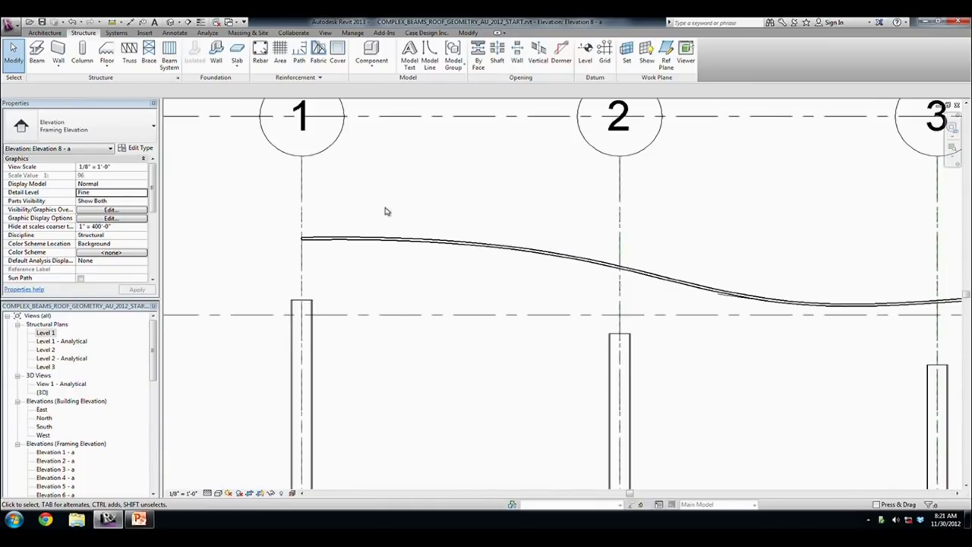
{"action": "middle_click_drag", "start_coordinate": [385, 211], "coordinate": [332, 206]}
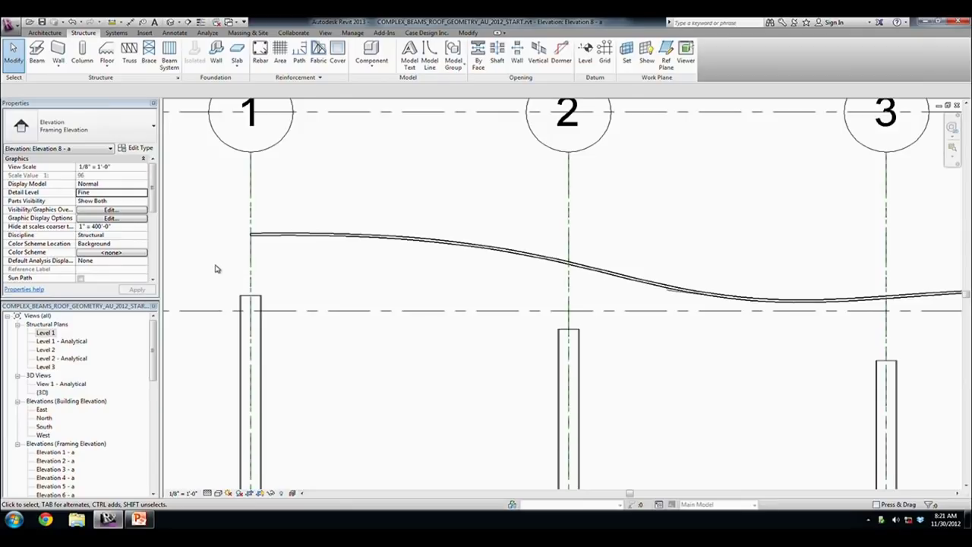
{"action": "double_click", "coordinate": [45, 332]}
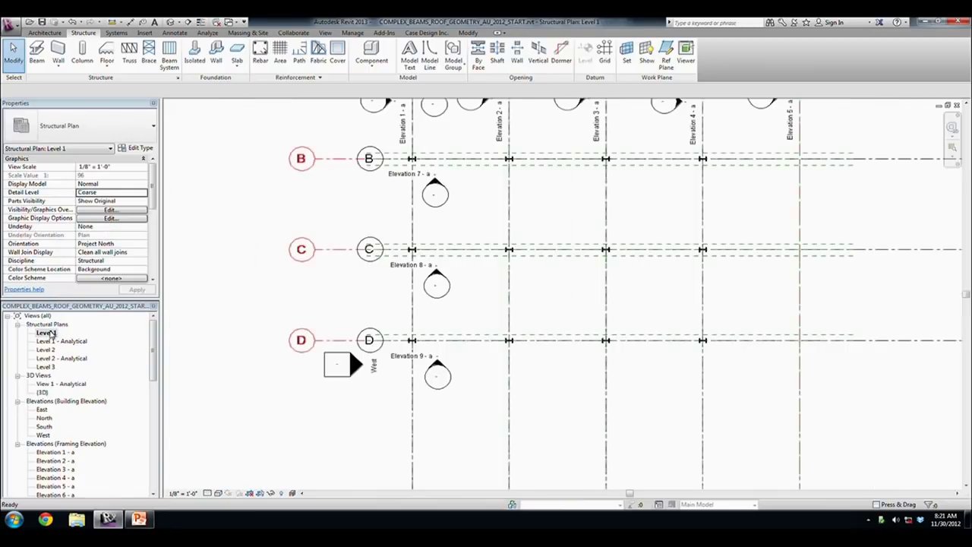
{"action": "double_click", "coordinate": [42, 392]}
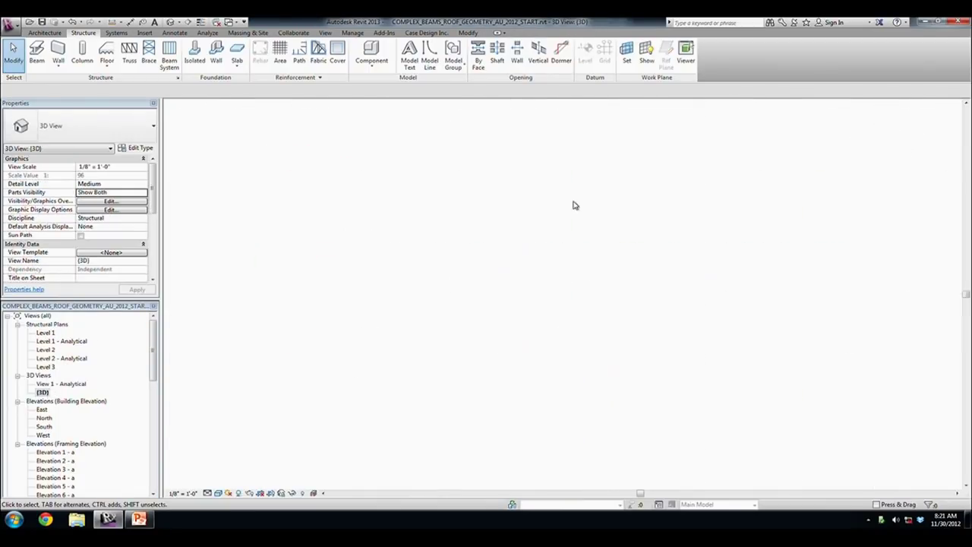
- Place a Generic 8" structural wall on the wavy roof face using Pick Faces
{"action": "middle_click_drag", "start_coordinate": [764, 234], "coordinate": [773, 314]}
{"action": "mouse_move", "coordinate": [616, 263]}
{"action": "middle_mouse_down", "text": "shift"}
{"action": "mouse_move", "coordinate": [278, 211]}
{"action": "mouse_move", "coordinate": [273, 156]}
{"action": "middle_mouse_up", "text": "shift"}
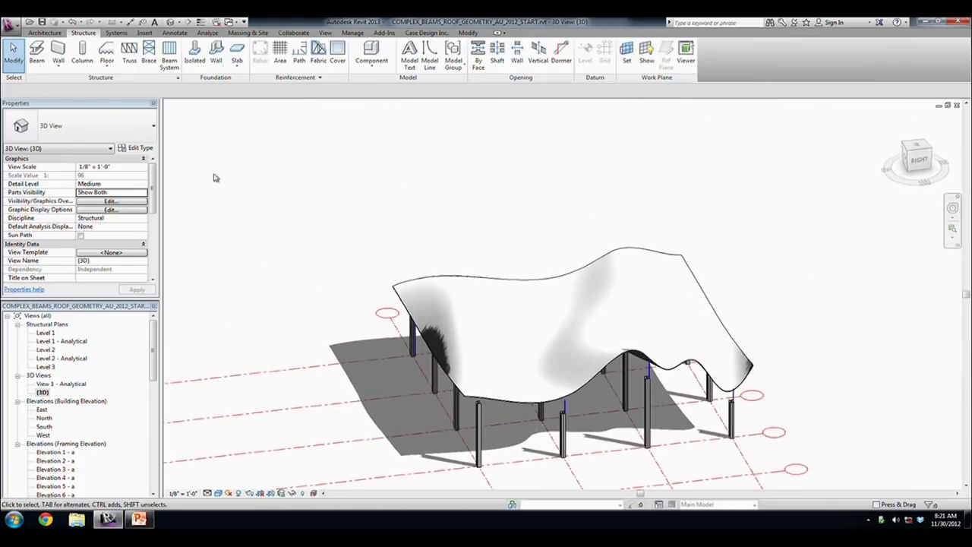
{"action": "left_click", "coordinate": [62, 67]}
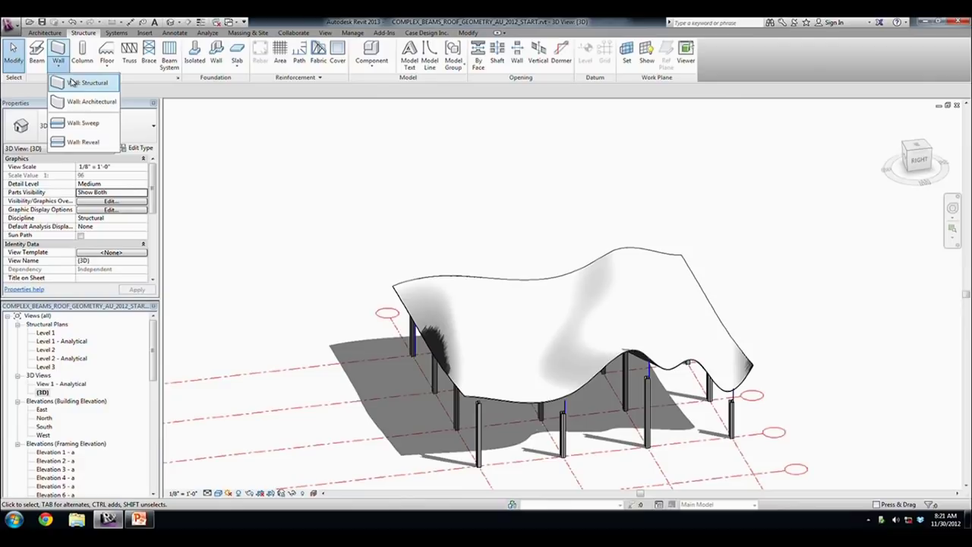
{"action": "left_click", "coordinate": [85, 82]}
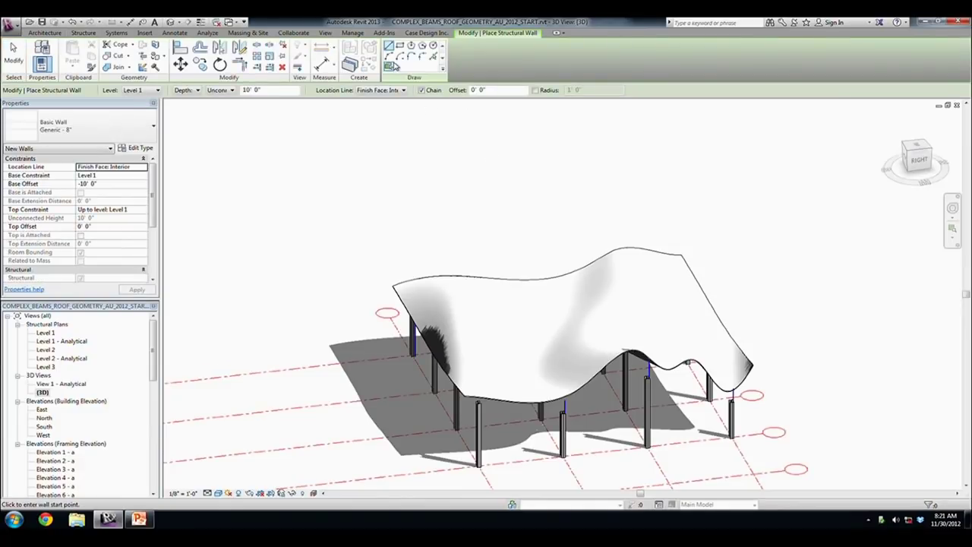
{"action": "left_click", "coordinate": [389, 66]}
{"action": "scroll", "coordinate": [483, 427], "scroll_direction": "up", "scroll_amount": 1}
{"action": "scroll", "coordinate": [483, 427], "scroll_direction": "up", "scroll_amount": 5}
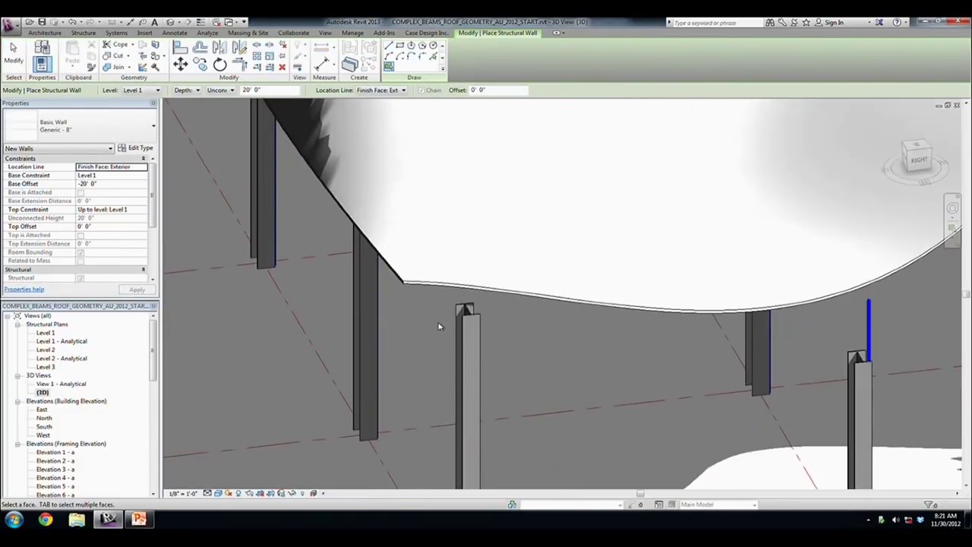
{"action": "left_click", "coordinate": [410, 282]}
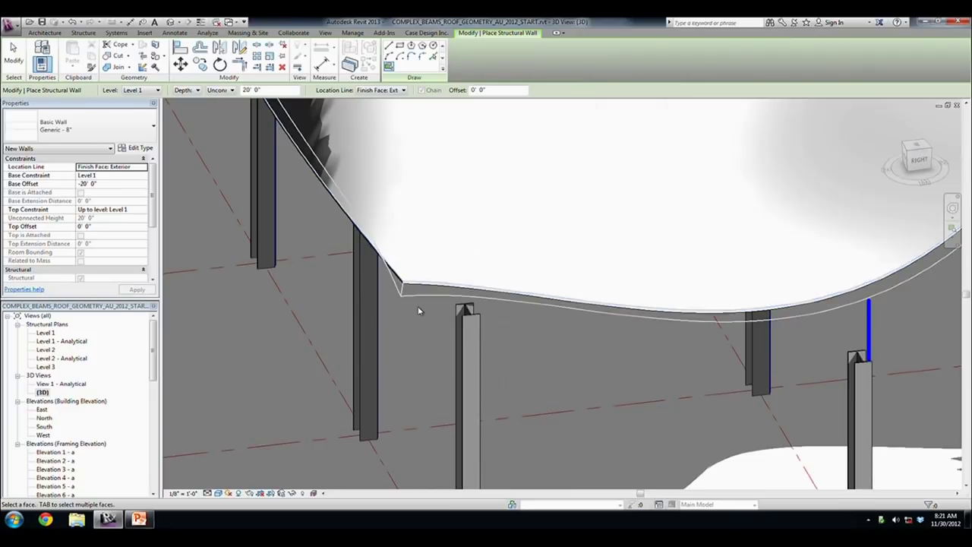
{"action": "key", "text": "Escape"}
- Select the new roof-face wall, zoom to fit the whole model, then deselect
{"action": "left_click", "coordinate": [413, 292]}
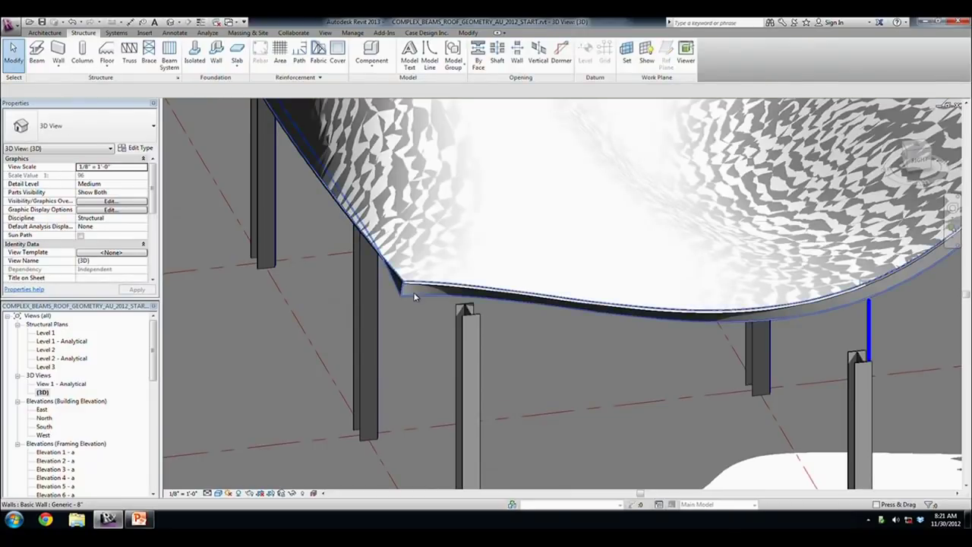
{"action": "key", "text": "z"}
{"action": "key", "text": "f"}
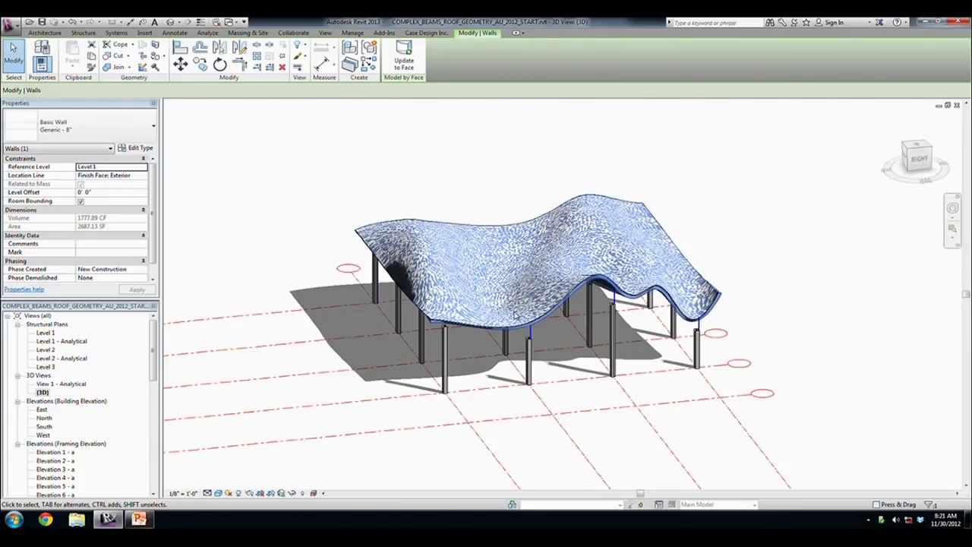
{"action": "left_click", "coordinate": [434, 218]}
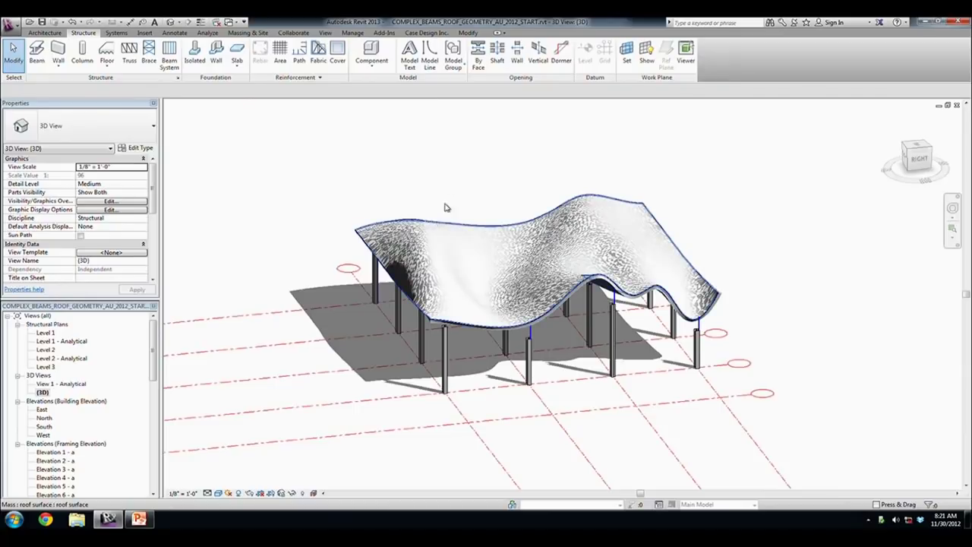
- Filter the selection down to the conceptual mass and temporarily hide it
{"action": "left_click_drag", "start_coordinate": [541, 215], "coordinate": [598, 300]}
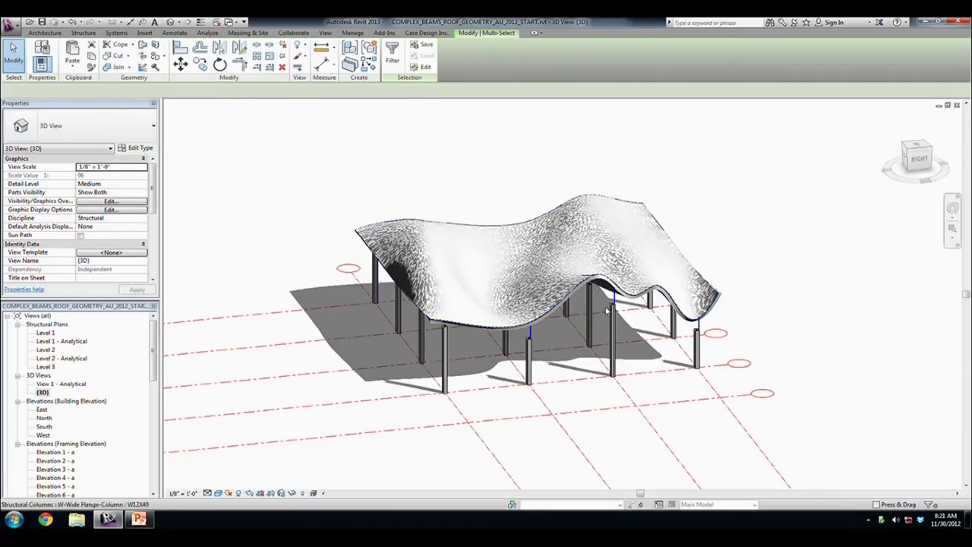
{"action": "left_click", "coordinate": [933, 504]}
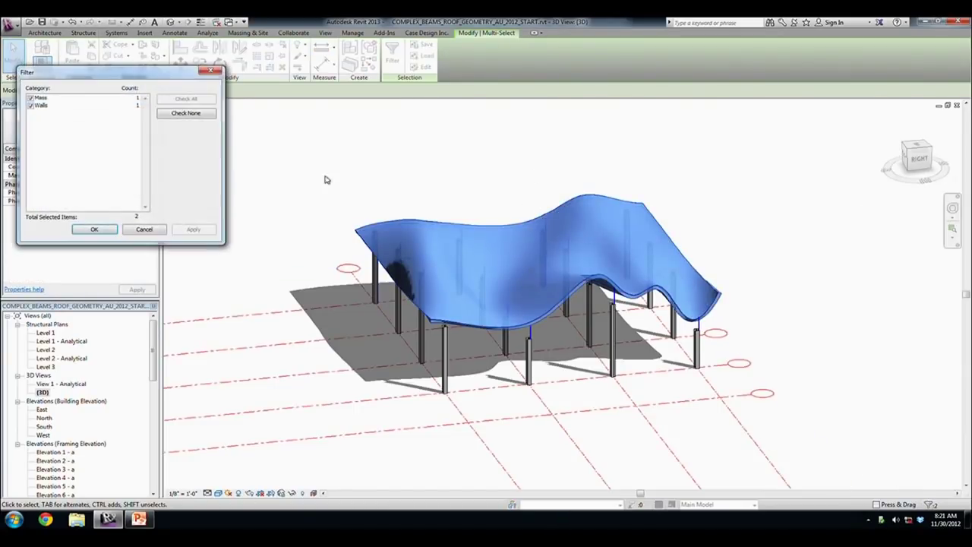
{"action": "left_click", "coordinate": [30, 98]}
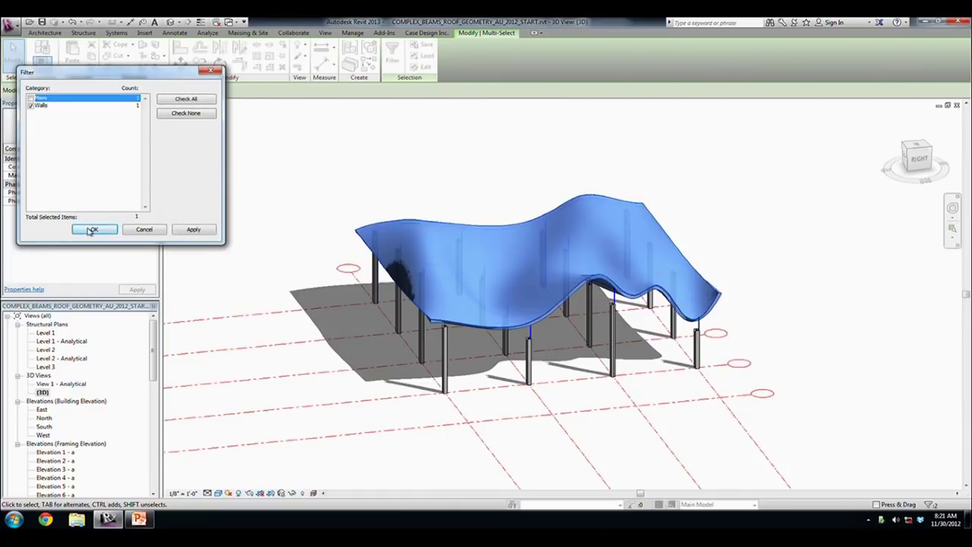
{"action": "left_click", "coordinate": [30, 105]}
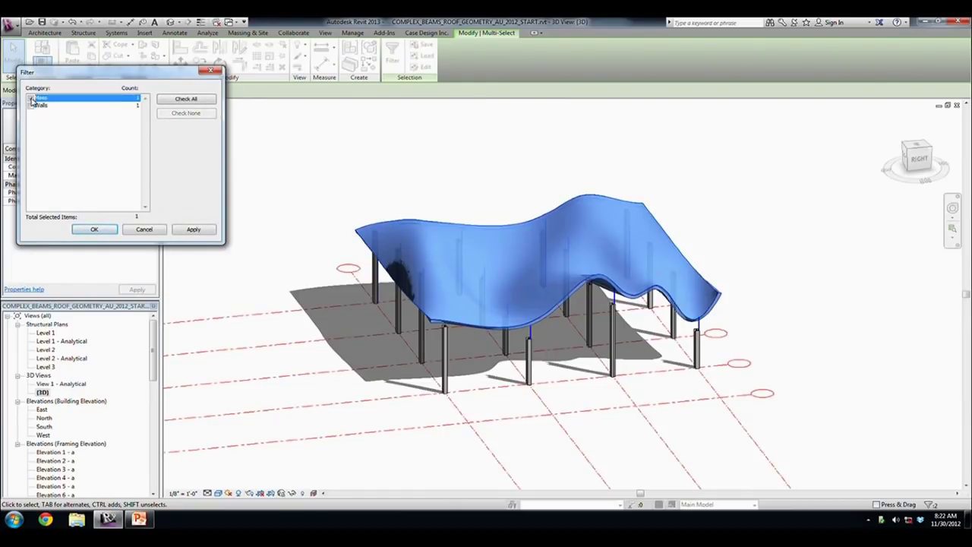
{"action": "left_click", "coordinate": [94, 229]}
{"action": "left_click", "coordinate": [292, 493]}
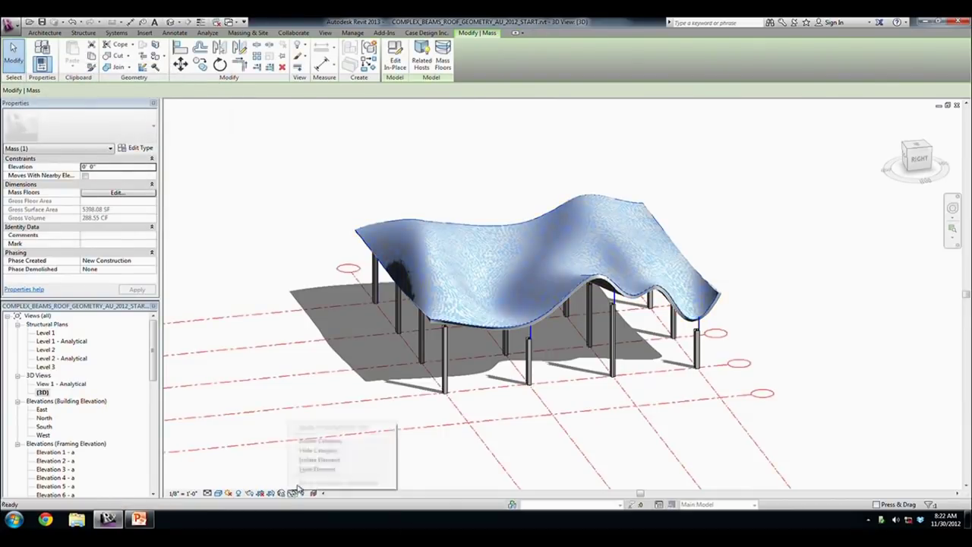
{"action": "left_click", "coordinate": [305, 469]}
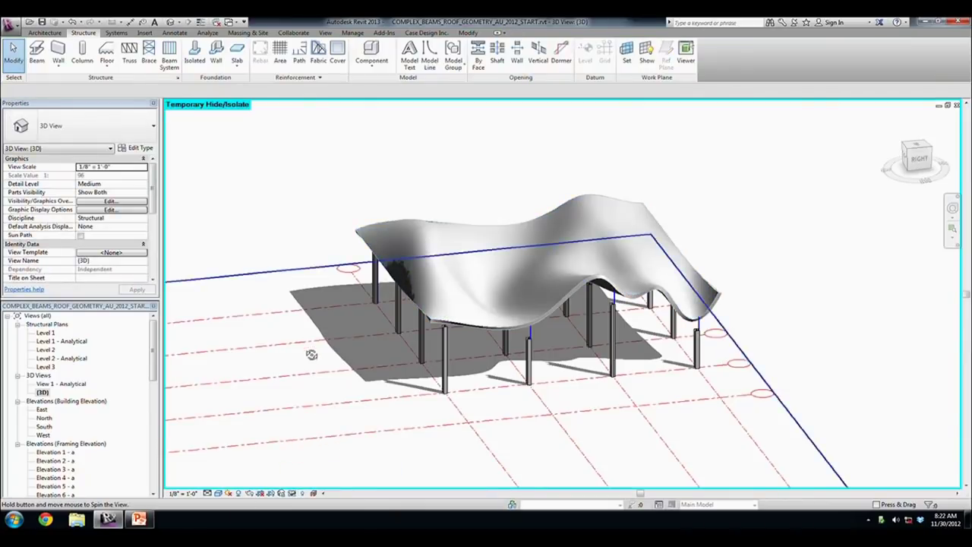
- Draw a straight structural wall along grid line C beneath the roof
{"action": "mouse_move", "coordinate": [307, 349]}
{"action": "middle_mouse_down", "text": "shift"}
{"action": "mouse_move", "coordinate": [362, 189]}
{"action": "mouse_move", "coordinate": [354, 288]}
{"action": "middle_mouse_up", "text": "shift"}
{"action": "scroll", "coordinate": [315, 230], "scroll_direction": "up", "scroll_amount": 5}
{"action": "scroll", "coordinate": [314, 231], "scroll_direction": "up", "scroll_amount": 3}
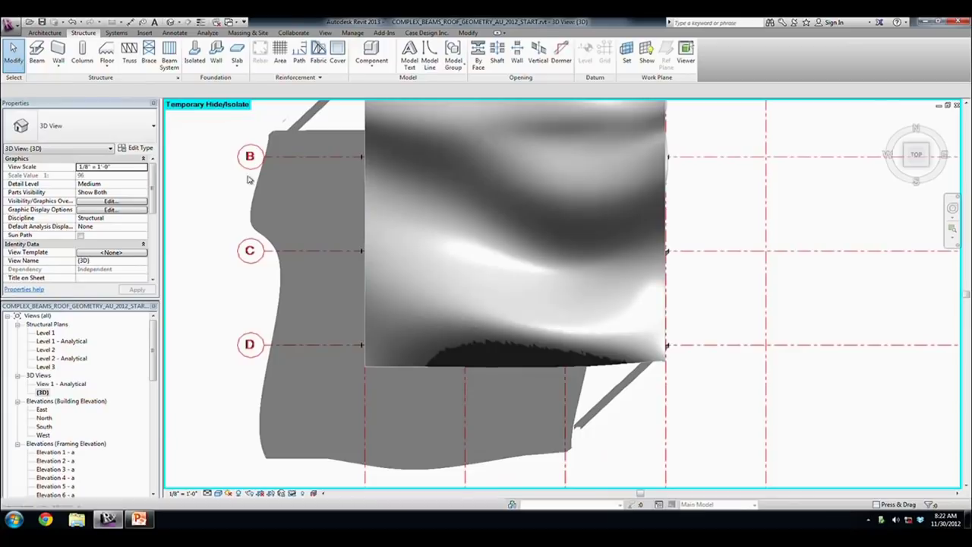
{"action": "left_click", "coordinate": [59, 67]}
{"action": "left_click", "coordinate": [83, 81]}
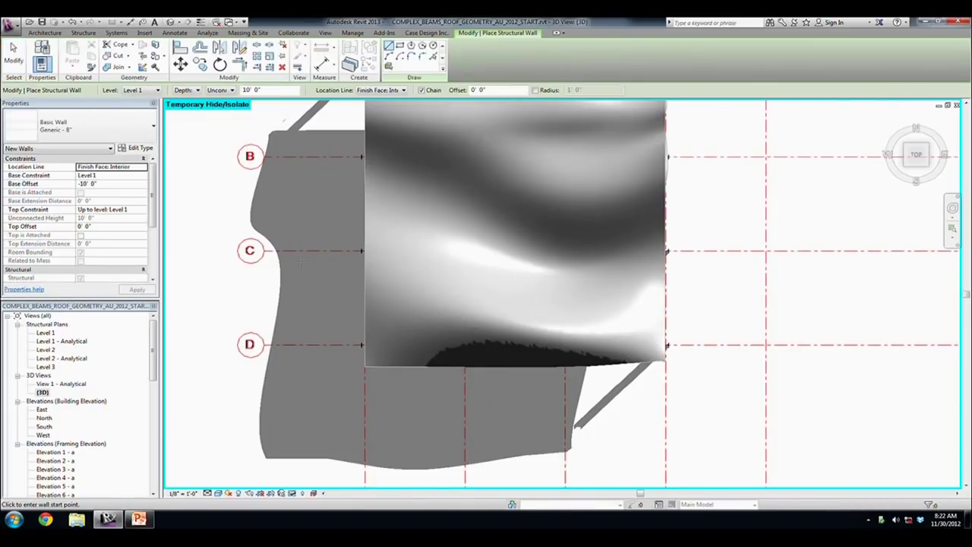
{"action": "left_click", "coordinate": [302, 248]}
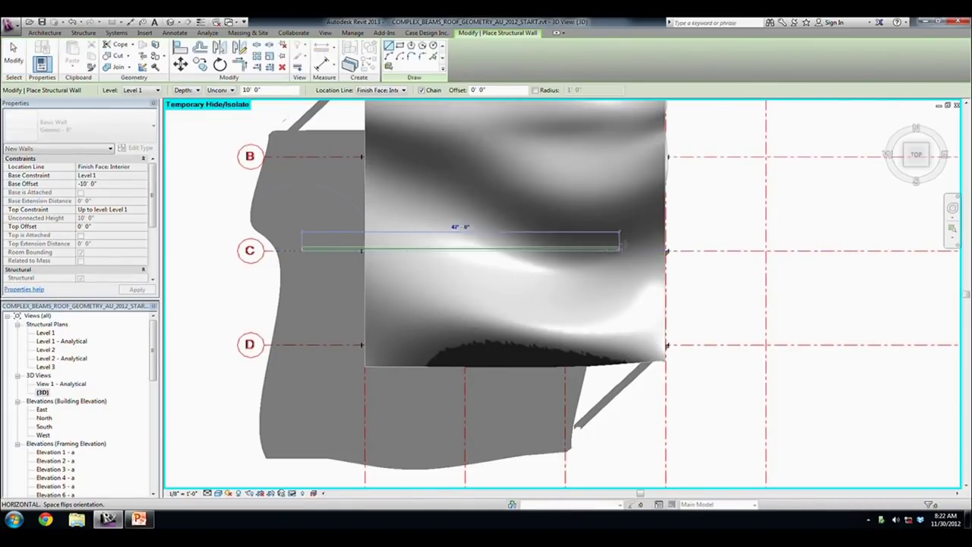
{"action": "left_click", "coordinate": [730, 255]}
{"action": "mouse_move", "coordinate": [729, 254]}
{"action": "middle_mouse_down", "text": "shift"}
{"action": "mouse_move", "coordinate": [482, 313]}
{"action": "mouse_move", "coordinate": [539, 202]}
{"action": "middle_mouse_up", "text": "shift"}
{"action": "key", "text": "Escape"}
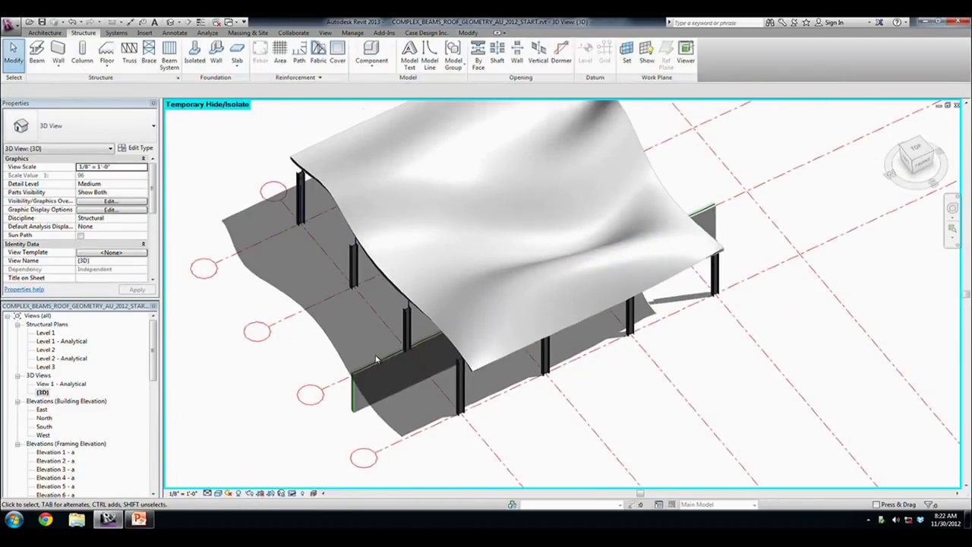
{"action": "left_click", "coordinate": [522, 277]}
- Raise the grid C wall's top through the roof and join it with the roof-face wall
{"action": "left_click_drag", "start_coordinate": [527, 278], "coordinate": [529, 134]}
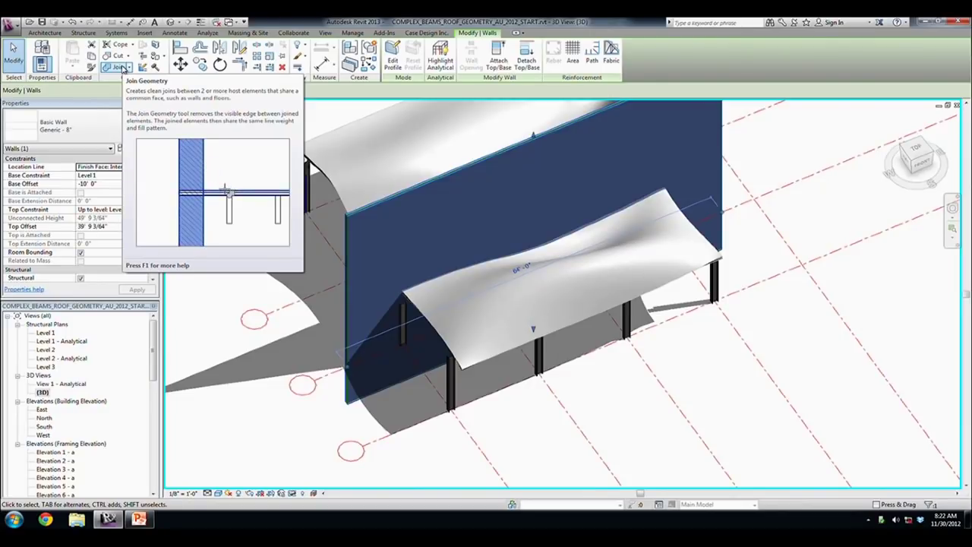
{"action": "left_click", "coordinate": [107, 67]}
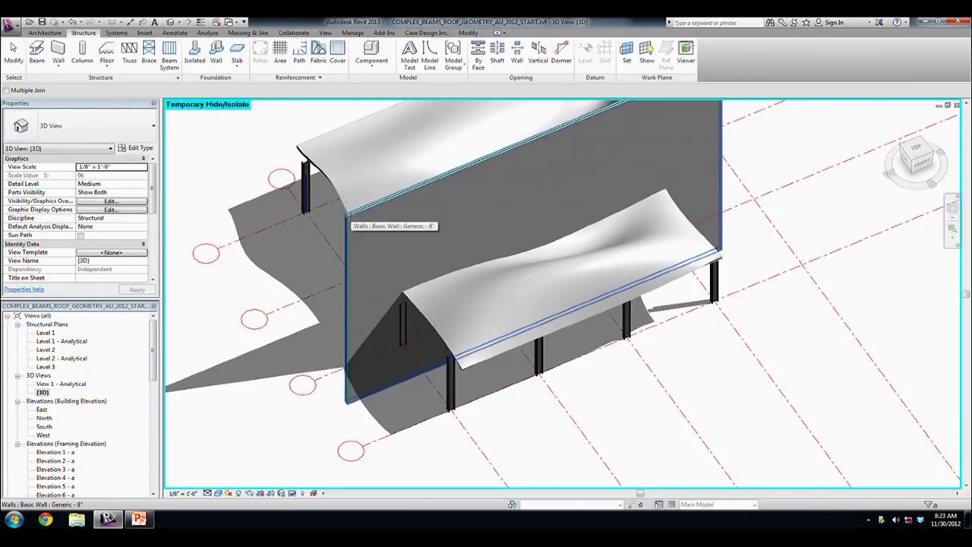
{"action": "left_click", "coordinate": [348, 219]}
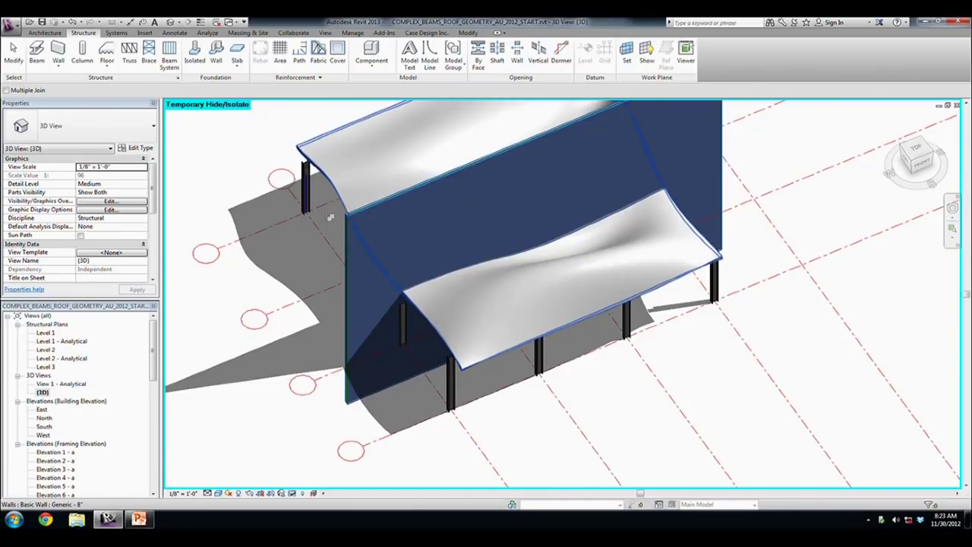
{"action": "key", "text": "Escape"}
{"action": "key", "text": "Escape"}
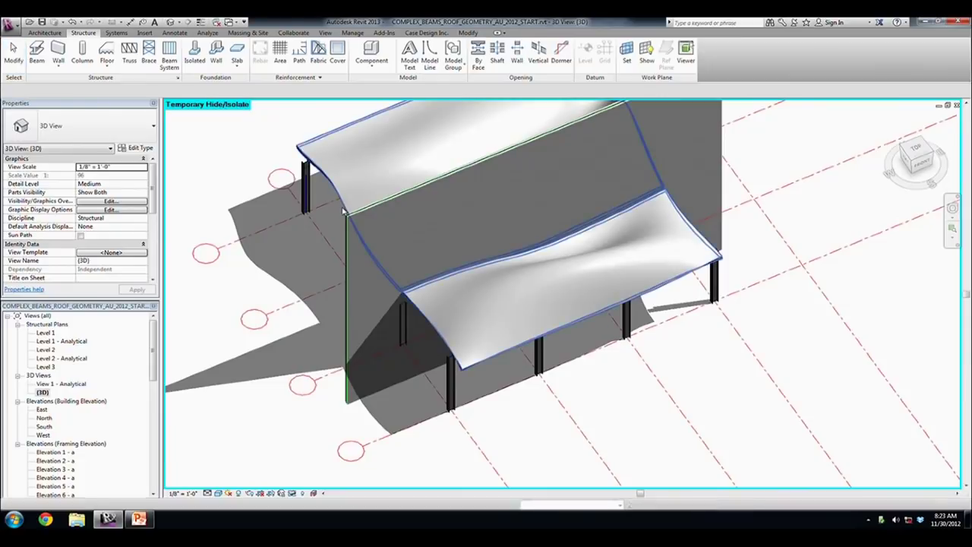
{"action": "left_click", "coordinate": [346, 215]}
{"action": "left_click", "coordinate": [292, 493]}
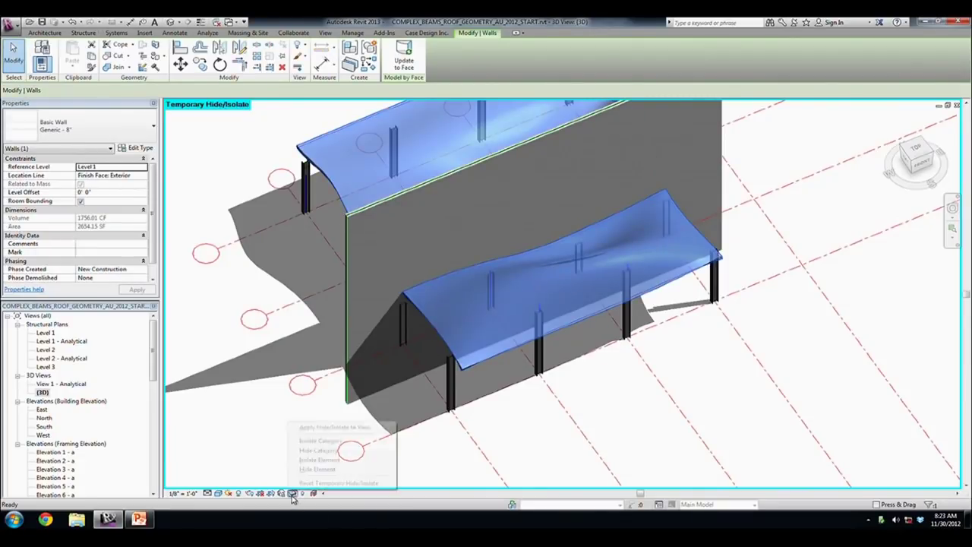
- Isolate the roof and orbit around the whole wavy surface
{"action": "left_click", "coordinate": [341, 465]}
{"action": "mouse_move", "coordinate": [397, 337]}
{"action": "middle_mouse_down", "text": "shift"}
{"action": "mouse_move", "coordinate": [382, 395]}
{"action": "mouse_move", "coordinate": [399, 384]}
{"action": "middle_mouse_up", "text": "shift"}
{"action": "scroll", "coordinate": [395, 357], "scroll_direction": "up", "scroll_amount": 5}
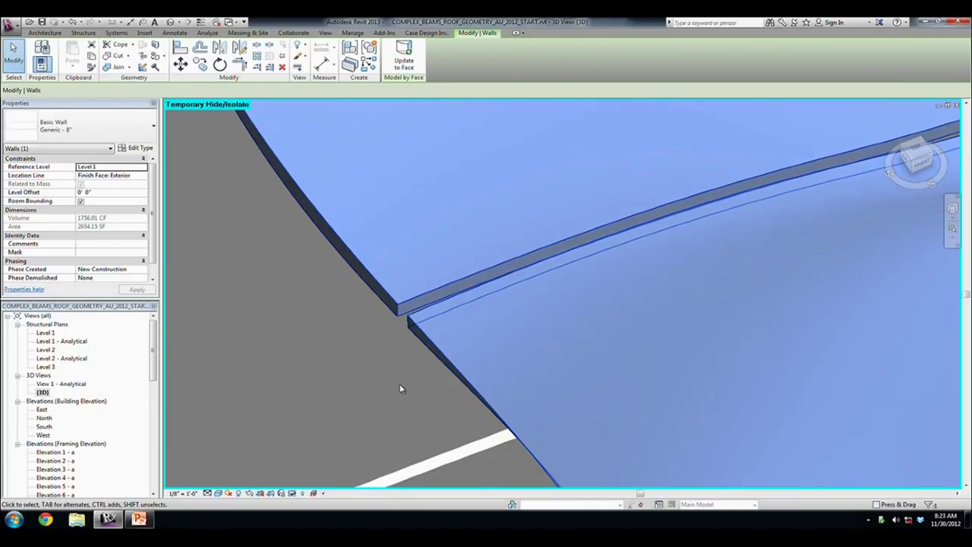
{"action": "scroll", "coordinate": [399, 384], "scroll_direction": "down", "scroll_amount": 3}
{"action": "left_click", "coordinate": [76, 34]}
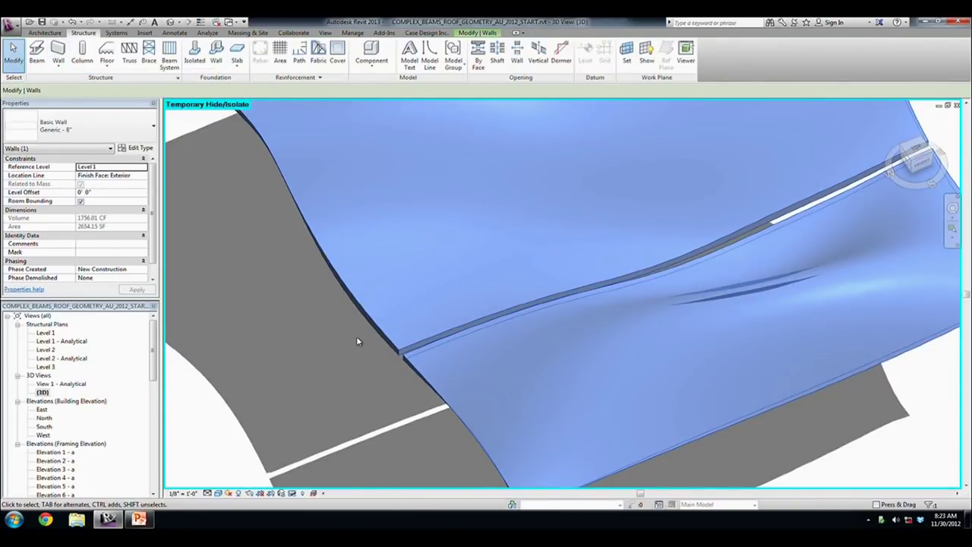
{"action": "scroll", "coordinate": [405, 384], "scroll_direction": "up", "scroll_amount": 4}
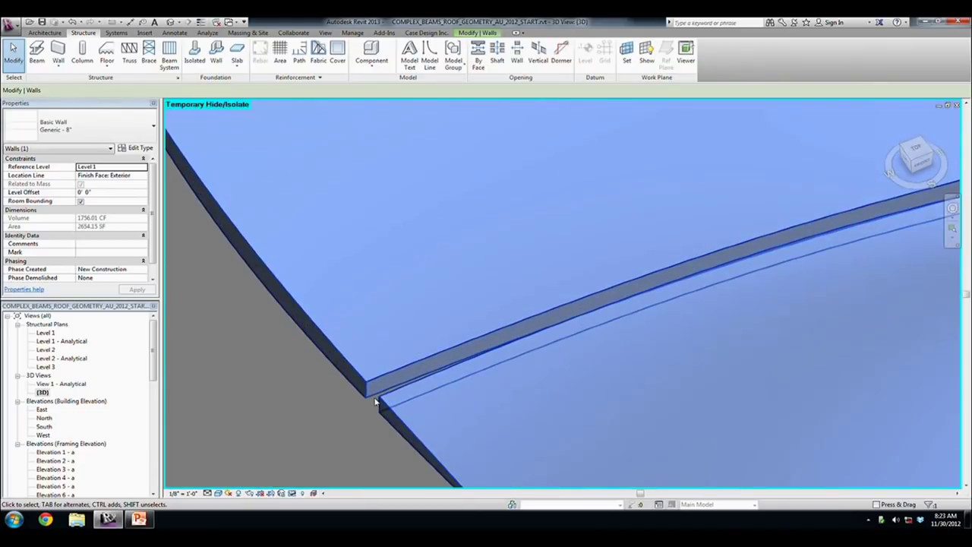
{"action": "scroll", "coordinate": [380, 402], "scroll_direction": "down", "scroll_amount": 5}
{"action": "middle_click_drag", "start_coordinate": [395, 402], "coordinate": [622, 349], "text": "shift"}
{"action": "scroll", "coordinate": [524, 393], "scroll_direction": "up", "scroll_amount": 5}
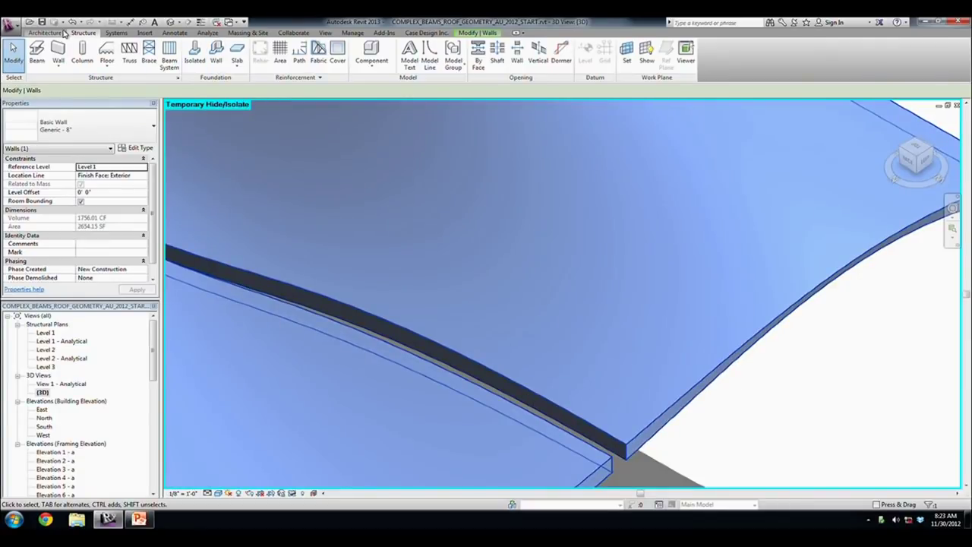
- Set the work plane on the face of the grid C wall
{"action": "left_click", "coordinate": [627, 52]}
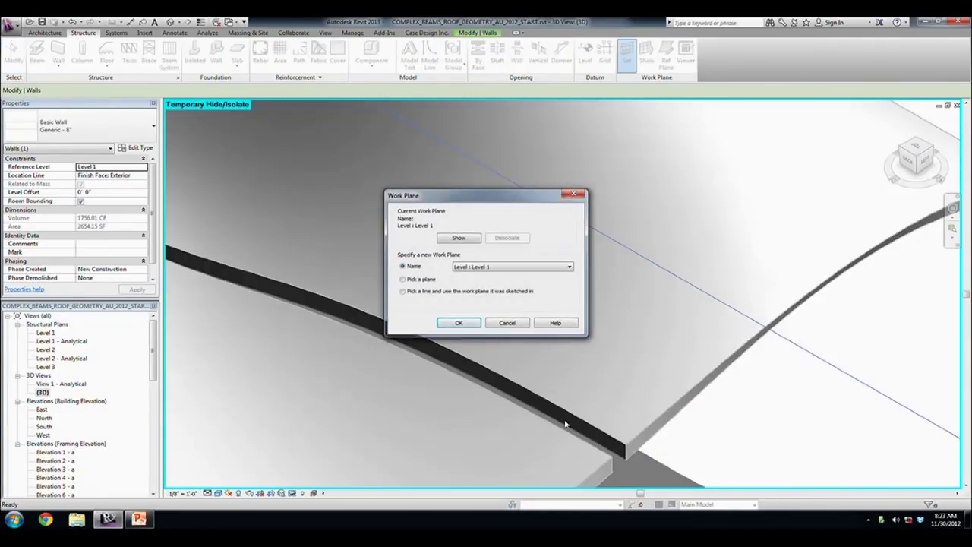
{"action": "left_click", "coordinate": [427, 279]}
{"action": "left_click", "coordinate": [453, 322]}
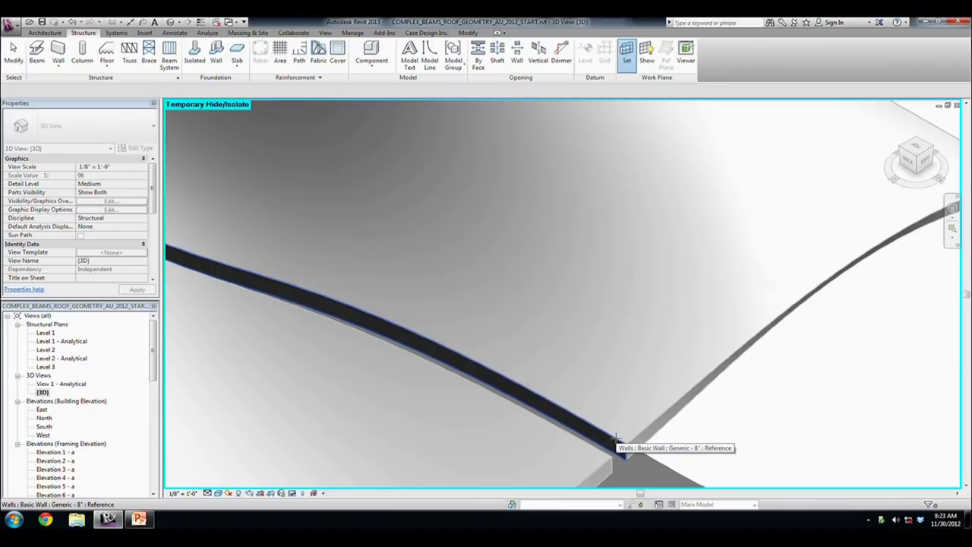
{"action": "left_click", "coordinate": [617, 439]}
{"action": "scroll", "coordinate": [558, 354], "scroll_direction": "down", "scroll_amount": 5}
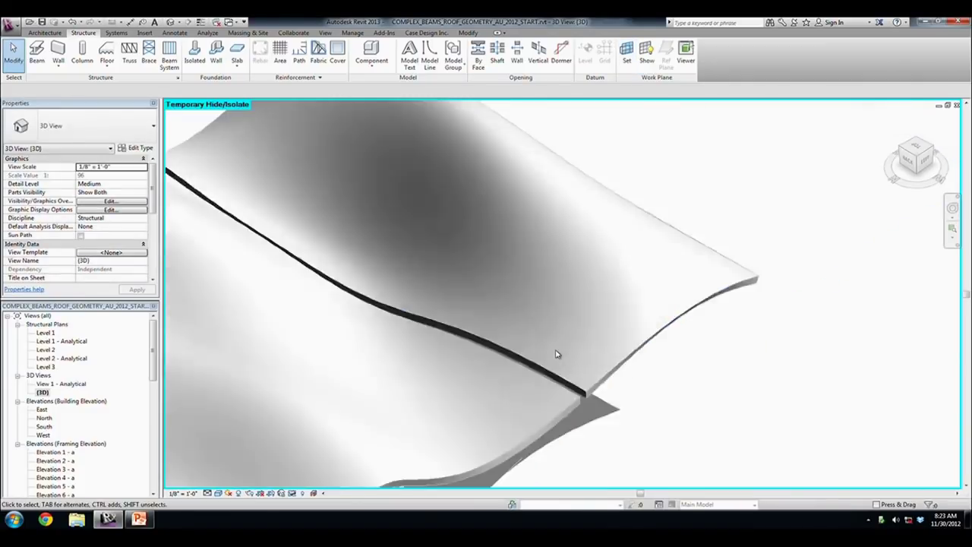
{"action": "left_click", "coordinate": [38, 60]}
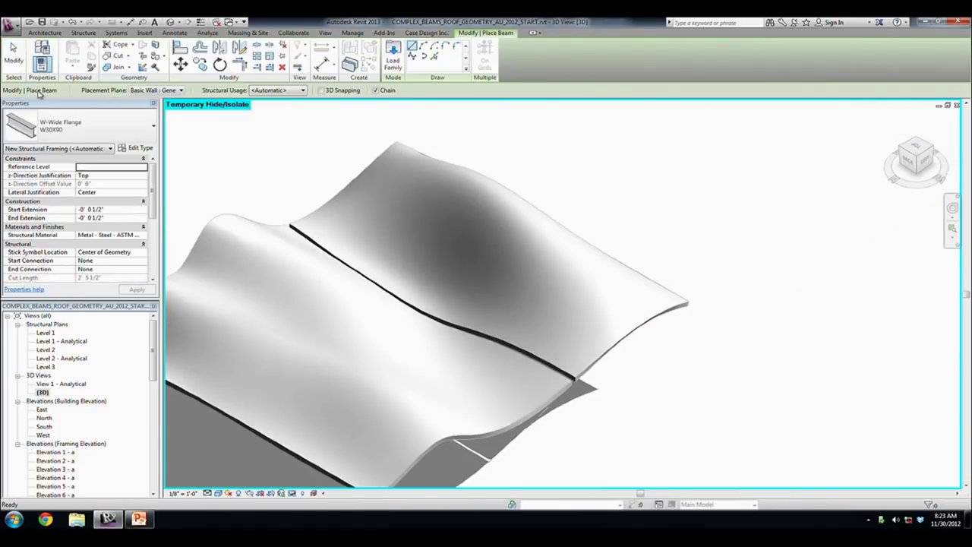
- Place a W30X90 beam along the curved wall-roof intersection line using Pick Lines
{"action": "left_click", "coordinate": [434, 56]}
{"action": "scroll", "coordinate": [577, 375], "scroll_direction": "up", "scroll_amount": 5}
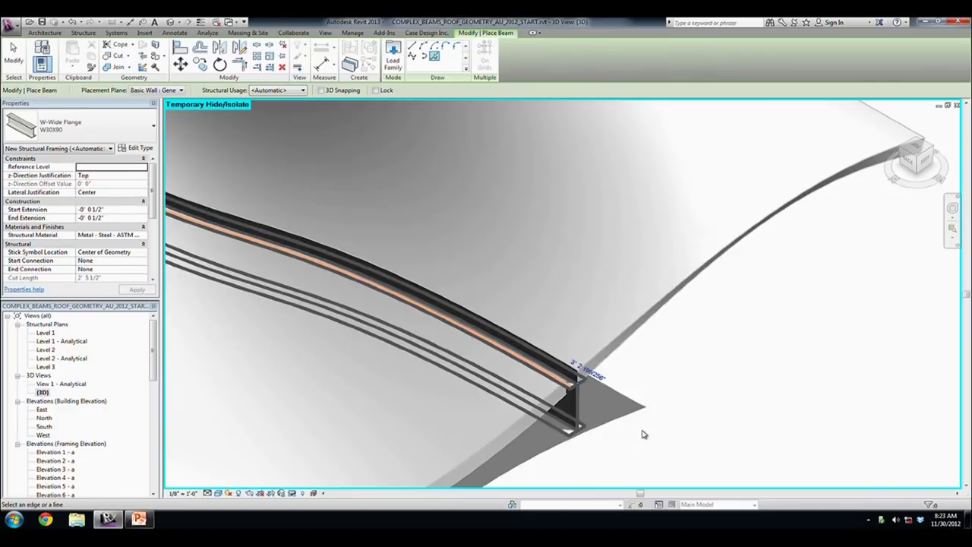
{"action": "mouse_move", "coordinate": [631, 434]}
{"action": "middle_mouse_down", "text": "shift"}
{"action": "mouse_move", "coordinate": [321, 346]}
{"action": "mouse_move", "coordinate": [530, 357]}
{"action": "middle_mouse_up", "text": "shift"}
{"action": "scroll", "coordinate": [321, 345], "scroll_direction": "down", "scroll_amount": 5}
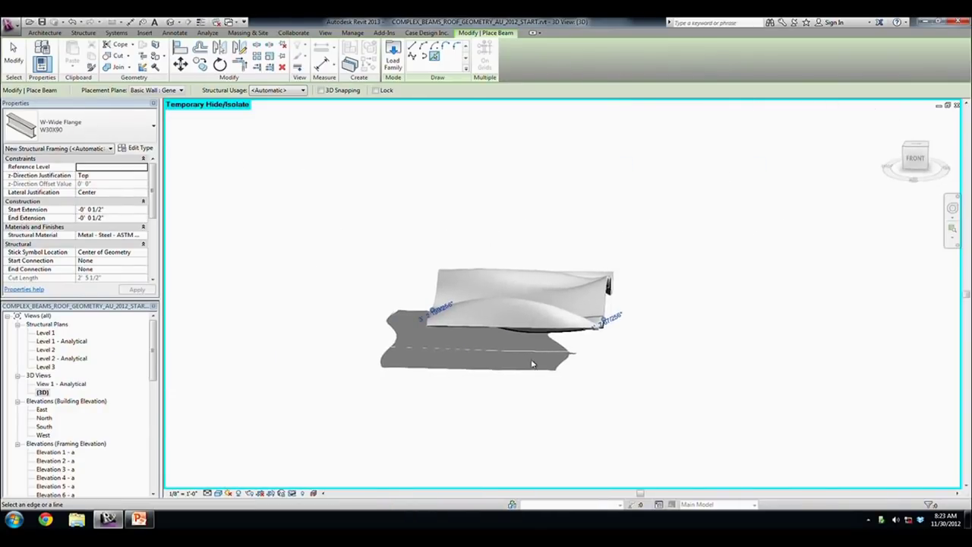
{"action": "scroll", "coordinate": [531, 327], "scroll_direction": "up", "scroll_amount": 2}
{"action": "left_click", "coordinate": [530, 312]}
{"action": "key", "text": "Escape"}
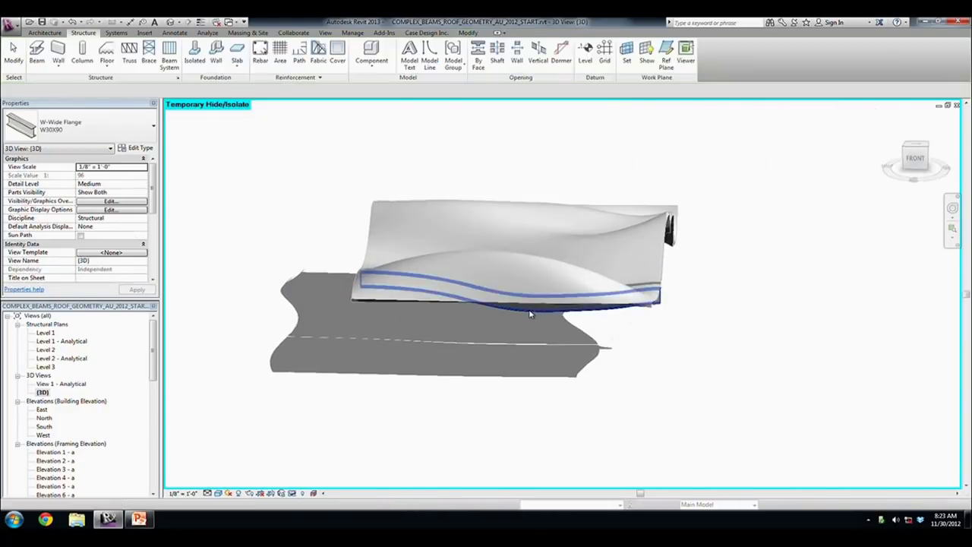
{"action": "left_click", "coordinate": [313, 493]}
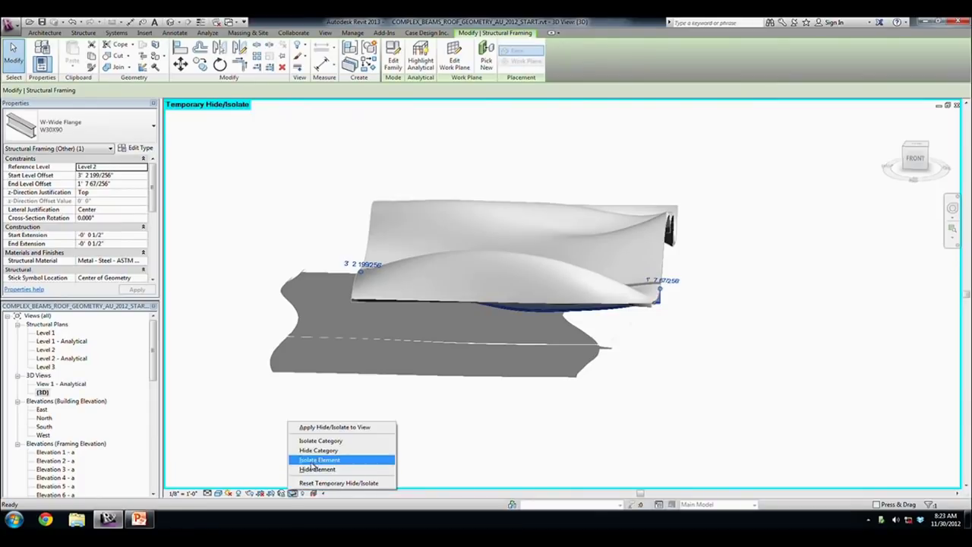
- Isolate the curved W30X90 beam alone in view and orbit and zoom to inspect its wavy shape
{"action": "left_click", "coordinate": [313, 463]}
{"action": "middle_click_drag", "start_coordinate": [315, 382], "coordinate": [401, 394], "text": "shift"}
{"action": "scroll", "coordinate": [486, 402], "scroll_direction": "up", "scroll_amount": 3}
{"action": "scroll", "coordinate": [556, 424], "scroll_direction": "up", "scroll_amount": 1}
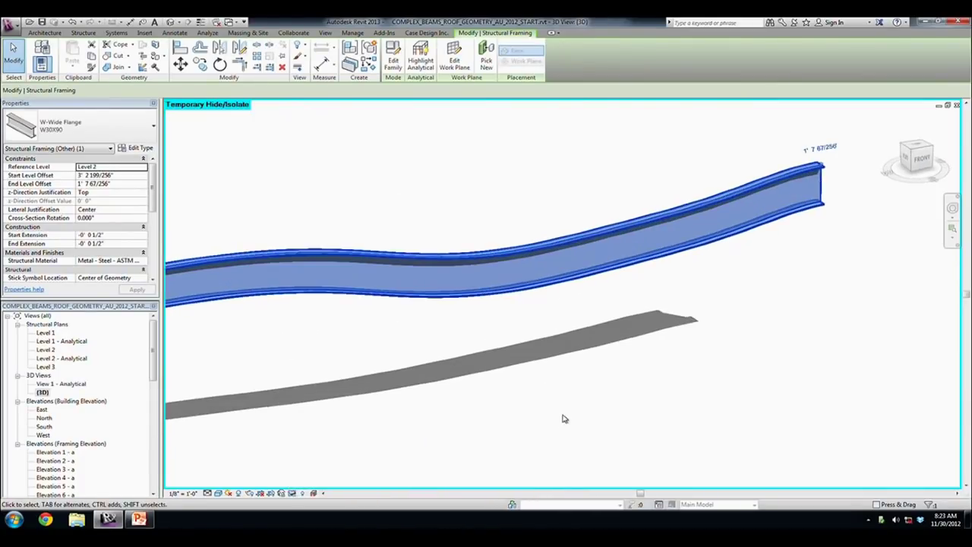
{"action": "scroll", "coordinate": [569, 410], "scroll_direction": "down", "scroll_amount": 2}
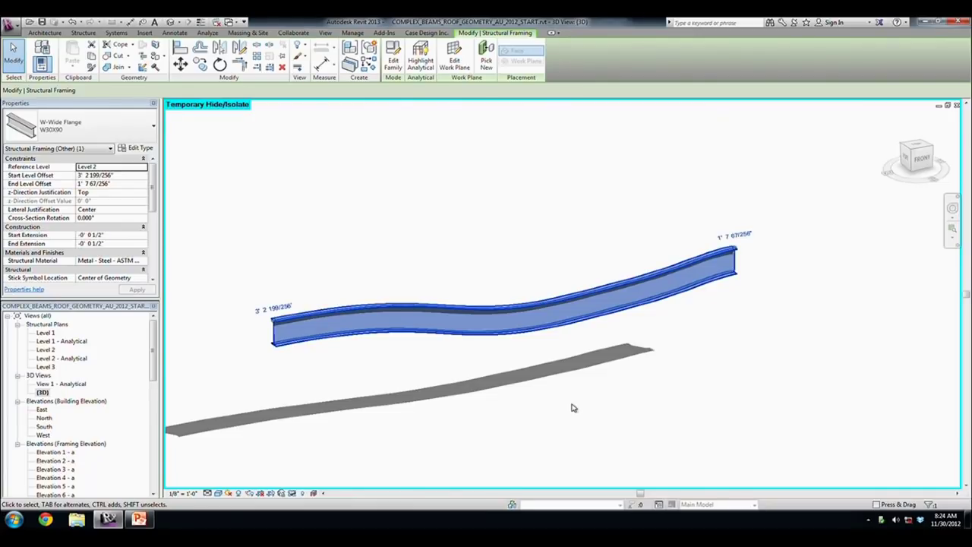
- Reset Temporary Hide/Isolate to show the whole canopy model again, then select the grid C wall
{"action": "mouse_move", "coordinate": [464, 332]}
{"action": "middle_mouse_down", "text": "shift"}
{"action": "mouse_move", "coordinate": [560, 361]}
{"action": "mouse_move", "coordinate": [489, 348]}
{"action": "middle_mouse_up", "text": "shift"}
{"action": "left_click", "coordinate": [552, 343]}
{"action": "left_click", "coordinate": [536, 345]}
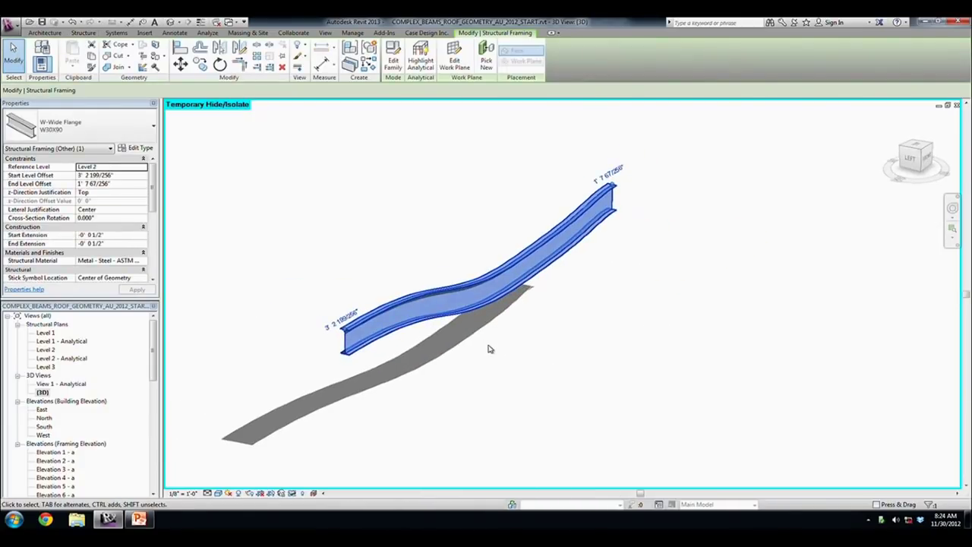
{"action": "left_click", "coordinate": [293, 493]}
{"action": "left_click", "coordinate": [311, 484]}
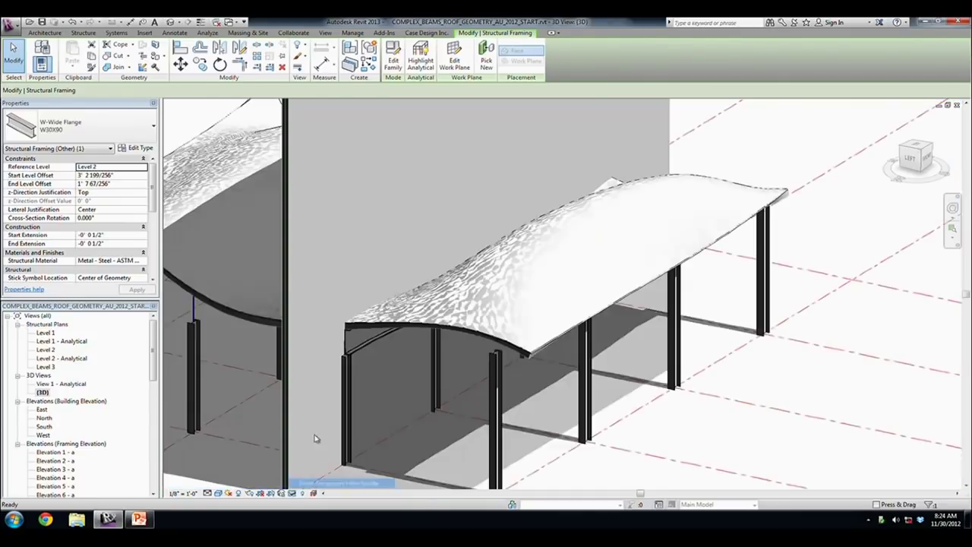
{"action": "left_click", "coordinate": [289, 247]}
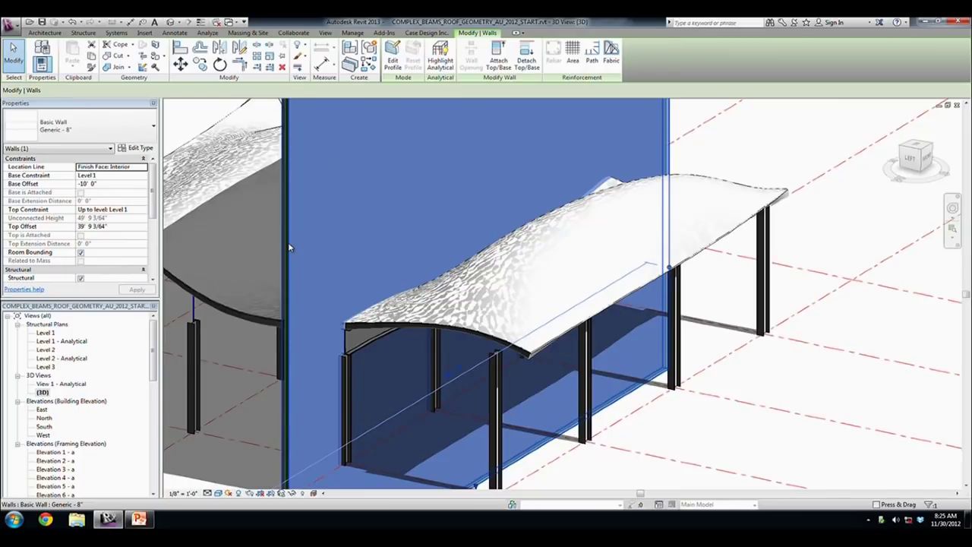
- Temporarily hide the roof-edge beam and select the grid C wall to edit its profile
{"action": "key", "text": "Escape"}
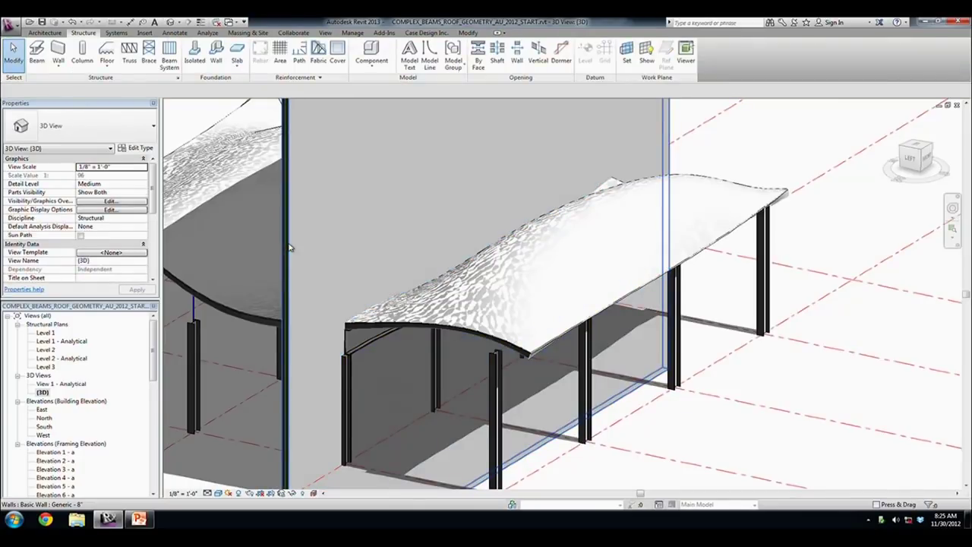
{"action": "left_click", "coordinate": [289, 248]}
{"action": "middle_click_drag", "start_coordinate": [369, 293], "coordinate": [406, 243], "text": "shift"}
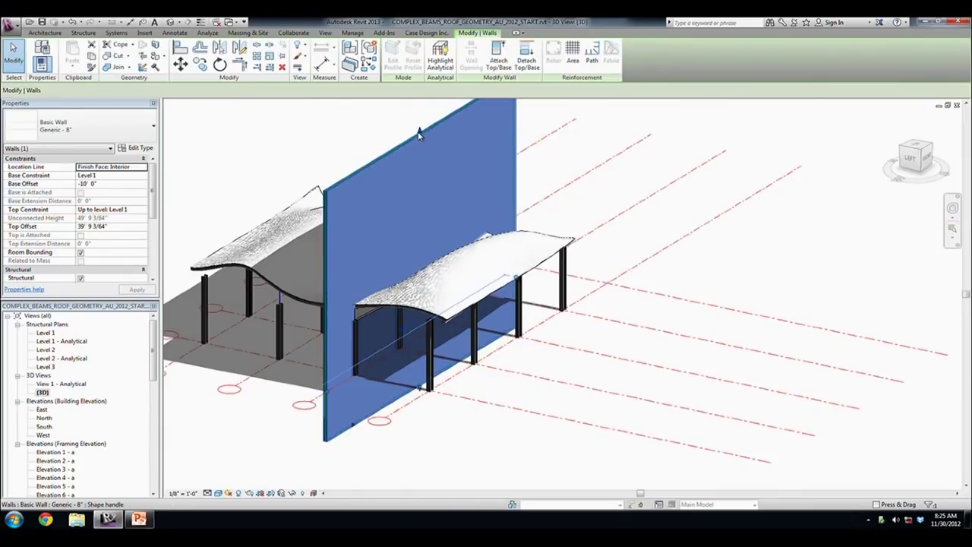
{"action": "left_click", "coordinate": [375, 321]}
{"action": "left_click", "coordinate": [293, 493]}
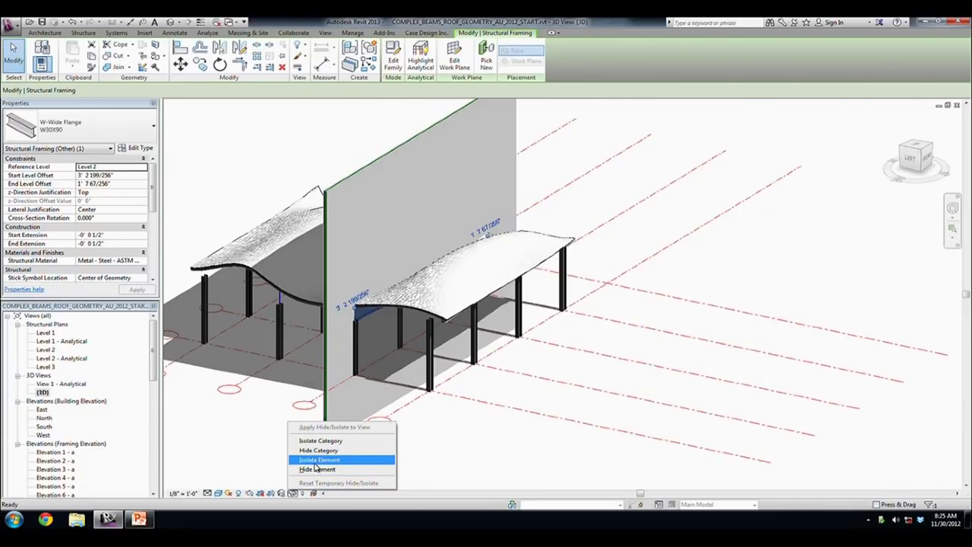
{"action": "left_click", "coordinate": [316, 469]}
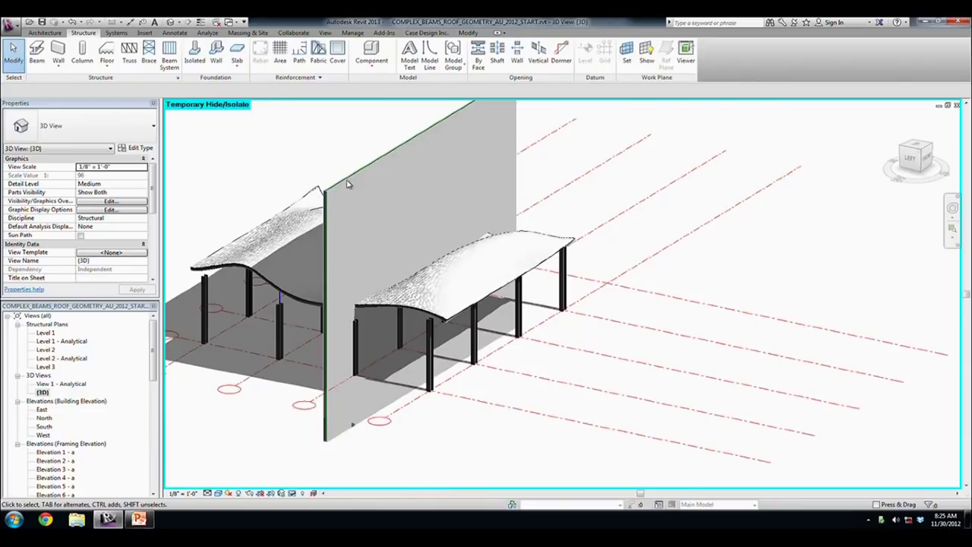
{"action": "left_click", "coordinate": [326, 168]}
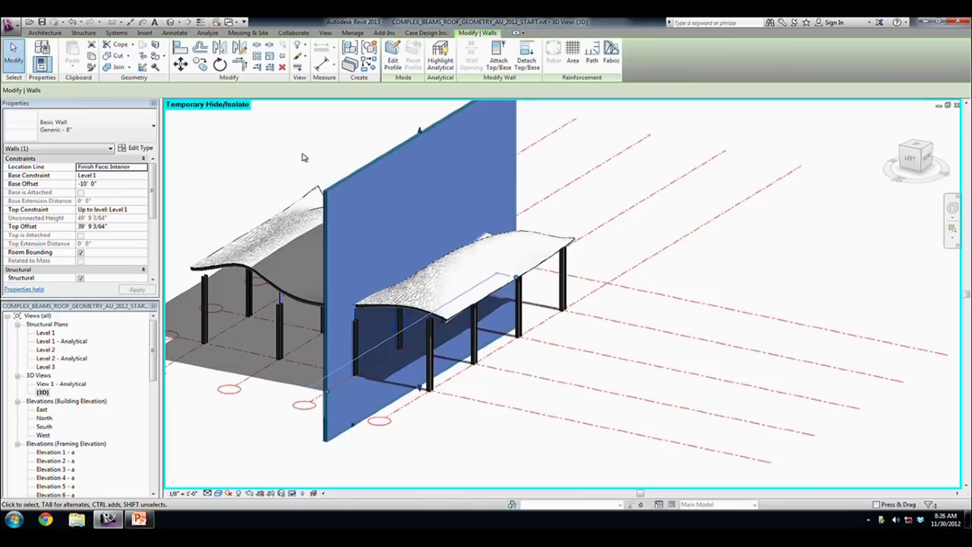
{"action": "left_click", "coordinate": [393, 65]}
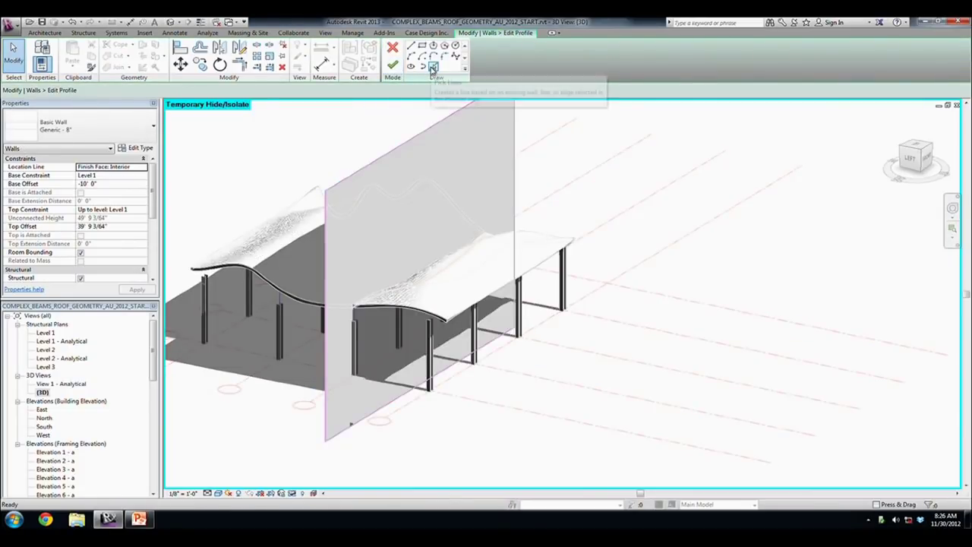
- Tab-chain pick the curved roof edge into the wall profile sketch
{"action": "left_click", "coordinate": [433, 67]}
{"action": "scroll", "coordinate": [364, 322], "scroll_direction": "up", "scroll_amount": 3}
{"action": "scroll", "coordinate": [364, 322], "scroll_direction": "up", "scroll_amount": 3}
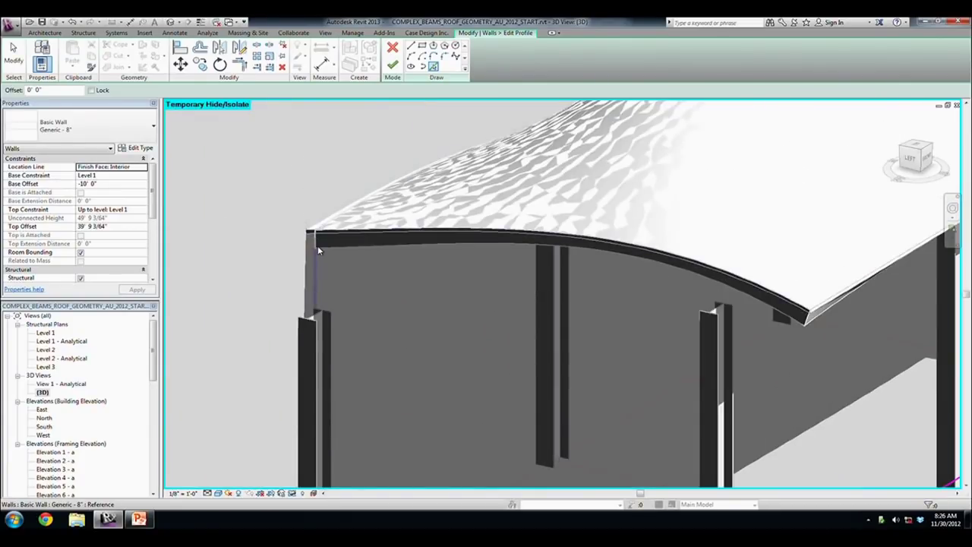
{"action": "scroll", "coordinate": [323, 245], "scroll_direction": "up", "scroll_amount": 2}
{"action": "key", "text": "Tab"}
{"action": "key", "text": "Tab"}
{"action": "key", "text": "Tab"}
{"action": "left_click", "coordinate": [328, 212]}
{"action": "scroll", "coordinate": [380, 269], "scroll_direction": "down", "scroll_amount": 5}
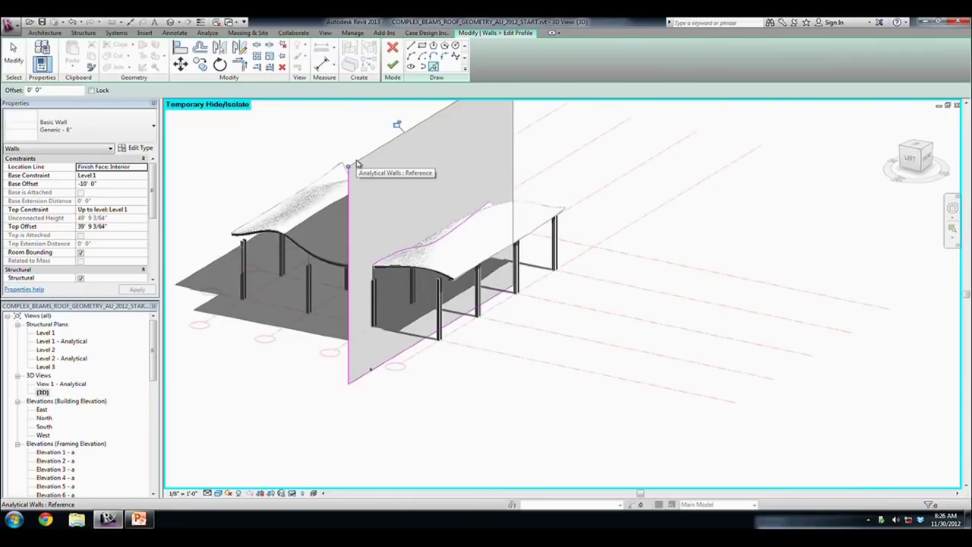
{"action": "key", "text": "Escape"}
{"action": "key", "text": "Escape"}
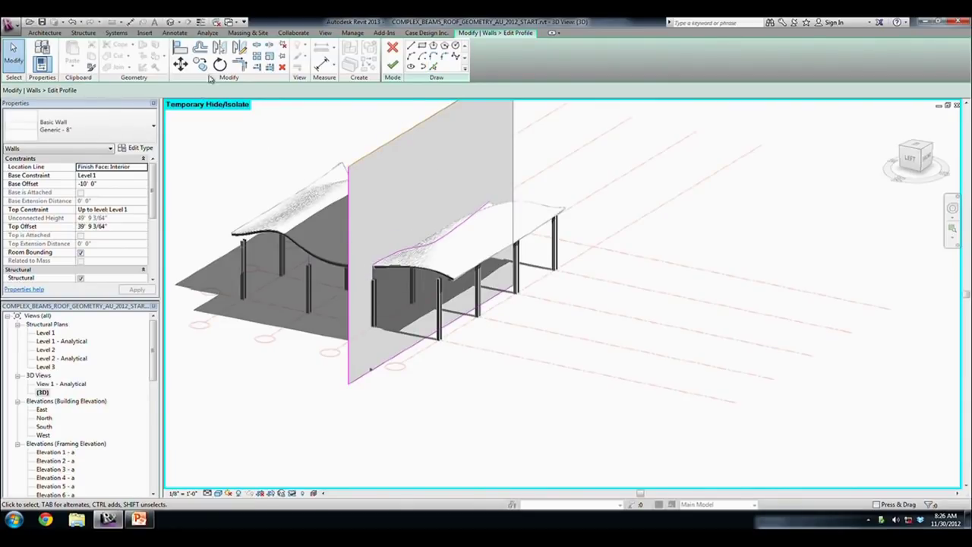
- Add a straight vertical sketch line from the roof edge down to the wall base
{"action": "scroll", "coordinate": [376, 273], "scroll_direction": "up", "scroll_amount": 2}
{"action": "scroll", "coordinate": [386, 307], "scroll_direction": "up", "scroll_amount": 3}
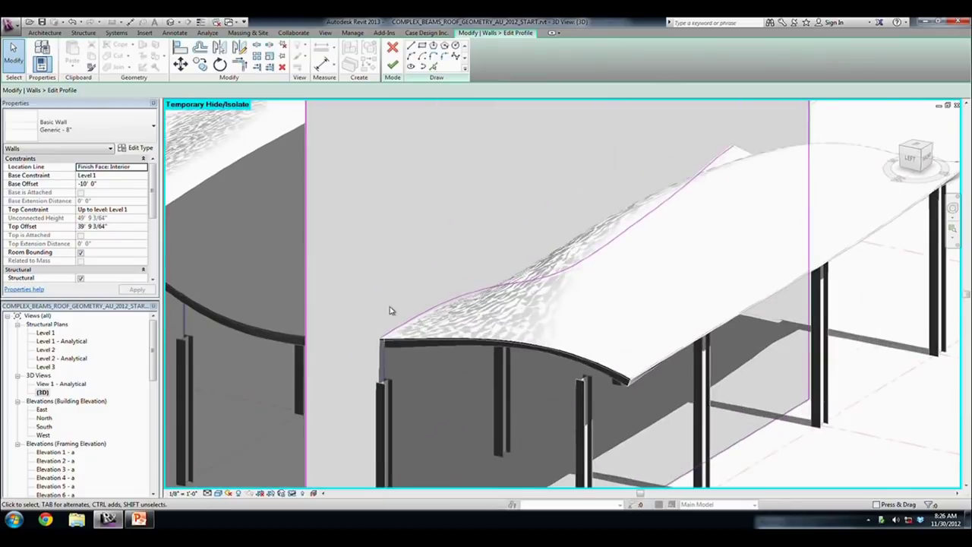
{"action": "scroll", "coordinate": [380, 361], "scroll_direction": "up", "scroll_amount": 2}
{"action": "left_click", "coordinate": [411, 46]}
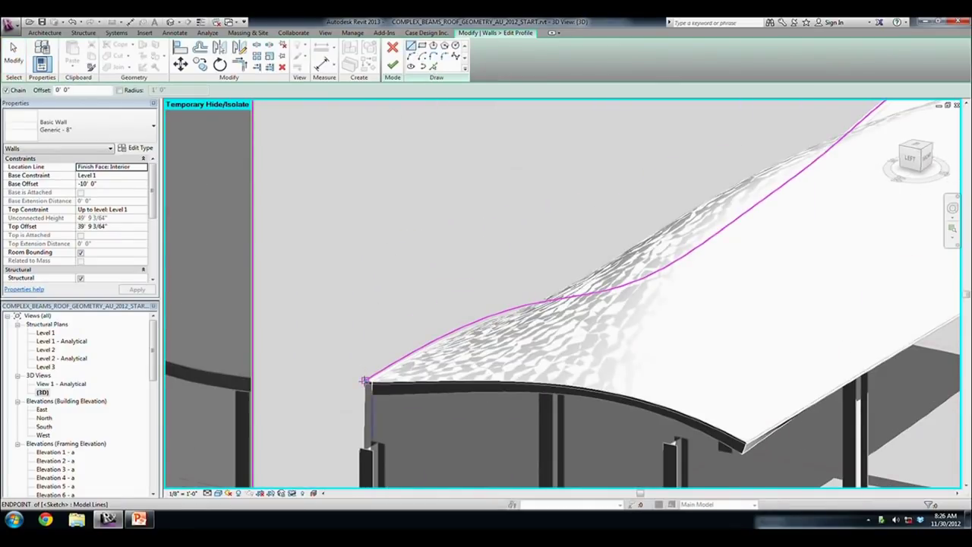
{"action": "scroll", "coordinate": [366, 375], "scroll_direction": "down", "scroll_amount": 5}
{"action": "mouse_move", "coordinate": [365, 375]}
{"action": "middle_mouse_down"}
{"action": "mouse_move", "coordinate": [416, 265]}
{"action": "mouse_move", "coordinate": [411, 231]}
{"action": "middle_mouse_up"}
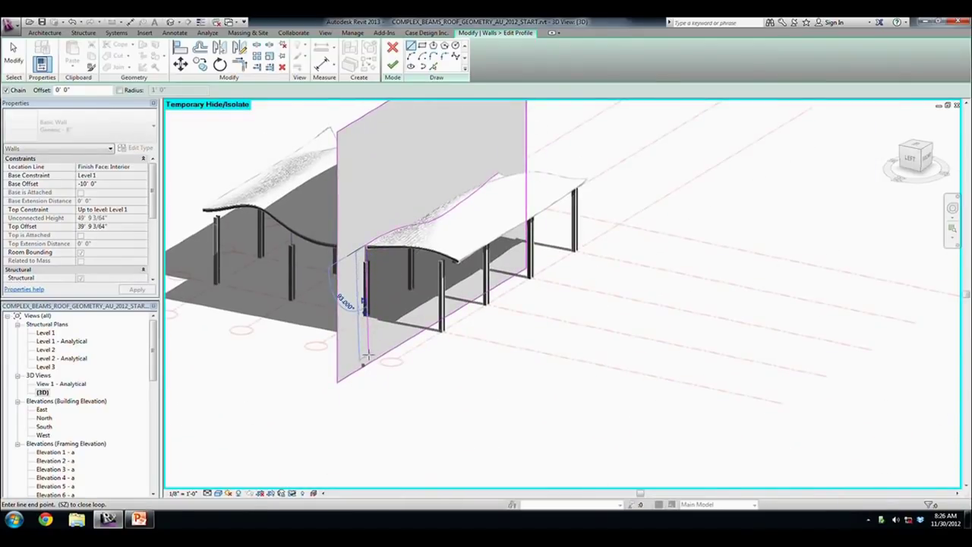
{"action": "scroll", "coordinate": [365, 368], "scroll_direction": "up", "scroll_amount": 4}
{"action": "key", "text": "Escape"}
{"action": "key", "text": "Escape"}
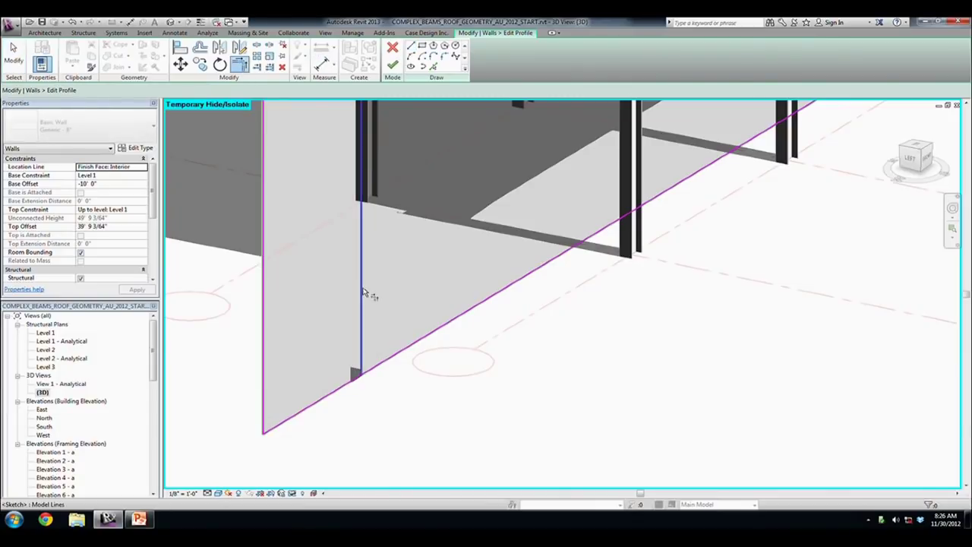
{"action": "scroll", "coordinate": [407, 369], "scroll_direction": "down", "scroll_amount": 3}
{"action": "key", "text": "t"}
{"action": "key", "text": "r"}
{"action": "scroll", "coordinate": [512, 330], "scroll_direction": "down", "scroll_amount": 1}
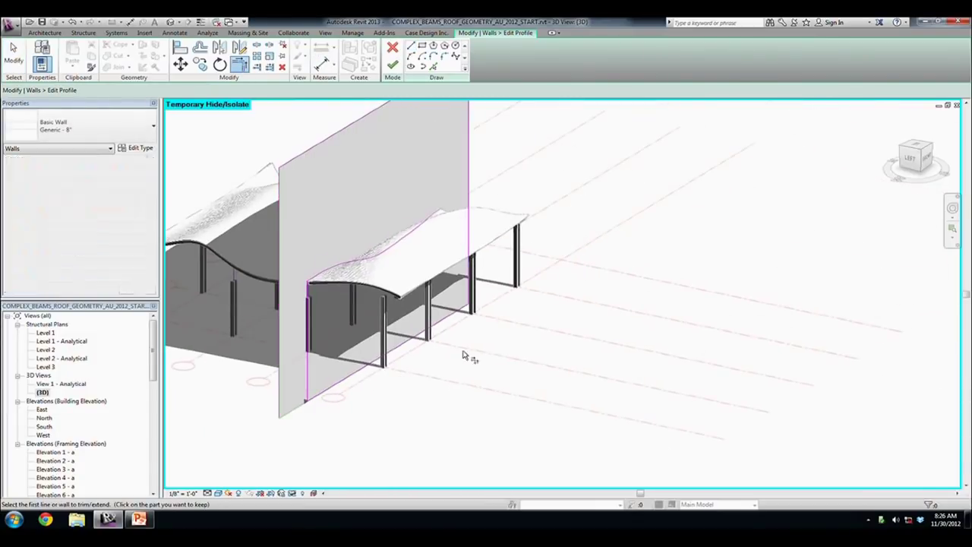
- Draw a straight sketch line from the canopy corner down to the canopy edge
{"action": "scroll", "coordinate": [466, 354], "scroll_direction": "down", "scroll_amount": 1}
{"action": "scroll", "coordinate": [433, 362], "scroll_direction": "down", "scroll_amount": 1}
{"action": "middle_click_drag", "start_coordinate": [492, 337], "coordinate": [369, 365], "text": "shift"}
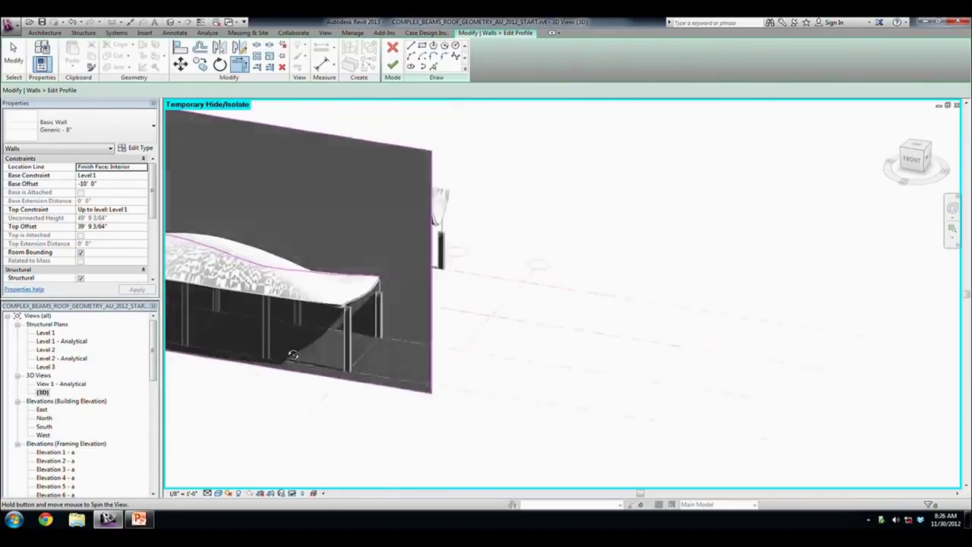
{"action": "scroll", "coordinate": [341, 288], "scroll_direction": "up", "scroll_amount": 2}
{"action": "scroll", "coordinate": [363, 312], "scroll_direction": "up", "scroll_amount": 2}
{"action": "middle_click_drag", "start_coordinate": [363, 312], "coordinate": [379, 195]}
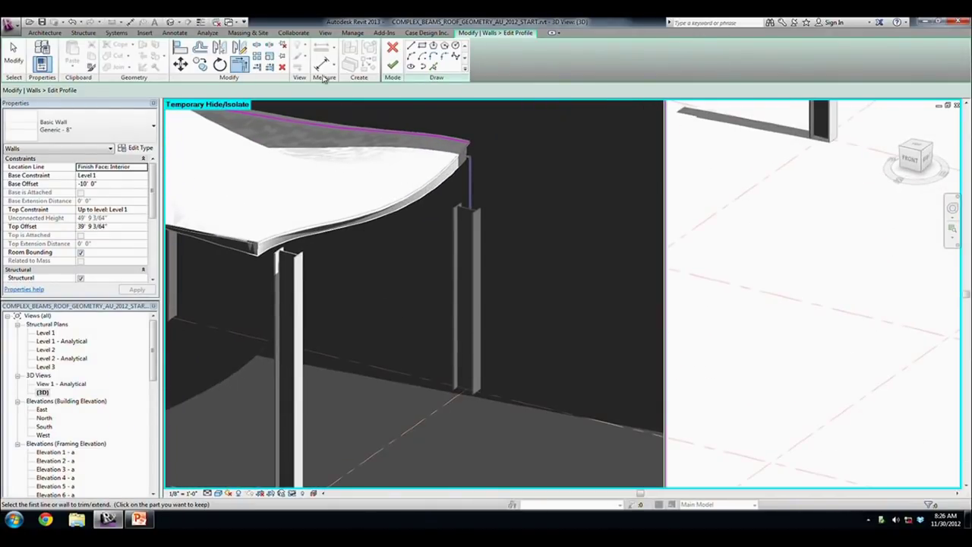
{"action": "left_click", "coordinate": [410, 46]}
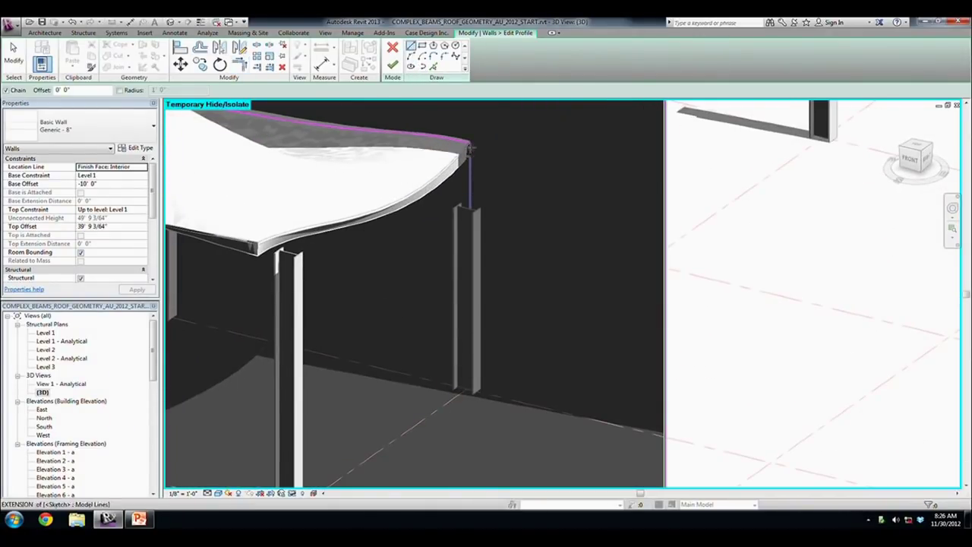
{"action": "left_click", "coordinate": [470, 143]}
{"action": "middle_click_drag", "start_coordinate": [473, 281], "coordinate": [455, 319], "text": "shift"}
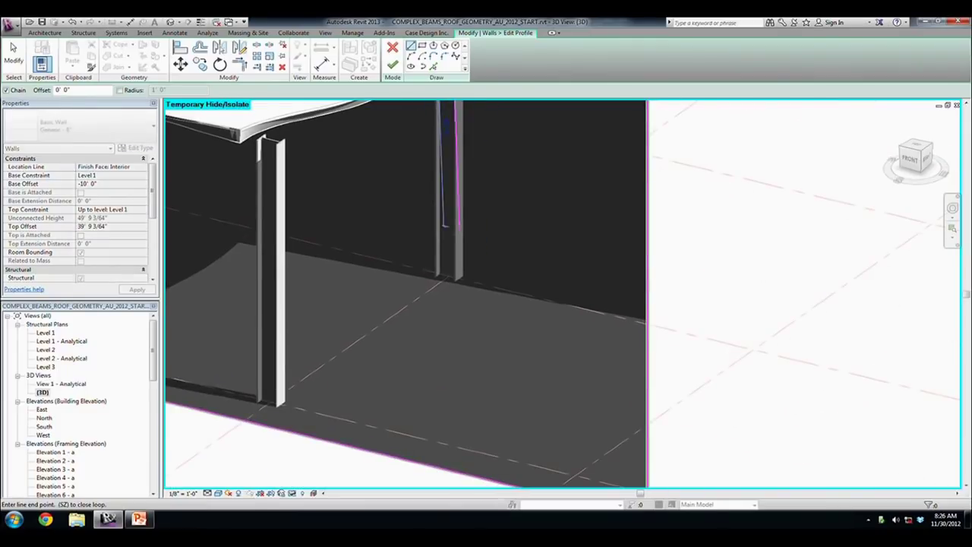
{"action": "scroll", "coordinate": [439, 343], "scroll_direction": "down", "scroll_amount": 3}
{"action": "scroll", "coordinate": [440, 343], "scroll_direction": "down", "scroll_amount": 2}
{"action": "scroll", "coordinate": [440, 343], "scroll_direction": "down", "scroll_amount": 2}
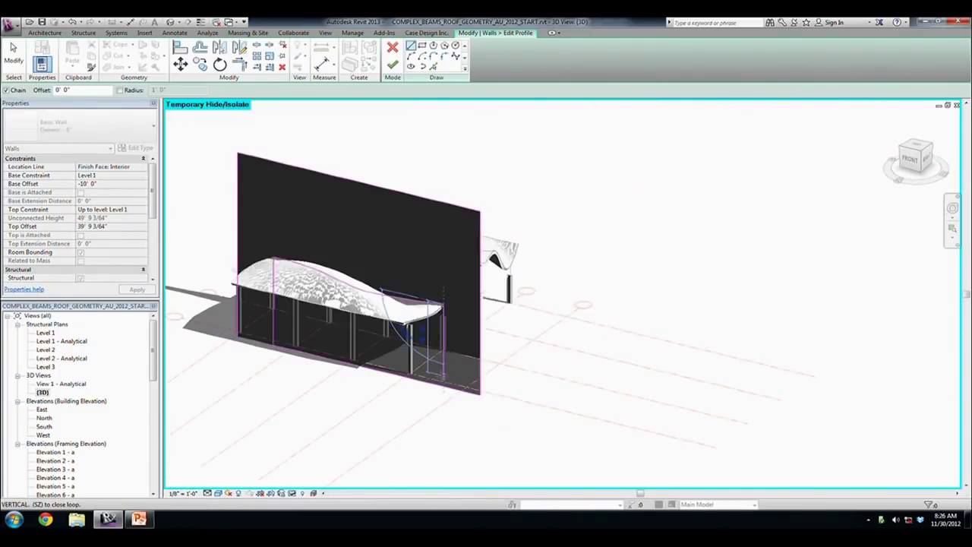
{"action": "left_click", "coordinate": [443, 387]}
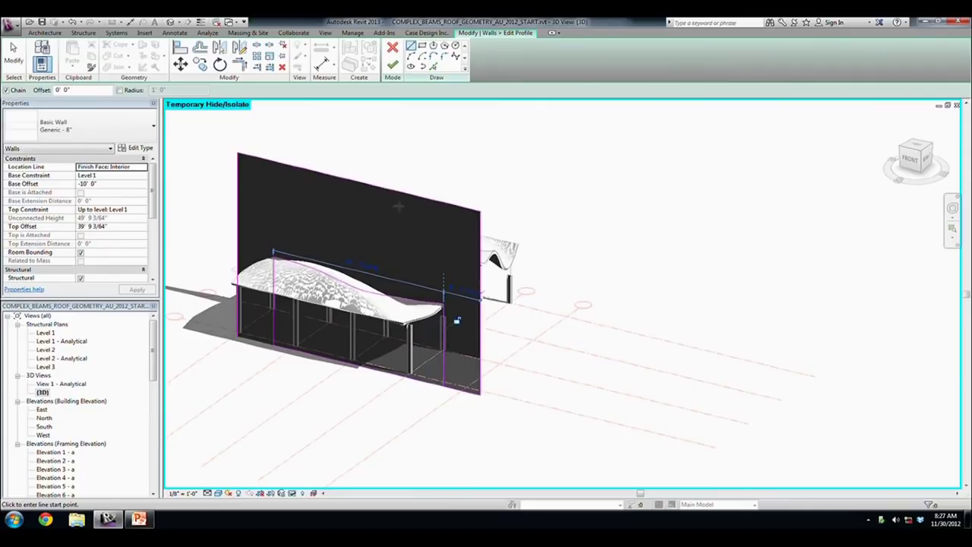
- Extend the new line to close the profile and select all four boundary sketch lines
{"action": "left_click", "coordinate": [243, 64]}
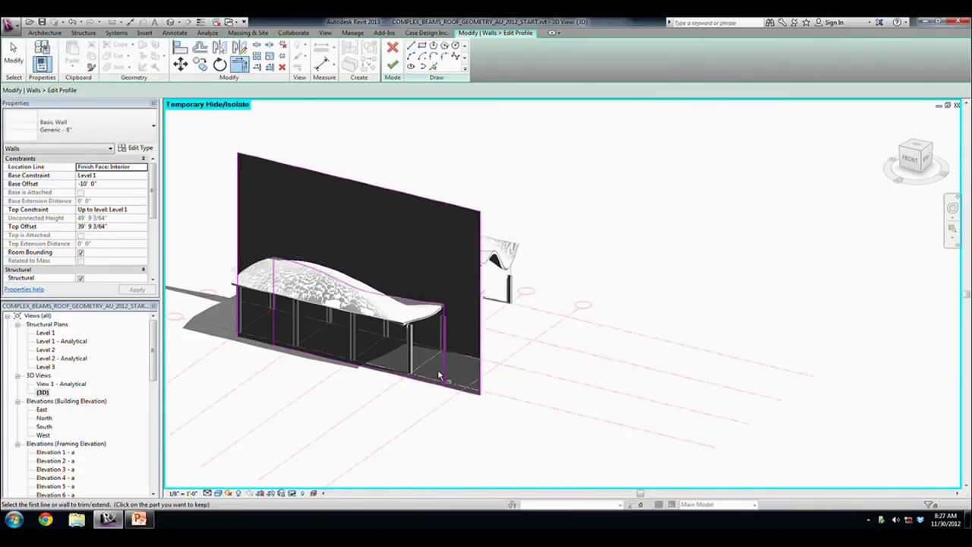
{"action": "left_click", "coordinate": [437, 386]}
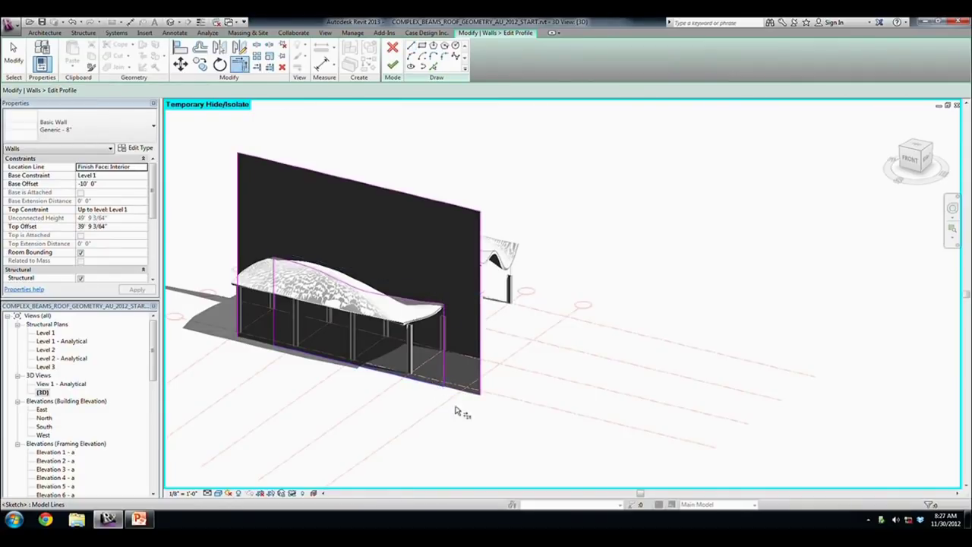
{"action": "key", "text": "Escape"}
{"action": "key", "text": "Escape"}
{"action": "left_click", "coordinate": [492, 343]}
{"action": "left_click", "coordinate": [492, 344]}
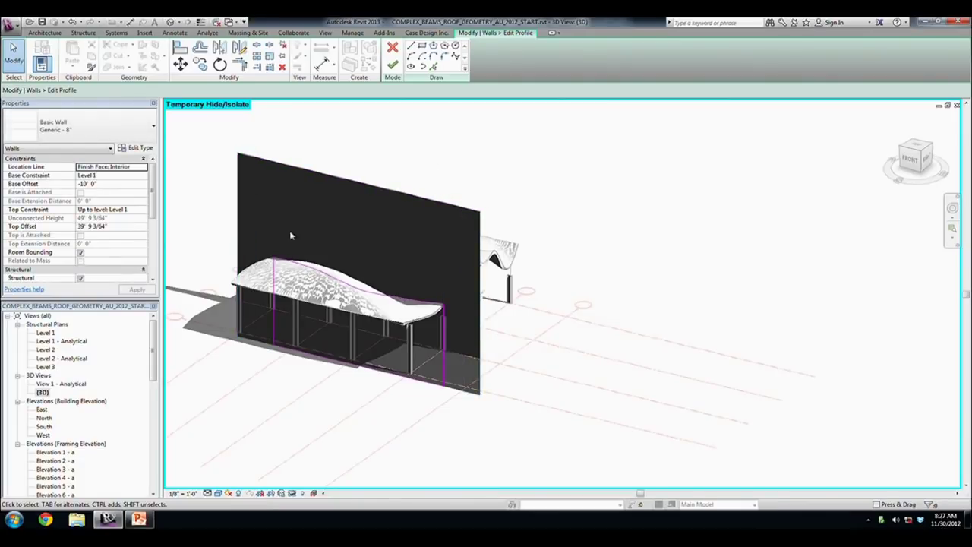
{"action": "mouse_move", "coordinate": [236, 286]}
{"action": "middle_mouse_down", "text": "shift"}
{"action": "mouse_move", "coordinate": [424, 246]}
{"action": "mouse_move", "coordinate": [406, 314]}
{"action": "middle_mouse_up", "text": "shift"}
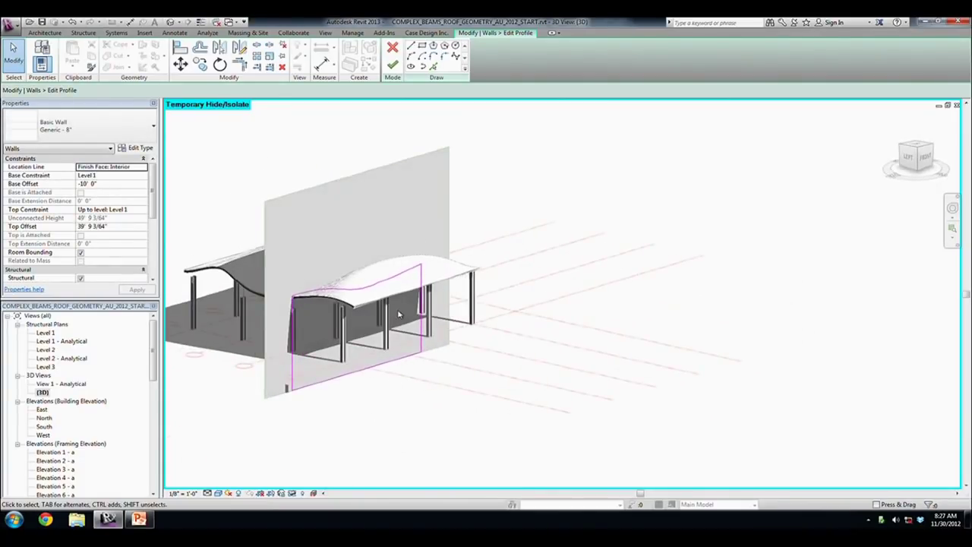
{"action": "key", "text": "Tab"}
{"action": "left_click", "coordinate": [387, 286]}
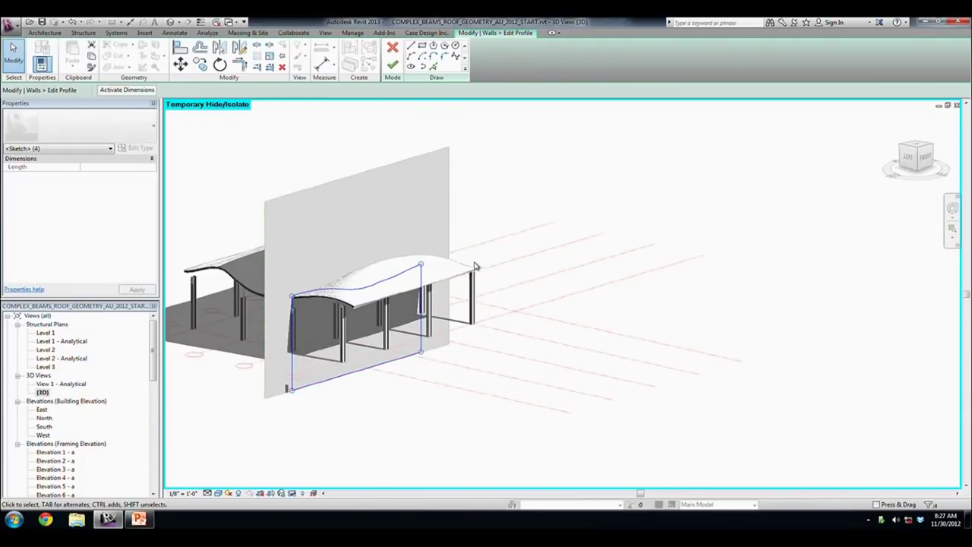
- Finish the wall profile edit and unjoin the wall from the roof
{"action": "key", "text": "Delete"}
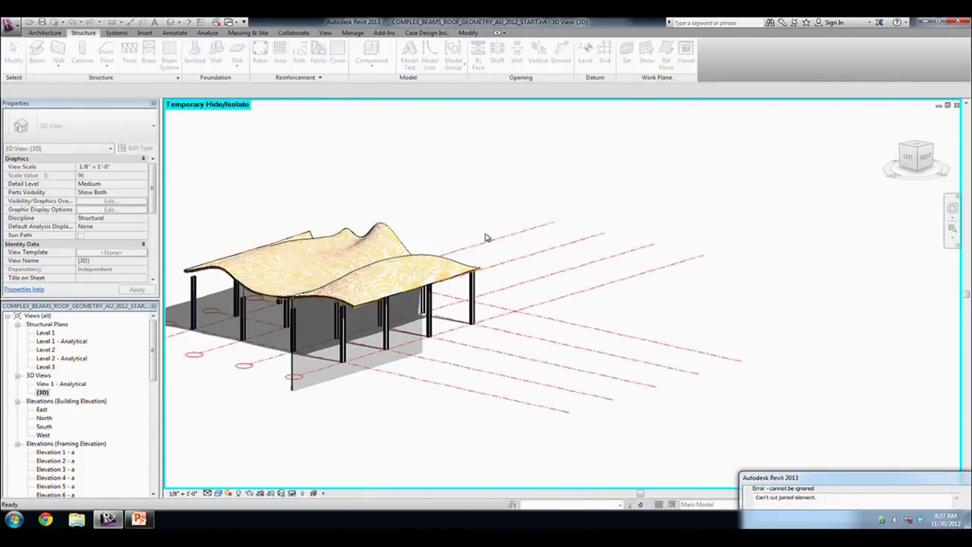
{"action": "left_click", "coordinate": [782, 480]}
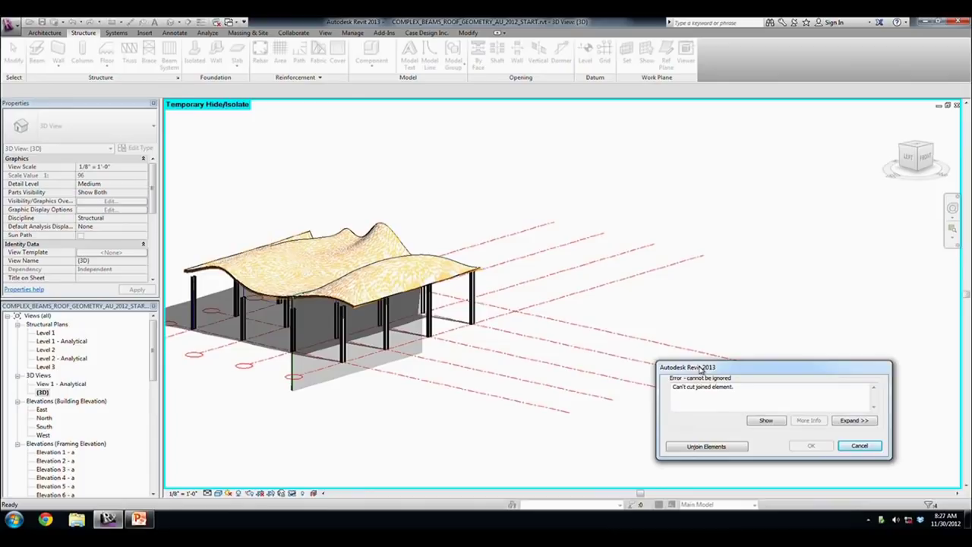
{"action": "left_click", "coordinate": [706, 446]}
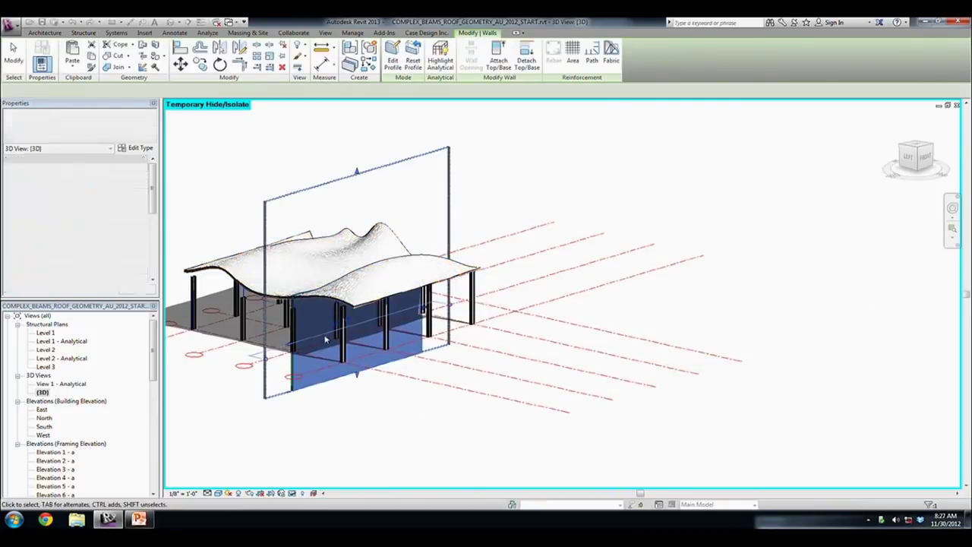
- Isolate the curved wall so it is shown alone
{"action": "scroll", "coordinate": [309, 334], "scroll_direction": "up", "scroll_amount": 3}
{"action": "left_click", "coordinate": [293, 493]}
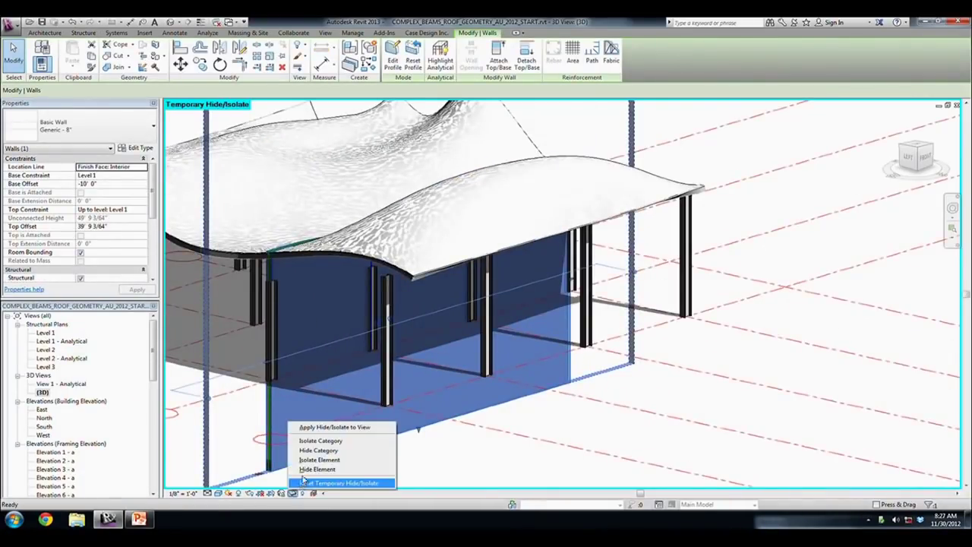
{"action": "left_click", "coordinate": [303, 463]}
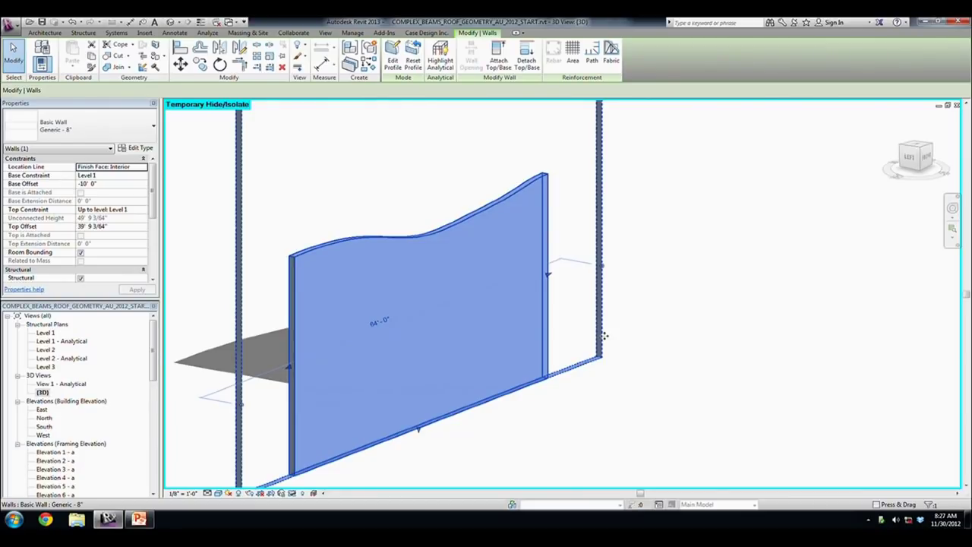
- Reset Temporary Hide/Isolate to bring the whole canopy back into view
{"action": "left_click", "coordinate": [605, 335]}
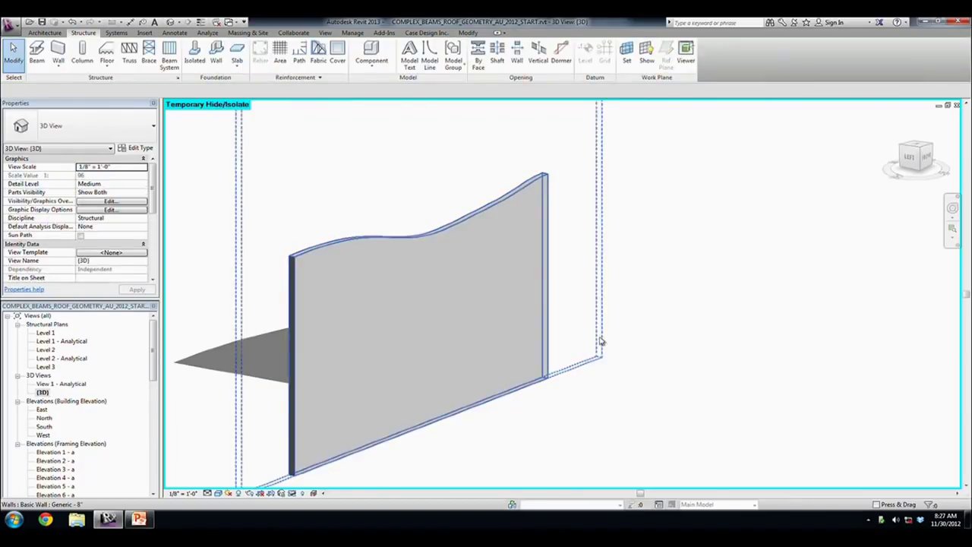
{"action": "left_click", "coordinate": [295, 493]}
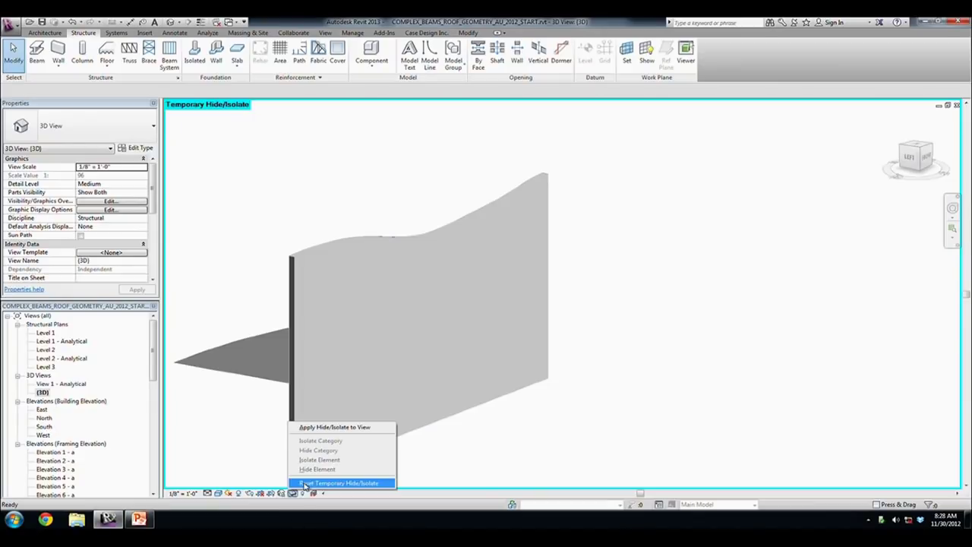
{"action": "left_click", "coordinate": [353, 483]}
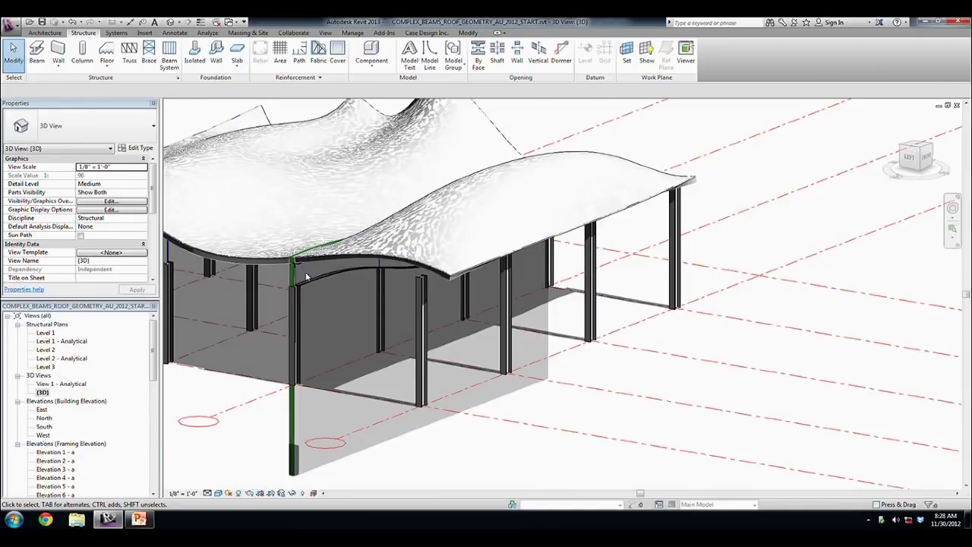
- Temporarily hide the curved wall, then select and orbit around the green beam under the roof
{"action": "left_click", "coordinate": [291, 282]}
{"action": "key", "text": "Escape"}
{"action": "right_click", "coordinate": [289, 422]}
{"action": "key", "text": "Escape"}
{"action": "left_click", "coordinate": [288, 430]}
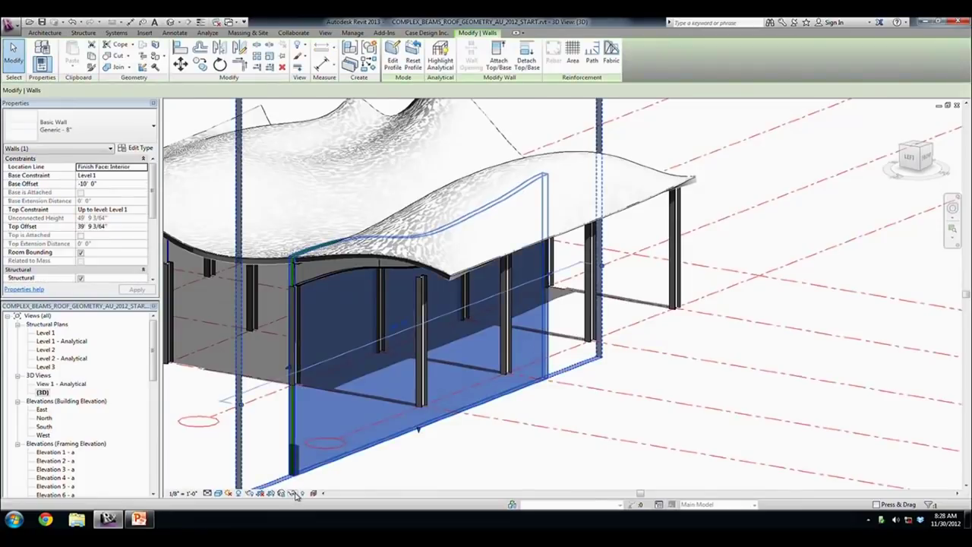
{"action": "left_click", "coordinate": [293, 493]}
{"action": "left_click", "coordinate": [308, 469]}
{"action": "scroll", "coordinate": [294, 322], "scroll_direction": "up", "scroll_amount": 4}
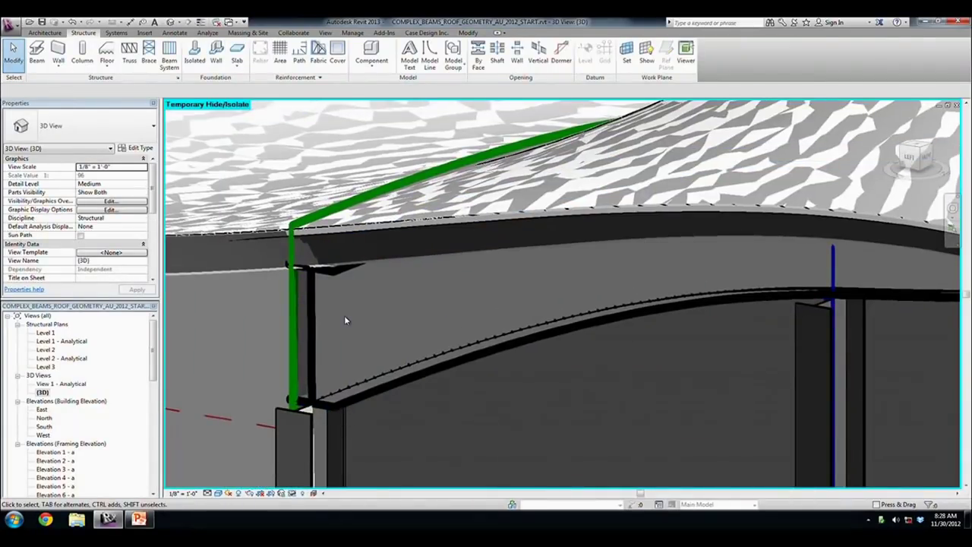
{"action": "left_click", "coordinate": [347, 315]}
{"action": "mouse_move", "coordinate": [346, 315]}
{"action": "middle_mouse_down", "text": "shift"}
{"action": "mouse_move", "coordinate": [381, 316]}
{"action": "mouse_move", "coordinate": [521, 366]}
{"action": "middle_mouse_up", "text": "shift"}
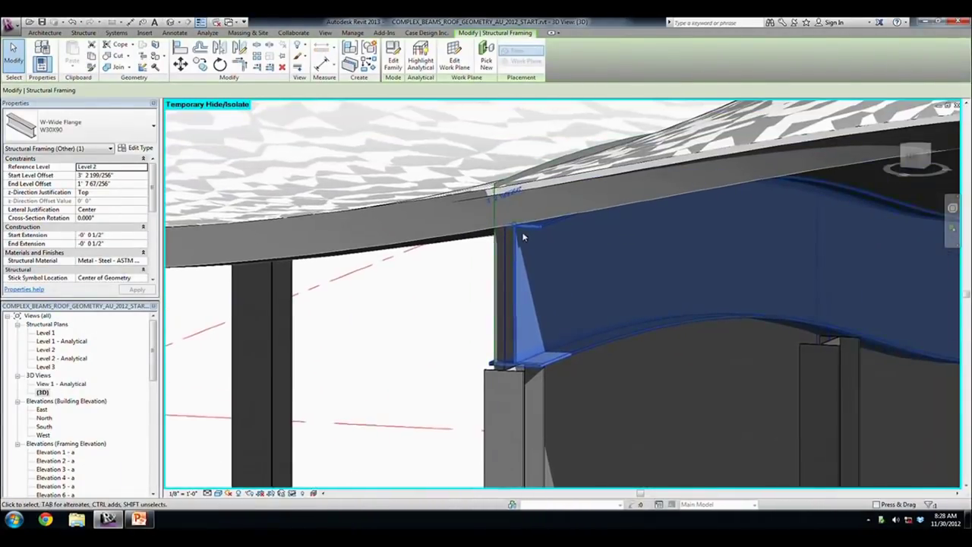
{"action": "scroll", "coordinate": [522, 238], "scroll_direction": "up", "scroll_amount": 2}
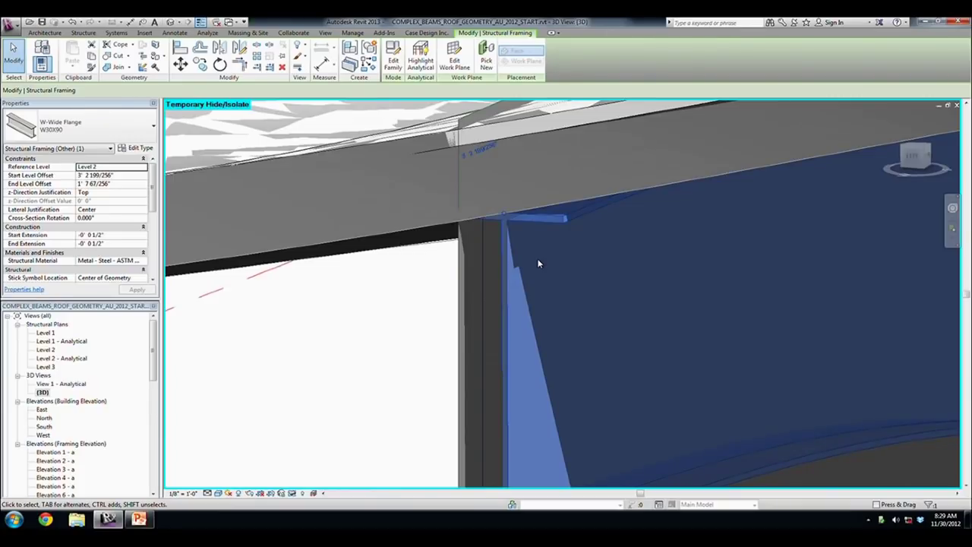
{"action": "key", "text": "Escape"}
{"action": "scroll", "coordinate": [538, 253], "scroll_direction": "down", "scroll_amount": 3}
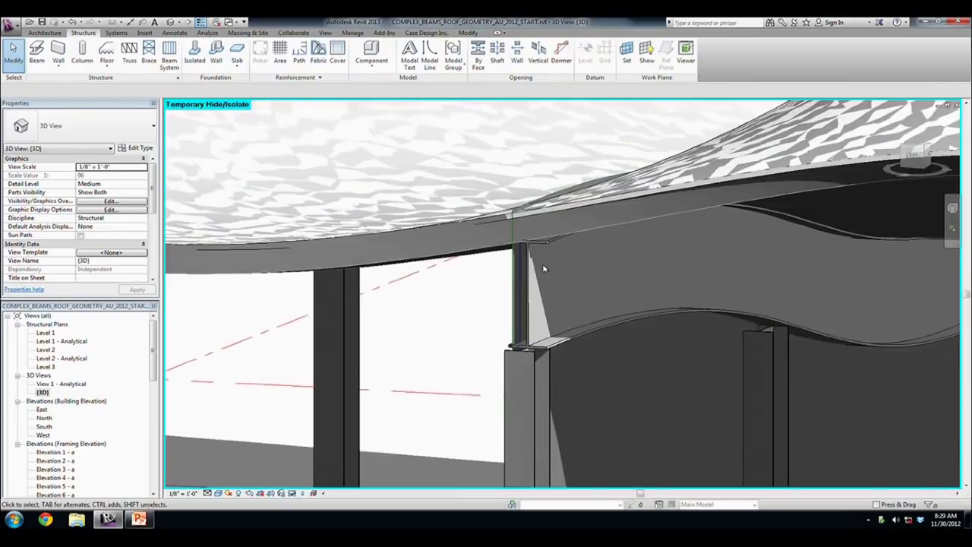
{"action": "scroll", "coordinate": [449, 308], "scroll_direction": "down", "scroll_amount": 3}
{"action": "scroll", "coordinate": [449, 308], "scroll_direction": "down", "scroll_amount": 2}
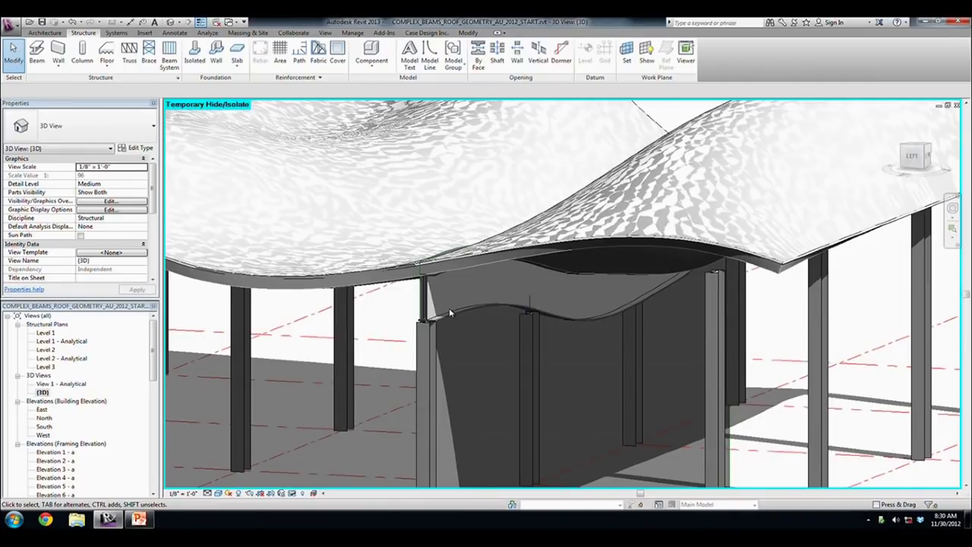
{"action": "scroll", "coordinate": [449, 308], "scroll_direction": "down", "scroll_amount": 3}
{"action": "scroll", "coordinate": [449, 307], "scroll_direction": "down", "scroll_amount": 2}
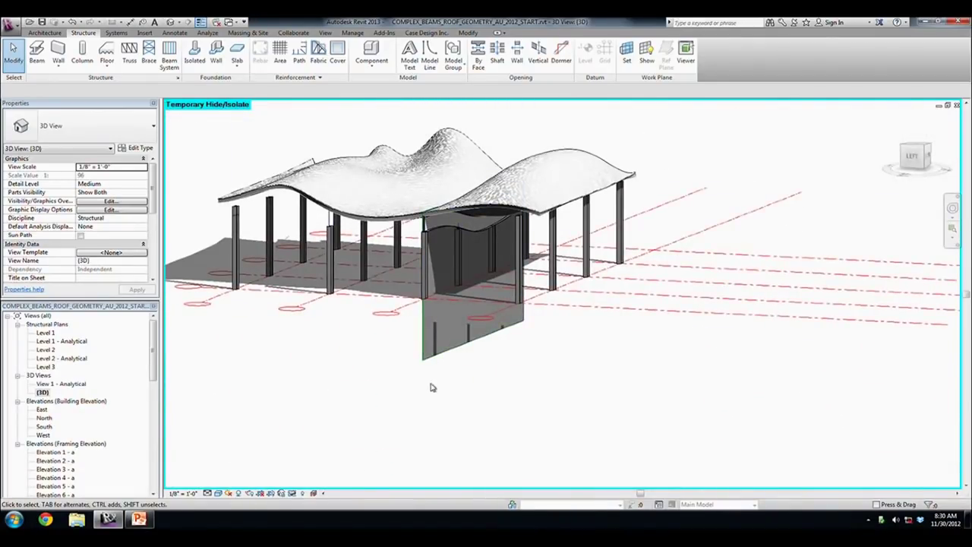
{"action": "left_click", "coordinate": [415, 353]}
- Delete the wall, then select the wavy beam and orbit to view the canopy from behind
{"action": "key", "text": "Escape"}
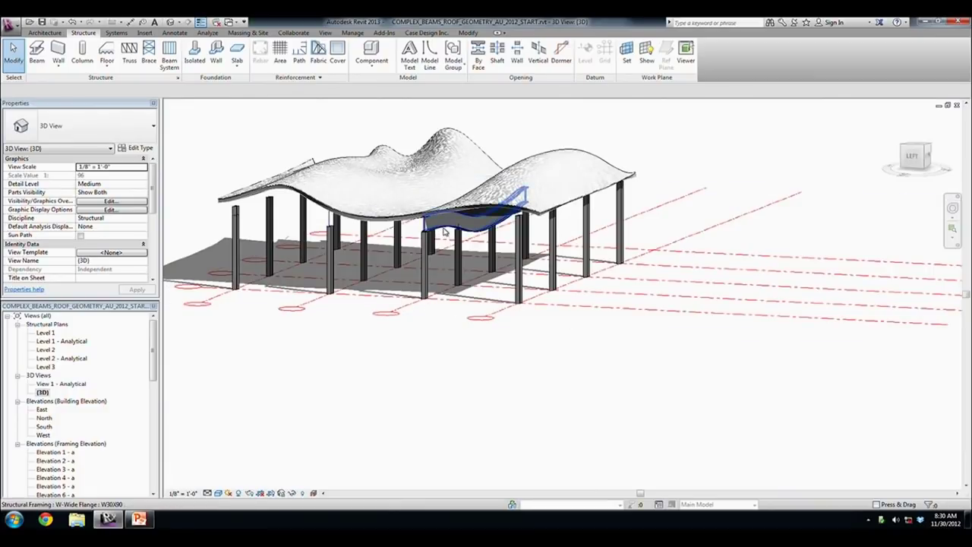
{"action": "left_click", "coordinate": [443, 237]}
{"action": "mouse_move", "coordinate": [432, 342]}
{"action": "middle_mouse_down", "text": "shift"}
{"action": "mouse_move", "coordinate": [410, 321]}
{"action": "mouse_move", "coordinate": [445, 373]}
{"action": "mouse_move", "coordinate": [553, 406]}
{"action": "mouse_move", "coordinate": [384, 134]}
{"action": "mouse_move", "coordinate": [386, 216]}
{"action": "middle_mouse_up", "text": "shift"}
{"action": "key", "text": "Escape"}
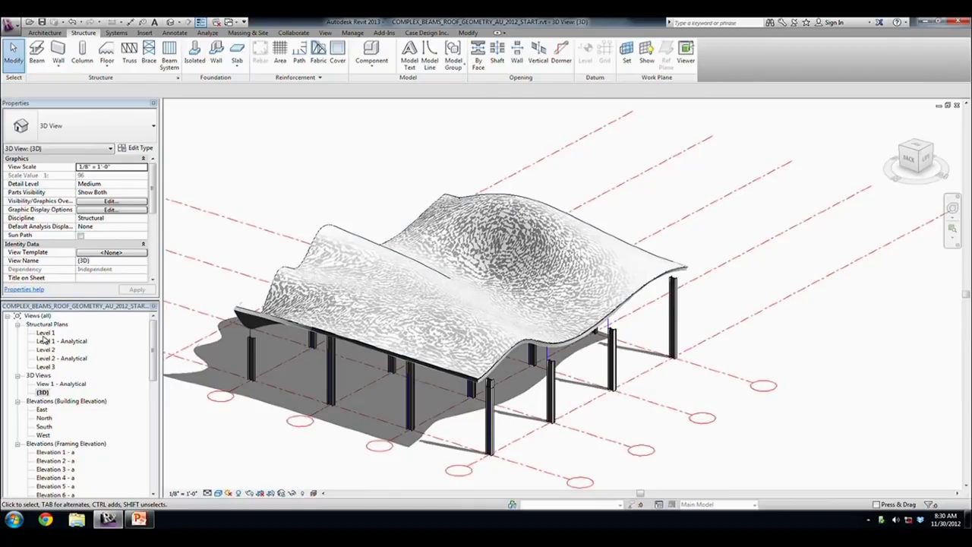
- Edit the wavy roof mass in place and isolate its roof form
{"action": "left_click", "coordinate": [337, 227]}
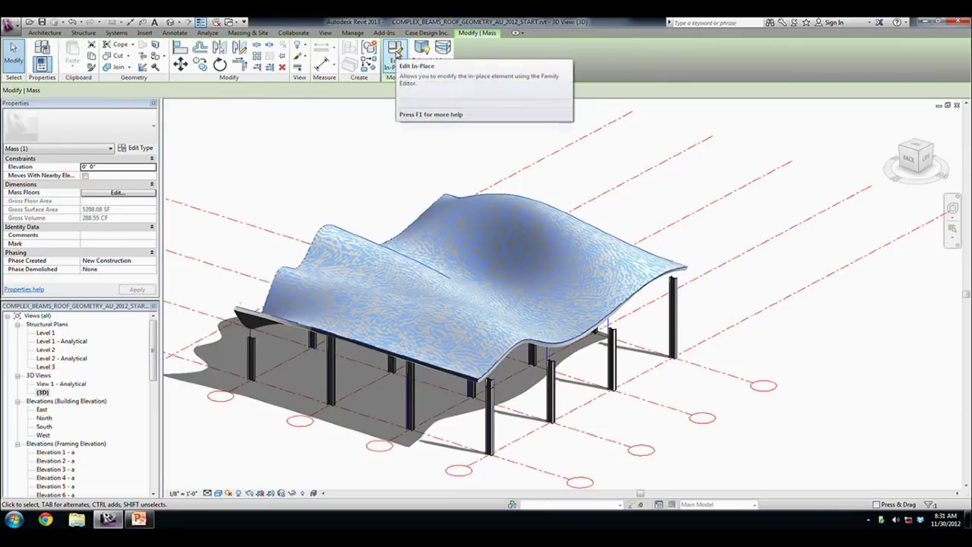
{"action": "left_click", "coordinate": [395, 51]}
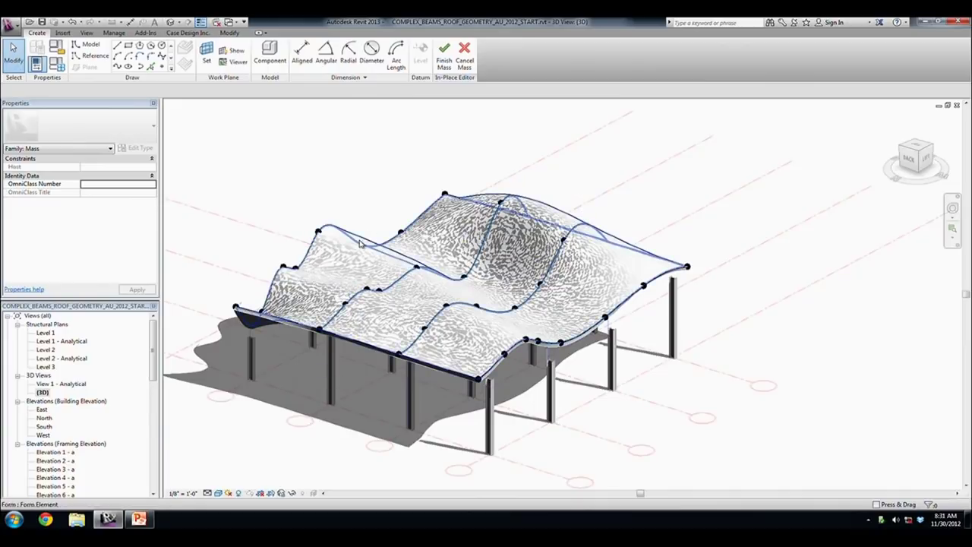
{"action": "left_click", "coordinate": [367, 246]}
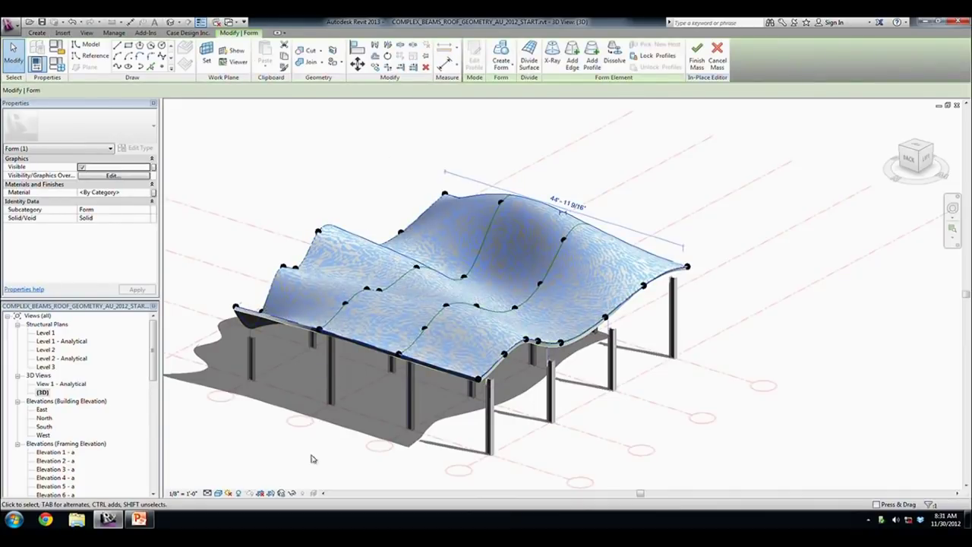
{"action": "left_click", "coordinate": [293, 493]}
{"action": "left_click", "coordinate": [302, 460]}
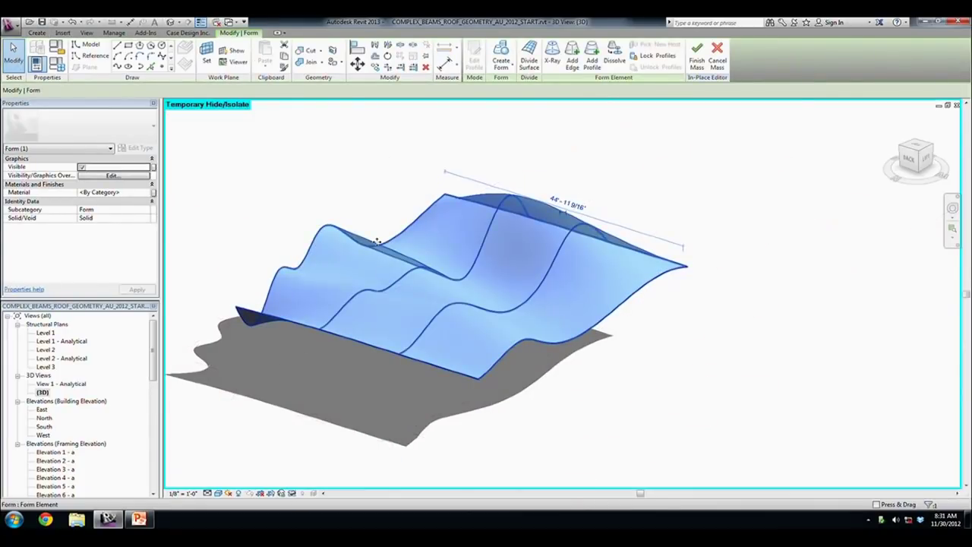
{"action": "middle_click_drag", "start_coordinate": [383, 247], "coordinate": [544, 159], "text": "shift"}
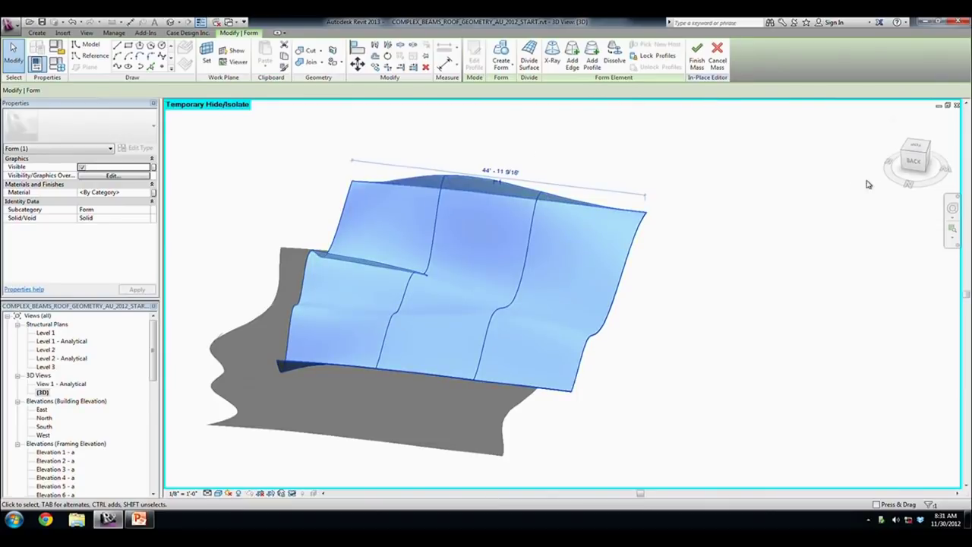
- Check the roof form from the Top view and several orbits, then open the Level 1 structural plan
{"action": "left_click", "coordinate": [916, 155]}
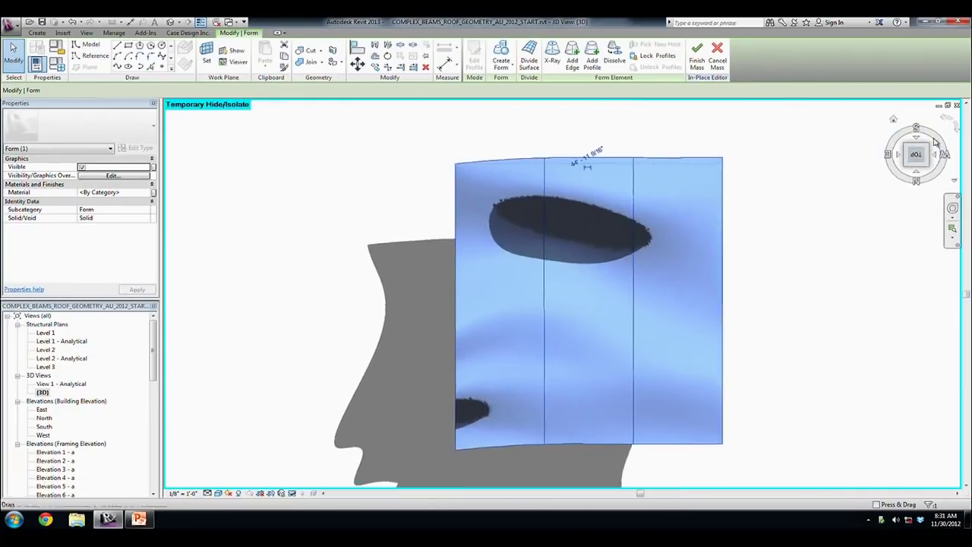
{"action": "left_click", "coordinate": [943, 122]}
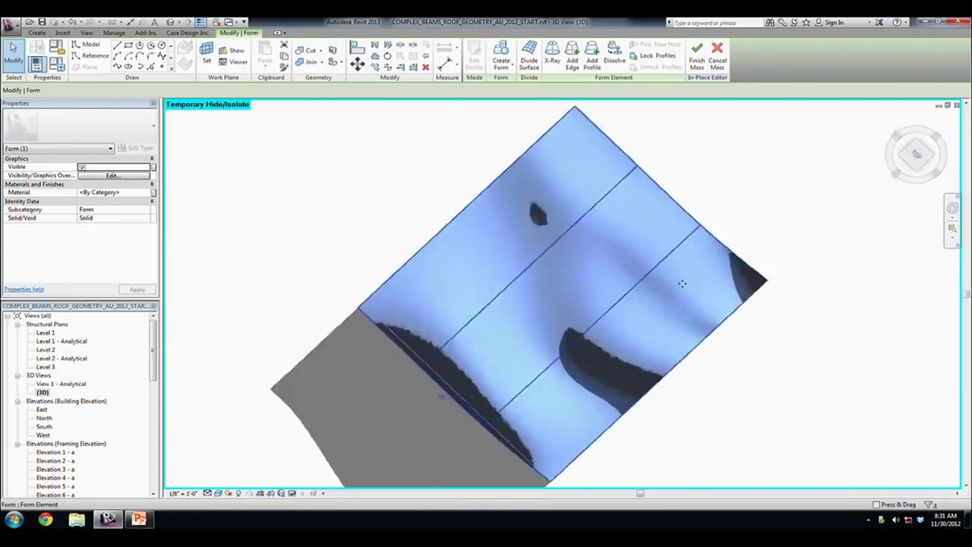
{"action": "middle_click_drag", "start_coordinate": [634, 341], "coordinate": [600, 155], "text": "shift"}
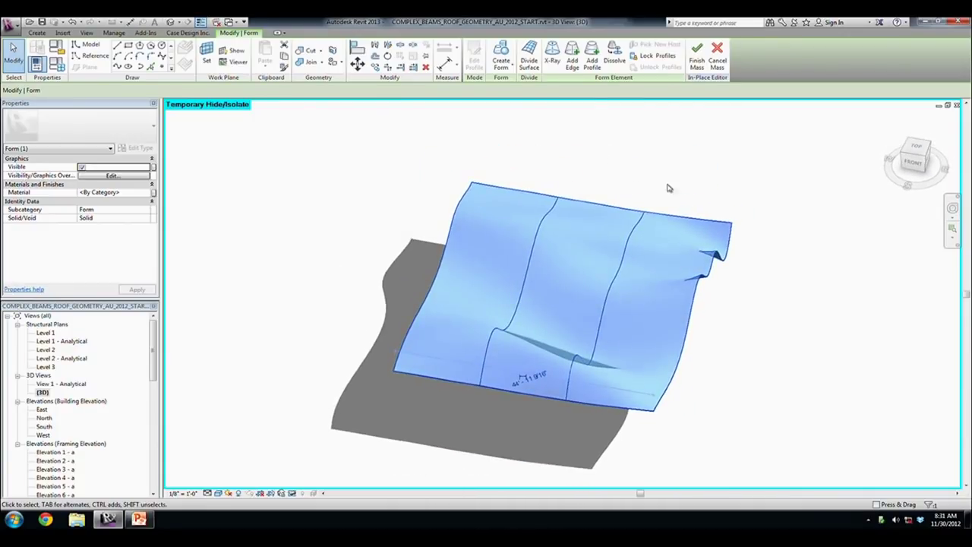
{"action": "middle_click_drag", "start_coordinate": [658, 183], "coordinate": [811, 310], "text": "shift"}
{"action": "scroll", "coordinate": [811, 310], "scroll_direction": "up", "scroll_amount": 2}
{"action": "scroll", "coordinate": [762, 288], "scroll_direction": "up", "scroll_amount": 3}
{"action": "scroll", "coordinate": [746, 234], "scroll_direction": "up", "scroll_amount": 2}
{"action": "scroll", "coordinate": [740, 218], "scroll_direction": "down", "scroll_amount": 3}
{"action": "scroll", "coordinate": [741, 220], "scroll_direction": "down", "scroll_amount": 5}
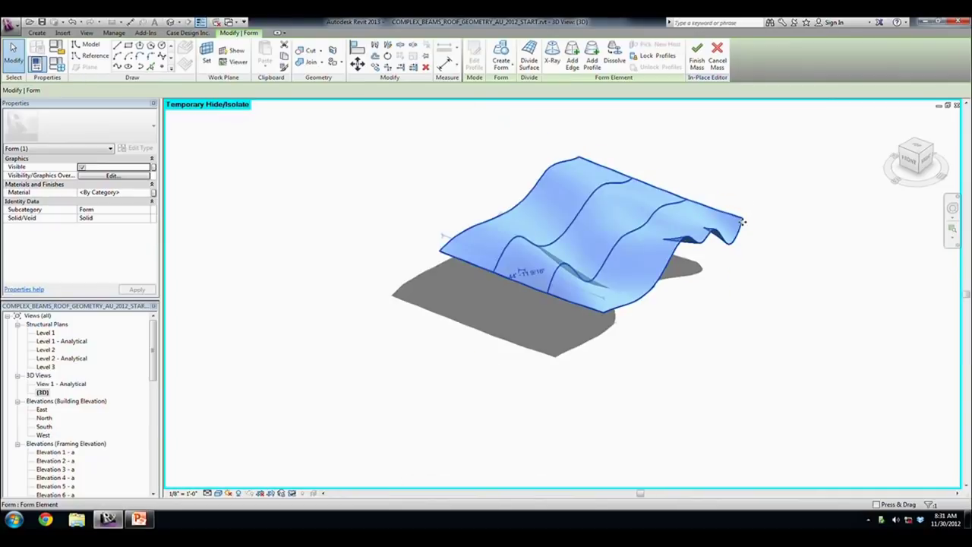
{"action": "left_click", "coordinate": [917, 156]}
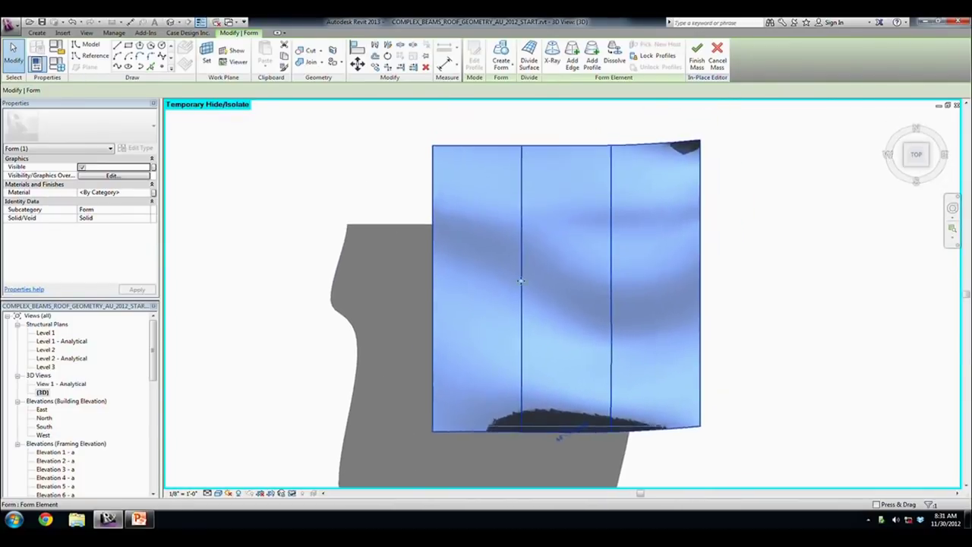
{"action": "double_click", "coordinate": [46, 333]}
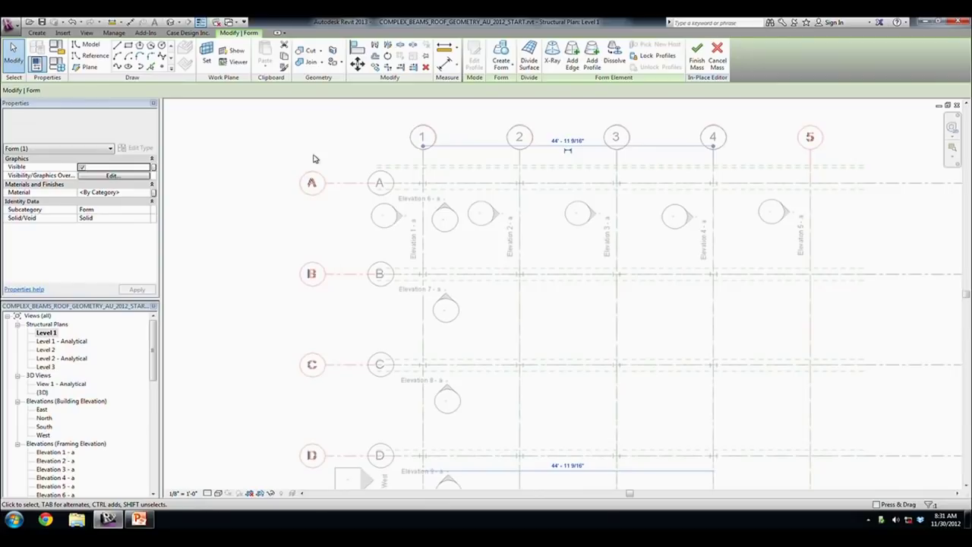
- Draw a four-point spline arch in the Level 1 plan near grid line 2
{"action": "left_click", "coordinate": [162, 56]}
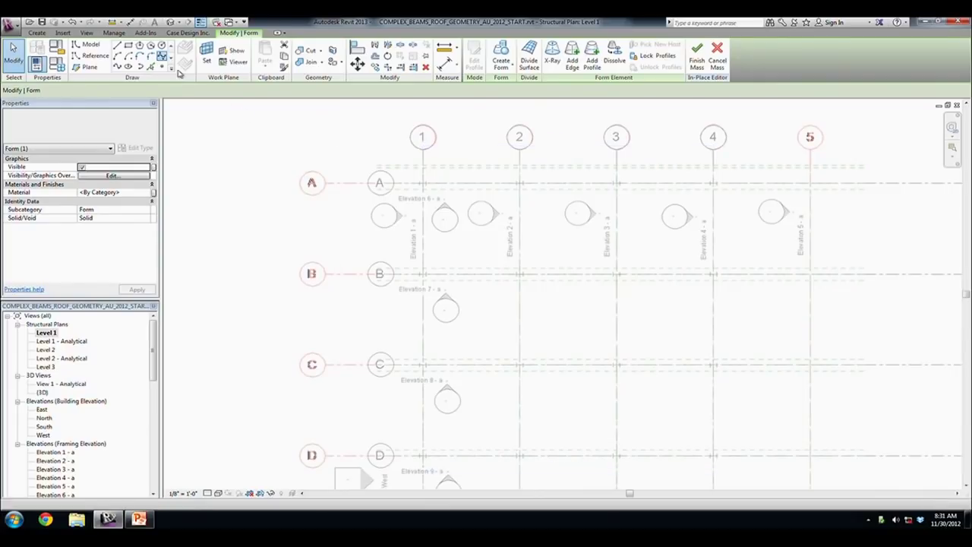
{"action": "left_click", "coordinate": [487, 322]}
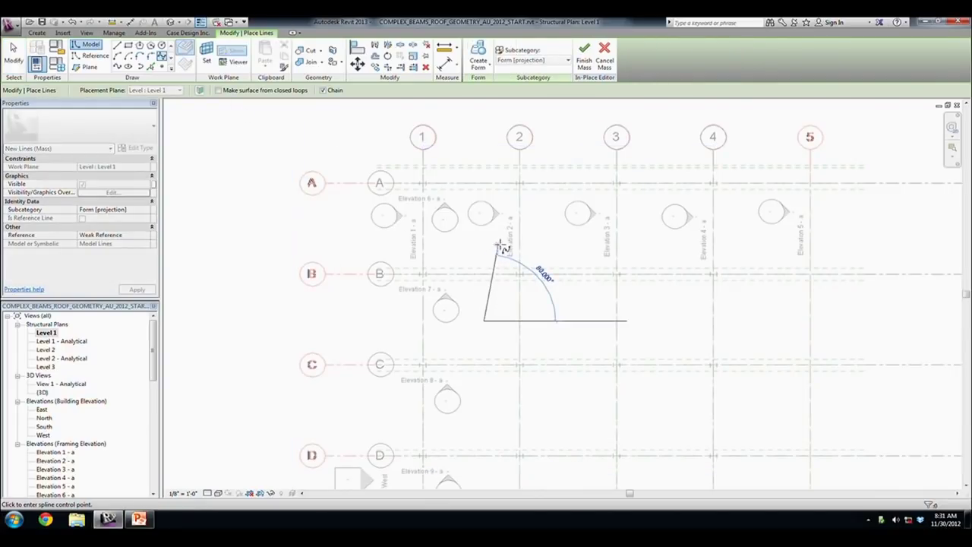
{"action": "left_click", "coordinate": [509, 238]}
{"action": "left_click", "coordinate": [520, 226]}
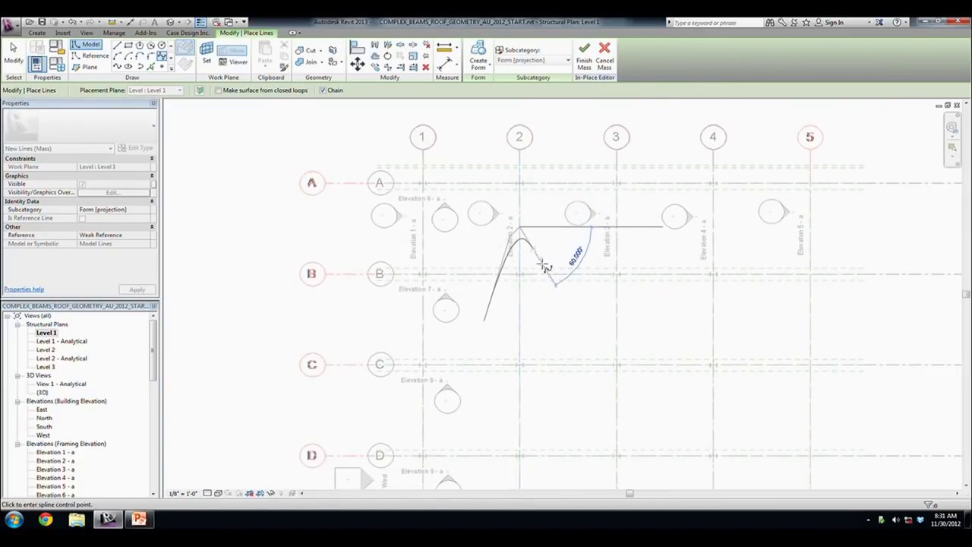
{"action": "left_click", "coordinate": [554, 320]}
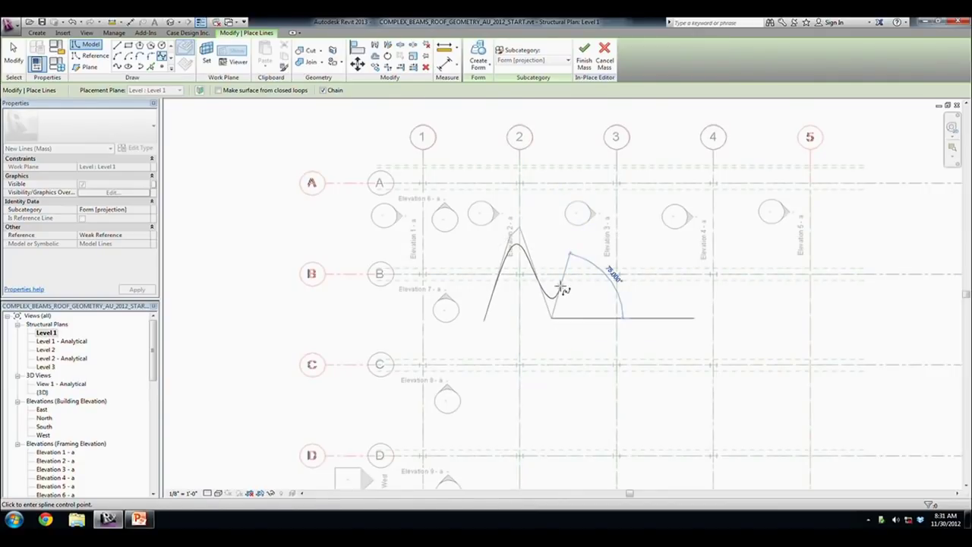
{"action": "key", "text": "Escape"}
{"action": "key", "text": "Escape"}
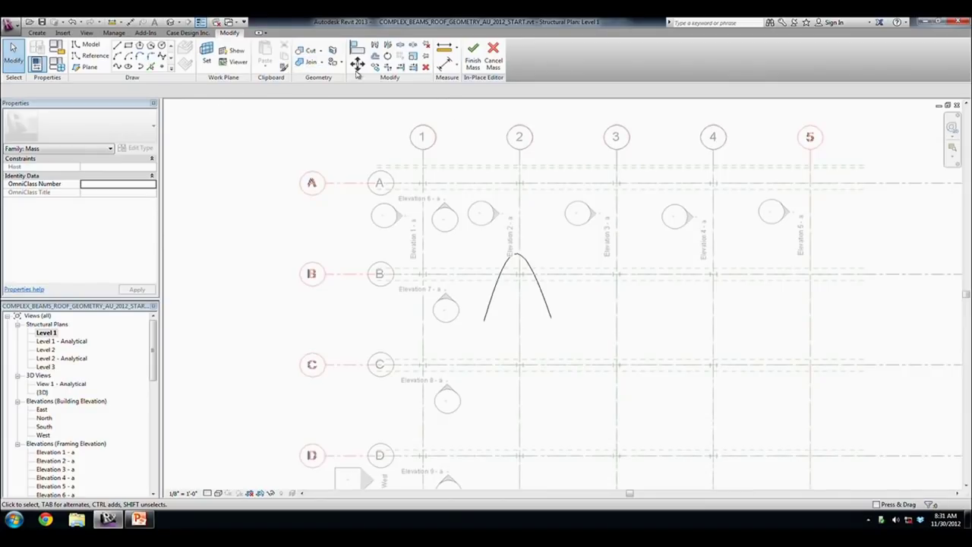
- Offset the arch into a parallel copy 1' 0" inside, widening its right end
{"action": "left_click", "coordinate": [376, 59]}
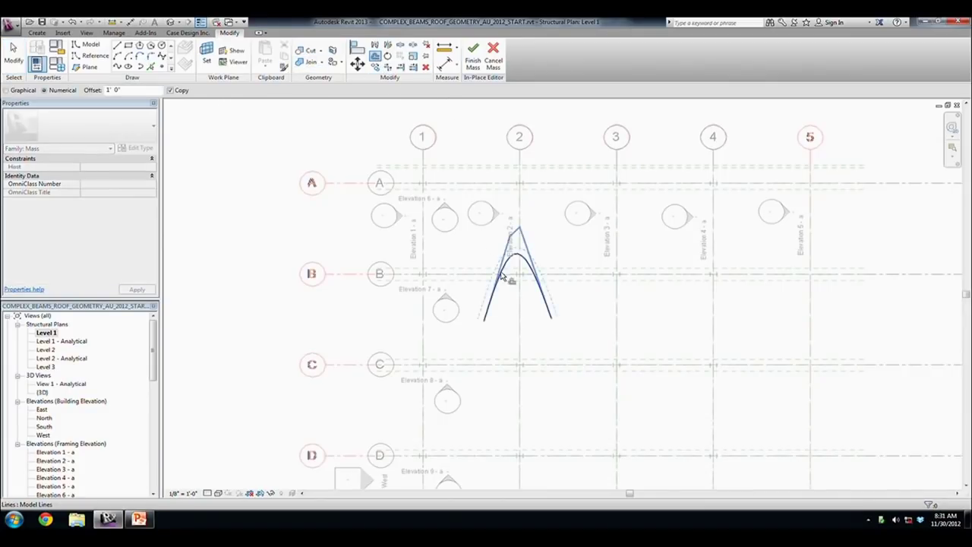
{"action": "left_click", "coordinate": [498, 262]}
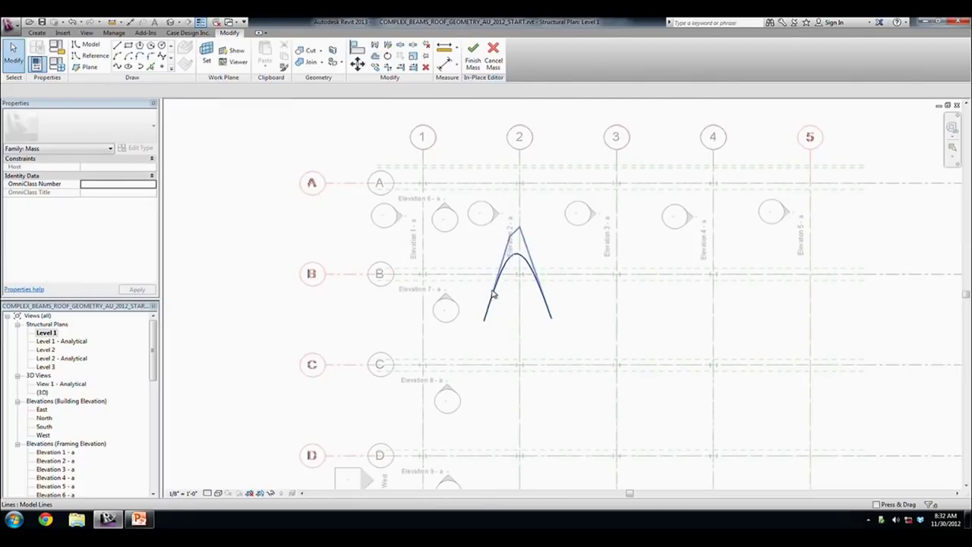
{"action": "key", "text": "Escape"}
{"action": "left_click_drag", "start_coordinate": [552, 322], "coordinate": [571, 320]}
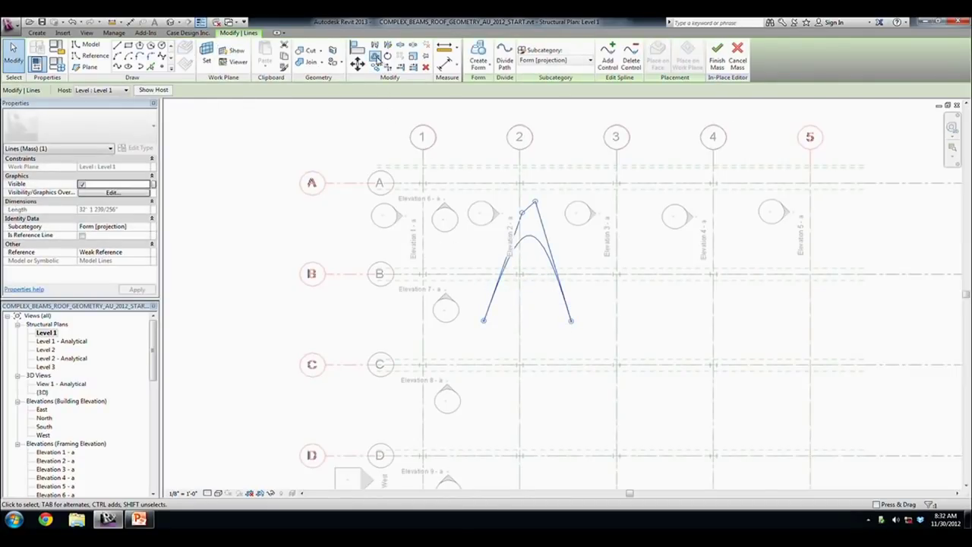
{"action": "key", "text": "o"}
{"action": "key", "text": "f"}
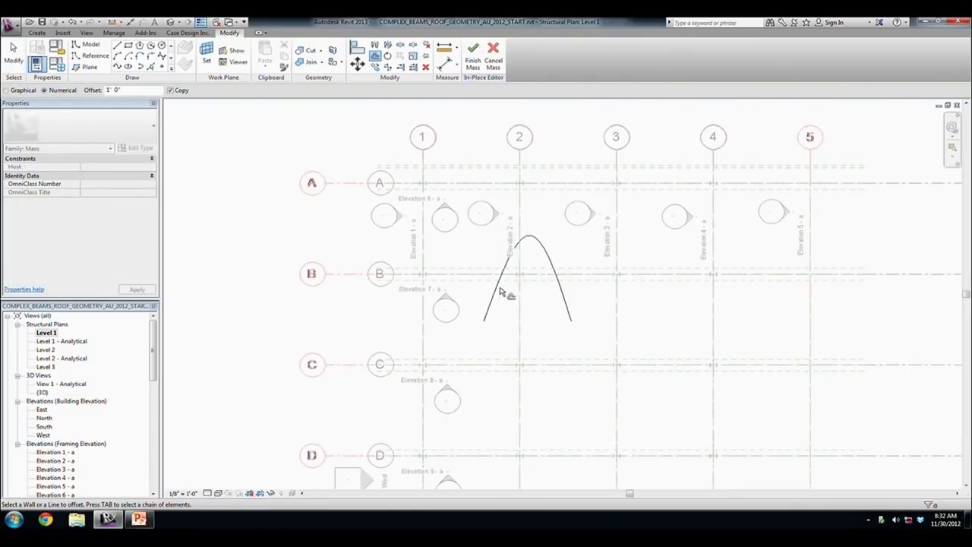
{"action": "left_click", "coordinate": [506, 296]}
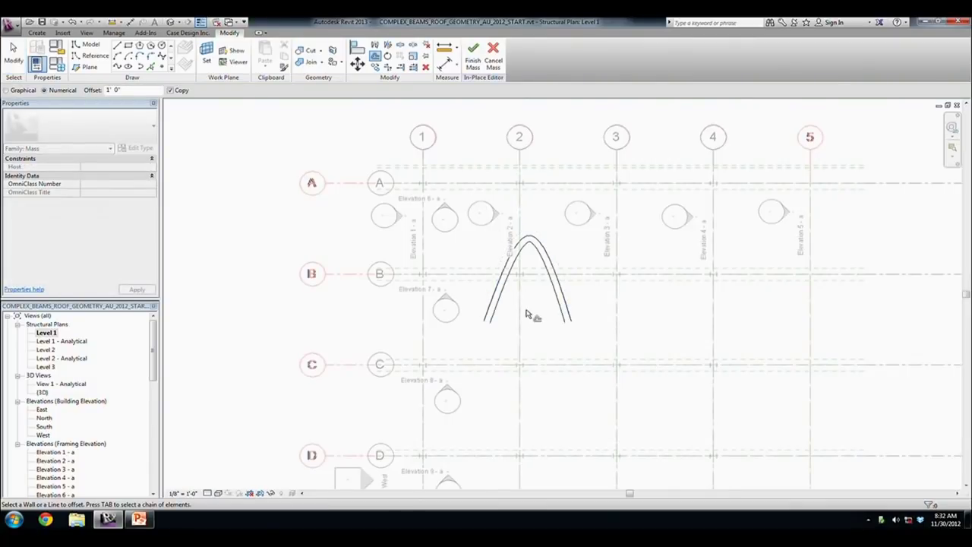
- Close both arch ends with short model lines and select the four-line outline chain
{"action": "left_click", "coordinate": [120, 47]}
{"action": "scroll", "coordinate": [485, 328], "scroll_direction": "up", "scroll_amount": 3}
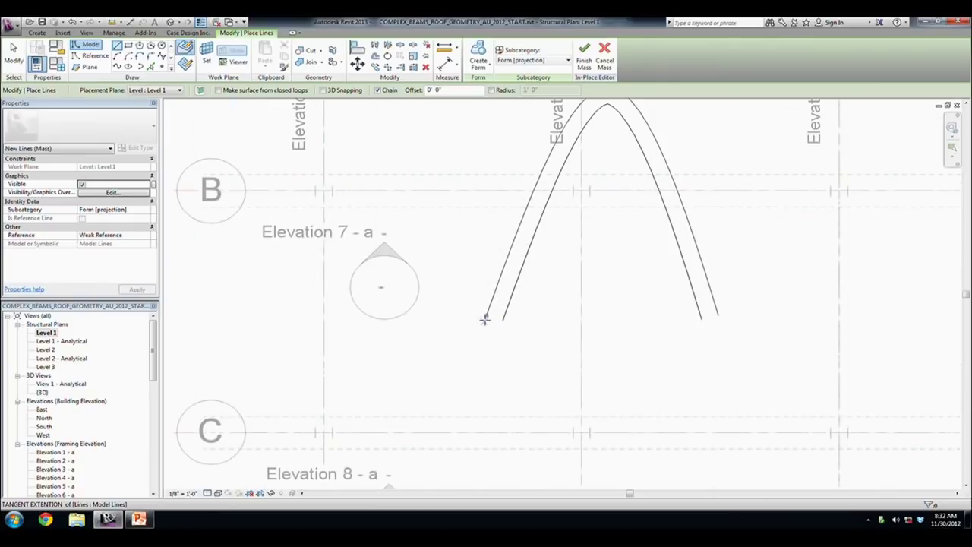
{"action": "left_click", "coordinate": [489, 315]}
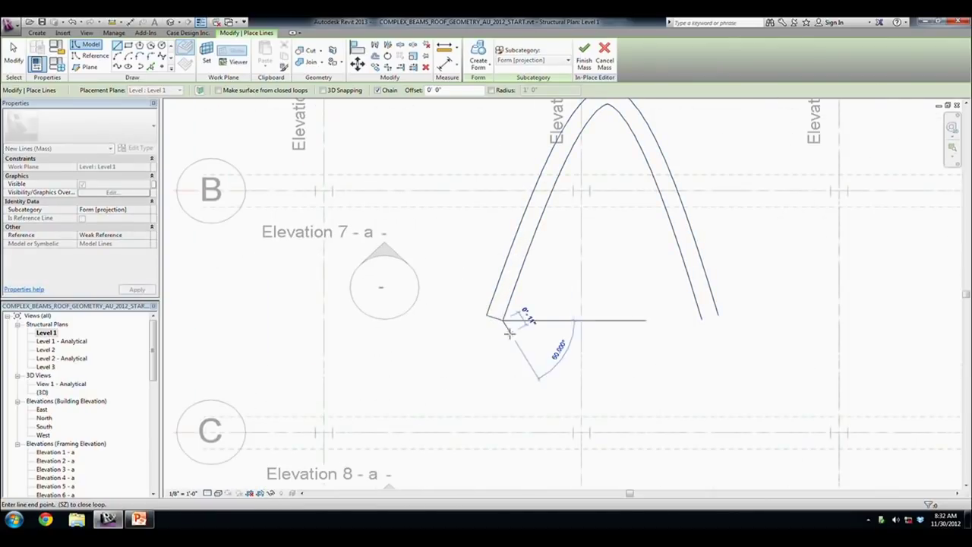
{"action": "left_click", "coordinate": [503, 318]}
{"action": "left_click", "coordinate": [701, 318]}
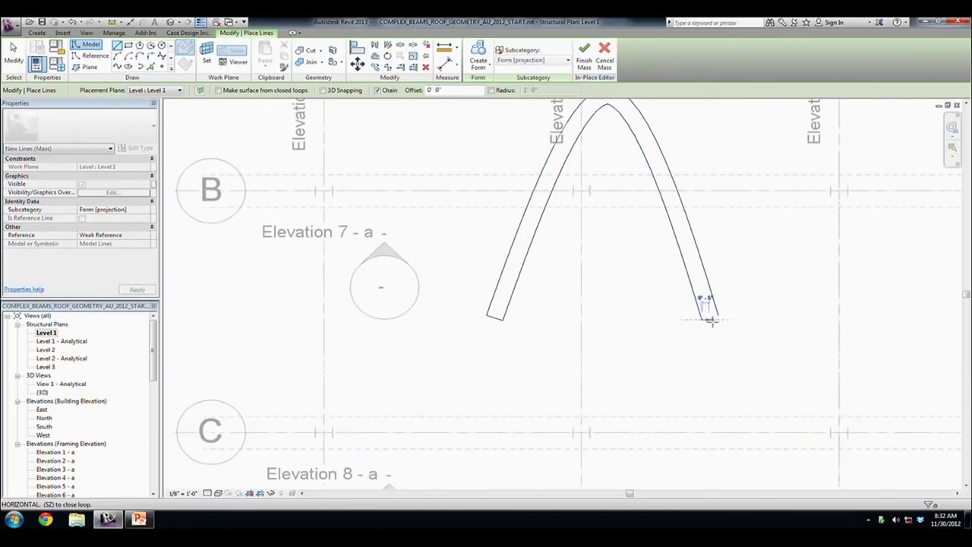
{"action": "left_click", "coordinate": [719, 316]}
{"action": "key", "text": "Escape"}
{"action": "key", "text": "Escape"}
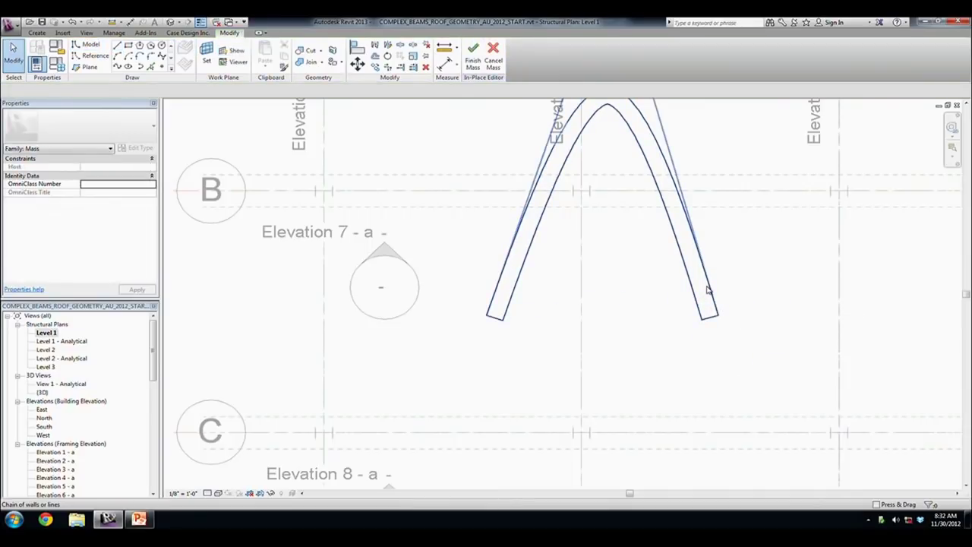
{"action": "key", "text": "Tab"}
{"action": "left_click", "coordinate": [731, 299]}
{"action": "scroll", "coordinate": [648, 346], "scroll_direction": "down", "scroll_amount": 3}
{"action": "middle_click_drag", "start_coordinate": [648, 346], "coordinate": [506, 304]}
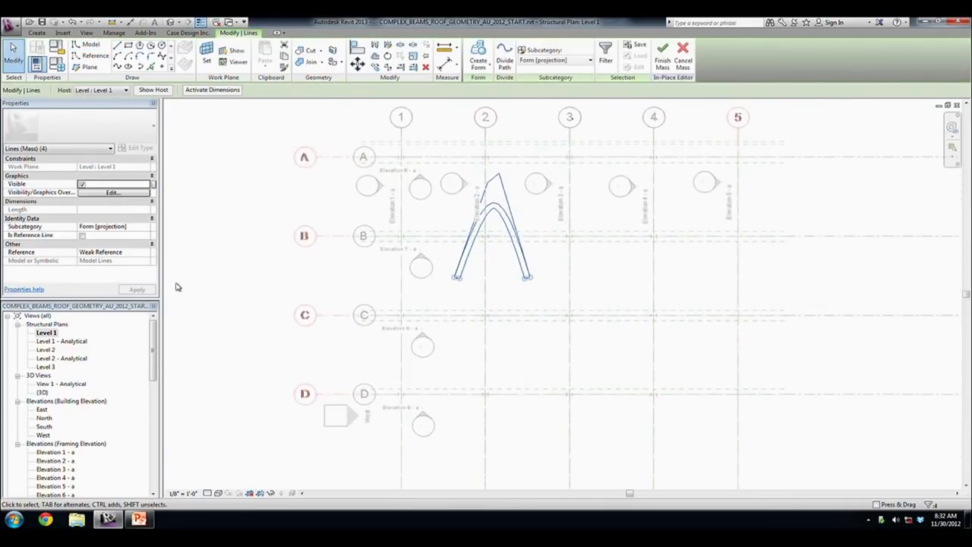
{"action": "double_click", "coordinate": [42, 392]}
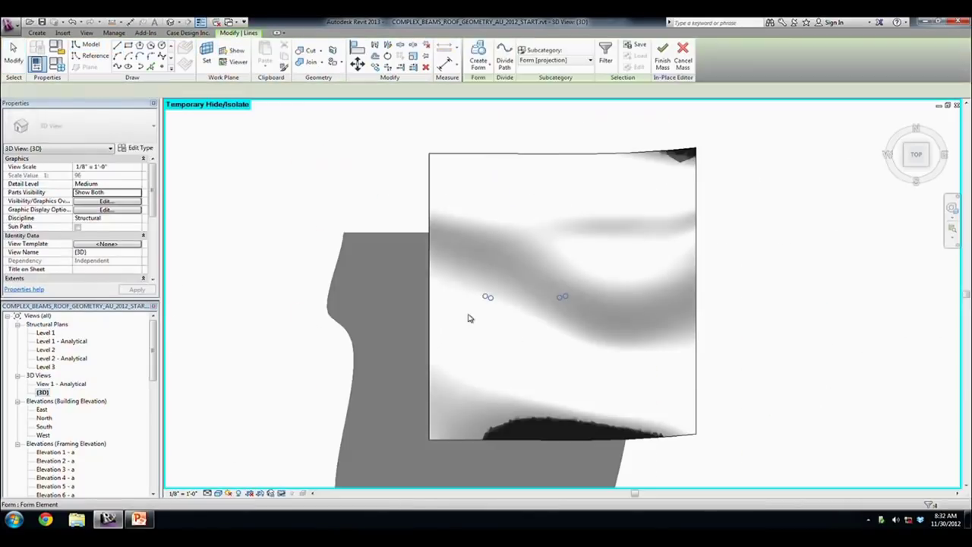
{"action": "mouse_move", "coordinate": [573, 369]}
{"action": "middle_mouse_down", "text": "shift"}
{"action": "mouse_move", "coordinate": [434, 176]}
{"action": "mouse_move", "coordinate": [553, 317]}
{"action": "middle_mouse_up", "text": "shift"}
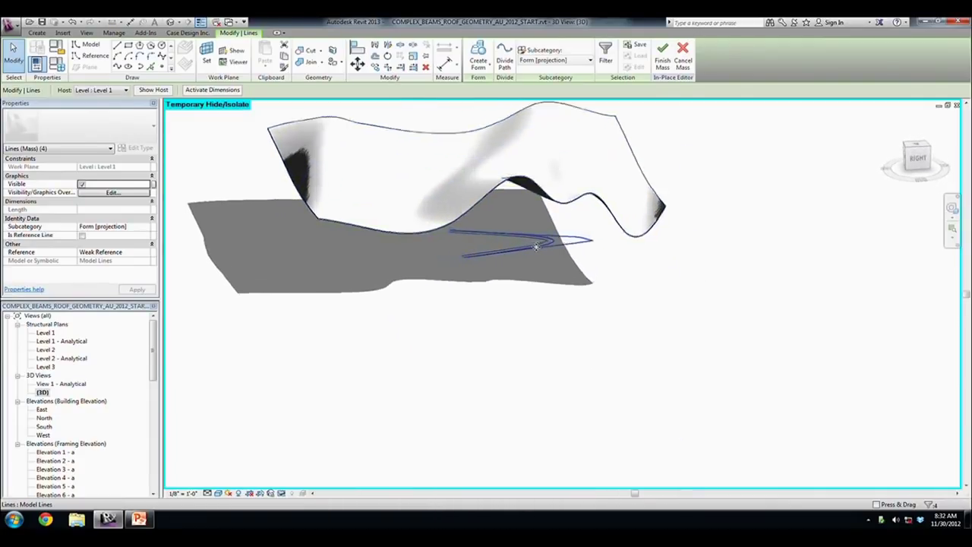
{"action": "left_click", "coordinate": [563, 207], "text": "ctrl"}
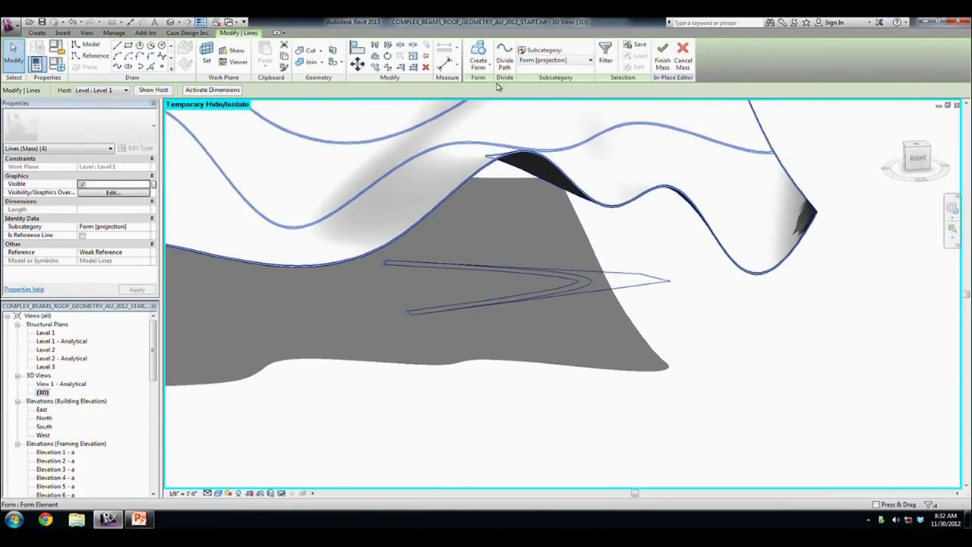
{"action": "left_click", "coordinate": [480, 47]}
{"action": "mouse_move", "coordinate": [509, 210]}
{"action": "middle_mouse_down", "text": "shift"}
{"action": "mouse_move", "coordinate": [512, 319]}
{"action": "mouse_move", "coordinate": [519, 306]}
{"action": "middle_mouse_up", "text": "shift"}
{"action": "left_click_drag", "start_coordinate": [519, 306], "coordinate": [523, 228]}
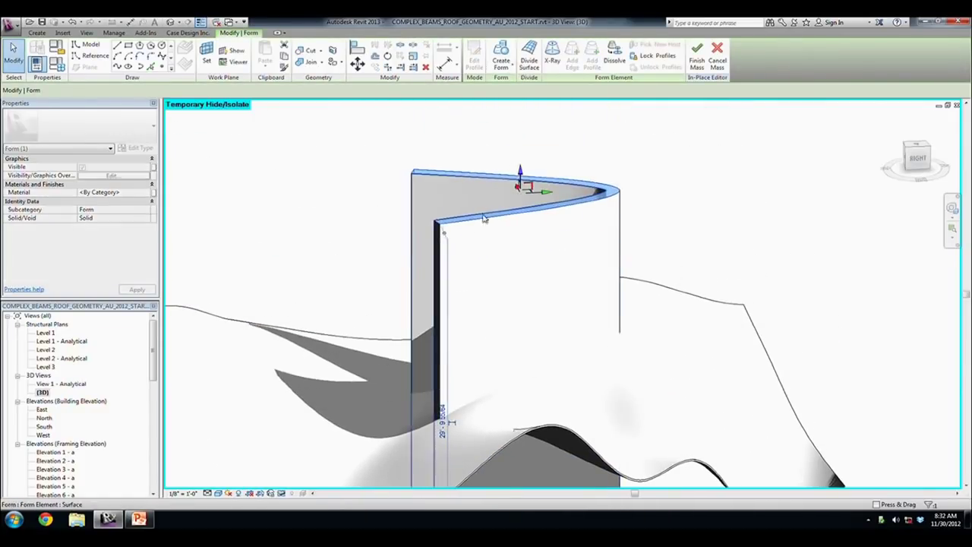
{"action": "mouse_move", "coordinate": [412, 269]}
{"action": "middle_mouse_down", "text": "shift"}
{"action": "mouse_move", "coordinate": [556, 330]}
{"action": "mouse_move", "coordinate": [562, 219]}
{"action": "mouse_move", "coordinate": [616, 273]}
{"action": "mouse_move", "coordinate": [651, 288]}
{"action": "mouse_move", "coordinate": [696, 358]}
{"action": "middle_mouse_up", "text": "shift"}
{"action": "left_click", "coordinate": [696, 358]}
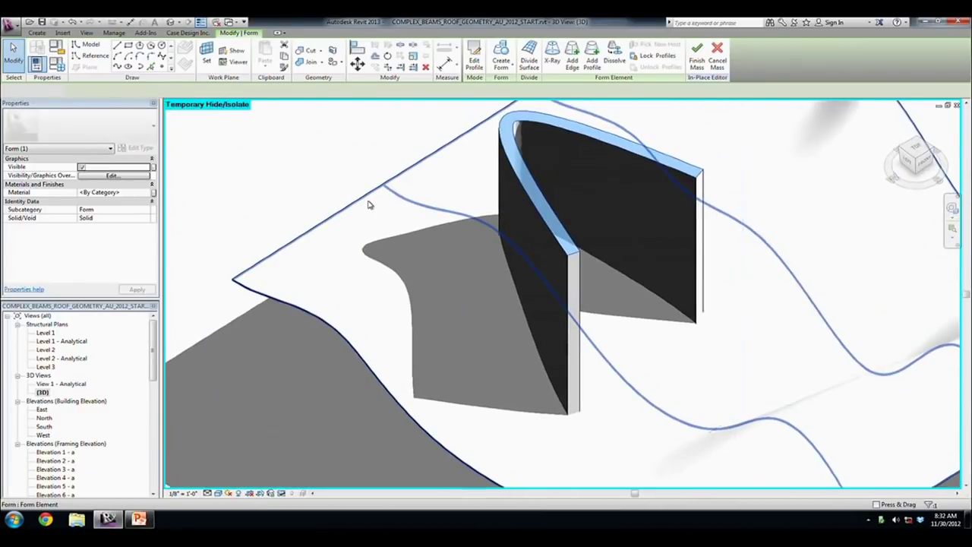
{"action": "left_click", "coordinate": [542, 217]}
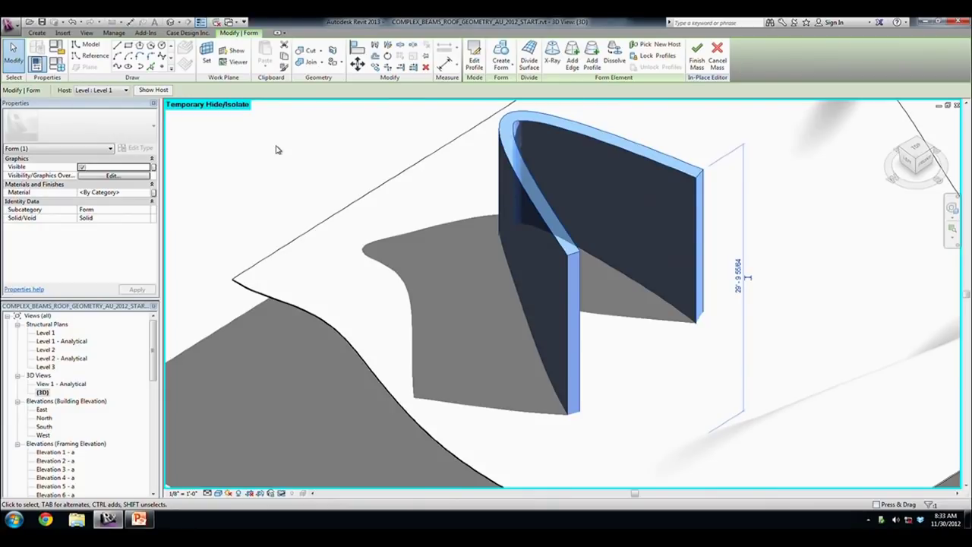
{"action": "left_click", "coordinate": [308, 61]}
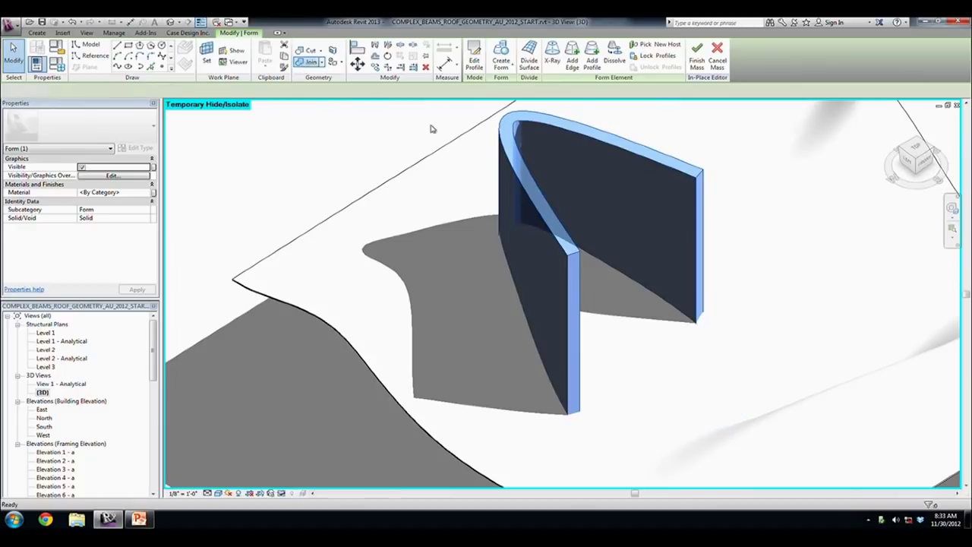
- Join the curved form with the roof surface using Join Geometry
{"action": "left_click", "coordinate": [530, 191]}
{"action": "left_click", "coordinate": [421, 166]}
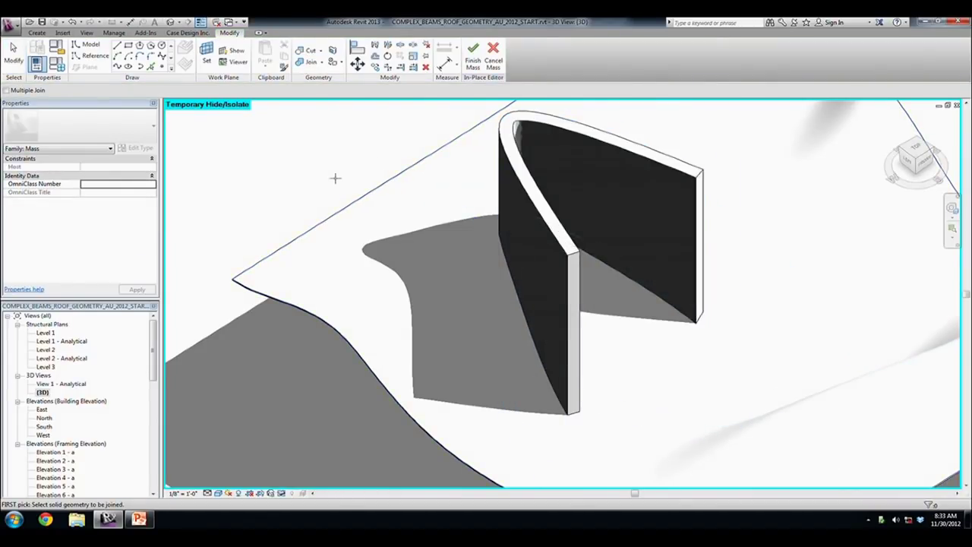
{"action": "key", "text": "Escape"}
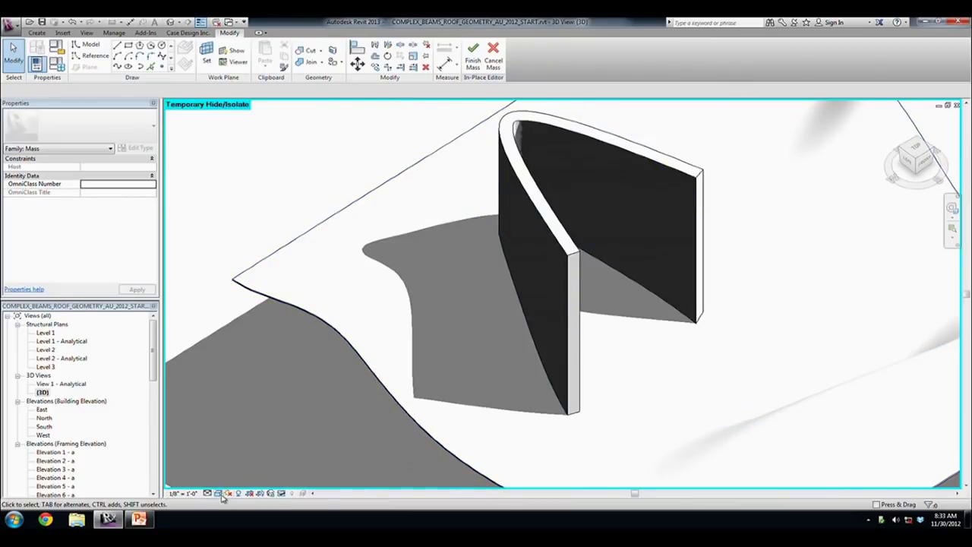
- Switch the 3D view to Wireframe and orbit toward the beam's lower end
{"action": "left_click", "coordinate": [218, 493]}
{"action": "left_click", "coordinate": [239, 433]}
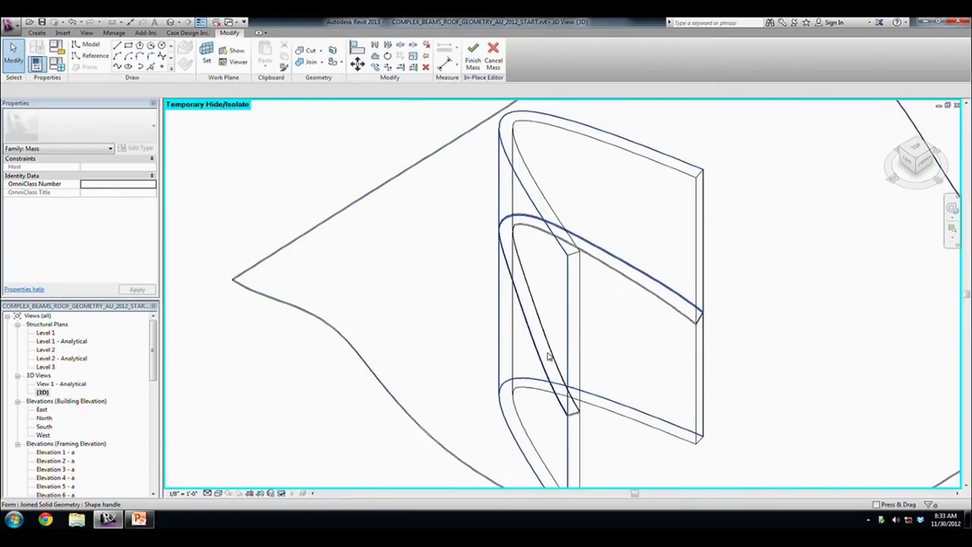
{"action": "scroll", "coordinate": [548, 357], "scroll_direction": "up", "scroll_amount": 3}
{"action": "scroll", "coordinate": [592, 321], "scroll_direction": "down", "scroll_amount": 3}
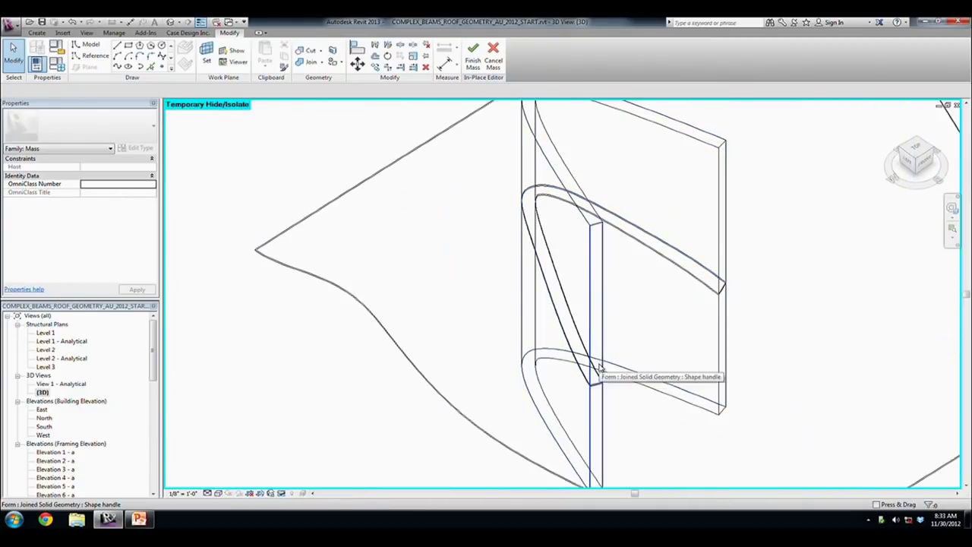
{"action": "scroll", "coordinate": [600, 367], "scroll_direction": "up", "scroll_amount": 3}
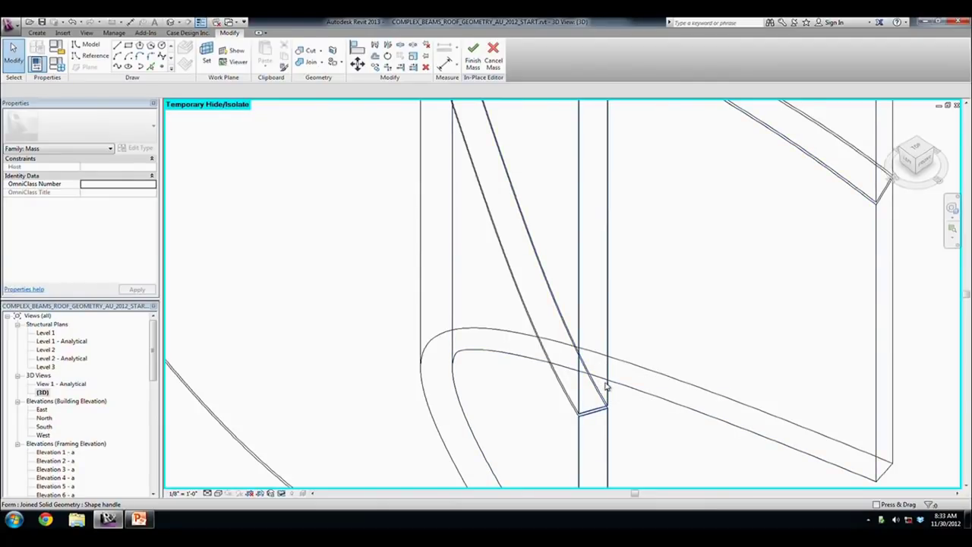
{"action": "middle_click_drag", "start_coordinate": [577, 404], "coordinate": [585, 416], "text": "shift"}
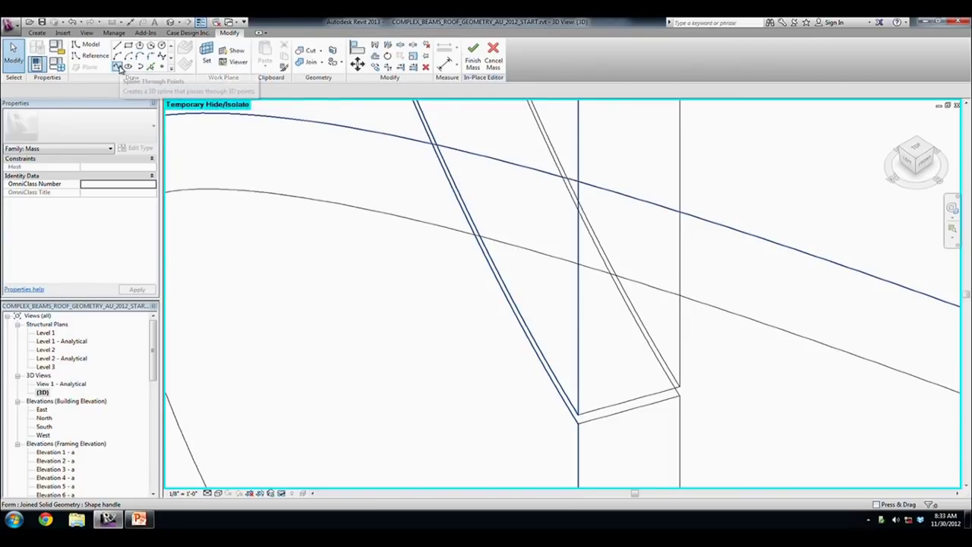
- Trace a three-point spline along the beam edge, then deselect it
{"action": "left_click", "coordinate": [118, 66]}
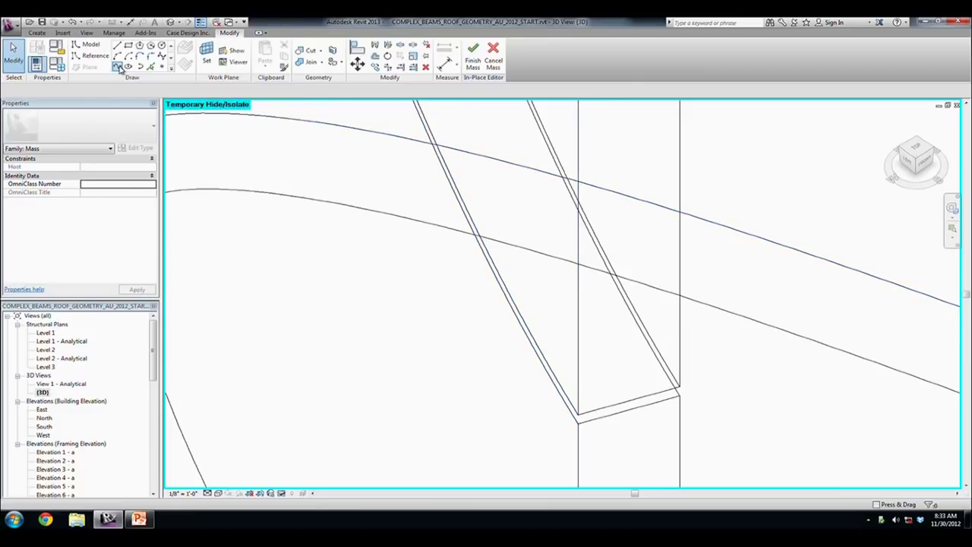
{"action": "left_click", "coordinate": [520, 314]}
{"action": "left_click", "coordinate": [511, 298]}
{"action": "left_click", "coordinate": [503, 283]}
{"action": "key", "text": "Escape"}
{"action": "key", "text": "Escape"}
{"action": "left_click", "coordinate": [506, 290]}
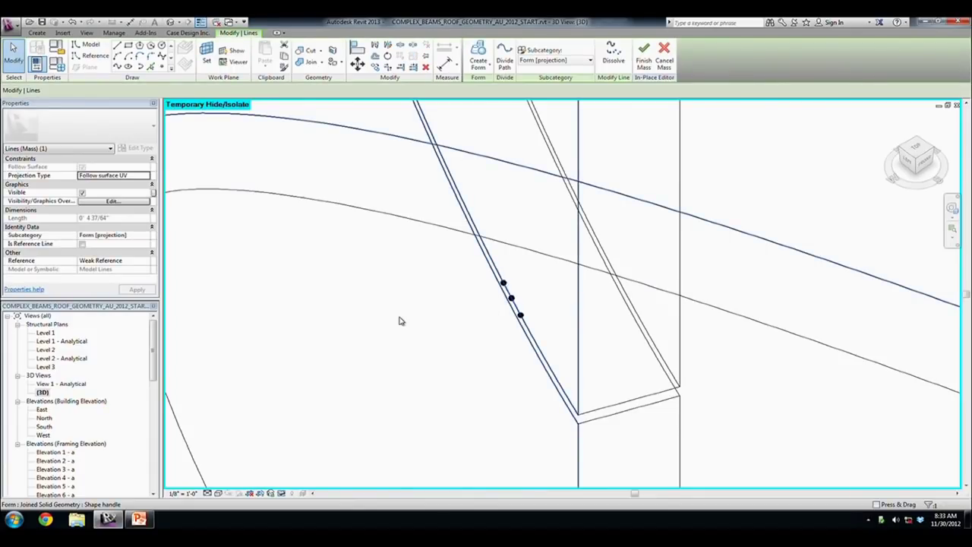
{"action": "left_click", "coordinate": [347, 269]}
- Draw a two-point spline along the beam edge with Follow Surface on
{"action": "left_click", "coordinate": [119, 67]}
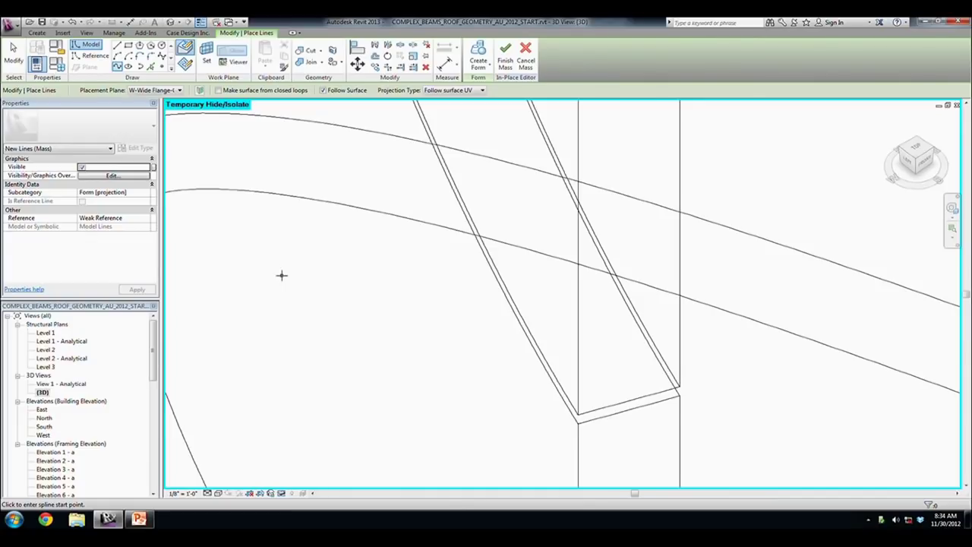
{"action": "left_click", "coordinate": [329, 91]}
{"action": "left_click", "coordinate": [324, 90]}
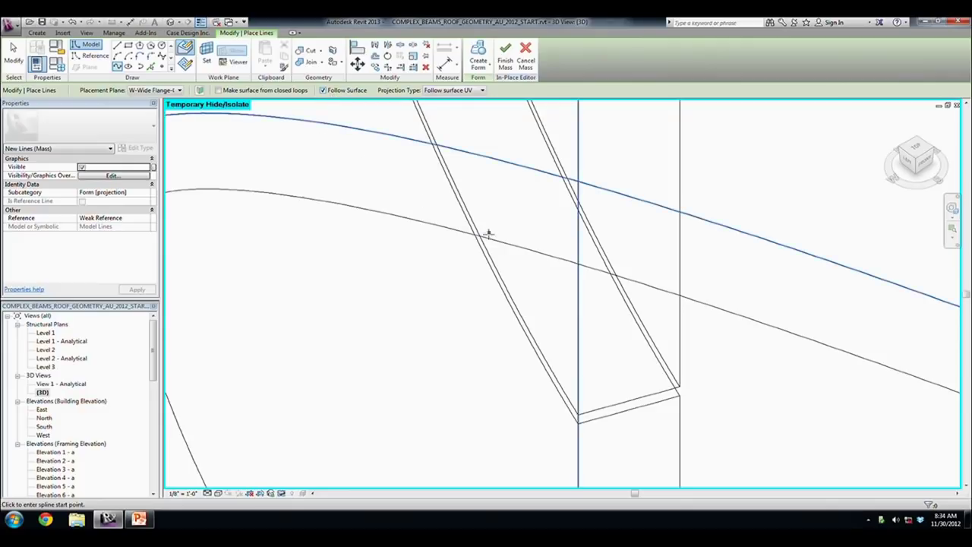
{"action": "left_click", "coordinate": [516, 305]}
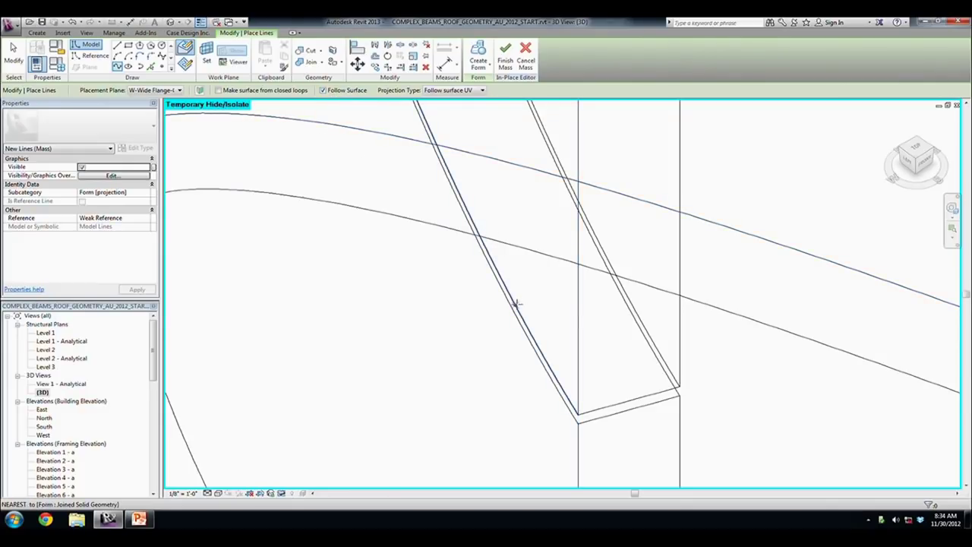
{"action": "left_click", "coordinate": [500, 276]}
{"action": "key", "text": "Escape"}
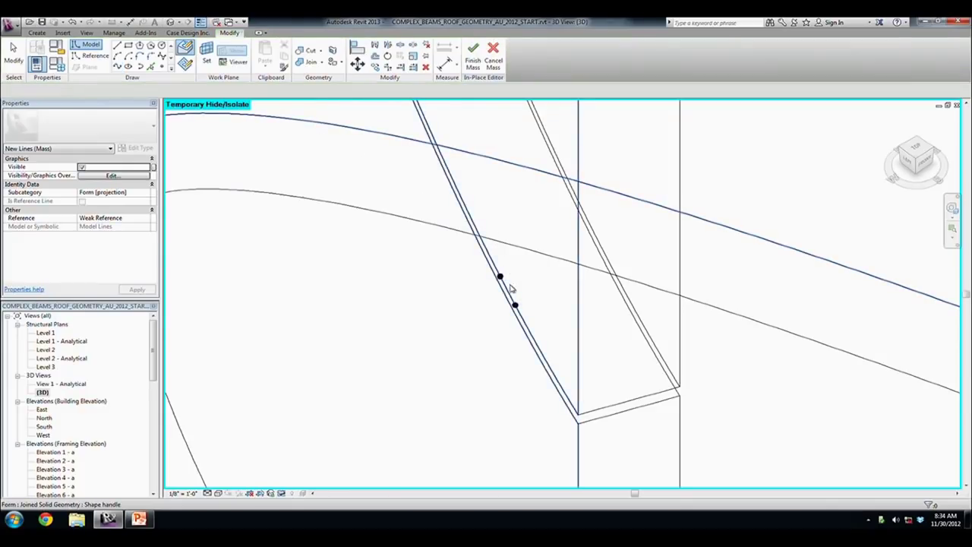
{"action": "key", "text": "Escape"}
- Select the spline lines and create a form from them with CF
{"action": "mouse_move", "coordinate": [482, 322]}
{"action": "middle_mouse_down", "text": "shift"}
{"action": "mouse_move", "coordinate": [462, 276]}
{"action": "mouse_move", "coordinate": [471, 245]}
{"action": "middle_mouse_up", "text": "shift"}
{"action": "left_click", "coordinate": [469, 334], "text": "ctrl"}
{"action": "mouse_move", "coordinate": [469, 334]}
{"action": "middle_mouse_down", "text": "shift"}
{"action": "mouse_move", "coordinate": [506, 275]}
{"action": "mouse_move", "coordinate": [595, 211]}
{"action": "mouse_move", "coordinate": [506, 293]}
{"action": "mouse_move", "coordinate": [447, 292]}
{"action": "middle_mouse_up", "text": "shift"}
{"action": "key", "text": "c"}
{"action": "key", "text": "f"}
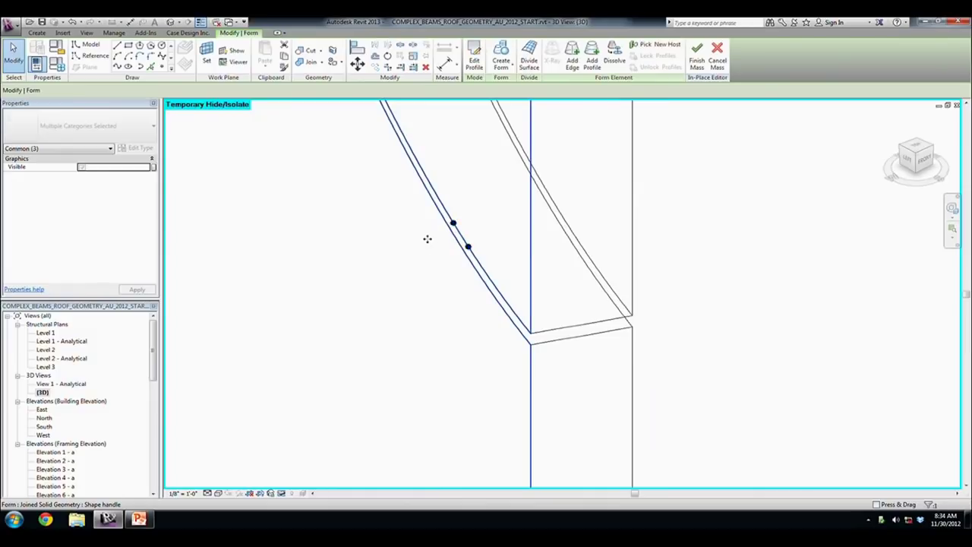
- Undo the new form and slide the reference point down along the curve
{"action": "key", "text": "Escape"}
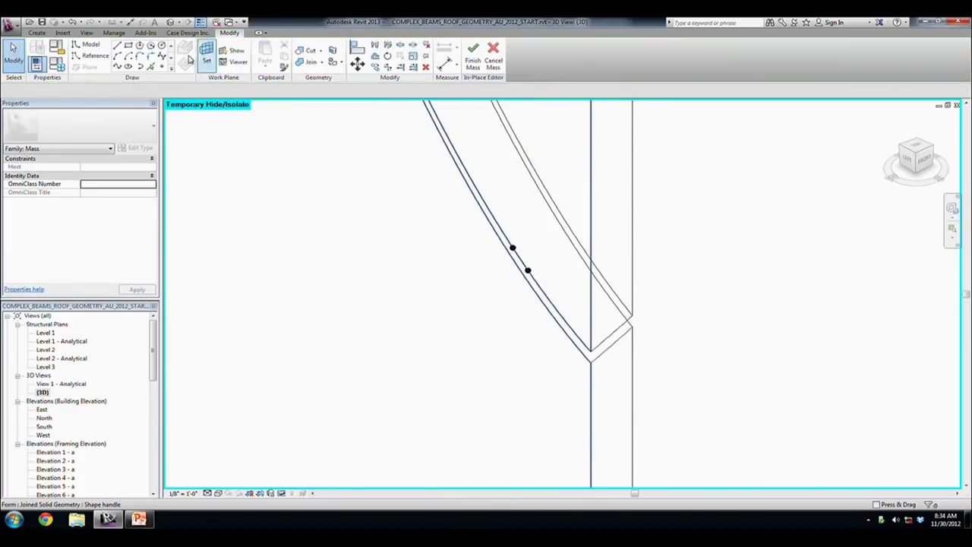
{"action": "left_click", "coordinate": [72, 22]}
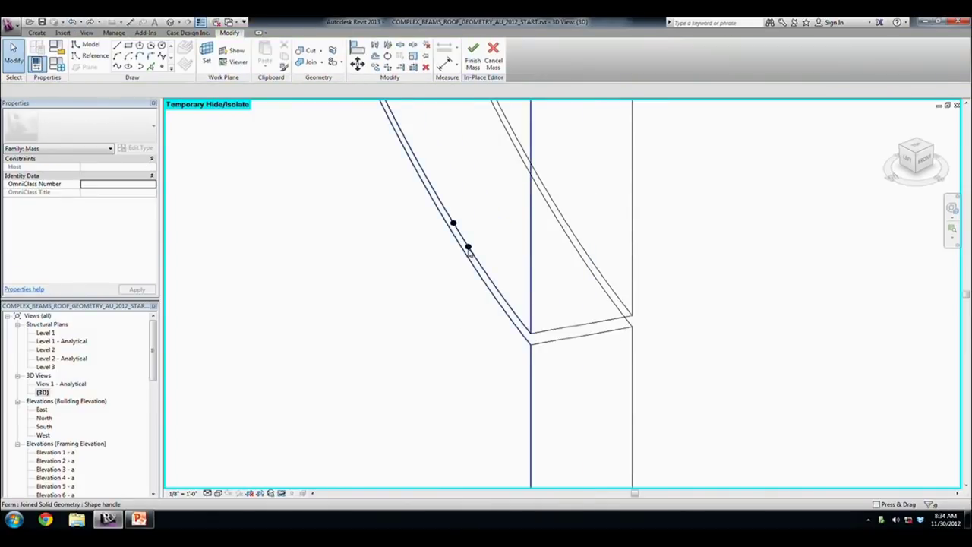
{"action": "left_click", "coordinate": [467, 249]}
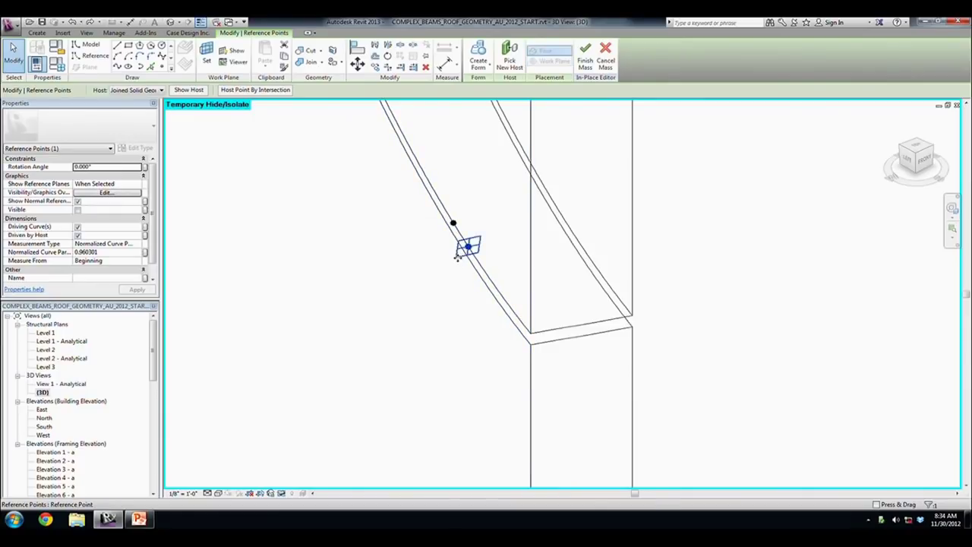
{"action": "left_click_drag", "start_coordinate": [467, 249], "coordinate": [448, 236]}
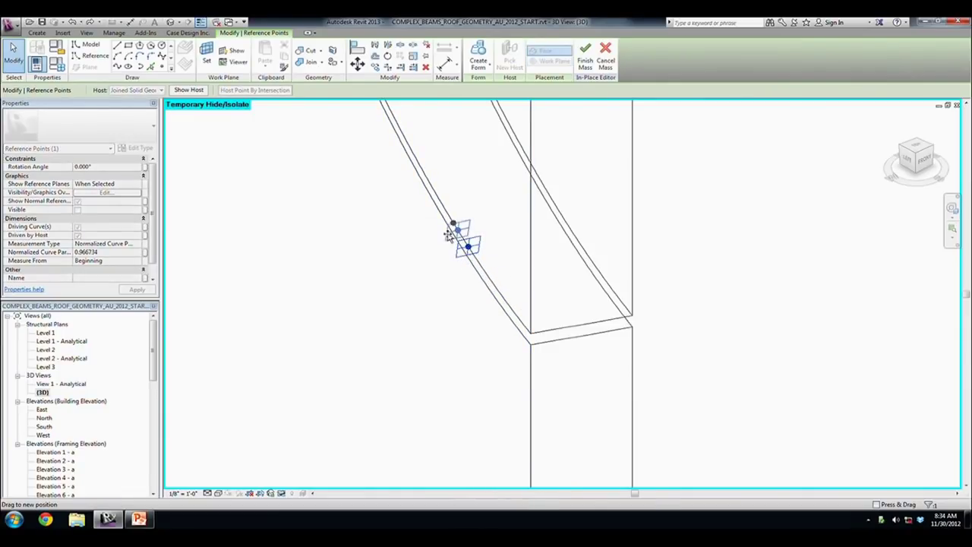
{"action": "left_click_drag", "start_coordinate": [448, 236], "coordinate": [499, 325]}
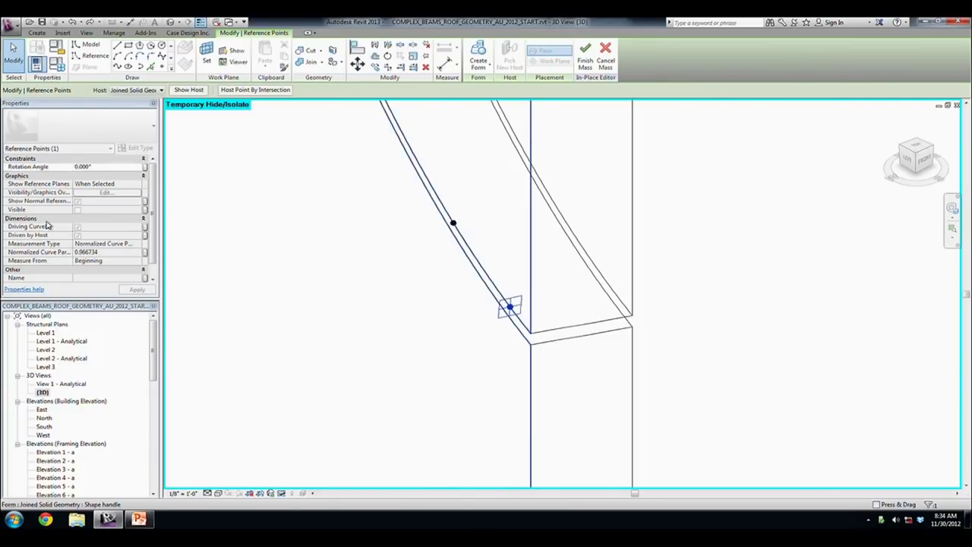
- Set the two reference points' Normalized Curve Parameters to 1 and 0
{"action": "left_click", "coordinate": [111, 251]}
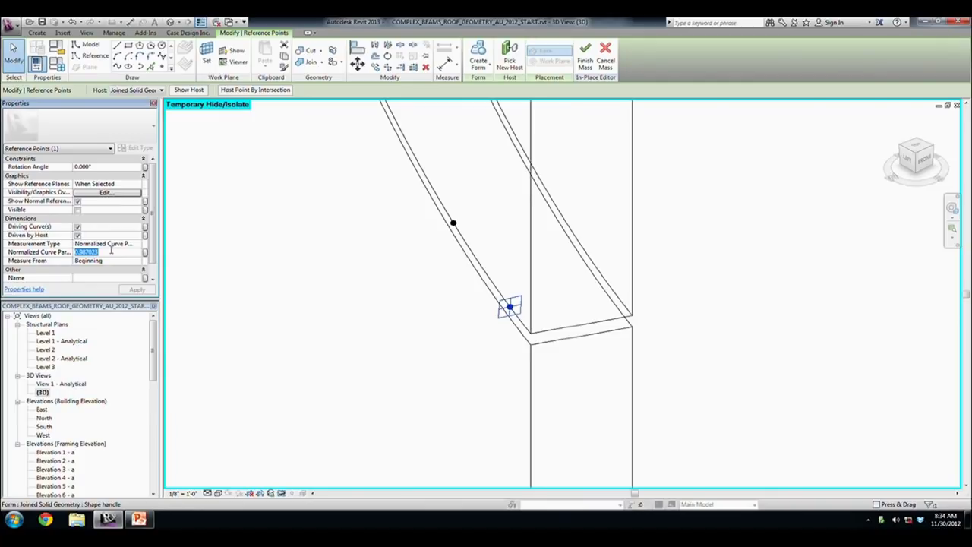
{"action": "type", "text": "1"}
{"action": "key", "text": "Return"}
{"action": "left_click_drag", "start_coordinate": [463, 256], "coordinate": [461, 253]}
{"action": "type", "text": "0"}
{"action": "scroll", "coordinate": [304, 281], "scroll_direction": "down", "scroll_amount": 4}
{"action": "middle_click_drag", "start_coordinate": [434, 304], "coordinate": [460, 419]}
- Select the curved beam path line and isolate it with Temporary Hide/Isolate
{"action": "key", "text": "Escape"}
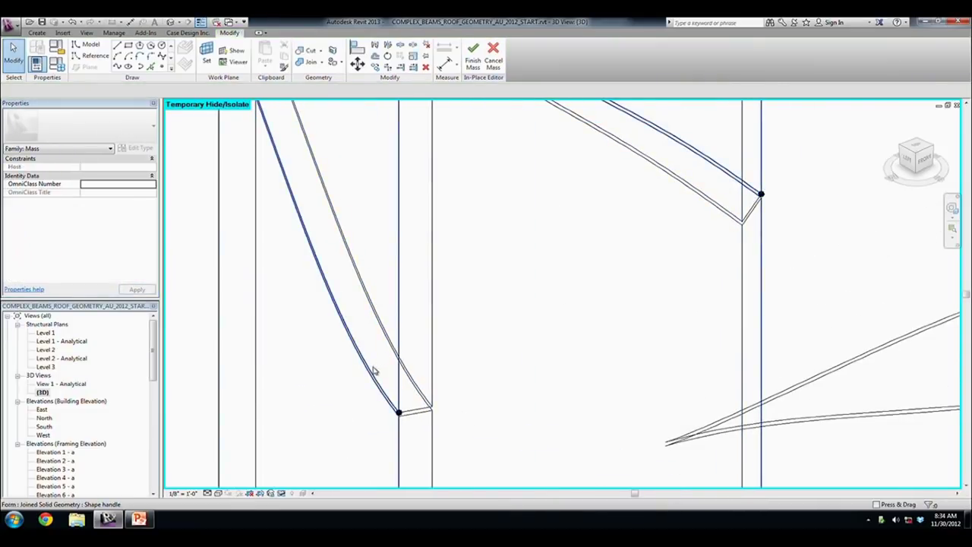
{"action": "key", "text": "Tab"}
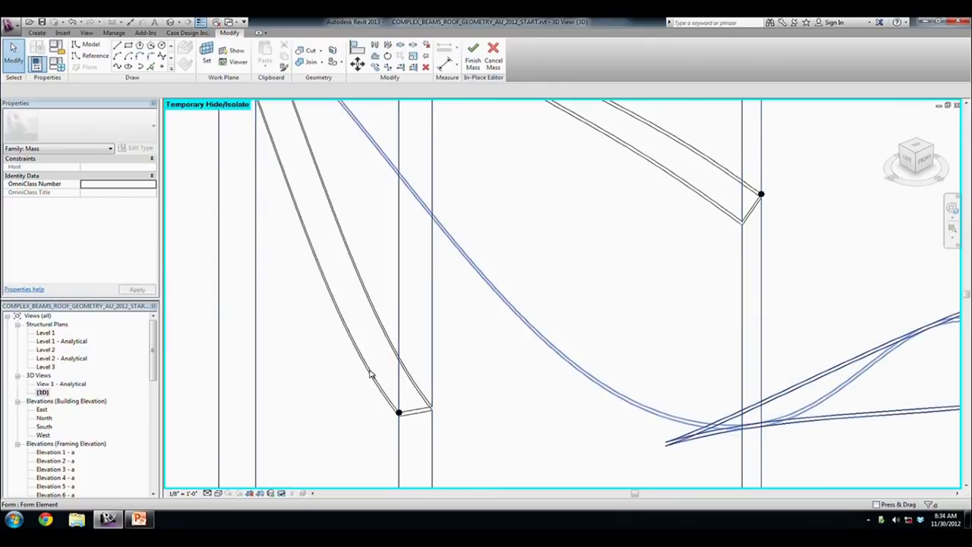
{"action": "left_click", "coordinate": [352, 425]}
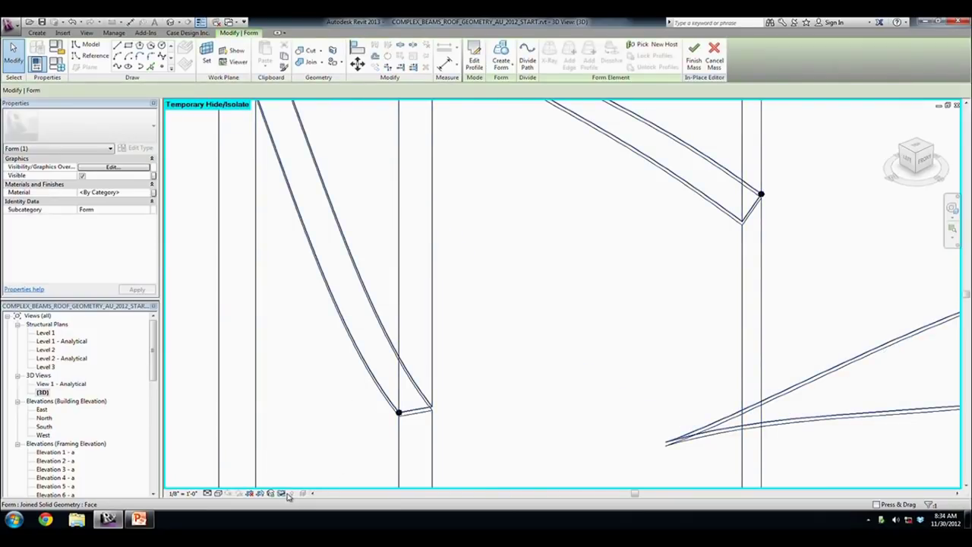
{"action": "left_click", "coordinate": [282, 493]}
{"action": "left_click", "coordinate": [361, 380]}
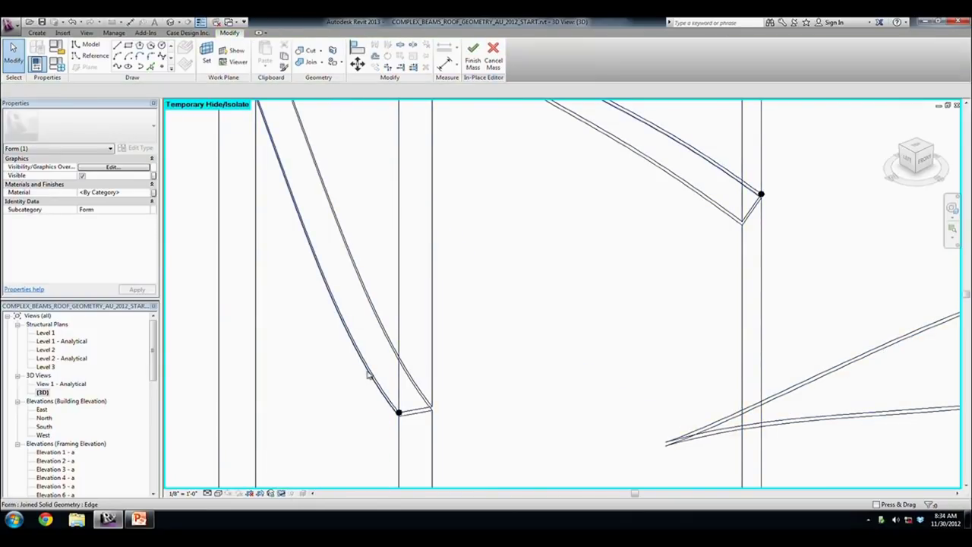
{"action": "left_click", "coordinate": [372, 375]}
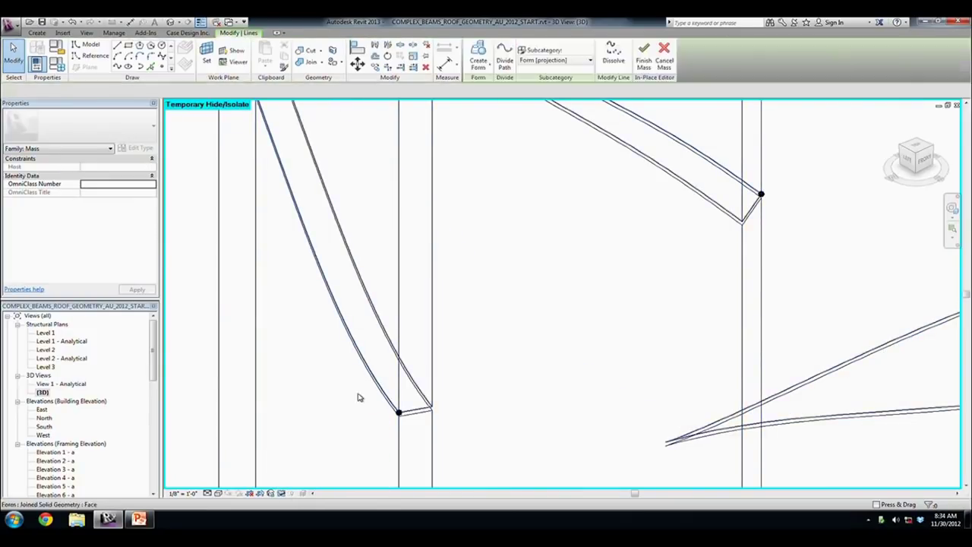
{"action": "left_click", "coordinate": [283, 493]}
{"action": "left_click", "coordinate": [307, 460]}
{"action": "mouse_move", "coordinate": [429, 442]}
{"action": "middle_mouse_down", "text": "shift"}
{"action": "mouse_move", "coordinate": [431, 393]}
{"action": "mouse_move", "coordinate": [398, 258]}
{"action": "mouse_move", "coordinate": [258, 245]}
{"action": "mouse_move", "coordinate": [471, 363]}
{"action": "middle_mouse_up", "text": "shift"}
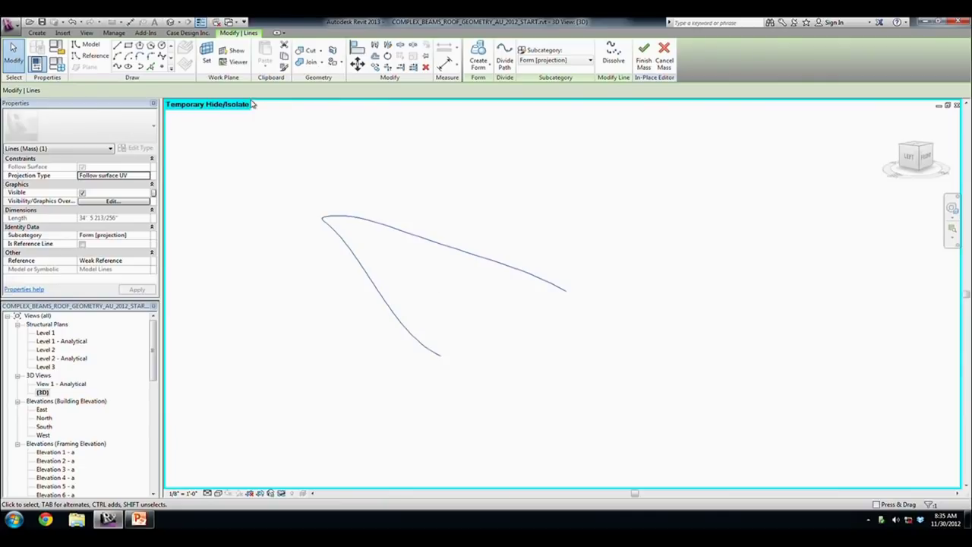
- Place a reference point partway along the curve and set it as the work plane
{"action": "left_click", "coordinate": [162, 67]}
{"action": "left_click", "coordinate": [412, 336]}
{"action": "key", "text": "Escape"}
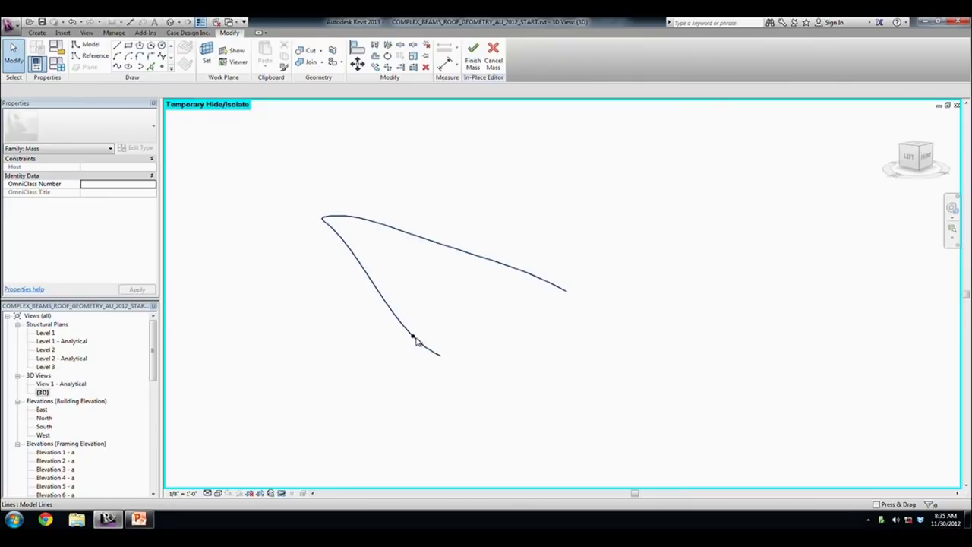
{"action": "left_click", "coordinate": [412, 336]}
{"action": "left_click", "coordinate": [206, 53]}
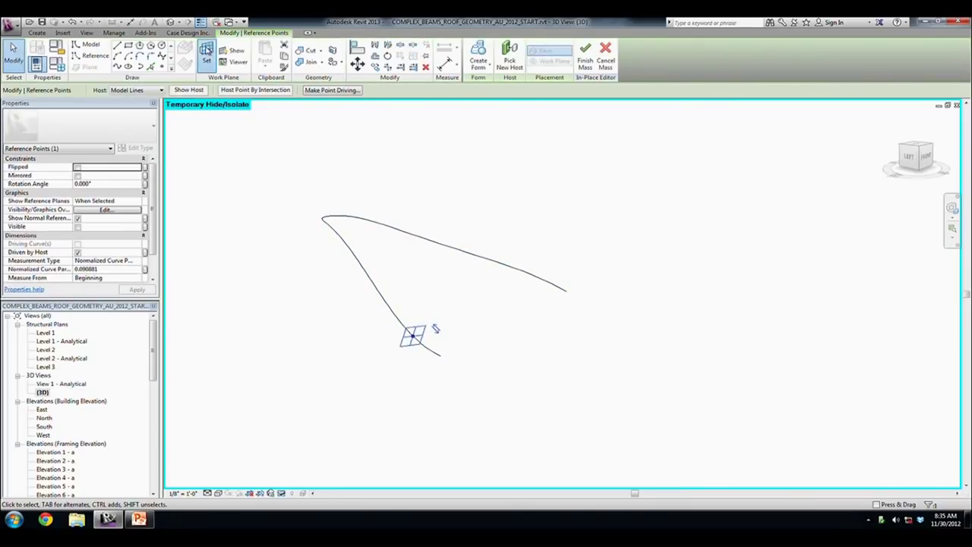
{"action": "left_click", "coordinate": [412, 335]}
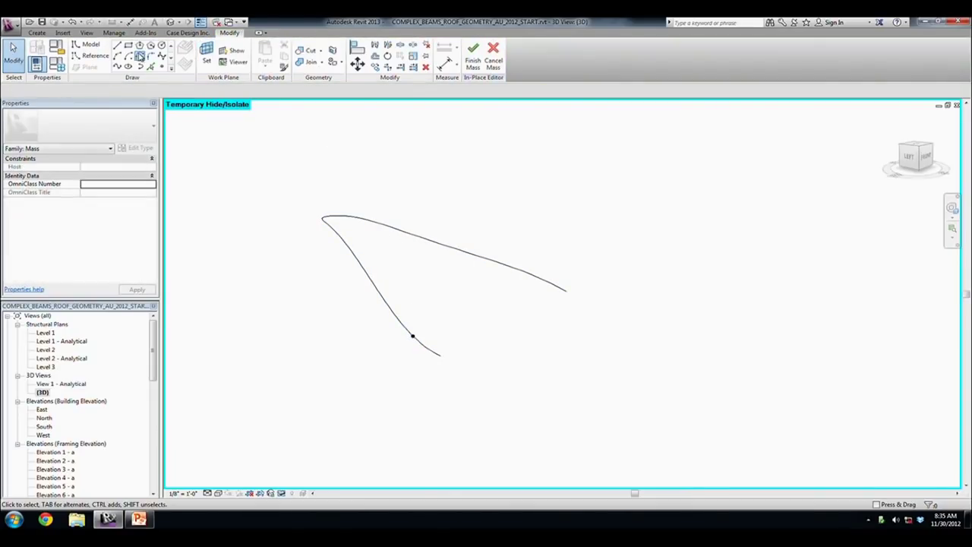
- Draw a small circle at the point as a reference line and sweep it along the curve
{"action": "key", "text": "l"}
{"action": "key", "text": "i"}
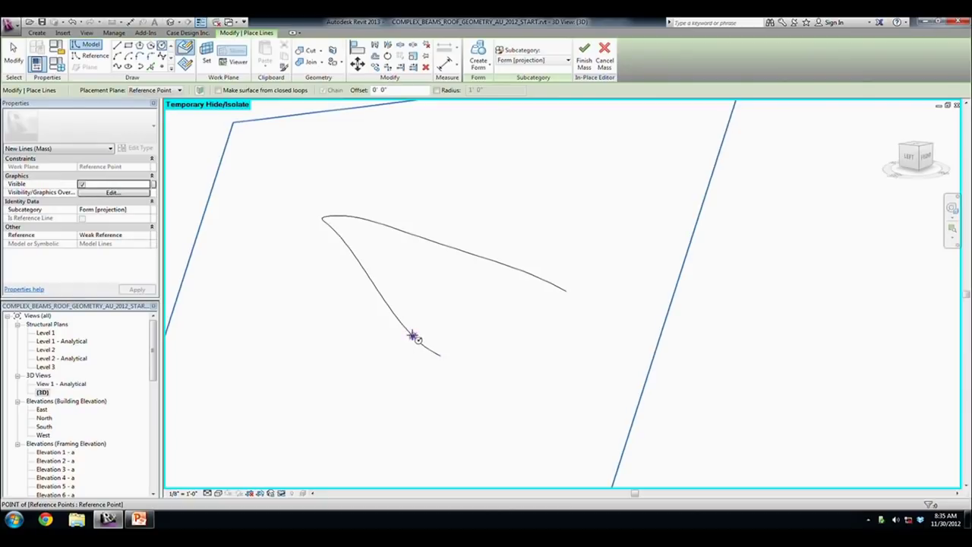
{"action": "middle_click_drag", "start_coordinate": [413, 336], "coordinate": [425, 341], "text": "shift"}
{"action": "left_click", "coordinate": [417, 343]}
{"action": "key", "text": "Escape"}
{"action": "key", "text": "Escape"}
{"action": "left_click_drag", "start_coordinate": [429, 313], "coordinate": [407, 372]}
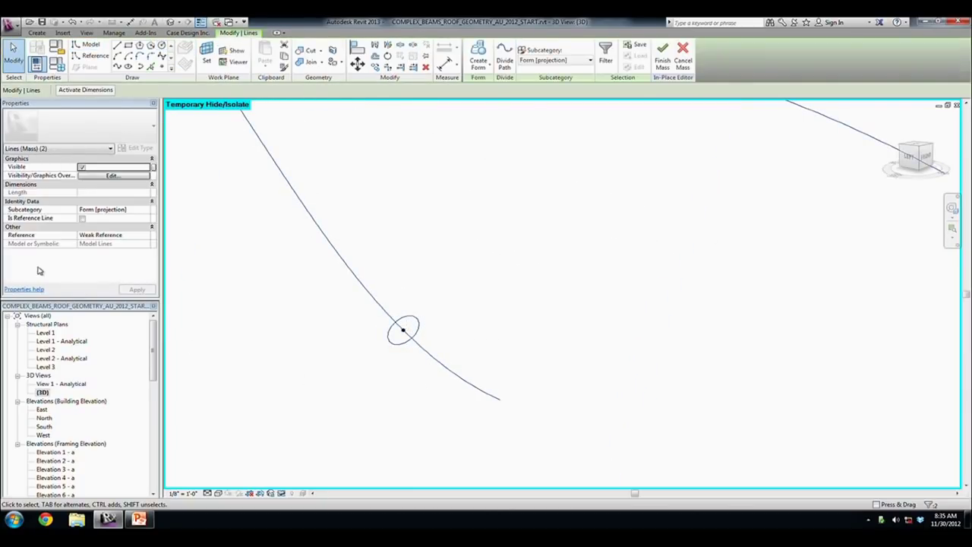
{"action": "left_click", "coordinate": [82, 217]}
{"action": "middle_click_drag", "start_coordinate": [471, 317], "coordinate": [471, 312], "text": "shift"}
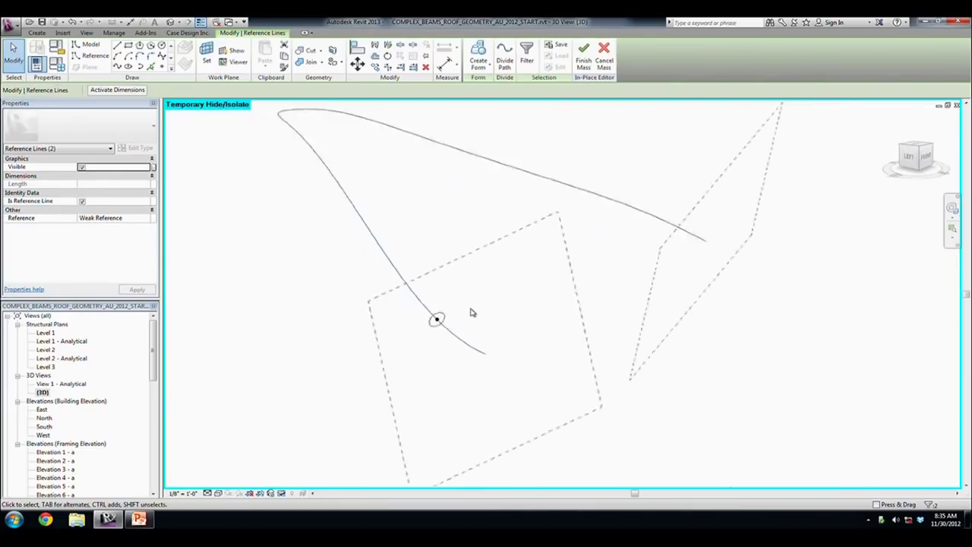
{"action": "left_click", "coordinate": [478, 54]}
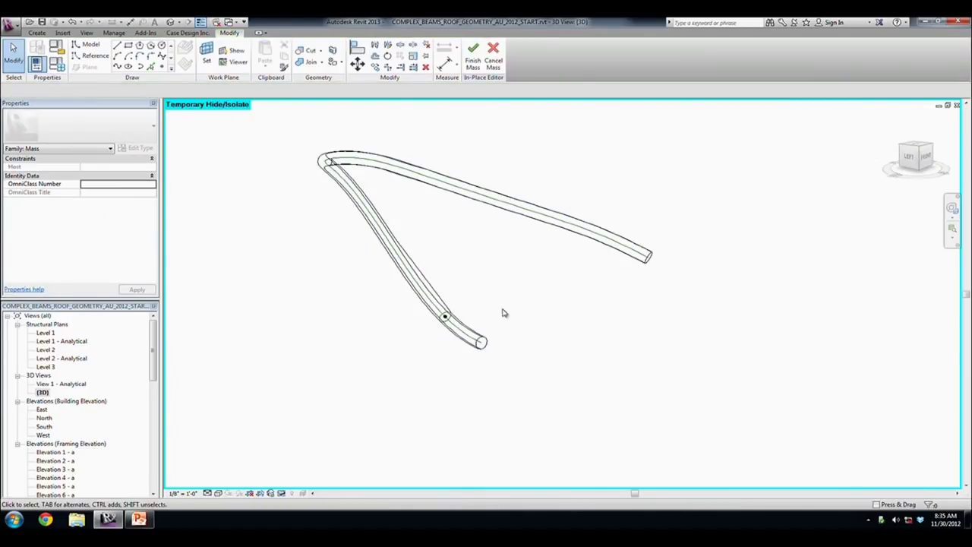
- Reset Temporary Hide/Isolate and uncheck Visible on the roof surface form
{"action": "left_click", "coordinate": [283, 492]}
{"action": "left_click", "coordinate": [293, 484]}
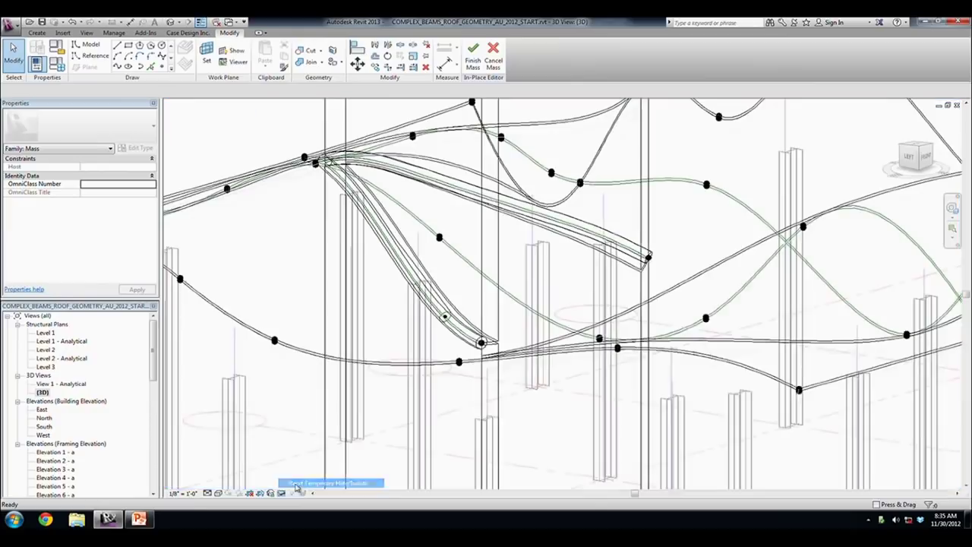
{"action": "scroll", "coordinate": [319, 159], "scroll_direction": "down", "scroll_amount": 4}
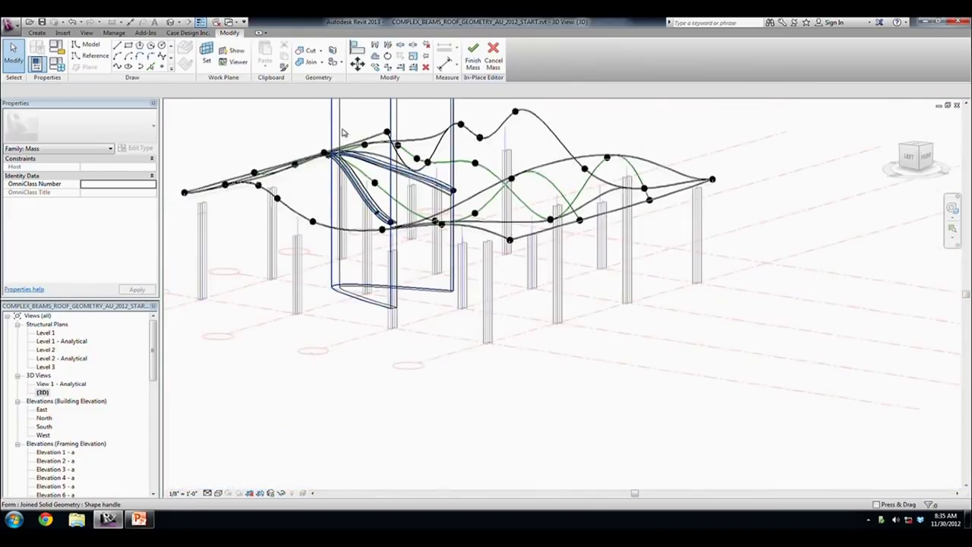
{"action": "left_click", "coordinate": [274, 179]}
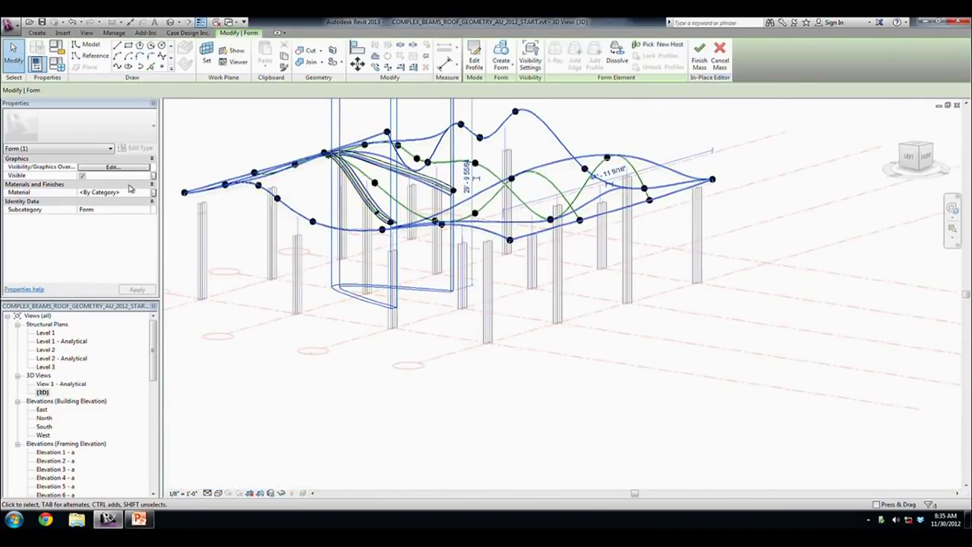
{"action": "left_click", "coordinate": [83, 177]}
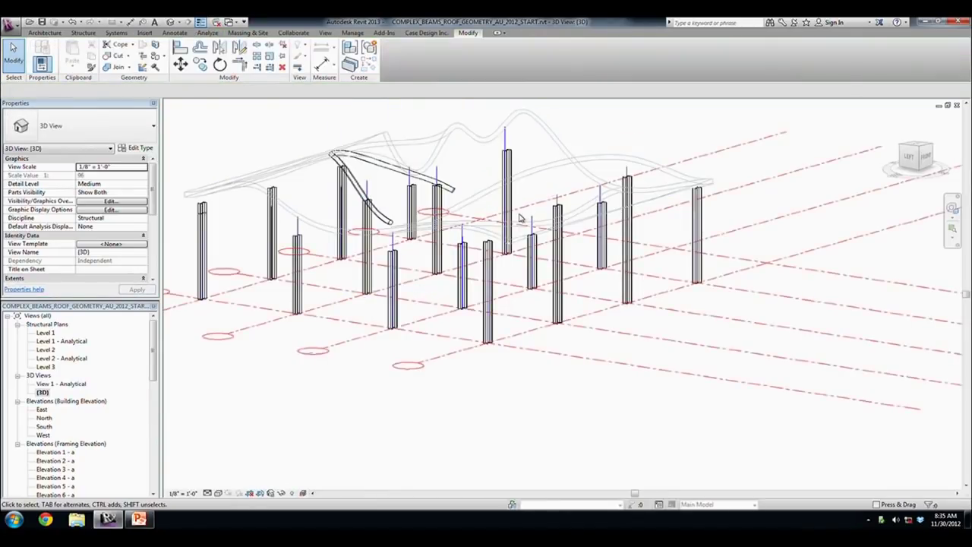
- Switch the view to Shaded and orbit down to the roof
{"action": "left_click", "coordinate": [218, 492]}
{"action": "left_click", "coordinate": [236, 454]}
{"action": "middle_click_drag", "start_coordinate": [236, 454], "coordinate": [263, 394], "text": "shift"}
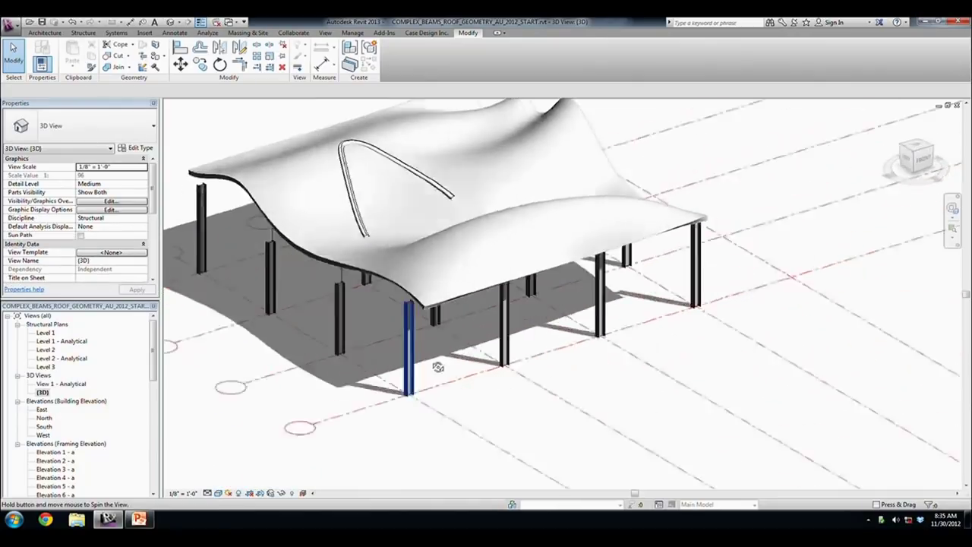
{"action": "scroll", "coordinate": [413, 235], "scroll_direction": "up", "scroll_amount": 5}
{"action": "mouse_move", "coordinate": [489, 385]}
{"action": "middle_mouse_down", "text": "shift"}
{"action": "mouse_move", "coordinate": [504, 380]}
{"action": "mouse_move", "coordinate": [483, 261]}
{"action": "mouse_move", "coordinate": [489, 343]}
{"action": "middle_mouse_up", "text": "shift"}
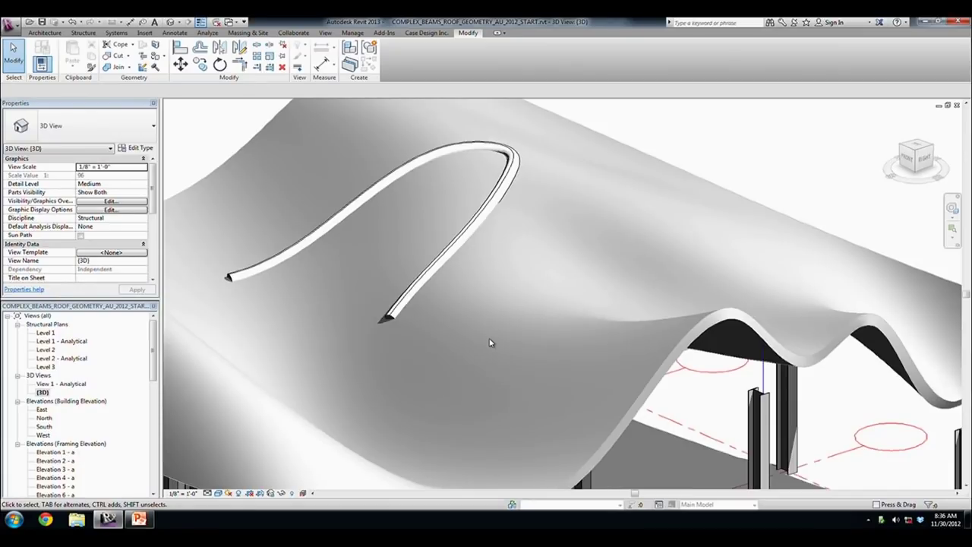
- Edit the beam mass in place, drag the arch right toward grid 3 on Level 1, and finish
{"action": "left_click", "coordinate": [448, 258]}
{"action": "left_click", "coordinate": [395, 60]}
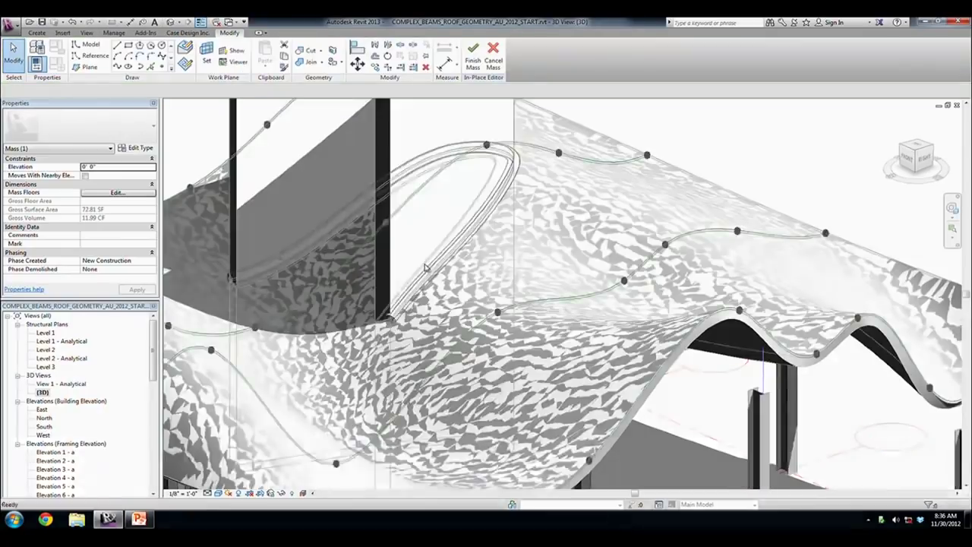
{"action": "scroll", "coordinate": [403, 323], "scroll_direction": "down", "scroll_amount": 2}
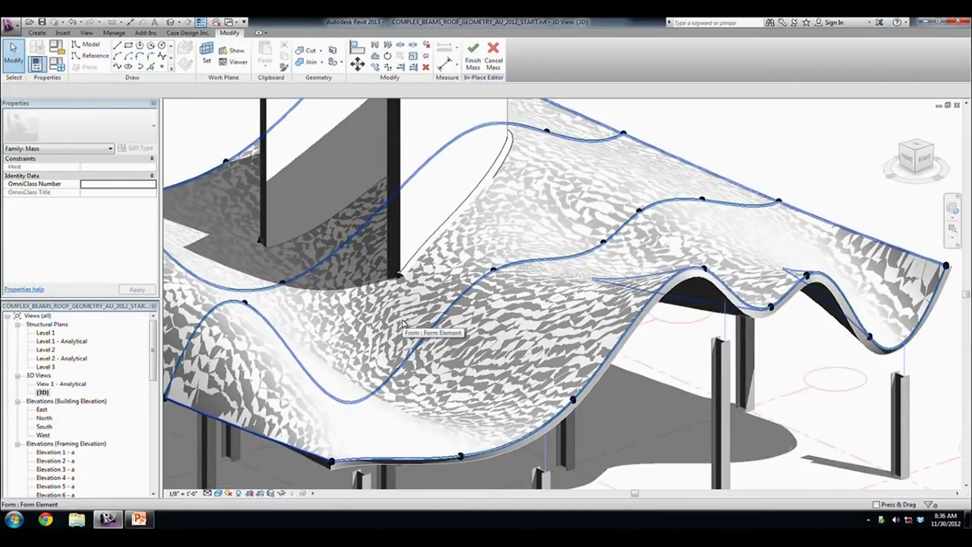
{"action": "double_click", "coordinate": [45, 333]}
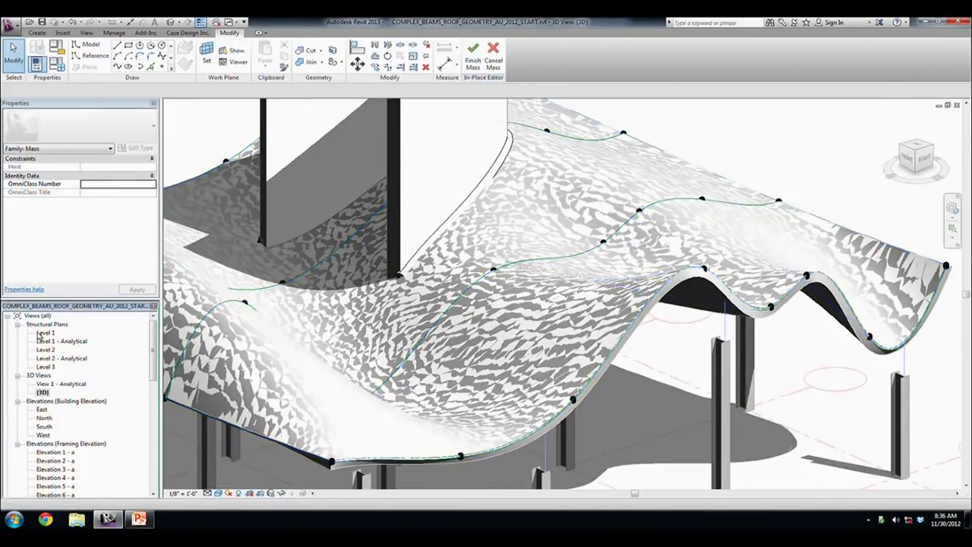
{"action": "left_click", "coordinate": [471, 248]}
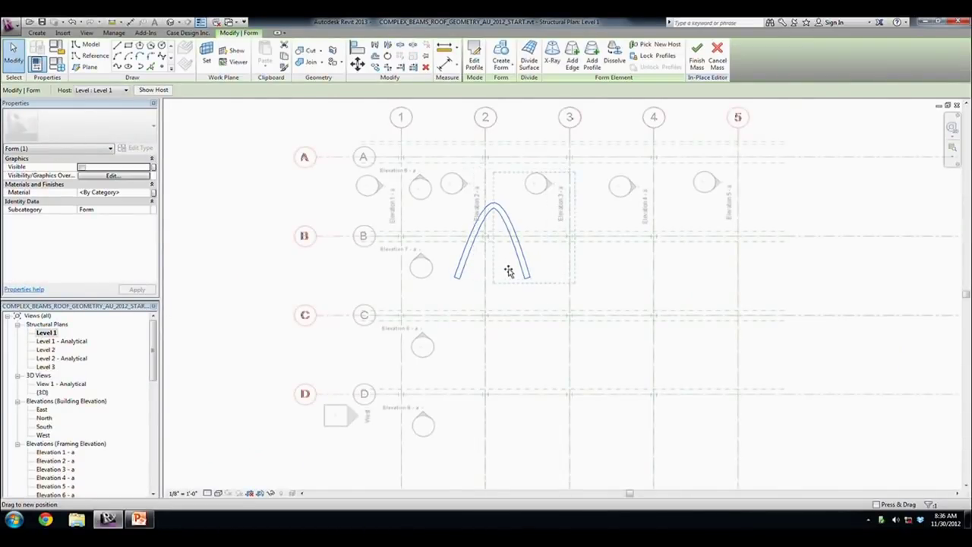
{"action": "left_click_drag", "start_coordinate": [517, 272], "coordinate": [568, 272]}
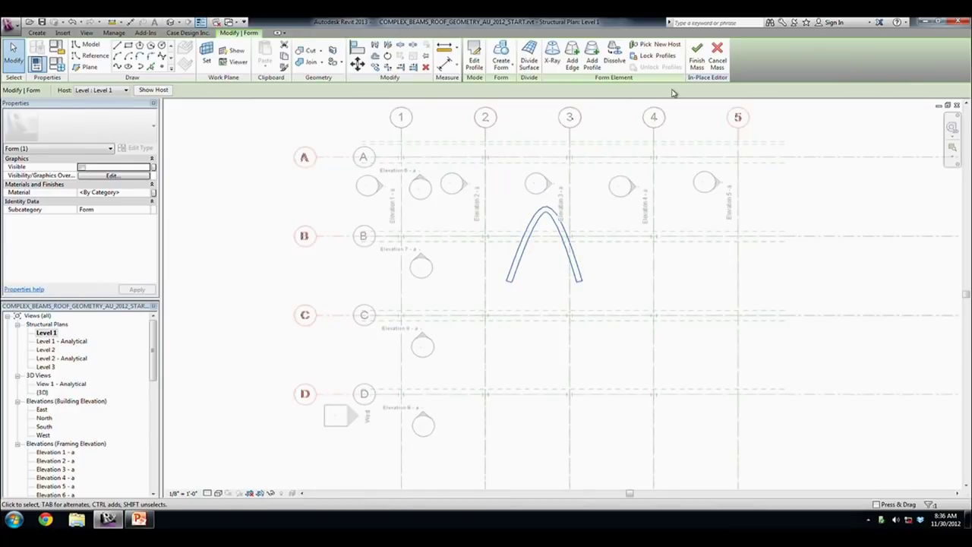
{"action": "left_click", "coordinate": [695, 61]}
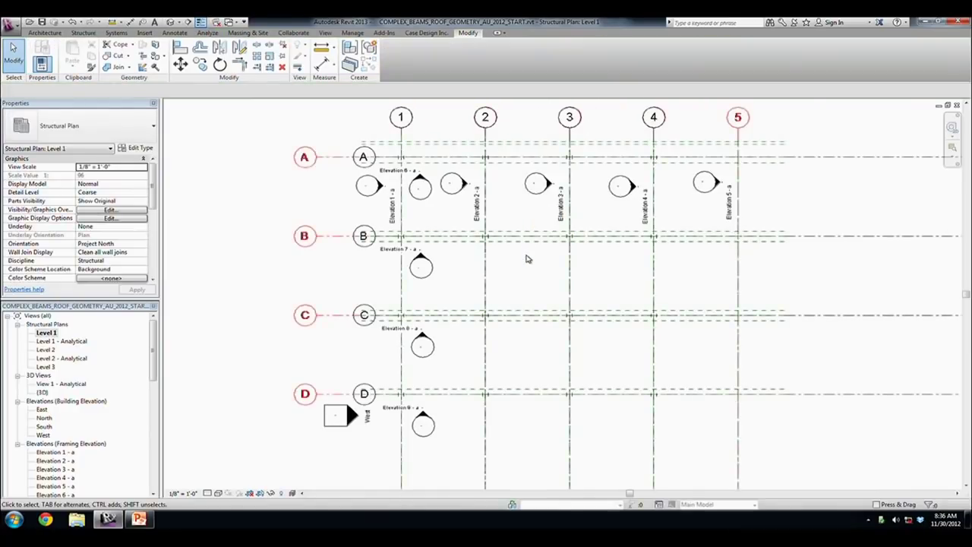
- Return to the 3D view and orbit to inspect the beam on the roof
{"action": "double_click", "coordinate": [43, 392]}
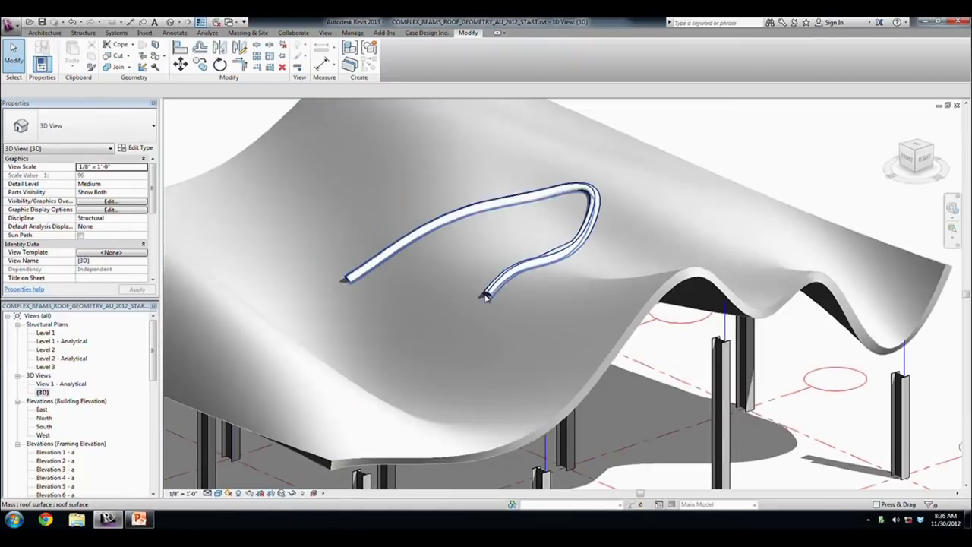
{"action": "left_click", "coordinate": [487, 296]}
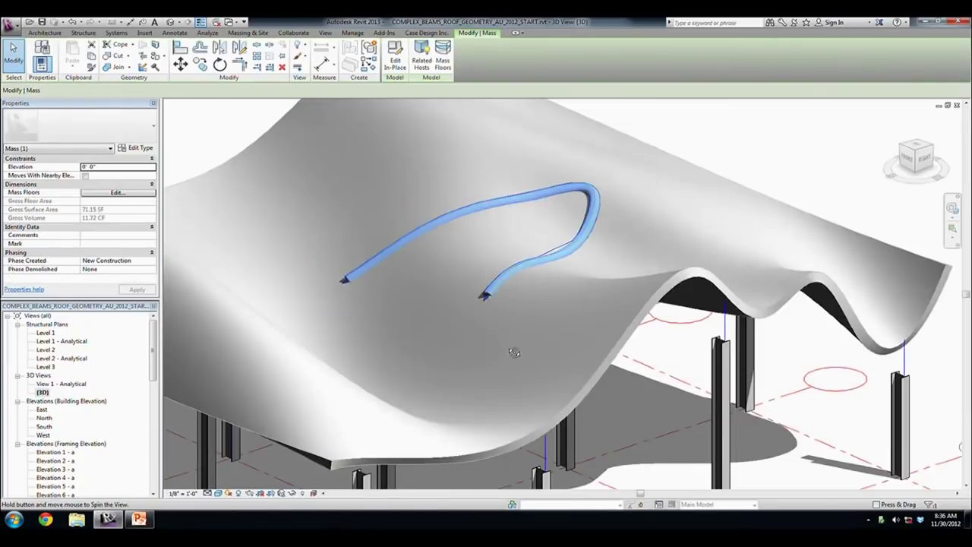
{"action": "middle_click_drag", "start_coordinate": [514, 351], "coordinate": [581, 278], "text": "shift"}
{"action": "scroll", "coordinate": [581, 277], "scroll_direction": "up", "scroll_amount": 3}
{"action": "middle_click_drag", "start_coordinate": [623, 376], "coordinate": [552, 404], "text": "shift"}
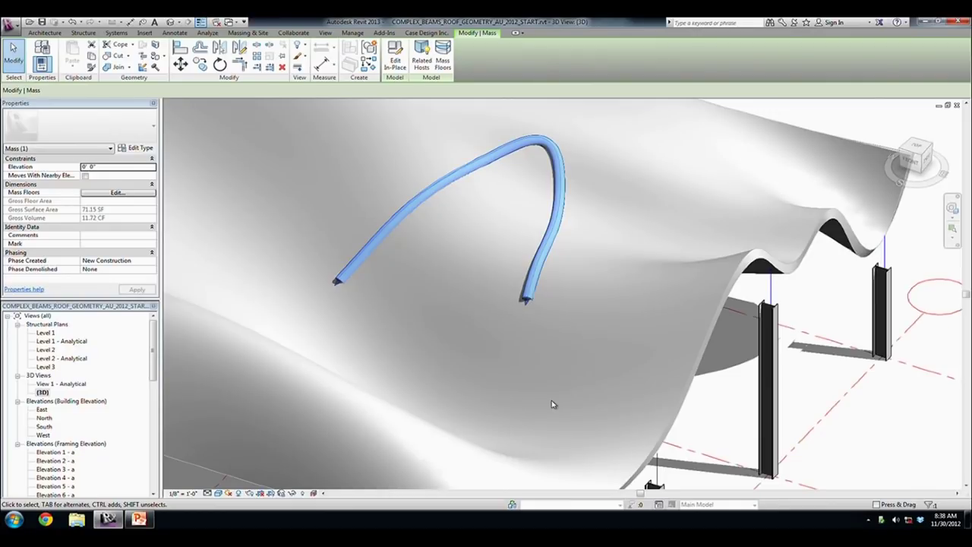
- View the wavy roof mass from the top, framed on grids B–D
{"action": "scroll", "coordinate": [559, 401], "scroll_direction": "down", "scroll_amount": 5}
{"action": "scroll", "coordinate": [830, 137], "scroll_direction": "down", "scroll_amount": 2}
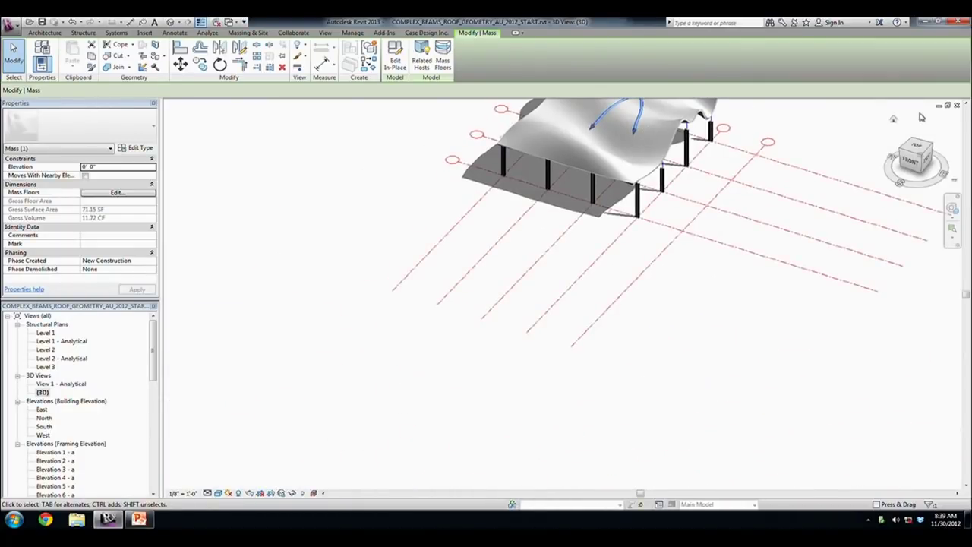
{"action": "left_click", "coordinate": [916, 144]}
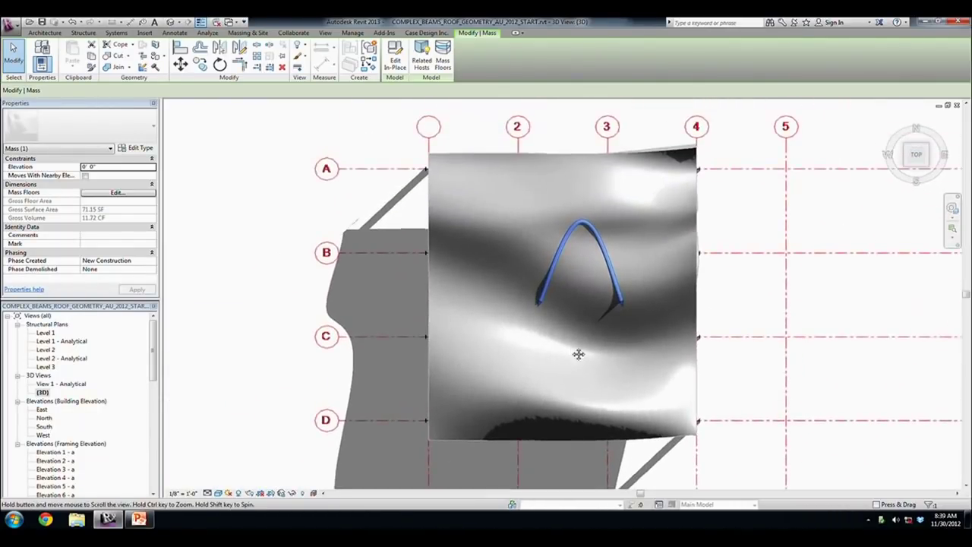
{"action": "middle_click_drag", "start_coordinate": [579, 354], "coordinate": [561, 254]}
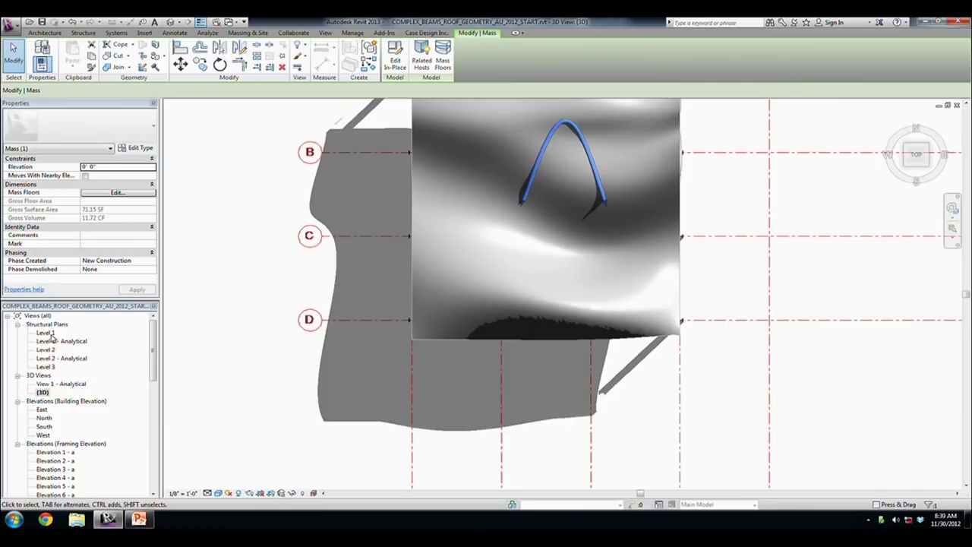
- Open the Level 1 structural plan framed on grids B through D, with structural tools shown
{"action": "double_click", "coordinate": [47, 333]}
{"action": "middle_click_drag", "start_coordinate": [471, 277], "coordinate": [448, 277]}
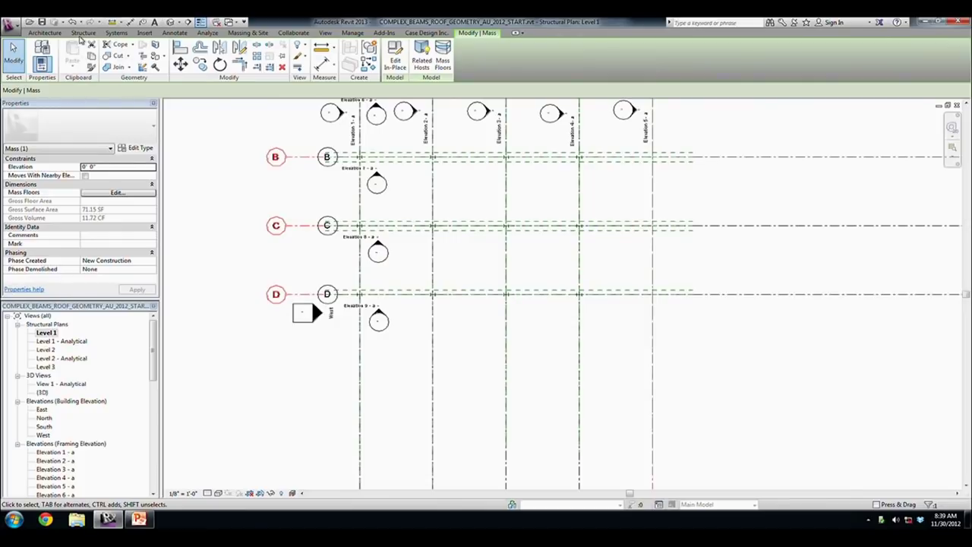
{"action": "left_click", "coordinate": [82, 34]}
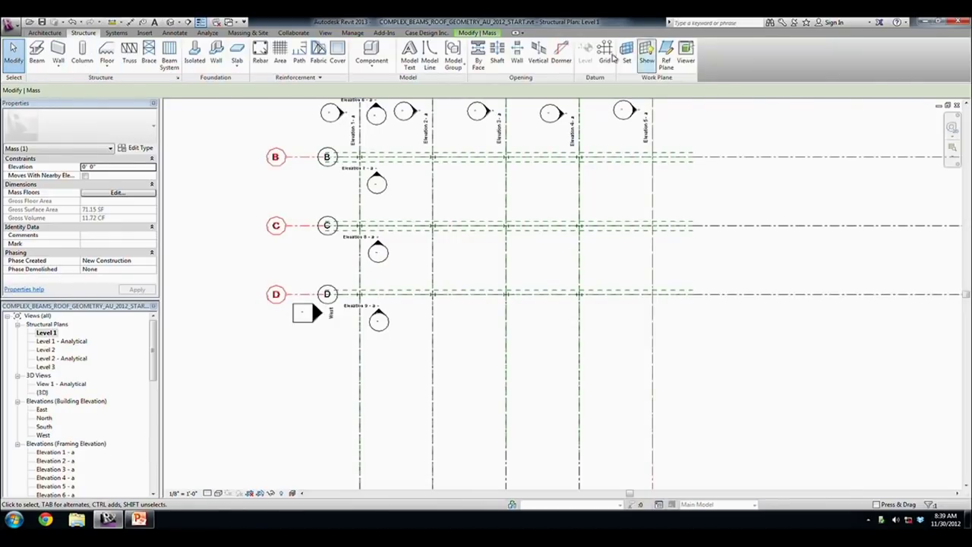
- Create the in-place mass 'Mass 1' and draw a circle on Level 1
{"action": "left_click", "coordinate": [248, 33]}
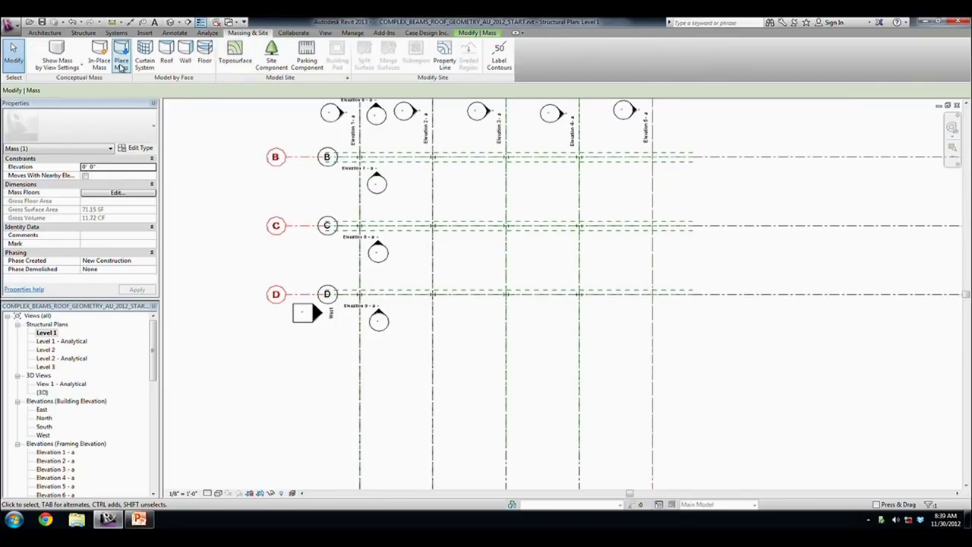
{"action": "left_click", "coordinate": [99, 57]}
{"action": "left_click", "coordinate": [478, 275]}
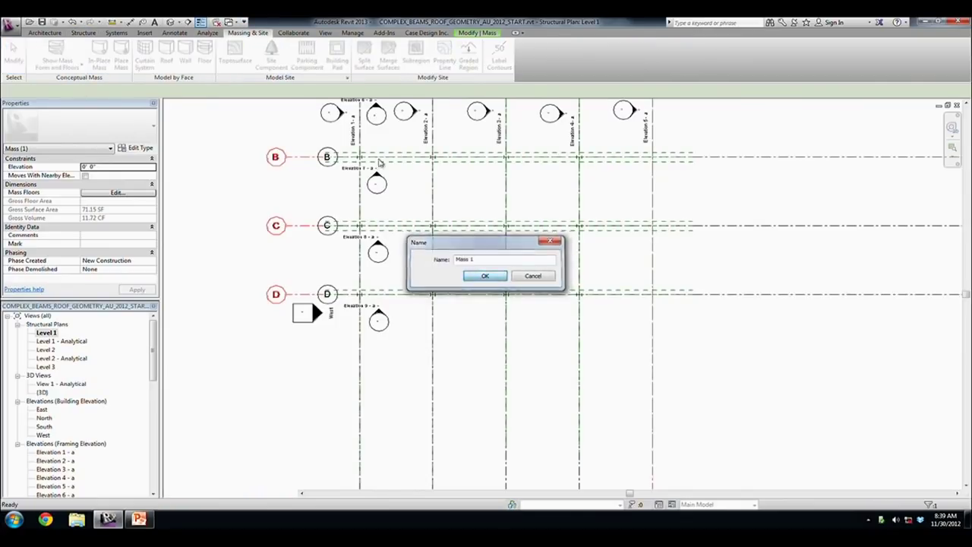
{"action": "left_click", "coordinate": [161, 47]}
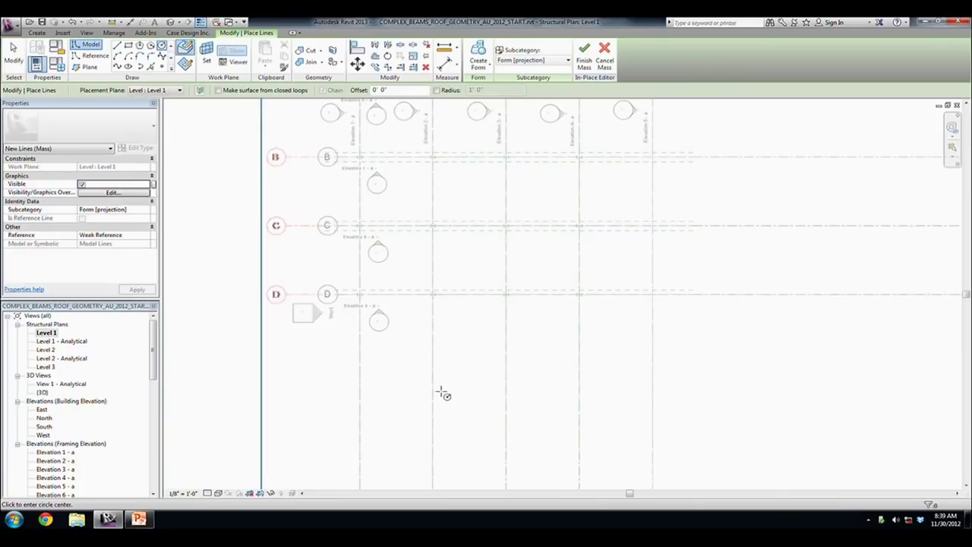
{"action": "scroll", "coordinate": [443, 391], "scroll_direction": "up", "scroll_amount": 1}
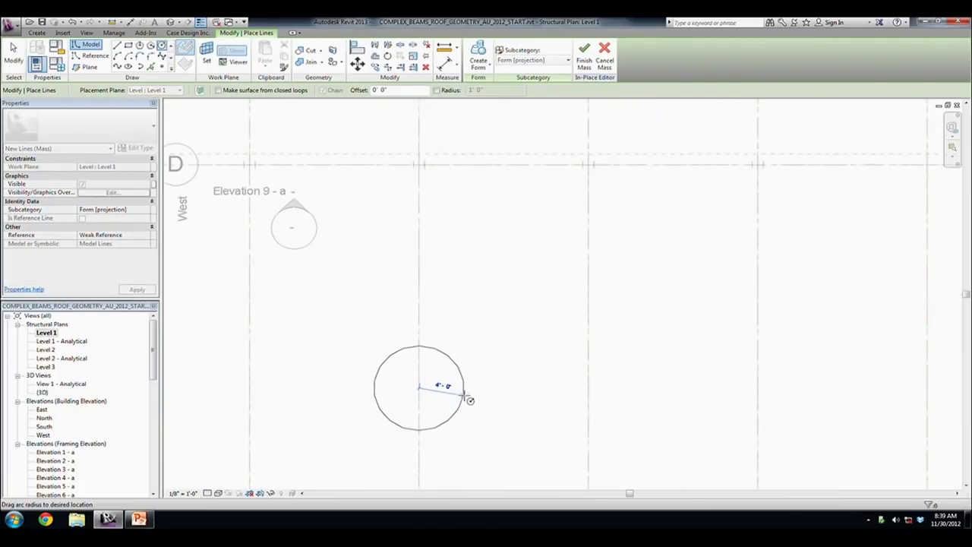
{"action": "left_click", "coordinate": [478, 397]}
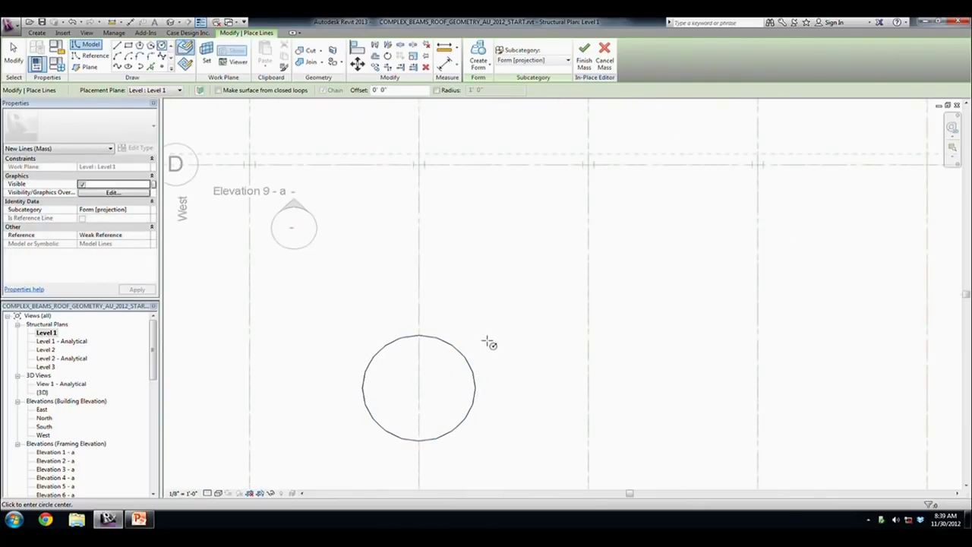
{"action": "key", "text": "Escape"}
{"action": "key", "text": "Escape"}
- Split the circle, delete the small right piece, and stretch the arc ends onto the grid line
{"action": "left_click", "coordinate": [400, 46]}
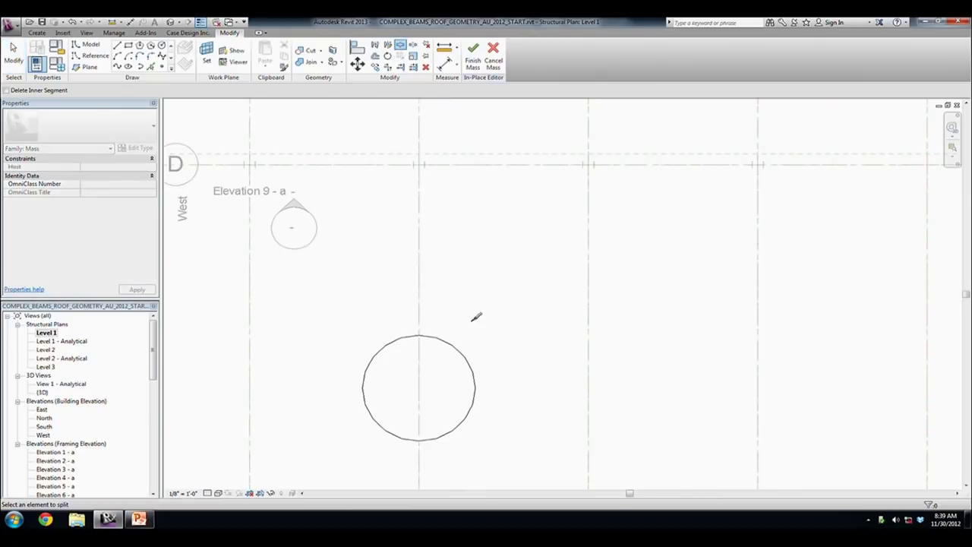
{"action": "left_click", "coordinate": [464, 355]}
{"action": "left_click", "coordinate": [472, 402]}
{"action": "key", "text": "Escape"}
{"action": "left_click", "coordinate": [475, 379]}
{"action": "key", "text": "Delete"}
{"action": "left_click", "coordinate": [462, 357]}
{"action": "left_click_drag", "start_coordinate": [464, 356], "coordinate": [418, 337]}
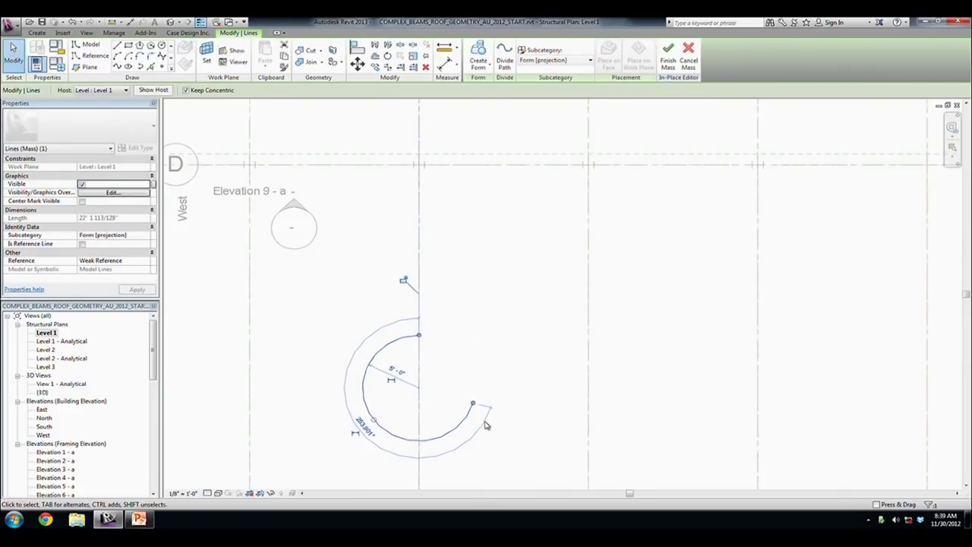
{"action": "left_click_drag", "start_coordinate": [473, 402], "coordinate": [420, 439]}
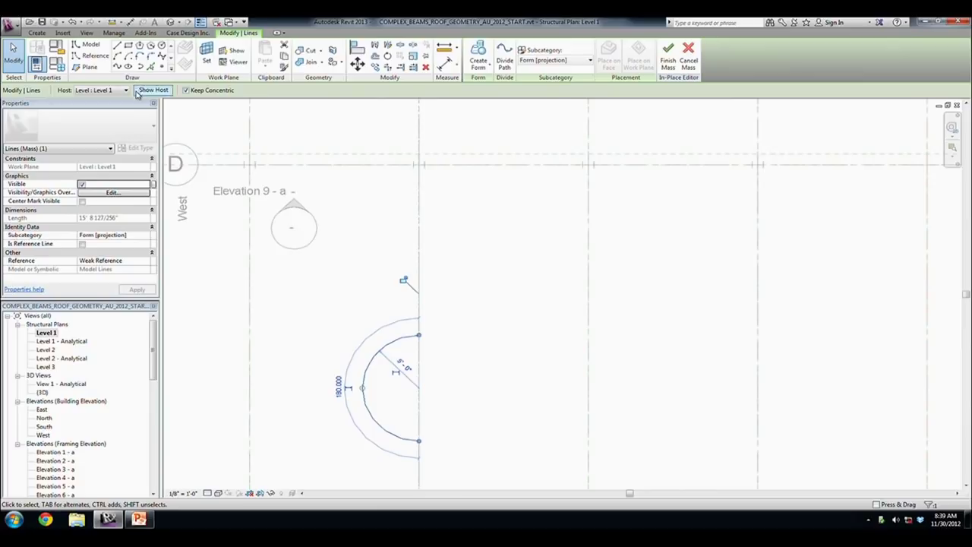
- Offset the half-circle arc 1'-0" inward and select the resulting half-ring profile lines
{"action": "left_click", "coordinate": [375, 56]}
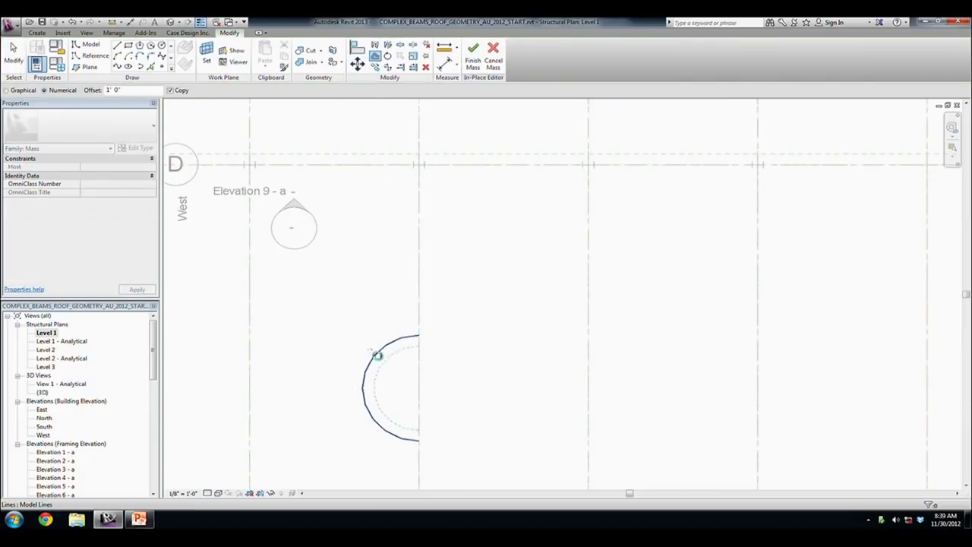
{"action": "left_click", "coordinate": [384, 362]}
{"action": "key", "text": "Escape"}
{"action": "key", "text": "l"}
{"action": "key", "text": "i"}
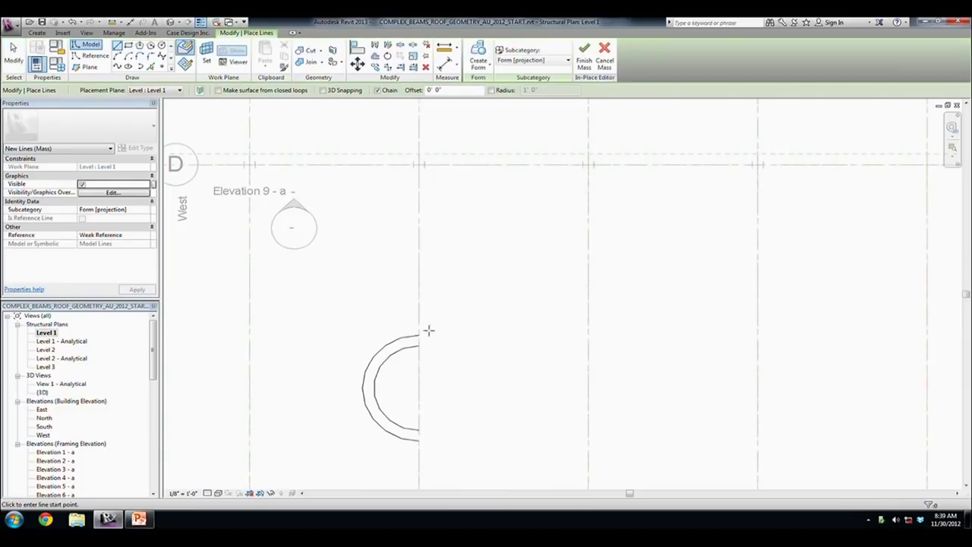
{"action": "left_click", "coordinate": [418, 335]}
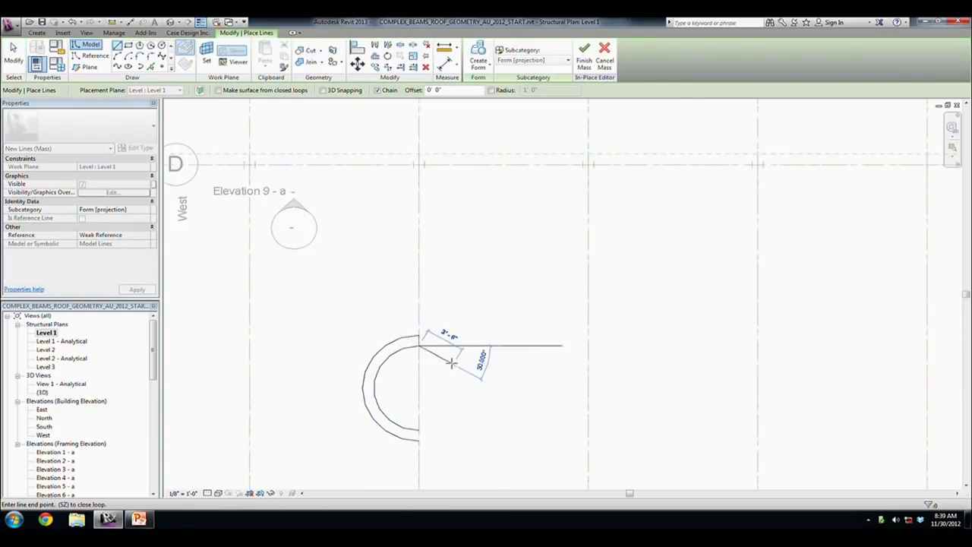
{"action": "middle_click_drag", "start_coordinate": [430, 335], "coordinate": [426, 246]}
{"action": "key", "text": "Escape"}
{"action": "left_click", "coordinate": [415, 348]}
{"action": "key", "text": "Escape"}
{"action": "key", "text": "Escape"}
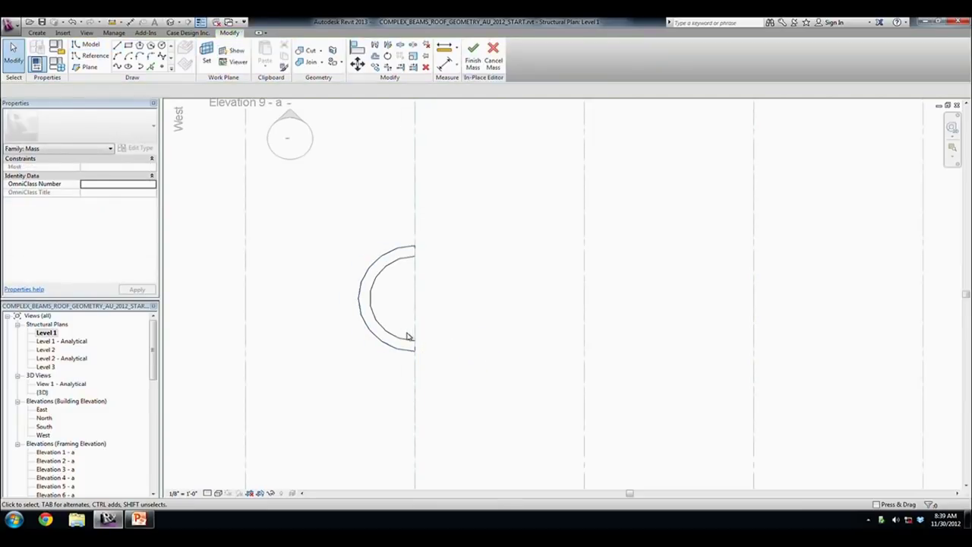
{"action": "left_click", "coordinate": [407, 341]}
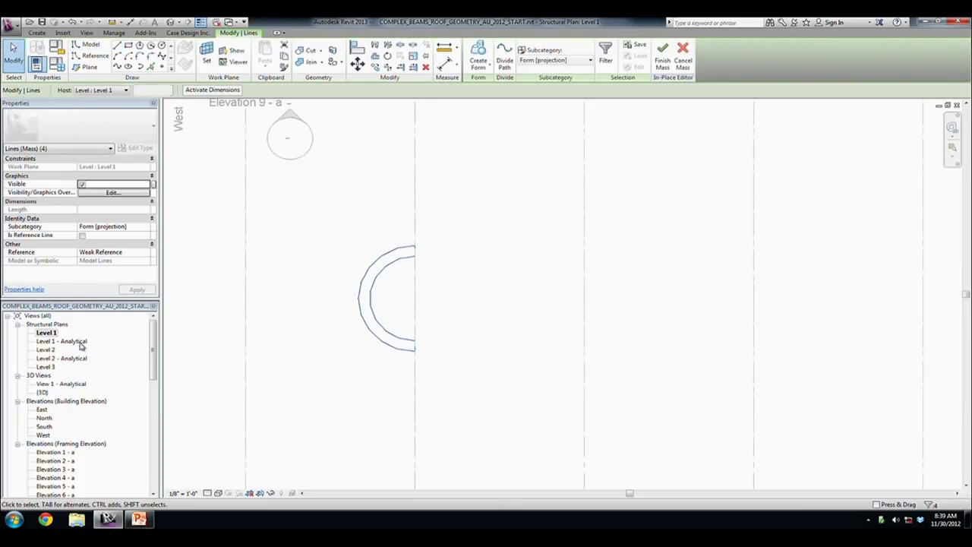
{"action": "double_click", "coordinate": [48, 392]}
- Extrude the half-ring profile into a solid form and check its 3'-0" height in 3D
{"action": "mouse_move", "coordinate": [337, 316]}
{"action": "middle_mouse_down", "text": "shift"}
{"action": "mouse_move", "coordinate": [416, 279]}
{"action": "mouse_move", "coordinate": [455, 304]}
{"action": "middle_mouse_up", "text": "shift"}
{"action": "left_click", "coordinate": [478, 61]}
{"action": "mouse_move", "coordinate": [553, 373]}
{"action": "middle_mouse_down"}
{"action": "mouse_move", "coordinate": [557, 298]}
{"action": "mouse_move", "coordinate": [455, 300]}
{"action": "middle_mouse_up"}
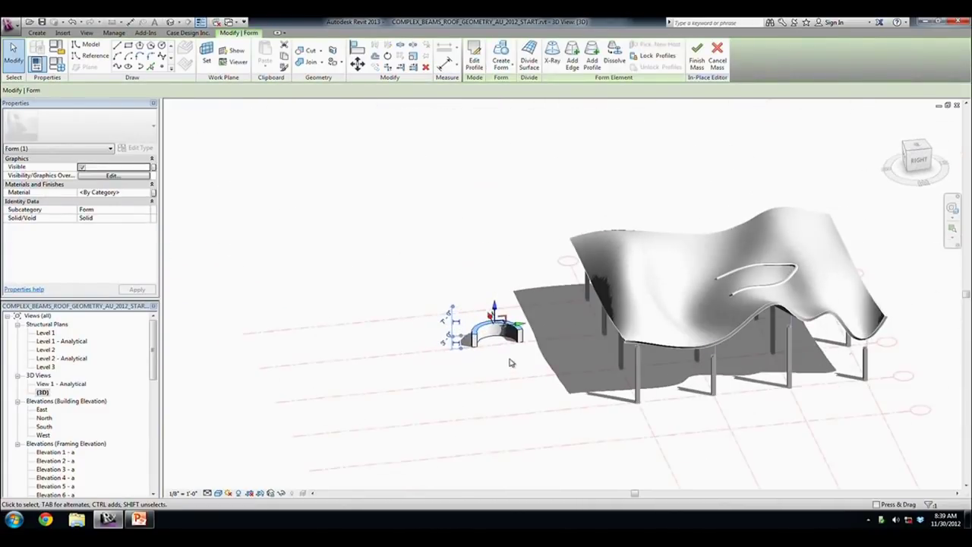
{"action": "key", "text": "Escape"}
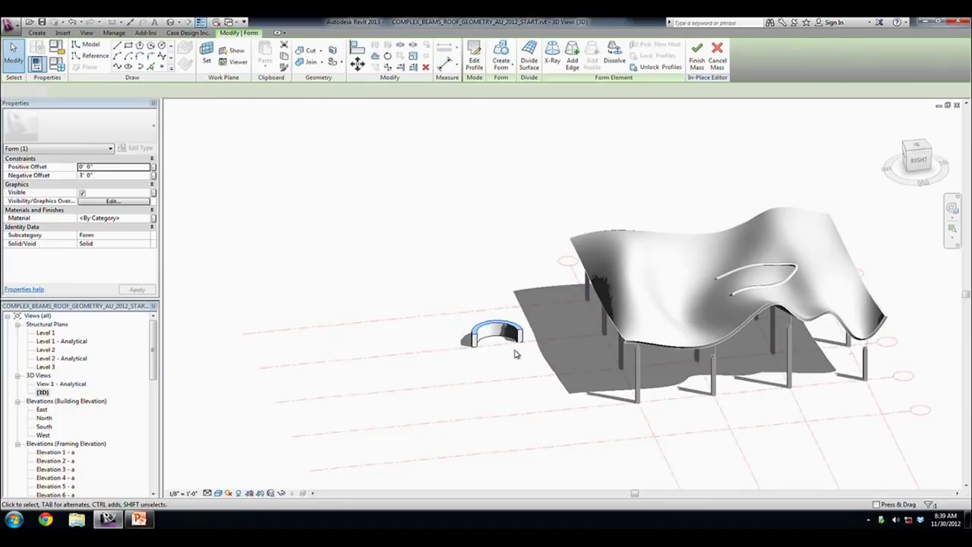
{"action": "left_click", "coordinate": [502, 335]}
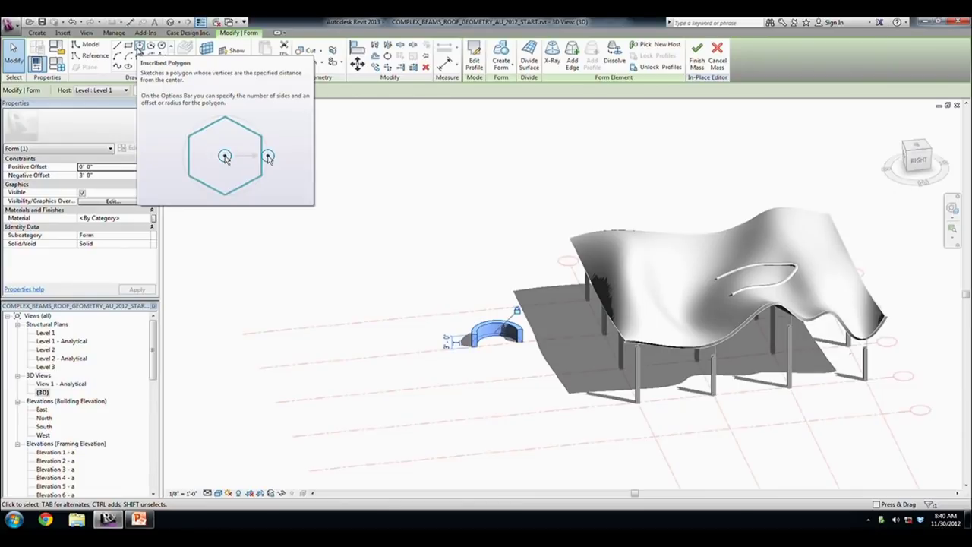
{"action": "key", "text": "Escape"}
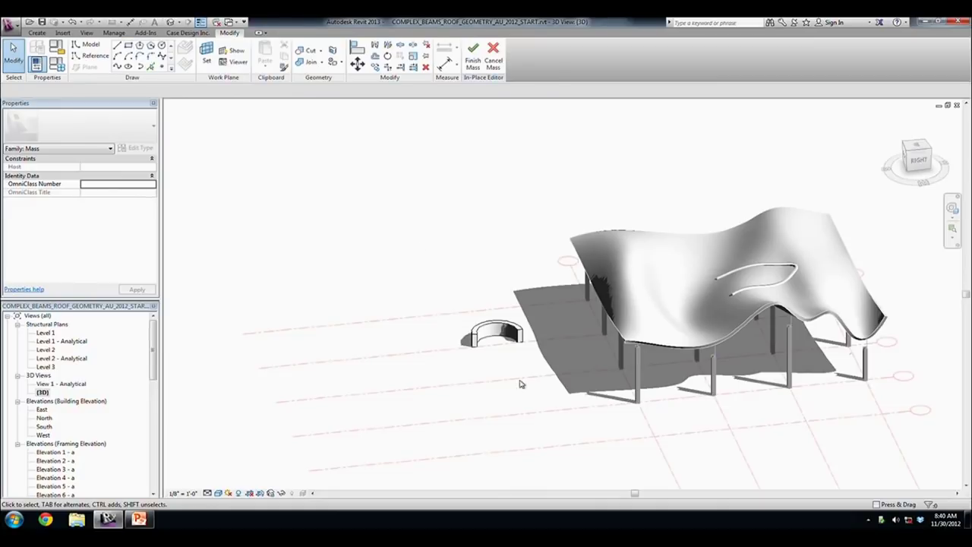
{"action": "scroll", "coordinate": [516, 339], "scroll_direction": "up", "scroll_amount": 3}
{"action": "scroll", "coordinate": [535, 283], "scroll_direction": "up", "scroll_amount": 2}
{"action": "left_click", "coordinate": [537, 284]}
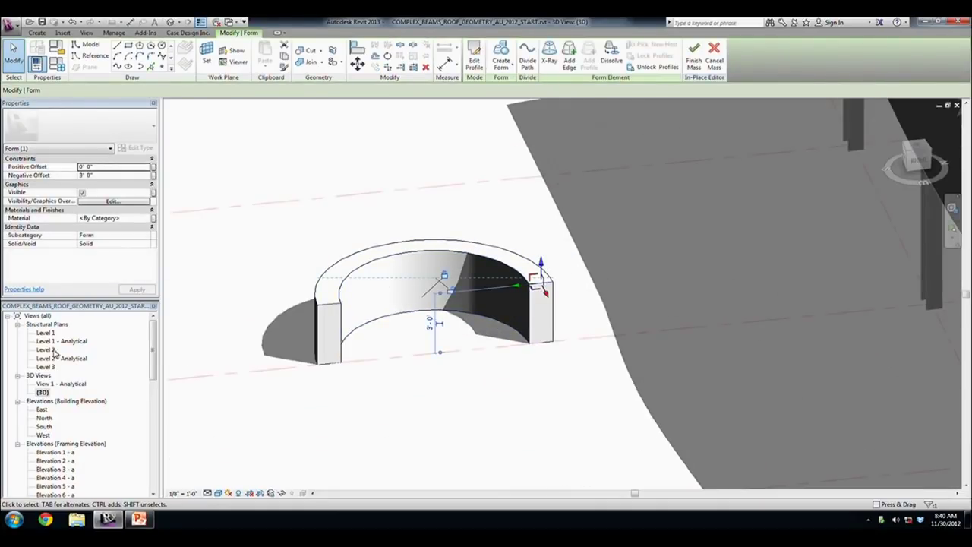
- In the North elevation, set the form's top edge to 7', then view it side-on in 3D
{"action": "double_click", "coordinate": [44, 419]}
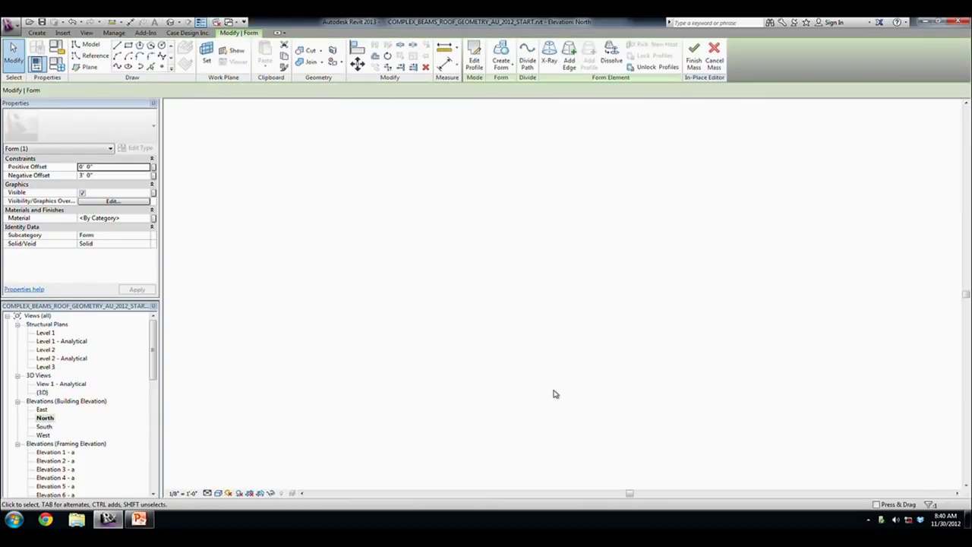
{"action": "left_click_drag", "start_coordinate": [771, 237], "coordinate": [770, 210]}
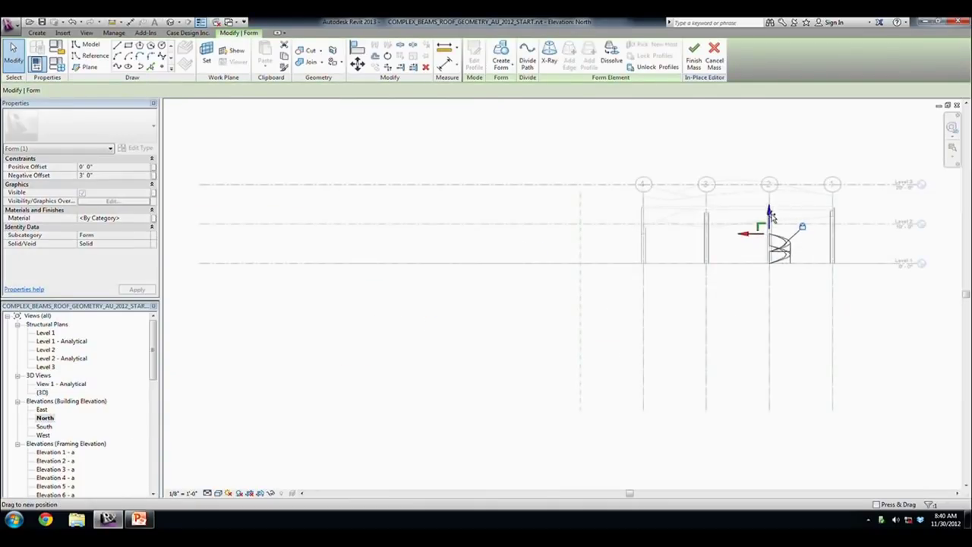
{"action": "left_click", "coordinate": [772, 238]}
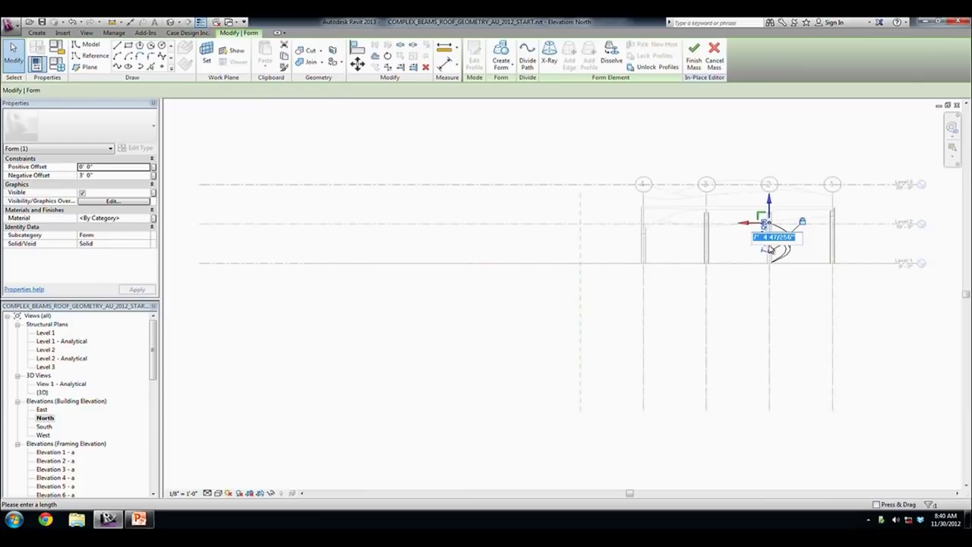
{"action": "type", "text": "7"}
{"action": "key", "text": "Return"}
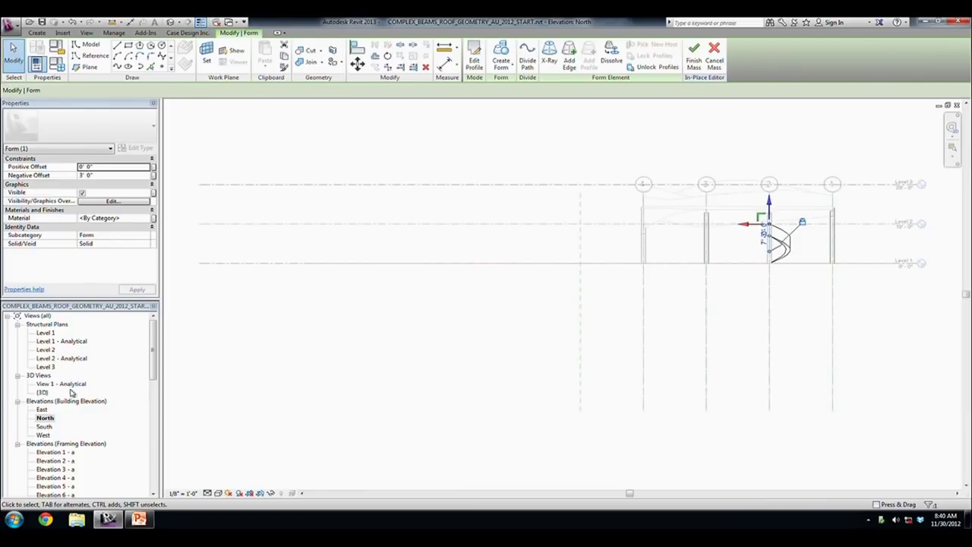
{"action": "double_click", "coordinate": [43, 391]}
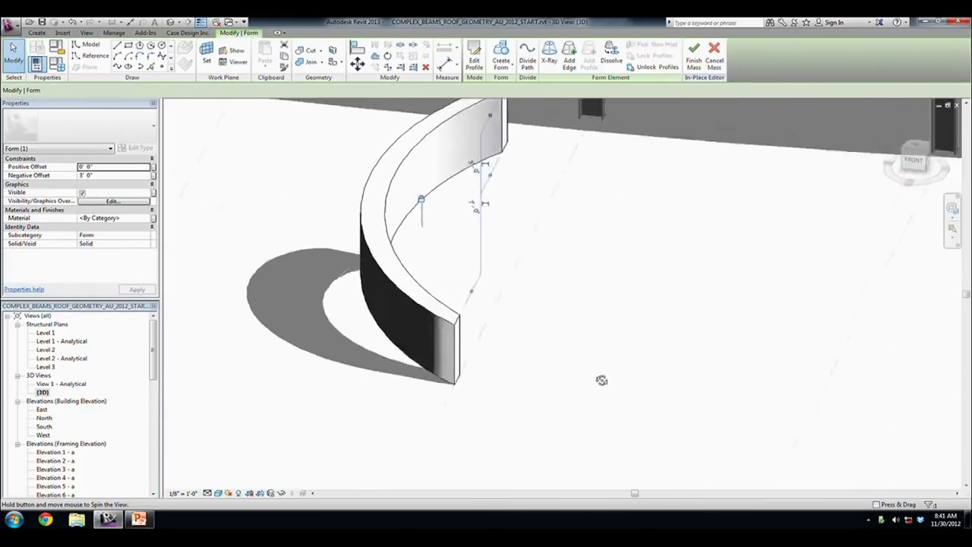
{"action": "middle_click_drag", "start_coordinate": [418, 385], "coordinate": [806, 242], "text": "shift"}
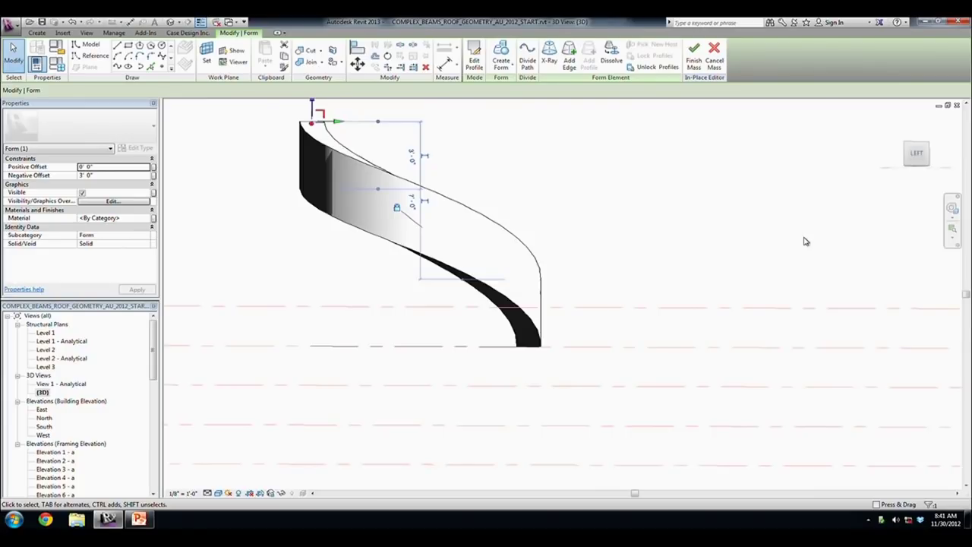
- Mirror the curved form across the axis into a closed pointed ring
{"action": "left_click", "coordinate": [555, 202]}
{"action": "mouse_move", "coordinate": [601, 193]}
{"action": "middle_mouse_down", "text": "shift"}
{"action": "mouse_move", "coordinate": [314, 278]}
{"action": "mouse_move", "coordinate": [382, 322]}
{"action": "middle_mouse_up", "text": "shift"}
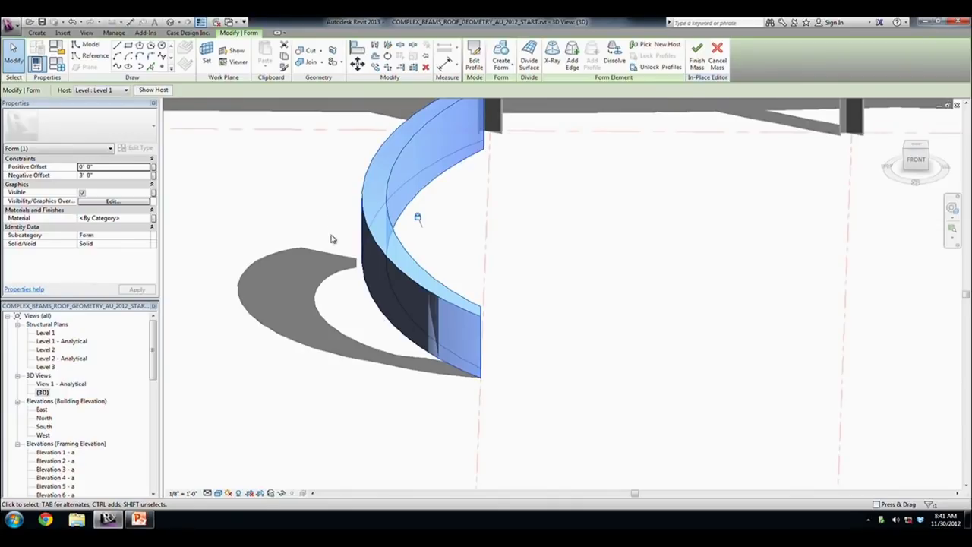
{"action": "middle_click_drag", "start_coordinate": [330, 239], "coordinate": [351, 258], "text": "shift"}
{"action": "left_click", "coordinate": [375, 45]}
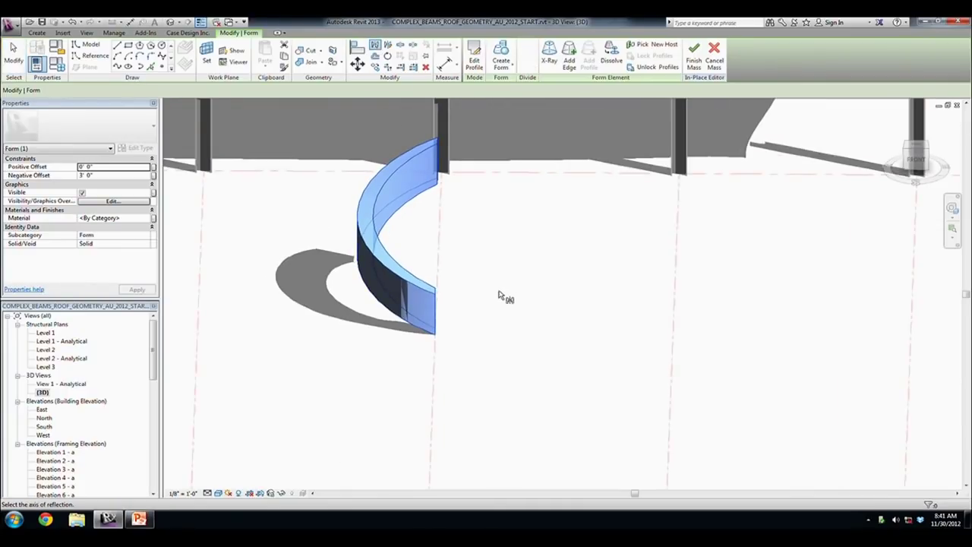
{"action": "left_click", "coordinate": [440, 270]}
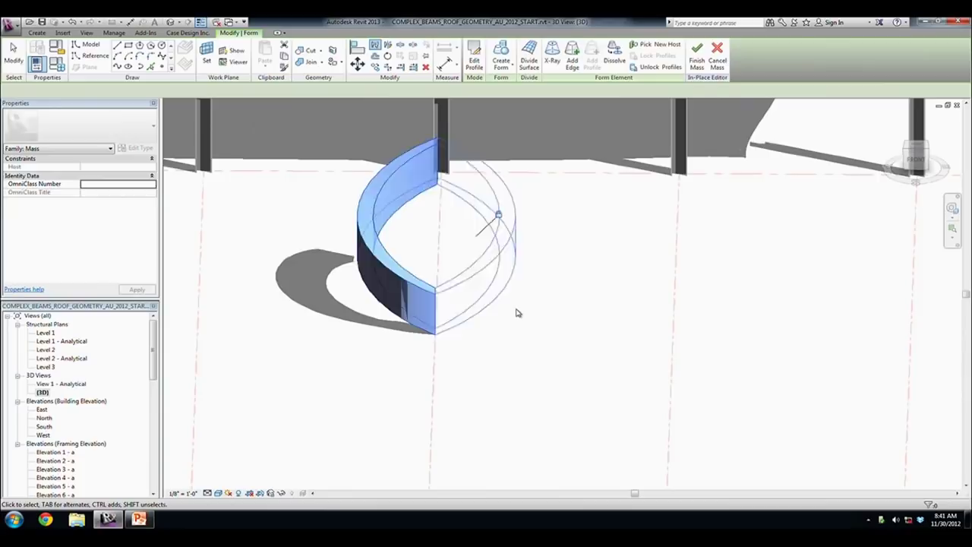
- Temporarily isolate the right half of the ring in the 3D view
{"action": "left_click", "coordinate": [463, 285]}
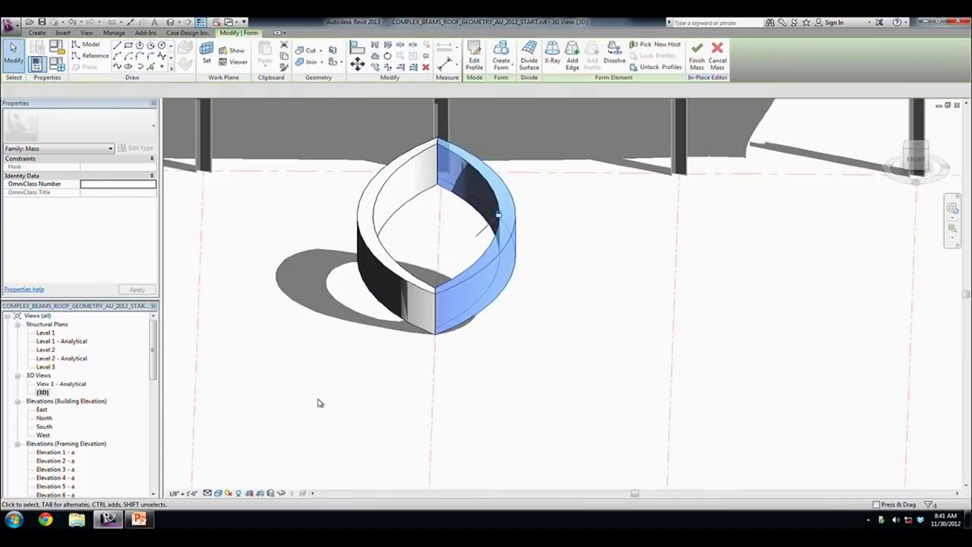
{"action": "left_click", "coordinate": [281, 493]}
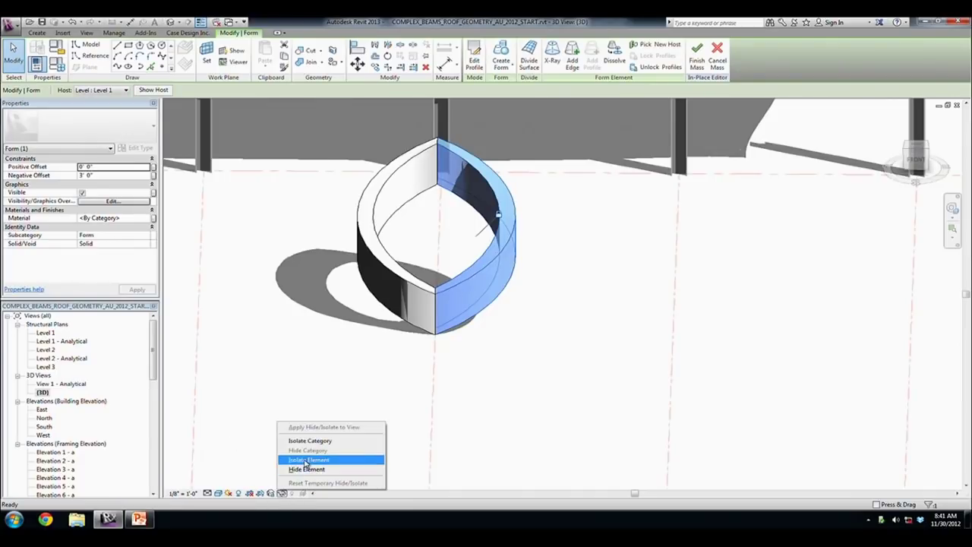
{"action": "left_click", "coordinate": [327, 457]}
{"action": "middle_click_drag", "start_coordinate": [398, 303], "coordinate": [542, 325], "text": "shift"}
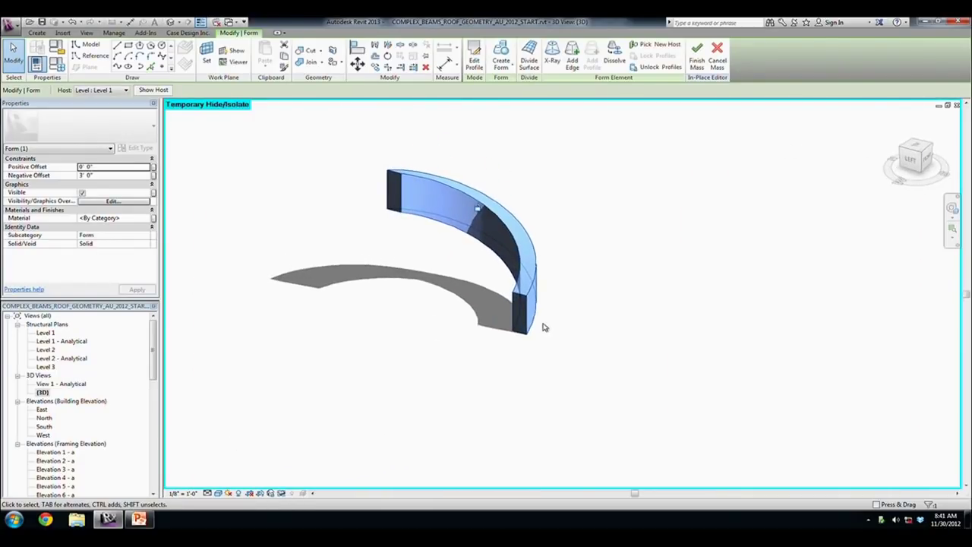
- In the North elevation, pull the isolated form's top upward into a twist at an entered height
{"action": "key", "text": "Escape"}
{"action": "left_click", "coordinate": [524, 300]}
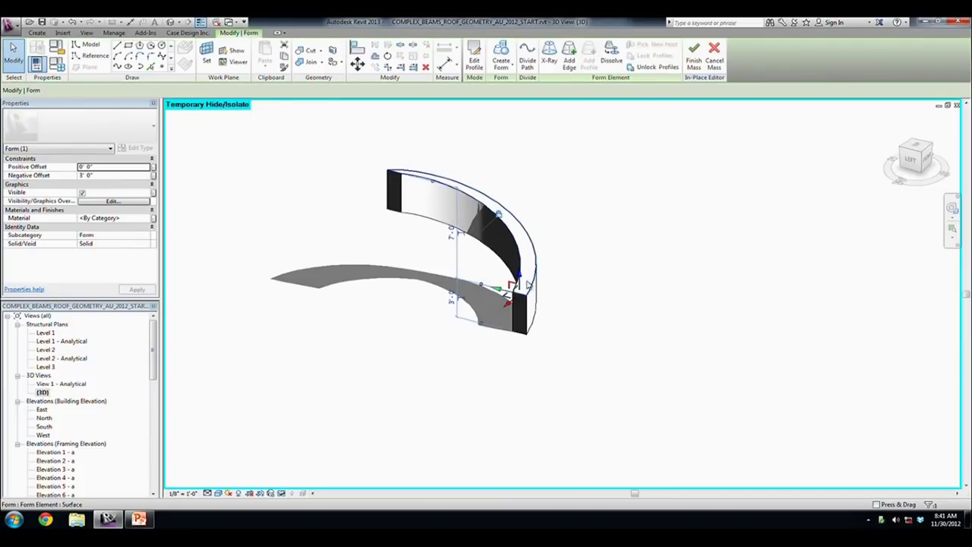
{"action": "double_click", "coordinate": [44, 419]}
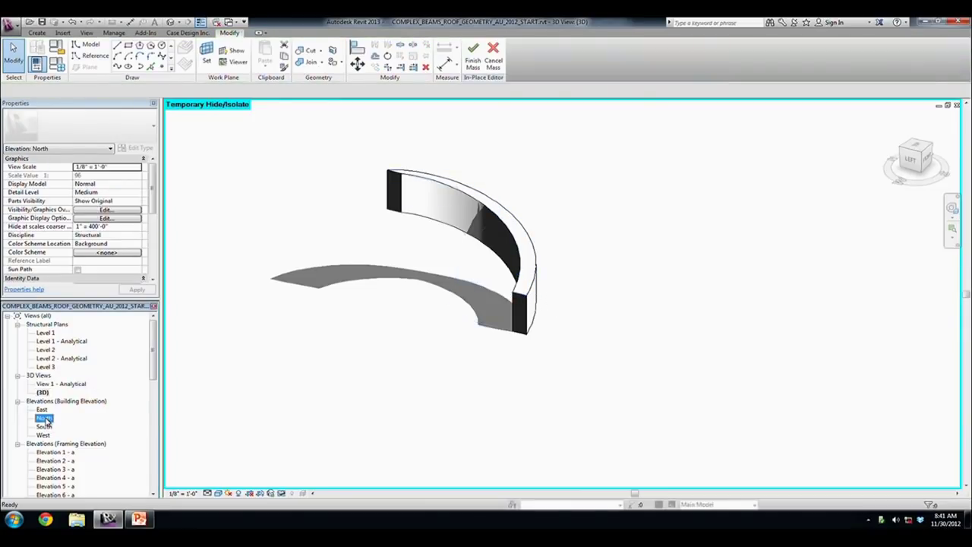
{"action": "mouse_move", "coordinate": [753, 223]}
{"action": "left_mouse_down"}
{"action": "mouse_move", "coordinate": [752, 113]}
{"action": "mouse_move", "coordinate": [754, 131]}
{"action": "left_mouse_up"}
{"action": "left_click", "coordinate": [743, 179]}
{"action": "type", "text": "7"}
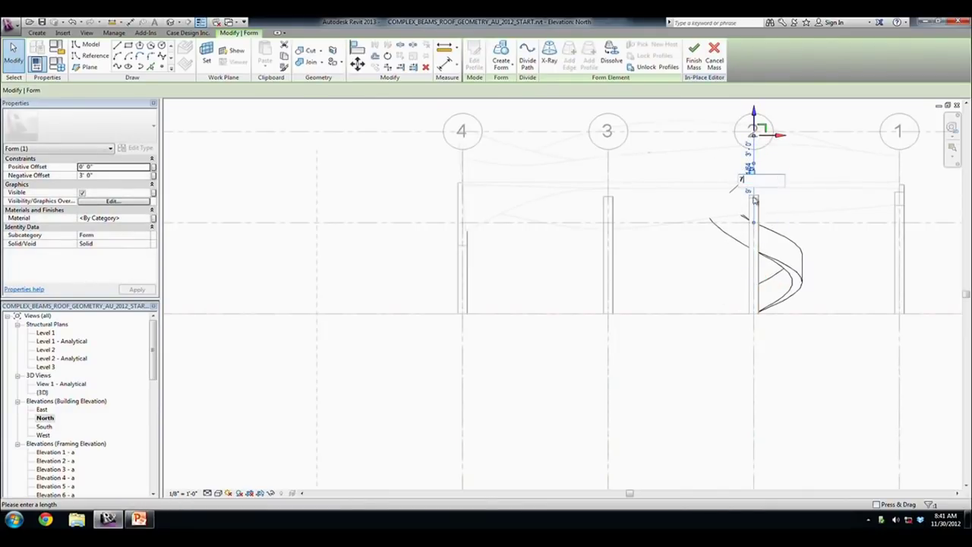
{"action": "key", "text": "Return"}
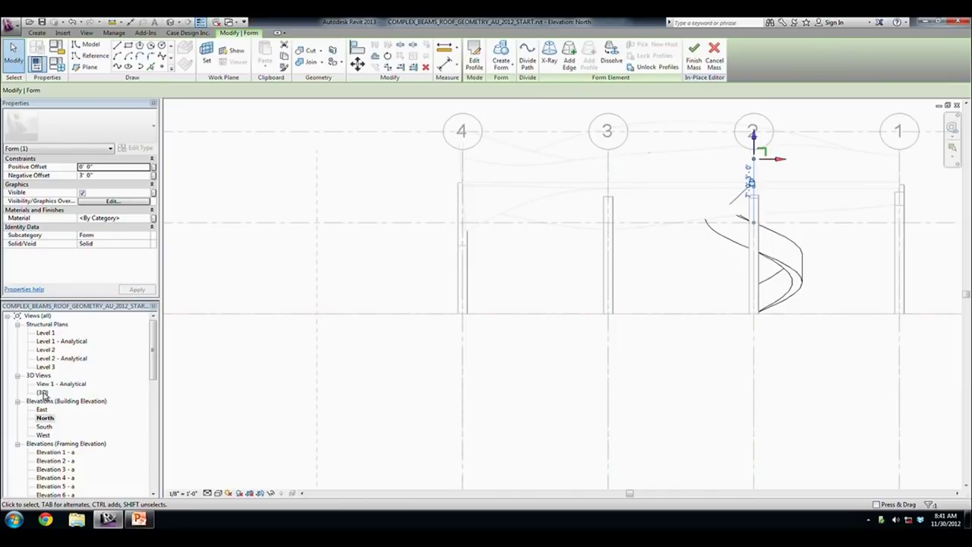
- Reset Temporary Hide/Isolate in the 3D view to show the full model
{"action": "double_click", "coordinate": [44, 393]}
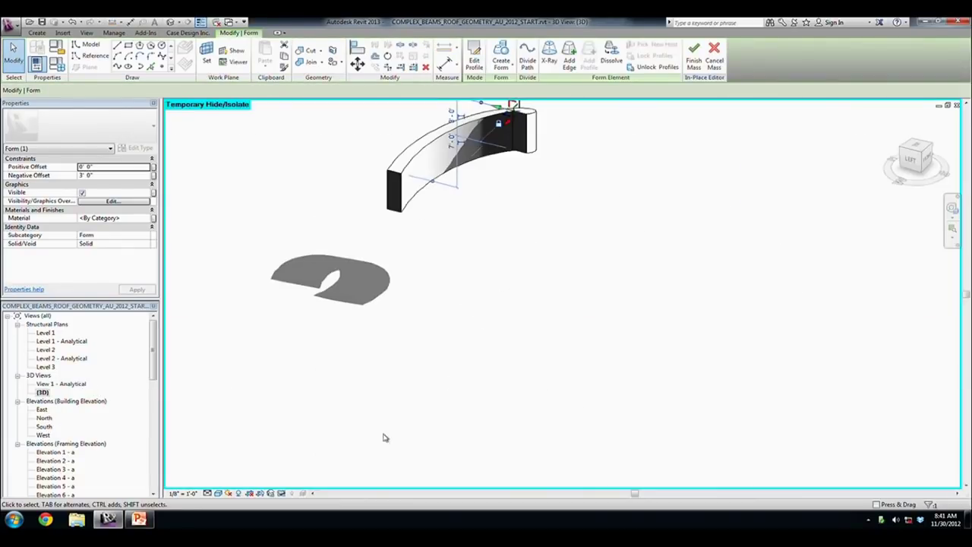
{"action": "left_click", "coordinate": [292, 493]}
{"action": "left_click", "coordinate": [322, 480]}
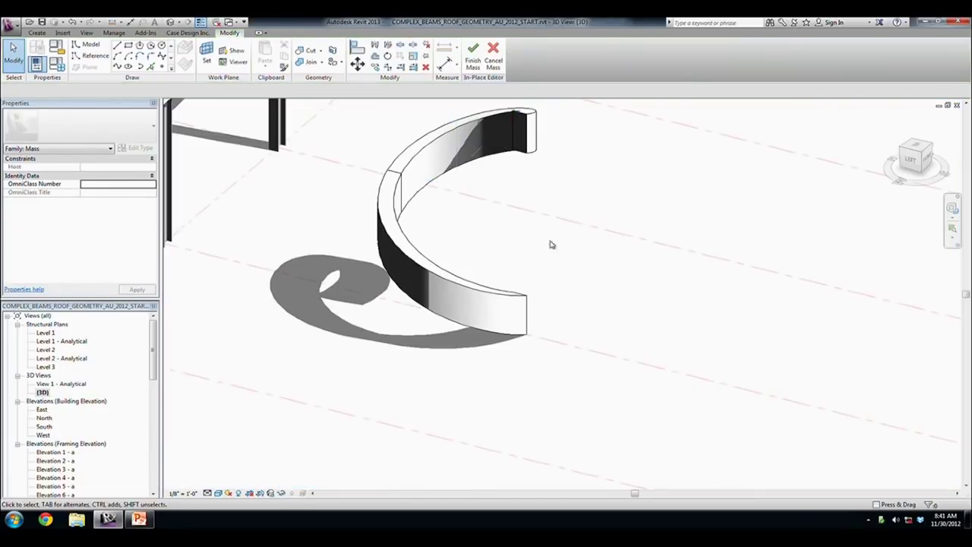
{"action": "mouse_move", "coordinate": [530, 263]}
{"action": "middle_mouse_down", "text": "shift"}
{"action": "mouse_move", "coordinate": [525, 278]}
{"action": "mouse_move", "coordinate": [566, 161]}
{"action": "middle_mouse_up", "text": "shift"}
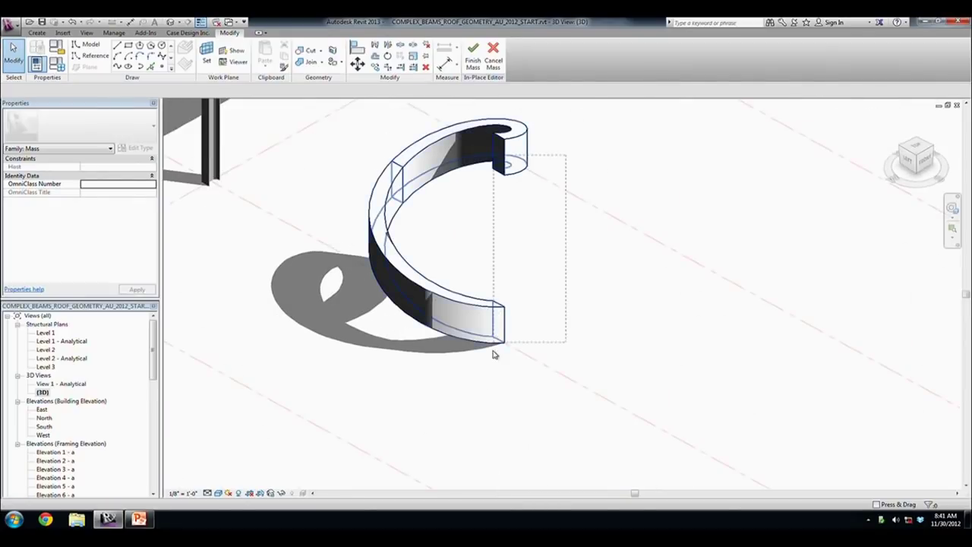
- Copy the spiral form 14'-0" up, stacking it on top of the original
{"action": "left_click", "coordinate": [495, 349]}
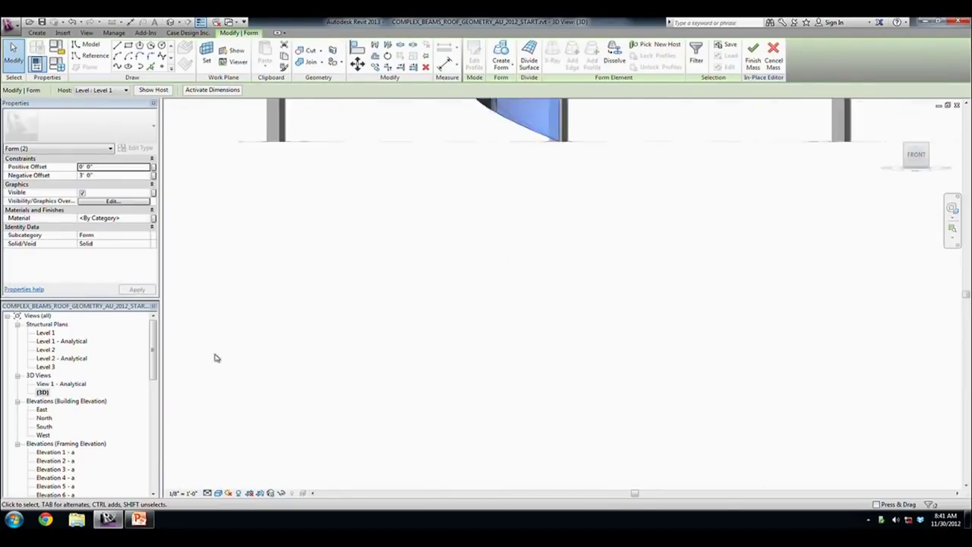
{"action": "left_click", "coordinate": [375, 66]}
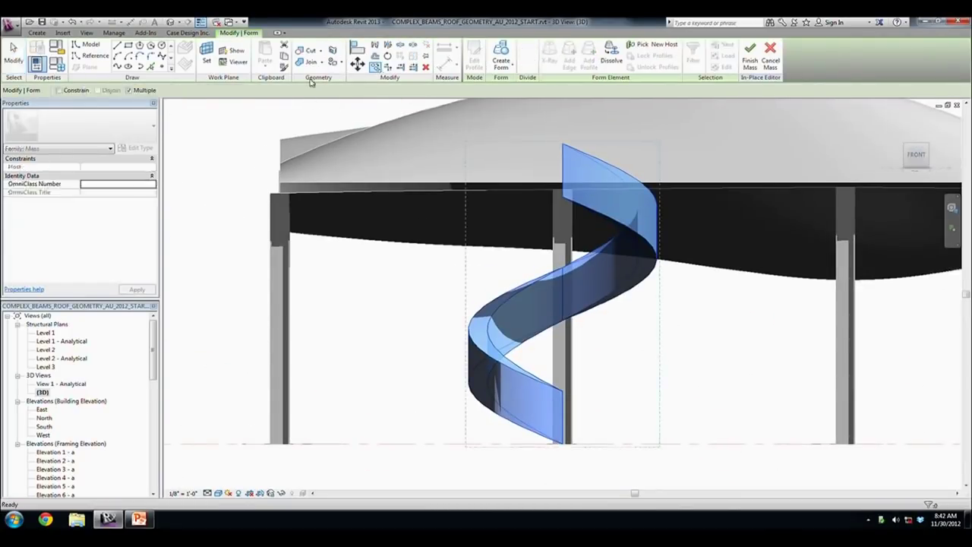
{"action": "left_click", "coordinate": [563, 392]}
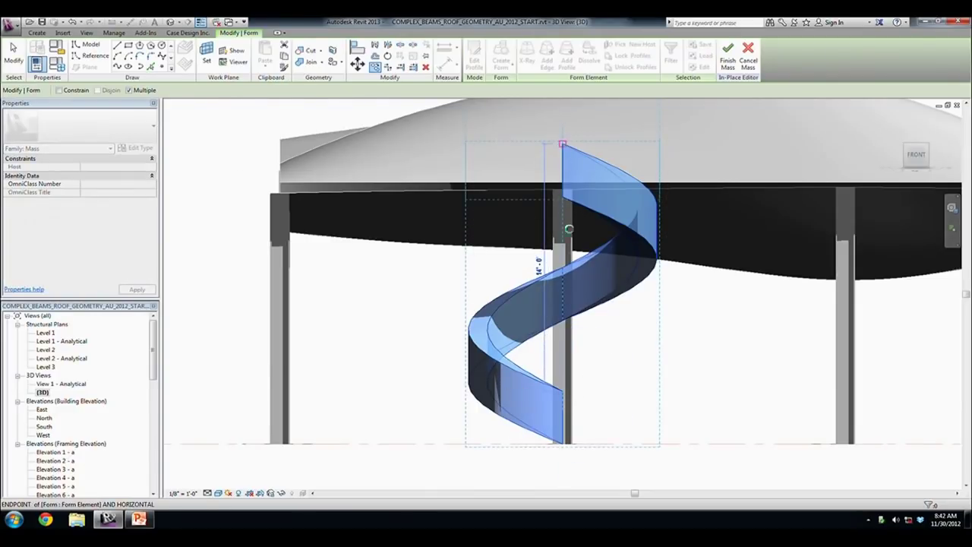
{"action": "left_click", "coordinate": [494, 278]}
{"action": "key", "text": "Escape"}
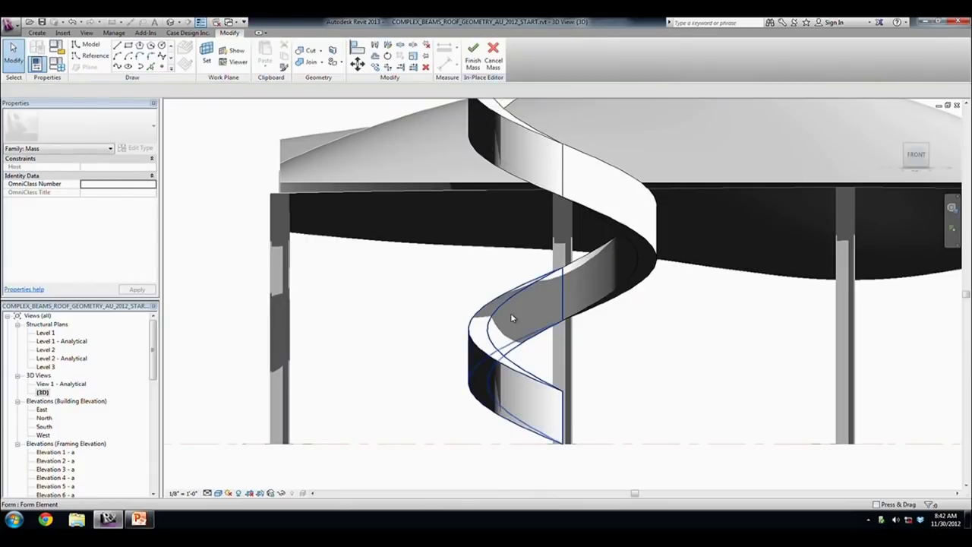
{"action": "left_click", "coordinate": [472, 307]}
{"action": "mouse_move", "coordinate": [472, 306]}
{"action": "middle_mouse_down", "text": "shift"}
{"action": "mouse_move", "coordinate": [668, 427]}
{"action": "mouse_move", "coordinate": [722, 395]}
{"action": "mouse_move", "coordinate": [714, 369]}
{"action": "mouse_move", "coordinate": [226, 372]}
{"action": "mouse_move", "coordinate": [501, 312]}
{"action": "mouse_move", "coordinate": [303, 397]}
{"action": "mouse_move", "coordinate": [788, 342]}
{"action": "middle_mouse_up", "text": "shift"}
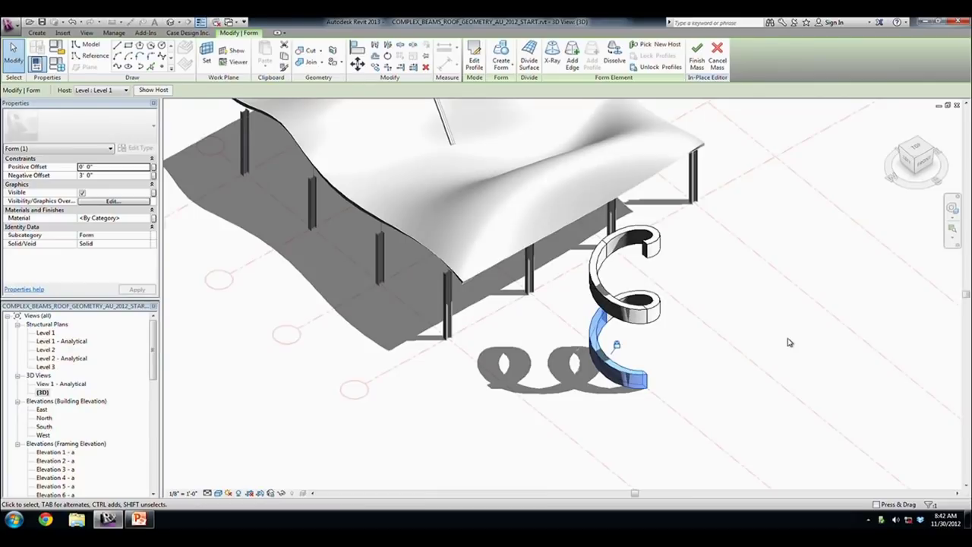
- Deselect the spiral, zoom in on the helix, and switch to Spline Through Points
{"action": "left_click", "coordinate": [788, 342]}
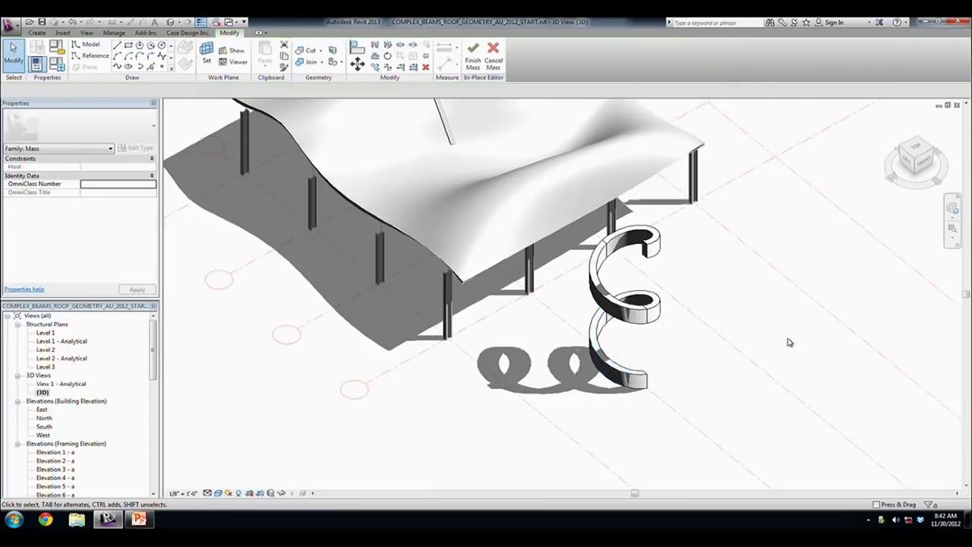
{"action": "scroll", "coordinate": [649, 387], "scroll_direction": "up", "scroll_amount": 5}
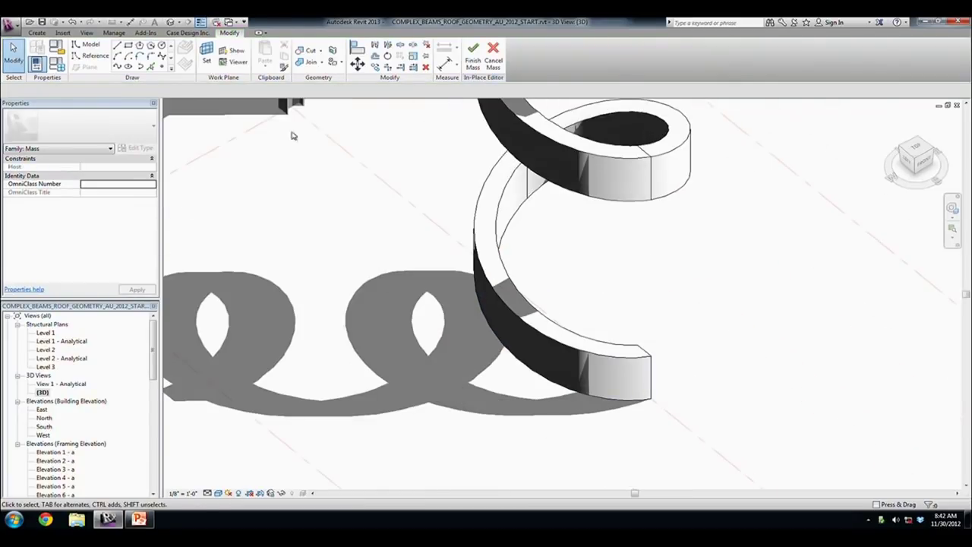
{"action": "left_click", "coordinate": [120, 67]}
- Place points on the helix edge and move the first to the curve end with parameter 1
{"action": "left_click", "coordinate": [605, 359]}
{"action": "left_click", "coordinate": [575, 349]}
{"action": "key", "text": "Escape"}
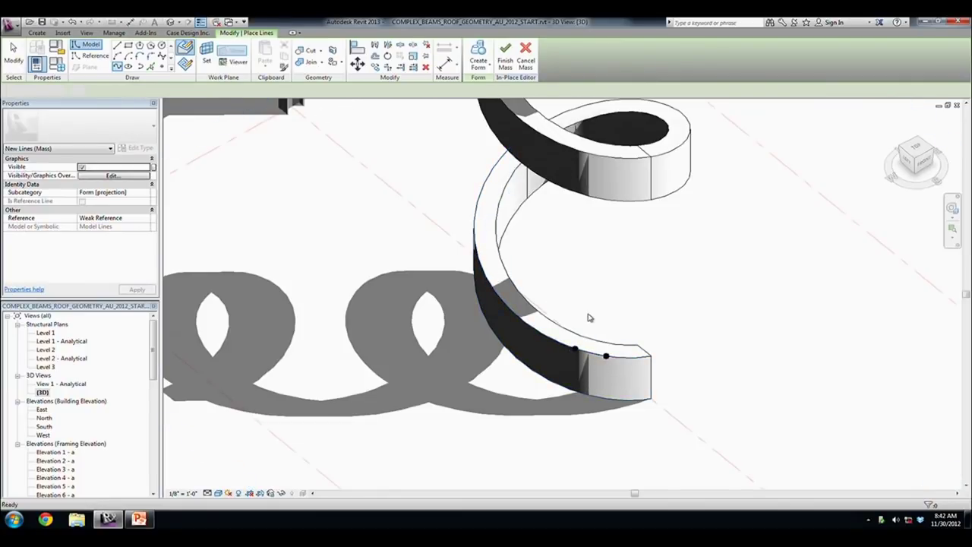
{"action": "left_click", "coordinate": [605, 355]}
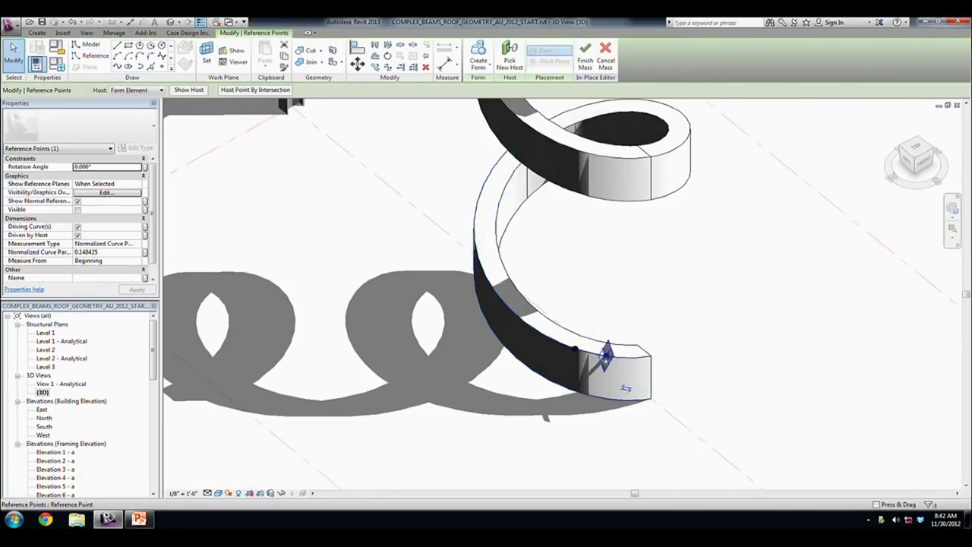
{"action": "left_click_drag", "start_coordinate": [605, 359], "coordinate": [645, 357]}
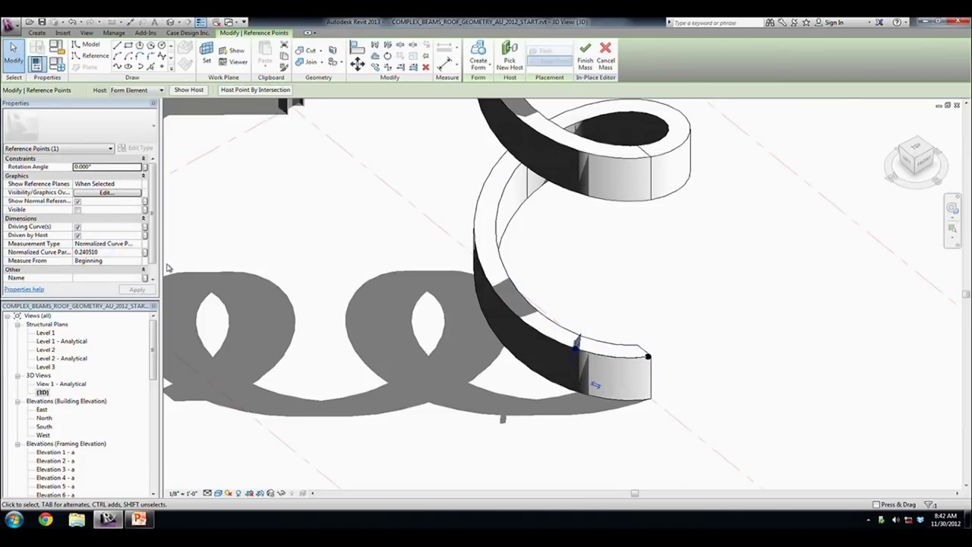
{"action": "left_click", "coordinate": [117, 253]}
{"action": "type", "text": "1"}
{"action": "key", "text": "Return"}
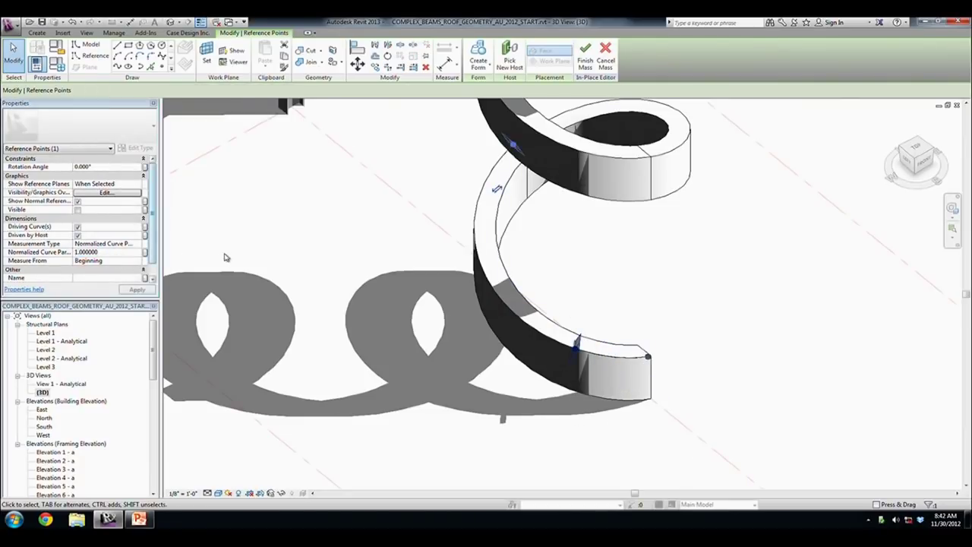
- Place a reference point on the spiral curve and set its normalized curve parameter to 1
{"action": "middle_click_drag", "start_coordinate": [545, 278], "coordinate": [777, 250], "text": "shift"}
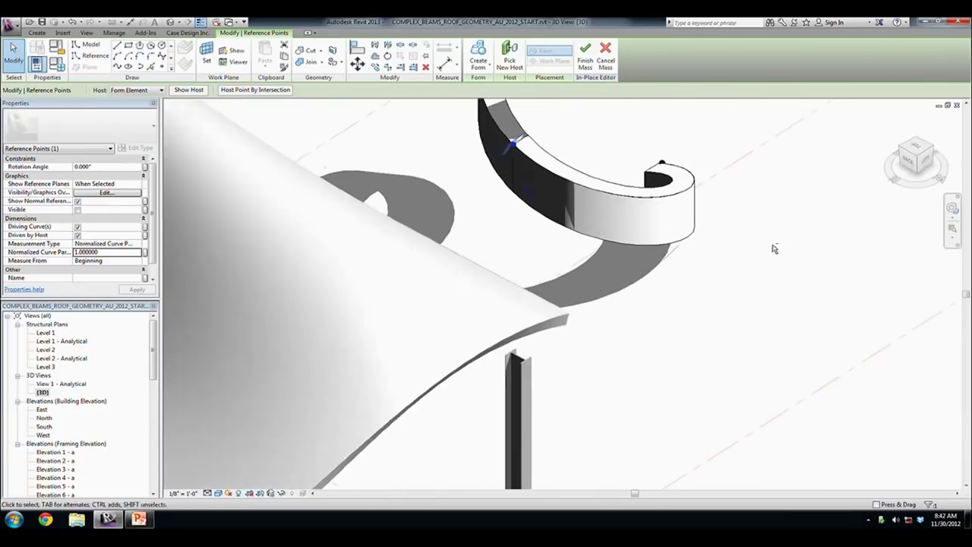
{"action": "left_click", "coordinate": [117, 66]}
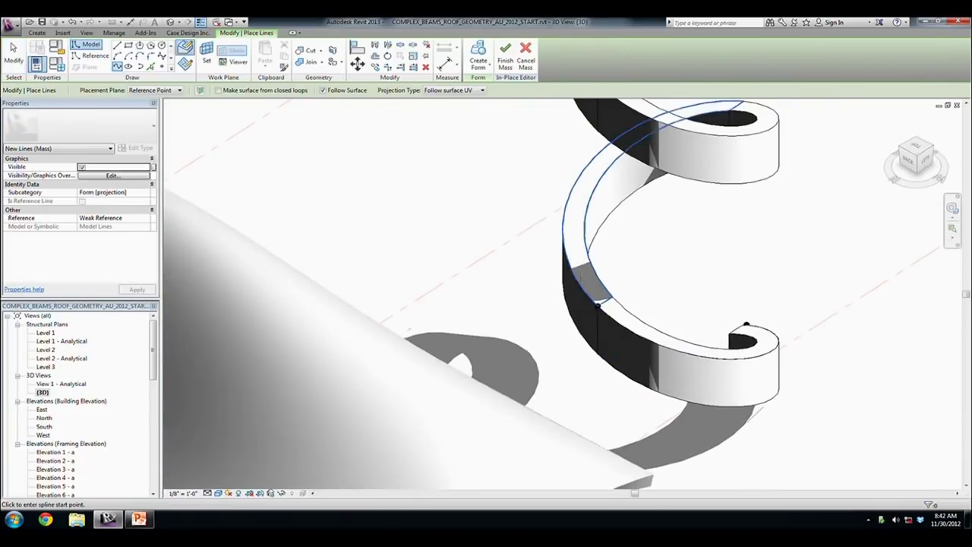
{"action": "left_click", "coordinate": [586, 296]}
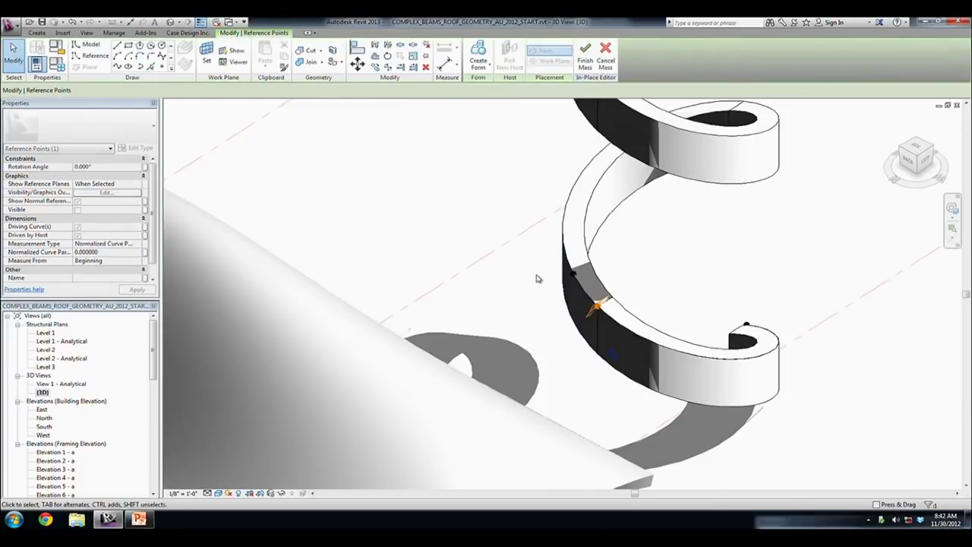
{"action": "left_click", "coordinate": [532, 273]}
{"action": "left_click", "coordinate": [576, 272]}
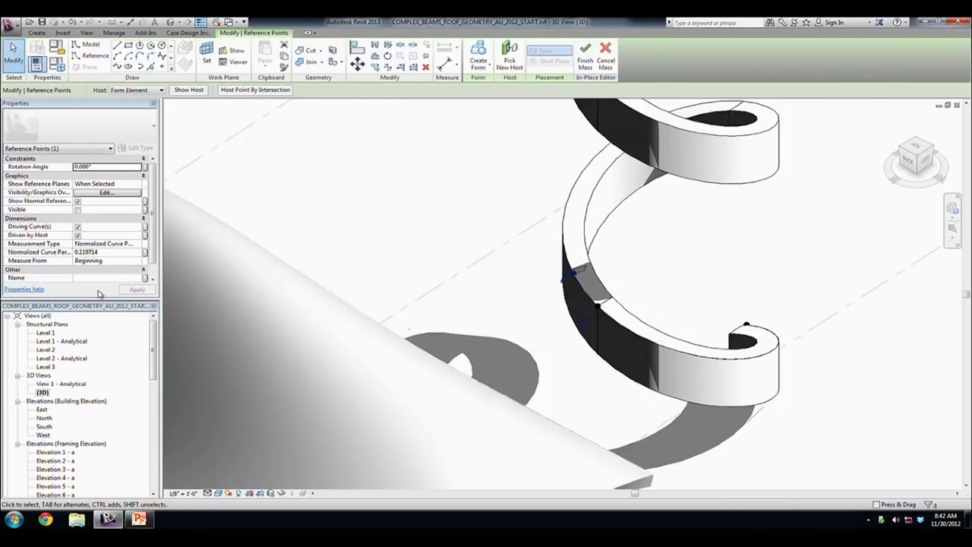
{"action": "left_click", "coordinate": [107, 251]}
{"action": "type", "text": "1"}
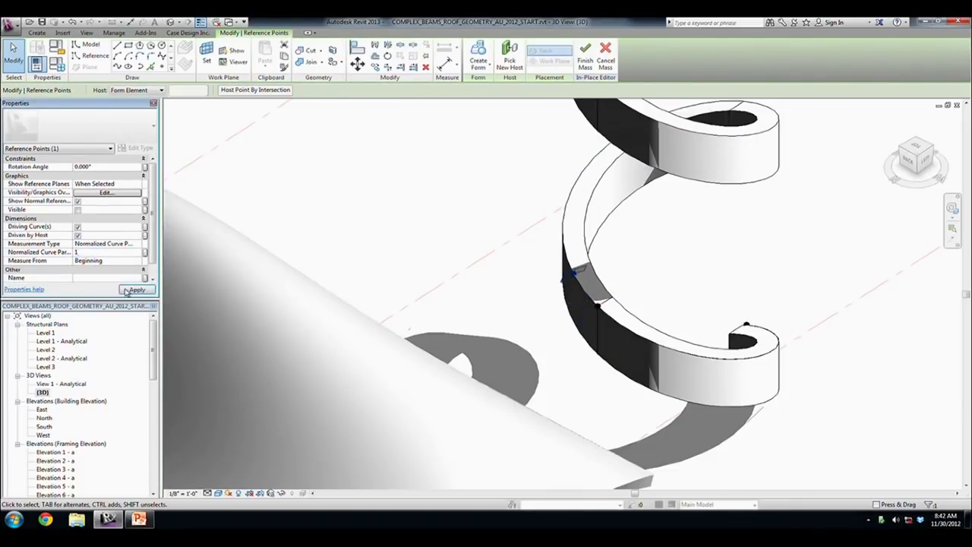
{"action": "key", "text": "Escape"}
- Temporarily isolate the selected spiral curve lines in the 3D view
{"action": "left_click", "coordinate": [584, 289]}
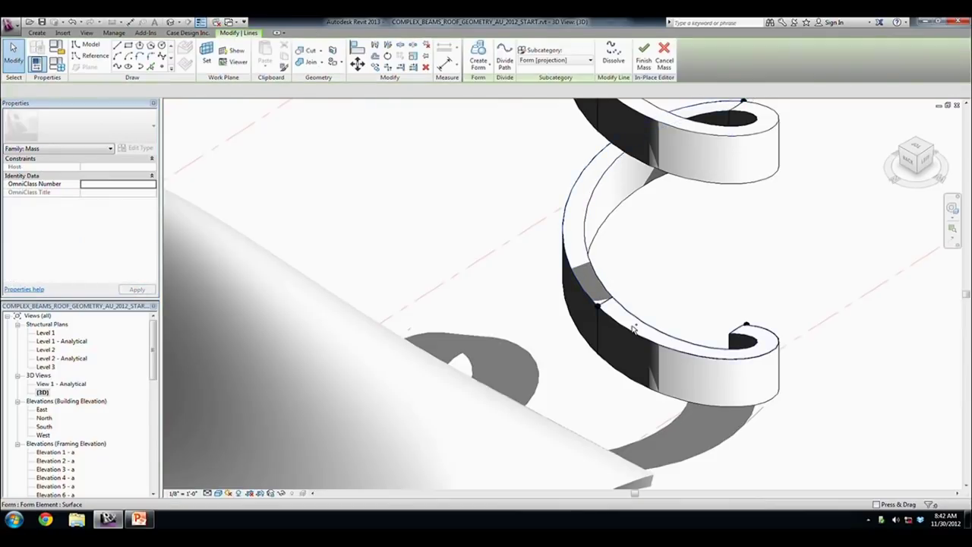
{"action": "left_click", "coordinate": [279, 493]}
{"action": "left_click", "coordinate": [302, 464]}
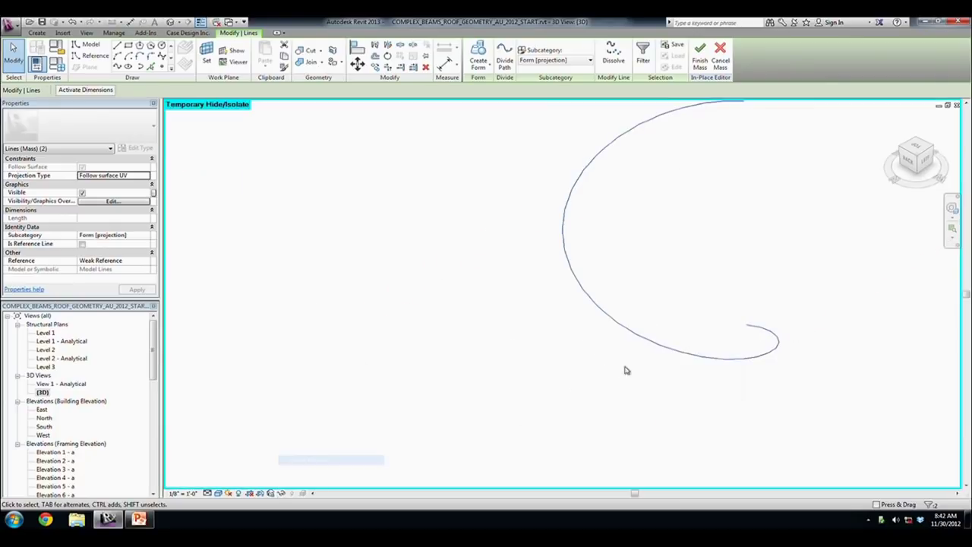
{"action": "middle_click_drag", "start_coordinate": [642, 358], "coordinate": [363, 312], "text": "shift"}
{"action": "mouse_move", "coordinate": [546, 276]}
{"action": "middle_mouse_down", "text": "shift"}
{"action": "mouse_move", "coordinate": [466, 220]}
{"action": "mouse_move", "coordinate": [572, 351]}
{"action": "mouse_move", "coordinate": [694, 284]}
{"action": "middle_mouse_up", "text": "shift"}
{"action": "left_click", "coordinate": [917, 149]}
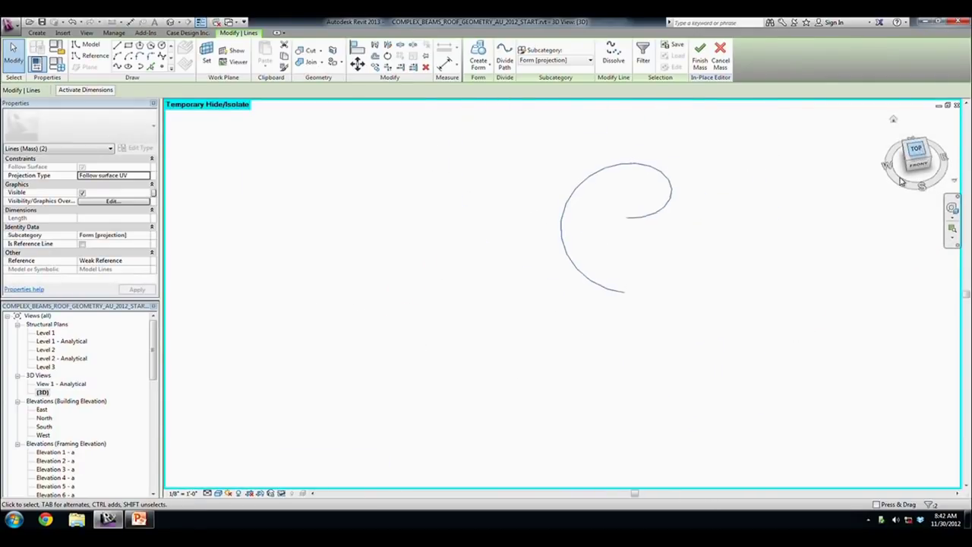
{"action": "mouse_move", "coordinate": [689, 445]}
{"action": "middle_mouse_down", "text": "shift"}
{"action": "mouse_move", "coordinate": [740, 197]}
{"action": "mouse_move", "coordinate": [749, 338]}
{"action": "mouse_move", "coordinate": [652, 312]}
{"action": "mouse_move", "coordinate": [638, 321]}
{"action": "mouse_move", "coordinate": [781, 303]}
{"action": "mouse_move", "coordinate": [447, 284]}
{"action": "mouse_move", "coordinate": [360, 307]}
{"action": "mouse_move", "coordinate": [712, 347]}
{"action": "middle_mouse_up", "text": "shift"}
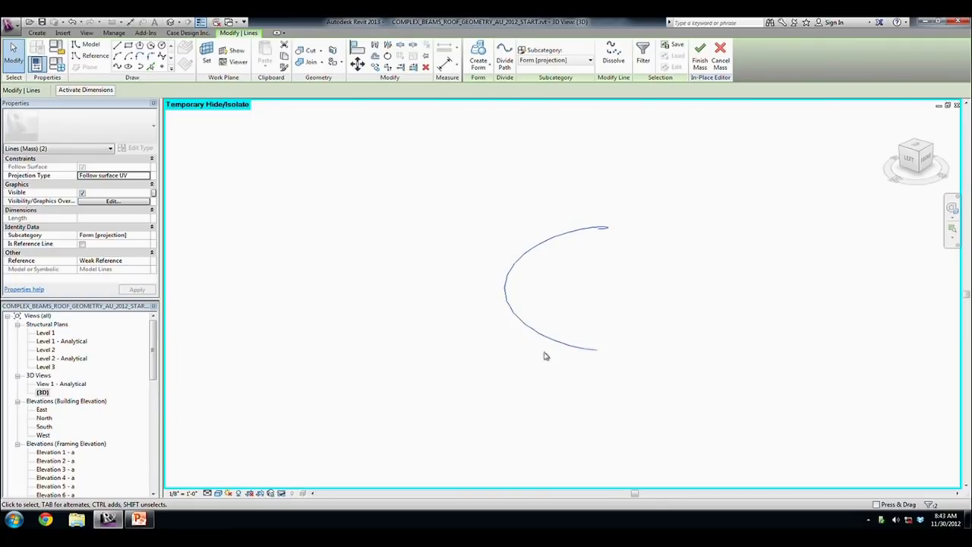
{"action": "left_click", "coordinate": [49, 339]}
{"action": "double_click", "coordinate": [46, 333]}
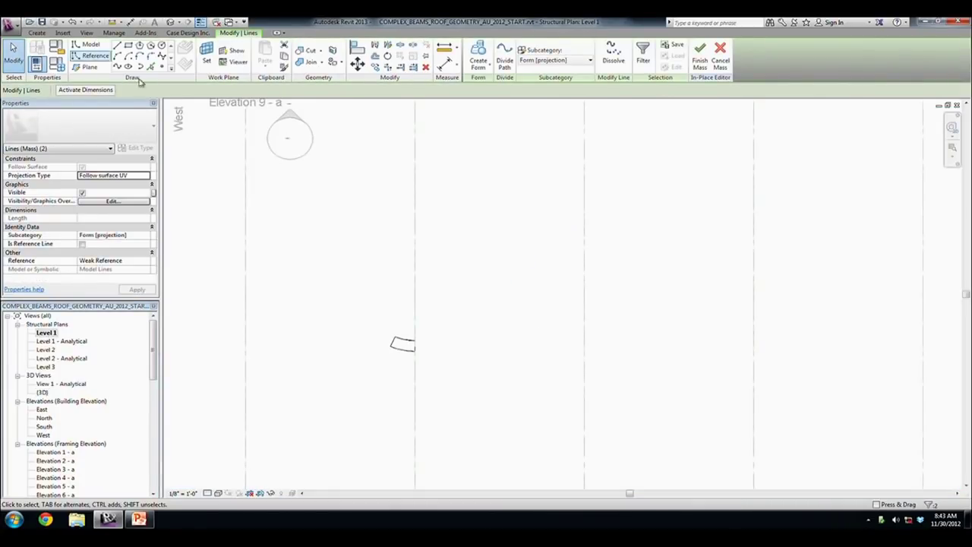
- Finish editing the in-place mass and start a new stair
{"action": "left_click", "coordinate": [700, 57]}
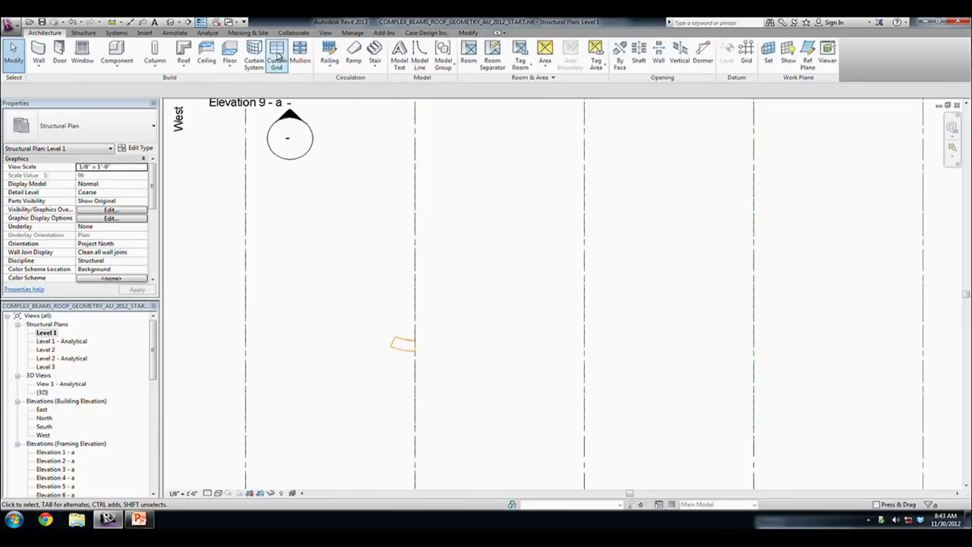
{"action": "left_click", "coordinate": [378, 66]}
{"action": "left_click", "coordinate": [397, 82]}
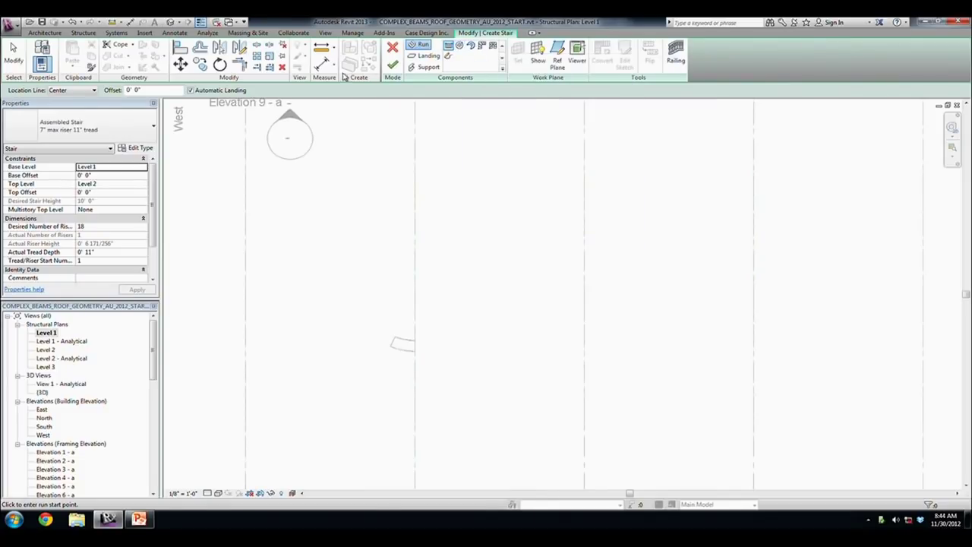
- Cancel the stair, confirm deleting the empty stair, and reopen the {3D} view
{"action": "left_click", "coordinate": [393, 65]}
{"action": "left_click", "coordinate": [515, 276]}
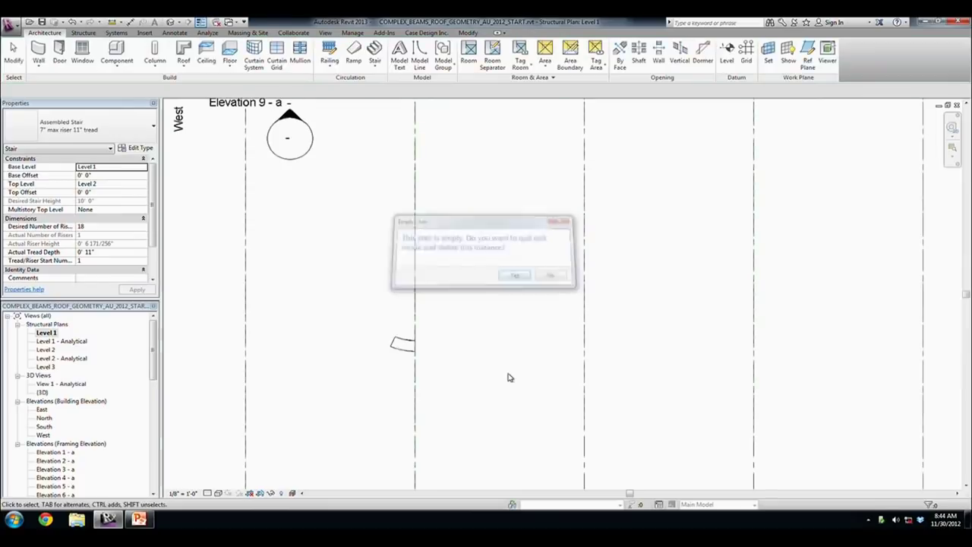
{"action": "left_click", "coordinate": [44, 392]}
{"action": "double_click", "coordinate": [44, 392]}
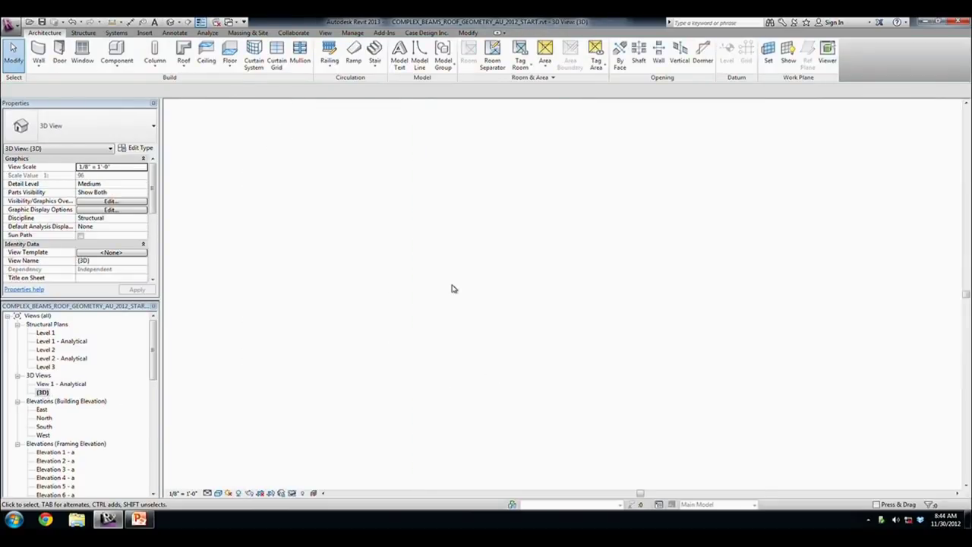
- Reset Temporary Hide/Isolate, review the spiral mass beside the roof, then close the 3D view
{"action": "scroll", "coordinate": [403, 326], "scroll_direction": "down", "scroll_amount": 5}
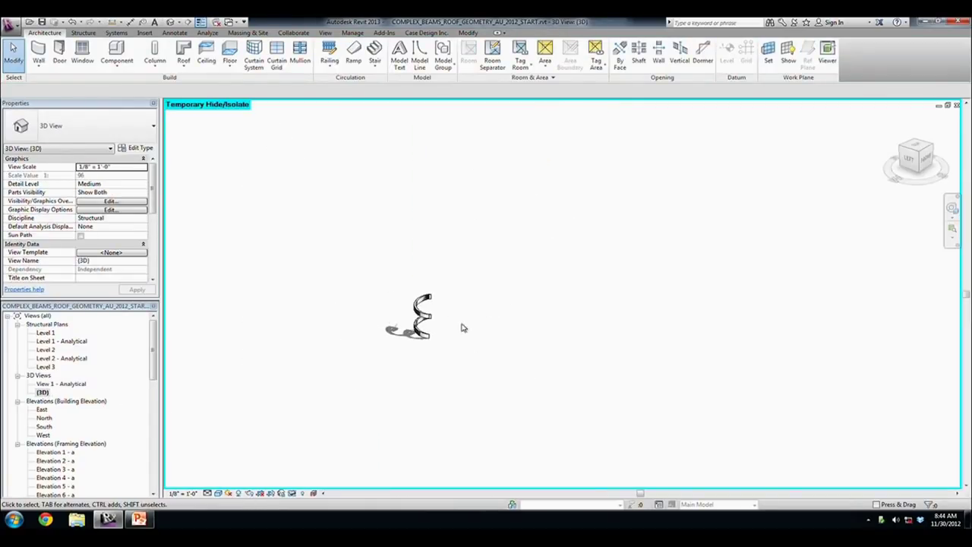
{"action": "left_click", "coordinate": [293, 493]}
{"action": "left_click", "coordinate": [341, 482]}
{"action": "mouse_move", "coordinate": [502, 346]}
{"action": "middle_mouse_down", "text": "shift"}
{"action": "mouse_move", "coordinate": [666, 319]}
{"action": "mouse_move", "coordinate": [623, 347]}
{"action": "mouse_move", "coordinate": [382, 364]}
{"action": "middle_mouse_up", "text": "shift"}
{"action": "scroll", "coordinate": [693, 257], "scroll_direction": "up", "scroll_amount": 3}
{"action": "scroll", "coordinate": [693, 257], "scroll_direction": "up", "scroll_amount": 2}
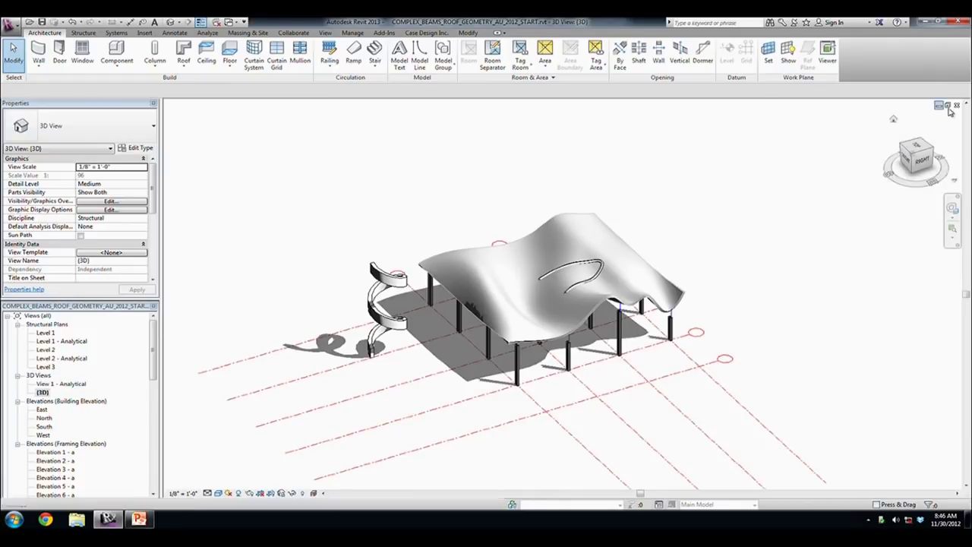
{"action": "left_click", "coordinate": [956, 106]}
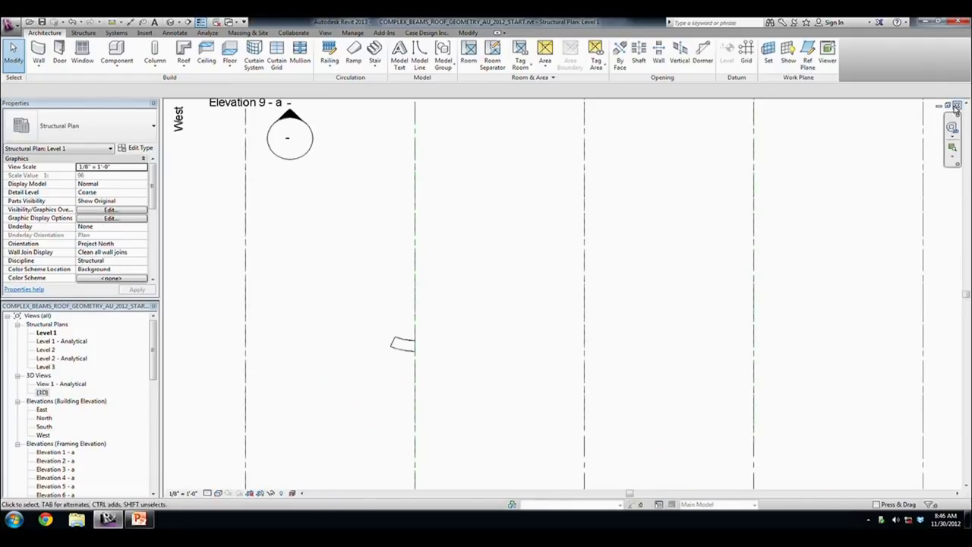
- Close the COMPLEX_BEAMS project without saving and open headforrevit_START from Recent Files
{"action": "left_click", "coordinate": [956, 106]}
{"action": "left_click", "coordinate": [956, 105]}
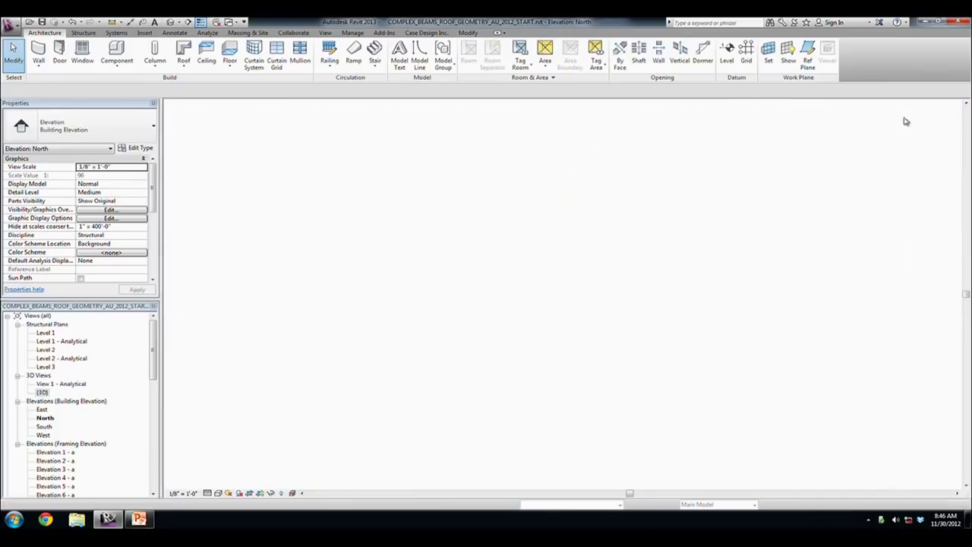
{"action": "left_click", "coordinate": [957, 106]}
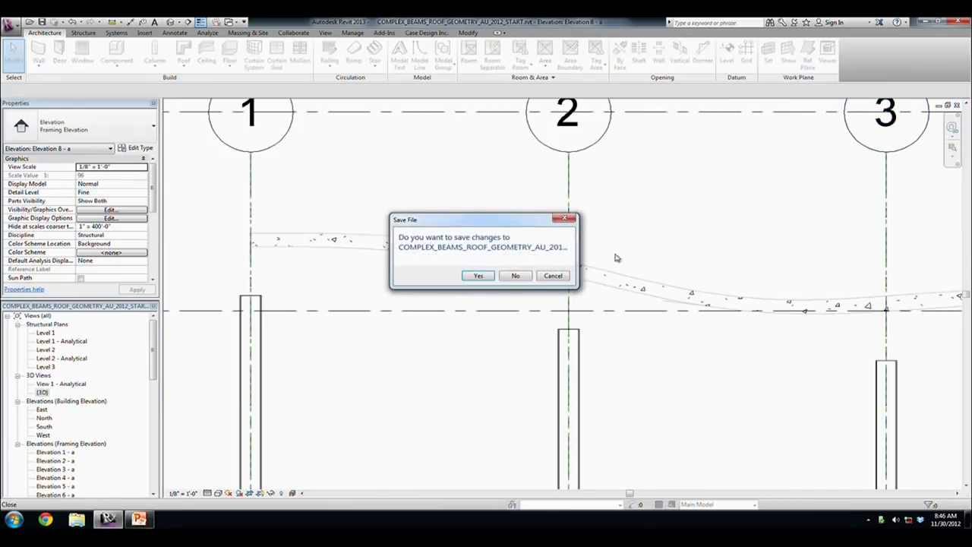
{"action": "left_click", "coordinate": [516, 277]}
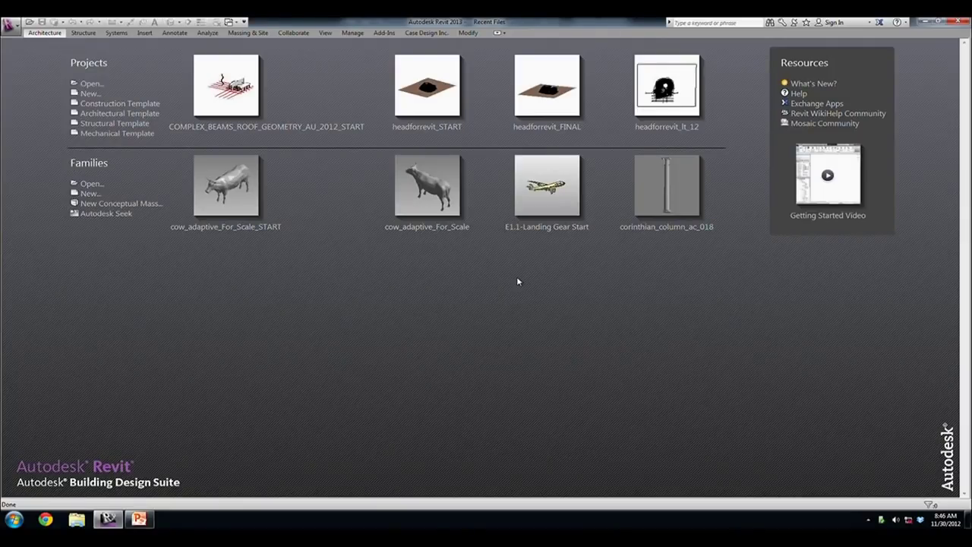
{"action": "left_click", "coordinate": [439, 84]}
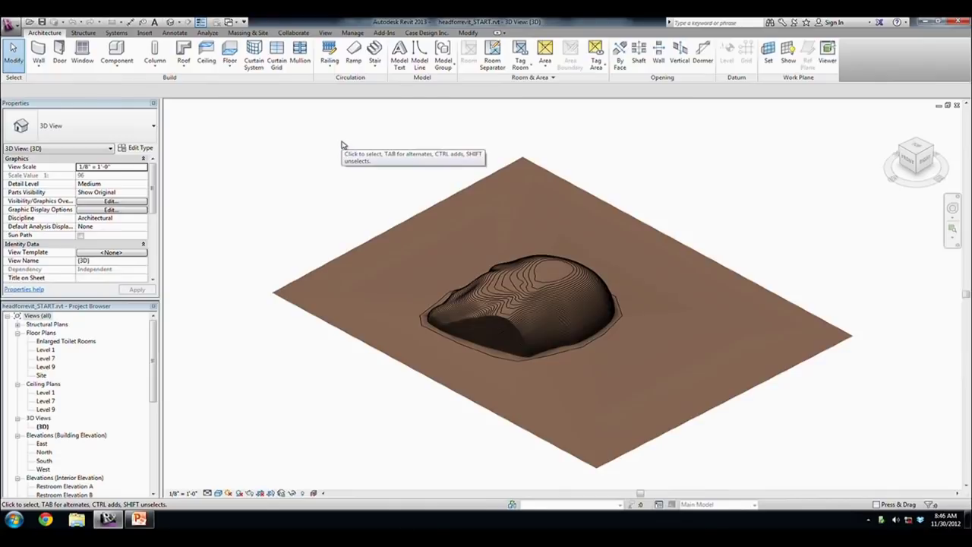
{"action": "mouse_move", "coordinate": [295, 197]}
{"action": "middle_mouse_down", "text": "shift"}
{"action": "mouse_move", "coordinate": [565, 390]}
{"action": "mouse_move", "coordinate": [497, 294]}
{"action": "middle_mouse_up", "text": "shift"}
{"action": "scroll", "coordinate": [524, 334], "scroll_direction": "up", "scroll_amount": 5}
{"action": "mouse_move", "coordinate": [524, 334]}
{"action": "middle_mouse_down", "text": "shift"}
{"action": "mouse_move", "coordinate": [479, 278]}
{"action": "mouse_move", "coordinate": [454, 275]}
{"action": "mouse_move", "coordinate": [601, 393]}
{"action": "mouse_move", "coordinate": [672, 415]}
{"action": "middle_mouse_up", "text": "shift"}
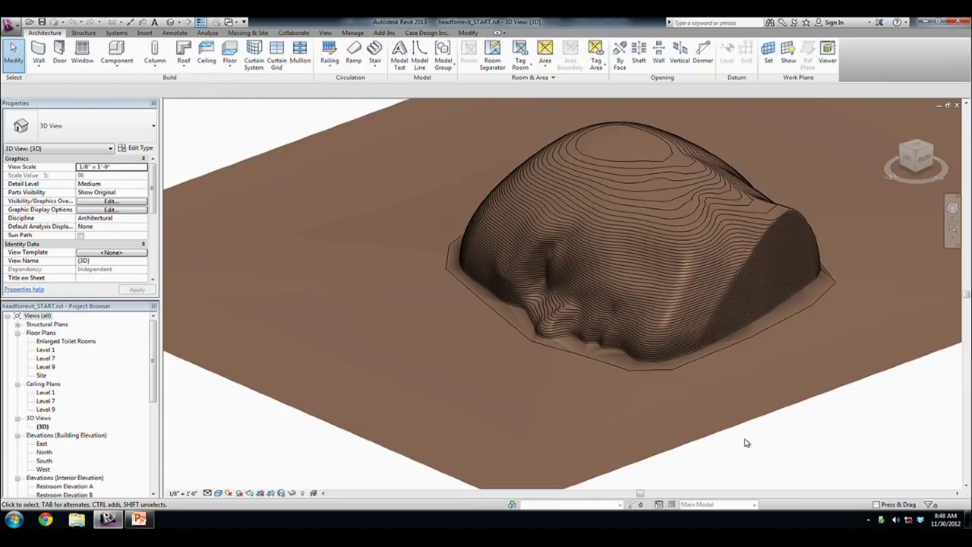
{"action": "scroll", "coordinate": [745, 433], "scroll_direction": "down", "scroll_amount": 3}
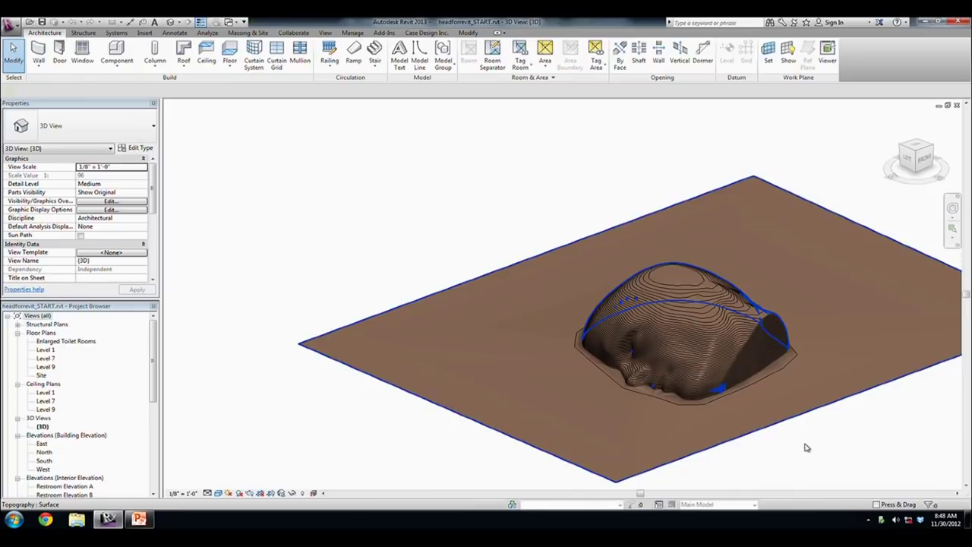
- Enable Section Box under Extents in the 3D view's properties, select the box, then open the Site plan
{"action": "left_click", "coordinate": [803, 438]}
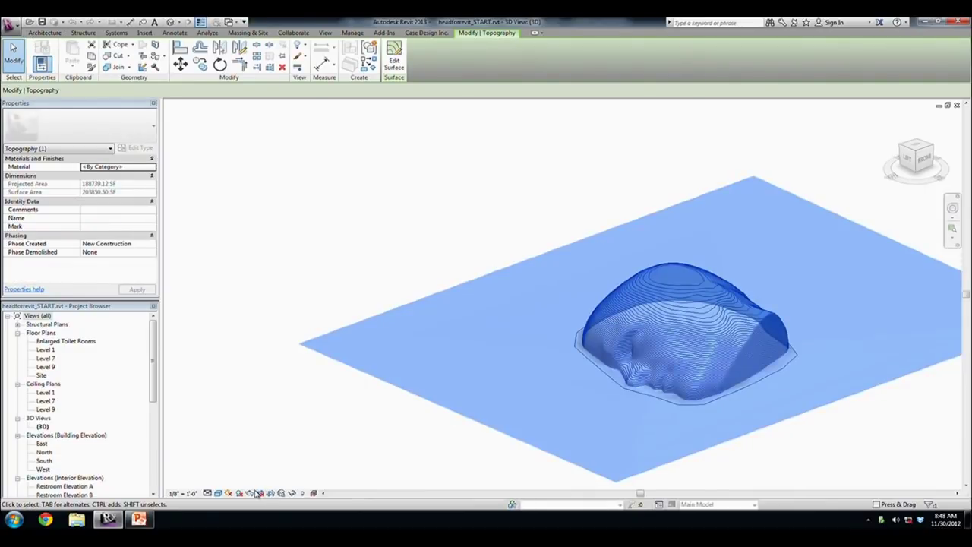
{"action": "left_click", "coordinate": [207, 278]}
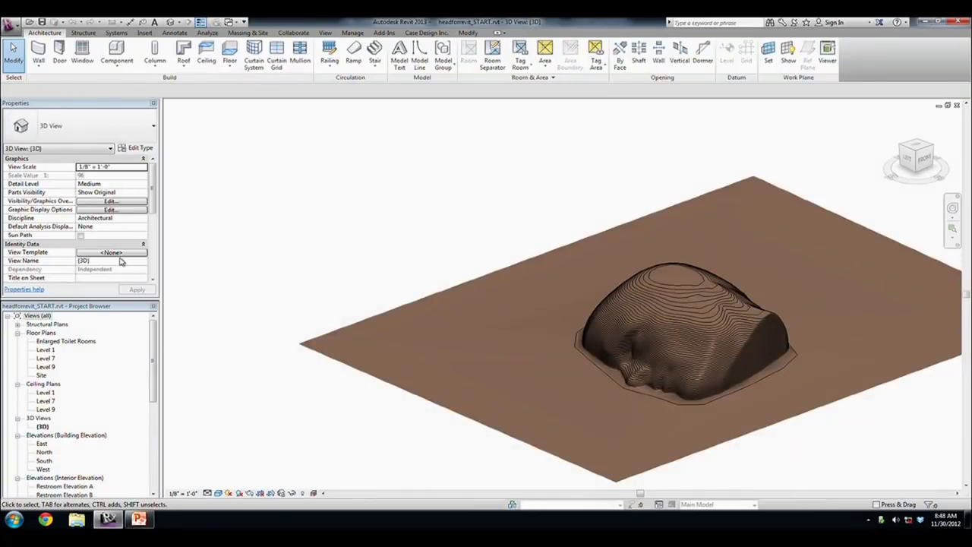
{"action": "scroll", "coordinate": [89, 236], "scroll_direction": "down", "scroll_amount": 5}
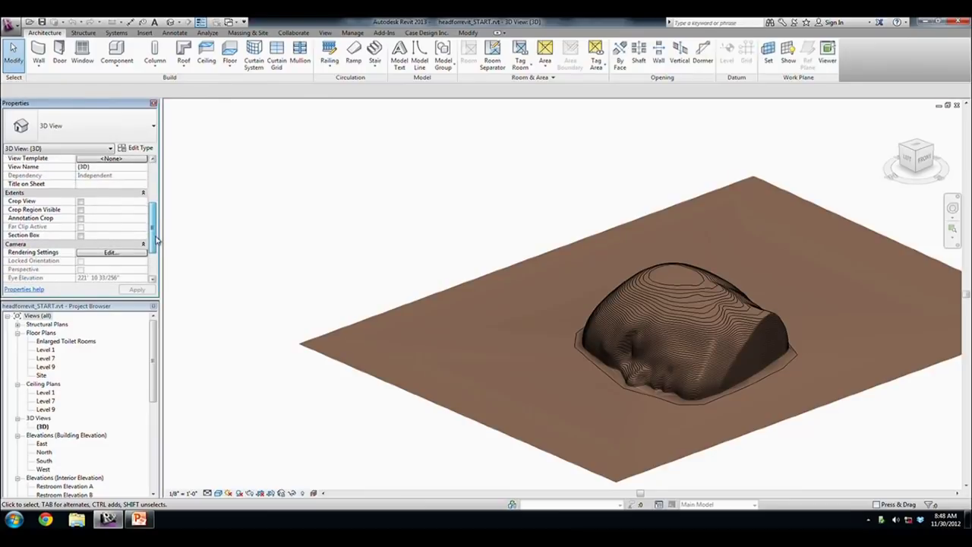
{"action": "left_click", "coordinate": [82, 236]}
{"action": "scroll", "coordinate": [220, 254], "scroll_direction": "down", "scroll_amount": 3}
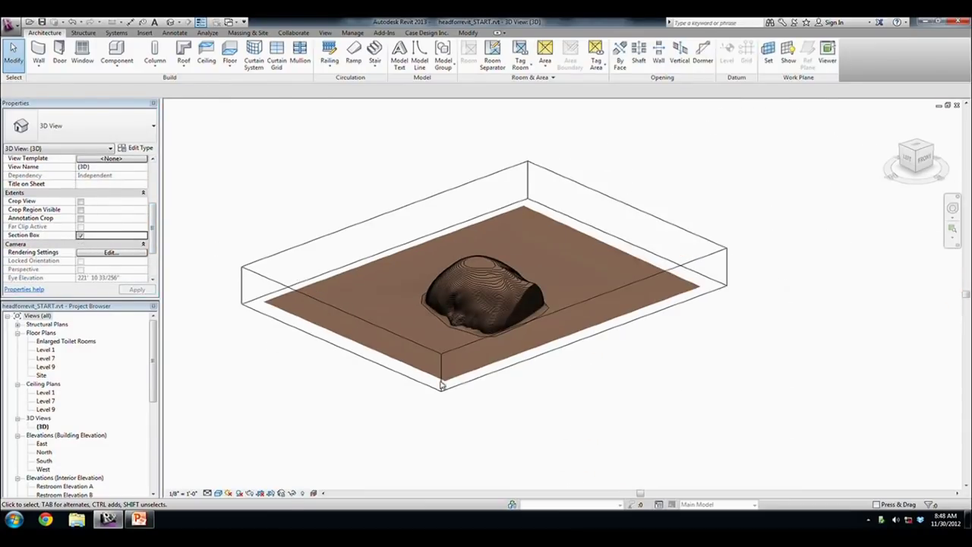
{"action": "left_click", "coordinate": [476, 380]}
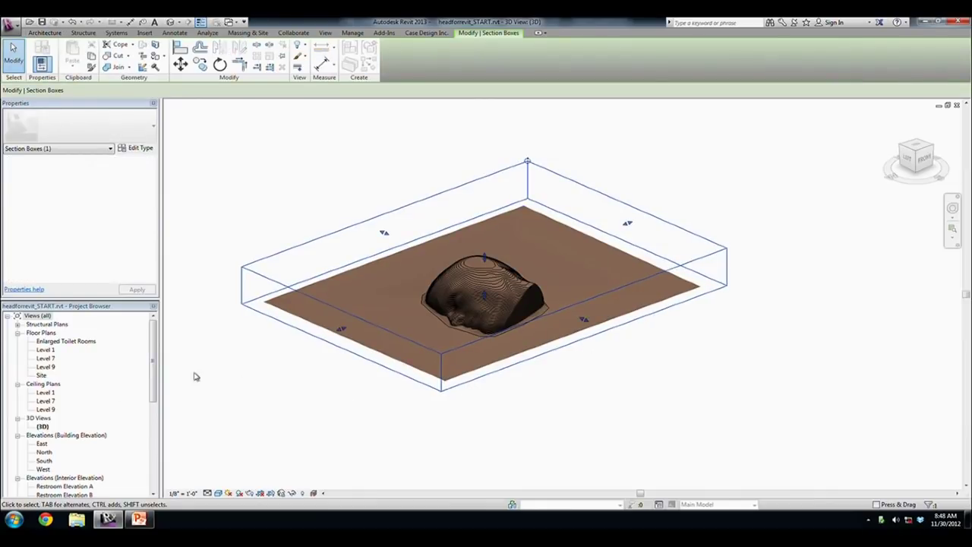
{"action": "double_click", "coordinate": [41, 375]}
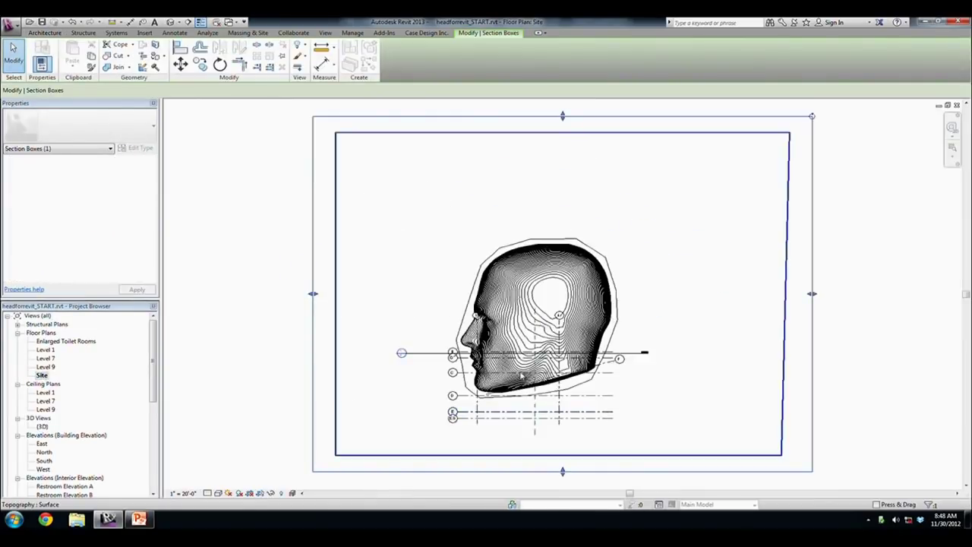
{"action": "scroll", "coordinate": [521, 375], "scroll_direction": "up", "scroll_amount": 5}
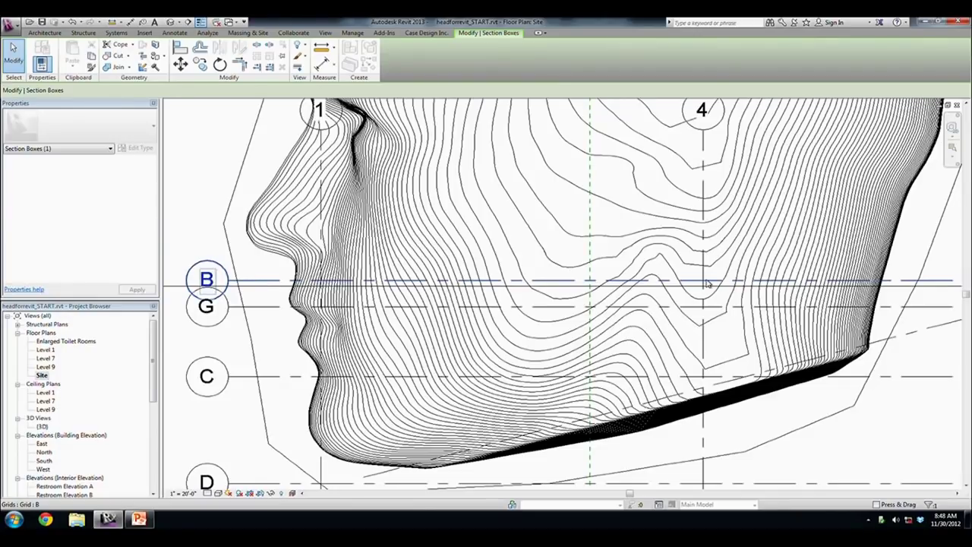
{"action": "middle_click_drag", "start_coordinate": [357, 350], "coordinate": [382, 326]}
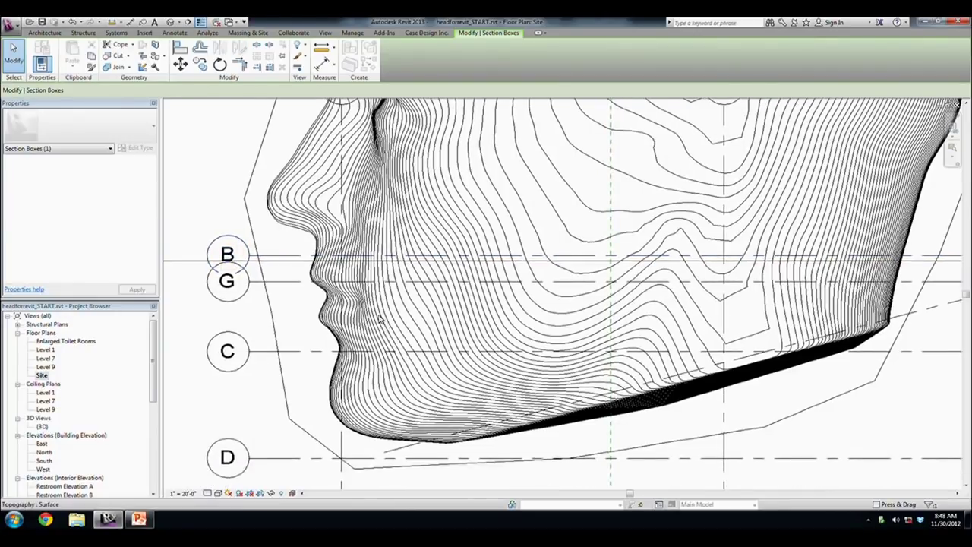
{"action": "middle_click_drag", "start_coordinate": [306, 337], "coordinate": [298, 335]}
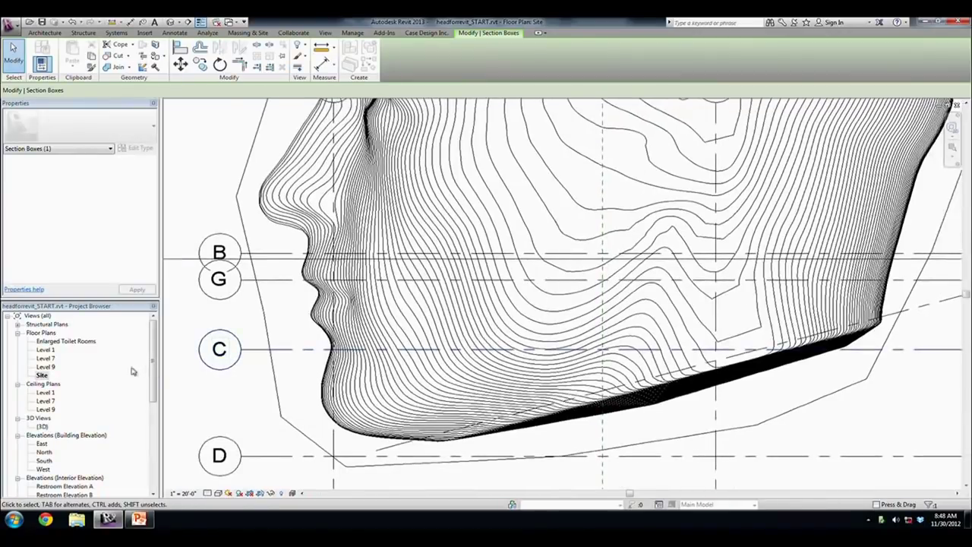
{"action": "scroll", "coordinate": [233, 378], "scroll_direction": "down", "scroll_amount": 2}
{"action": "double_click", "coordinate": [41, 426]}
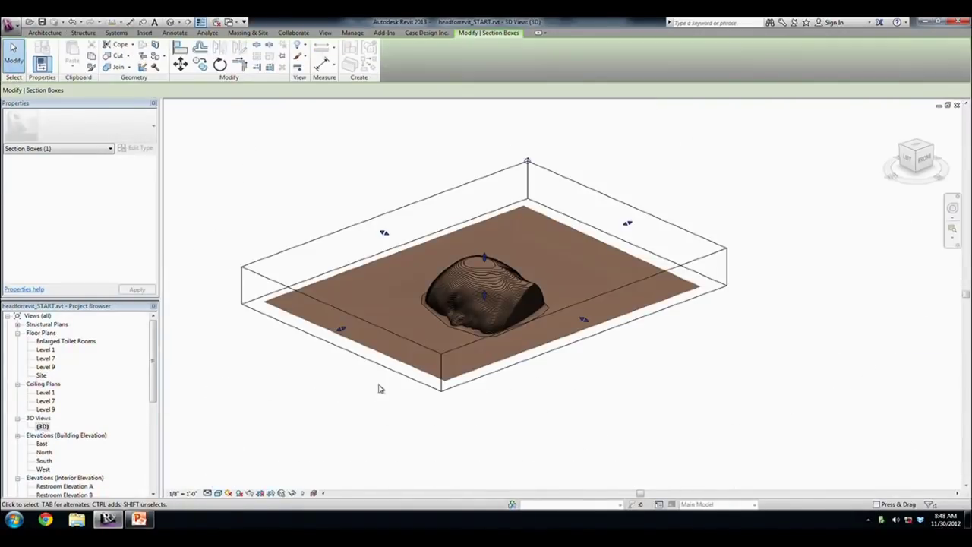
- Pull the section box face inward to slice through the middle of the head
{"action": "scroll", "coordinate": [585, 325], "scroll_direction": "up", "scroll_amount": 3}
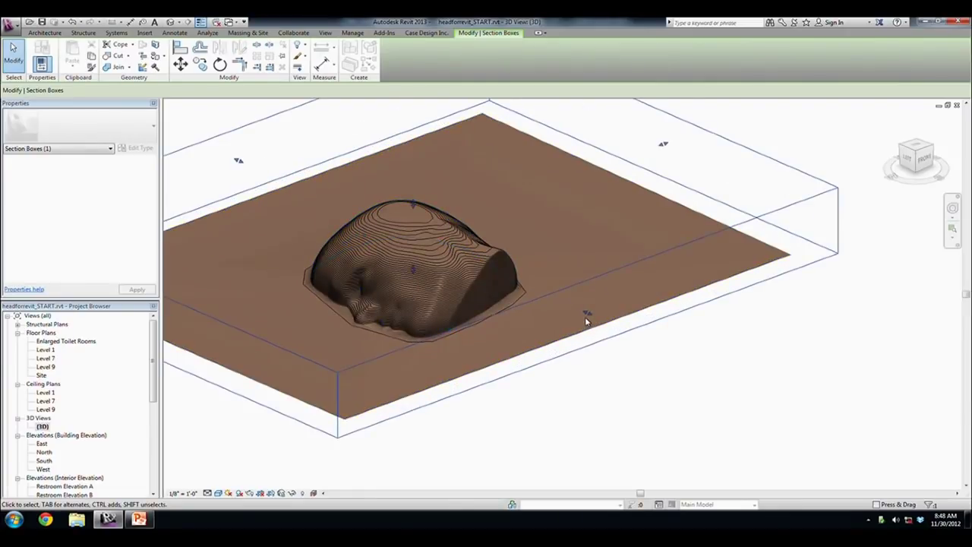
{"action": "mouse_move", "coordinate": [585, 313]}
{"action": "left_mouse_down"}
{"action": "mouse_move", "coordinate": [428, 272]}
{"action": "mouse_move", "coordinate": [716, 251]}
{"action": "left_mouse_up"}
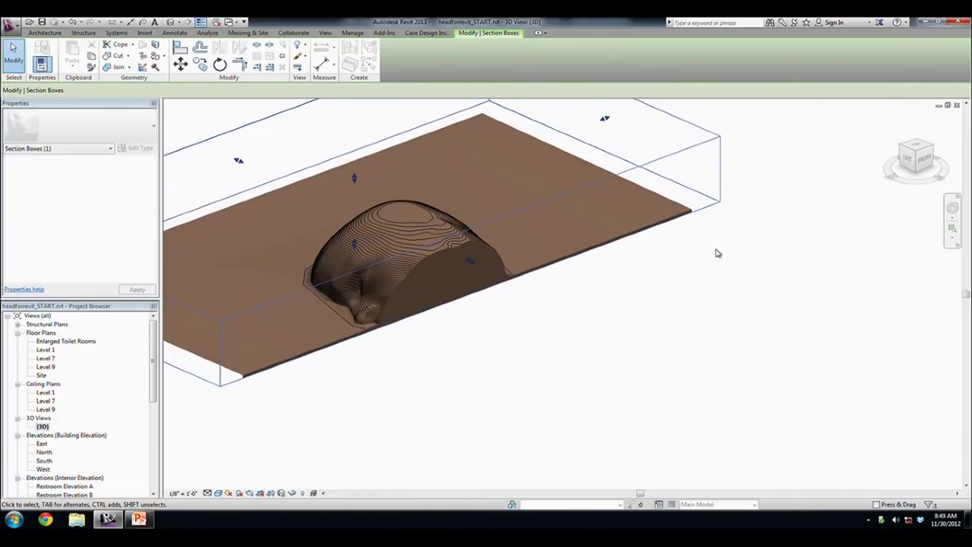
{"action": "double_click", "coordinate": [41, 375]}
{"action": "middle_click_drag", "start_coordinate": [406, 332], "coordinate": [369, 308]}
{"action": "scroll", "coordinate": [506, 332], "scroll_direction": "down", "scroll_amount": 2}
{"action": "key", "text": "Escape"}
- Inspect the cut in the Detail 0 section, then view the 3D terrain from FRONT
{"action": "double_click", "coordinate": [478, 312]}
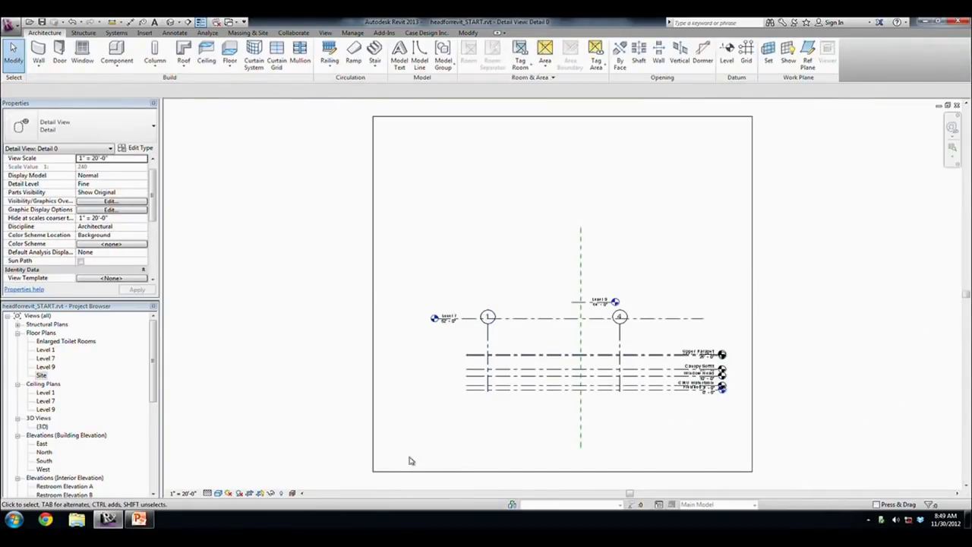
{"action": "double_click", "coordinate": [44, 426]}
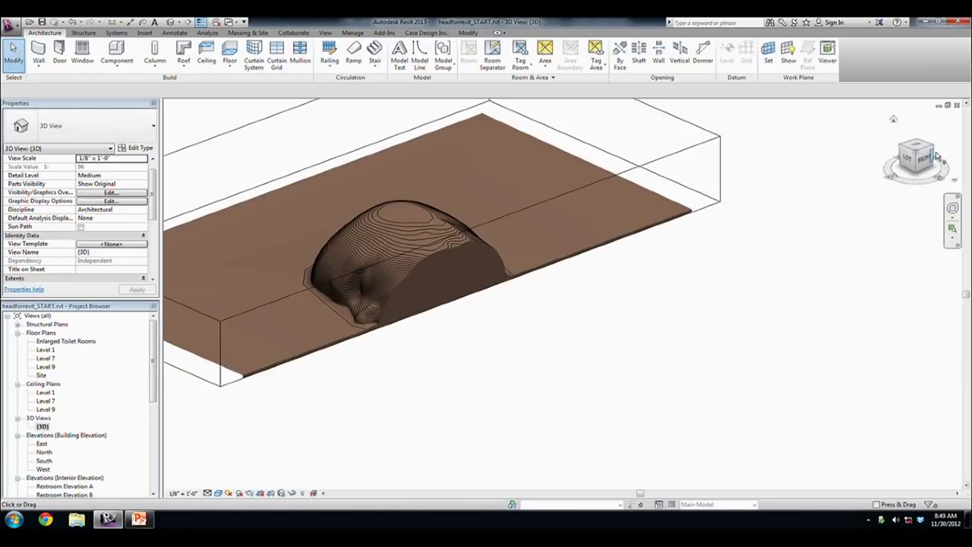
{"action": "left_click", "coordinate": [937, 156]}
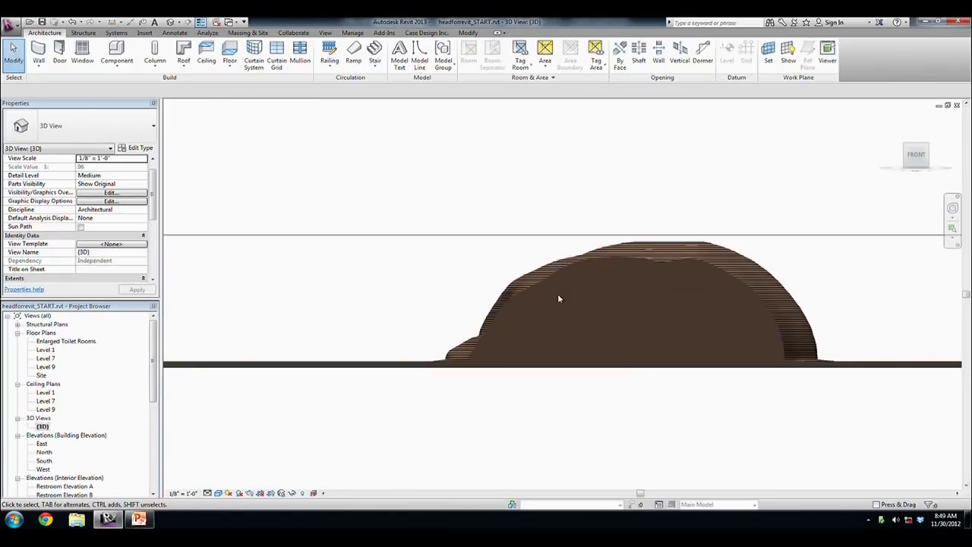
{"action": "scroll", "coordinate": [554, 300], "scroll_direction": "up", "scroll_amount": 2}
{"action": "scroll", "coordinate": [353, 318], "scroll_direction": "up", "scroll_amount": 2}
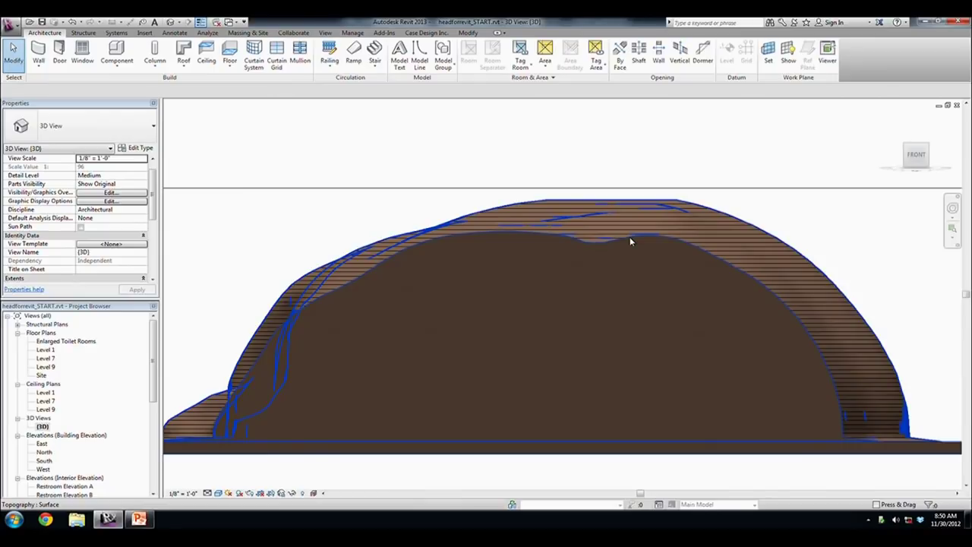
{"action": "scroll", "coordinate": [629, 237], "scroll_direction": "down", "scroll_amount": 2}
- Drag the section box's right face outward to reveal the whole head, then orbit around it
{"action": "middle_click_drag", "start_coordinate": [524, 337], "coordinate": [636, 172], "text": "shift"}
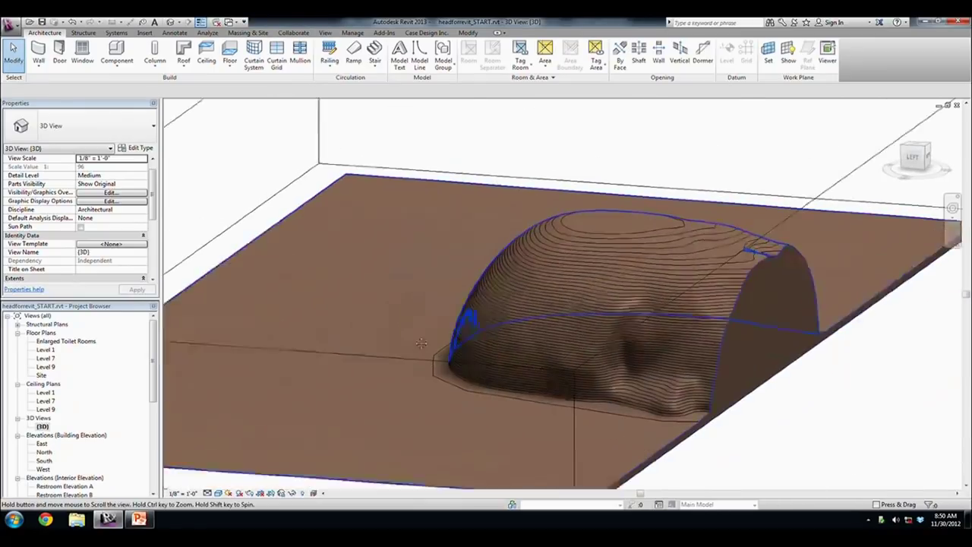
{"action": "left_click", "coordinate": [644, 171]}
{"action": "middle_click_drag", "start_coordinate": [644, 172], "coordinate": [637, 283], "text": "shift"}
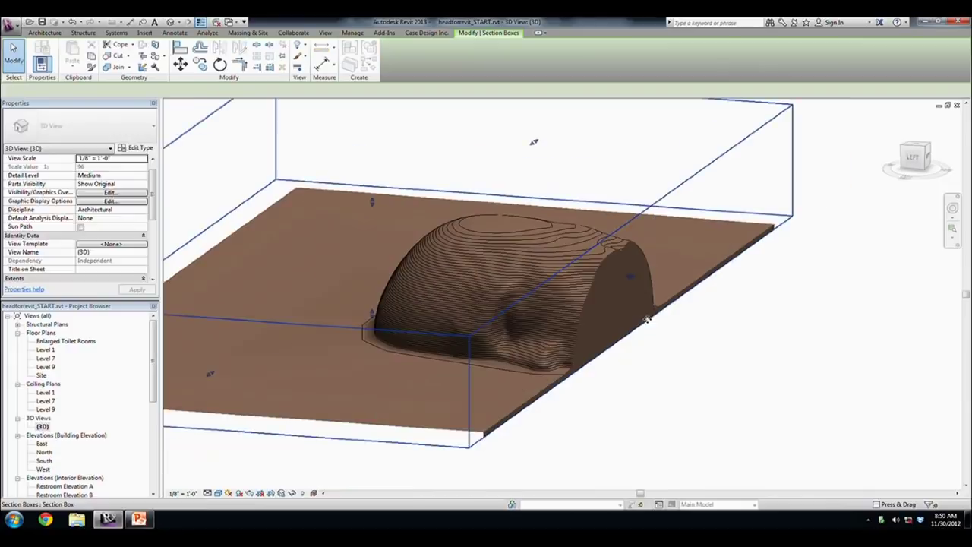
{"action": "left_click_drag", "start_coordinate": [636, 283], "coordinate": [808, 298]}
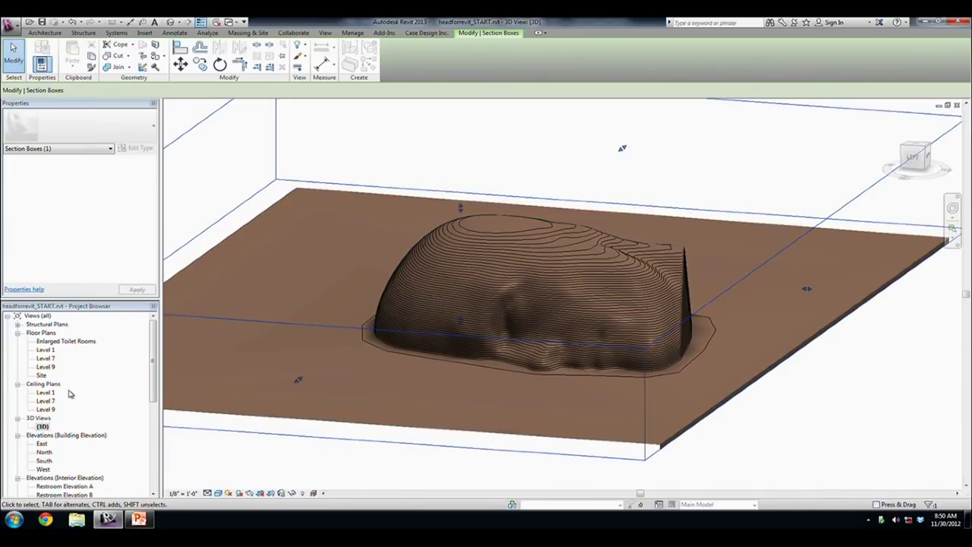
{"action": "key", "text": "Escape"}
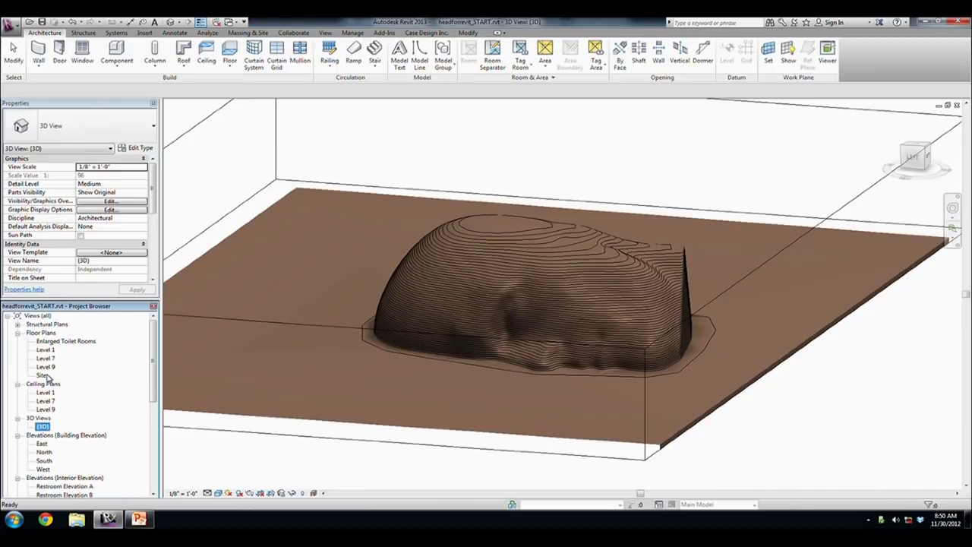
{"action": "left_click", "coordinate": [682, 430]}
{"action": "key", "text": "Escape"}
{"action": "mouse_move", "coordinate": [760, 427]}
{"action": "middle_mouse_down", "text": "shift"}
{"action": "mouse_move", "coordinate": [721, 395]}
{"action": "mouse_move", "coordinate": [664, 425]}
{"action": "mouse_move", "coordinate": [645, 417]}
{"action": "middle_mouse_up", "text": "shift"}
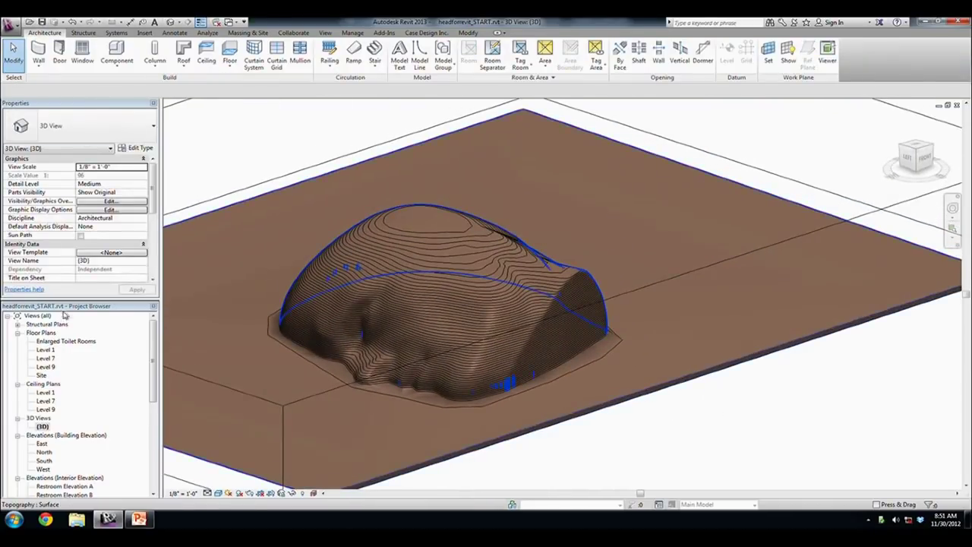
{"action": "left_click", "coordinate": [42, 376]}
- Sketch a 90'-0" rectangular Sidewalk building pad across the face to grid 4 / G, then view it in 3D
{"action": "double_click", "coordinate": [42, 376]}
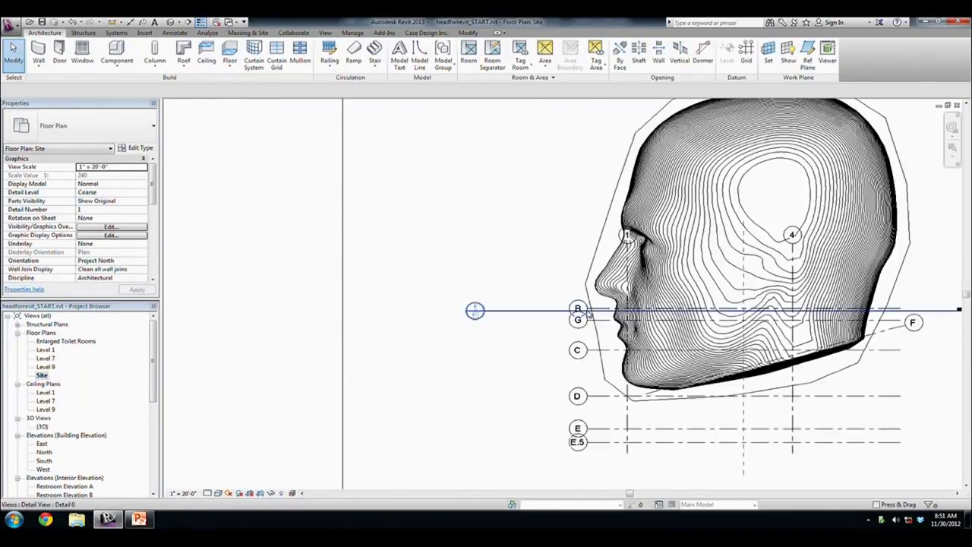
{"action": "middle_click_drag", "start_coordinate": [586, 310], "coordinate": [433, 278]}
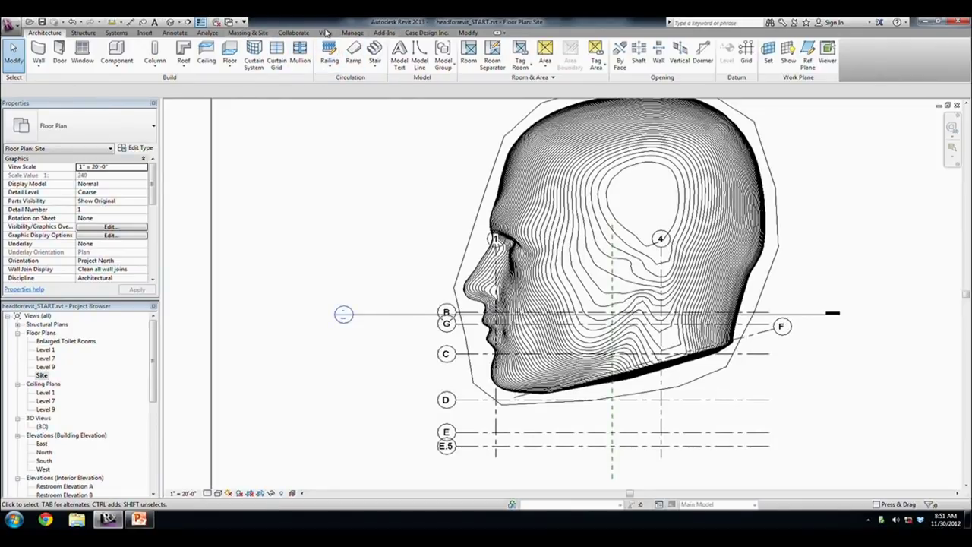
{"action": "left_click", "coordinate": [247, 32]}
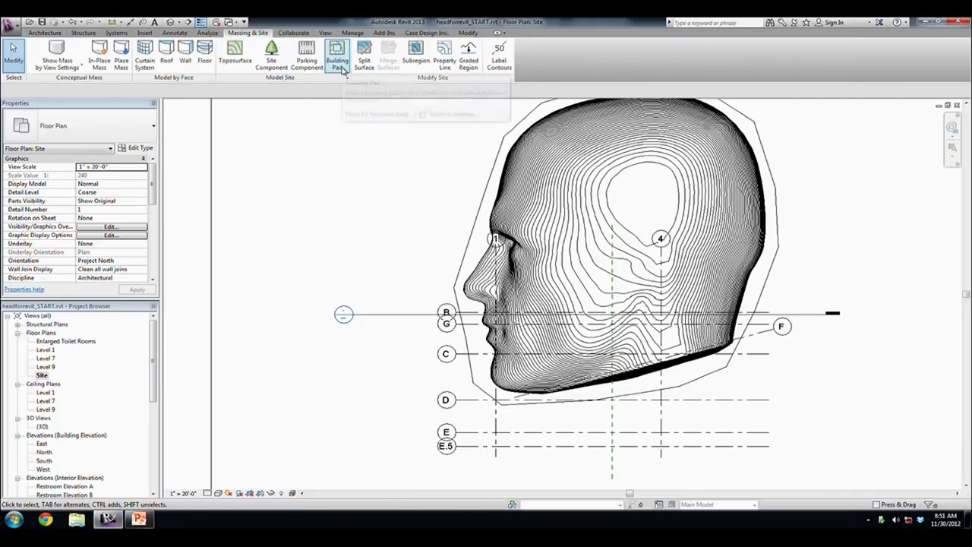
{"action": "left_click", "coordinate": [336, 55]}
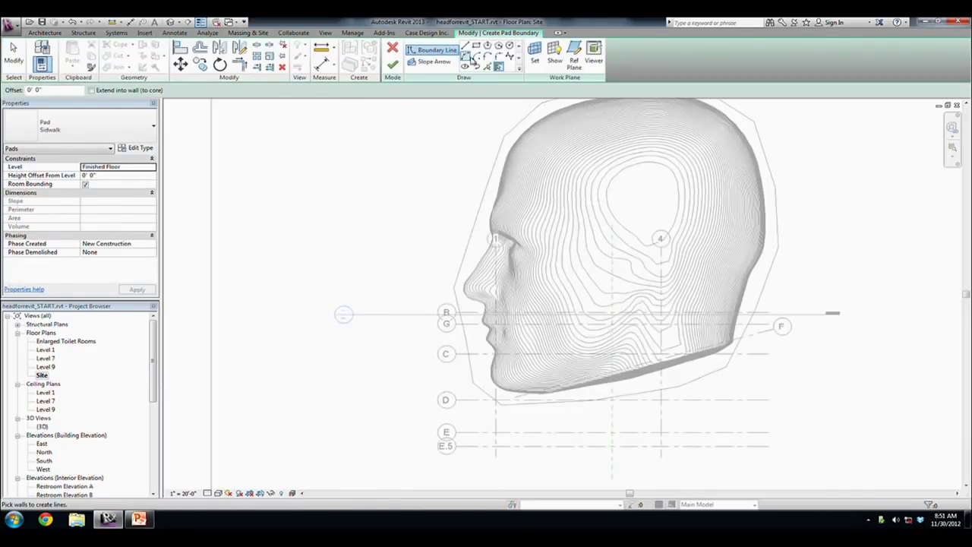
{"action": "left_click", "coordinate": [476, 47]}
{"action": "scroll", "coordinate": [517, 323], "scroll_direction": "up", "scroll_amount": 3}
{"action": "left_click", "coordinate": [464, 295]}
{"action": "middle_click_drag", "start_coordinate": [825, 344], "coordinate": [597, 342]}
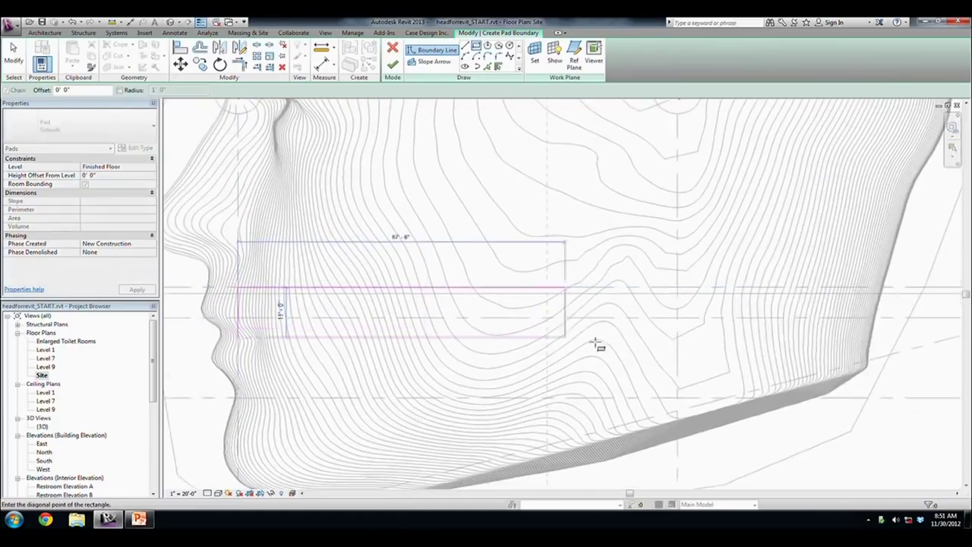
{"action": "left_click", "coordinate": [678, 319]}
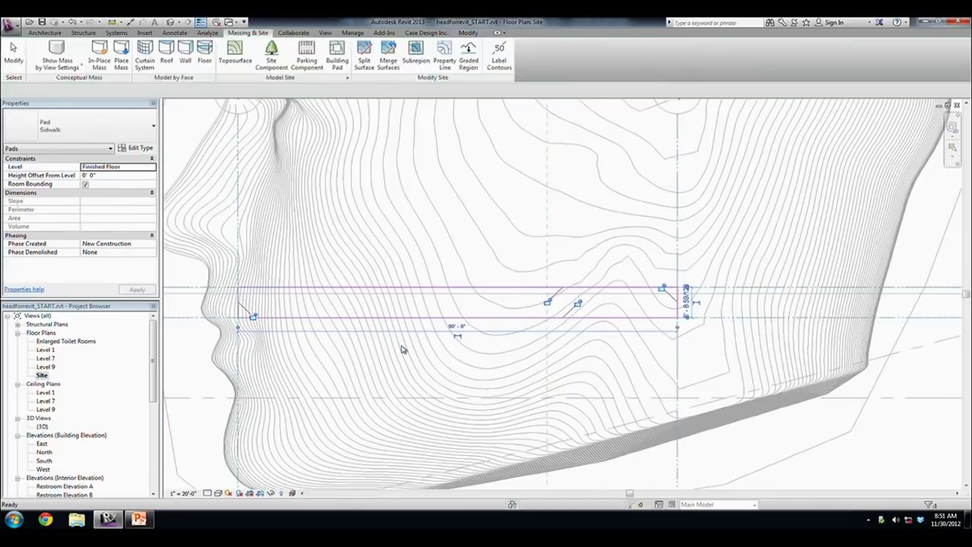
{"action": "double_click", "coordinate": [43, 426]}
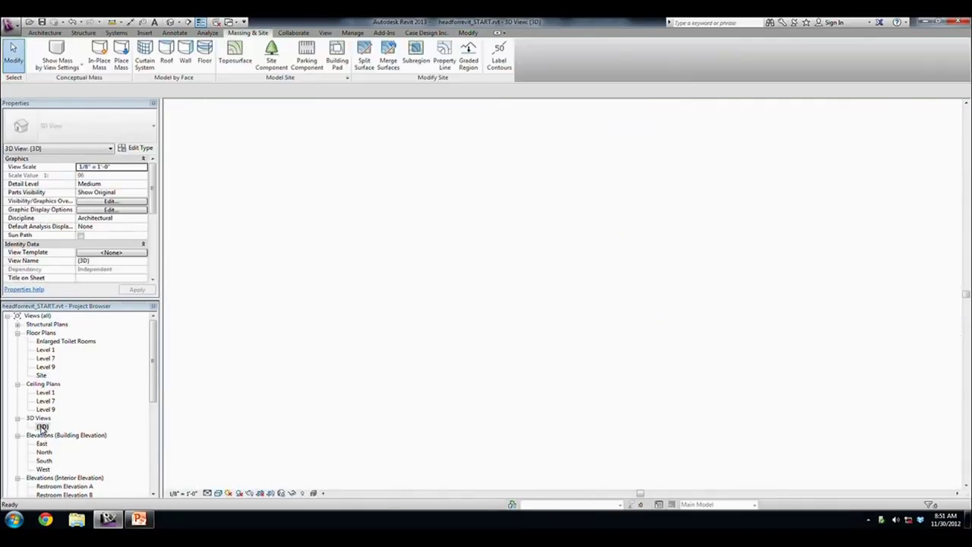
{"action": "middle_click_drag", "start_coordinate": [465, 367], "coordinate": [471, 351], "text": "shift"}
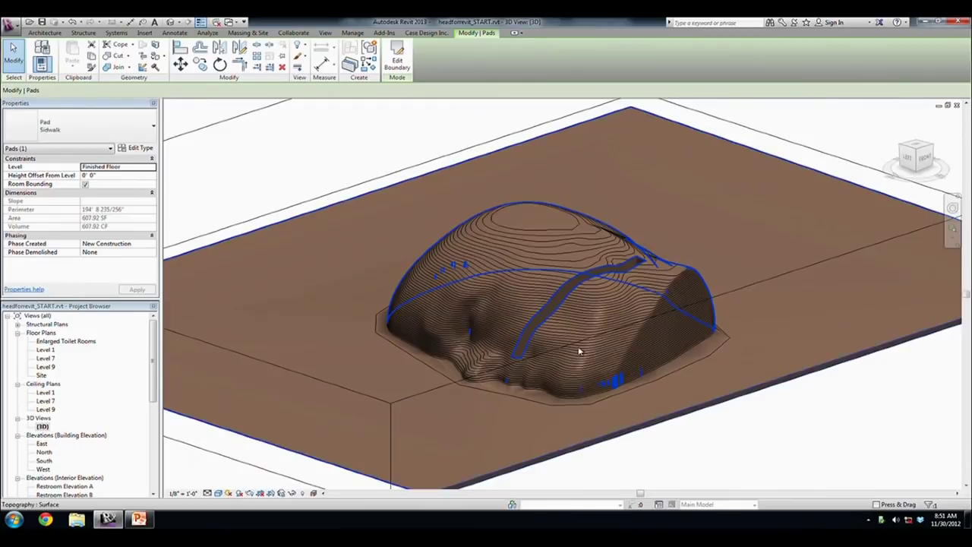
- Select the winding 607.92 SF path subregion across the head and bring up Temporary Hide/Isolate
{"action": "key", "text": "Escape"}
{"action": "scroll", "coordinate": [592, 279], "scroll_direction": "up", "scroll_amount": 5}
{"action": "scroll", "coordinate": [593, 281], "scroll_direction": "up", "scroll_amount": 3}
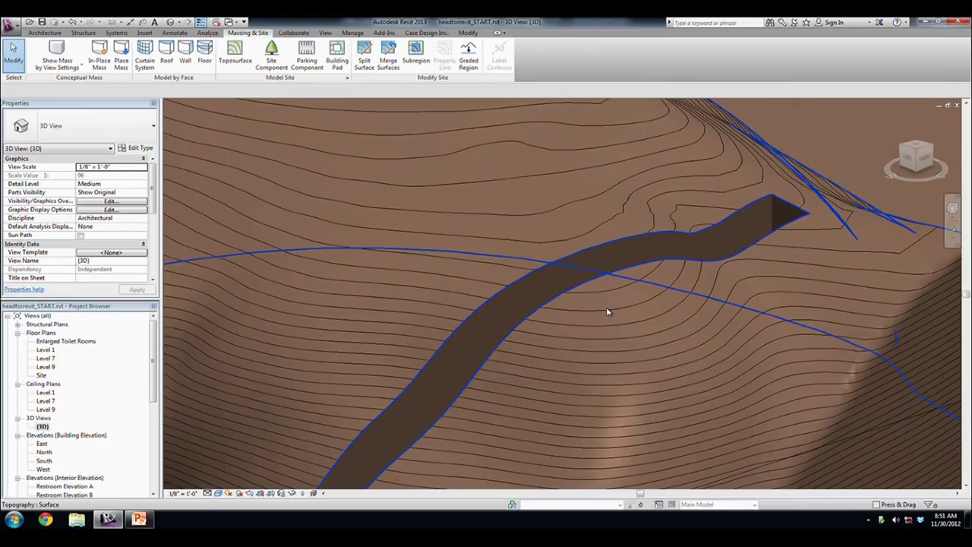
{"action": "left_click", "coordinate": [571, 260]}
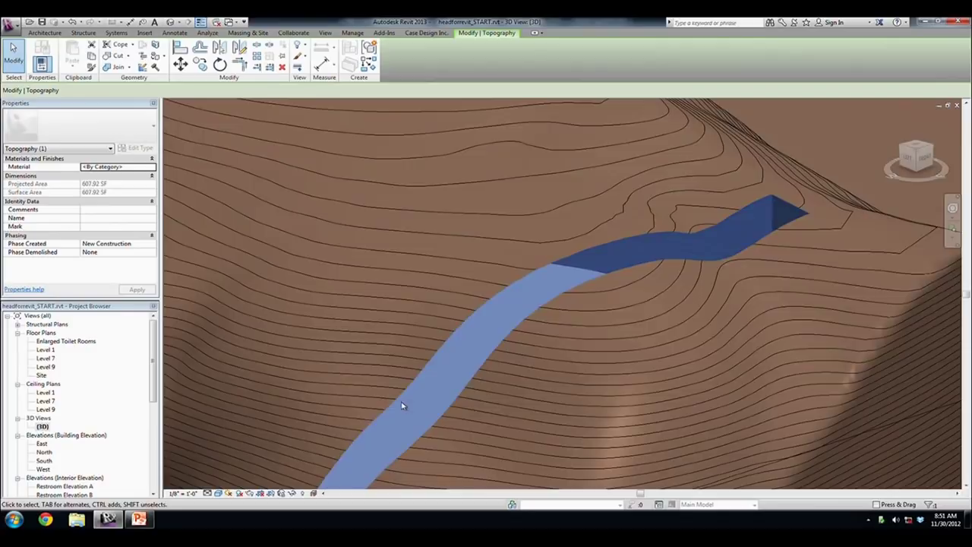
{"action": "scroll", "coordinate": [402, 406], "scroll_direction": "down", "scroll_amount": 5}
{"action": "left_click", "coordinate": [291, 494]}
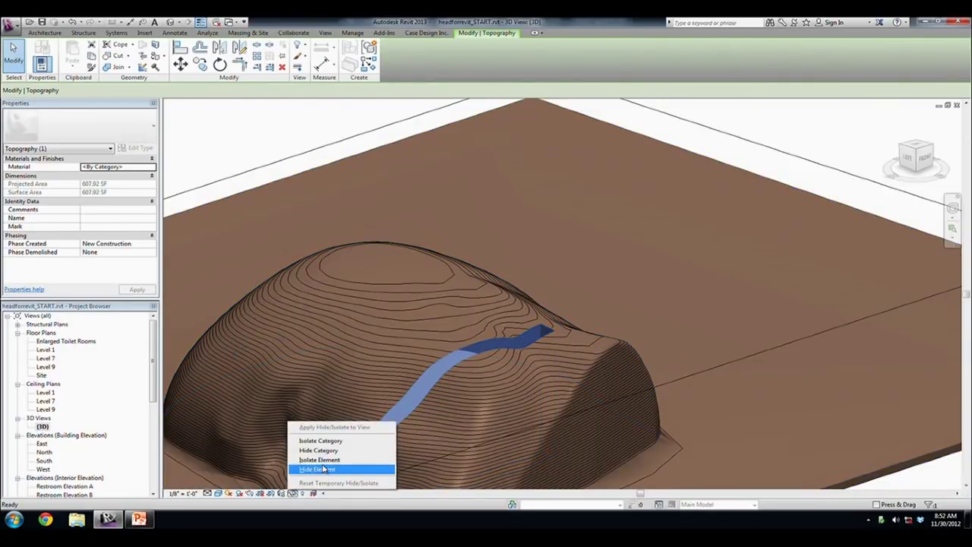
- Isolate the path subregion and orbit to see it edge-on as a thick slab
{"action": "left_click", "coordinate": [334, 462]}
{"action": "mouse_move", "coordinate": [516, 350]}
{"action": "middle_mouse_down", "text": "shift"}
{"action": "mouse_move", "coordinate": [590, 386]}
{"action": "mouse_move", "coordinate": [581, 379]}
{"action": "middle_mouse_up", "text": "shift"}
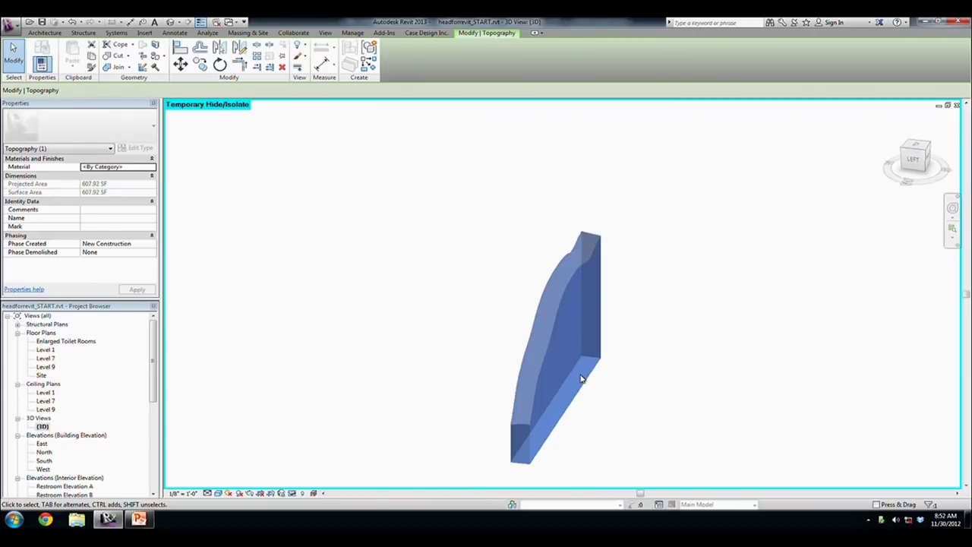
{"action": "key", "text": "Escape"}
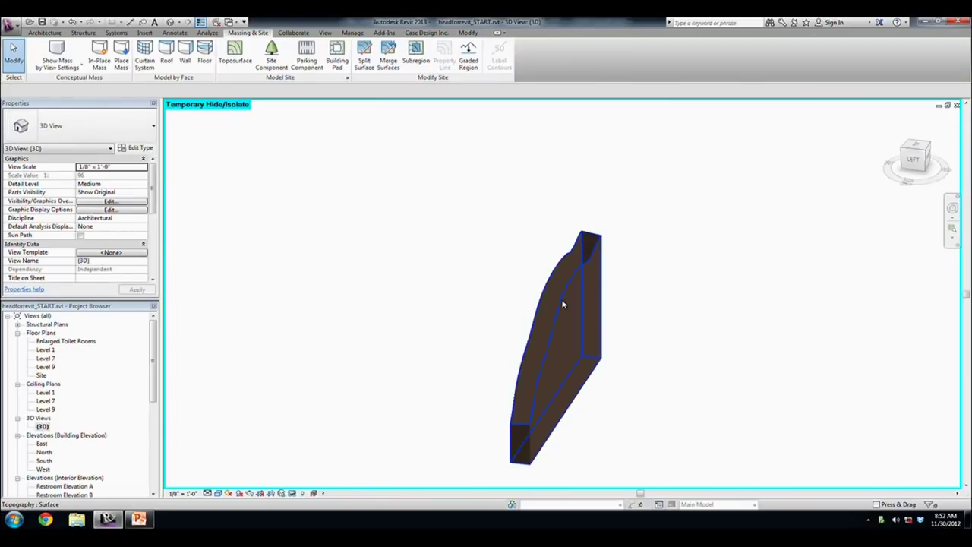
{"action": "left_click", "coordinate": [559, 304]}
{"action": "mouse_move", "coordinate": [657, 350]}
{"action": "middle_mouse_down", "text": "shift"}
{"action": "mouse_move", "coordinate": [566, 314]}
{"action": "mouse_move", "coordinate": [579, 304]}
{"action": "middle_mouse_up", "text": "shift"}
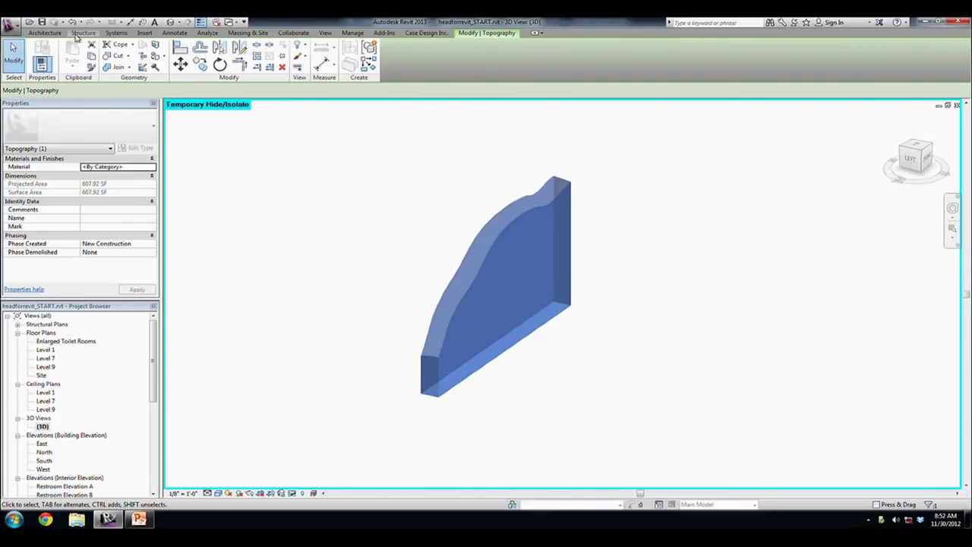
{"action": "left_click", "coordinate": [44, 33]}
- Export the isolated 3D view to DWG under the suggested name, leaving temporary isolation on
{"action": "left_click", "coordinate": [10, 26]}
{"action": "mouse_move", "coordinate": [36, 155]}
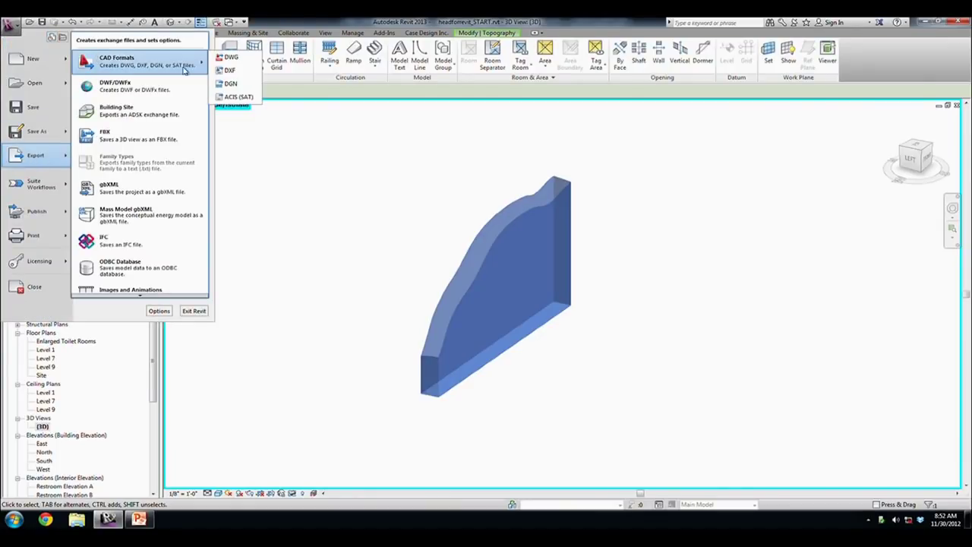
{"action": "left_click", "coordinate": [422, 331]}
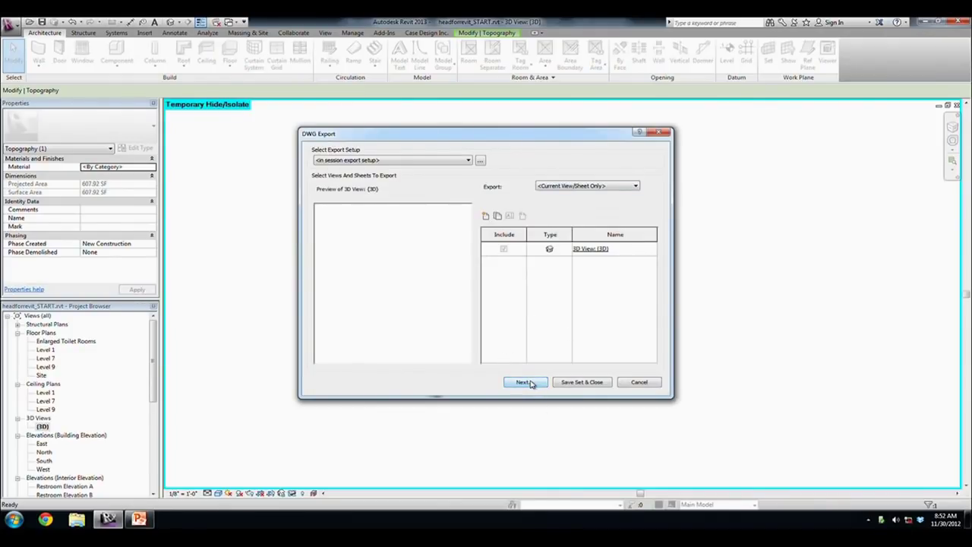
{"action": "left_click", "coordinate": [527, 382]}
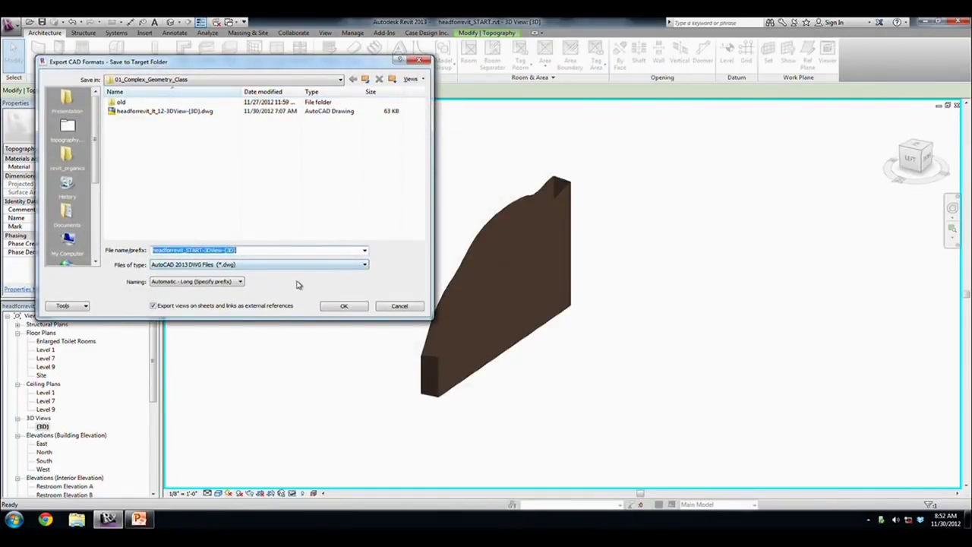
{"action": "left_click", "coordinate": [332, 307]}
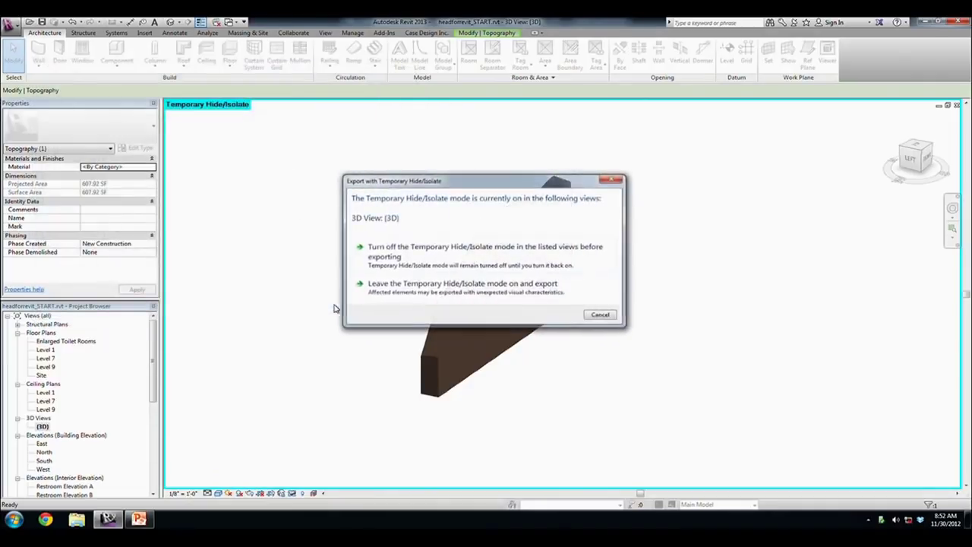
{"action": "left_click", "coordinate": [391, 284]}
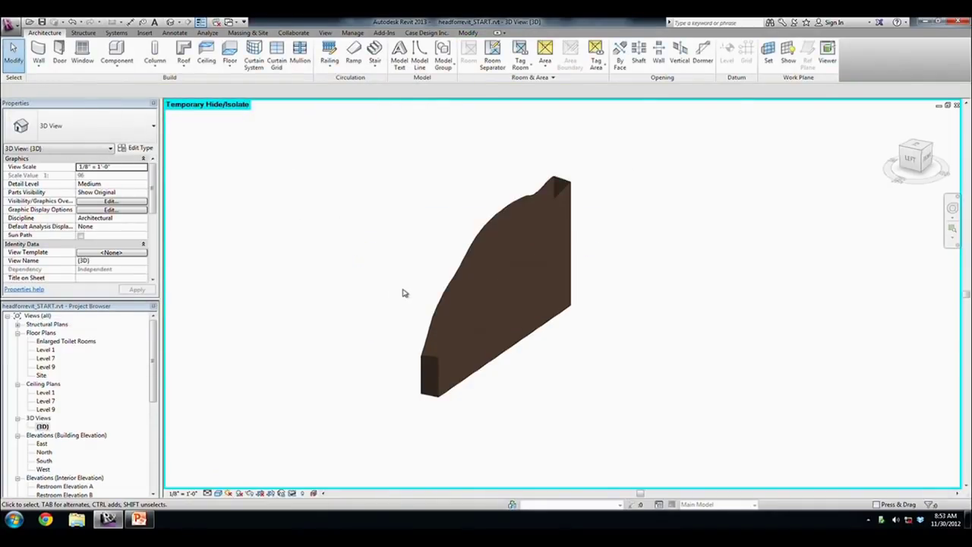
- Browse the Add-Ins, Structure and Massing & Site ribbon tabs
{"action": "left_click", "coordinate": [385, 33]}
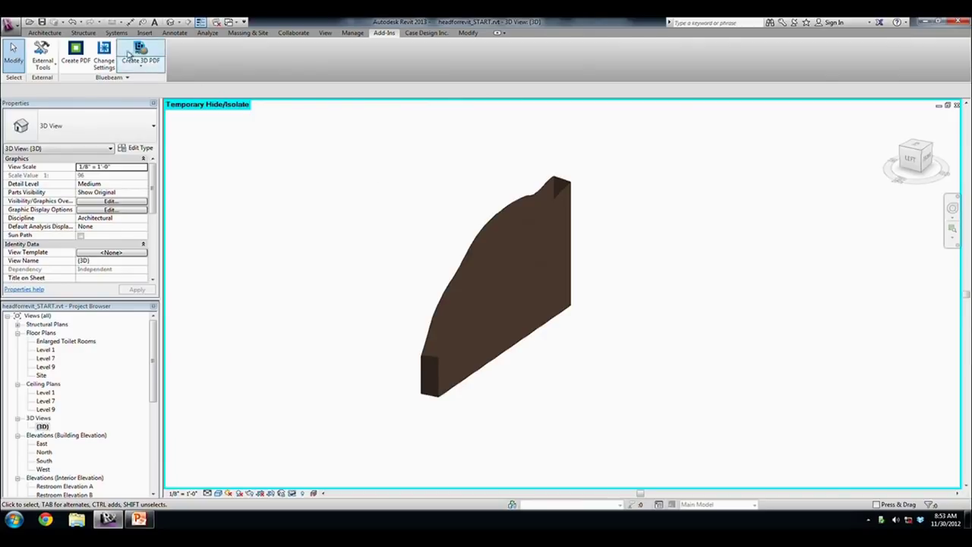
{"action": "left_click", "coordinate": [84, 33]}
{"action": "left_click", "coordinate": [237, 33]}
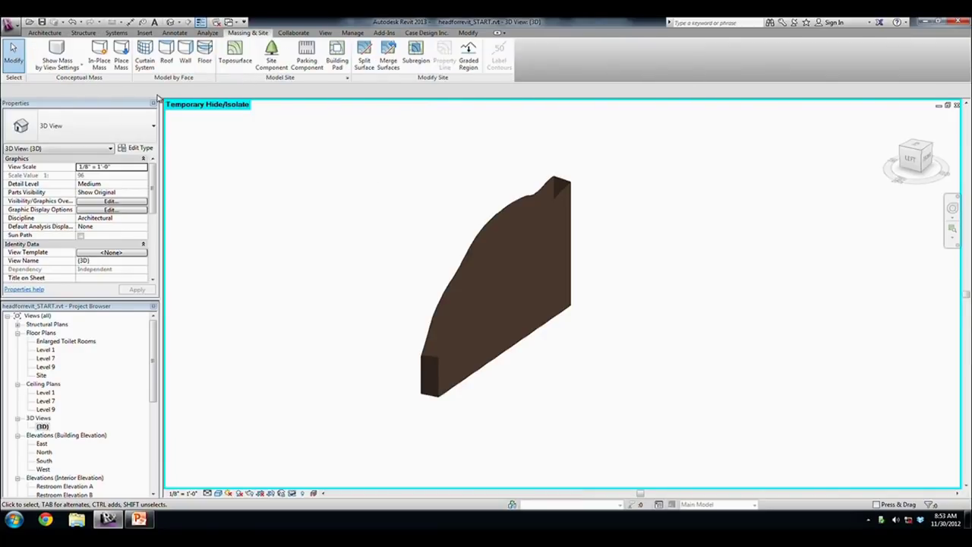
- Create an in-place mass and import headforrevit_START-3DView-{3D}.dwg into it, Auto - Origin to Origin
{"action": "left_click", "coordinate": [101, 64]}
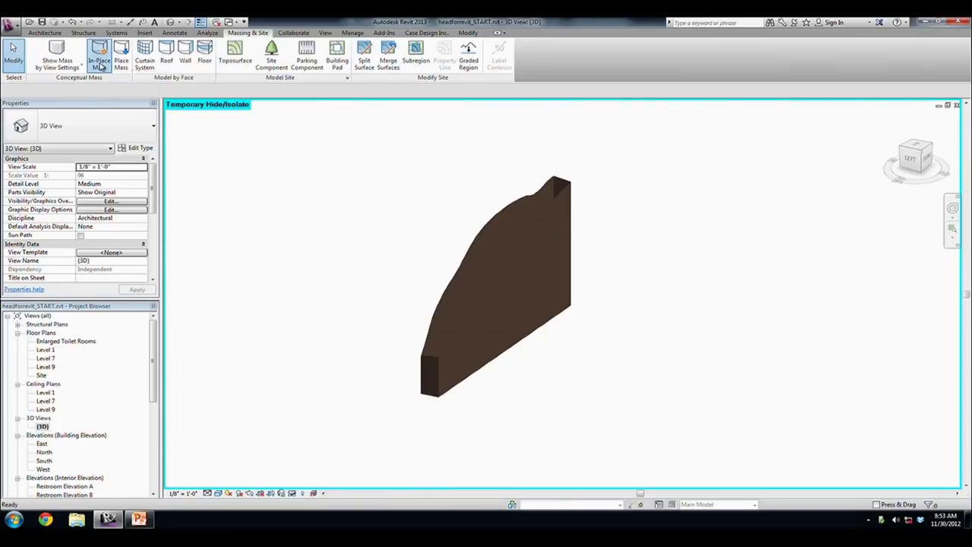
{"action": "left_click", "coordinate": [486, 275]}
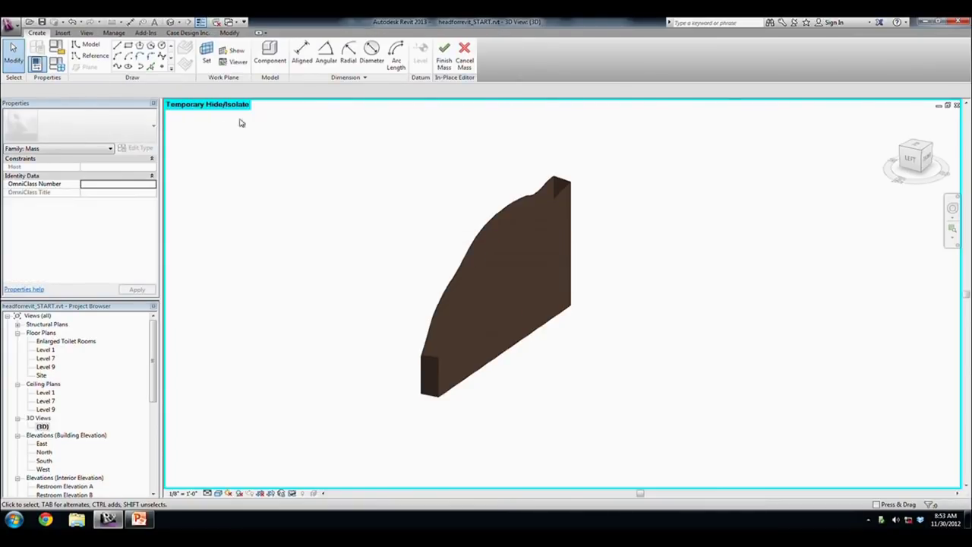
{"action": "left_click", "coordinate": [63, 32]}
{"action": "left_click", "coordinate": [149, 55]}
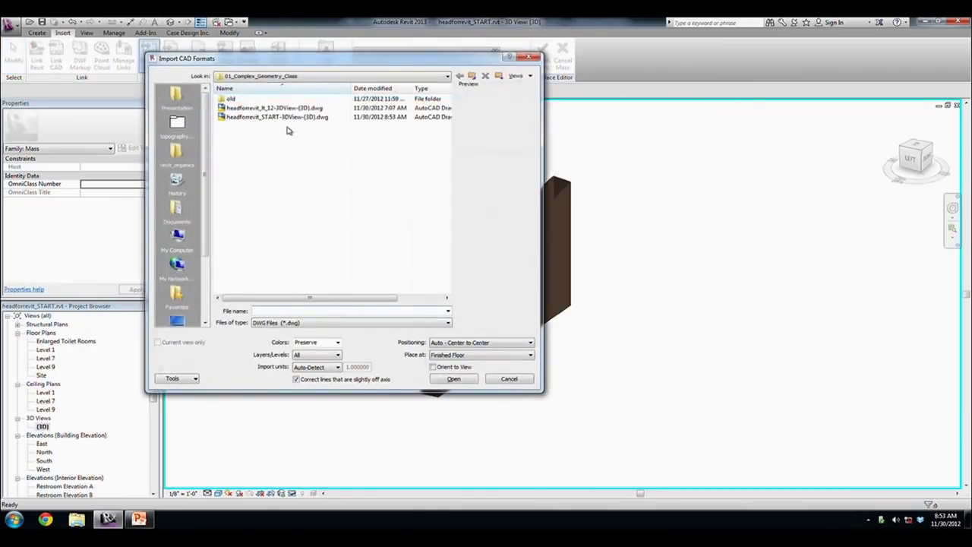
{"action": "left_click", "coordinate": [287, 119]}
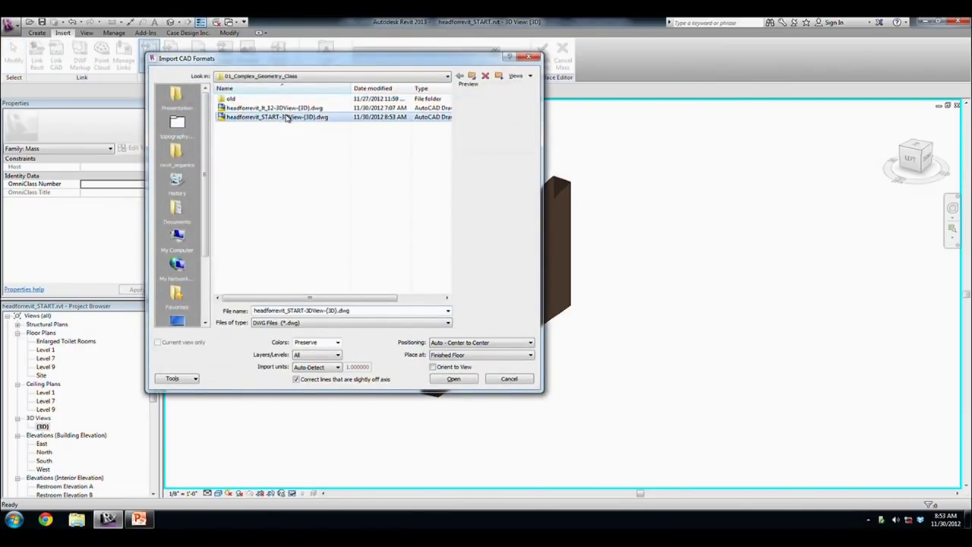
{"action": "left_click", "coordinate": [446, 345]}
{"action": "left_click", "coordinate": [456, 357]}
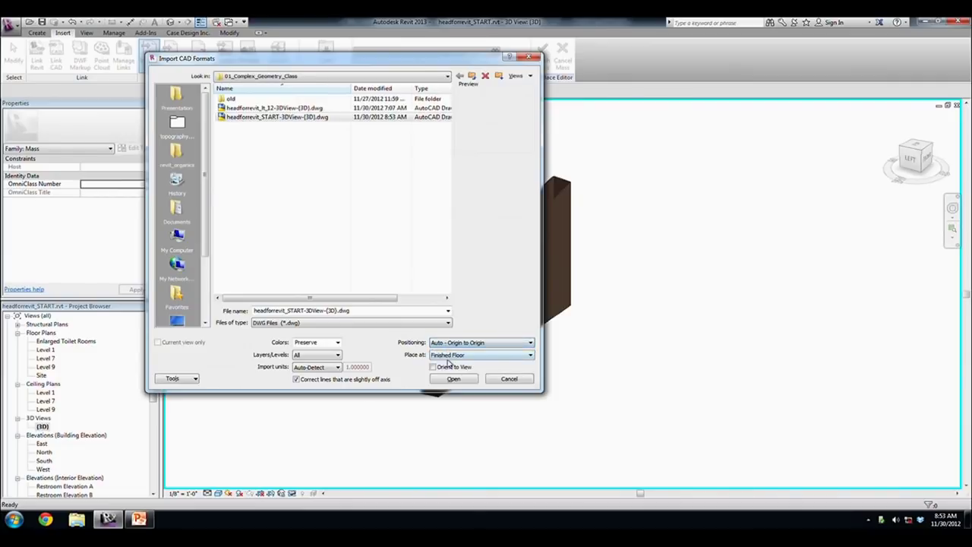
{"action": "left_click", "coordinate": [448, 379]}
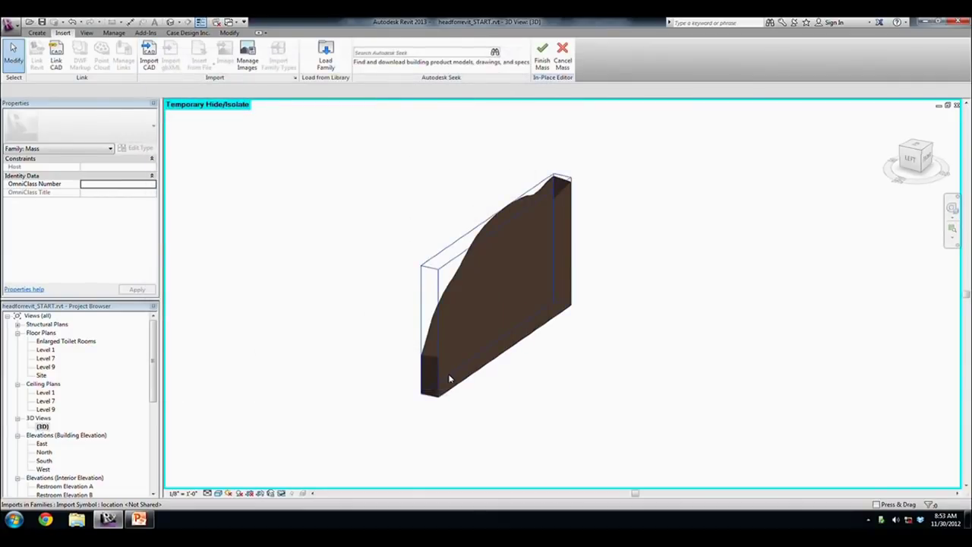
- Inspect the imported geometry, adjust the temporary hide/isolate display, and open the Site plan
{"action": "left_click", "coordinate": [560, 320]}
{"action": "middle_click_drag", "start_coordinate": [601, 330], "coordinate": [521, 344], "text": "shift"}
{"action": "scroll", "coordinate": [520, 344], "scroll_direction": "up", "scroll_amount": 5}
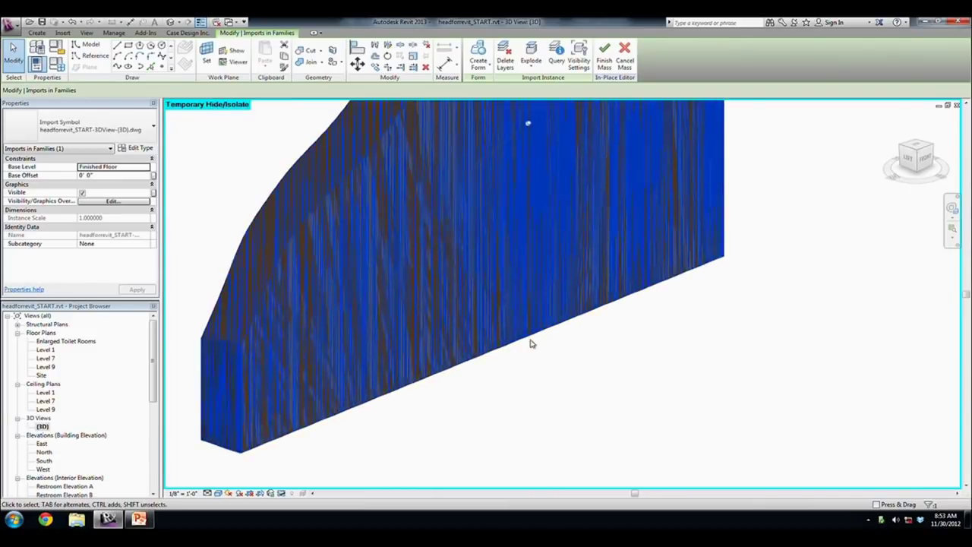
{"action": "scroll", "coordinate": [628, 445], "scroll_direction": "down", "scroll_amount": 2}
{"action": "scroll", "coordinate": [534, 440], "scroll_direction": "up", "scroll_amount": 1}
{"action": "left_click", "coordinate": [281, 493]}
{"action": "left_click", "coordinate": [327, 468]}
{"action": "mouse_move", "coordinate": [430, 425]}
{"action": "middle_mouse_down"}
{"action": "mouse_move", "coordinate": [521, 384]}
{"action": "mouse_move", "coordinate": [418, 384]}
{"action": "mouse_move", "coordinate": [638, 403]}
{"action": "mouse_move", "coordinate": [574, 405]}
{"action": "middle_mouse_up"}
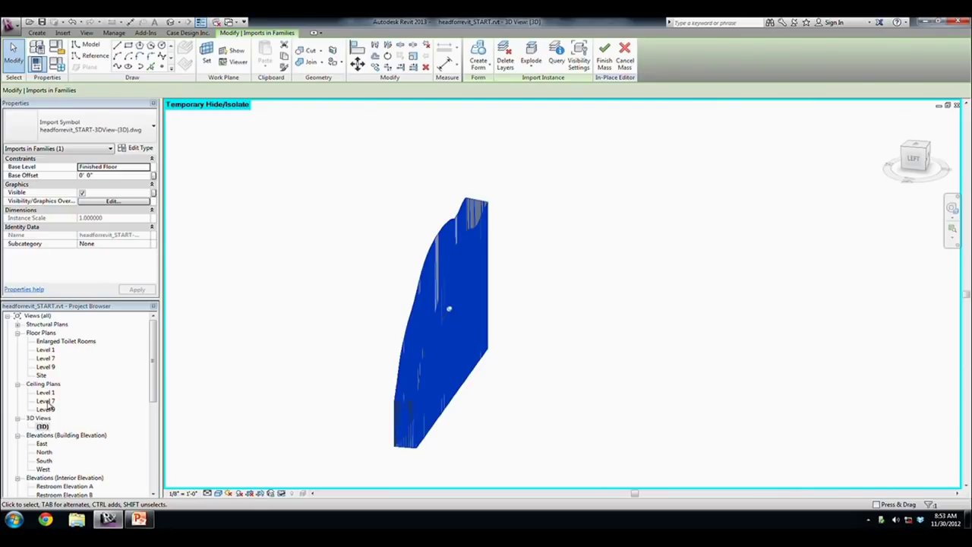
{"action": "double_click", "coordinate": [41, 375]}
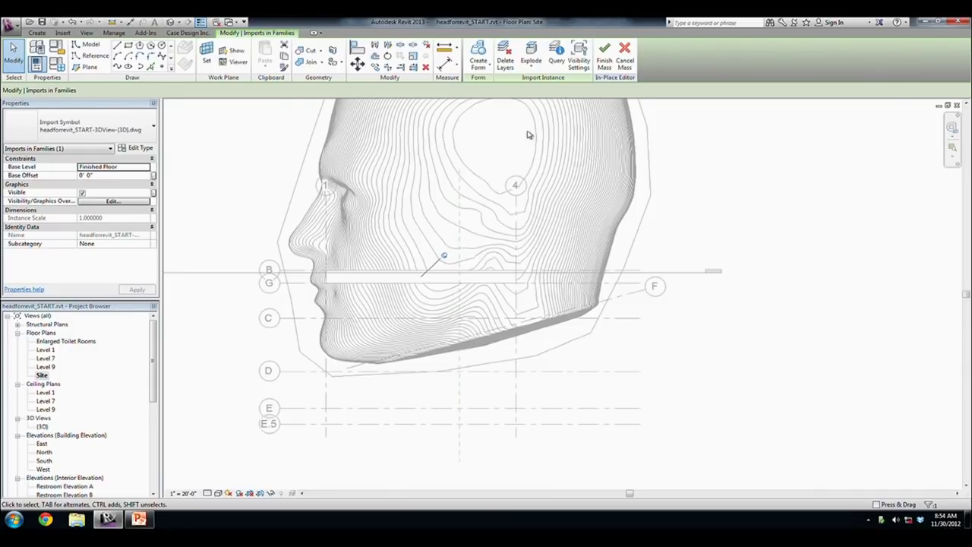
- Finish the mass and draw a straight structural wall from the face edge to the grid intersection
{"action": "left_click", "coordinate": [605, 55]}
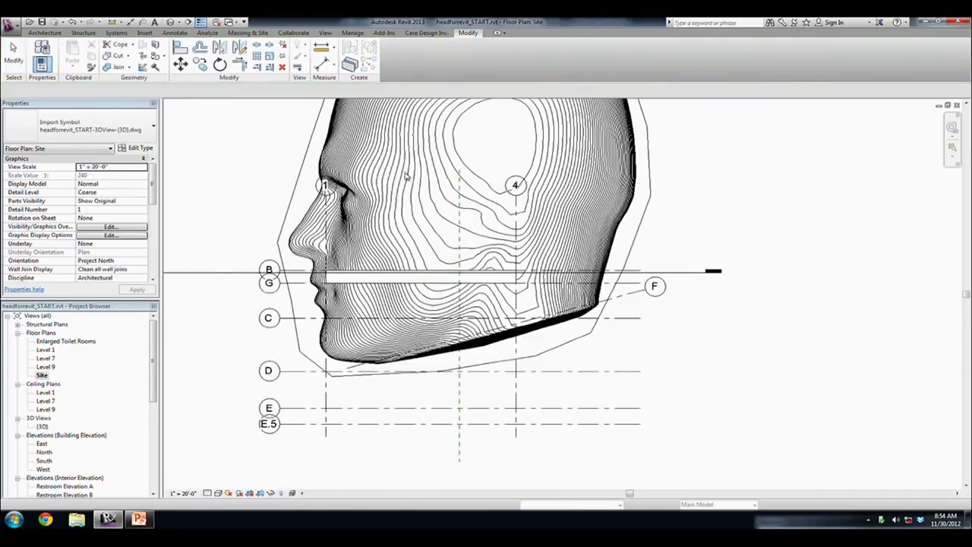
{"action": "left_click", "coordinate": [46, 33]}
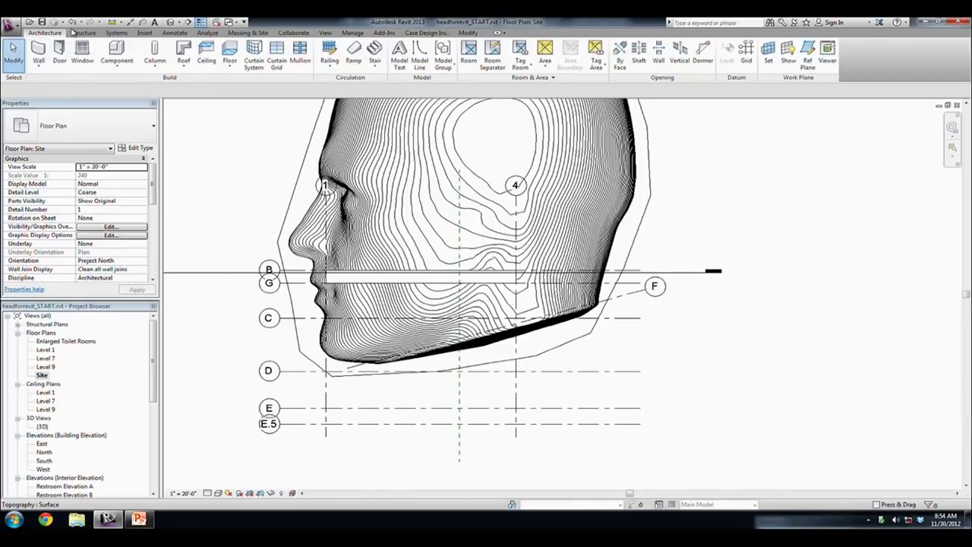
{"action": "left_click", "coordinate": [38, 67]}
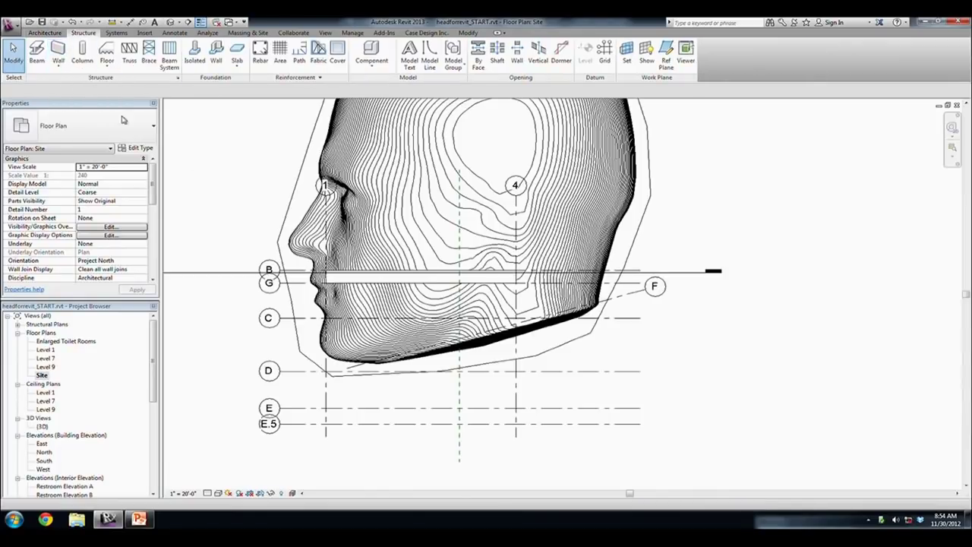
{"action": "left_click", "coordinate": [76, 85]}
{"action": "scroll", "coordinate": [327, 278], "scroll_direction": "up", "scroll_amount": 5}
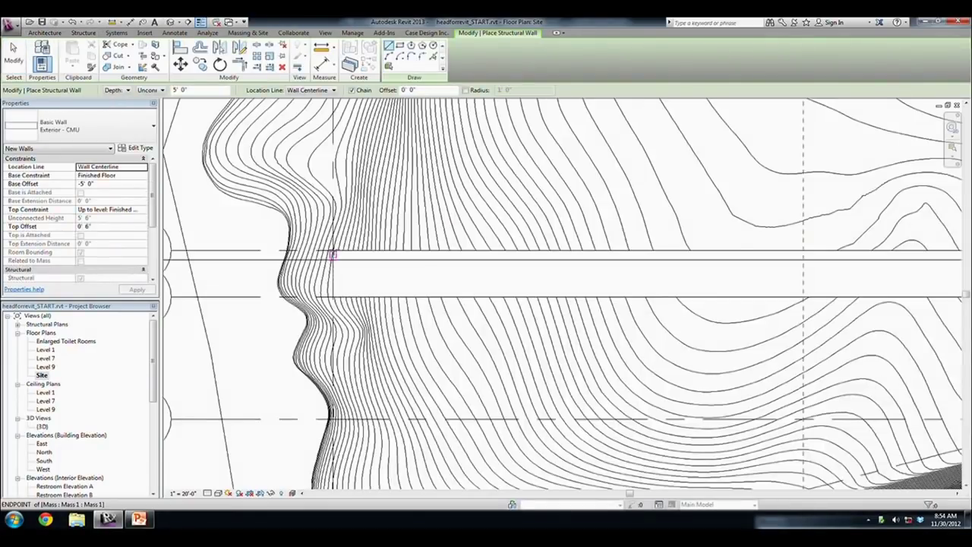
{"action": "left_click", "coordinate": [332, 250]}
{"action": "middle_click_drag", "start_coordinate": [590, 284], "coordinate": [337, 275]}
{"action": "middle_click_drag", "start_coordinate": [677, 288], "coordinate": [561, 283]}
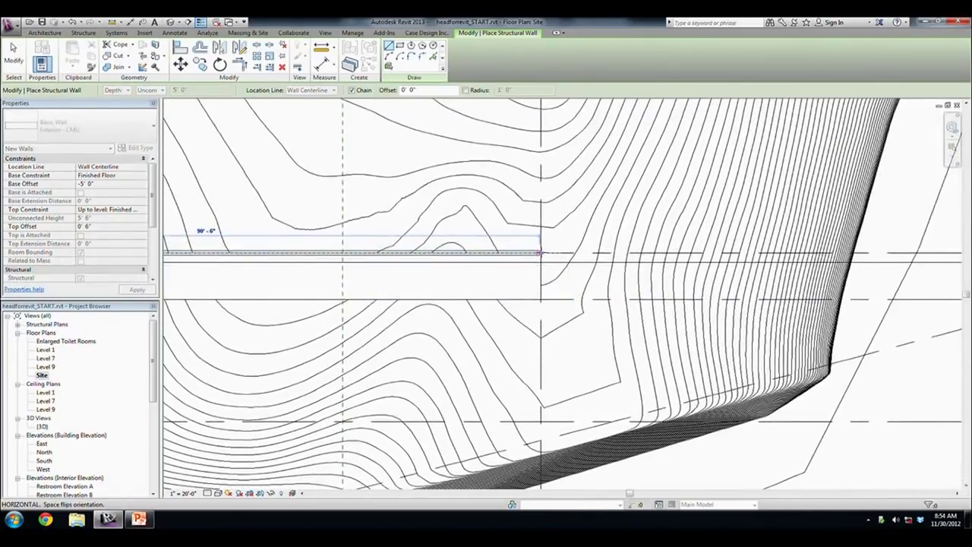
{"action": "scroll", "coordinate": [540, 253], "scroll_direction": "up", "scroll_amount": 3}
{"action": "left_click", "coordinate": [540, 253]}
{"action": "key", "text": "Escape"}
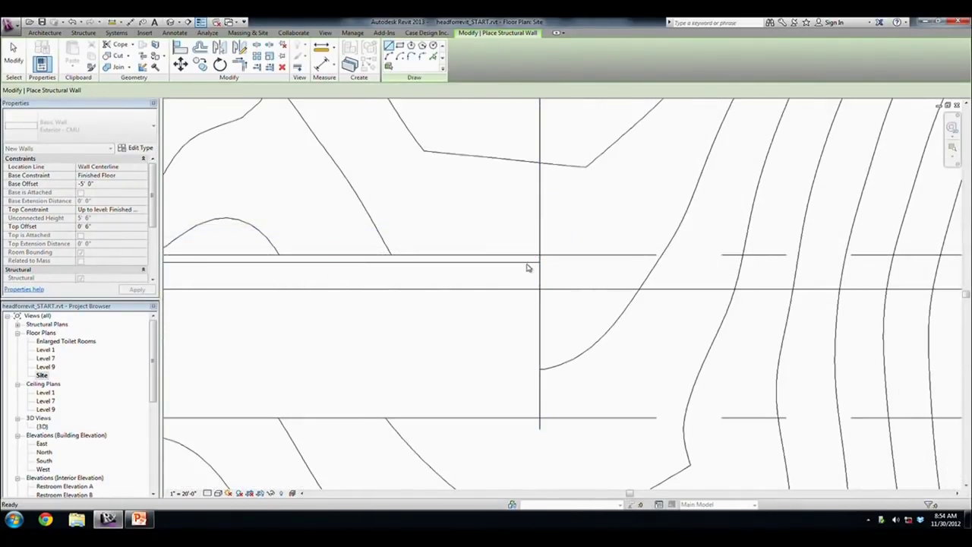
{"action": "key", "text": "Escape"}
- Check the new Exterior - CMU wall, start a Pick Lines structural wall, and open {3D}
{"action": "left_click", "coordinate": [523, 265]}
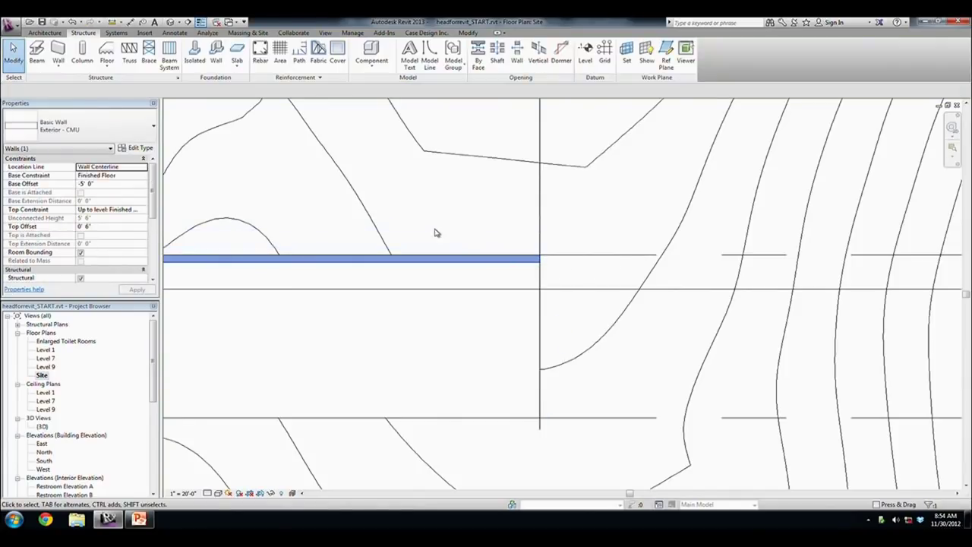
{"action": "scroll", "coordinate": [388, 291], "scroll_direction": "down", "scroll_amount": 3}
{"action": "key", "text": "Escape"}
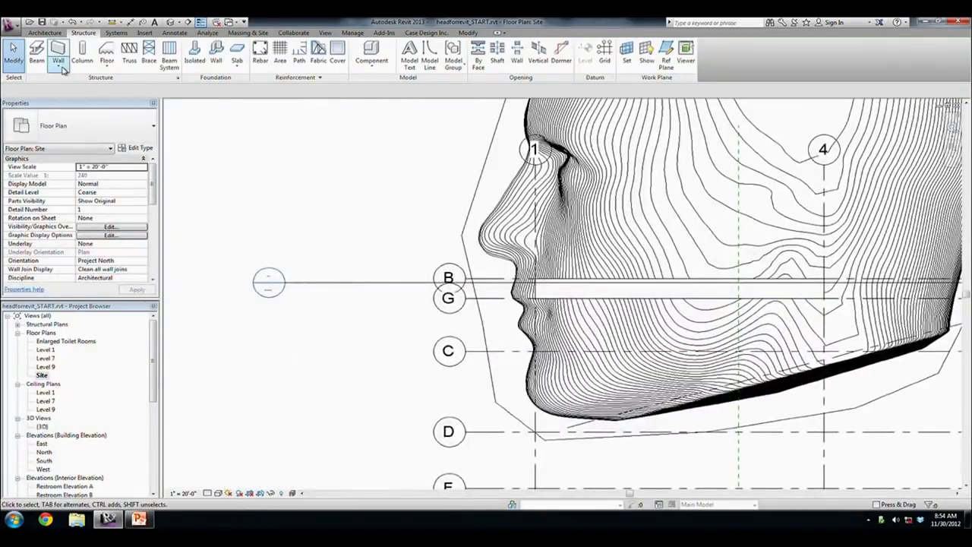
{"action": "left_click", "coordinate": [59, 67]}
{"action": "left_click", "coordinate": [76, 82]}
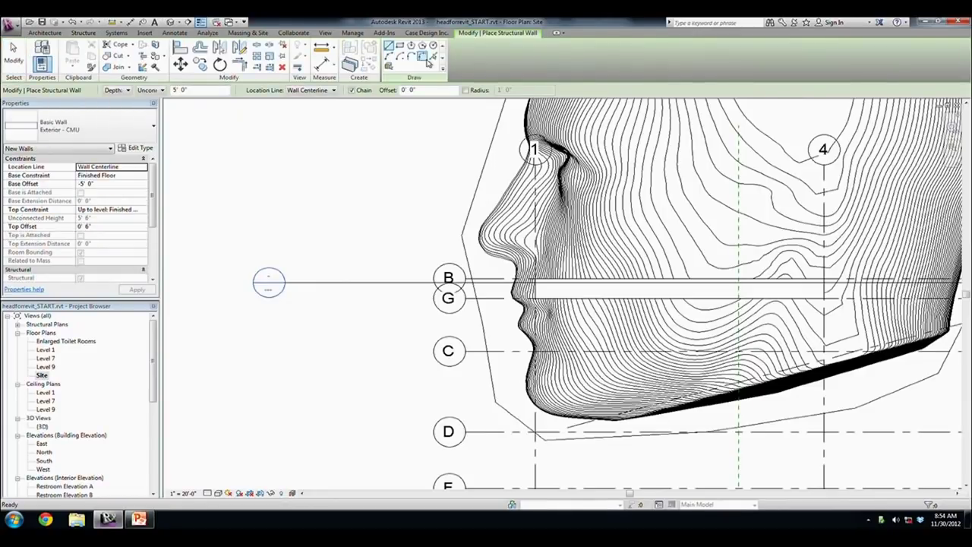
{"action": "left_click", "coordinate": [433, 56]}
{"action": "scroll", "coordinate": [560, 282], "scroll_direction": "up", "scroll_amount": 3}
{"action": "scroll", "coordinate": [559, 283], "scroll_direction": "up", "scroll_amount": 3}
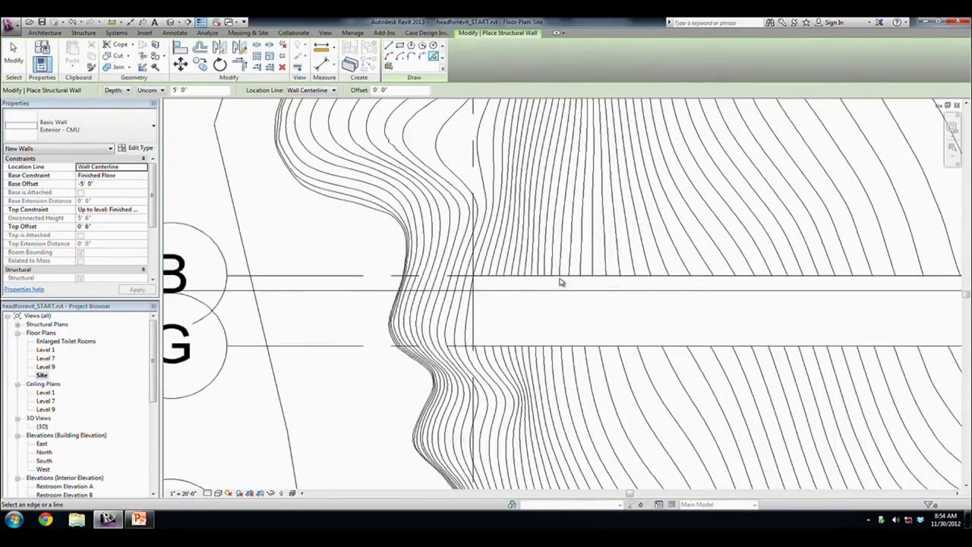
{"action": "scroll", "coordinate": [575, 322], "scroll_direction": "down", "scroll_amount": 3}
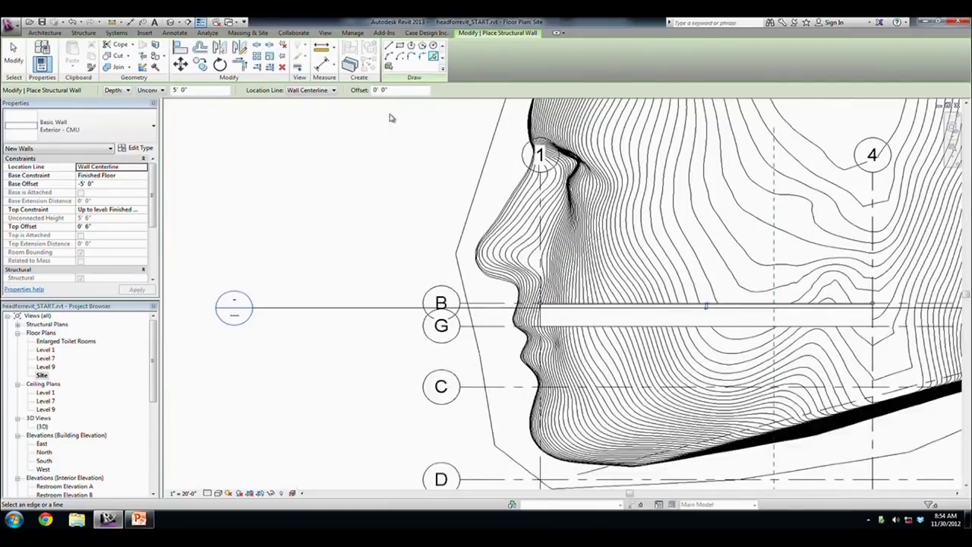
{"action": "double_click", "coordinate": [42, 427]}
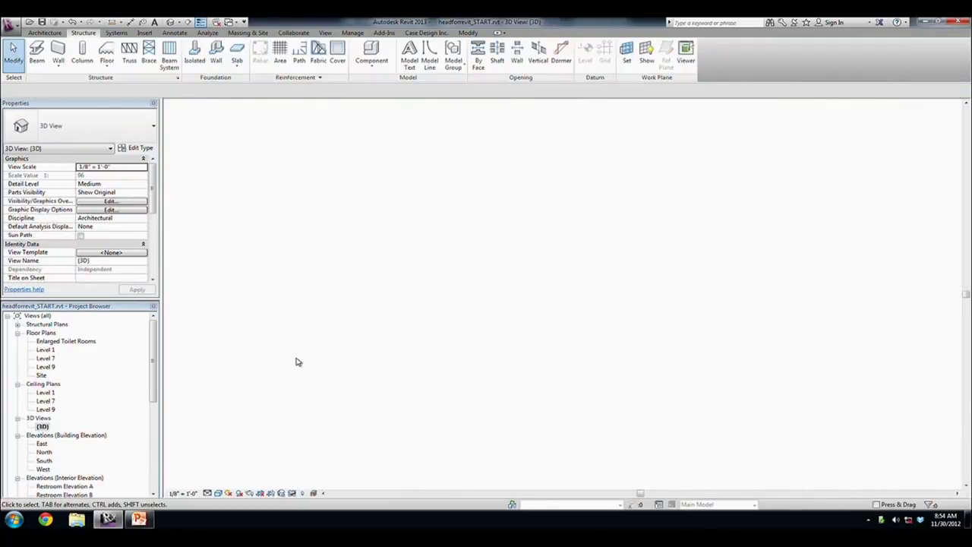
- Reset temporary hide/isolate so the whole head-shaped terrain shows in 3D
{"action": "left_click", "coordinate": [295, 495]}
{"action": "left_click", "coordinate": [336, 481]}
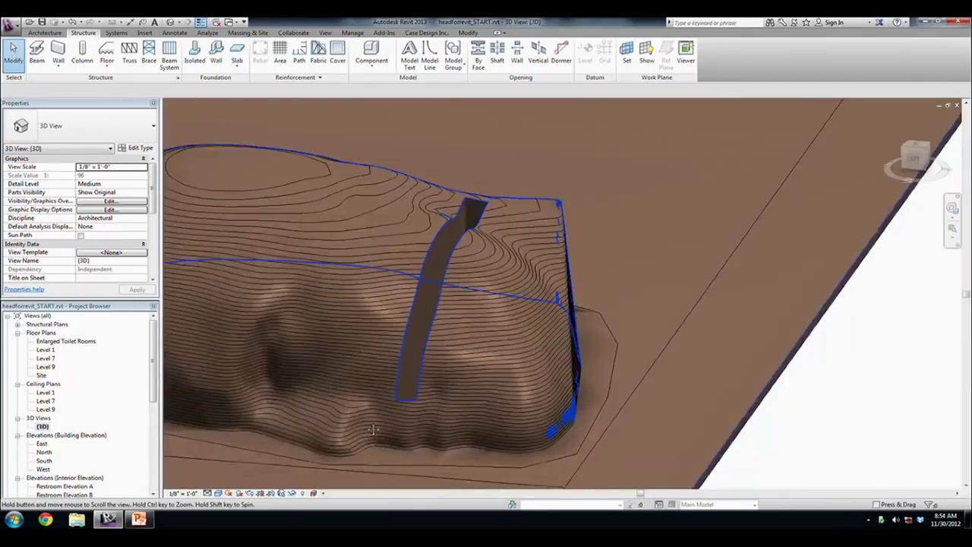
{"action": "middle_click_drag", "start_coordinate": [373, 430], "coordinate": [424, 350]}
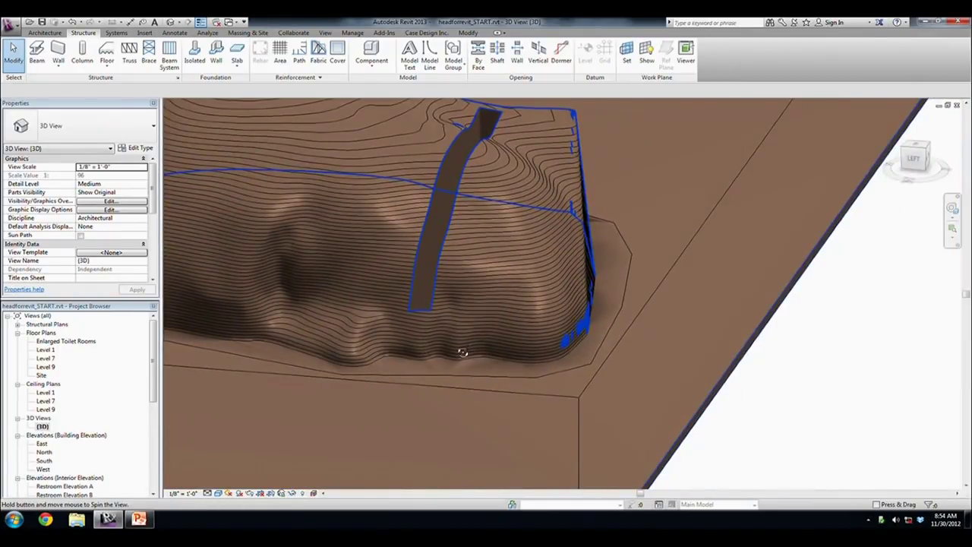
{"action": "scroll", "coordinate": [461, 351], "scroll_direction": "down", "scroll_amount": 5}
{"action": "scroll", "coordinate": [358, 332], "scroll_direction": "down", "scroll_amount": 4}
{"action": "scroll", "coordinate": [342, 319], "scroll_direction": "down", "scroll_amount": 1}
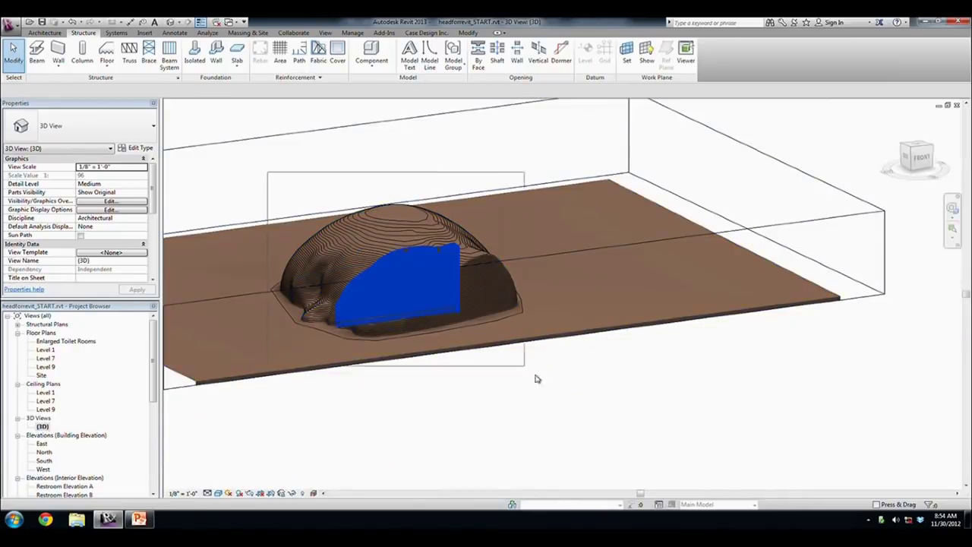
- Window-select the dome and filter the selection down to Walls only
{"action": "left_click_drag", "start_coordinate": [268, 176], "coordinate": [543, 387]}
{"action": "left_click", "coordinate": [934, 505]}
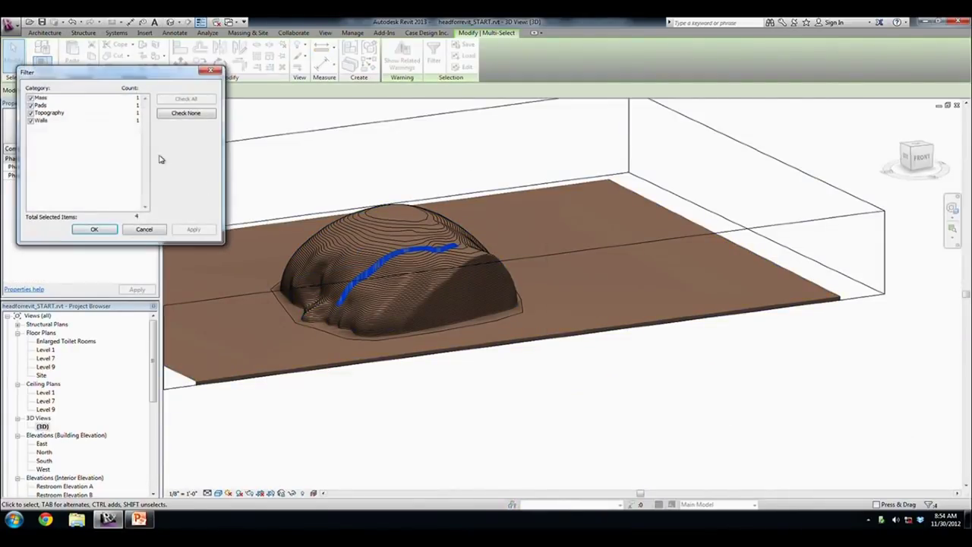
{"action": "left_click", "coordinate": [185, 113]}
{"action": "left_click", "coordinate": [31, 120]}
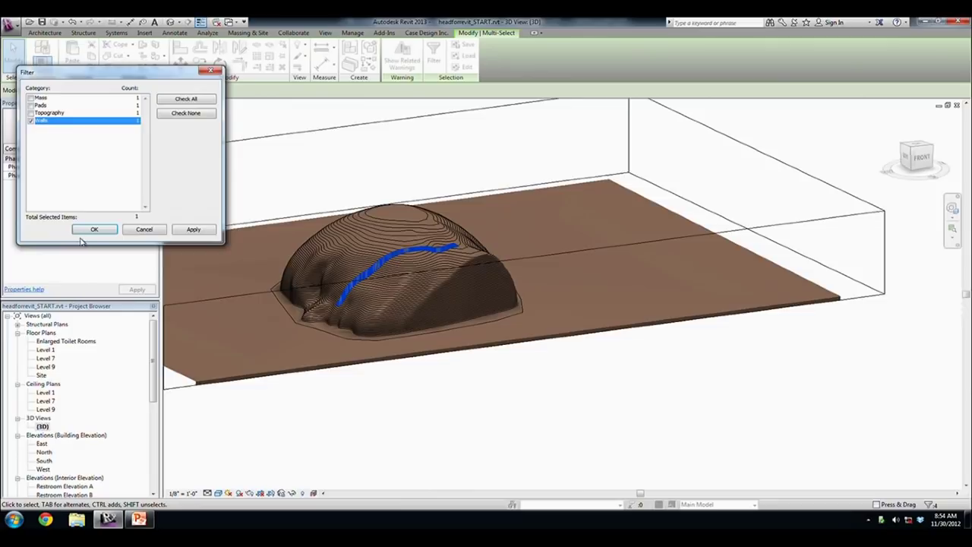
{"action": "key", "text": "Return"}
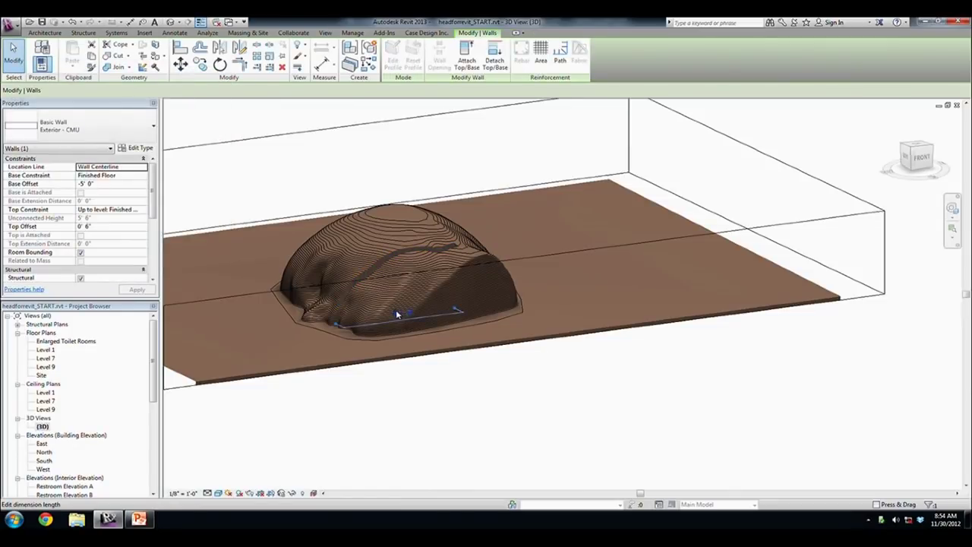
- Drag the wall's top up to 71' 5 131/256" and enter Edit Profile
{"action": "scroll", "coordinate": [396, 310], "scroll_direction": "up", "scroll_amount": 4}
{"action": "left_click_drag", "start_coordinate": [406, 328], "coordinate": [403, 114]}
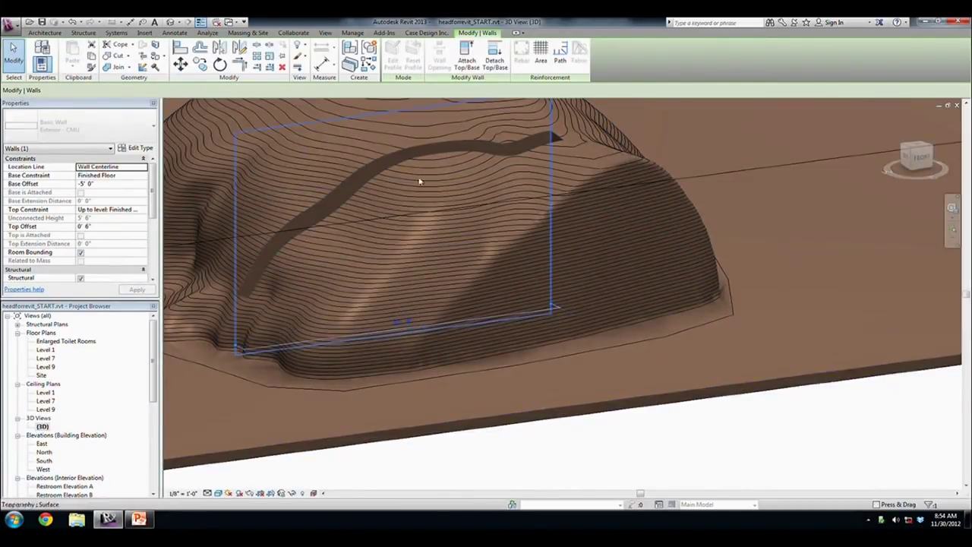
{"action": "mouse_move", "coordinate": [380, 291]}
{"action": "middle_mouse_down", "text": "shift"}
{"action": "mouse_move", "coordinate": [524, 308]}
{"action": "mouse_move", "coordinate": [435, 319]}
{"action": "middle_mouse_up", "text": "shift"}
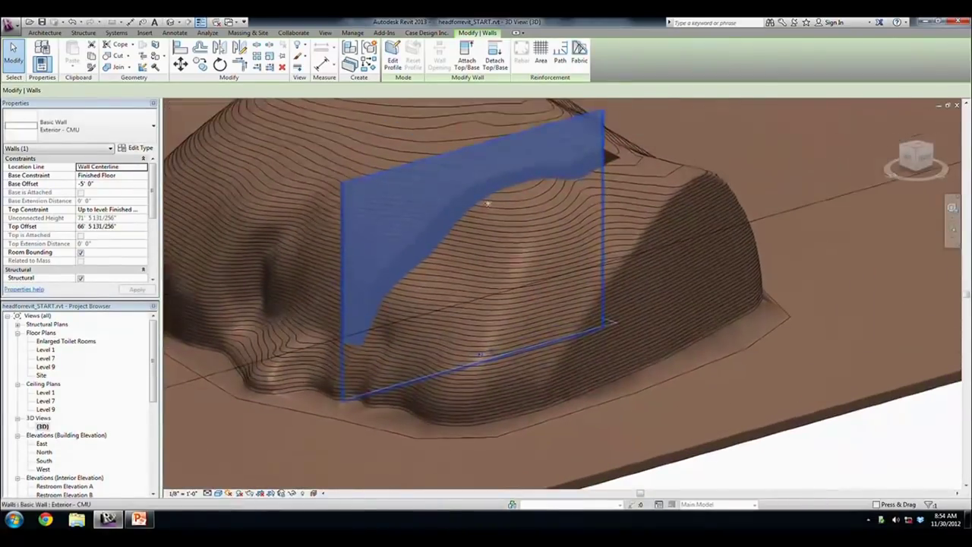
{"action": "mouse_move", "coordinate": [493, 145]}
{"action": "middle_mouse_down", "text": "shift"}
{"action": "mouse_move", "coordinate": [473, 215]}
{"action": "mouse_move", "coordinate": [429, 169]}
{"action": "middle_mouse_up", "text": "shift"}
{"action": "left_click", "coordinate": [392, 58]}
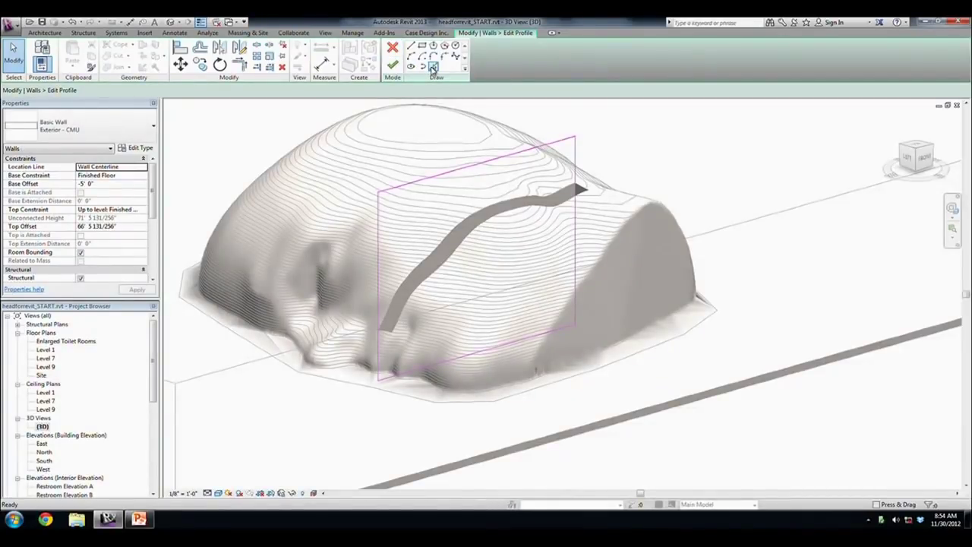
- Use Pick Lines with Tab to pick an edge chain, then review the four profile lines
{"action": "left_click", "coordinate": [433, 68]}
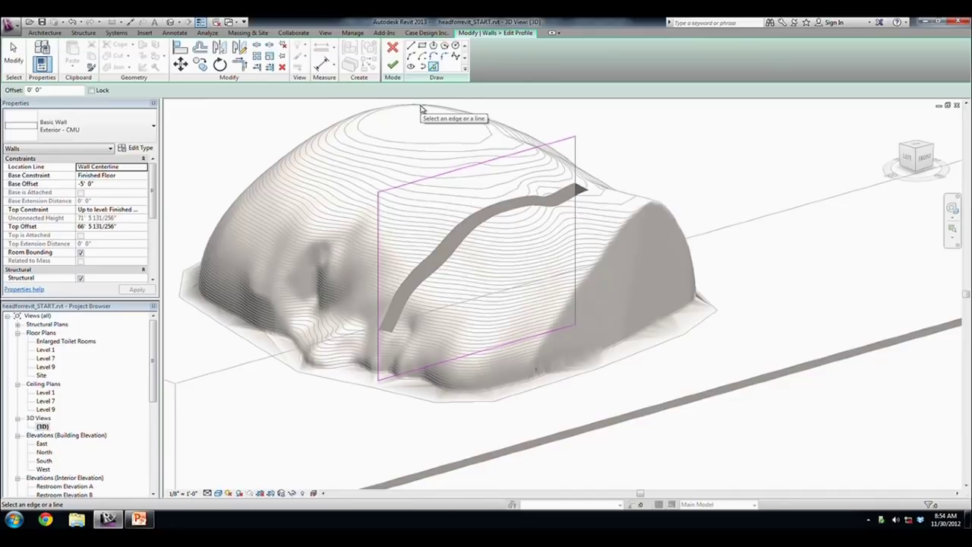
{"action": "scroll", "coordinate": [394, 322], "scroll_direction": "up", "scroll_amount": 2}
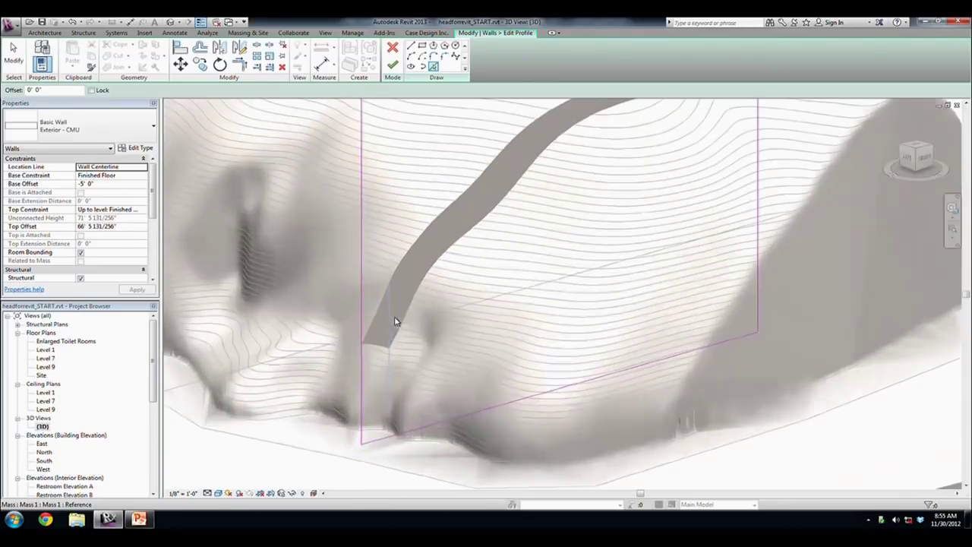
{"action": "scroll", "coordinate": [400, 301], "scroll_direction": "up", "scroll_amount": 2}
{"action": "scroll", "coordinate": [450, 263], "scroll_direction": "up", "scroll_amount": 2}
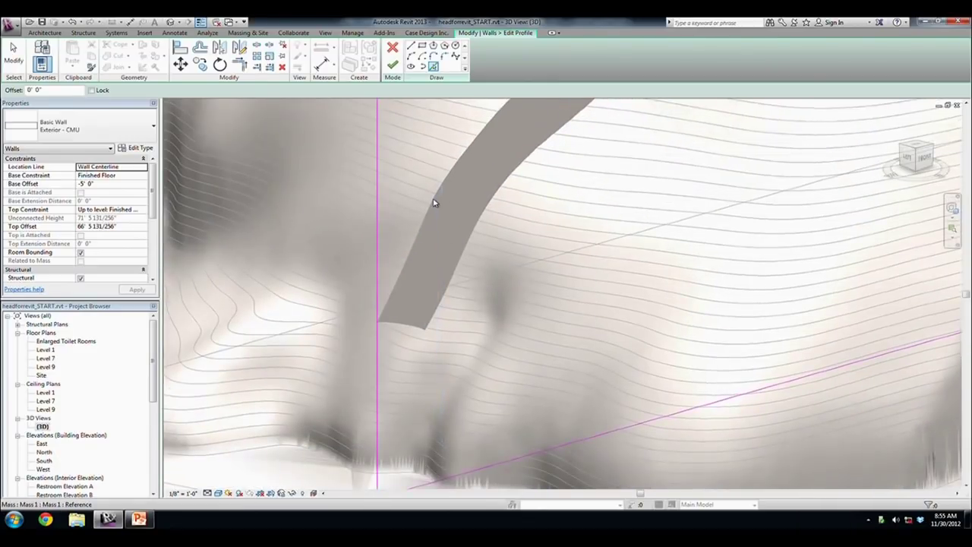
{"action": "key", "text": "Tab"}
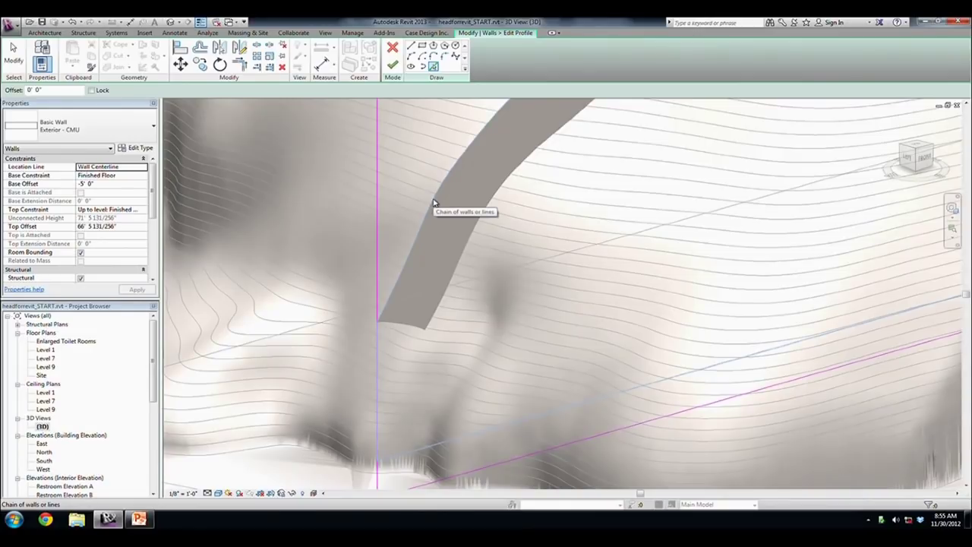
{"action": "key", "text": "Escape"}
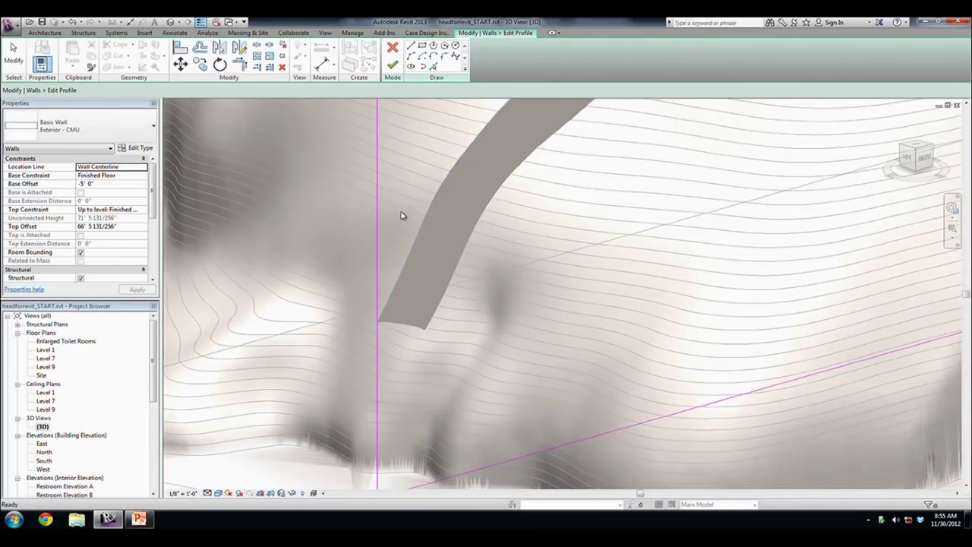
{"action": "key", "text": "Escape"}
{"action": "scroll", "coordinate": [445, 244], "scroll_direction": "down", "scroll_amount": 5}
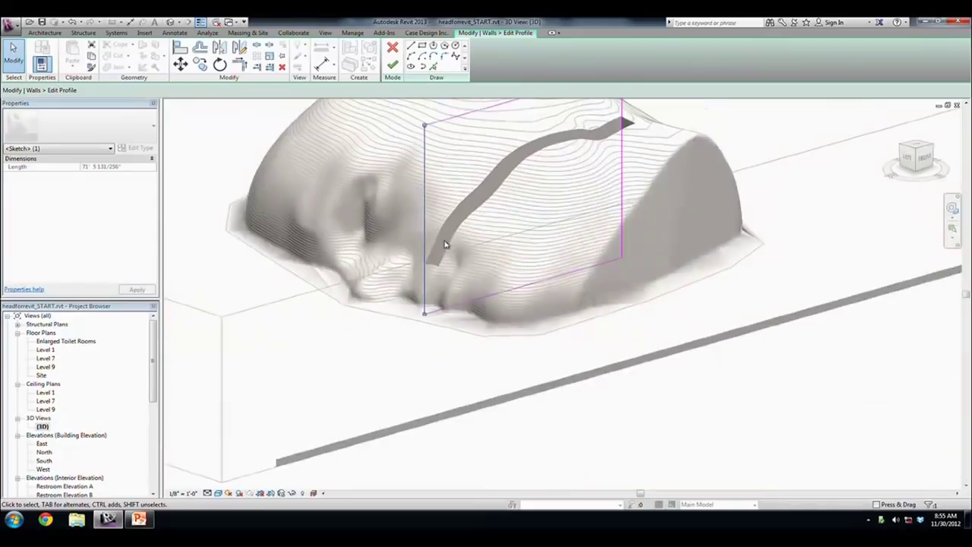
{"action": "scroll", "coordinate": [392, 150], "scroll_direction": "down", "scroll_amount": 3}
{"action": "left_click_drag", "start_coordinate": [387, 144], "coordinate": [644, 360]}
{"action": "left_click", "coordinate": [644, 359]}
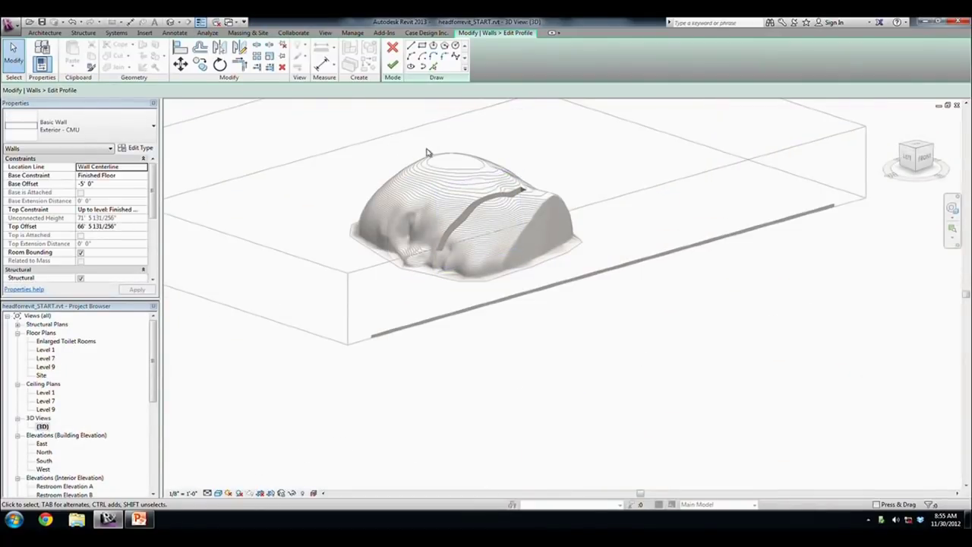
- Pick the mass slice edge along the wall top as profile sketch lines
{"action": "left_click", "coordinate": [433, 66]}
{"action": "scroll", "coordinate": [448, 296], "scroll_direction": "up", "scroll_amount": 5}
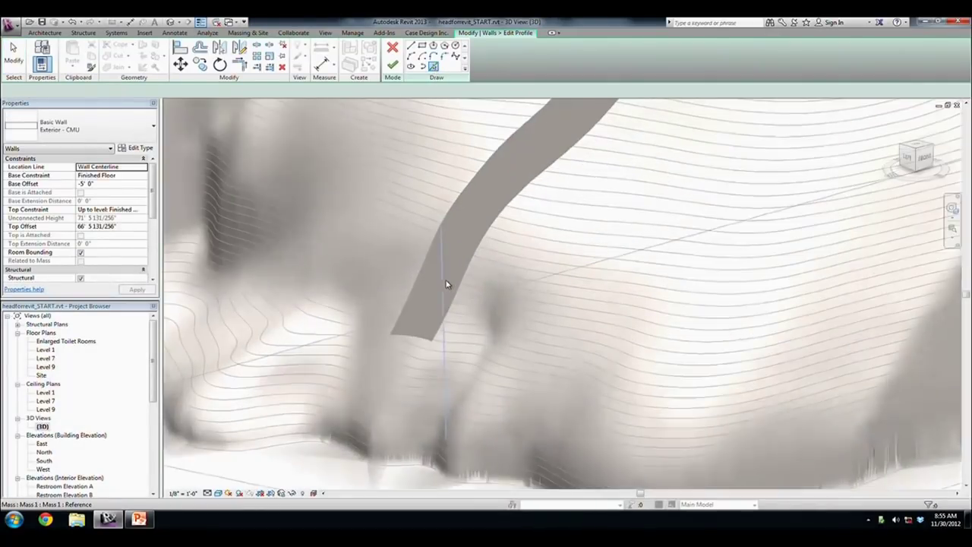
{"action": "scroll", "coordinate": [425, 286], "scroll_direction": "up", "scroll_amount": 3}
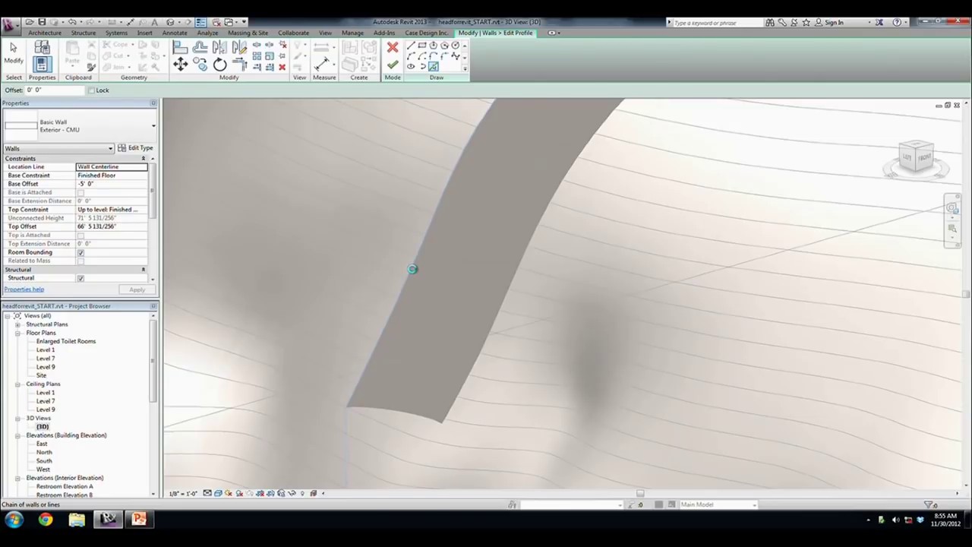
{"action": "left_click", "coordinate": [412, 269]}
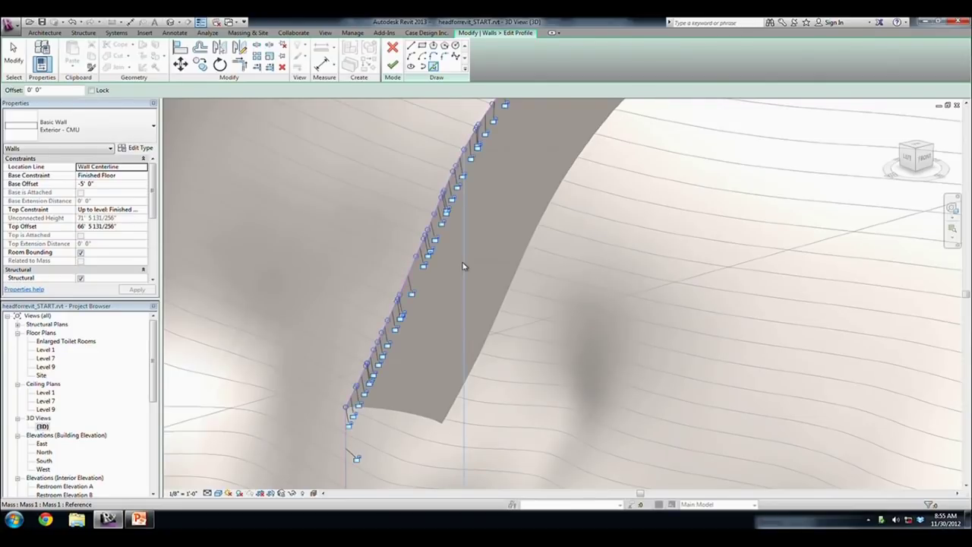
{"action": "scroll", "coordinate": [464, 265], "scroll_direction": "down", "scroll_amount": 5}
{"action": "scroll", "coordinate": [836, 441], "scroll_direction": "down", "scroll_amount": 2}
{"action": "left_click", "coordinate": [711, 382]}
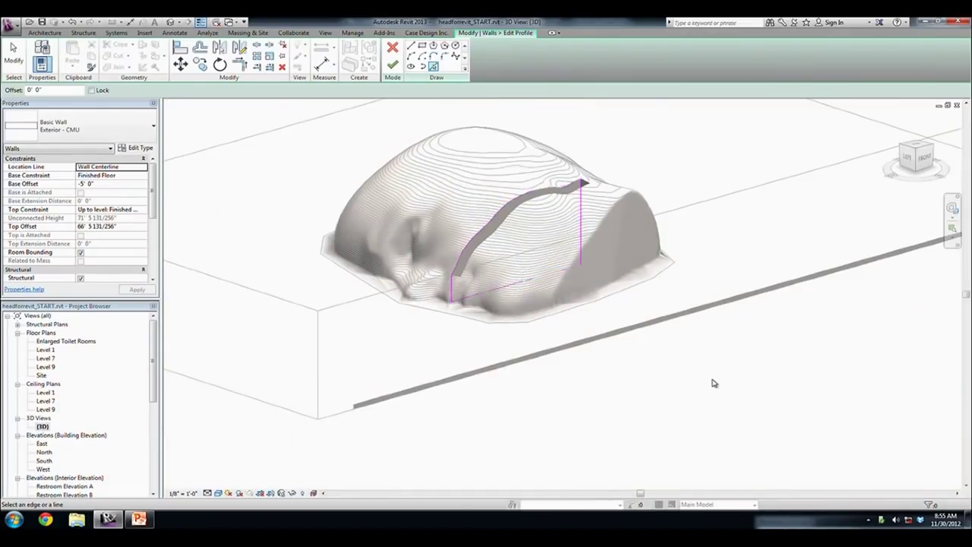
- From the FRONT view, window-select the left, bottom and right profile lines and delete them
{"action": "left_click_drag", "start_coordinate": [625, 240], "coordinate": [559, 289]}
{"action": "key", "text": "Escape"}
{"action": "left_click", "coordinate": [552, 272]}
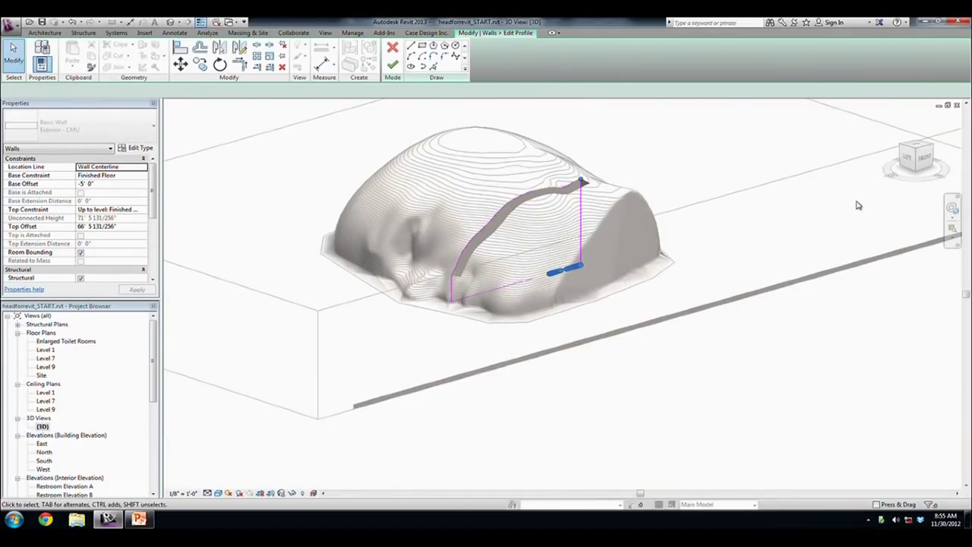
{"action": "left_click", "coordinate": [922, 158]}
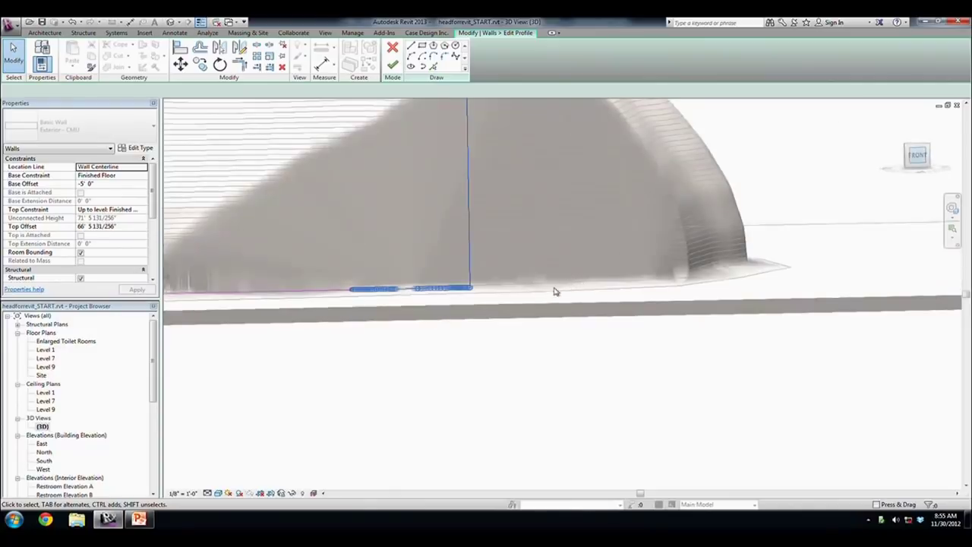
{"action": "scroll", "coordinate": [679, 362], "scroll_direction": "up", "scroll_amount": 3}
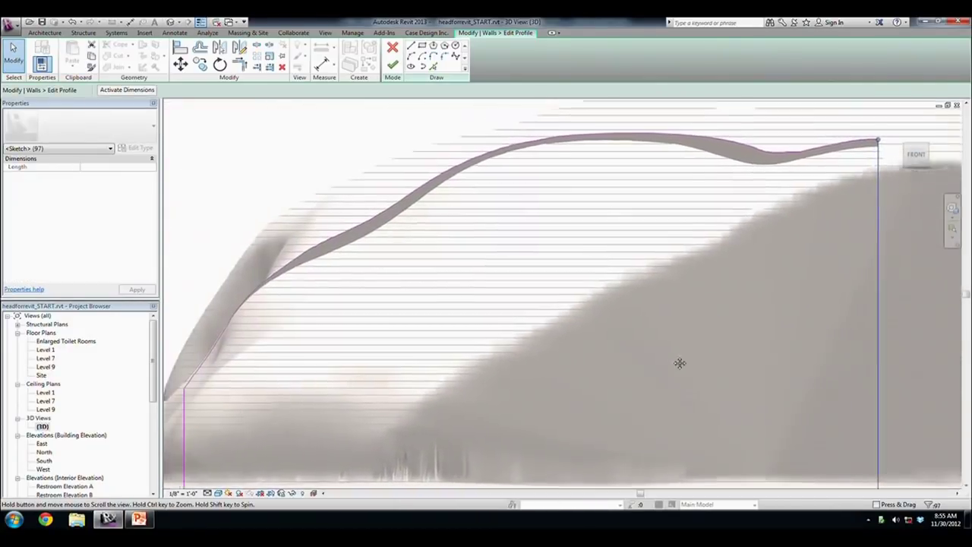
{"action": "scroll", "coordinate": [477, 244], "scroll_direction": "up", "scroll_amount": 2}
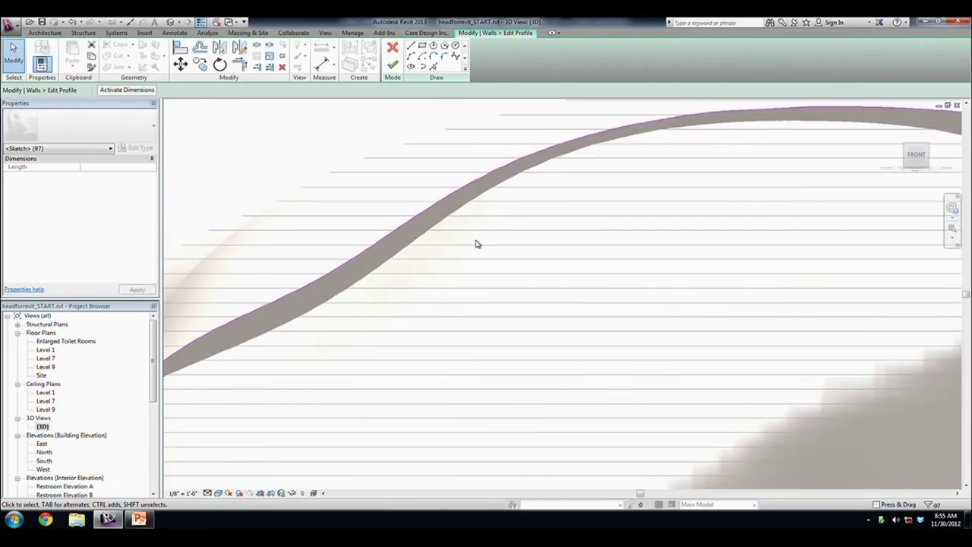
{"action": "scroll", "coordinate": [514, 315], "scroll_direction": "down", "scroll_amount": 5}
{"action": "middle_click_drag", "start_coordinate": [514, 315], "coordinate": [514, 278]}
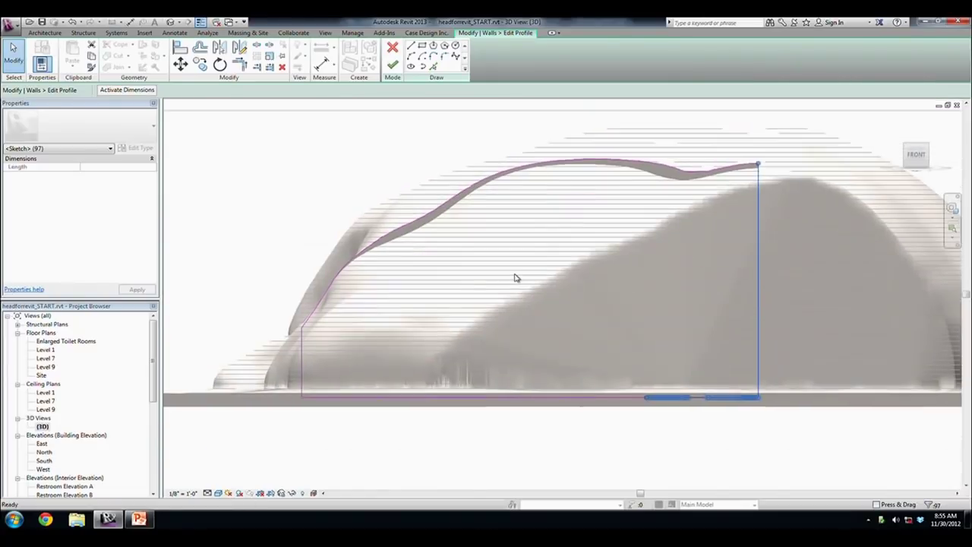
{"action": "left_click_drag", "start_coordinate": [272, 432], "coordinate": [315, 321]}
{"action": "key", "text": "Delete"}
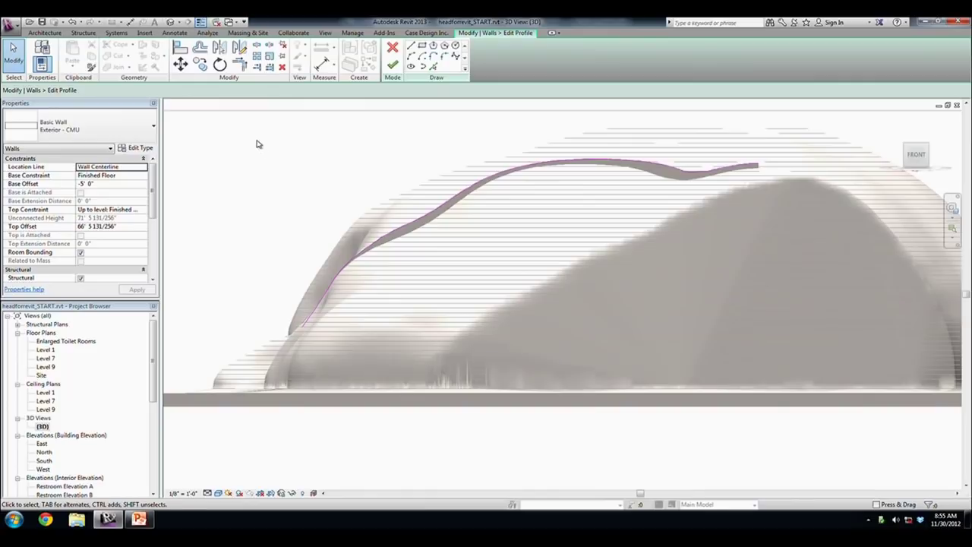
{"action": "left_click_drag", "start_coordinate": [257, 144], "coordinate": [783, 414]}
- Copy the traced top curve and place the copy above the original
{"action": "left_click", "coordinate": [199, 64]}
{"action": "scroll", "coordinate": [311, 357], "scroll_direction": "up", "scroll_amount": 4}
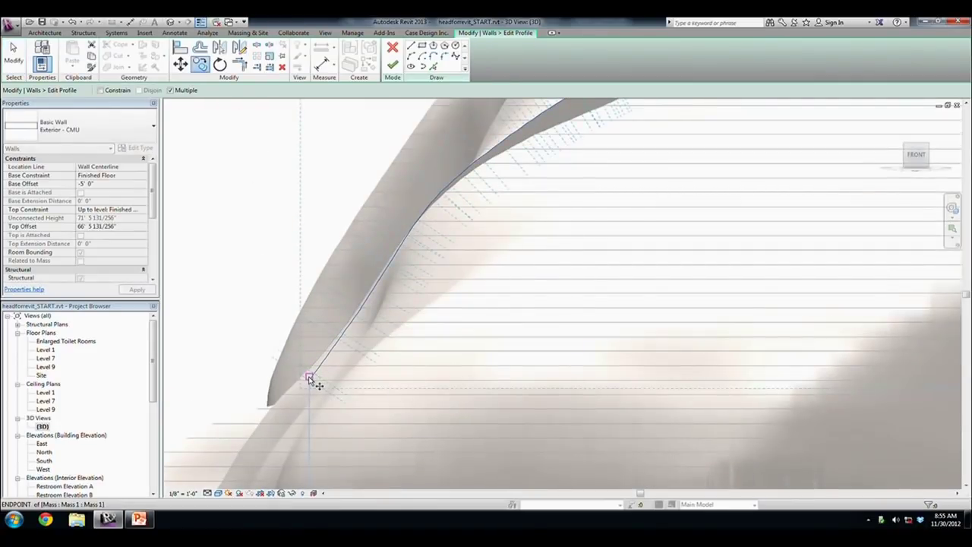
{"action": "left_click", "coordinate": [309, 378]}
{"action": "scroll", "coordinate": [271, 384], "scroll_direction": "down", "scroll_amount": 2}
{"action": "scroll", "coordinate": [271, 382], "scroll_direction": "down", "scroll_amount": 2}
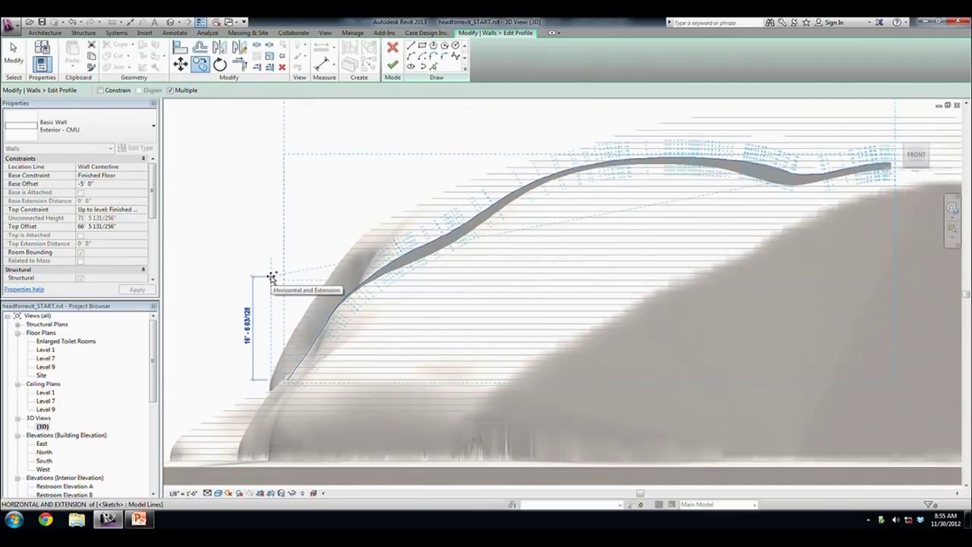
{"action": "left_click", "coordinate": [220, 247]}
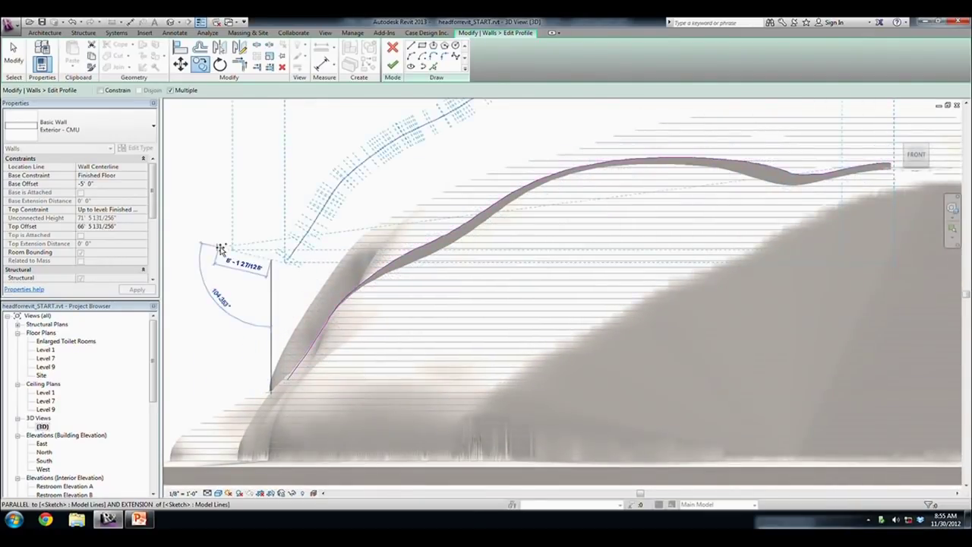
{"action": "scroll", "coordinate": [426, 350], "scroll_direction": "down", "scroll_amount": 2}
{"action": "scroll", "coordinate": [380, 319], "scroll_direction": "down", "scroll_amount": 2}
{"action": "key", "text": "Escape"}
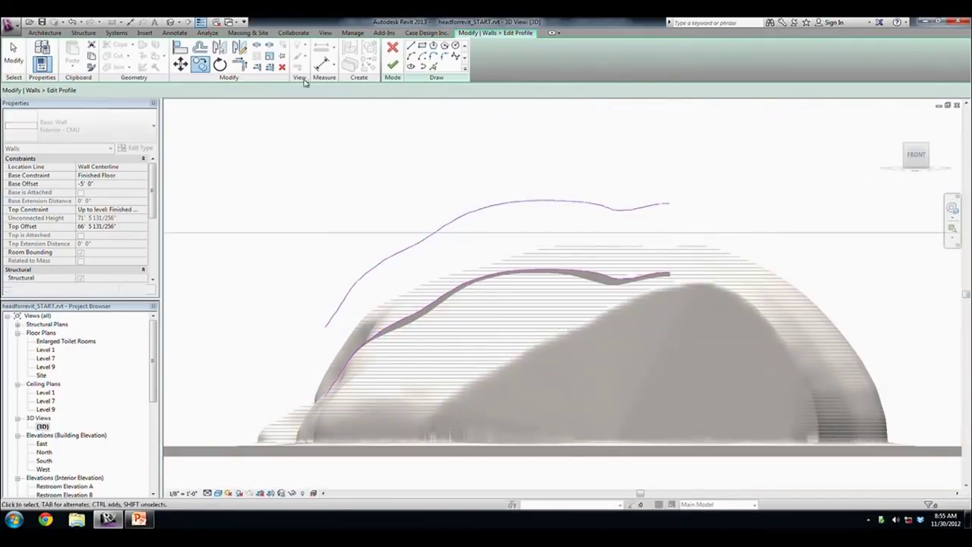
{"action": "key", "text": "Escape"}
- Start a straight line at the copied curve's endpoint, then cancel it
{"action": "scroll", "coordinate": [325, 331], "scroll_direction": "up", "scroll_amount": 2}
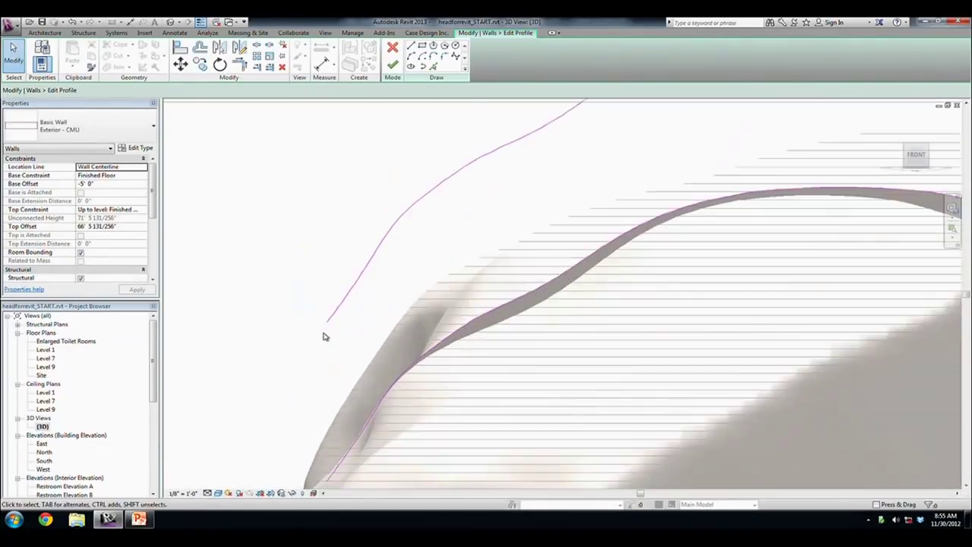
{"action": "scroll", "coordinate": [328, 319], "scroll_direction": "up", "scroll_amount": 2}
{"action": "left_click", "coordinate": [411, 47]}
{"action": "scroll", "coordinate": [334, 296], "scroll_direction": "up", "scroll_amount": 2}
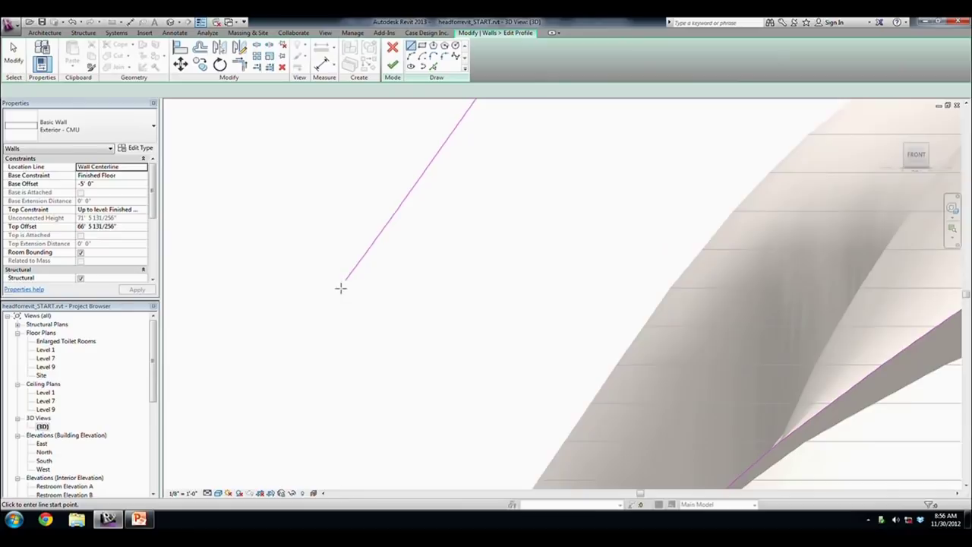
{"action": "scroll", "coordinate": [346, 281], "scroll_direction": "up", "scroll_amount": 3}
{"action": "scroll", "coordinate": [372, 394], "scroll_direction": "down", "scroll_amount": 1}
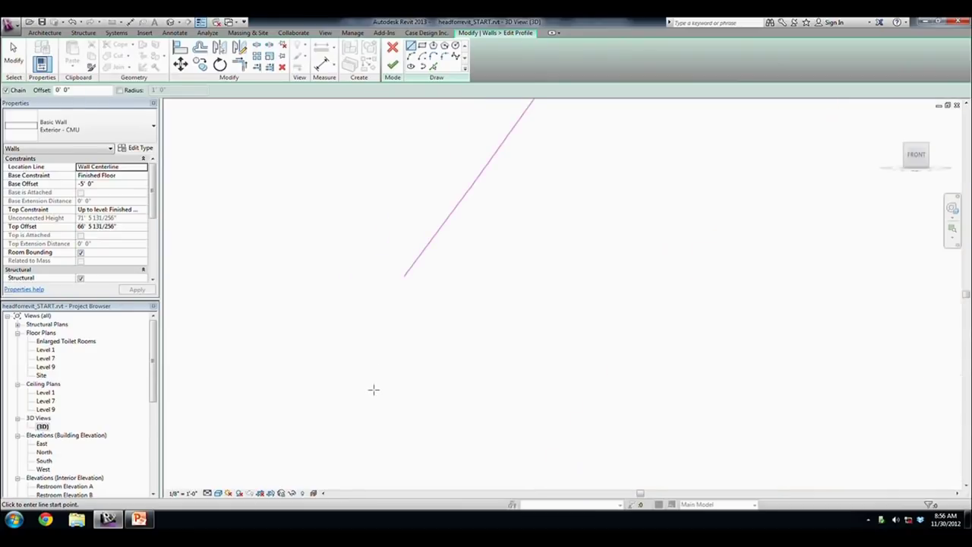
{"action": "left_click", "coordinate": [400, 265]}
{"action": "scroll", "coordinate": [408, 320], "scroll_direction": "down", "scroll_amount": 1}
{"action": "scroll", "coordinate": [410, 319], "scroll_direction": "down", "scroll_amount": 2}
{"action": "scroll", "coordinate": [412, 316], "scroll_direction": "down", "scroll_amount": 3}
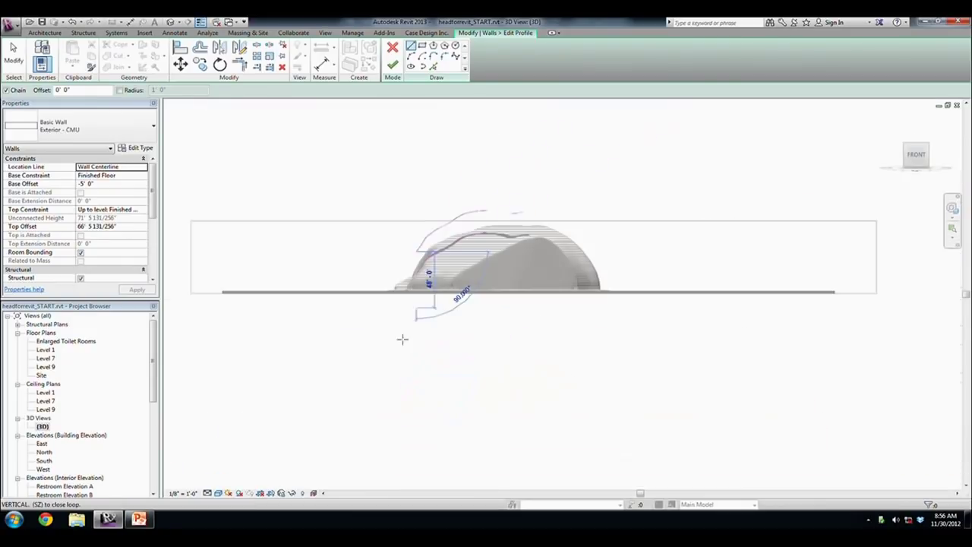
{"action": "scroll", "coordinate": [408, 304], "scroll_direction": "up", "scroll_amount": 1}
{"action": "scroll", "coordinate": [423, 228], "scroll_direction": "up", "scroll_amount": 2}
{"action": "scroll", "coordinate": [425, 215], "scroll_direction": "up", "scroll_amount": 2}
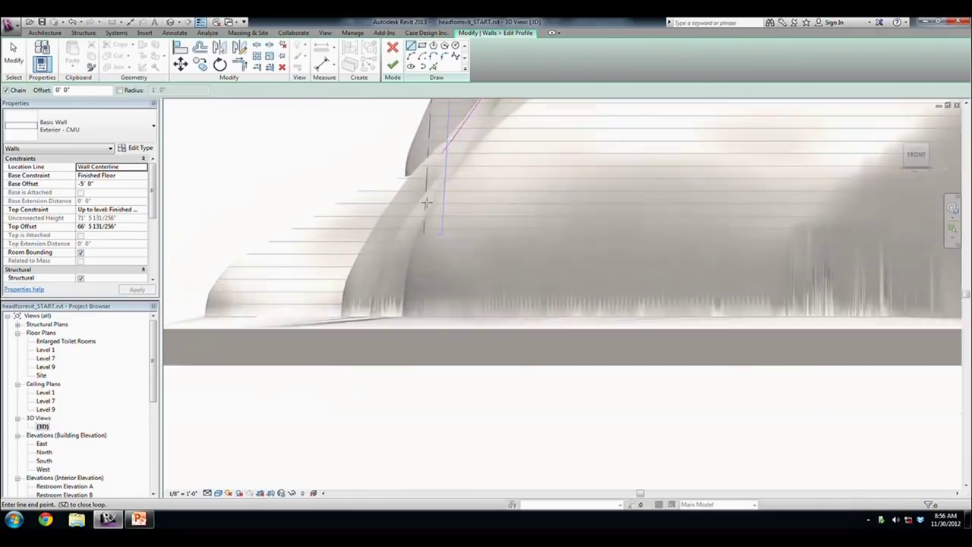
{"action": "scroll", "coordinate": [456, 303], "scroll_direction": "up", "scroll_amount": 2}
{"action": "key", "text": "Escape"}
{"action": "key", "text": "Escape"}
- Draw vertical lines joining the two curves' ends to close the profile
{"action": "scroll", "coordinate": [477, 335], "scroll_direction": "up", "scroll_amount": 1}
{"action": "scroll", "coordinate": [474, 334], "scroll_direction": "up", "scroll_amount": 2}
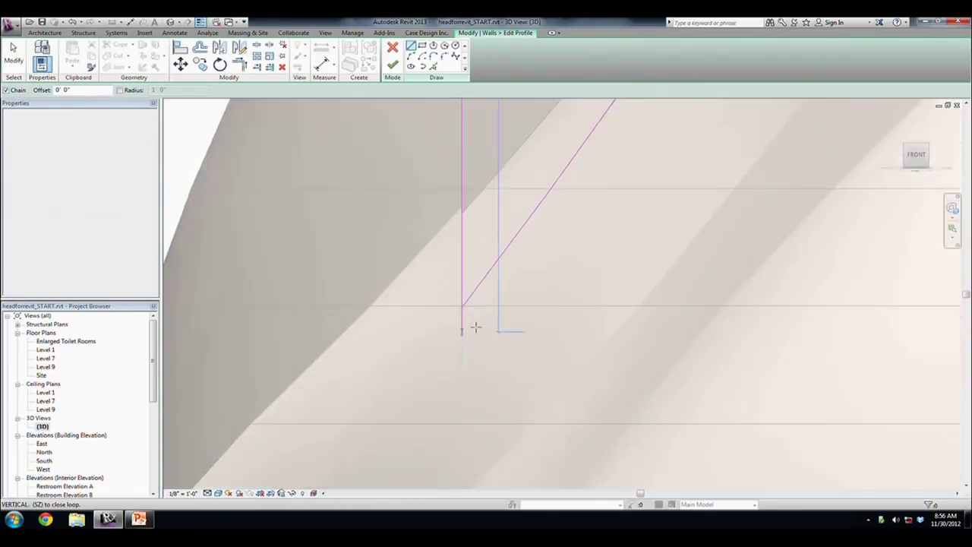
{"action": "scroll", "coordinate": [459, 311], "scroll_direction": "up", "scroll_amount": 2}
{"action": "scroll", "coordinate": [444, 292], "scroll_direction": "up", "scroll_amount": 1}
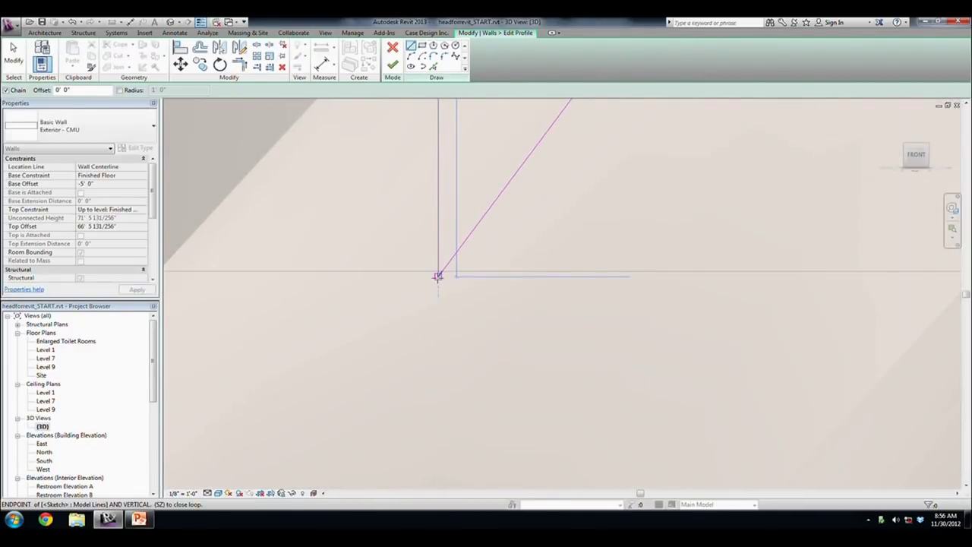
{"action": "scroll", "coordinate": [478, 304], "scroll_direction": "up", "scroll_amount": 1}
{"action": "scroll", "coordinate": [486, 338], "scroll_direction": "down", "scroll_amount": 4}
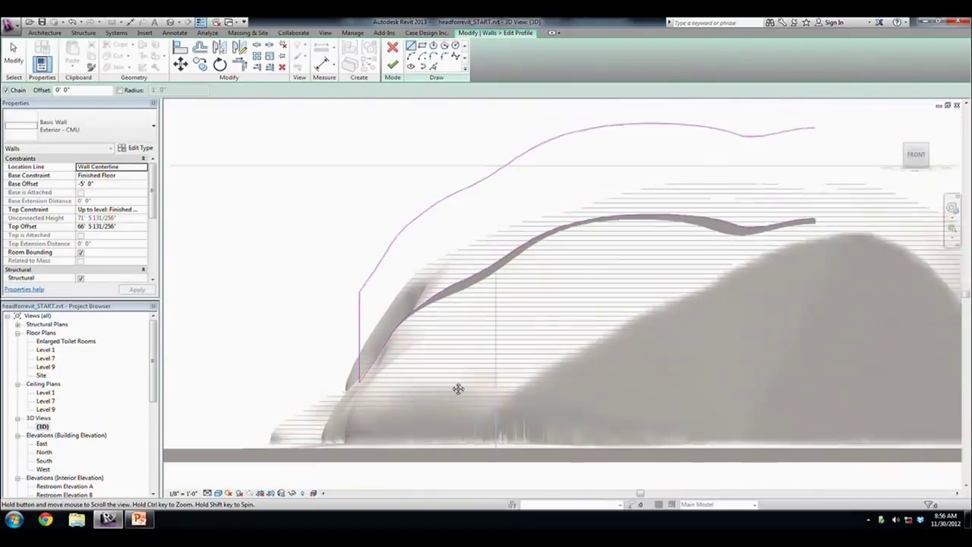
{"action": "scroll", "coordinate": [608, 304], "scroll_direction": "down", "scroll_amount": 1}
{"action": "scroll", "coordinate": [750, 156], "scroll_direction": "up", "scroll_amount": 5}
{"action": "left_click_drag", "start_coordinate": [742, 163], "coordinate": [553, 262]}
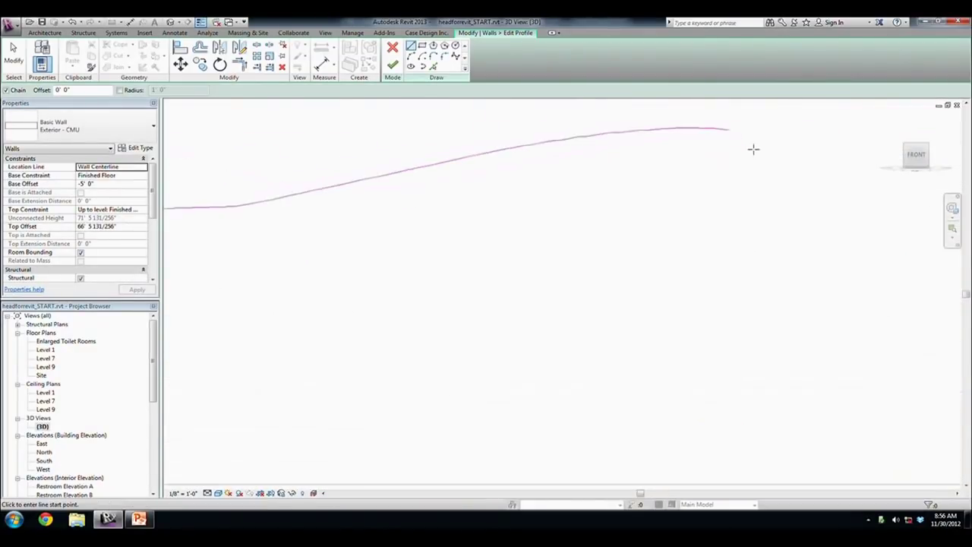
{"action": "left_click", "coordinate": [553, 264]}
{"action": "scroll", "coordinate": [559, 364], "scroll_direction": "down", "scroll_amount": 3}
{"action": "middle_click_drag", "start_coordinate": [572, 524], "coordinate": [575, 282]}
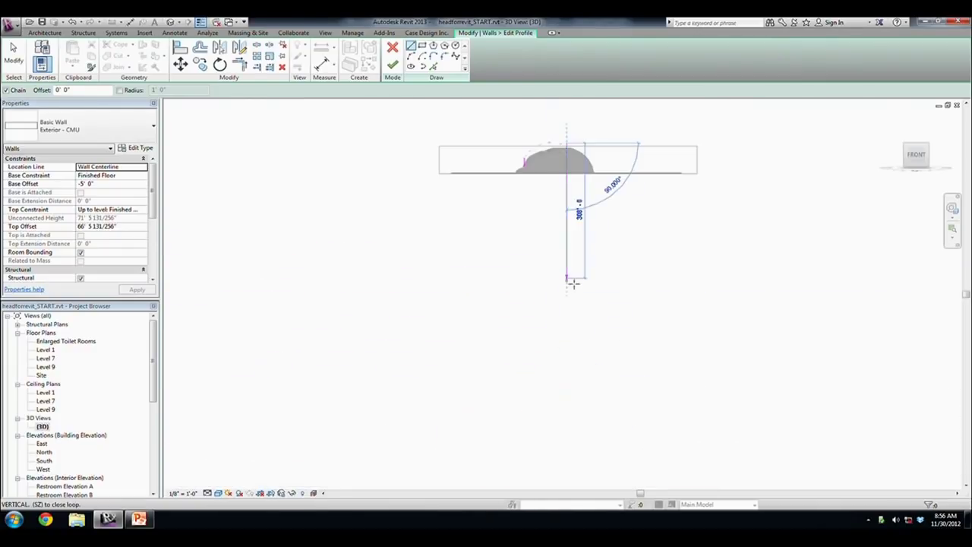
{"action": "scroll", "coordinate": [566, 149], "scroll_direction": "up", "scroll_amount": 4}
{"action": "scroll", "coordinate": [566, 150], "scroll_direction": "up", "scroll_amount": 5}
{"action": "scroll", "coordinate": [566, 150], "scroll_direction": "up", "scroll_amount": 2}
{"action": "middle_click_drag", "start_coordinate": [566, 150], "coordinate": [563, 278]}
{"action": "scroll", "coordinate": [564, 280], "scroll_direction": "up", "scroll_amount": 3}
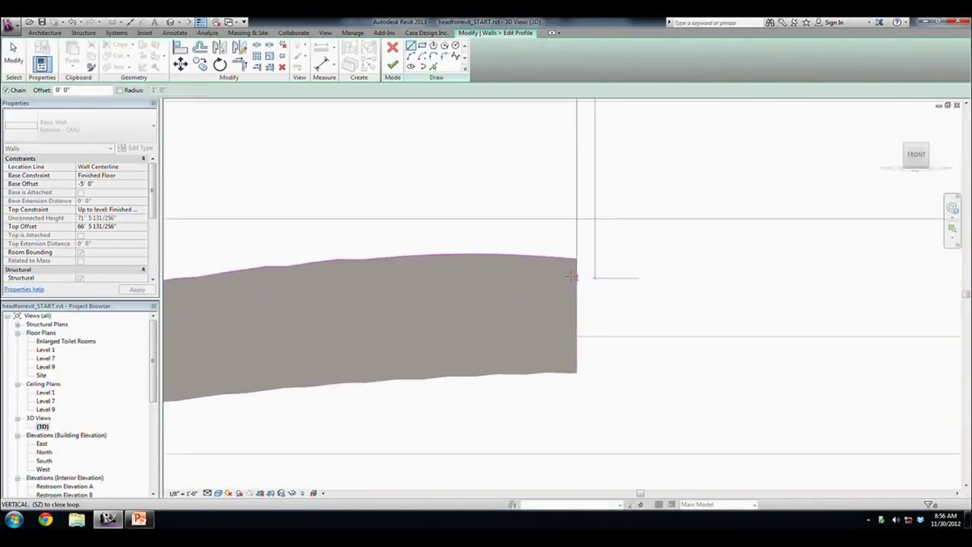
{"action": "scroll", "coordinate": [575, 271], "scroll_direction": "up", "scroll_amount": 3}
{"action": "left_click", "coordinate": [603, 213]}
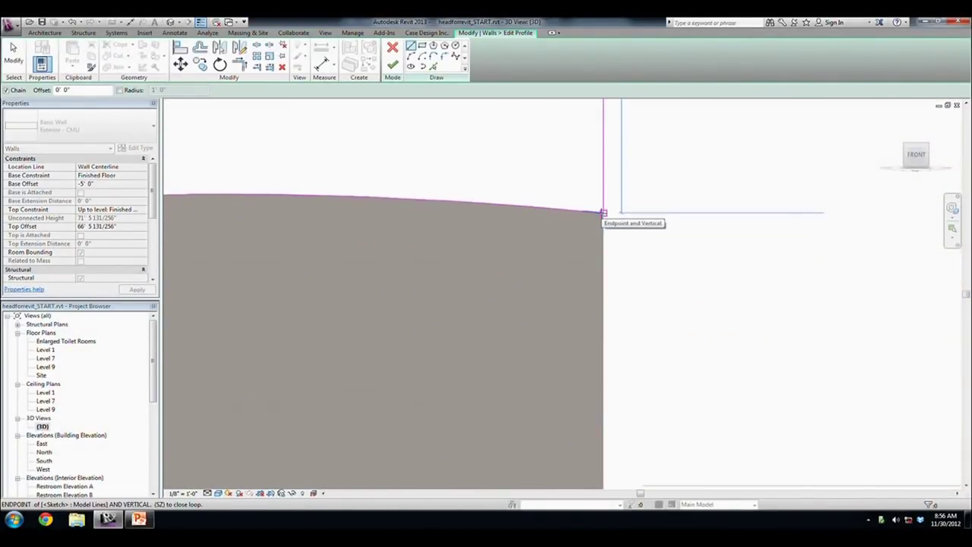
{"action": "key", "text": "Escape"}
{"action": "key", "text": "Escape"}
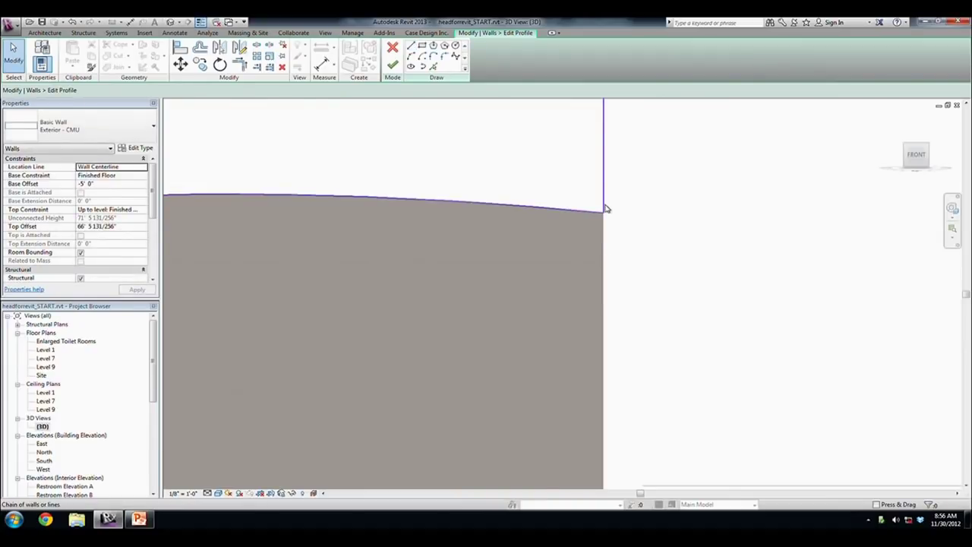
- Select the closed 584-line profile sketch and orbit to check it
{"action": "left_click", "coordinate": [603, 302]}
{"action": "scroll", "coordinate": [599, 306], "scroll_direction": "down", "scroll_amount": 2}
{"action": "scroll", "coordinate": [596, 309], "scroll_direction": "down", "scroll_amount": 3}
{"action": "mouse_move", "coordinate": [594, 309]}
{"action": "middle_mouse_down", "text": "shift"}
{"action": "mouse_move", "coordinate": [577, 347]}
{"action": "mouse_move", "coordinate": [501, 375]}
{"action": "mouse_move", "coordinate": [521, 371]}
{"action": "mouse_move", "coordinate": [501, 357]}
{"action": "middle_mouse_up", "text": "shift"}
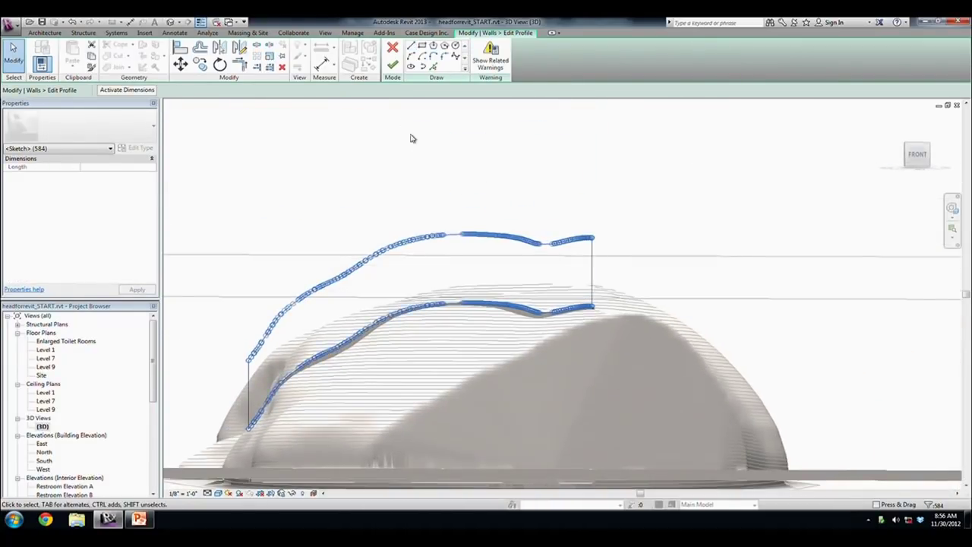
{"action": "key", "text": "Escape"}
- Finish the wall profile edit, check the wall in isolation, then reset temporary hide/isolate
{"action": "key", "text": "Return"}
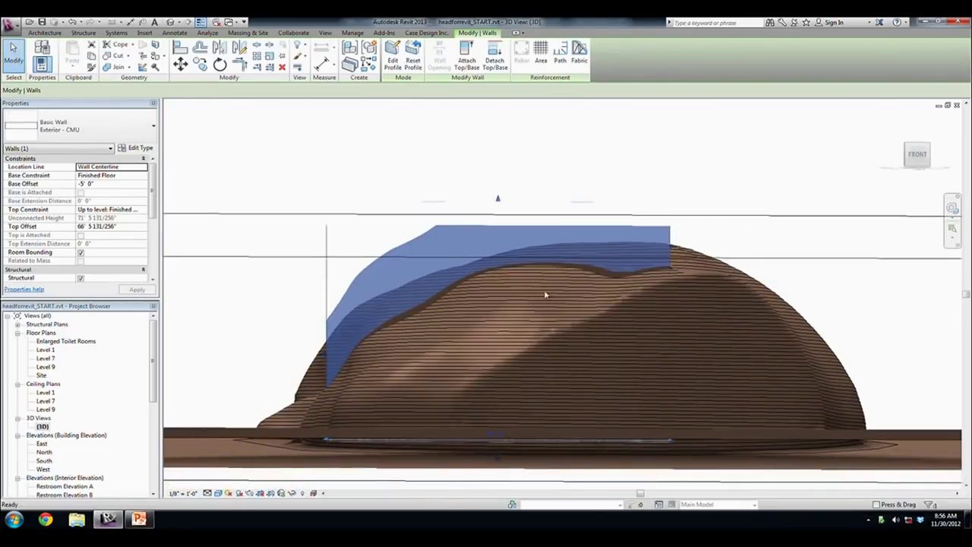
{"action": "left_click", "coordinate": [293, 493]}
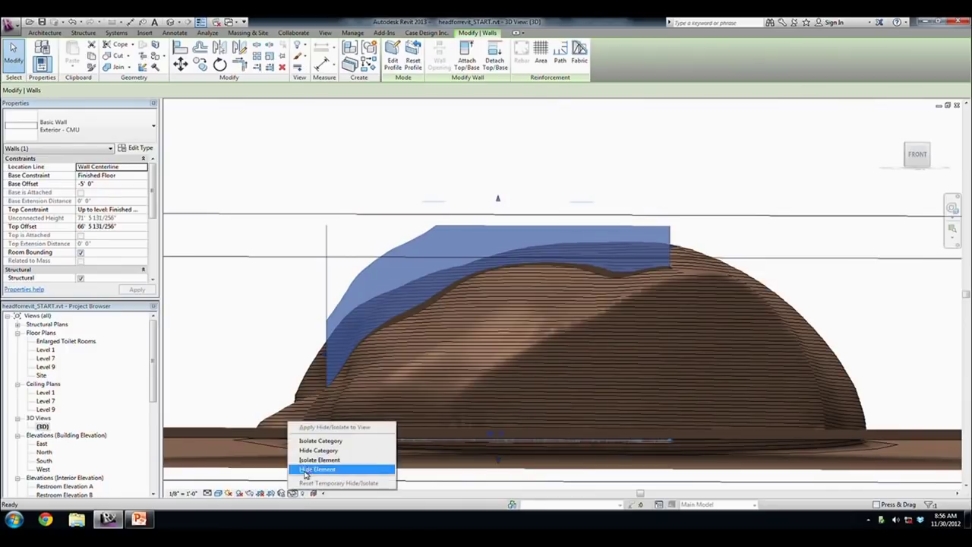
{"action": "left_click", "coordinate": [326, 457]}
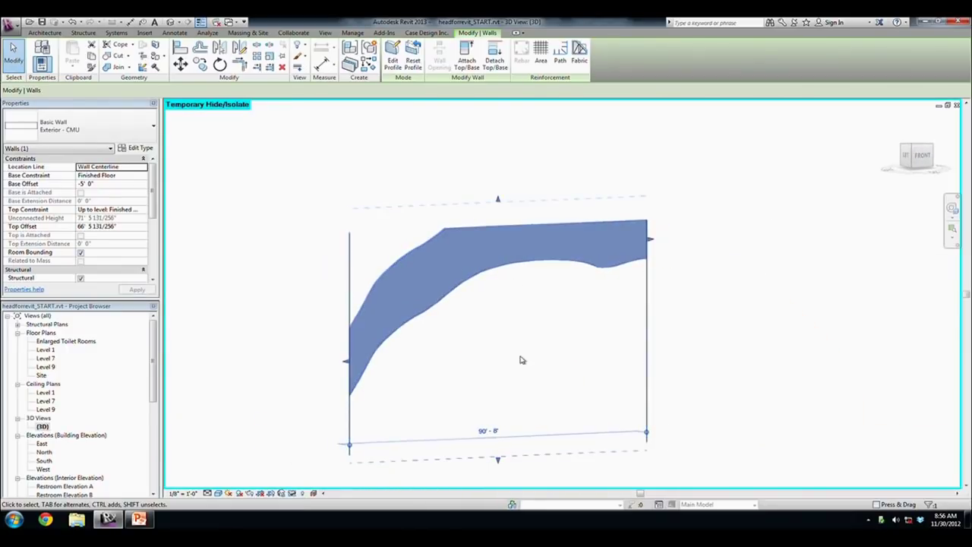
{"action": "left_click", "coordinate": [527, 441]}
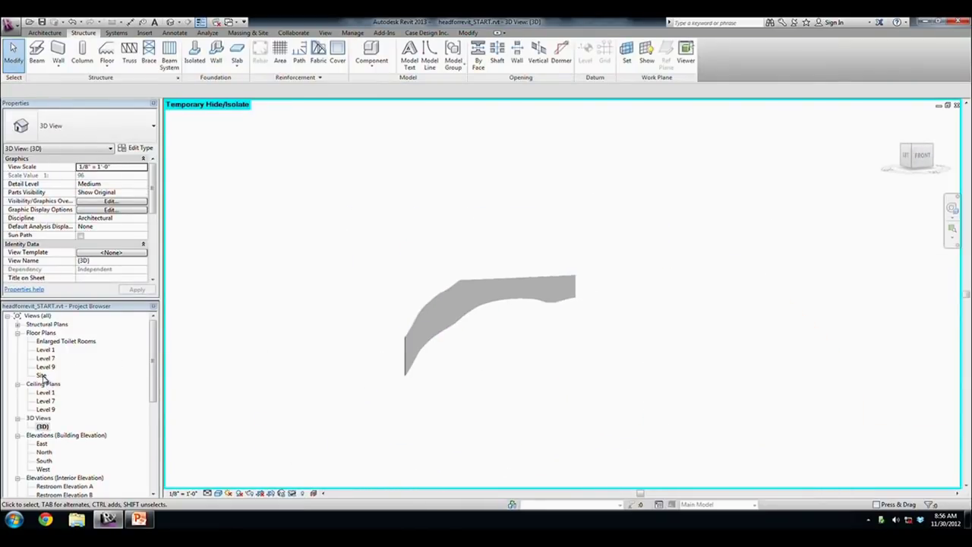
{"action": "left_click", "coordinate": [302, 492]}
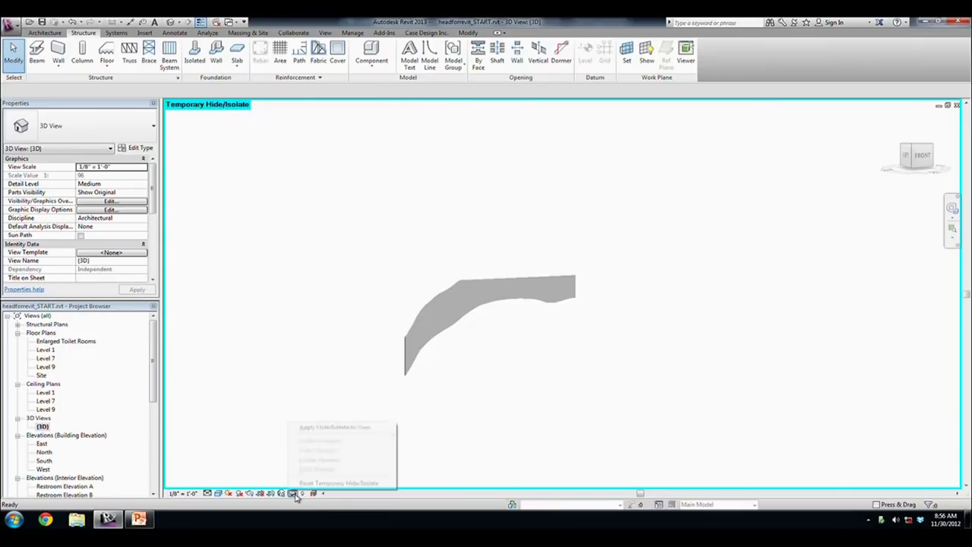
{"action": "left_click", "coordinate": [305, 485]}
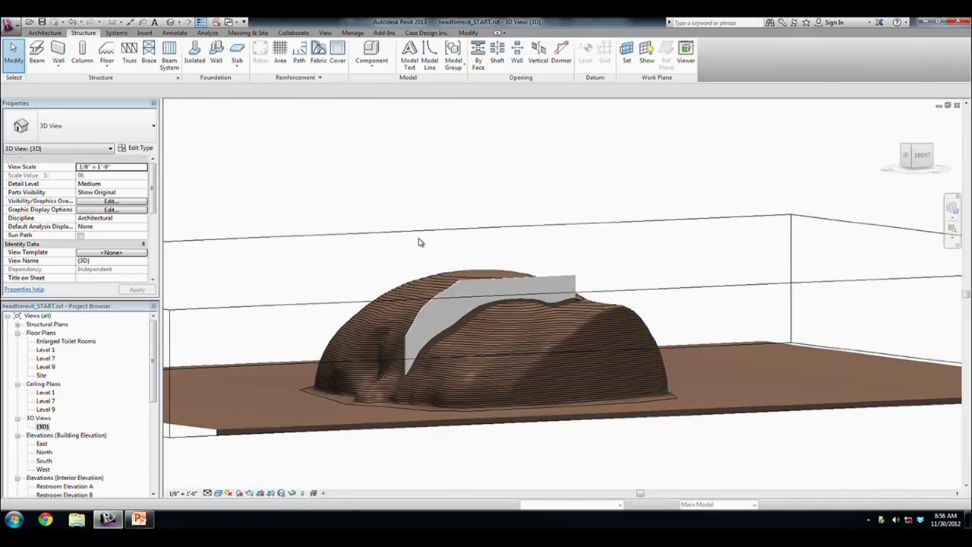
- Raise the section box top so the wall's whole curved top shows
{"action": "left_click", "coordinate": [418, 236]}
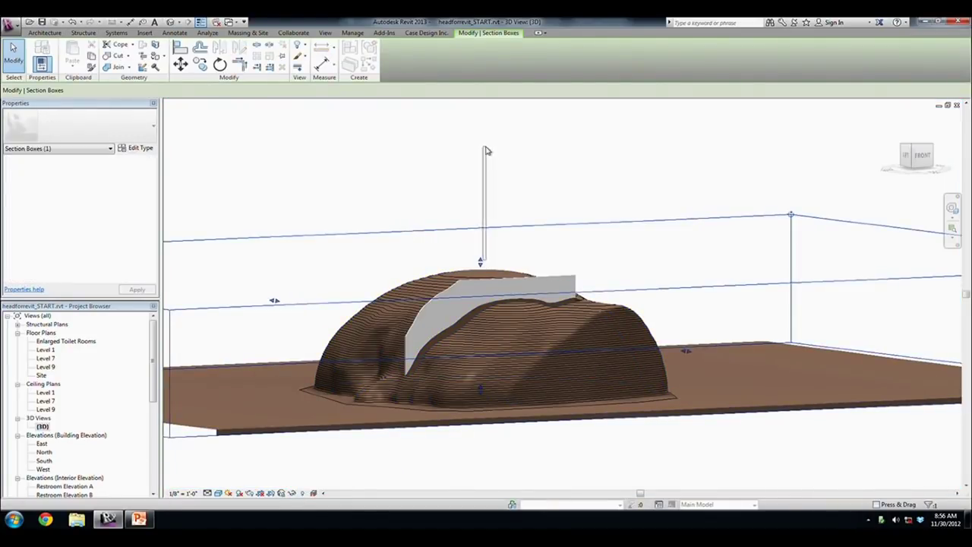
{"action": "key", "text": "Escape"}
{"action": "left_click", "coordinate": [472, 229]}
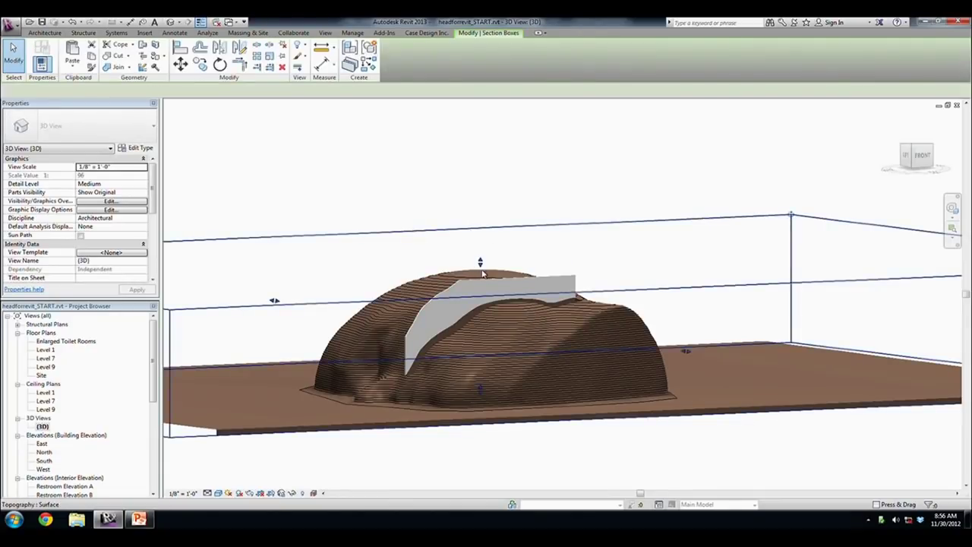
{"action": "left_click_drag", "start_coordinate": [480, 262], "coordinate": [488, 147]}
{"action": "key", "text": "Escape"}
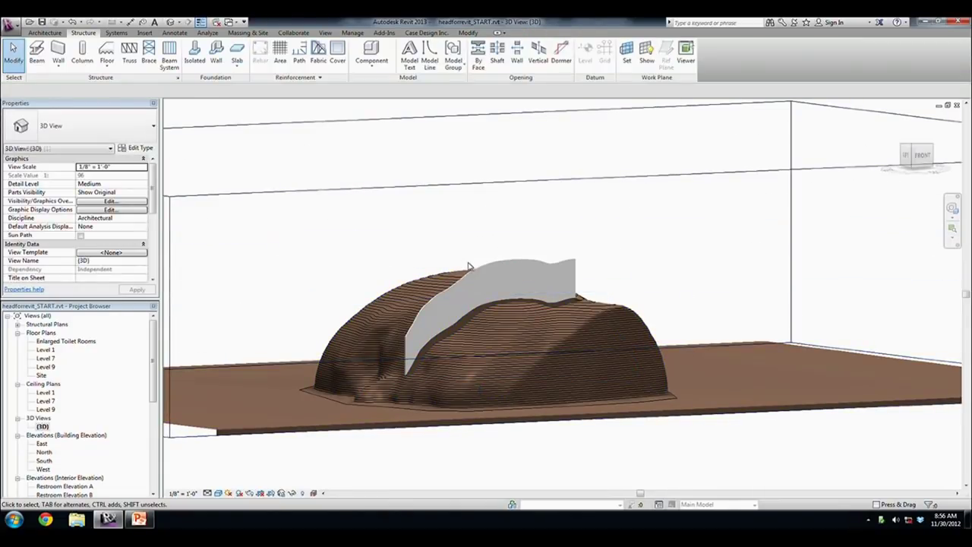
- Select the curved wall and temporarily isolate it in the view
{"action": "left_click", "coordinate": [480, 267]}
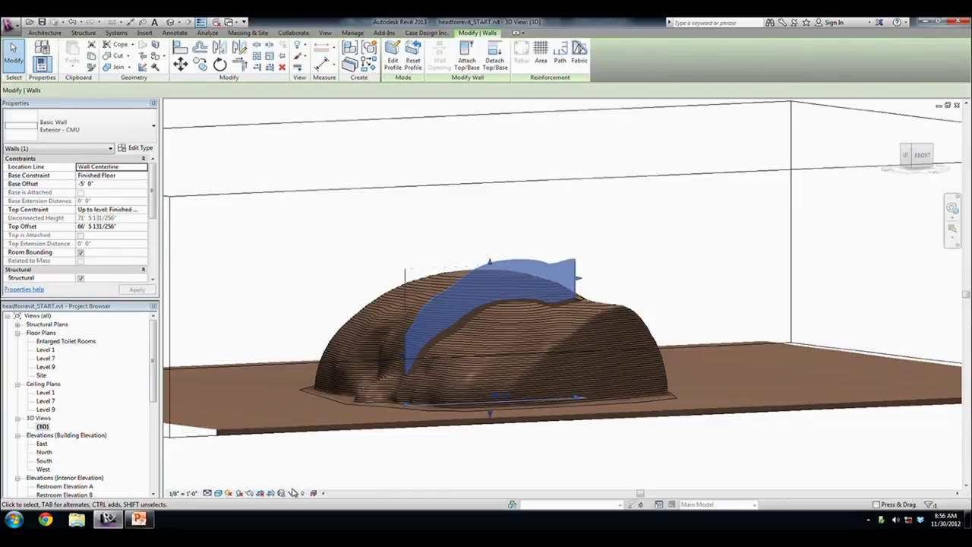
{"action": "left_click", "coordinate": [292, 494]}
{"action": "left_click", "coordinate": [315, 460]}
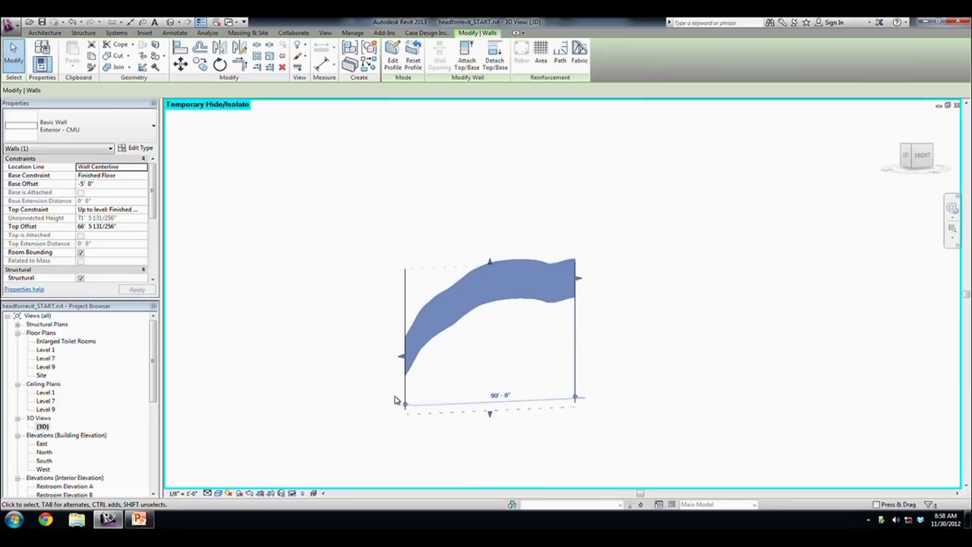
- Deselect the isolated curved wall
{"action": "left_click", "coordinate": [395, 400]}
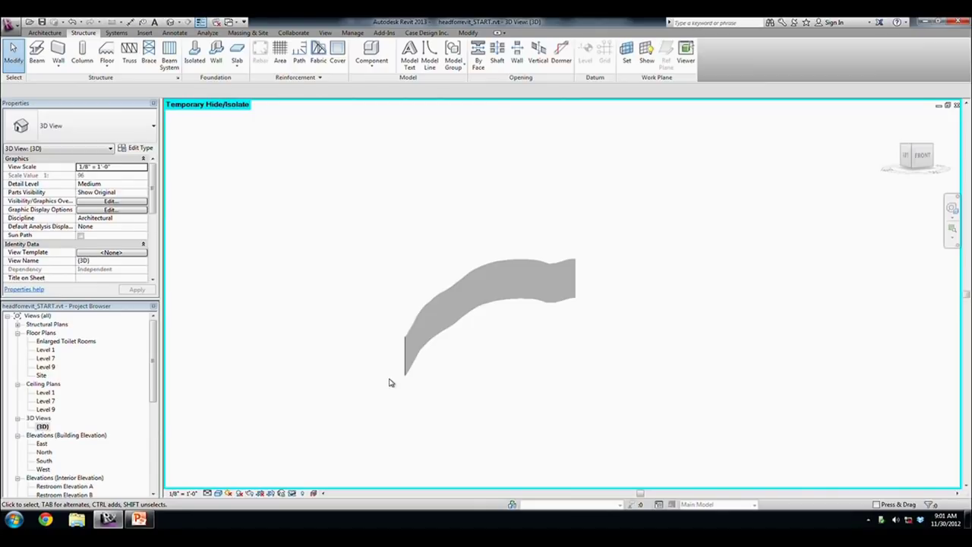
- Save the project and close the 3D view window
{"action": "middle_click_drag", "start_coordinate": [385, 371], "coordinate": [394, 341]}
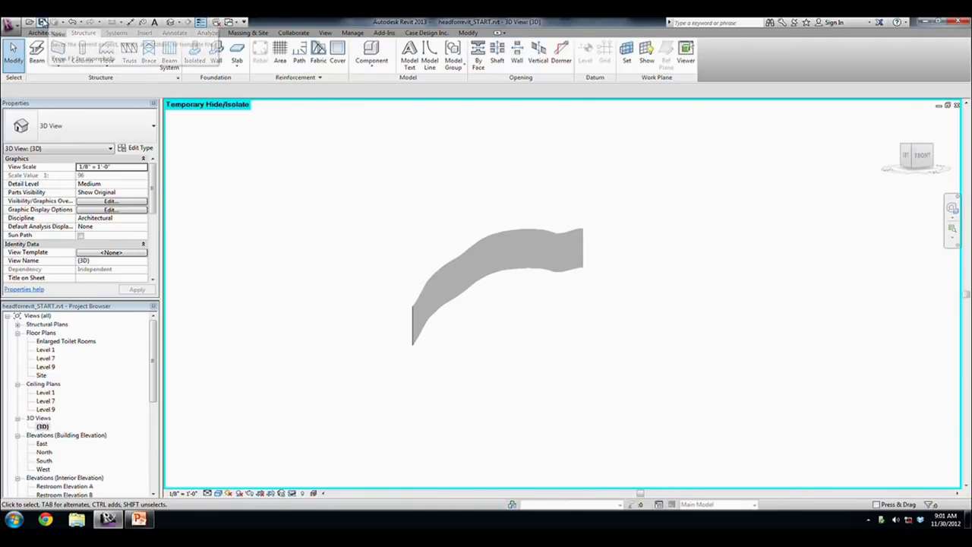
{"action": "left_click", "coordinate": [43, 22]}
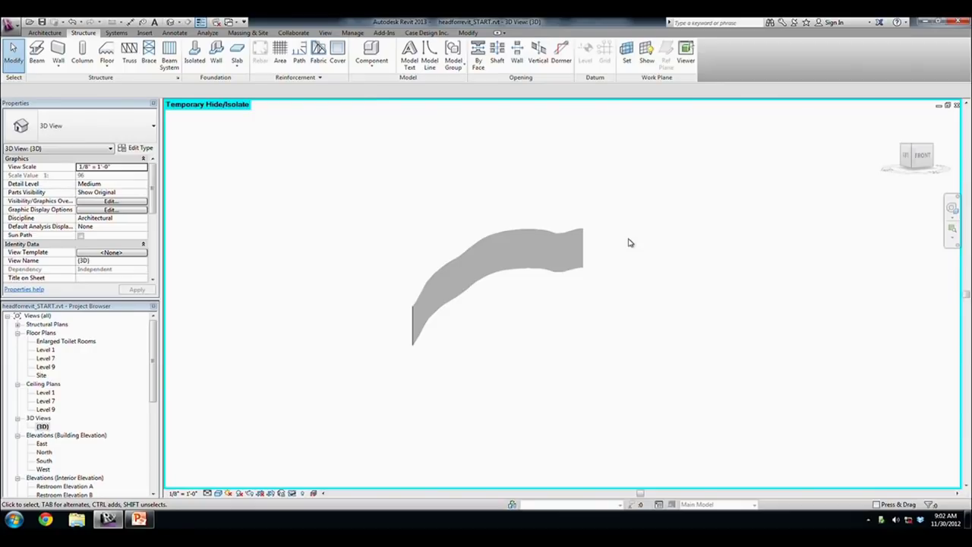
{"action": "left_click", "coordinate": [957, 107]}
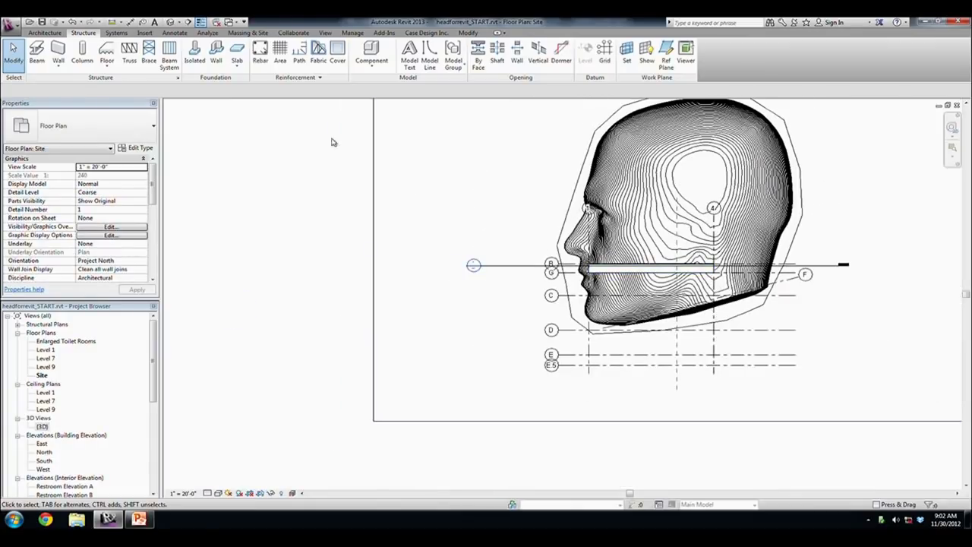
- Open cow_adaptive_For_Scale_START.rfa after sorting the Open dialog by date modified
{"action": "left_click", "coordinate": [30, 22]}
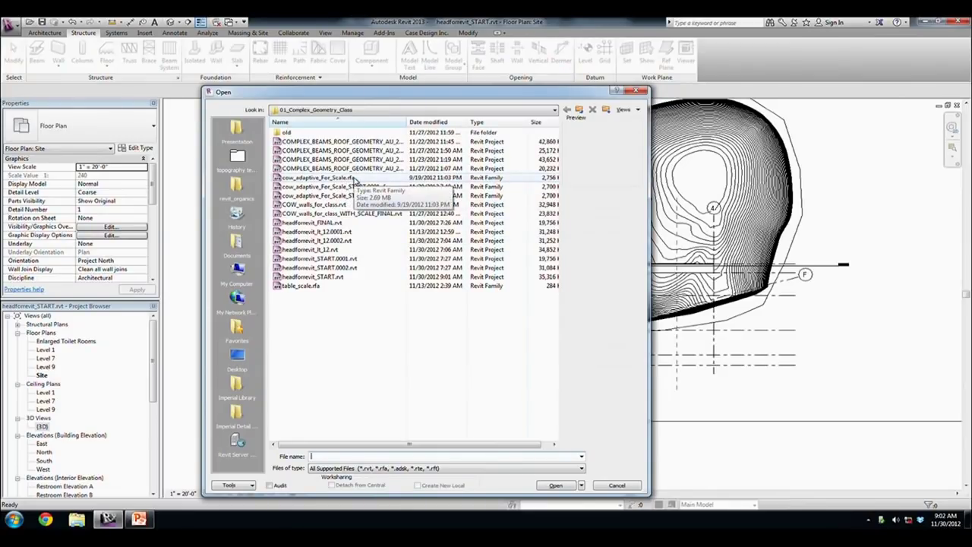
{"action": "left_click", "coordinate": [428, 122]}
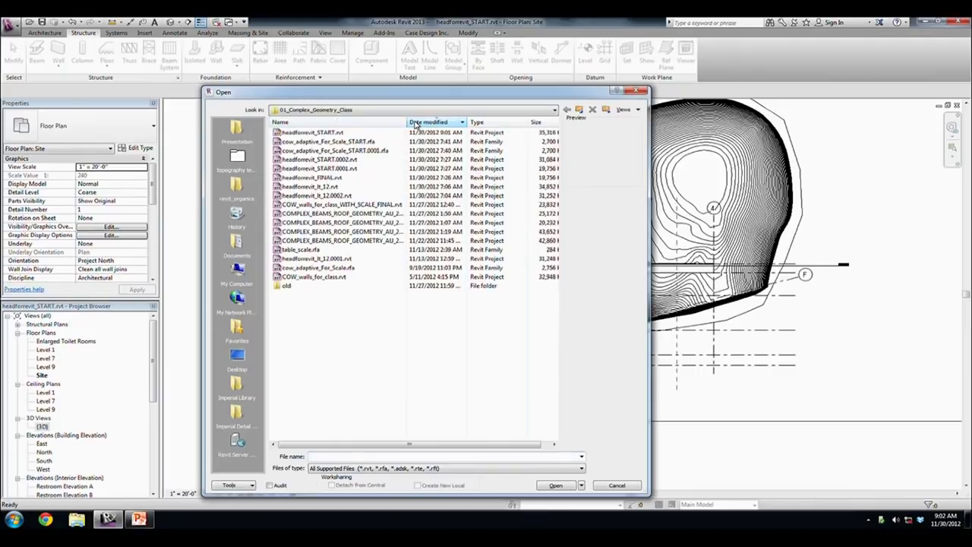
{"action": "left_click", "coordinate": [372, 142]}
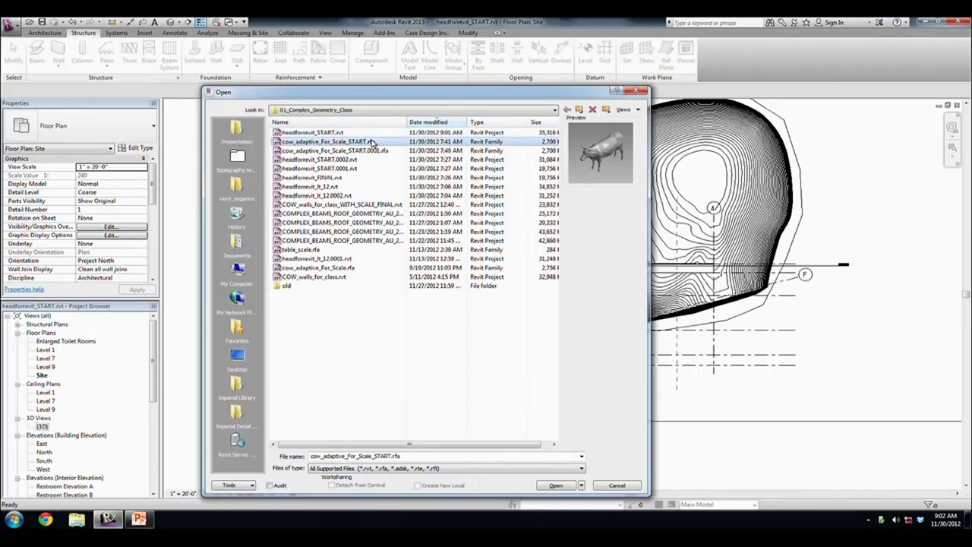
{"action": "left_click", "coordinate": [544, 487]}
- Zoom and orbit to the cow, then window-select the entire cow form
{"action": "scroll", "coordinate": [570, 370], "scroll_direction": "up", "scroll_amount": 2}
{"action": "mouse_move", "coordinate": [570, 370]}
{"action": "middle_mouse_down", "text": "shift"}
{"action": "mouse_move", "coordinate": [523, 373]}
{"action": "mouse_move", "coordinate": [679, 354]}
{"action": "mouse_move", "coordinate": [759, 284]}
{"action": "mouse_move", "coordinate": [629, 370]}
{"action": "middle_mouse_up", "text": "shift"}
{"action": "scroll", "coordinate": [629, 370], "scroll_direction": "up", "scroll_amount": 2}
{"action": "scroll", "coordinate": [607, 379], "scroll_direction": "up", "scroll_amount": 1}
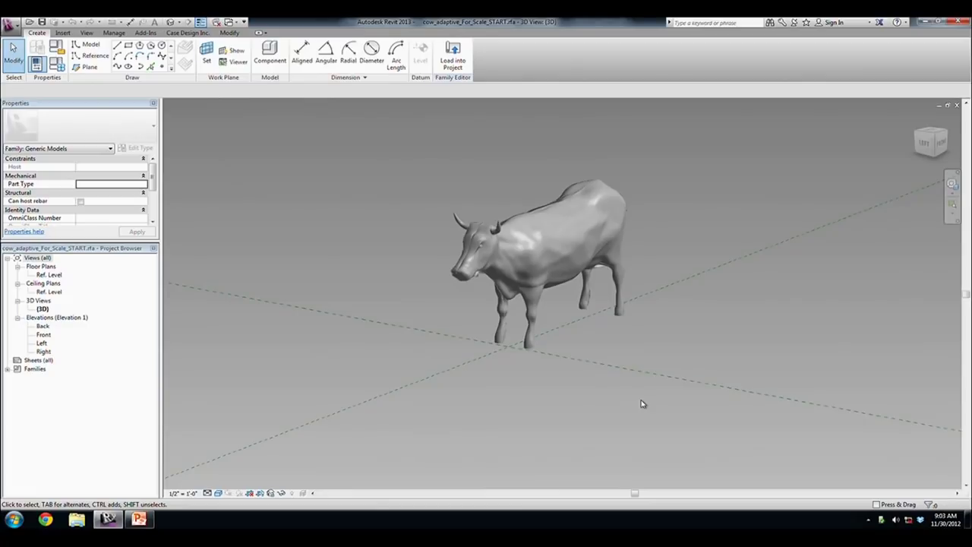
{"action": "left_click_drag", "start_coordinate": [398, 136], "coordinate": [717, 408]}
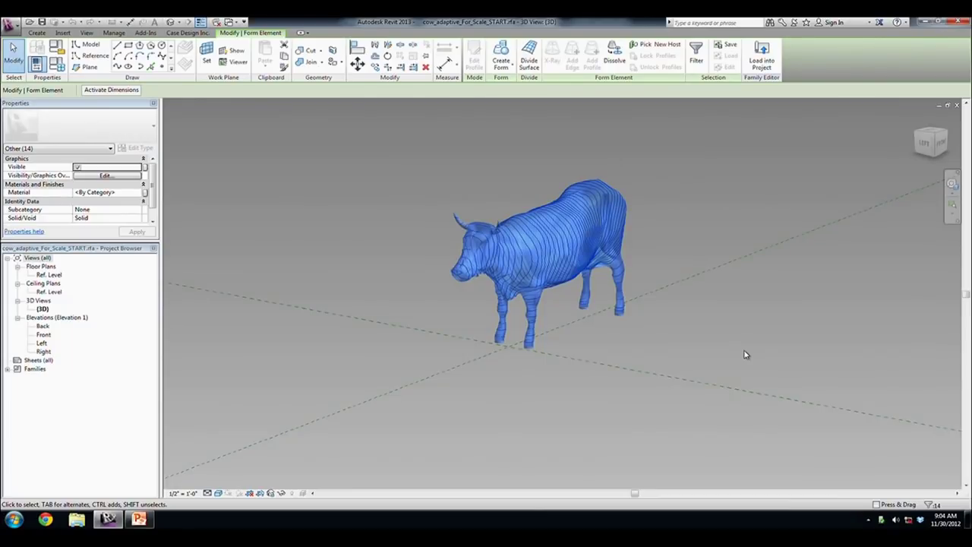
{"action": "left_click", "coordinate": [745, 355]}
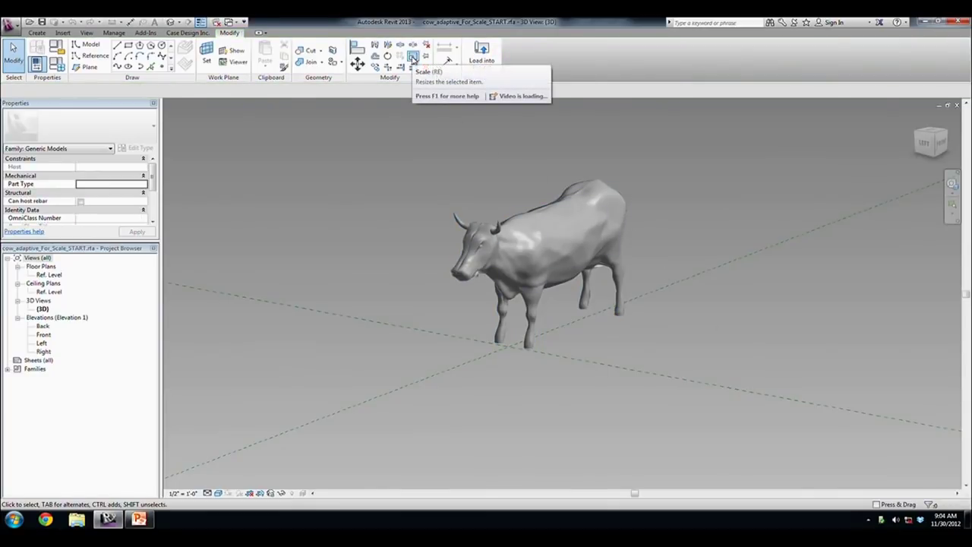
{"action": "mouse_move", "coordinate": [412, 58]}
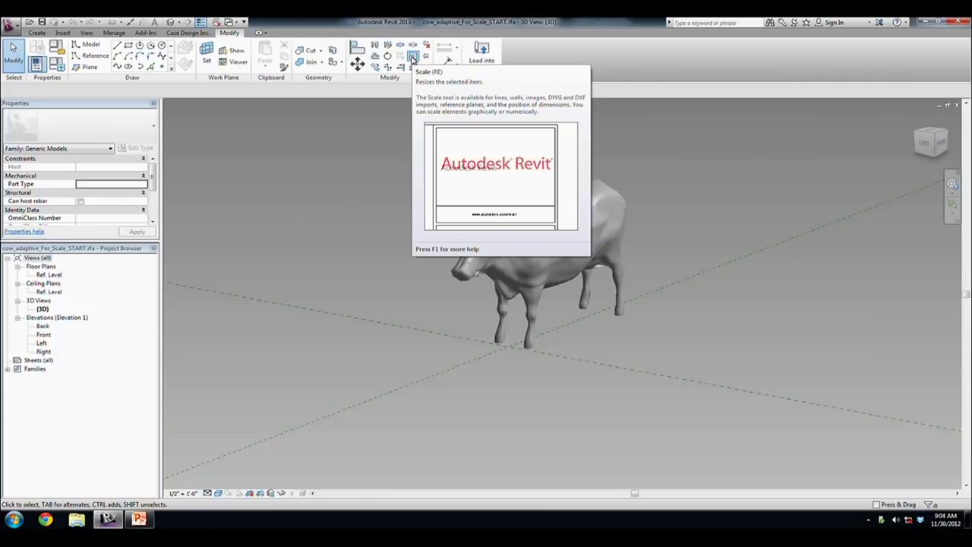
{"action": "left_click_drag", "start_coordinate": [400, 137], "coordinate": [727, 406]}
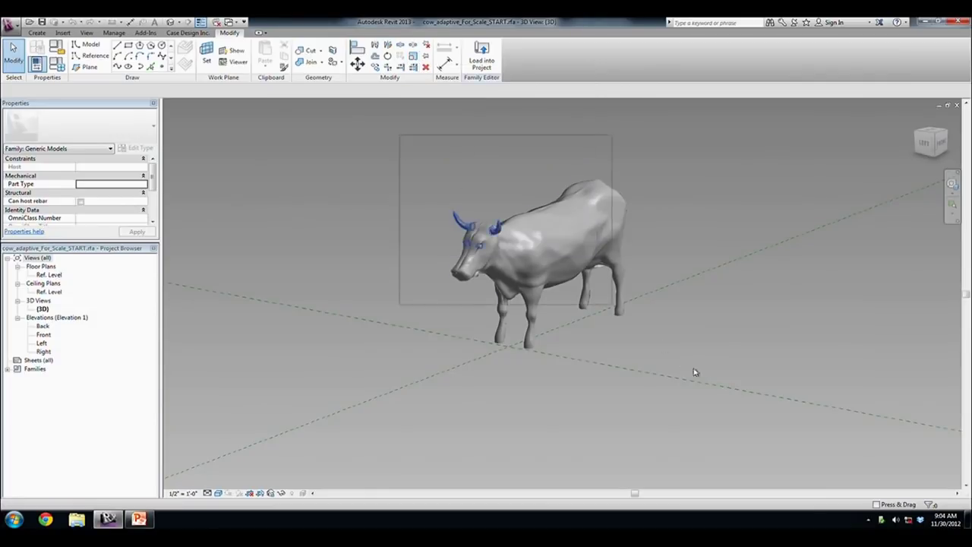
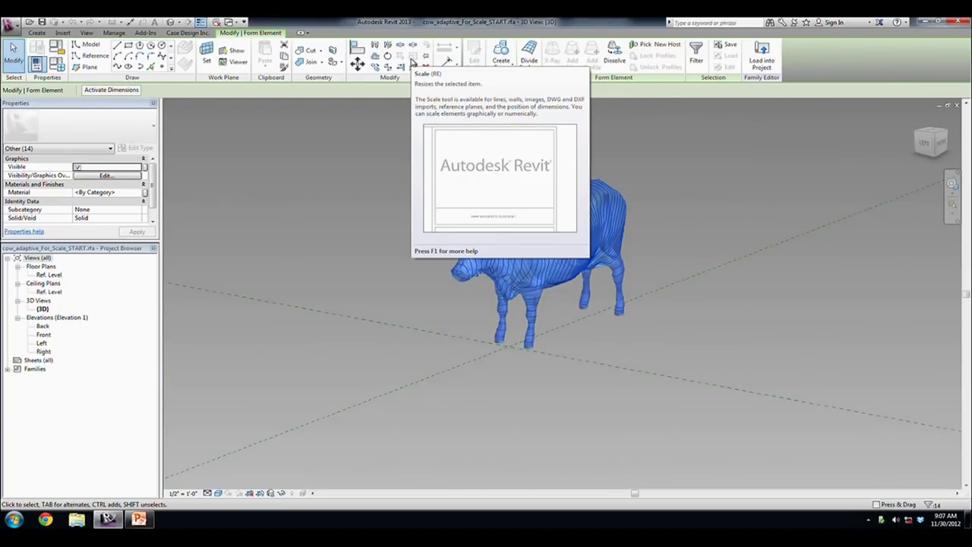
- Select the whole cow form and temporarily isolate it in the 3D view
{"action": "left_click", "coordinate": [600, 164]}
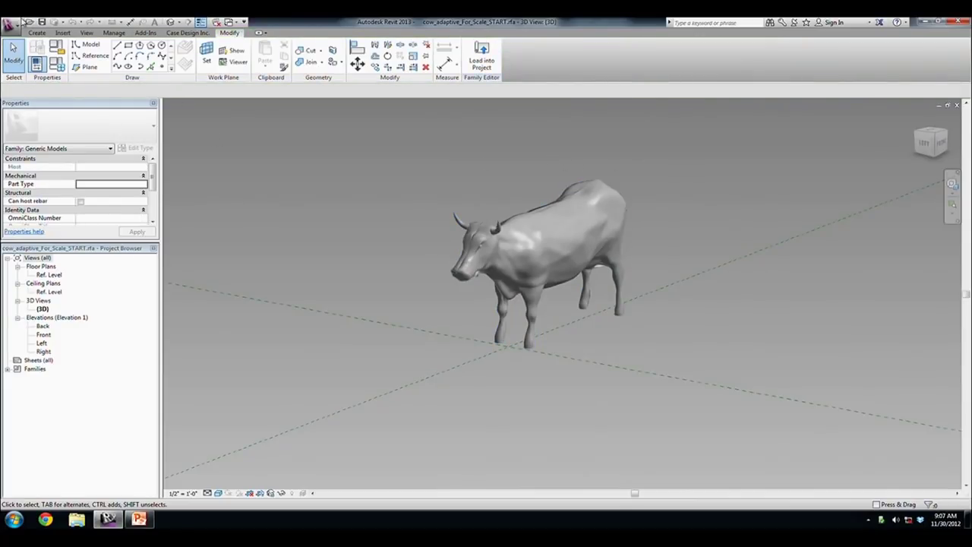
{"action": "left_click", "coordinate": [20, 22]}
{"action": "left_click", "coordinate": [310, 156]}
{"action": "left_click_drag", "start_coordinate": [378, 171], "coordinate": [722, 407]}
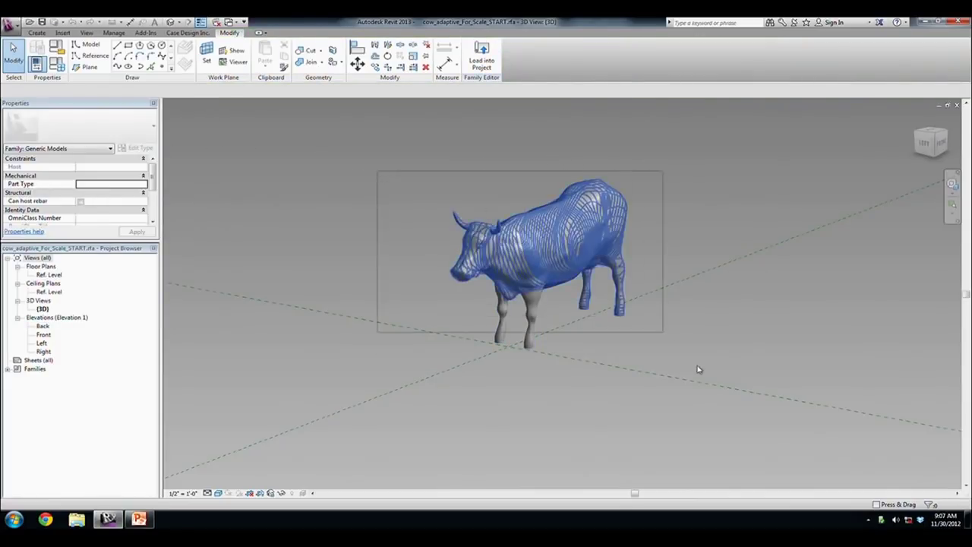
{"action": "left_click", "coordinate": [287, 493]}
{"action": "left_click", "coordinate": [304, 459]}
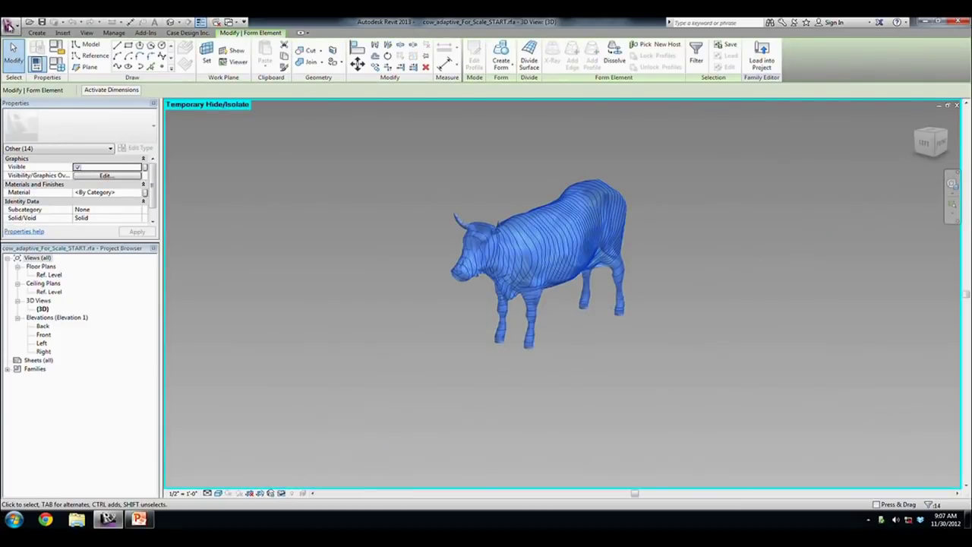
- Export the cow as ACIS SAT cow_adaptive_For_Scale_START-3DView-(3D)_2.sat, then delete it
{"action": "left_click", "coordinate": [11, 24]}
{"action": "left_click", "coordinate": [31, 157]}
{"action": "mouse_move", "coordinate": [137, 61]}
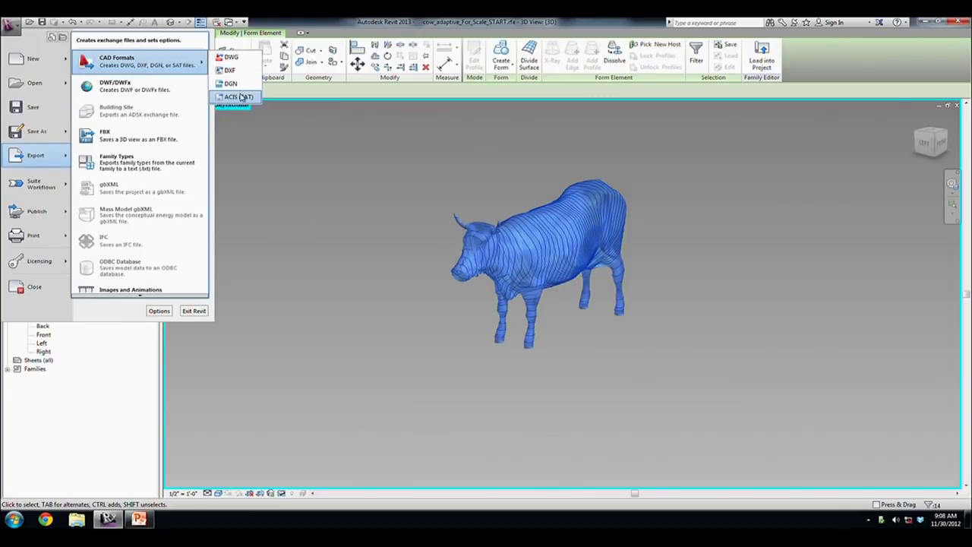
{"action": "left_click", "coordinate": [237, 97]}
{"action": "left_click", "coordinate": [534, 379]}
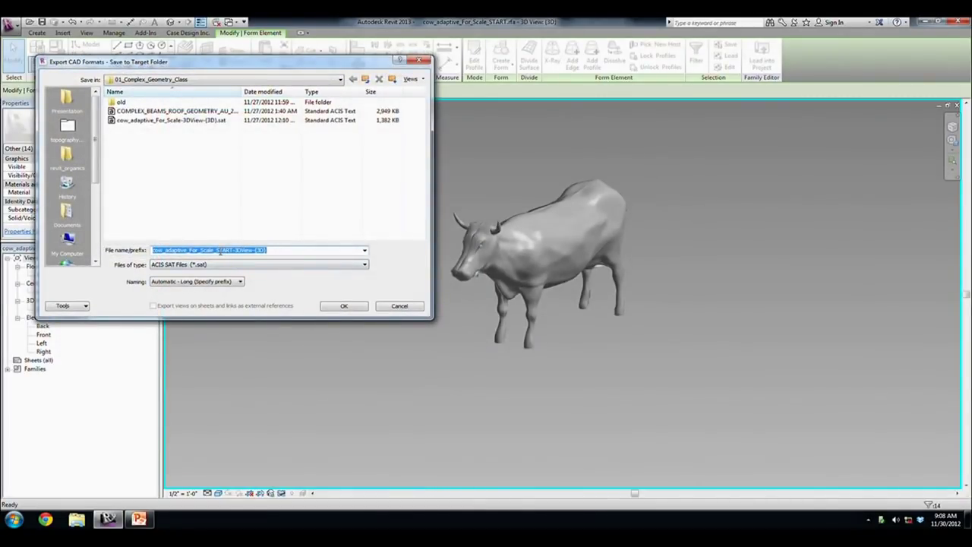
{"action": "left_click", "coordinate": [275, 249]}
{"action": "type", "text": "_2"}
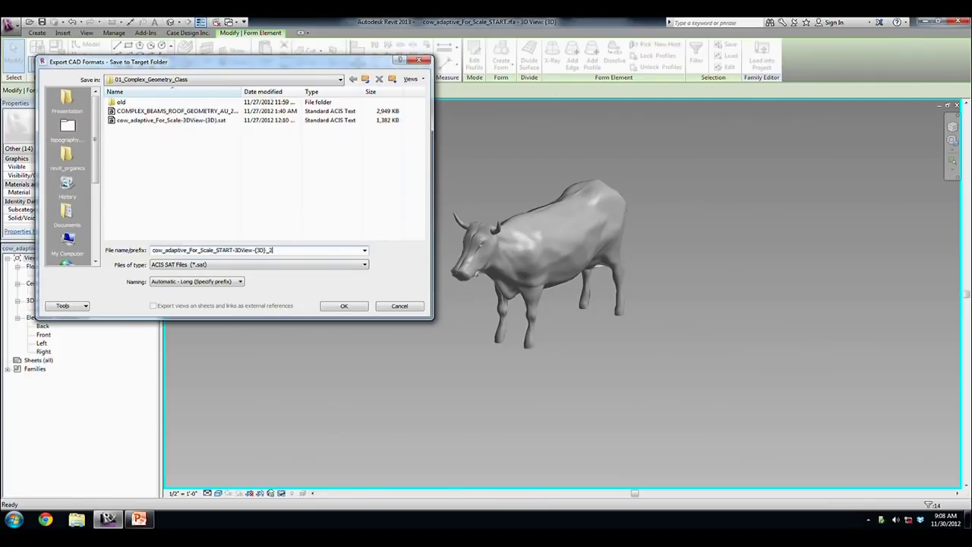
{"action": "left_click", "coordinate": [343, 308]}
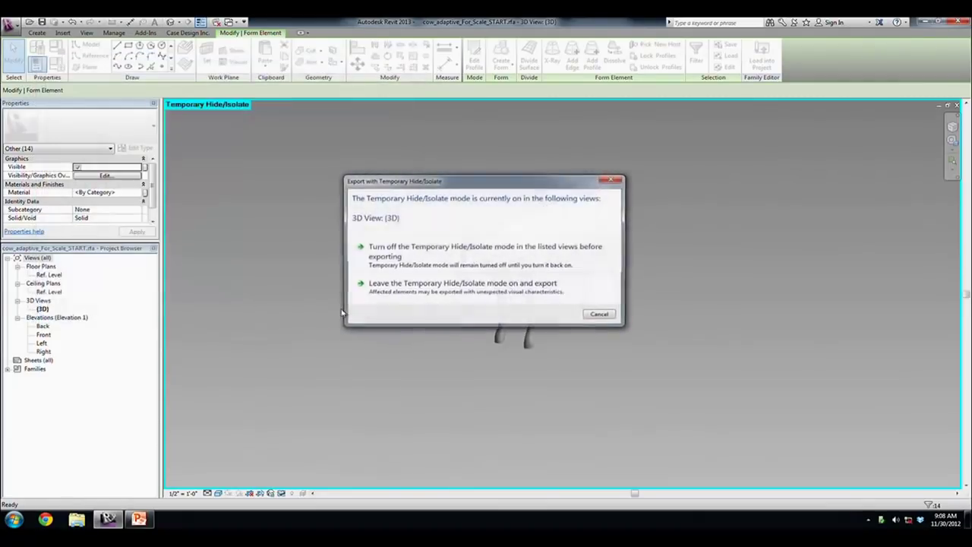
{"action": "left_click", "coordinate": [383, 296]}
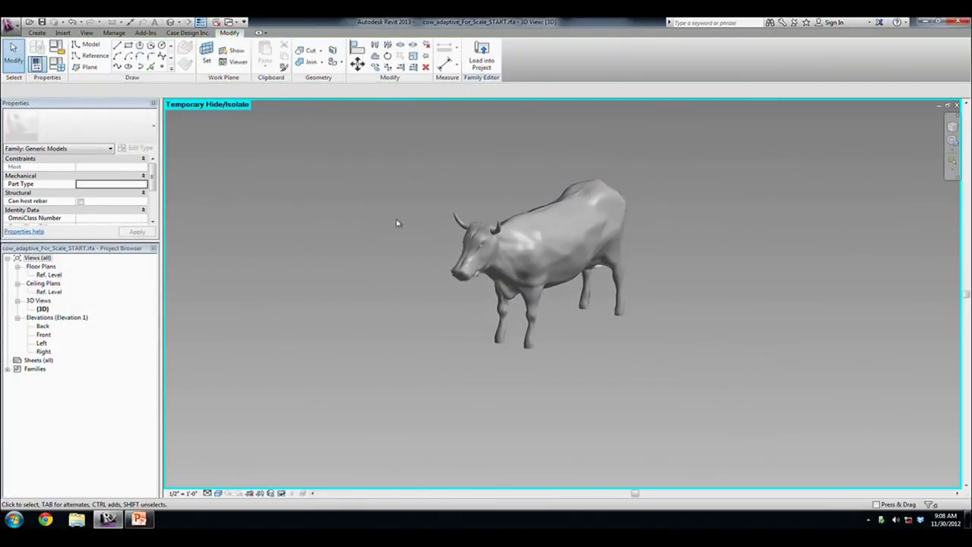
{"action": "left_click_drag", "start_coordinate": [385, 134], "coordinate": [734, 429]}
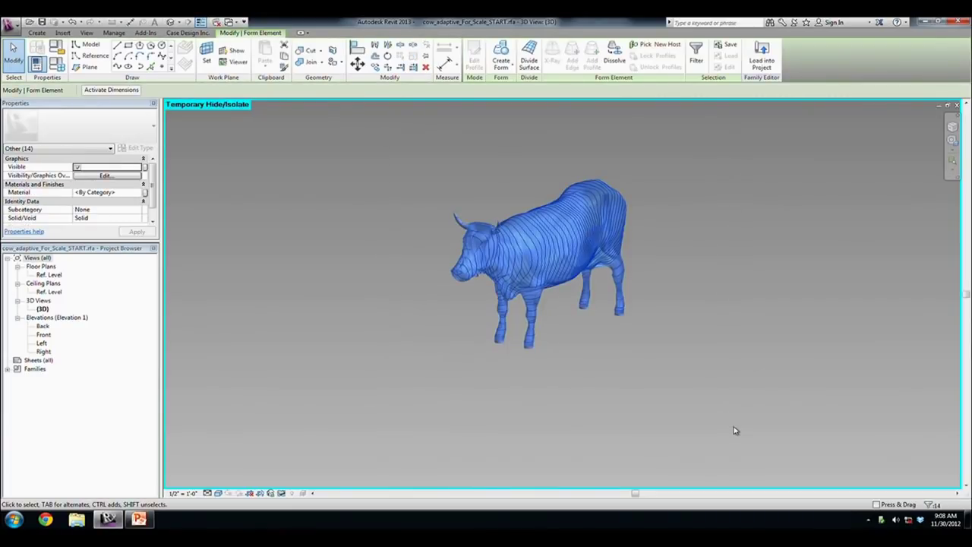
{"action": "key", "text": "Delete"}
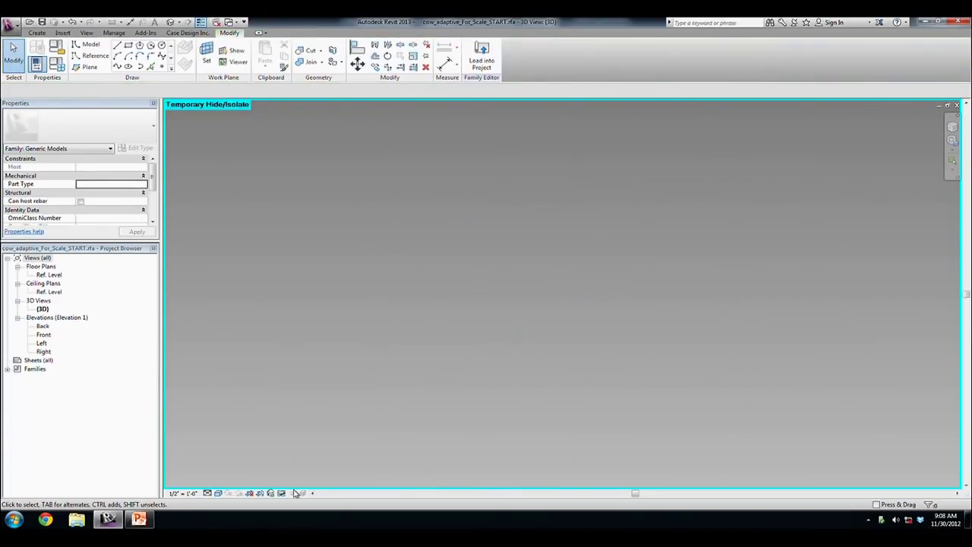
- Import cow_adaptive_For_Scale_START-3DView-(3D)_2.sat as ACIS SAT, positioned Auto - Origin to Origin
{"action": "left_click", "coordinate": [62, 33]}
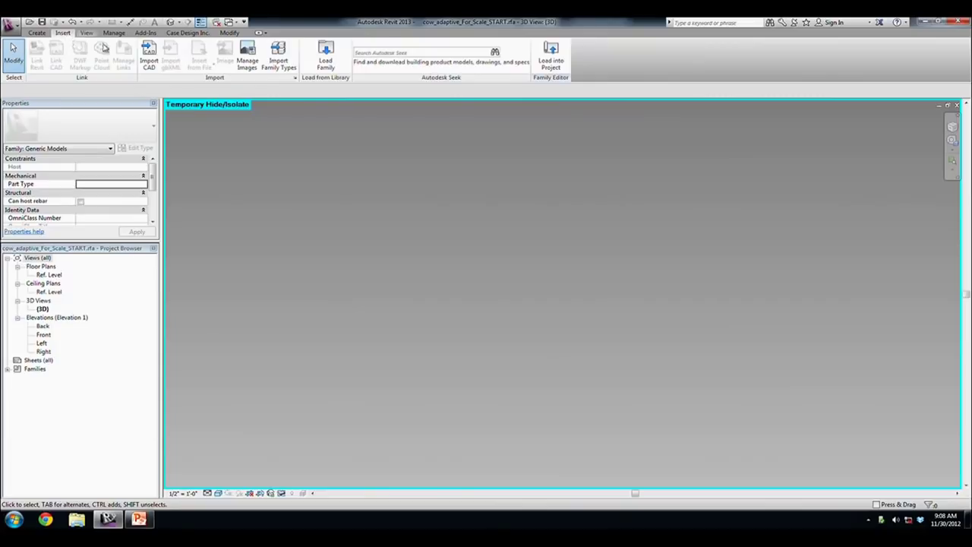
{"action": "left_click", "coordinate": [146, 59]}
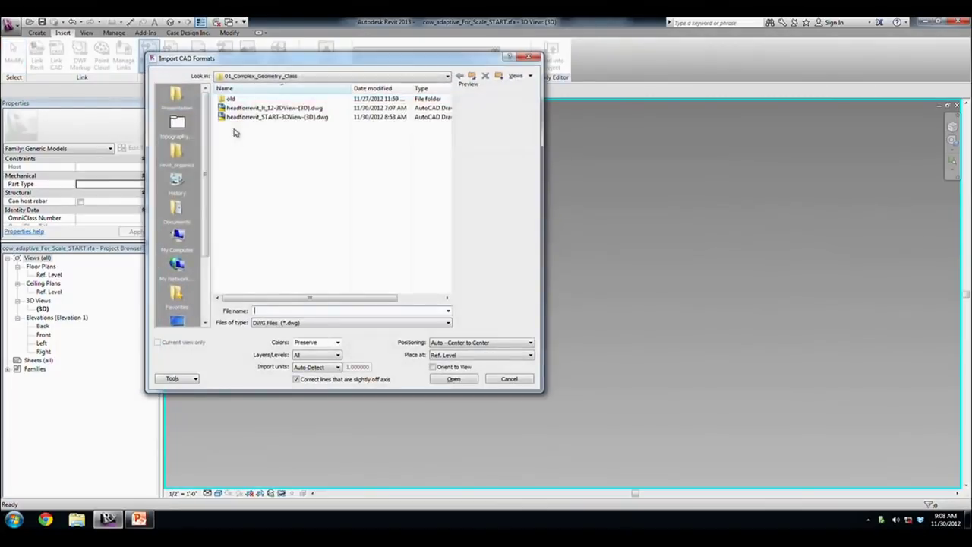
{"action": "left_click", "coordinate": [326, 323]}
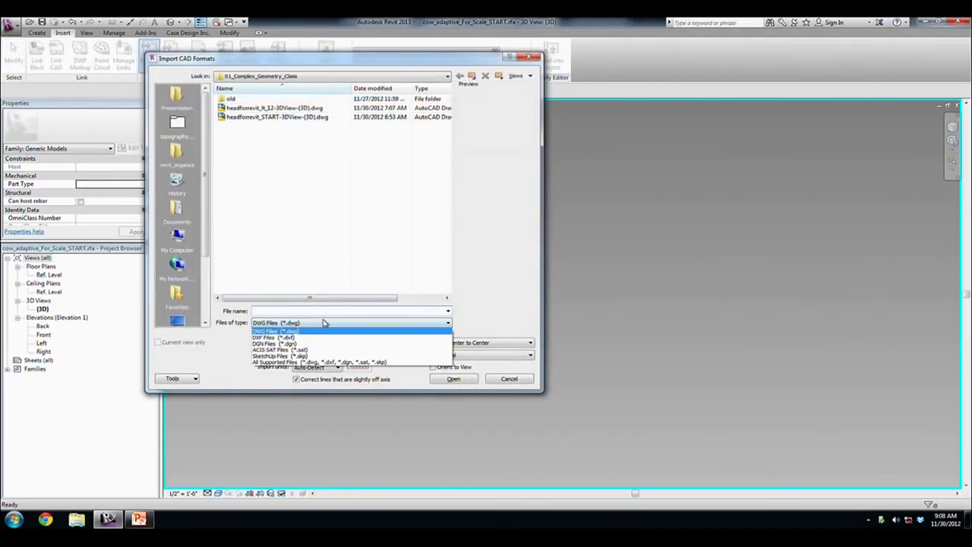
{"action": "left_click", "coordinate": [328, 349]}
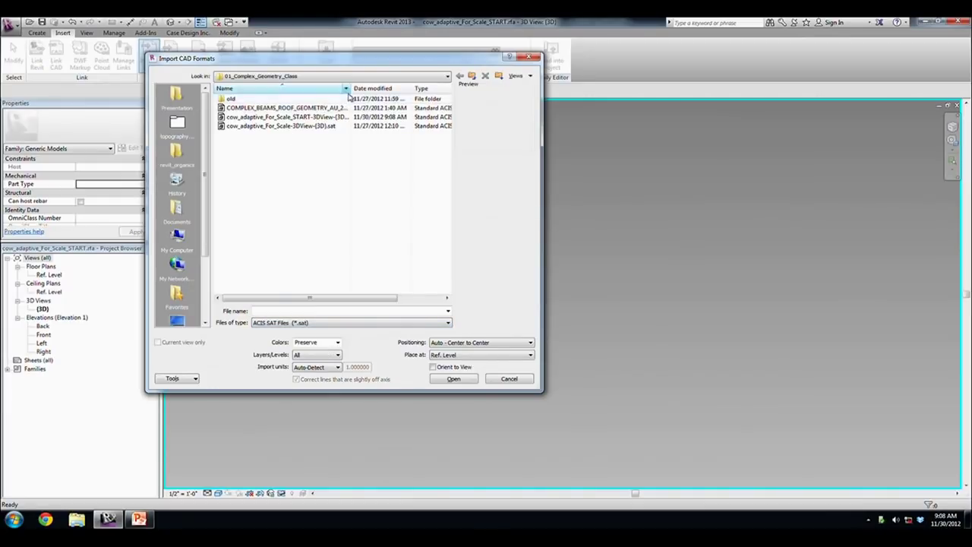
{"action": "left_click_drag", "start_coordinate": [351, 88], "coordinate": [387, 88]}
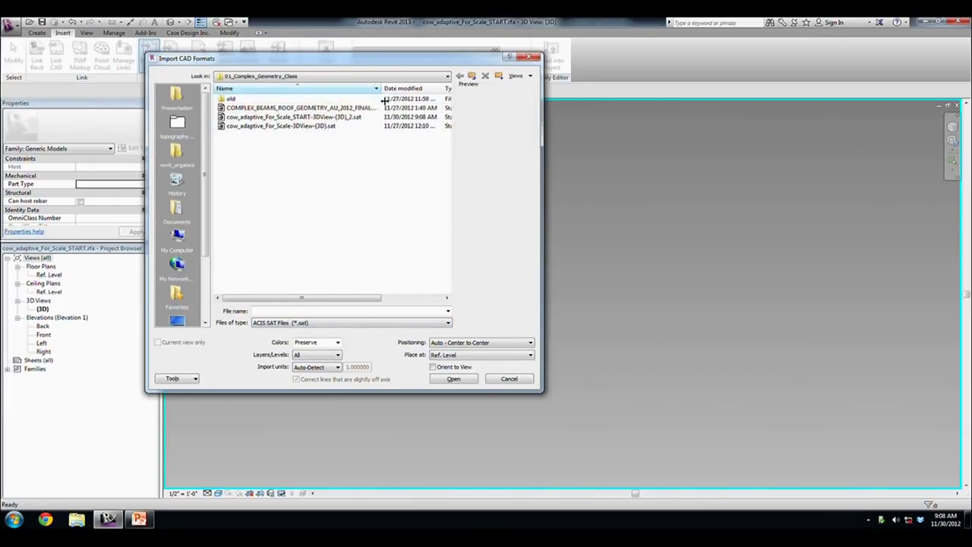
{"action": "left_click", "coordinate": [370, 119]}
{"action": "left_click", "coordinate": [452, 343]}
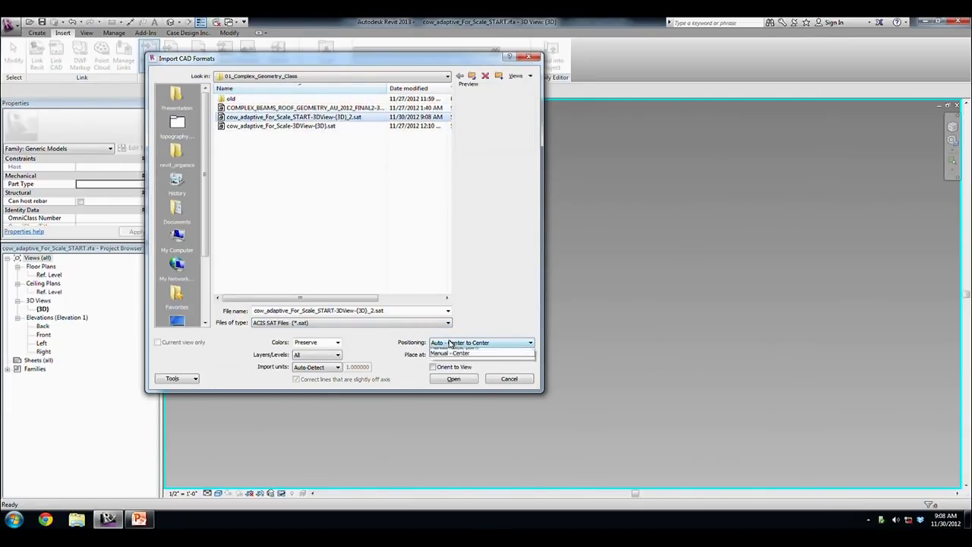
{"action": "left_click", "coordinate": [454, 357]}
{"action": "left_click", "coordinate": [364, 120]}
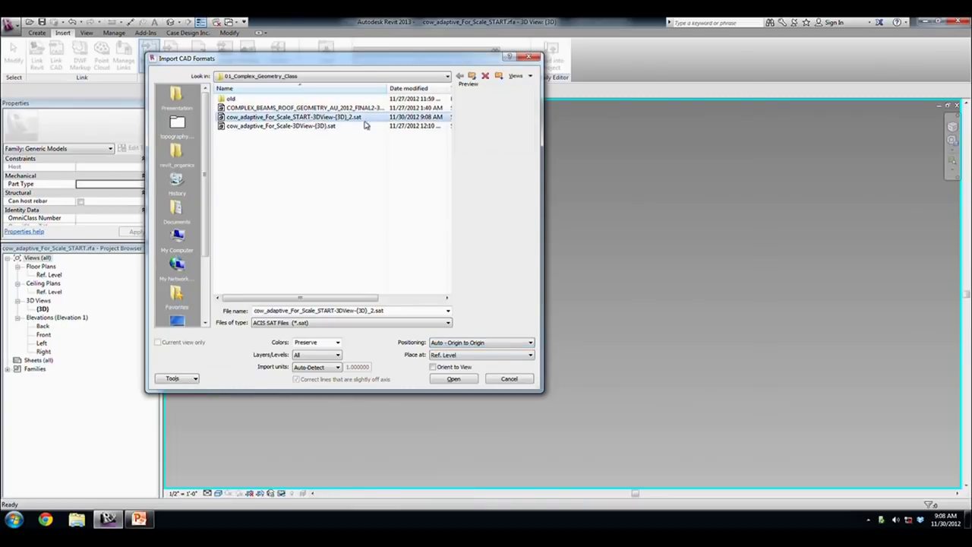
{"action": "left_click", "coordinate": [453, 378]}
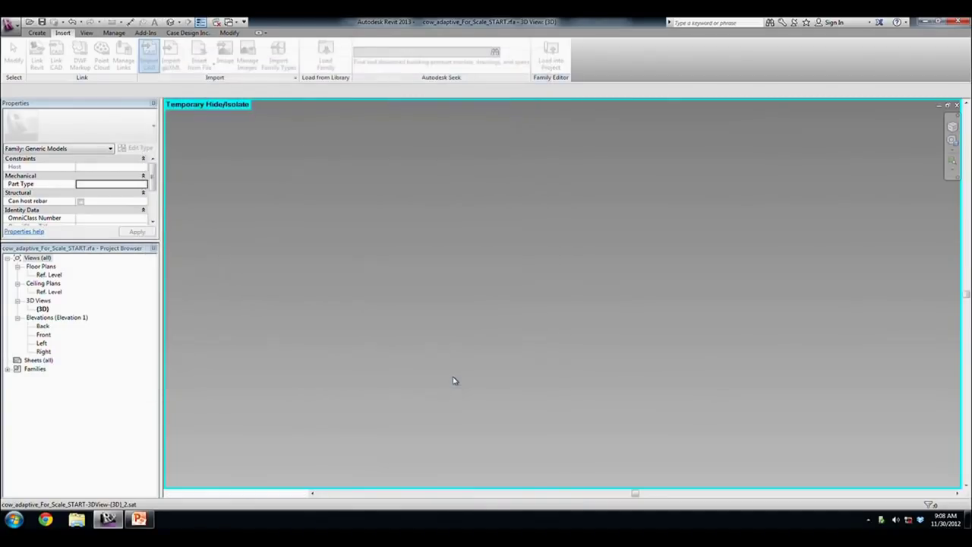
- Orbit, zoom and pan around the reimported white cow solid to inspect it
{"action": "middle_click_drag", "start_coordinate": [436, 330], "coordinate": [429, 362], "text": "shift"}
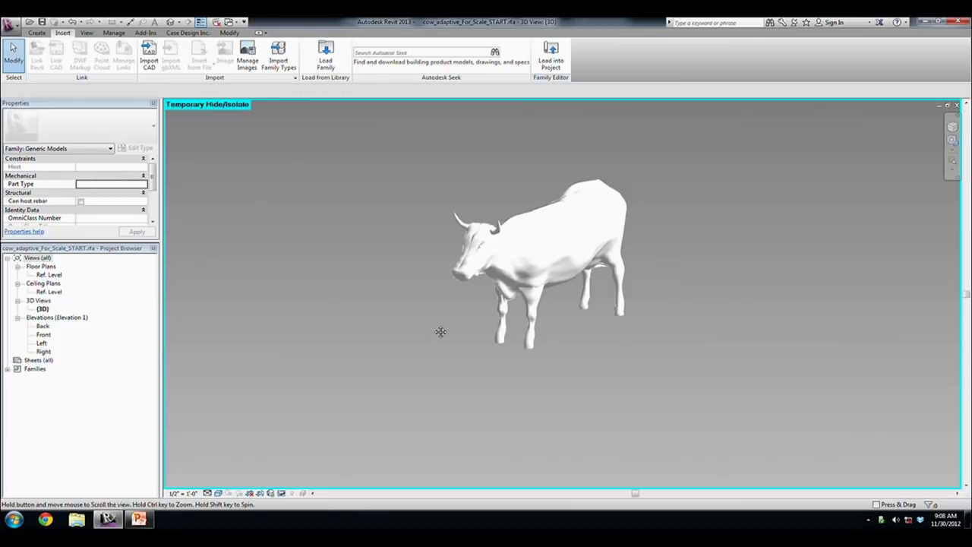
{"action": "left_click", "coordinate": [485, 363]}
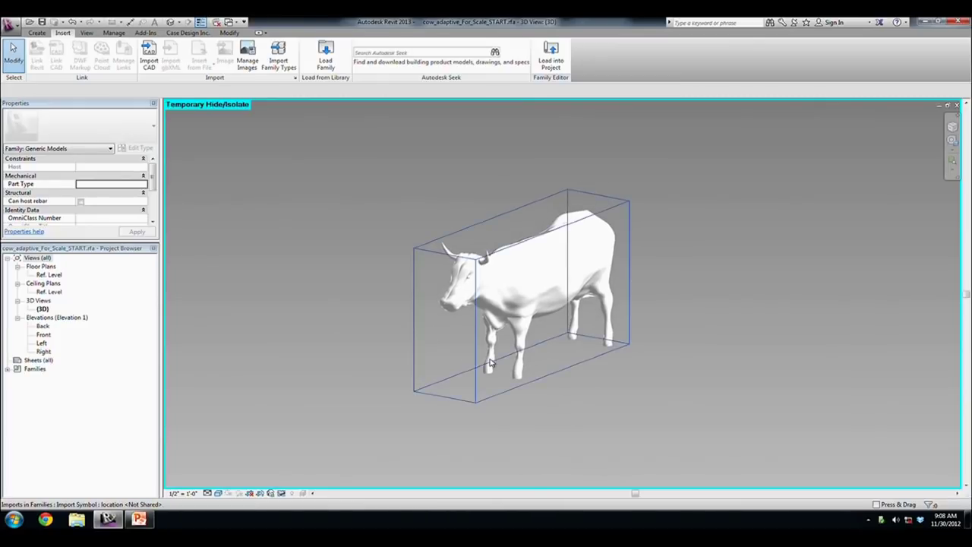
{"action": "scroll", "coordinate": [382, 330], "scroll_direction": "up", "scroll_amount": 1}
{"action": "scroll", "coordinate": [410, 334], "scroll_direction": "up", "scroll_amount": 1}
{"action": "scroll", "coordinate": [379, 342], "scroll_direction": "up", "scroll_amount": 2}
{"action": "left_click", "coordinate": [320, 356]}
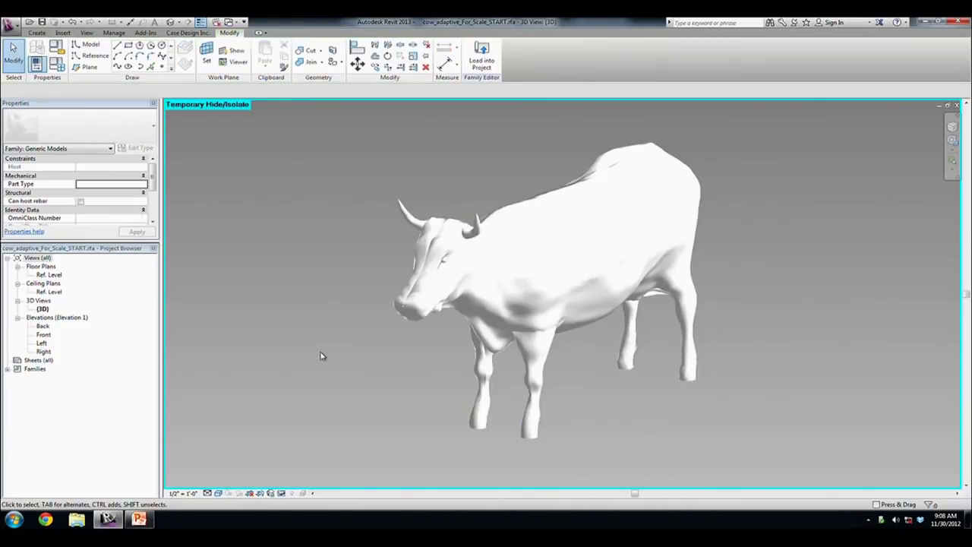
{"action": "left_click", "coordinate": [413, 278]}
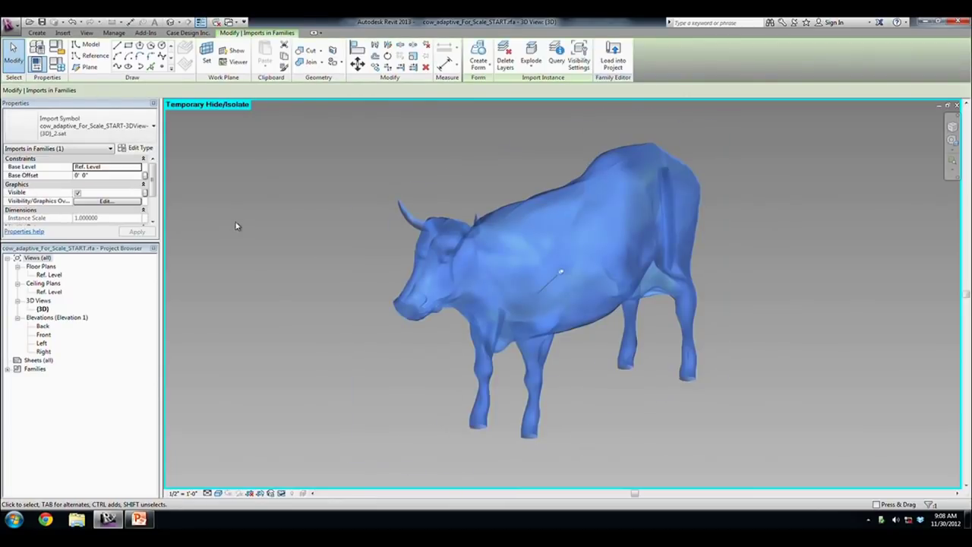
{"action": "scroll", "coordinate": [237, 224], "scroll_direction": "down", "scroll_amount": 3}
{"action": "middle_click_drag", "start_coordinate": [239, 221], "coordinate": [330, 243]}
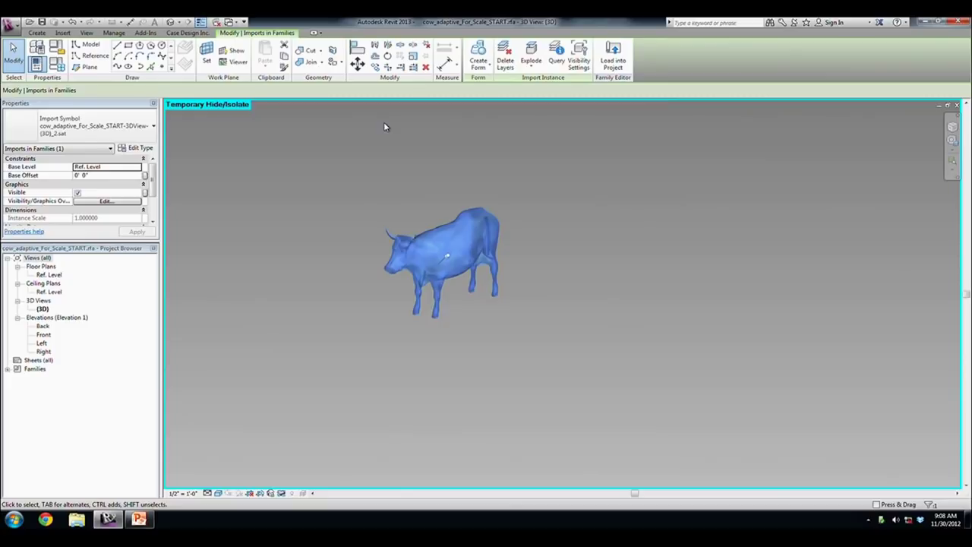
{"action": "left_click", "coordinate": [395, 171]}
{"action": "middle_click_drag", "start_coordinate": [421, 202], "coordinate": [424, 198], "text": "shift"}
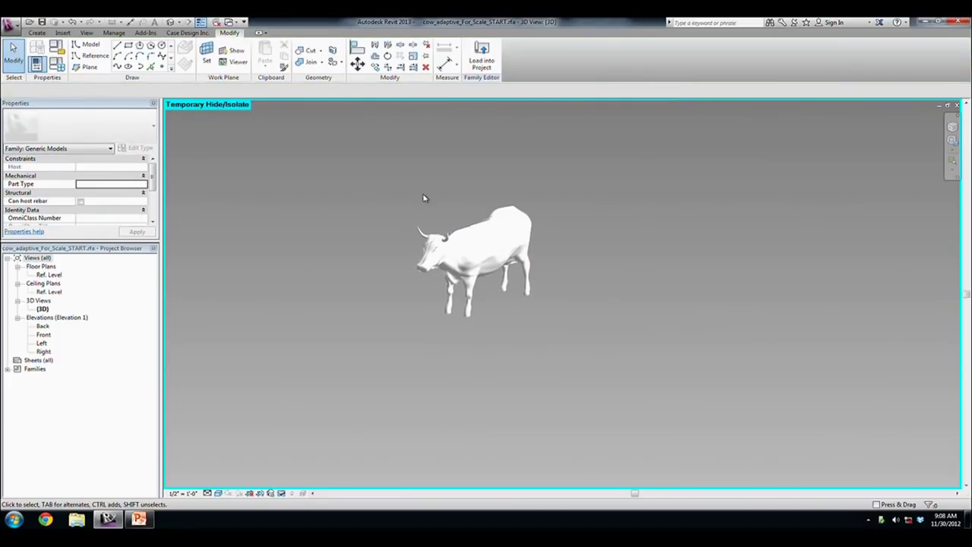
{"action": "left_click", "coordinate": [481, 55]}
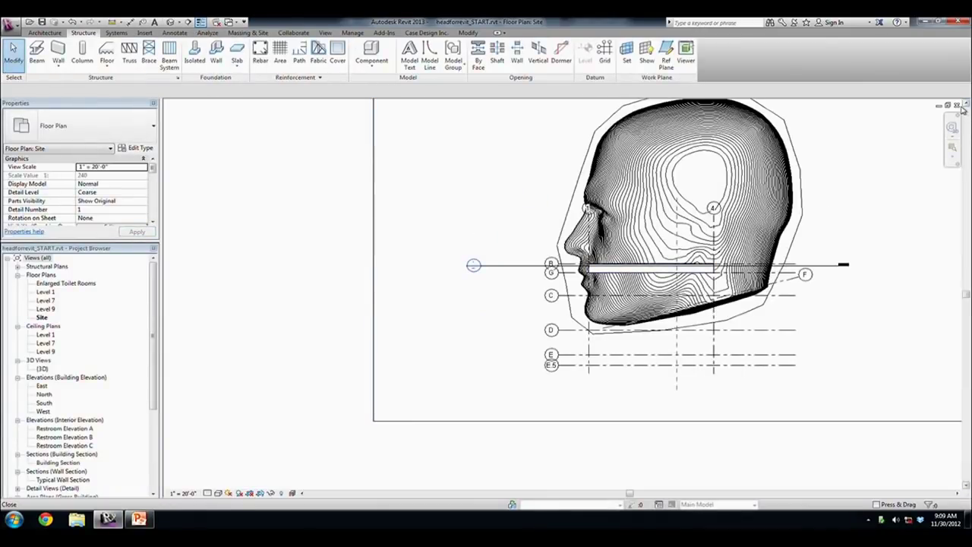
- Close the head project's views and open COW_walls_for_class.rvt
{"action": "left_click", "coordinate": [958, 106]}
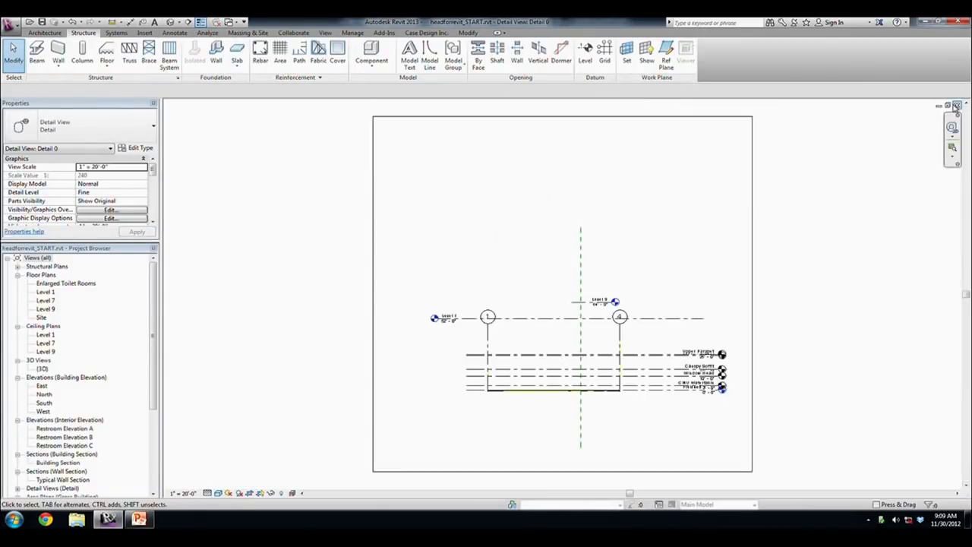
{"action": "left_click", "coordinate": [957, 105]}
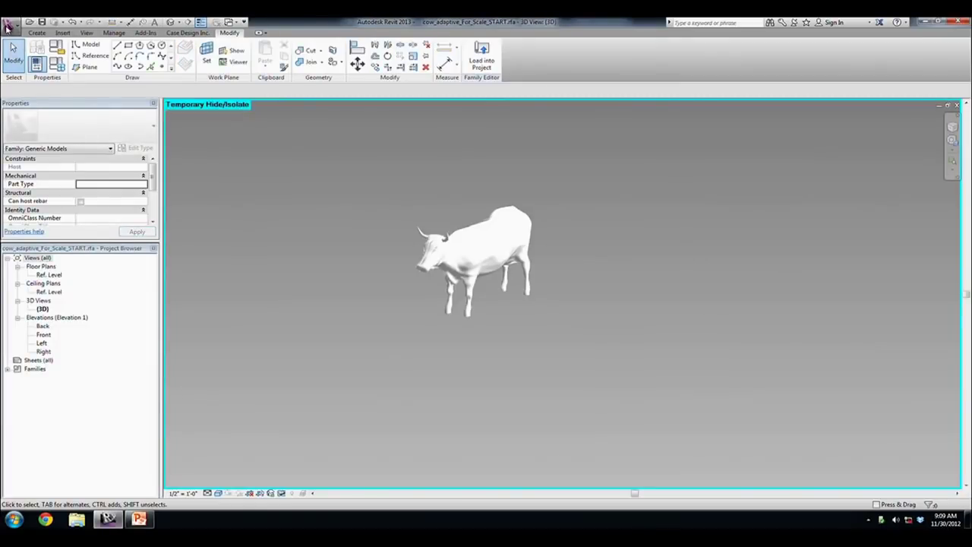
{"action": "left_click", "coordinate": [11, 25]}
{"action": "left_click", "coordinate": [349, 198]}
{"action": "left_click_drag", "start_coordinate": [361, 200], "coordinate": [621, 377]}
{"action": "left_click", "coordinate": [490, 347]}
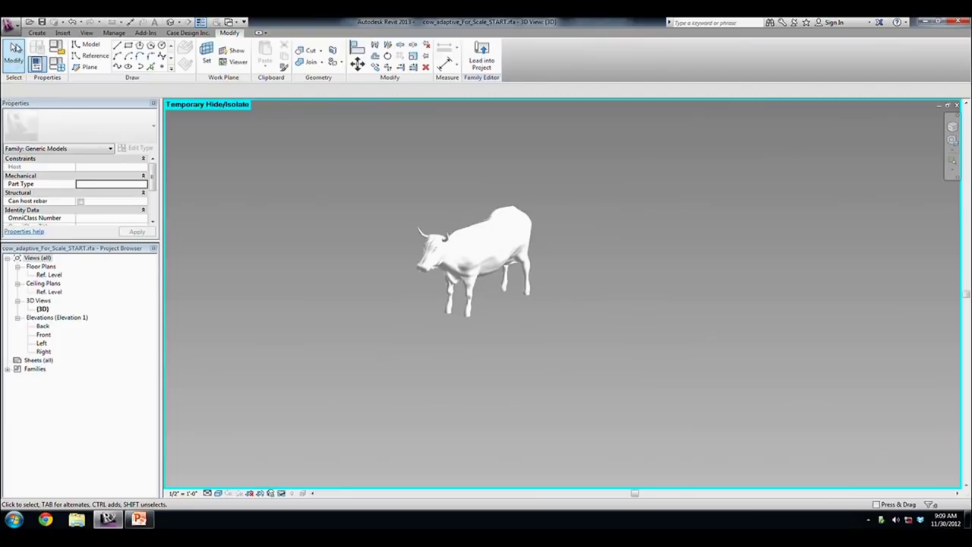
{"action": "left_click", "coordinate": [28, 23]}
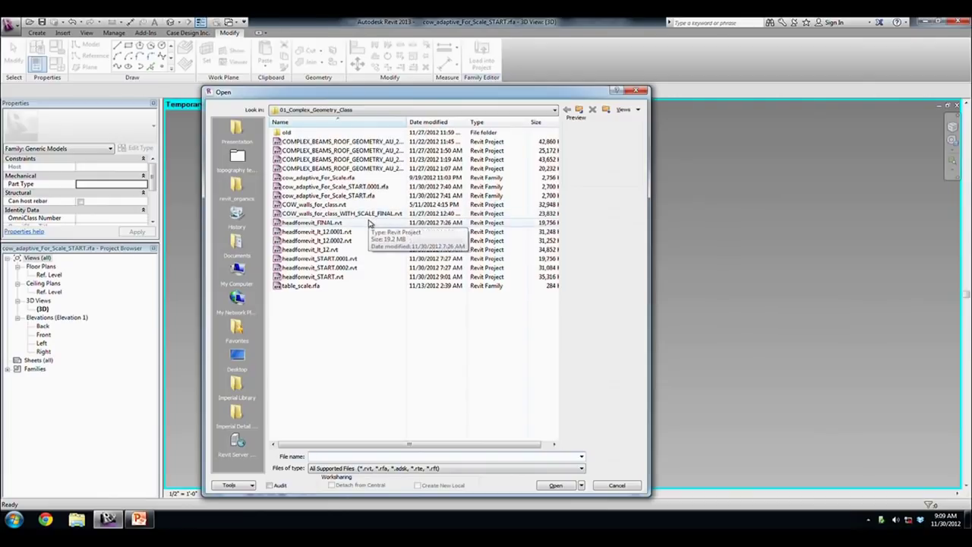
{"action": "left_click", "coordinate": [362, 205]}
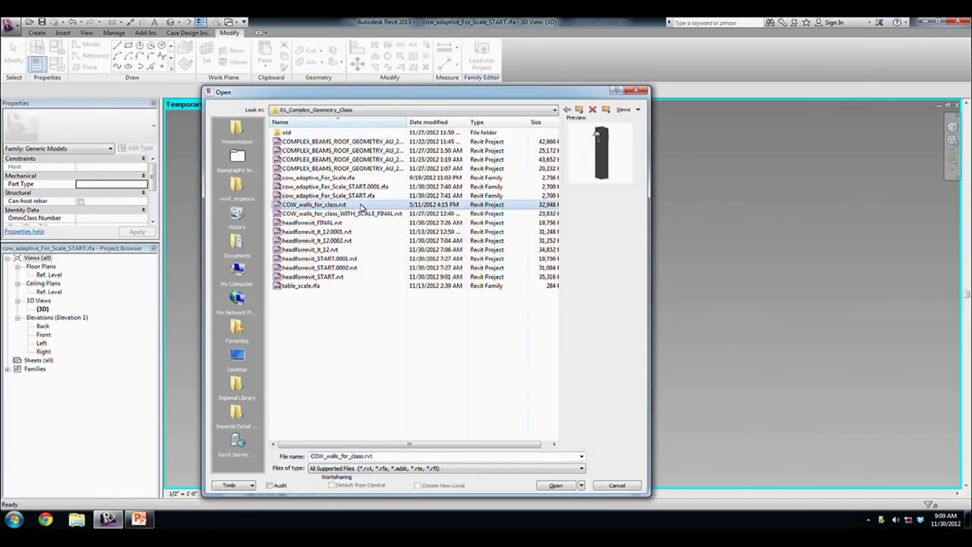
{"action": "left_click", "coordinate": [555, 485]}
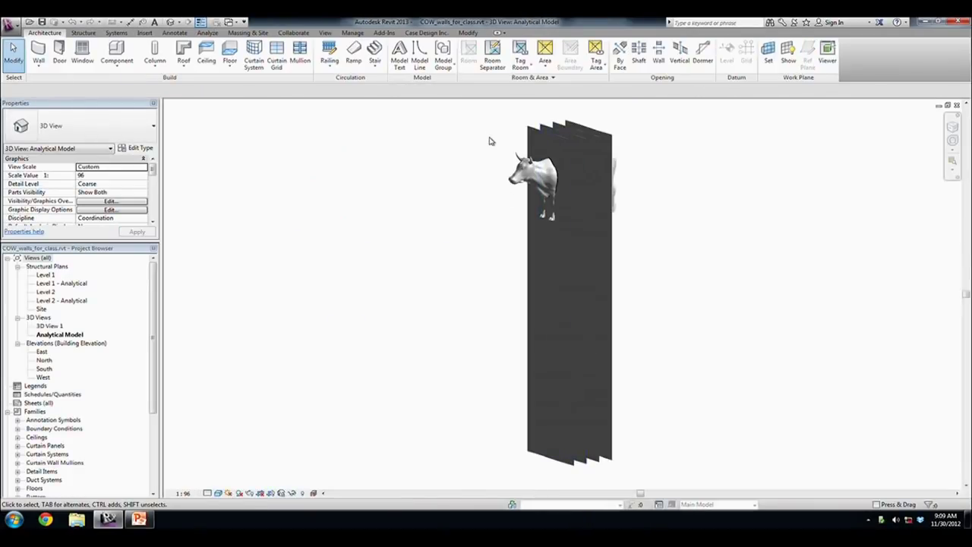
- Delete the existing walls and cow from the project and load the cow family into it
{"action": "left_click_drag", "start_coordinate": [484, 112], "coordinate": [717, 481]}
{"action": "key", "text": "Delete"}
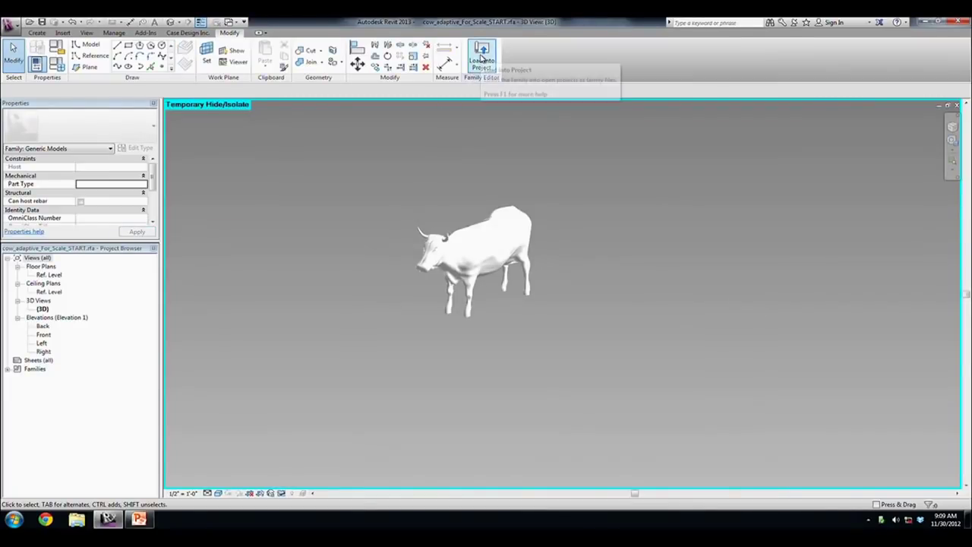
{"action": "left_click", "coordinate": [481, 59]}
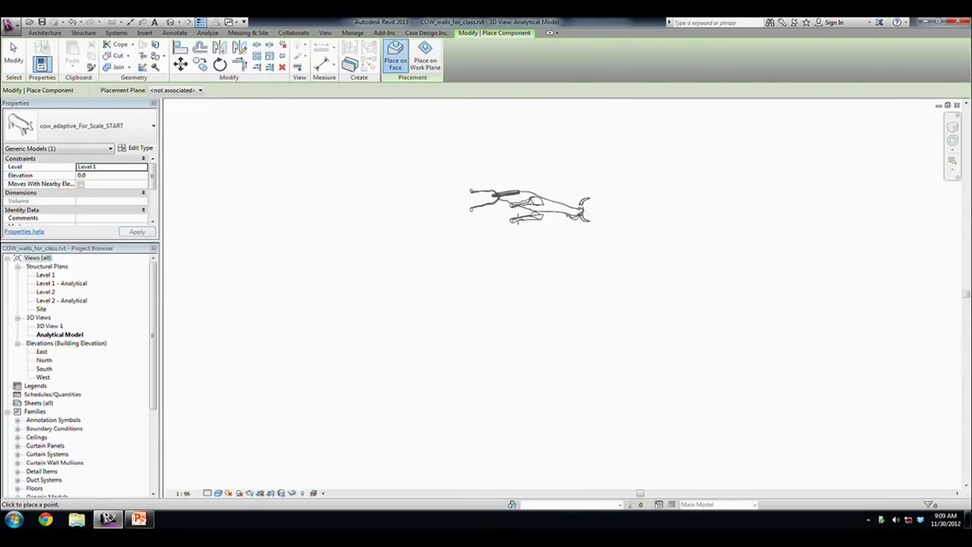
- Set cow placement to a work plane and return to the 3D Analytical Model view
{"action": "left_click", "coordinate": [425, 55]}
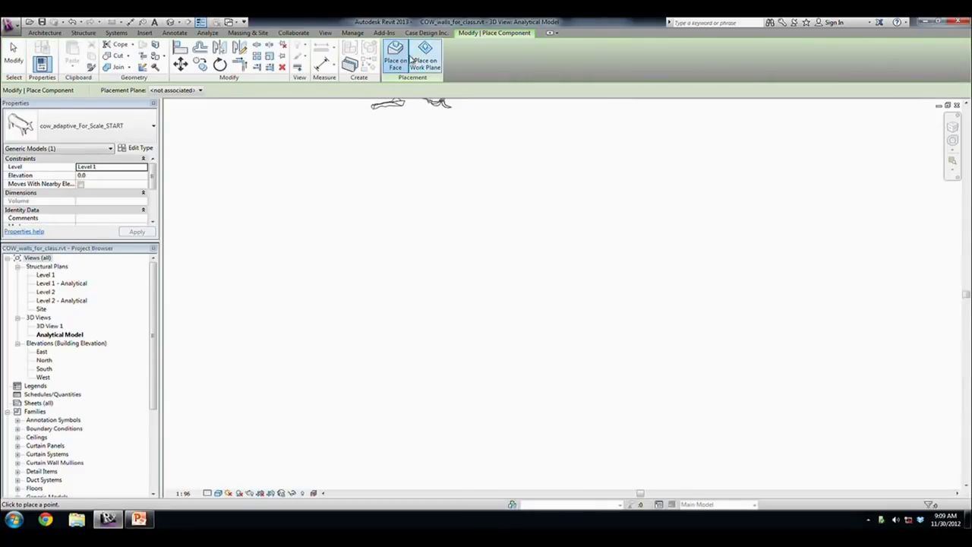
{"action": "double_click", "coordinate": [46, 275]}
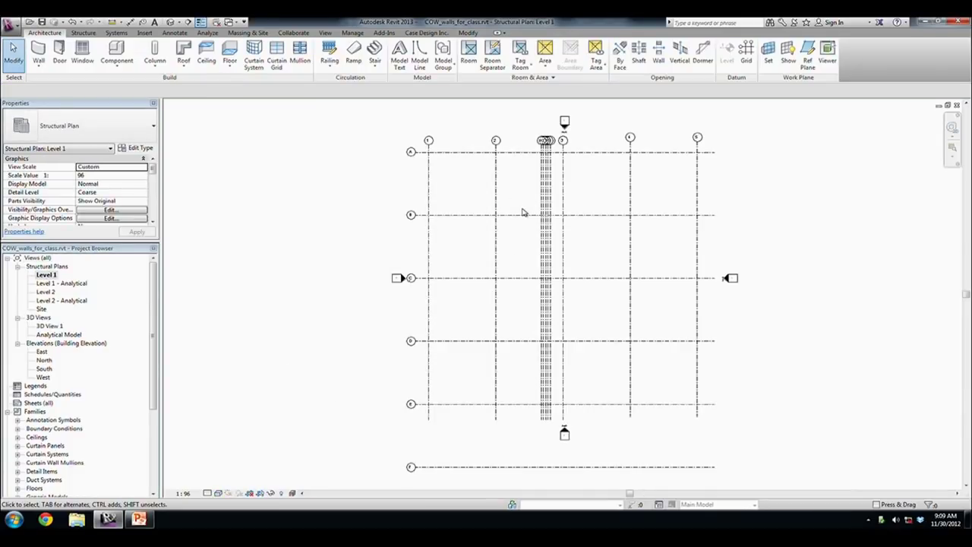
{"action": "key", "text": "ctrl+Tab"}
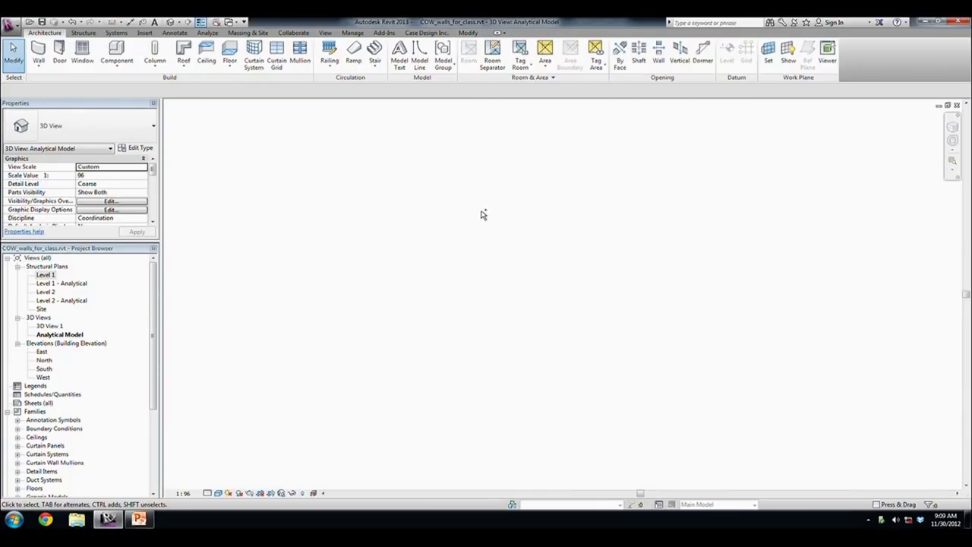
{"action": "key", "text": "ctrl+Tab"}
{"action": "key", "text": "ctrl+Tab"}
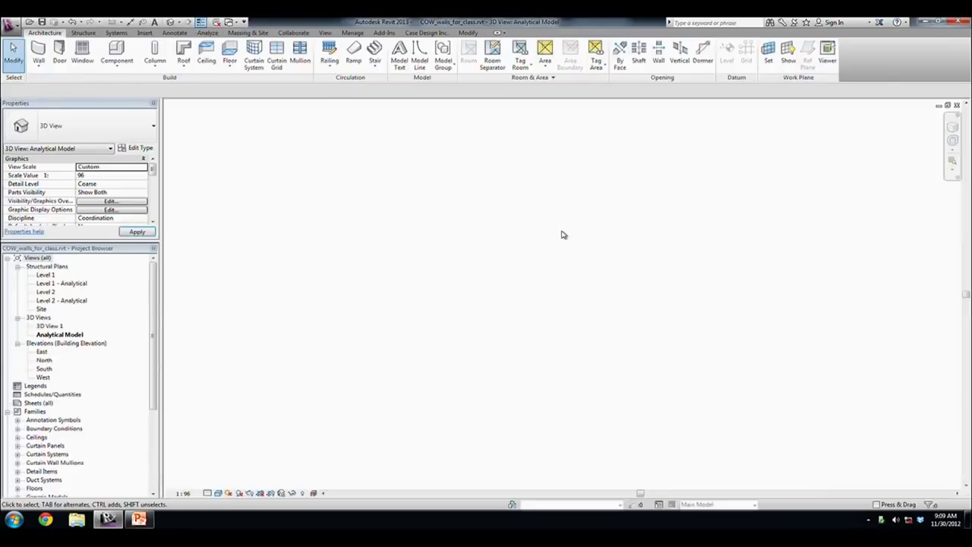
{"action": "left_click_drag", "start_coordinate": [154, 332], "coordinate": [154, 456]}
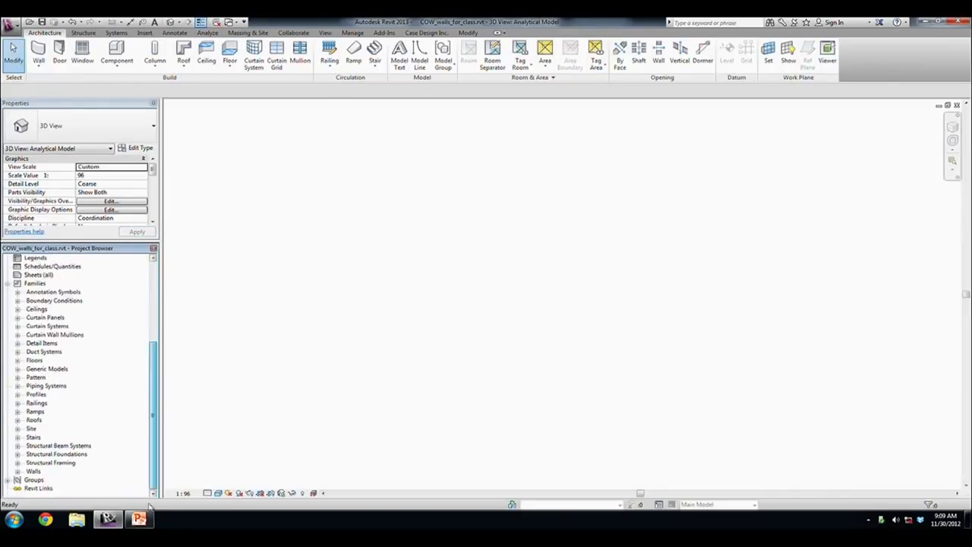
{"action": "key", "text": "Home"}
{"action": "left_click_drag", "start_coordinate": [153, 304], "coordinate": [157, 498]}
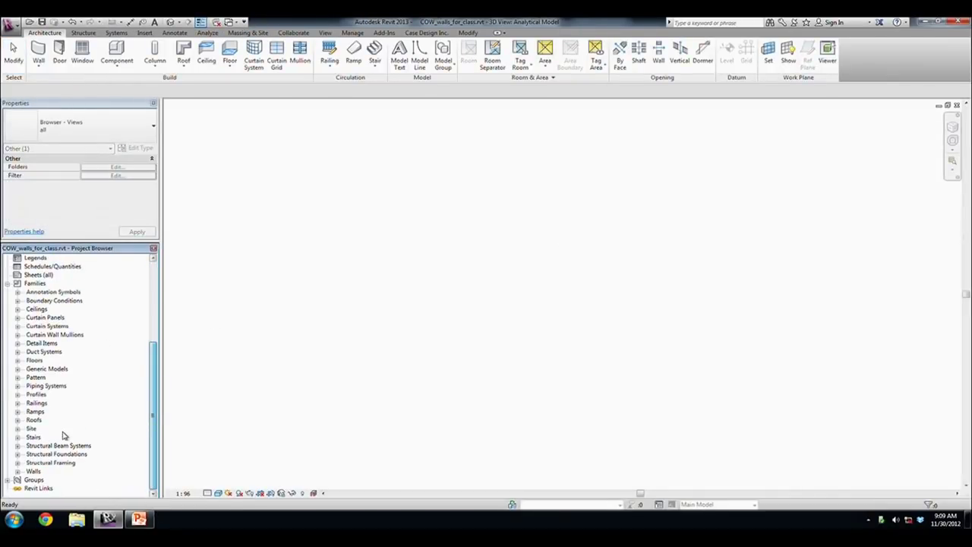
- Place a cow_adaptive_For_Scale_START instance in the 3D view, then delete it
{"action": "left_click", "coordinate": [17, 369]}
{"action": "left_click", "coordinate": [27, 377]}
{"action": "left_click", "coordinate": [61, 386]}
{"action": "left_click_drag", "start_coordinate": [404, 293], "coordinate": [403, 288]}
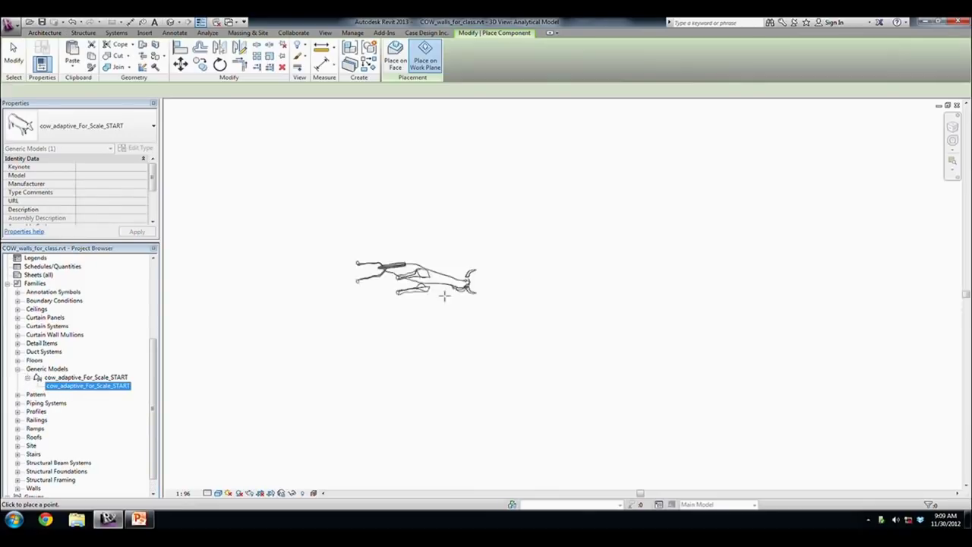
{"action": "left_click", "coordinate": [526, 296]}
{"action": "key", "text": "Escape"}
{"action": "mouse_move", "coordinate": [521, 368]}
{"action": "middle_mouse_down", "text": "shift"}
{"action": "mouse_move", "coordinate": [400, 275]}
{"action": "mouse_move", "coordinate": [358, 204]}
{"action": "mouse_move", "coordinate": [342, 100]}
{"action": "middle_mouse_up", "text": "shift"}
{"action": "key", "text": "Delete"}
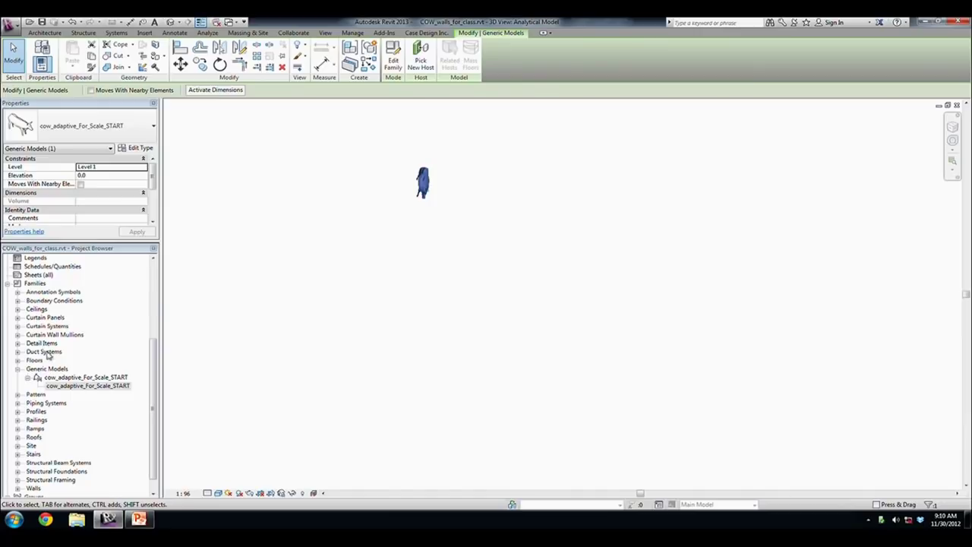
{"action": "left_click_drag", "start_coordinate": [154, 372], "coordinate": [154, 258]}
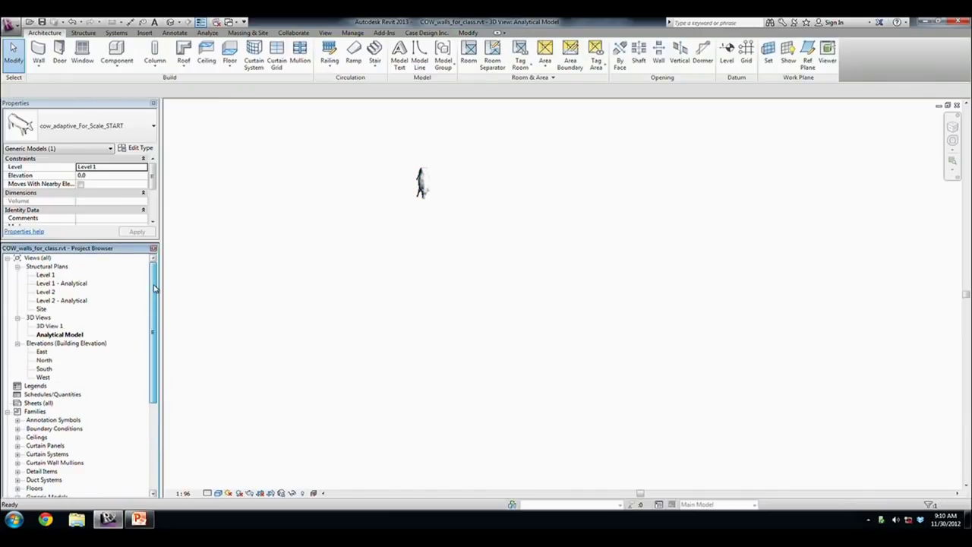
{"action": "left_click", "coordinate": [406, 230]}
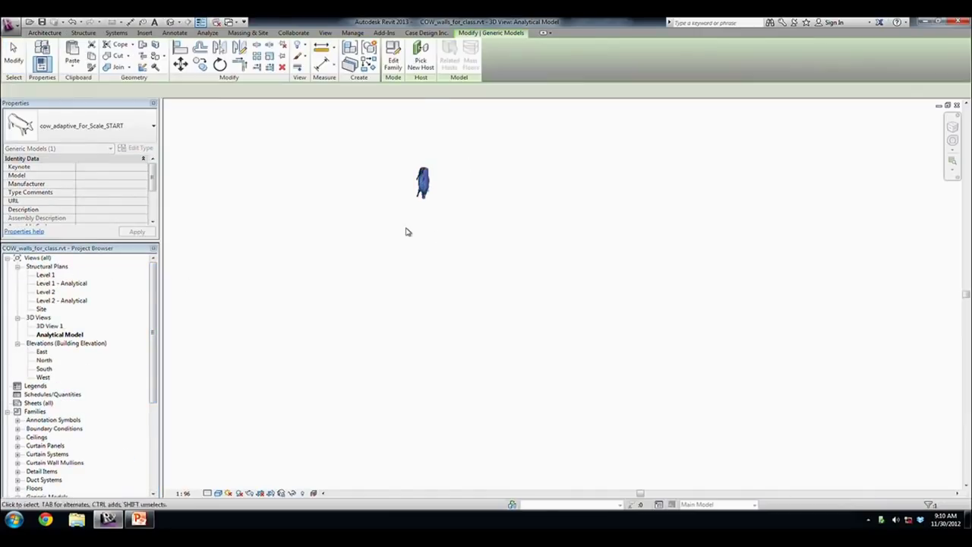
{"action": "key", "text": "Delete"}
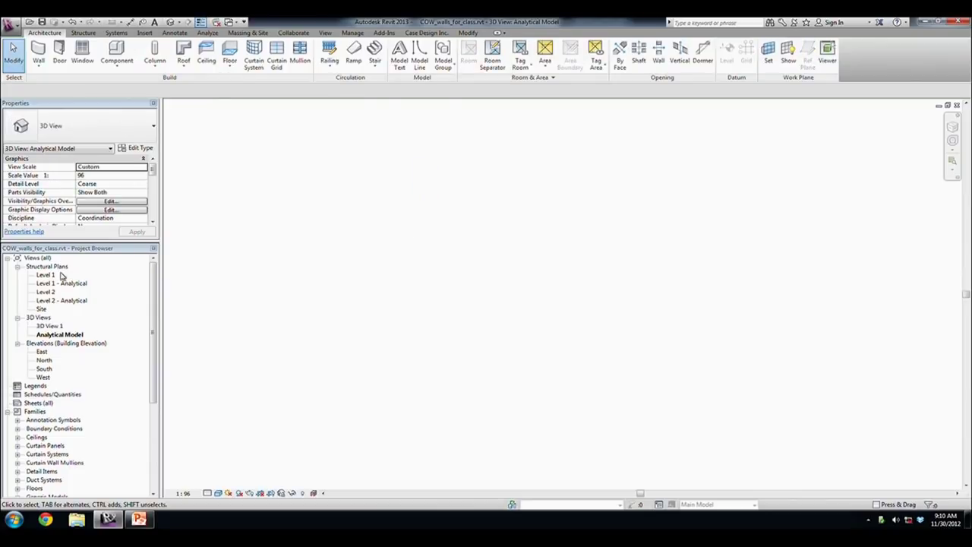
- Drag the cow type onto the grid K and C intersection in the Level 1 structural plan
{"action": "double_click", "coordinate": [60, 276]}
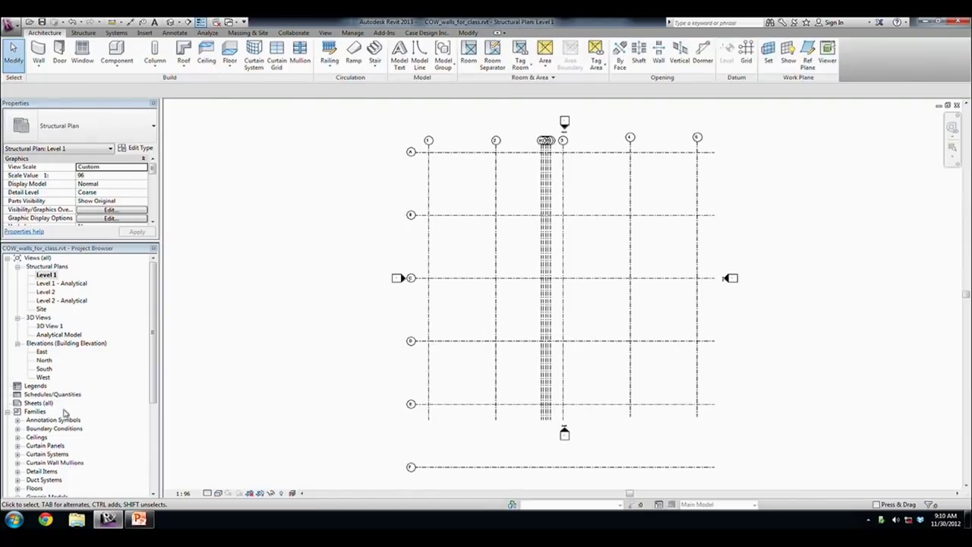
{"action": "scroll", "coordinate": [146, 403], "scroll_direction": "down", "scroll_amount": 3}
{"action": "scroll", "coordinate": [146, 403], "scroll_direction": "down", "scroll_amount": 2}
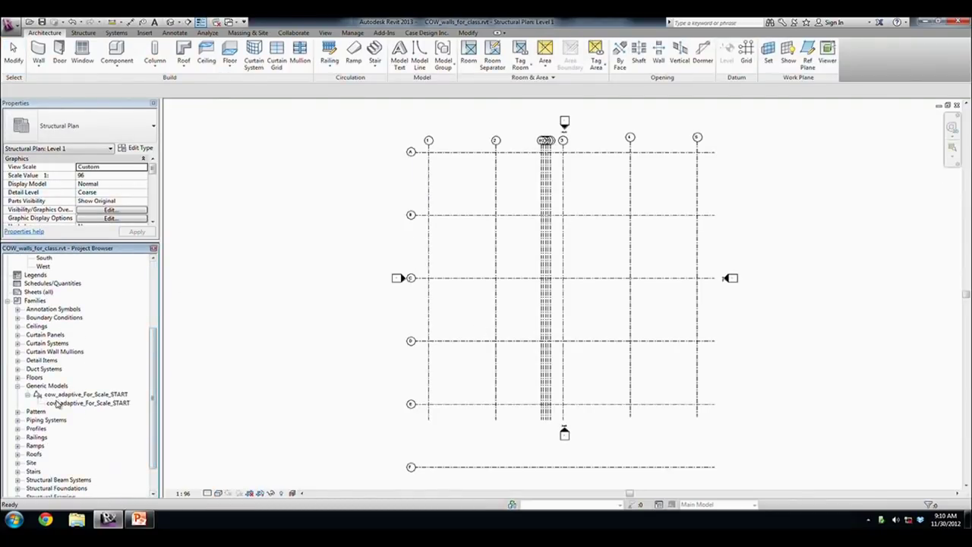
{"action": "left_click", "coordinate": [57, 403]}
{"action": "left_click_drag", "start_coordinate": [58, 404], "coordinate": [516, 301]}
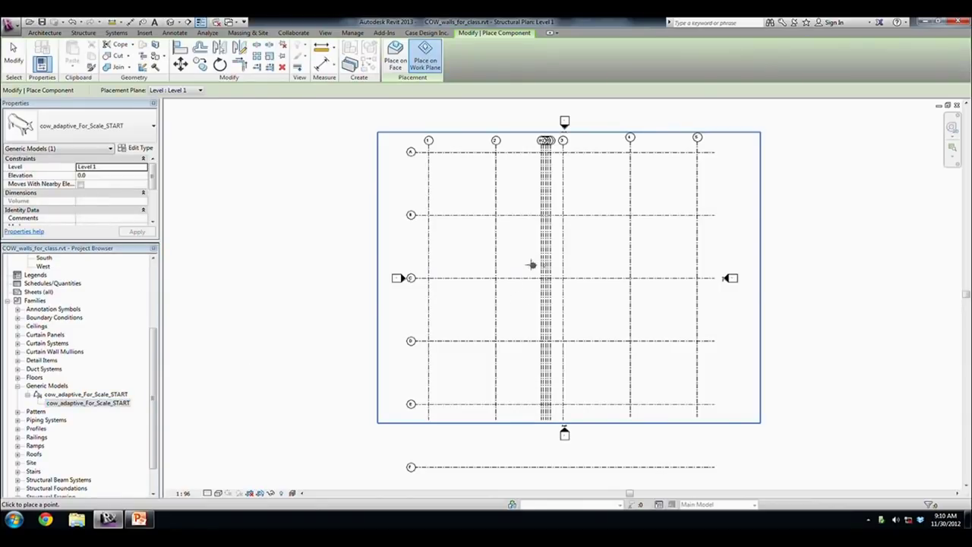
{"action": "scroll", "coordinate": [529, 275], "scroll_direction": "up", "scroll_amount": 5}
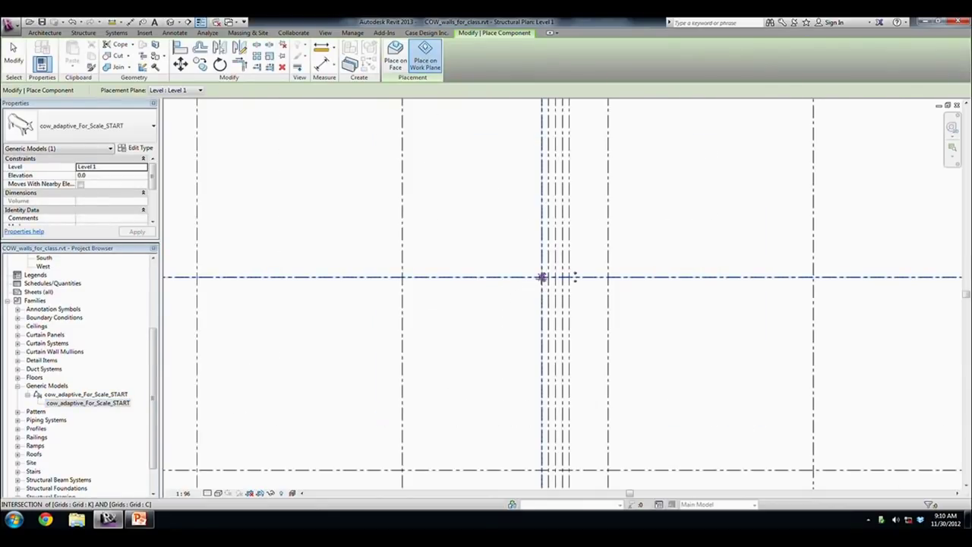
{"action": "key", "text": "Escape"}
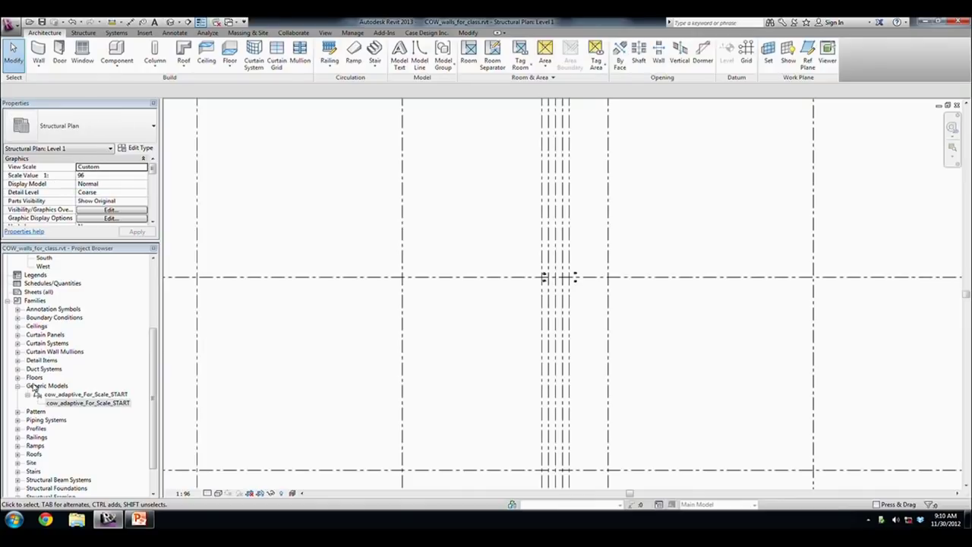
{"action": "left_click", "coordinate": [88, 403]}
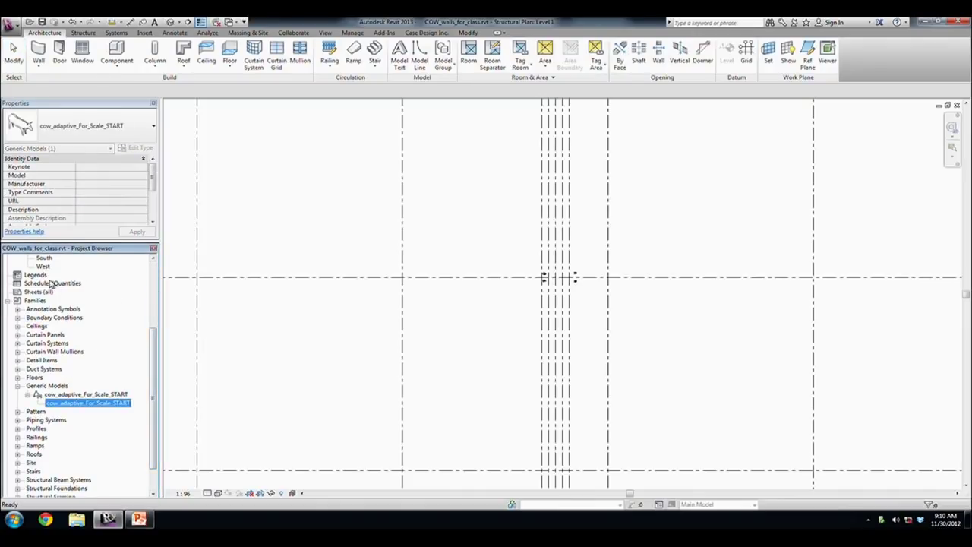
{"action": "scroll", "coordinate": [151, 342], "scroll_direction": "up", "scroll_amount": 5}
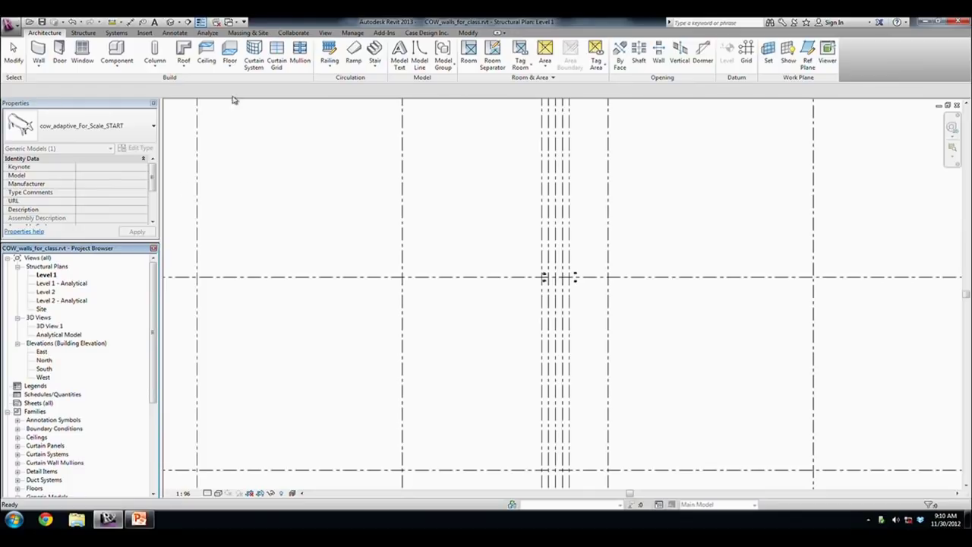
- In the 3D Analytical Model view, start a THINWALL structural wall by face on the cow's body
{"action": "double_click", "coordinate": [69, 335]}
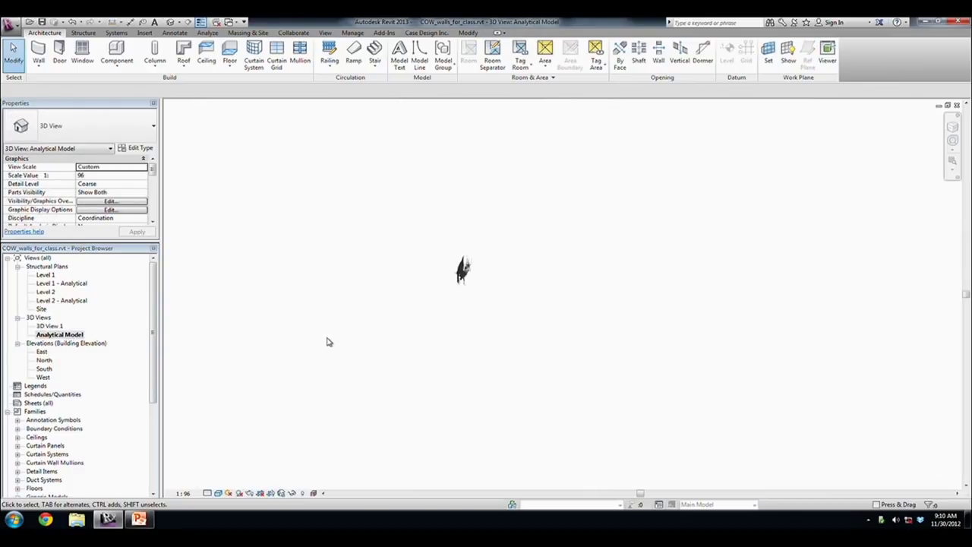
{"action": "middle_click_drag", "start_coordinate": [486, 303], "coordinate": [815, 253], "text": "shift"}
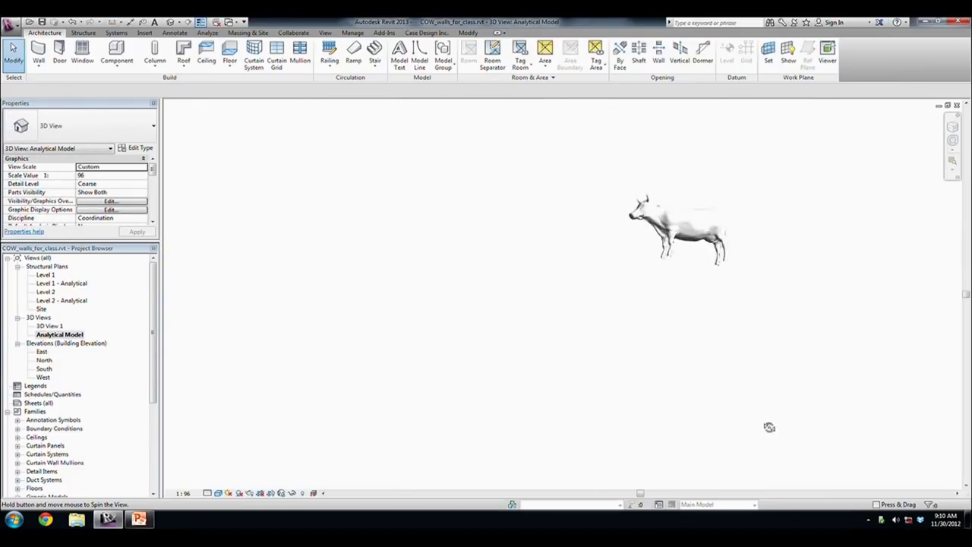
{"action": "middle_click_drag", "start_coordinate": [815, 254], "coordinate": [699, 369], "text": "shift"}
{"action": "scroll", "coordinate": [691, 347], "scroll_direction": "up", "scroll_amount": 3}
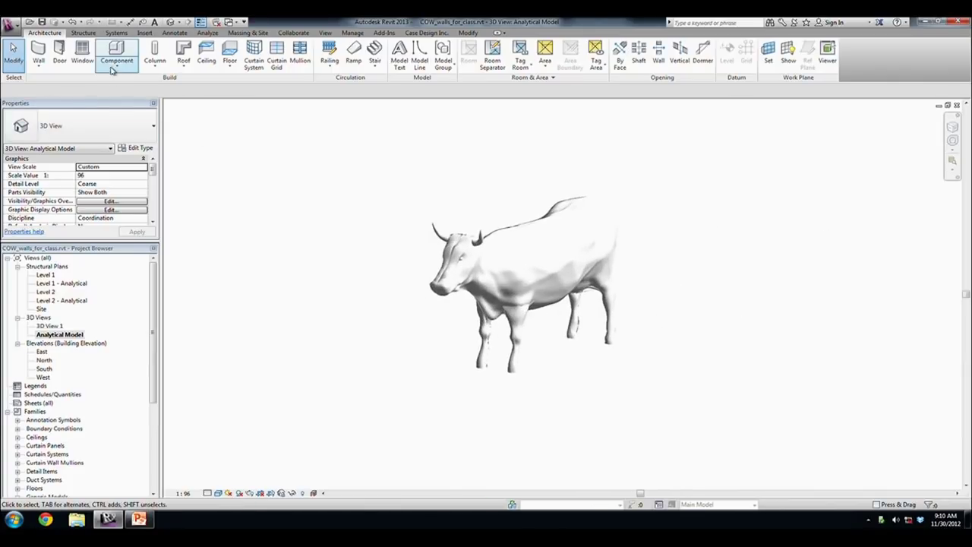
{"action": "left_click", "coordinate": [84, 33]}
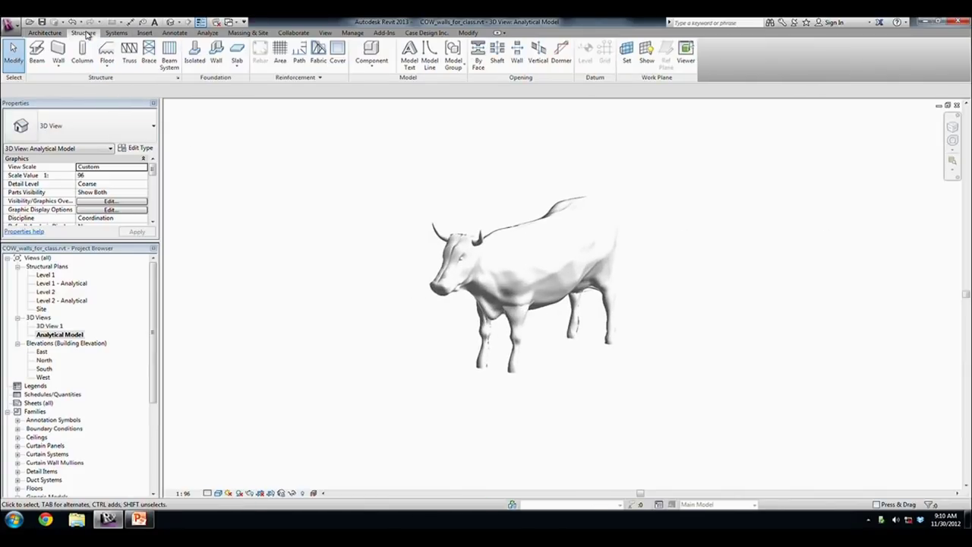
{"action": "left_click", "coordinate": [59, 64]}
{"action": "left_click", "coordinate": [65, 83]}
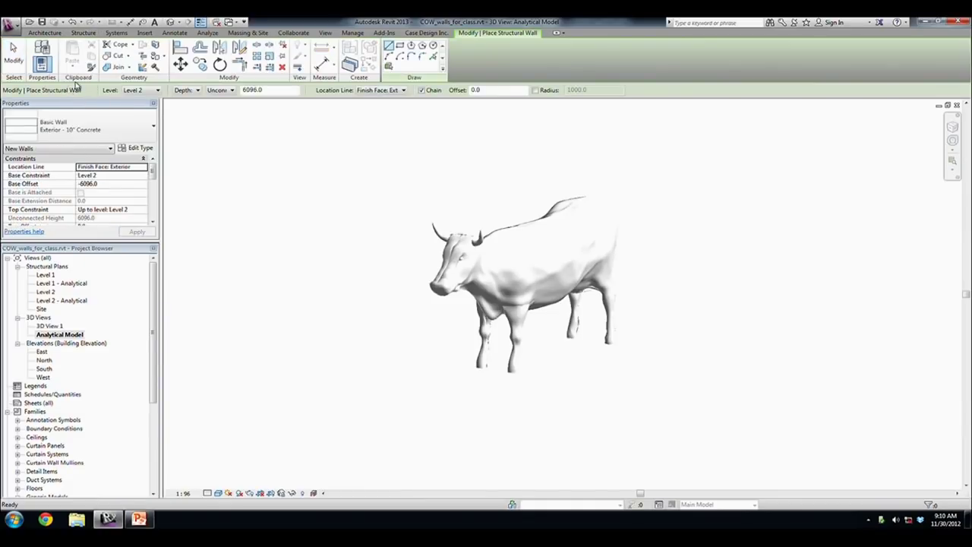
{"action": "left_click", "coordinate": [88, 135]}
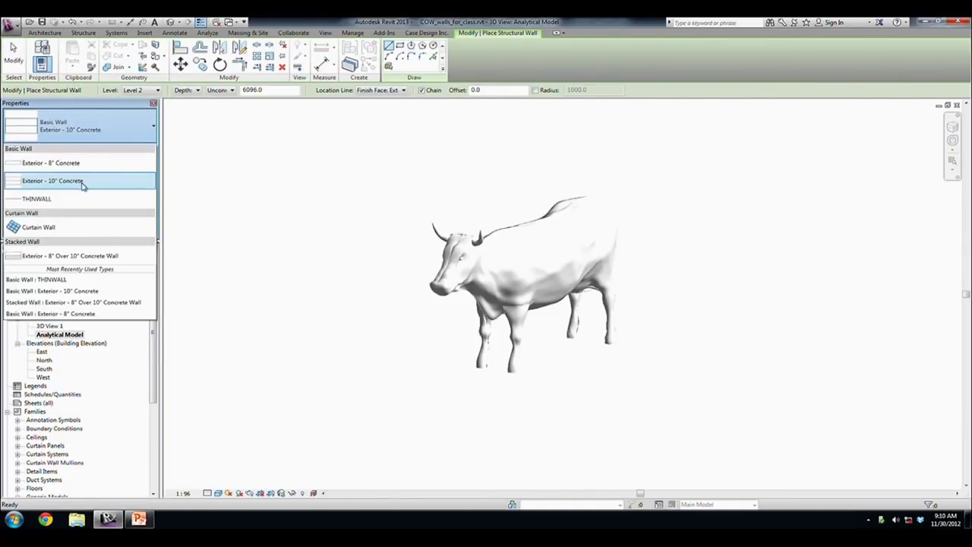
{"action": "left_click", "coordinate": [83, 198]}
{"action": "left_click", "coordinate": [390, 66]}
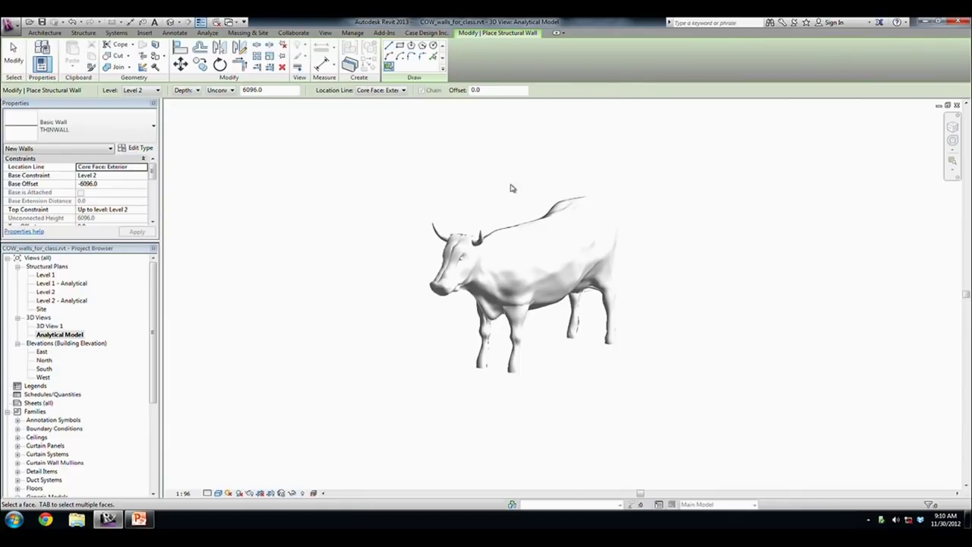
{"action": "scroll", "coordinate": [468, 240], "scroll_direction": "up", "scroll_amount": 4}
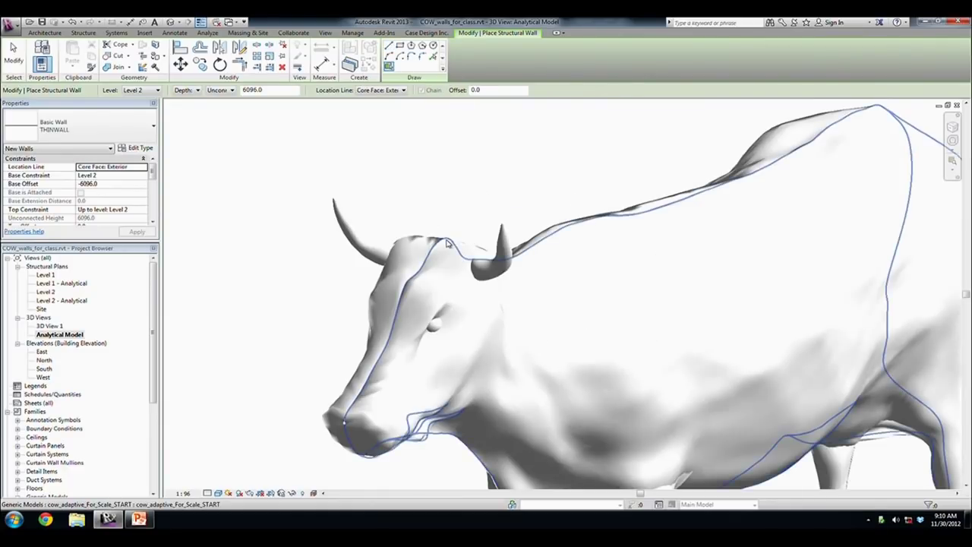
{"action": "left_click", "coordinate": [471, 206]}
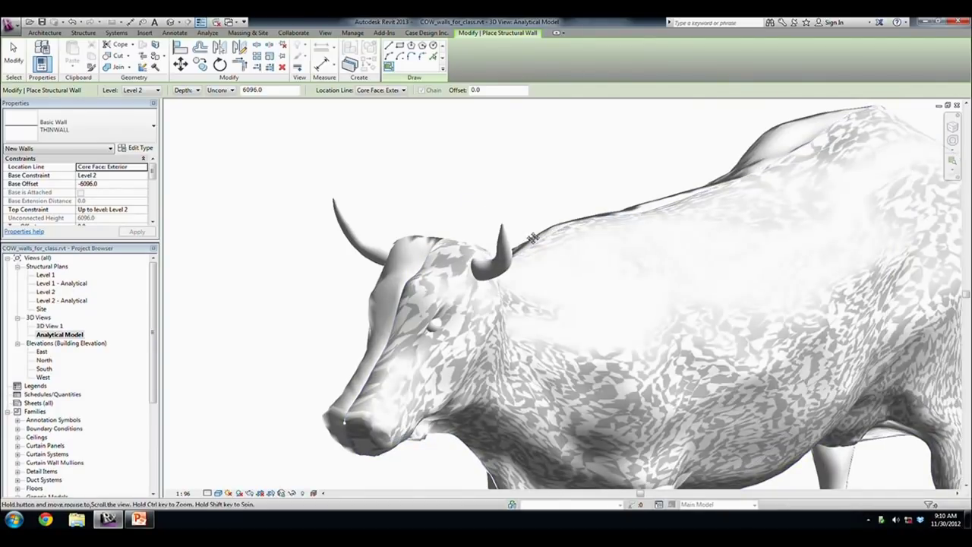
- Orbit around the cow, end wall placement, and window-select everything making up the cow
{"action": "scroll", "coordinate": [533, 237], "scroll_direction": "down", "scroll_amount": 3}
{"action": "scroll", "coordinate": [533, 238], "scroll_direction": "down", "scroll_amount": 2}
{"action": "mouse_move", "coordinate": [533, 237]}
{"action": "middle_mouse_down"}
{"action": "mouse_move", "coordinate": [393, 217]}
{"action": "mouse_move", "coordinate": [726, 205]}
{"action": "mouse_move", "coordinate": [502, 221]}
{"action": "middle_mouse_up"}
{"action": "scroll", "coordinate": [492, 224], "scroll_direction": "up", "scroll_amount": 3}
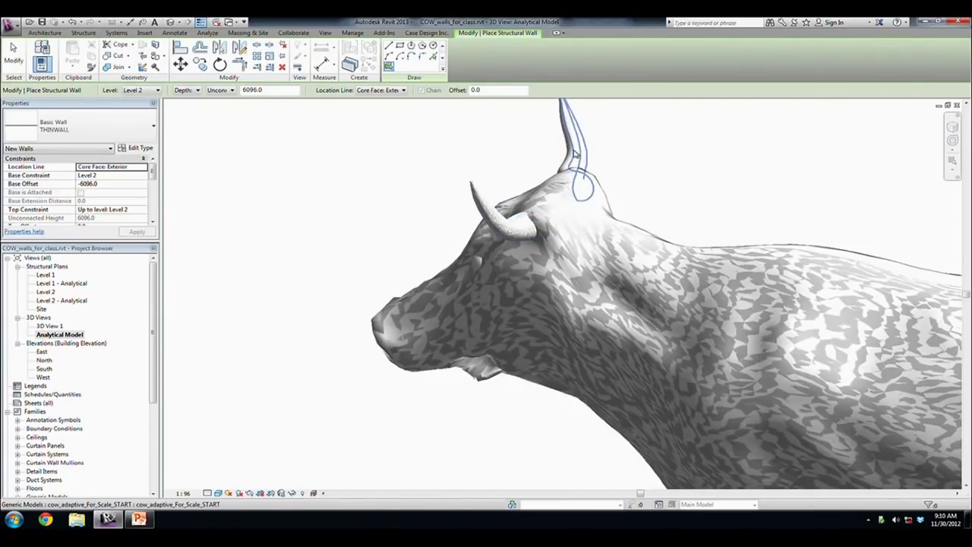
{"action": "scroll", "coordinate": [478, 170], "scroll_direction": "down", "scroll_amount": 3}
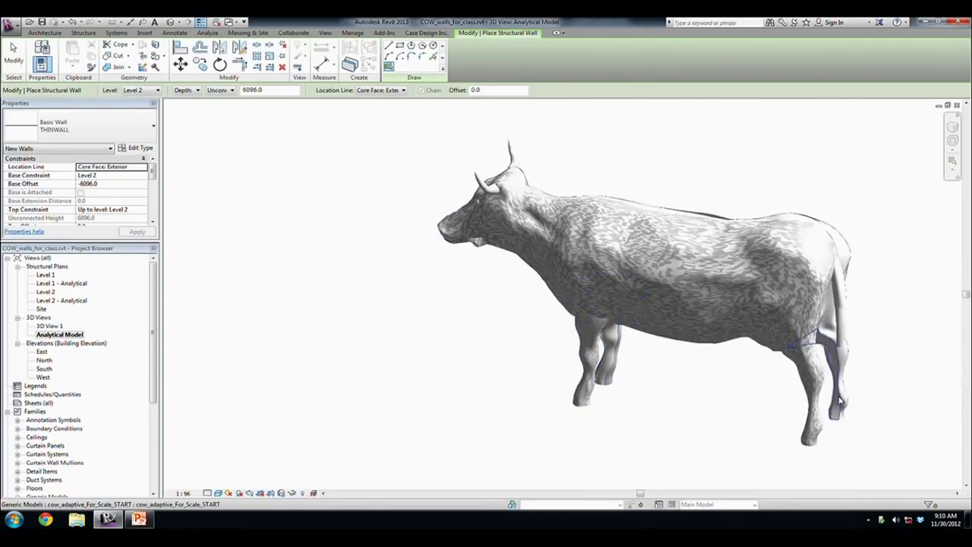
{"action": "middle_click_drag", "start_coordinate": [519, 341], "coordinate": [96, 259], "text": "shift"}
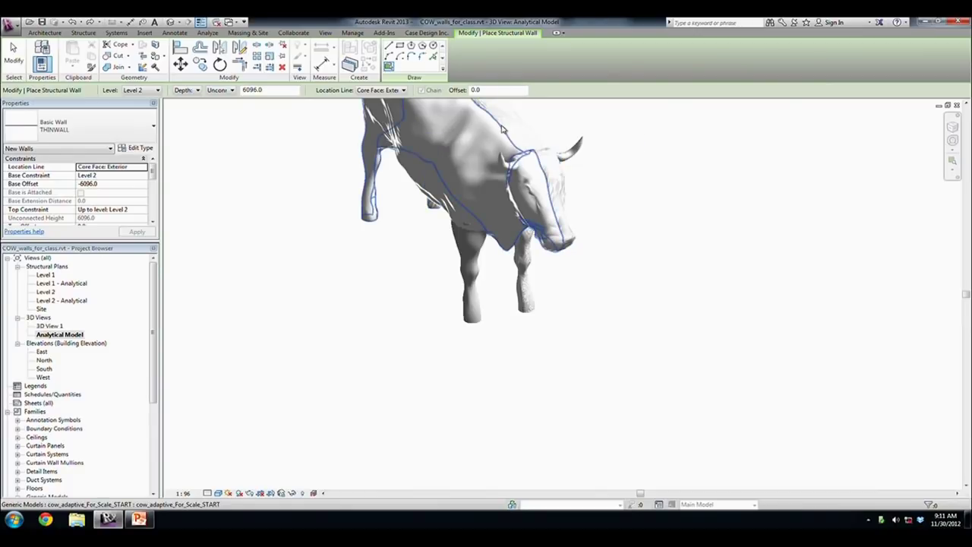
{"action": "mouse_move", "coordinate": [655, 193]}
{"action": "middle_mouse_down"}
{"action": "mouse_move", "coordinate": [568, 332]}
{"action": "mouse_move", "coordinate": [451, 360]}
{"action": "mouse_move", "coordinate": [306, 362]}
{"action": "mouse_move", "coordinate": [721, 306]}
{"action": "mouse_move", "coordinate": [637, 297]}
{"action": "middle_mouse_up"}
{"action": "key", "text": "Escape"}
{"action": "key", "text": "Escape"}
{"action": "scroll", "coordinate": [455, 169], "scroll_direction": "down", "scroll_amount": 3}
{"action": "left_click_drag", "start_coordinate": [420, 147], "coordinate": [731, 354]}
- Filter out Generic Models so only the six walls stay selected, and isolate them
{"action": "left_click", "coordinate": [932, 505]}
{"action": "left_click", "coordinate": [37, 99]}
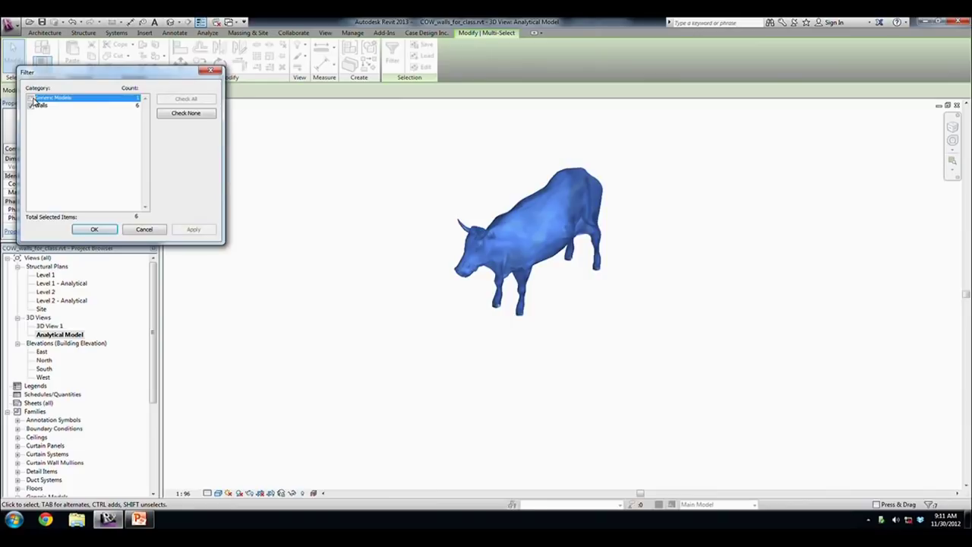
{"action": "left_click", "coordinate": [94, 228]}
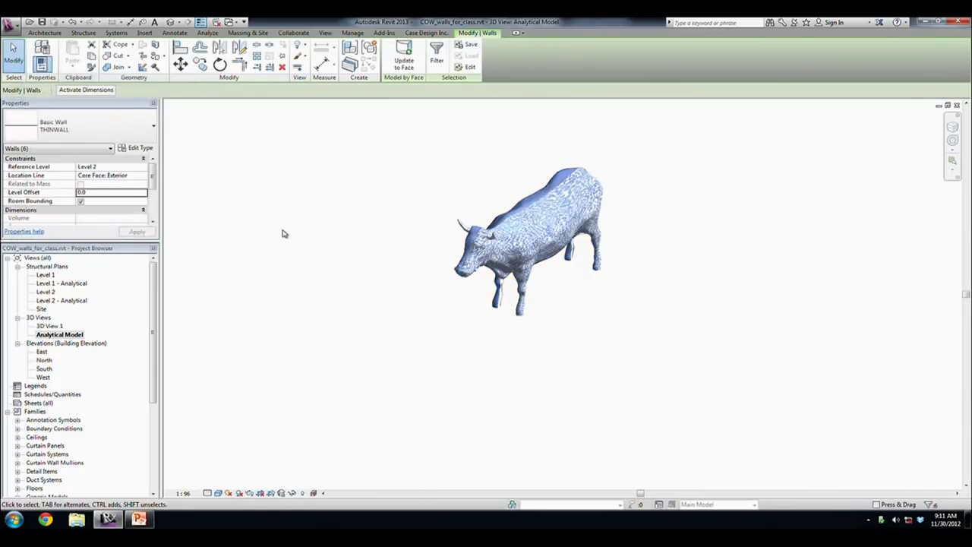
{"action": "left_click", "coordinate": [291, 494]}
{"action": "left_click", "coordinate": [307, 461]}
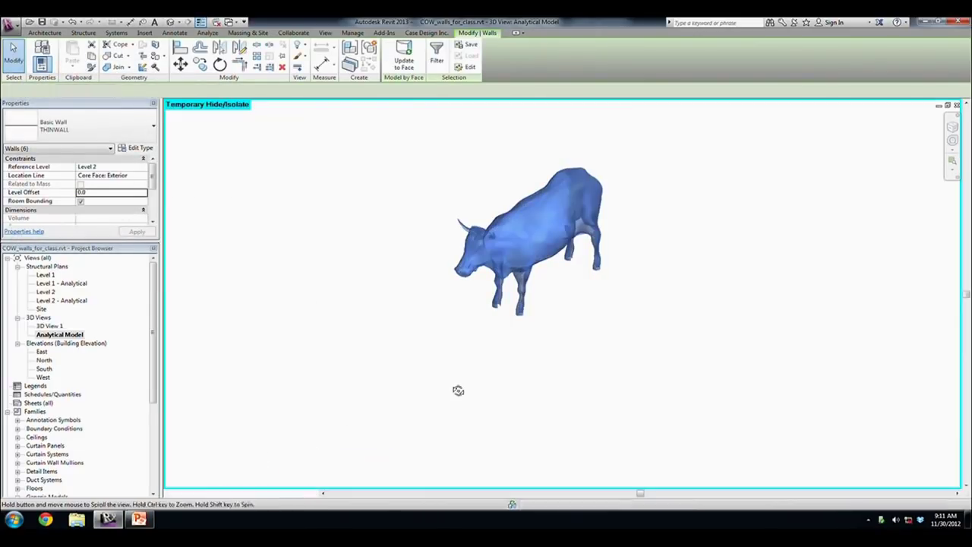
- Deselect and reorient the view so the cow walls face left and sit centred
{"action": "left_click", "coordinate": [388, 350]}
{"action": "mouse_move", "coordinate": [297, 315]}
{"action": "middle_mouse_down", "text": "shift"}
{"action": "mouse_move", "coordinate": [360, 352]}
{"action": "mouse_move", "coordinate": [324, 412]}
{"action": "middle_mouse_up", "text": "shift"}
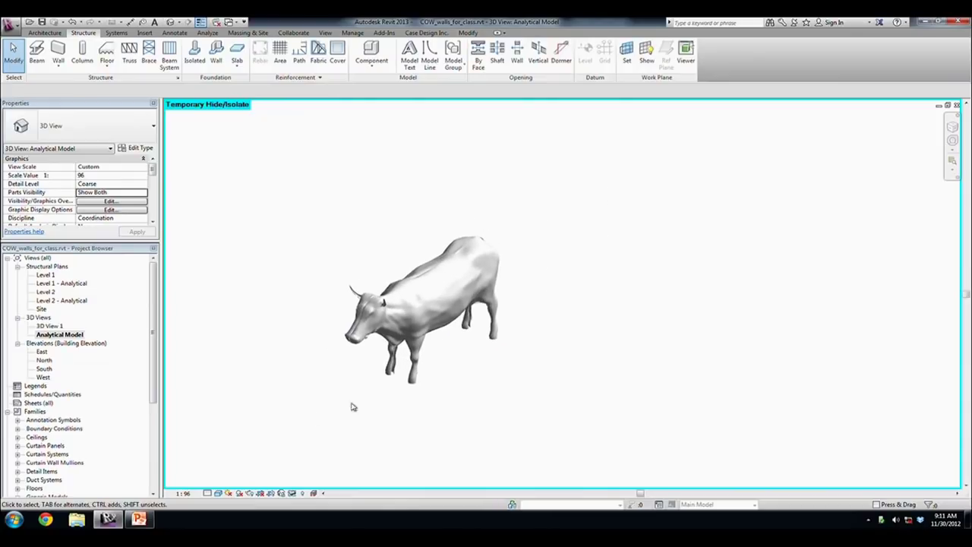
{"action": "middle_click_drag", "start_coordinate": [521, 371], "coordinate": [599, 346]}
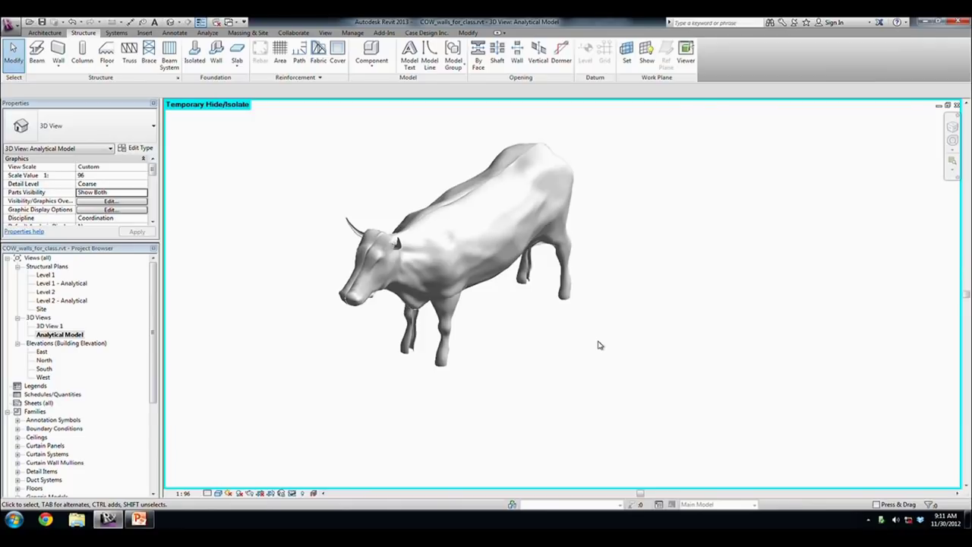
{"action": "key", "text": "ctrl+Tab"}
{"action": "key", "text": "ctrl+Tab"}
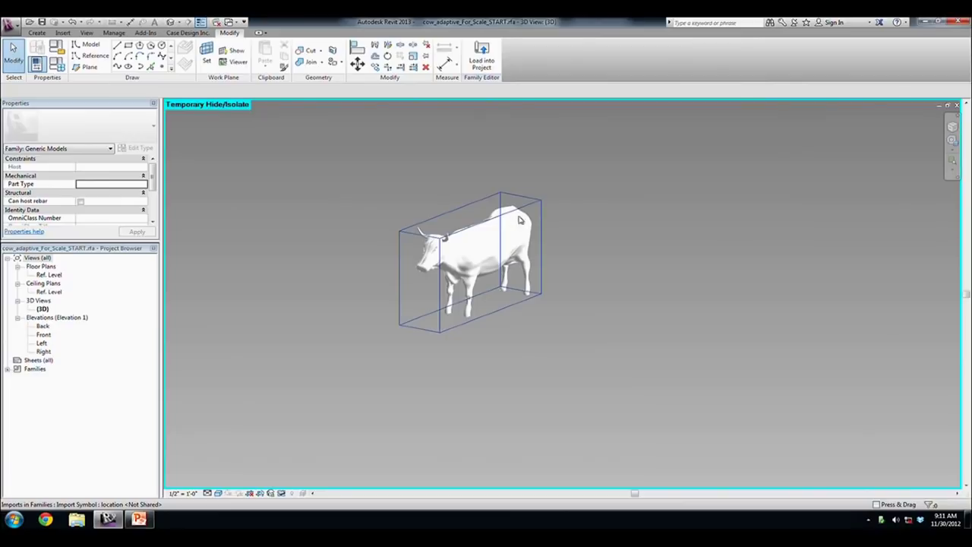
- Select the cow import and isolate it in the Ref. Level floor plan
{"action": "left_click", "coordinate": [513, 220]}
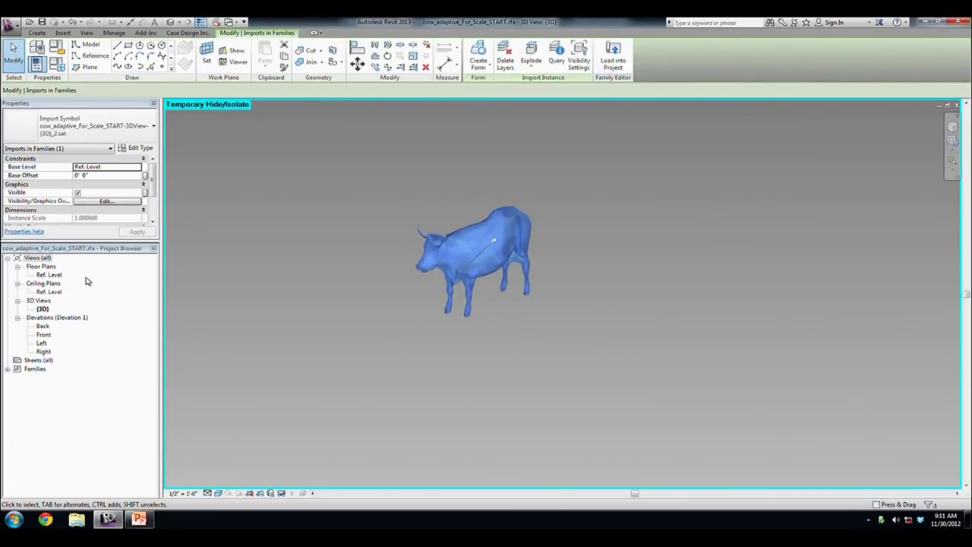
{"action": "double_click", "coordinate": [46, 275]}
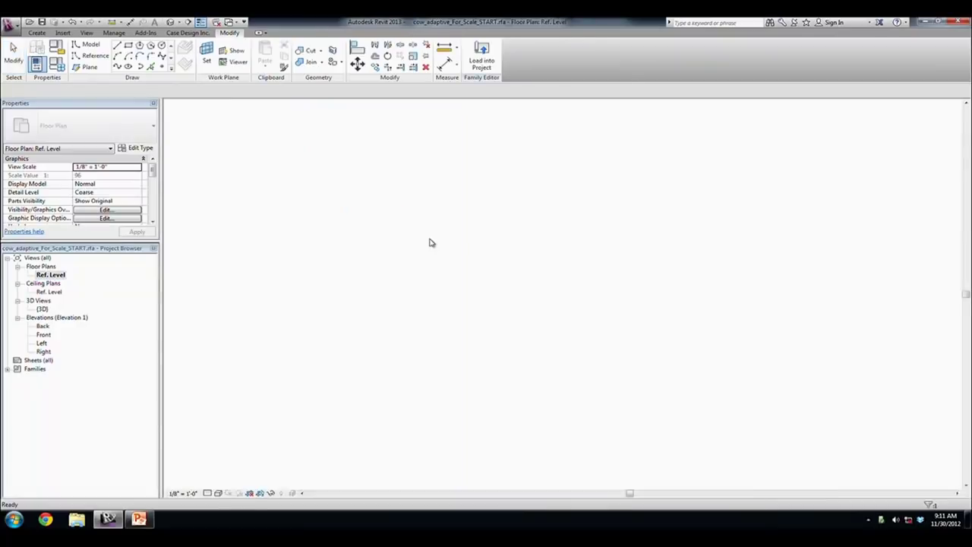
{"action": "key", "text": "ctrl+Tab"}
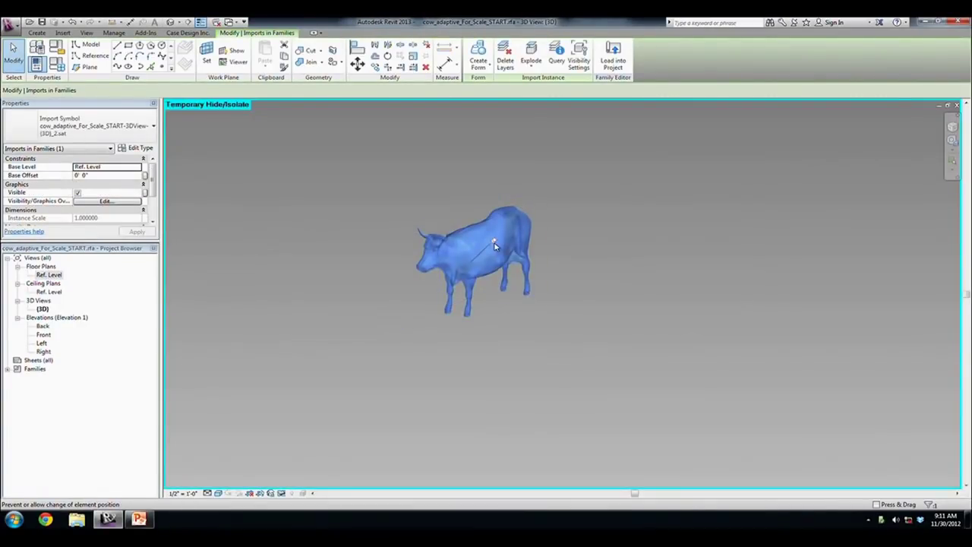
{"action": "double_click", "coordinate": [48, 275]}
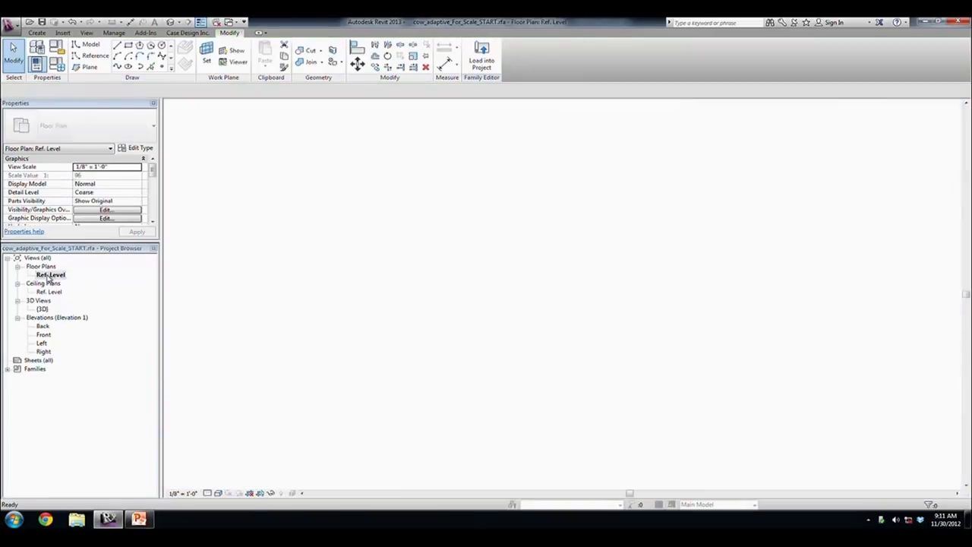
{"action": "left_click", "coordinate": [280, 494]}
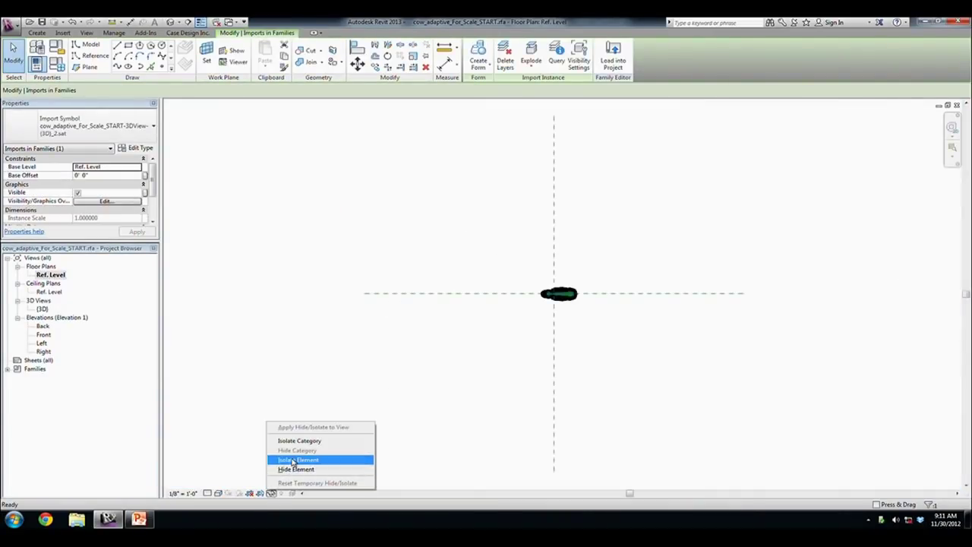
{"action": "left_click", "coordinate": [294, 460]}
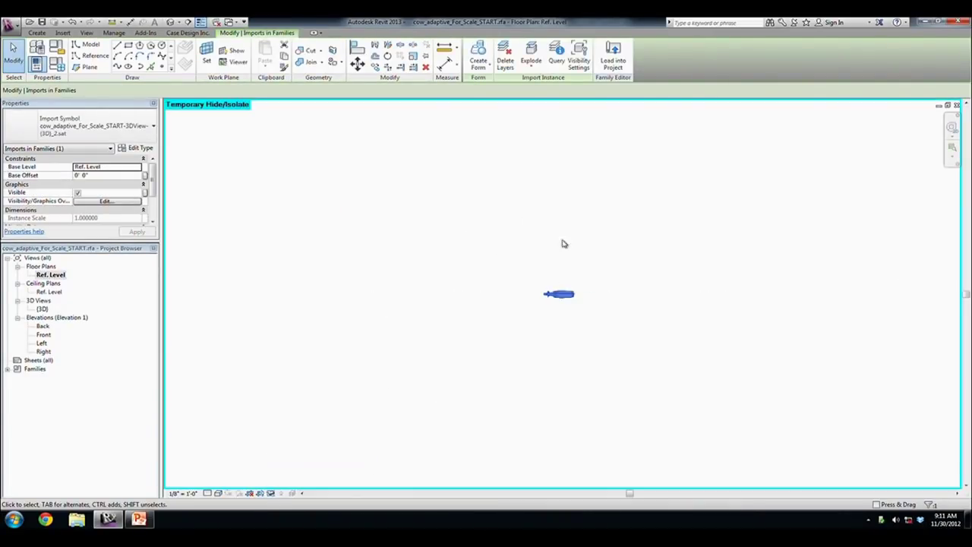
- Scale the cow import by 10 and shift it up and to the right
{"action": "left_click", "coordinate": [414, 57]}
{"action": "left_click", "coordinate": [566, 309]}
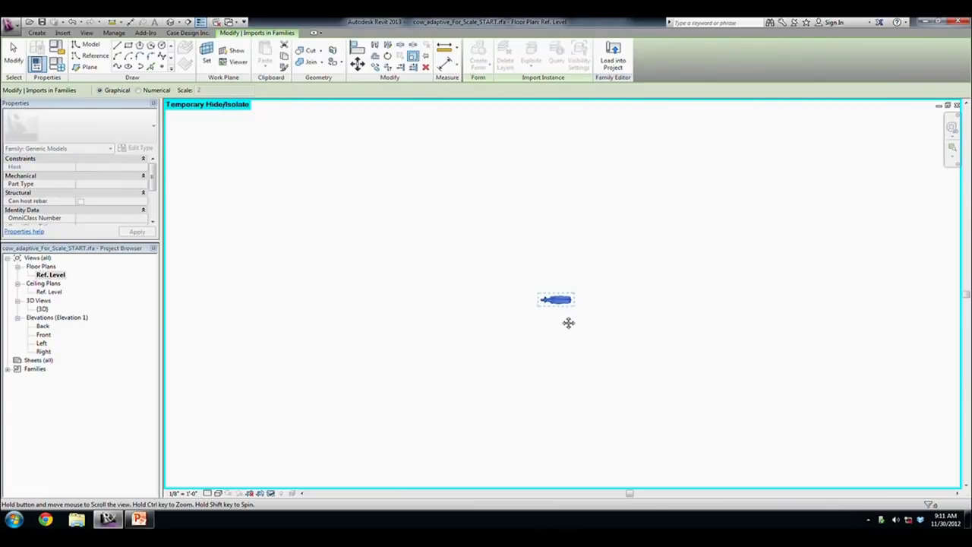
{"action": "left_click", "coordinate": [568, 321]}
{"action": "left_click", "coordinate": [481, 305]}
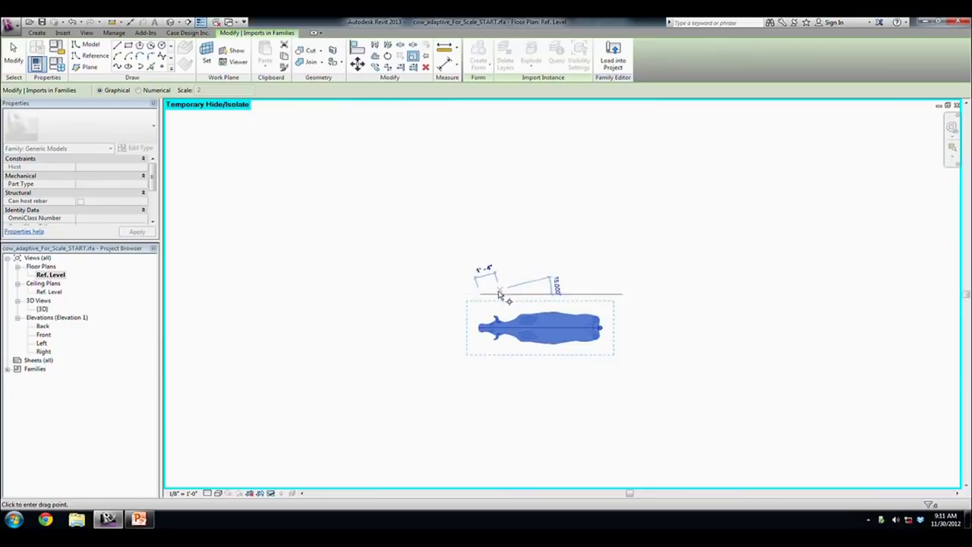
{"action": "left_click", "coordinate": [495, 296]}
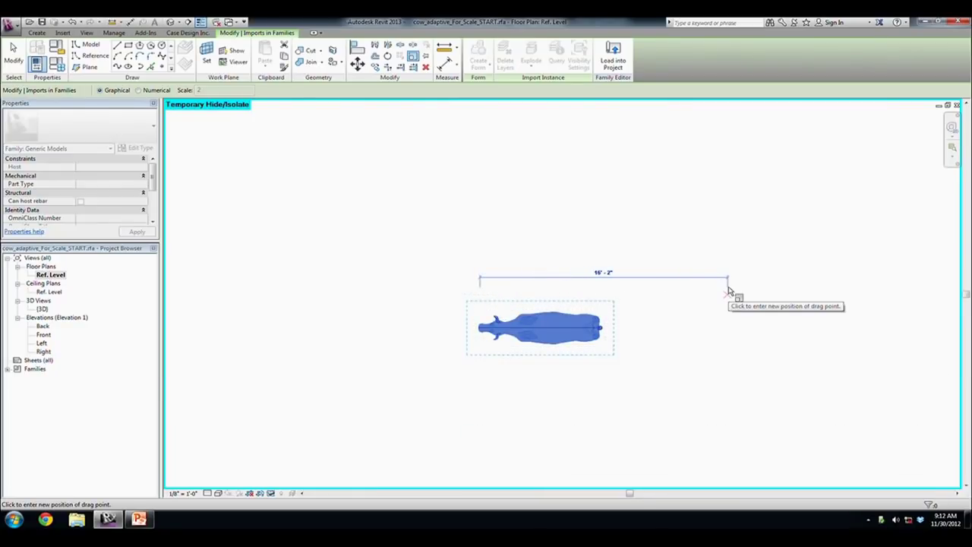
{"action": "type", "text": "10"}
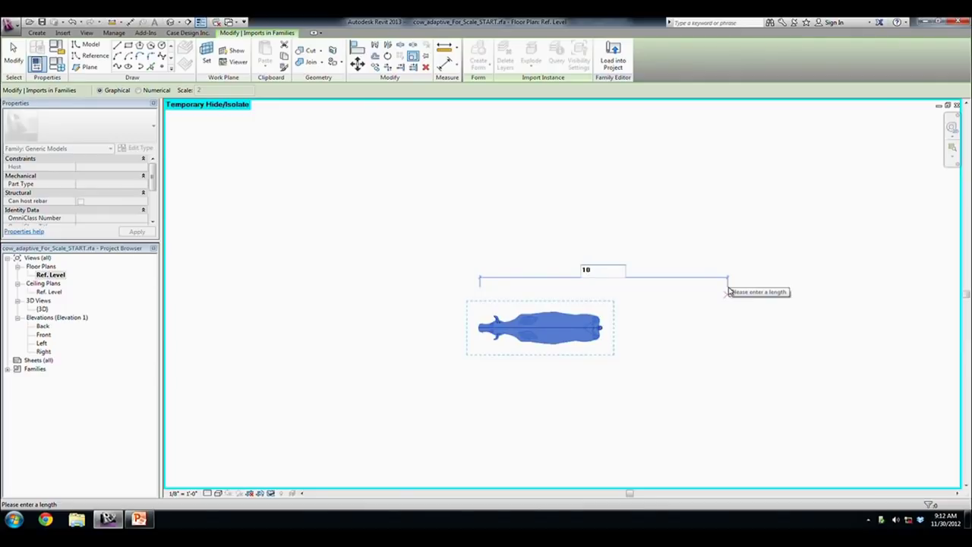
{"action": "key", "text": "Return"}
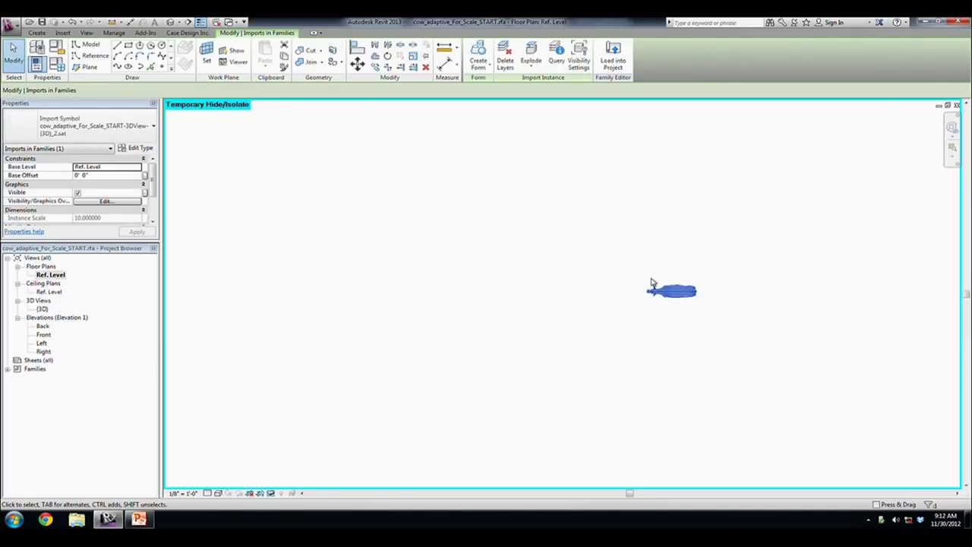
{"action": "left_click_drag", "start_coordinate": [628, 340], "coordinate": [644, 294]}
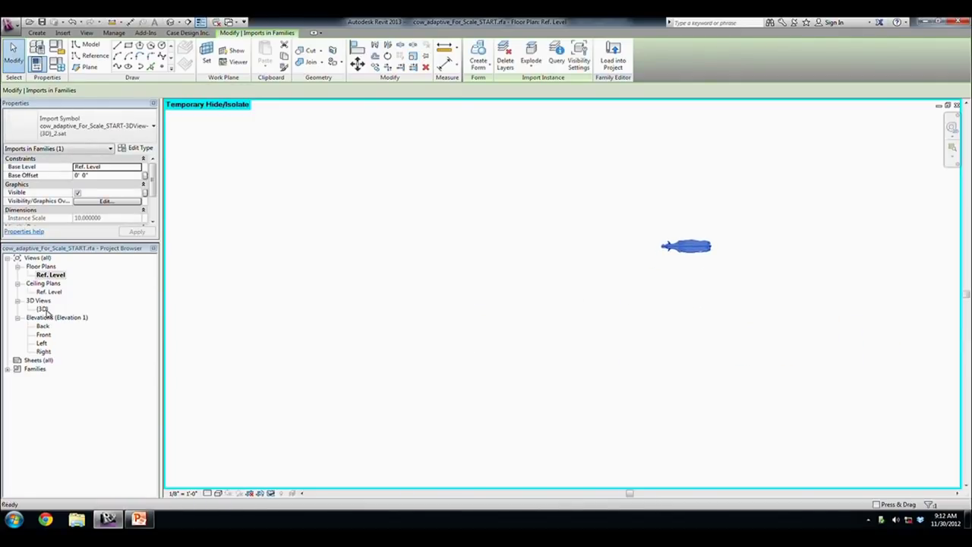
{"action": "double_click", "coordinate": [43, 309]}
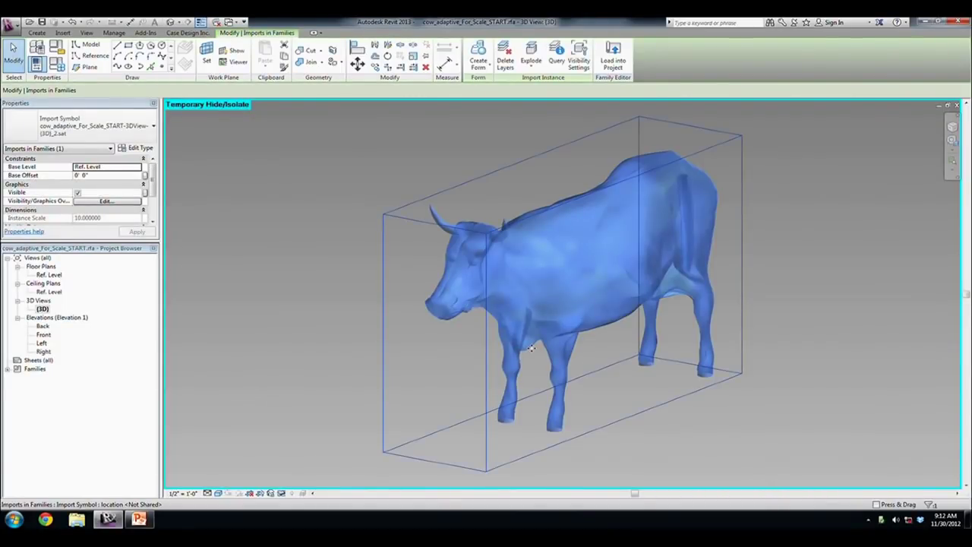
{"action": "key", "text": "ctrl+Tab"}
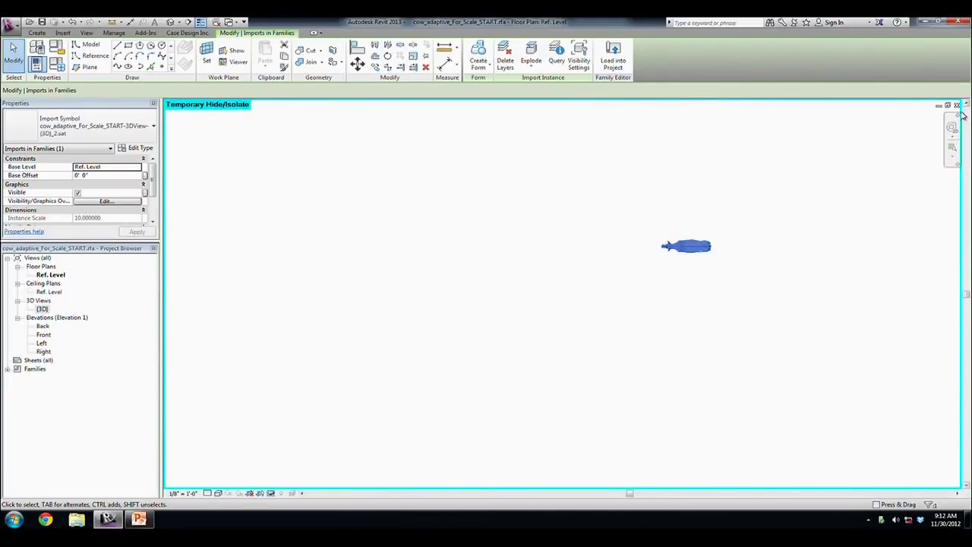
{"action": "key", "text": "ctrl+Tab"}
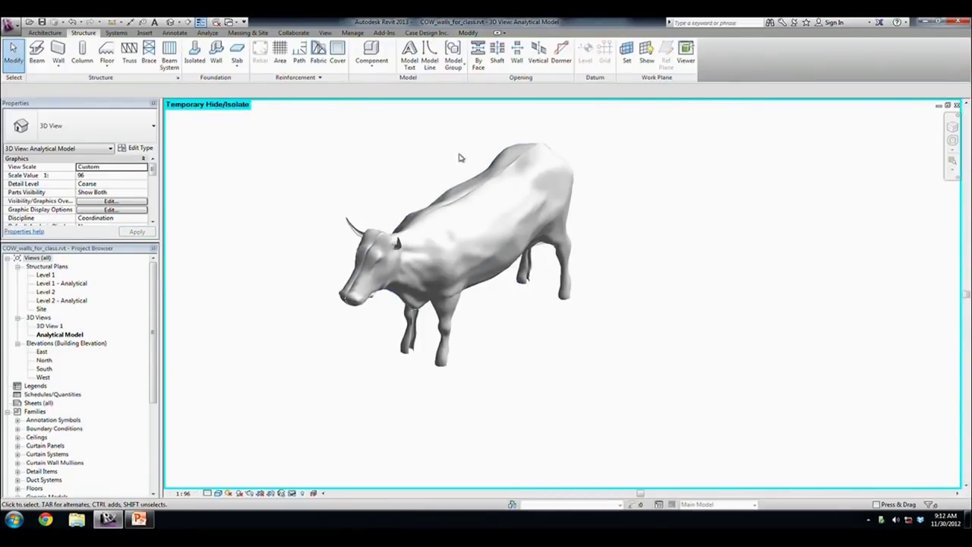
- Window-select all six cow walls and view them from Top on the ViewCube
{"action": "left_click", "coordinate": [399, 258]}
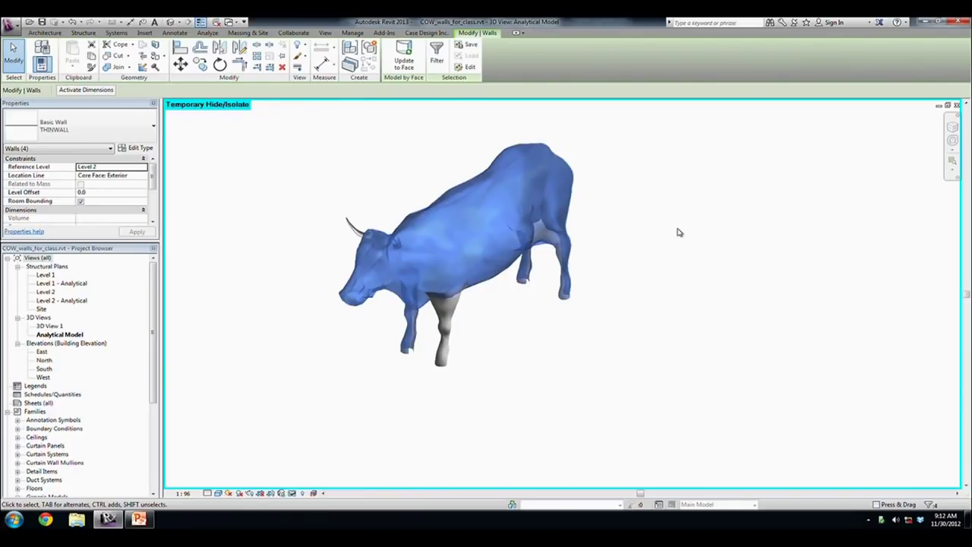
{"action": "left_click", "coordinate": [685, 249]}
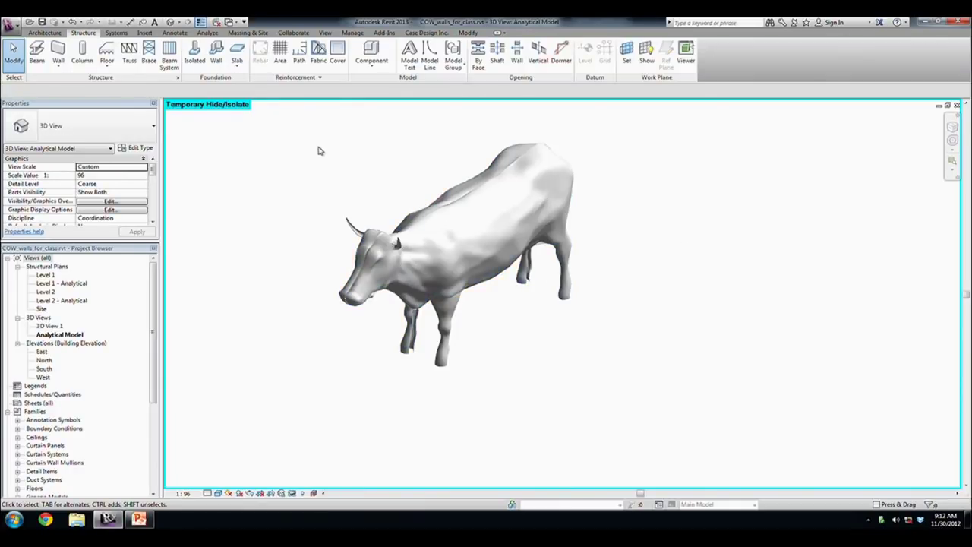
{"action": "left_click_drag", "start_coordinate": [302, 122], "coordinate": [725, 399]}
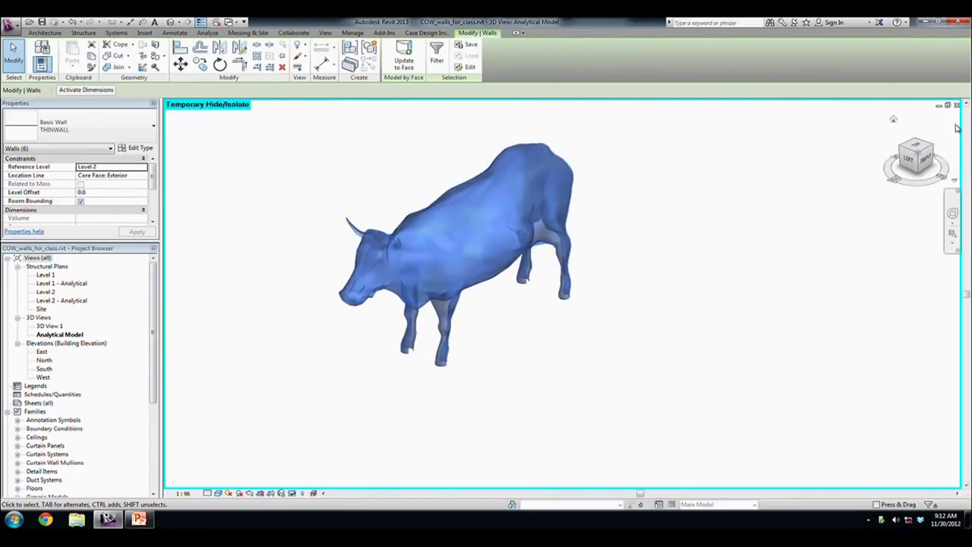
{"action": "left_click", "coordinate": [916, 149]}
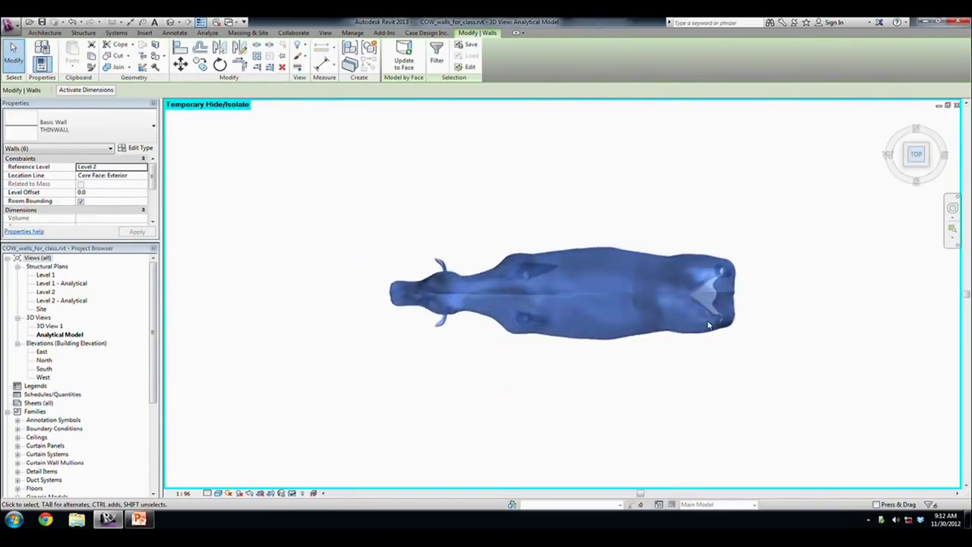
- Start copying the walls from a point below the cow, then cancel the copy
{"action": "key", "text": "c"}
{"action": "key", "text": "o"}
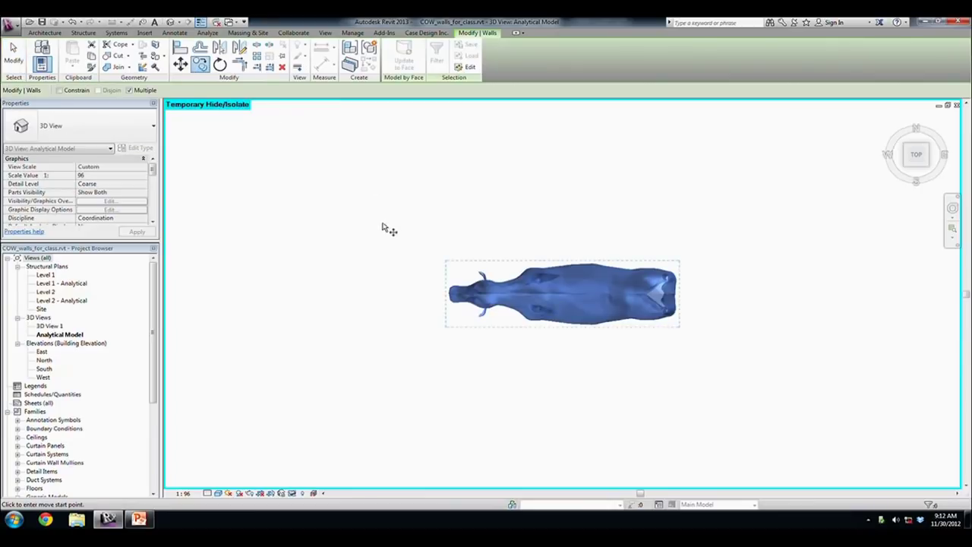
{"action": "left_click", "coordinate": [490, 413]}
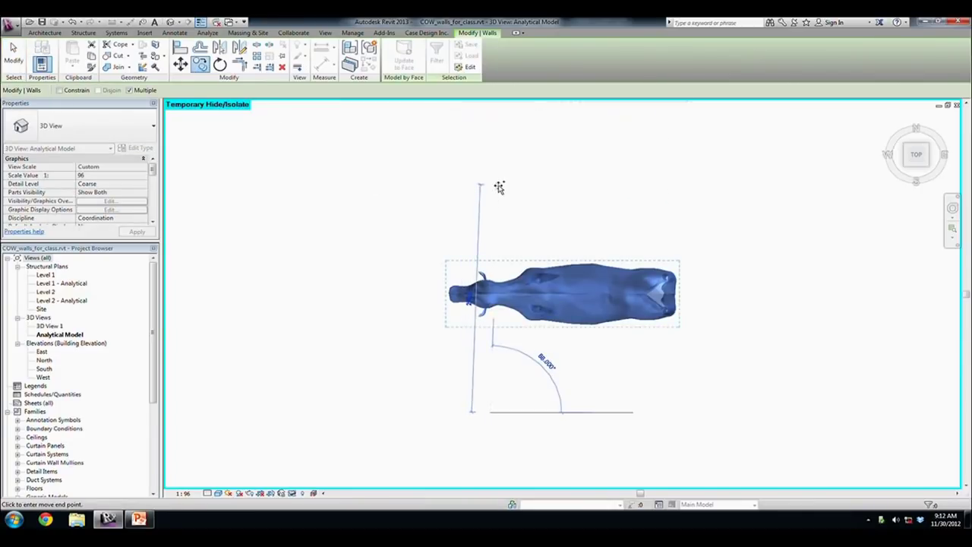
{"action": "middle_click_drag", "start_coordinate": [368, 386], "coordinate": [454, 225], "text": "shift"}
{"action": "key", "text": "Escape"}
{"action": "key", "text": "Escape"}
{"action": "key", "text": "ctrl+Tab"}
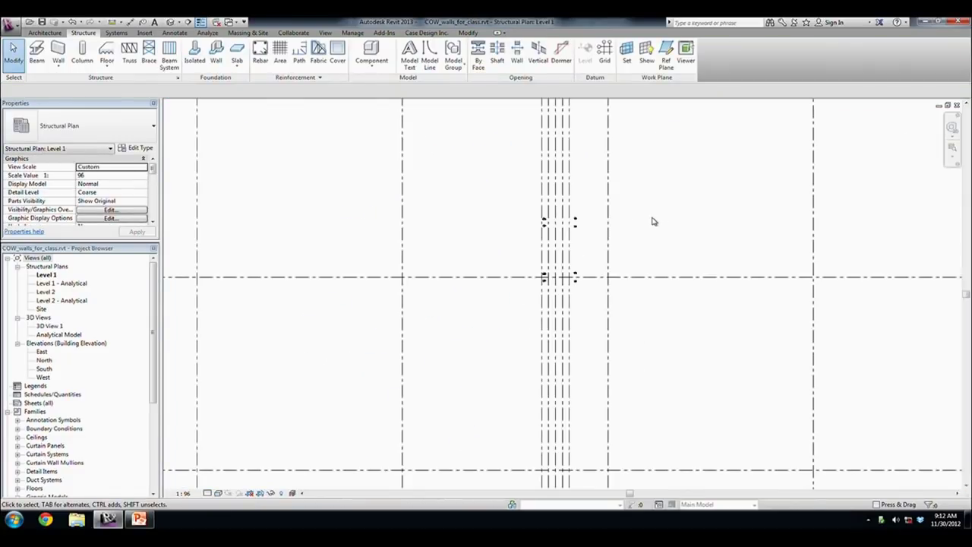
{"action": "key", "text": "ctrl+Tab"}
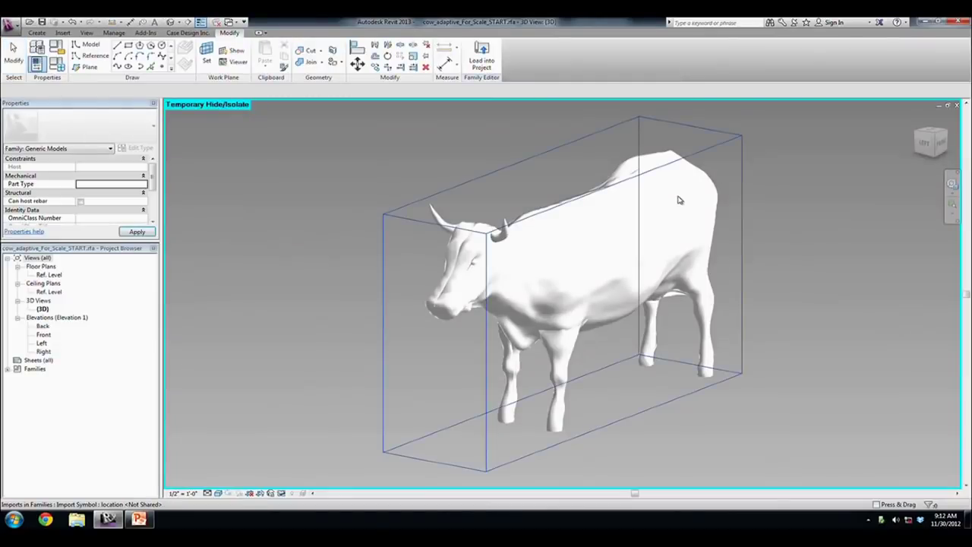
- Reload the cow family overwriting the existing version and parameters, then select the lower cow's walls
{"action": "left_click", "coordinate": [483, 61]}
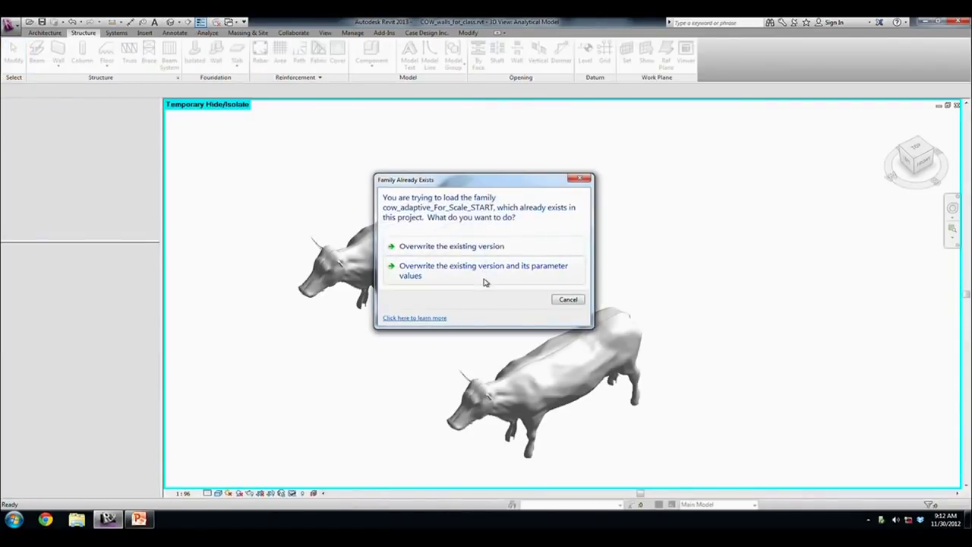
{"action": "left_click", "coordinate": [485, 279]}
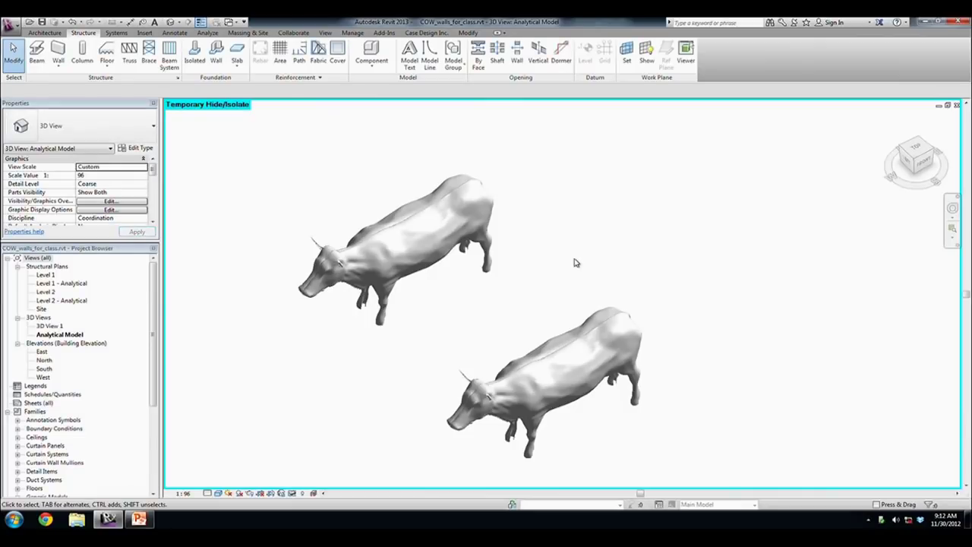
{"action": "middle_click_drag", "start_coordinate": [572, 258], "coordinate": [567, 199]}
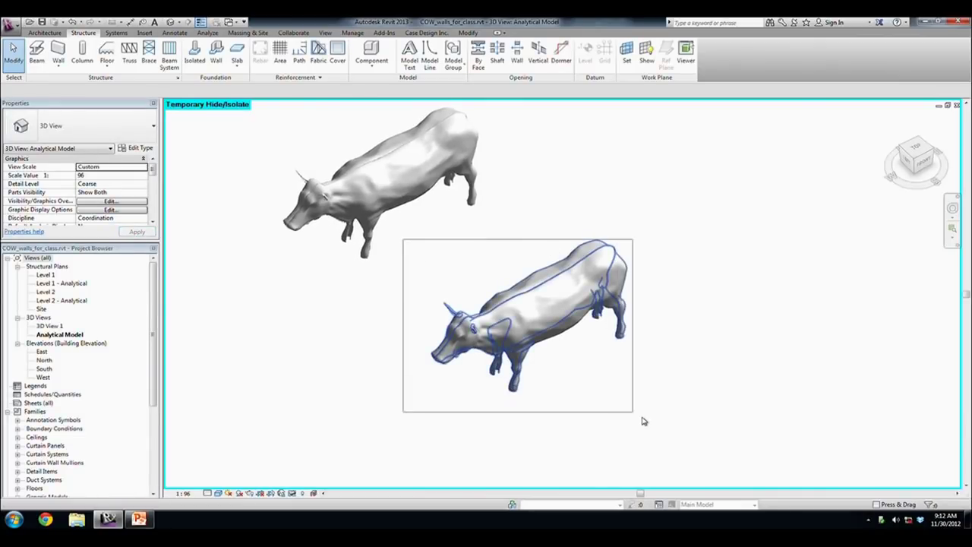
{"action": "left_click_drag", "start_coordinate": [403, 239], "coordinate": [684, 419]}
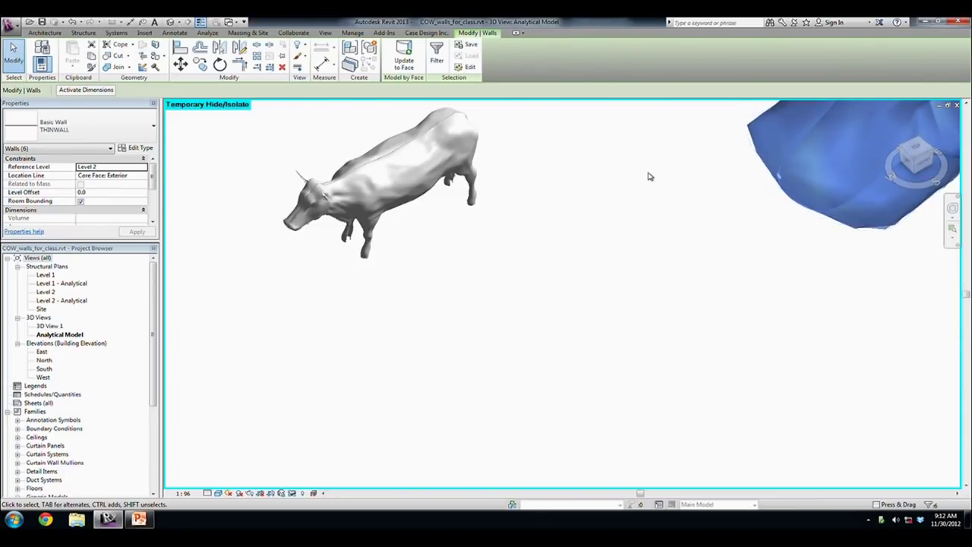
- Set the ViewCube to FRONT, then open the East elevation view
{"action": "mouse_move", "coordinate": [916, 160]}
{"action": "left_click", "coordinate": [928, 161]}
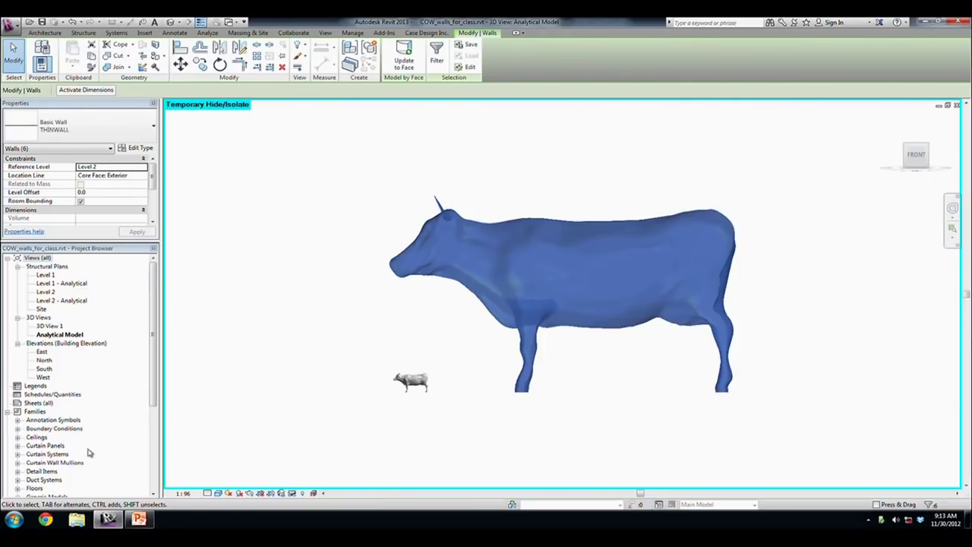
{"action": "double_click", "coordinate": [42, 352]}
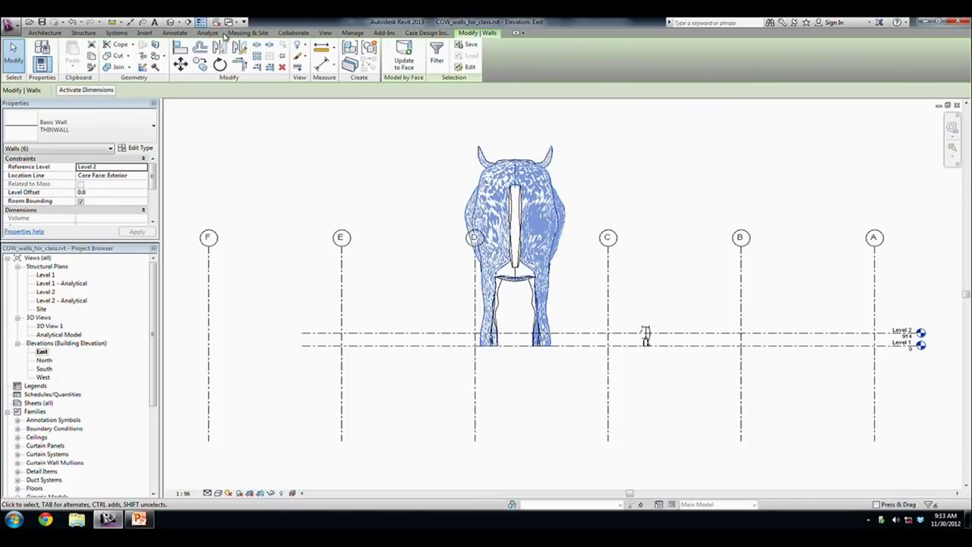
- Set the project's length units to feet and fractional inches
{"action": "left_click", "coordinate": [363, 37]}
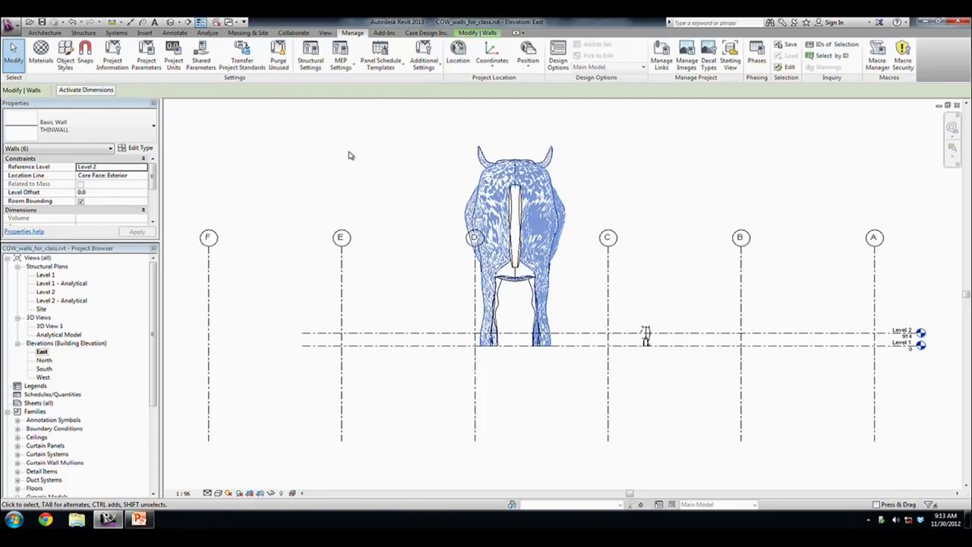
{"action": "left_click", "coordinate": [176, 66]}
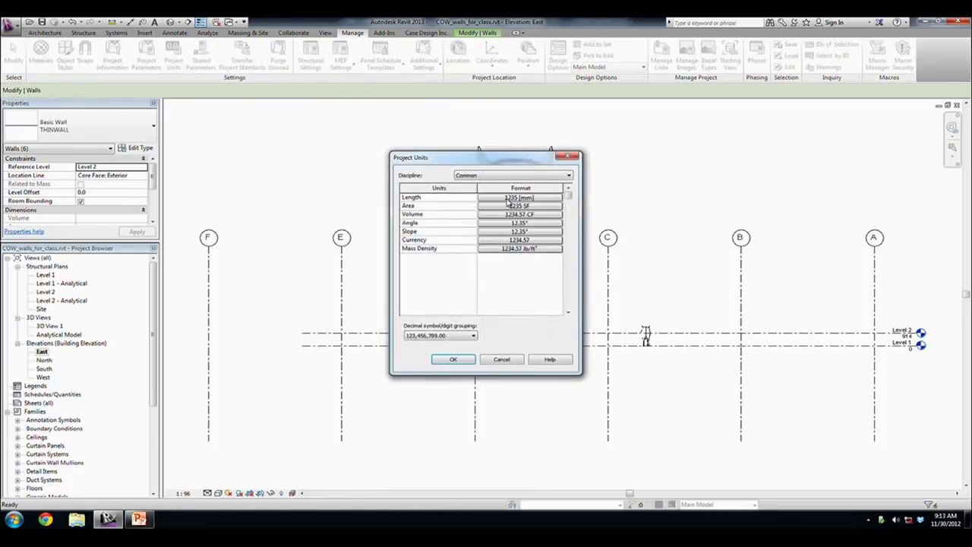
{"action": "left_click", "coordinate": [507, 200]}
{"action": "left_click", "coordinate": [498, 215]}
{"action": "left_click", "coordinate": [501, 228]}
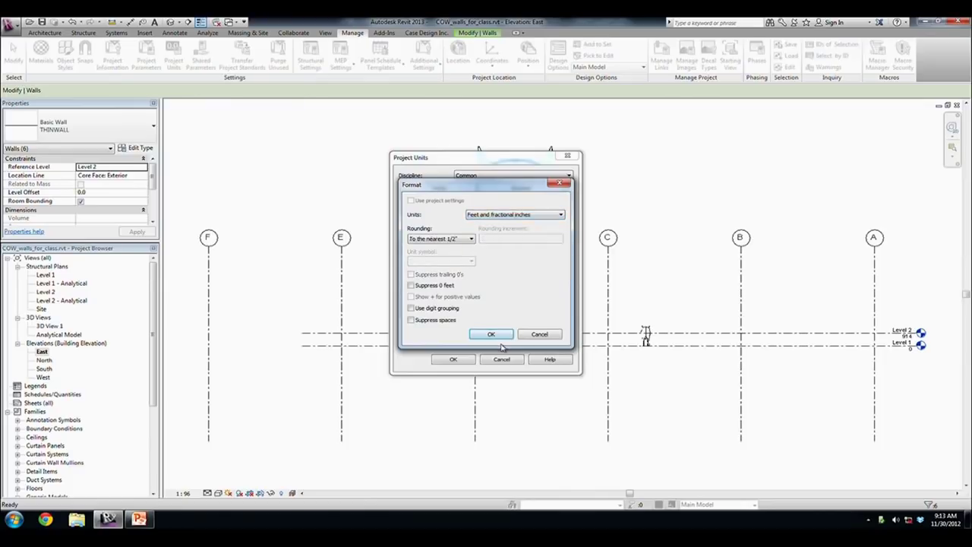
{"action": "left_click", "coordinate": [490, 334]}
{"action": "left_click", "coordinate": [469, 361]}
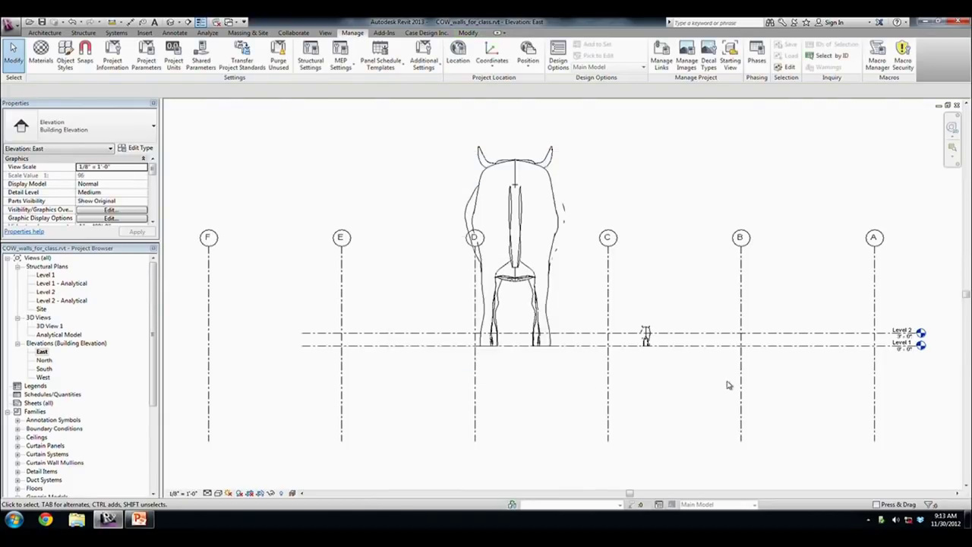
- Copy Level 2 upward to create Level 3 at 33'-0", 30'-0" above Level 2
{"action": "left_click", "coordinate": [708, 327]}
{"action": "left_click", "coordinate": [710, 344], "text": "ctrl"}
{"action": "key", "text": "m"}
{"action": "key", "text": "v"}
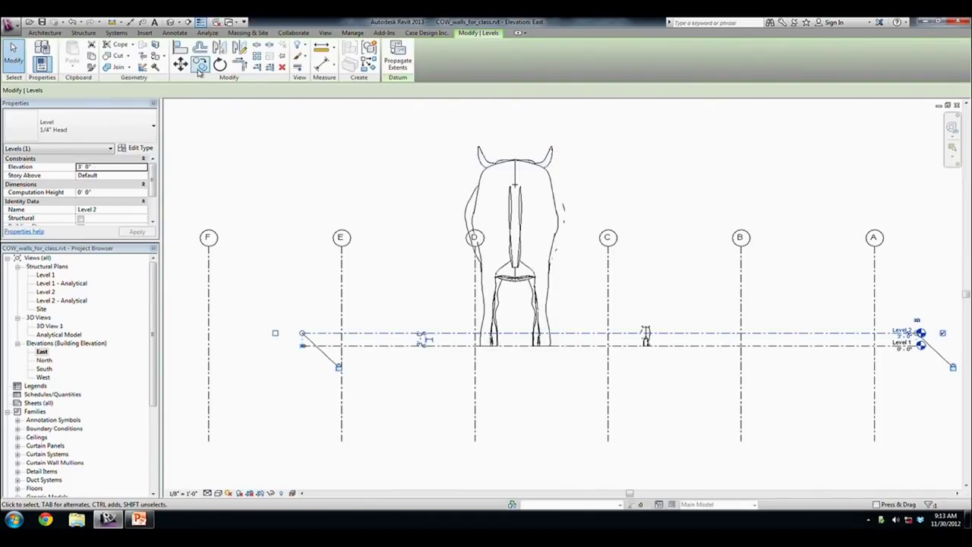
{"action": "left_click", "coordinate": [708, 334]}
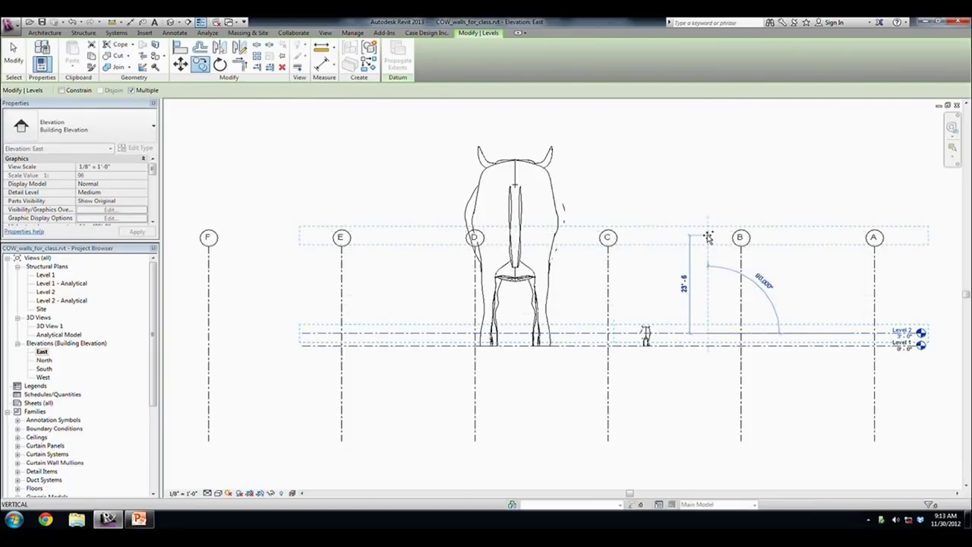
{"action": "type", "text": "30"}
{"action": "left_click", "coordinate": [720, 210]}
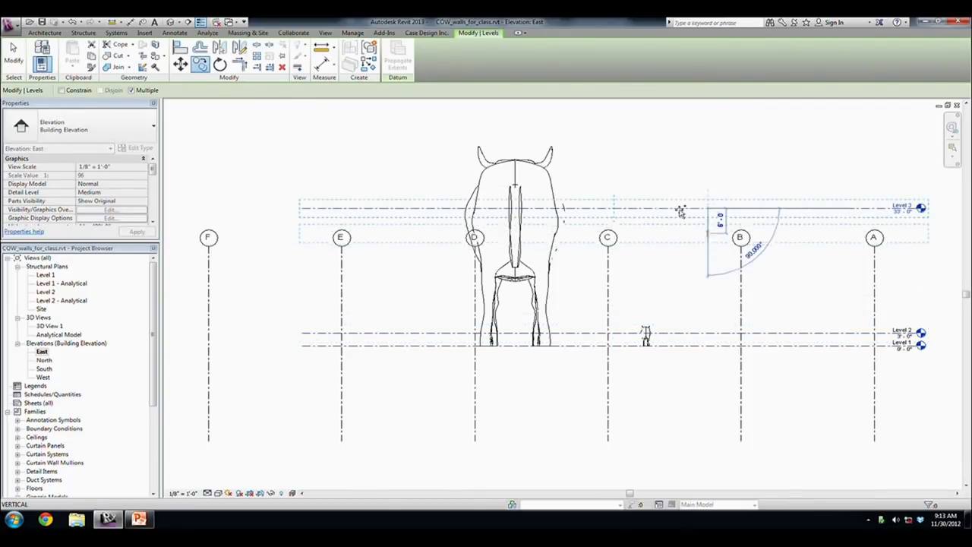
{"action": "key", "text": "Escape"}
{"action": "key", "text": "Escape"}
{"action": "left_click", "coordinate": [638, 209]}
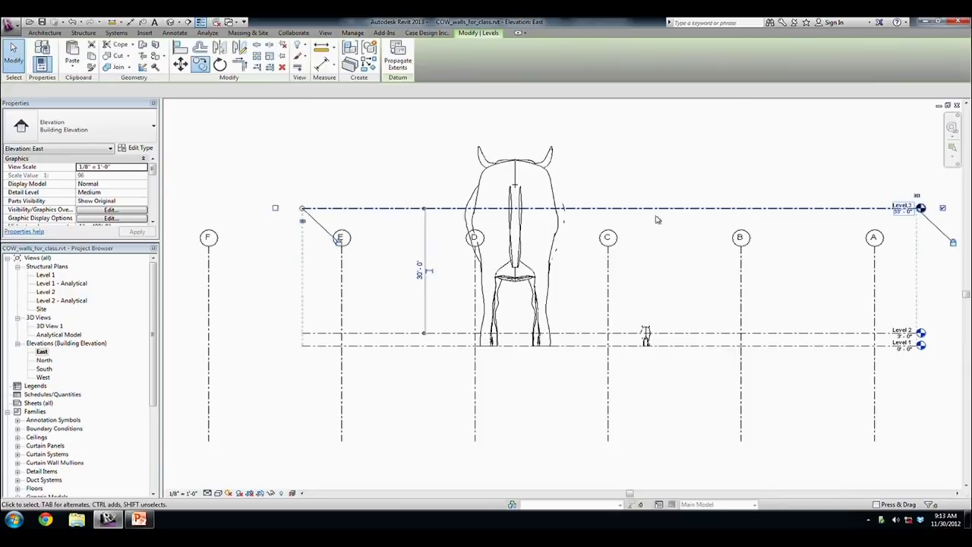
{"action": "middle_click_drag", "start_coordinate": [400, 316], "coordinate": [392, 333]}
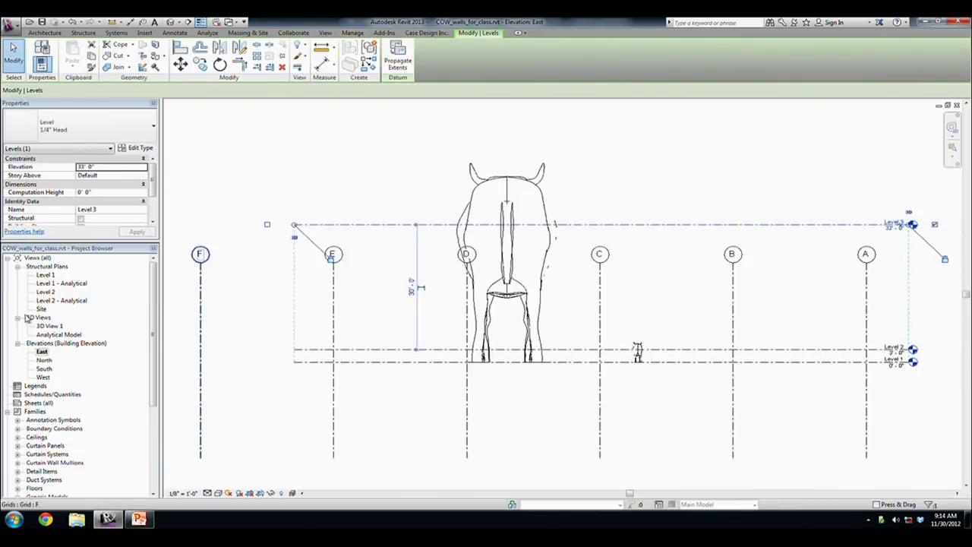
- Create a new floor plan view for Level 3
{"action": "right_click", "coordinate": [46, 277]}
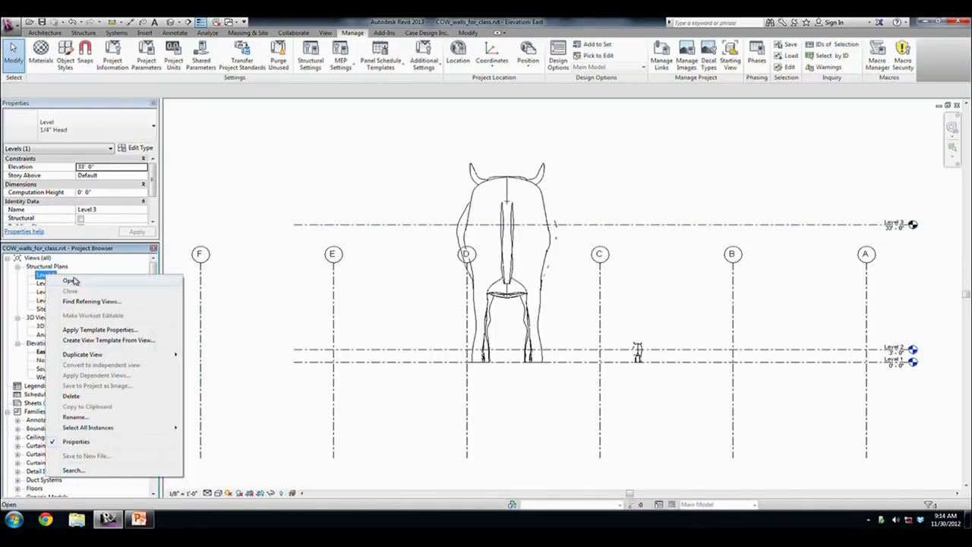
{"action": "left_click", "coordinate": [241, 161]}
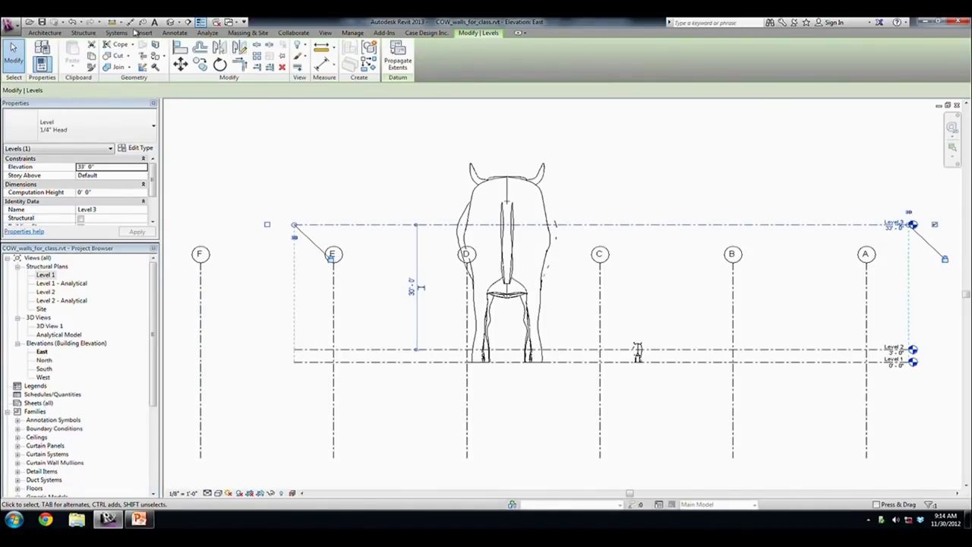
{"action": "left_click", "coordinate": [328, 35]}
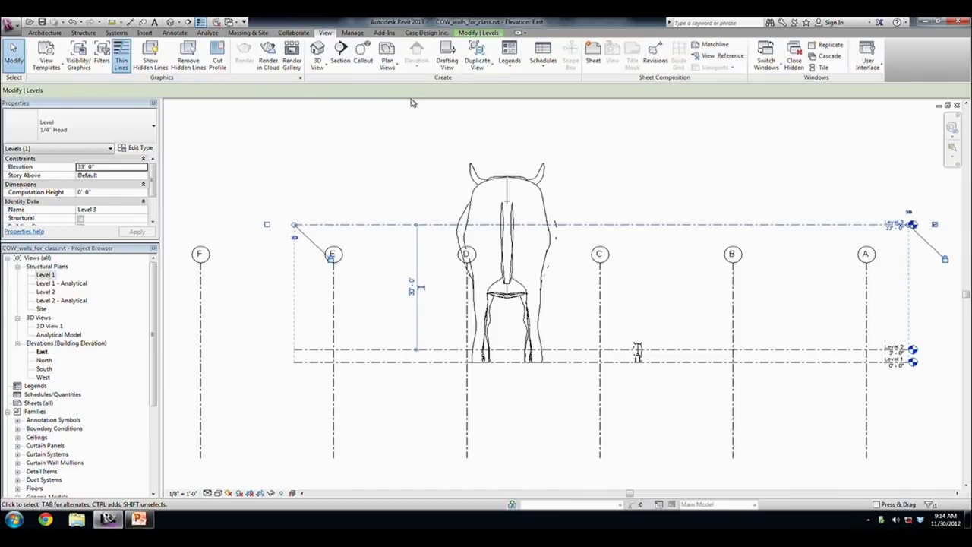
{"action": "left_click", "coordinate": [388, 65]}
{"action": "left_click", "coordinate": [403, 81]}
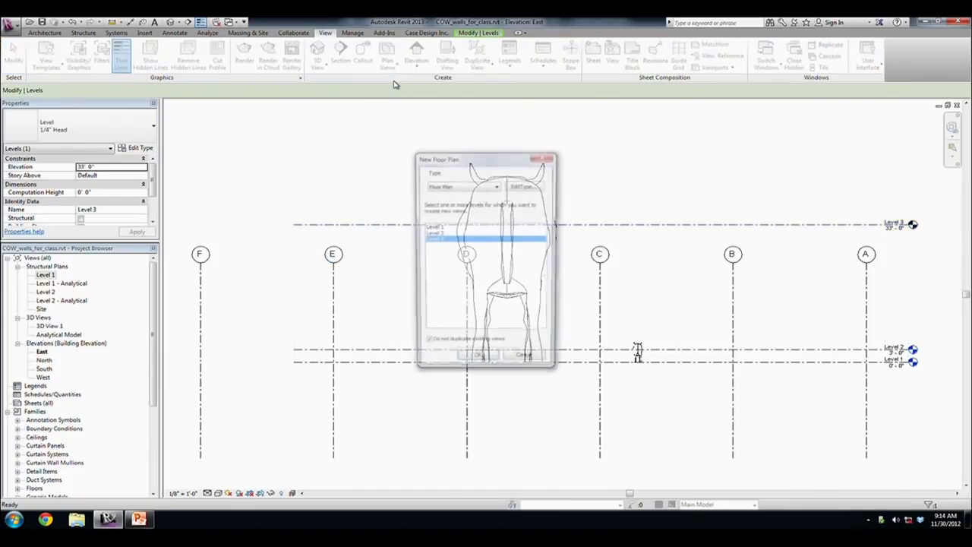
{"action": "left_click", "coordinate": [471, 362]}
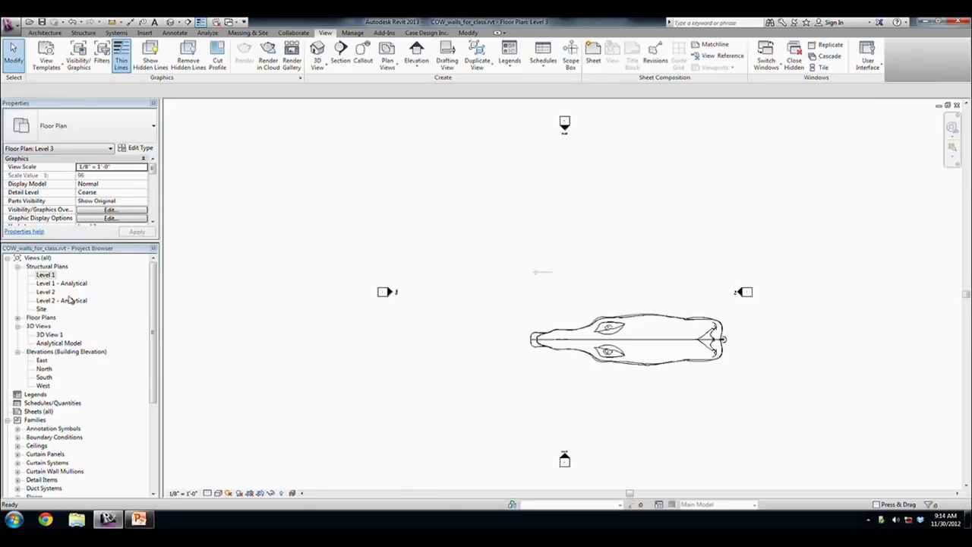
- Expand the floor plans list and zoom around the Level 3 plan to inspect the cow outline
{"action": "left_click", "coordinate": [18, 319]}
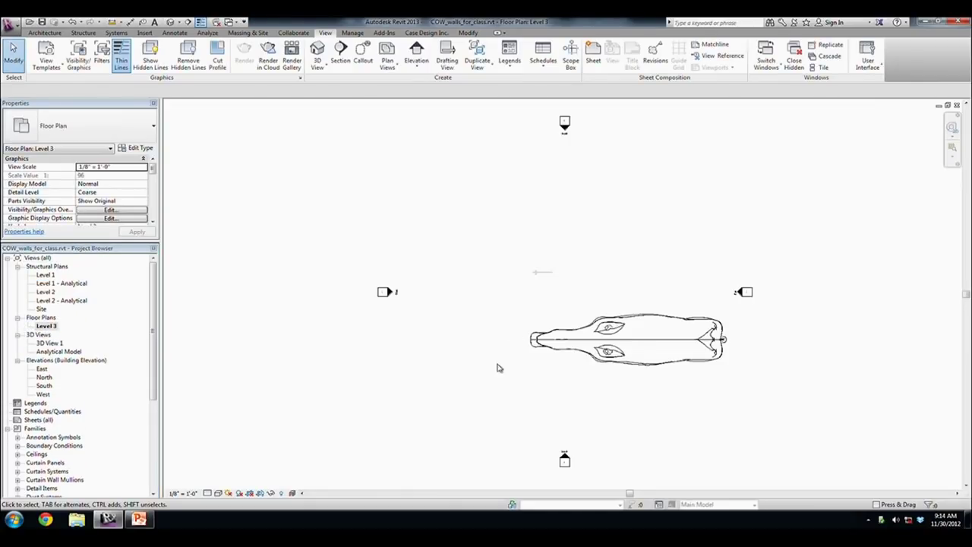
{"action": "scroll", "coordinate": [528, 377], "scroll_direction": "up", "scroll_amount": 5}
{"action": "scroll", "coordinate": [493, 394], "scroll_direction": "down", "scroll_amount": 1}
{"action": "scroll", "coordinate": [493, 395], "scroll_direction": "up", "scroll_amount": 2}
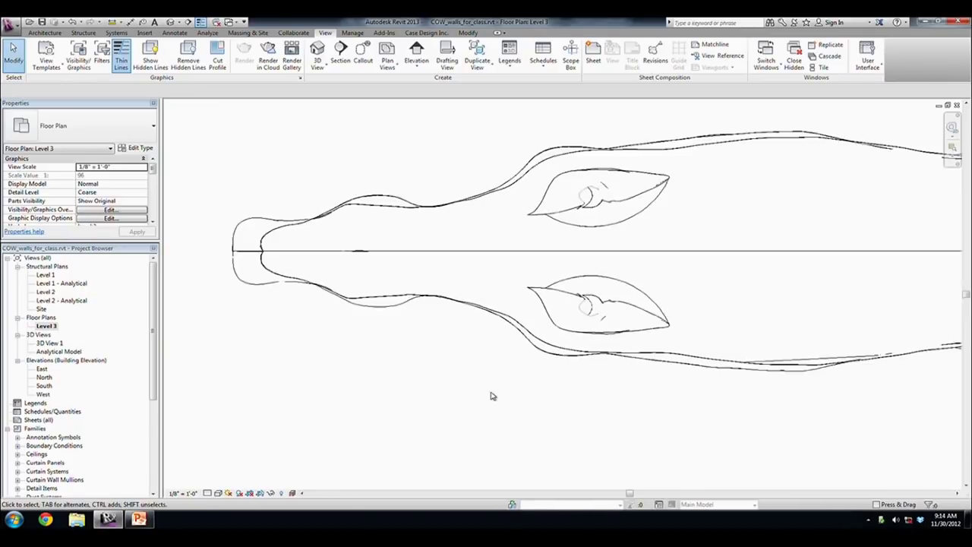
{"action": "scroll", "coordinate": [491, 395], "scroll_direction": "down", "scroll_amount": 2}
{"action": "middle_click_drag", "start_coordinate": [491, 395], "coordinate": [449, 391]}
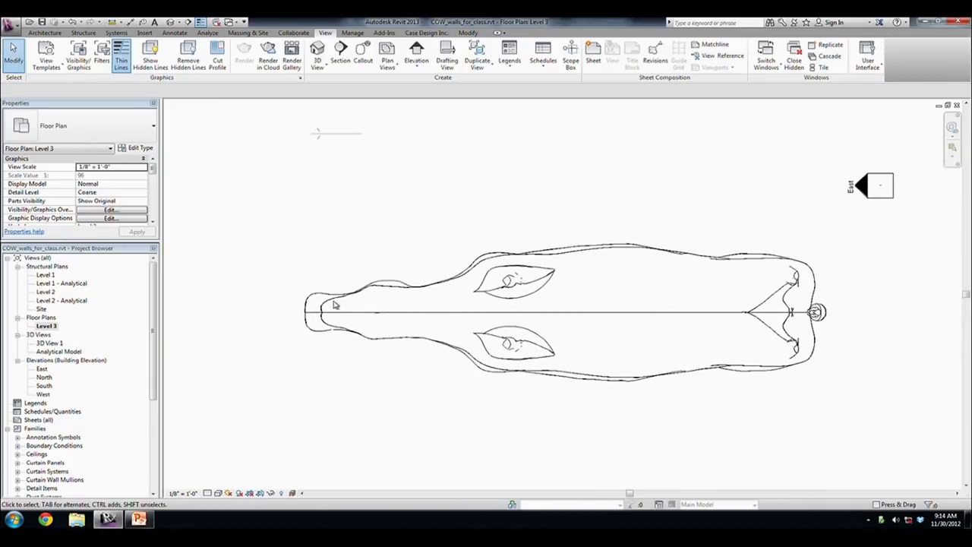
{"action": "scroll", "coordinate": [355, 303], "scroll_direction": "up", "scroll_amount": 5}
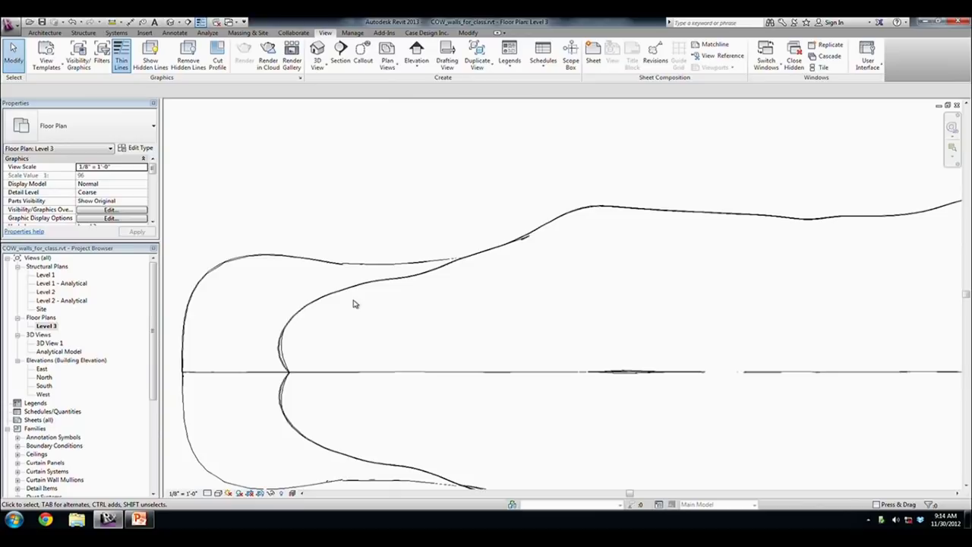
{"action": "scroll", "coordinate": [353, 304], "scroll_direction": "up", "scroll_amount": 2}
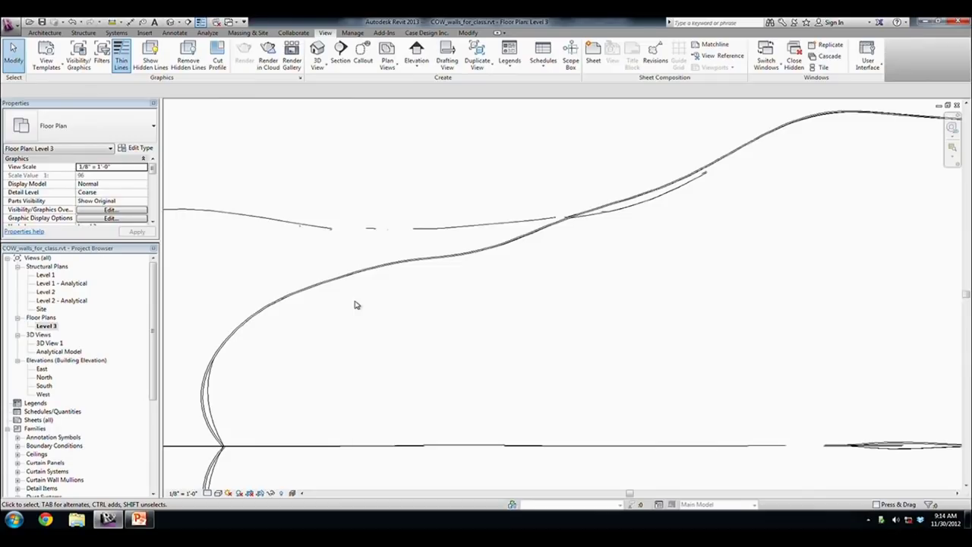
{"action": "scroll", "coordinate": [403, 314], "scroll_direction": "down", "scroll_amount": 5}
{"action": "scroll", "coordinate": [397, 256], "scroll_direction": "down", "scroll_amount": 3}
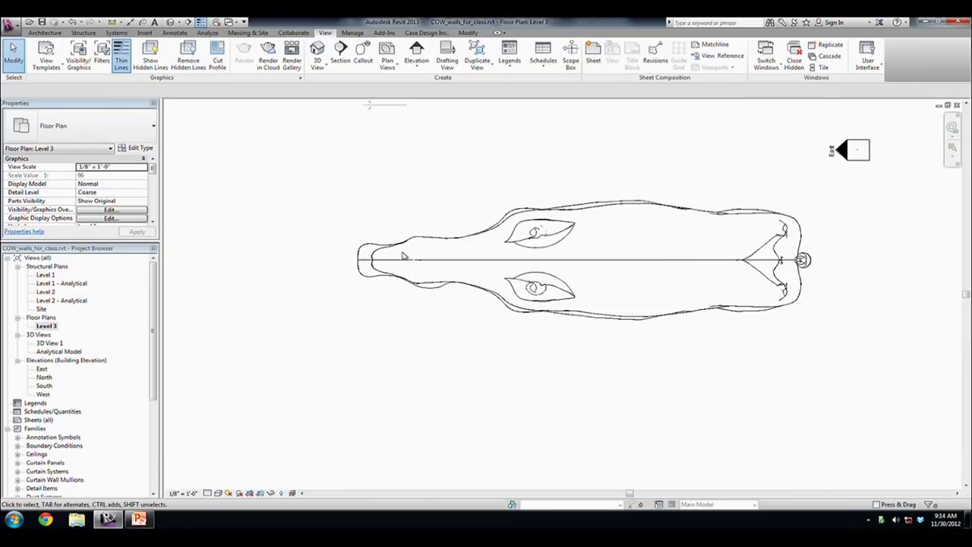
{"action": "scroll", "coordinate": [459, 333], "scroll_direction": "down", "scroll_amount": 1}
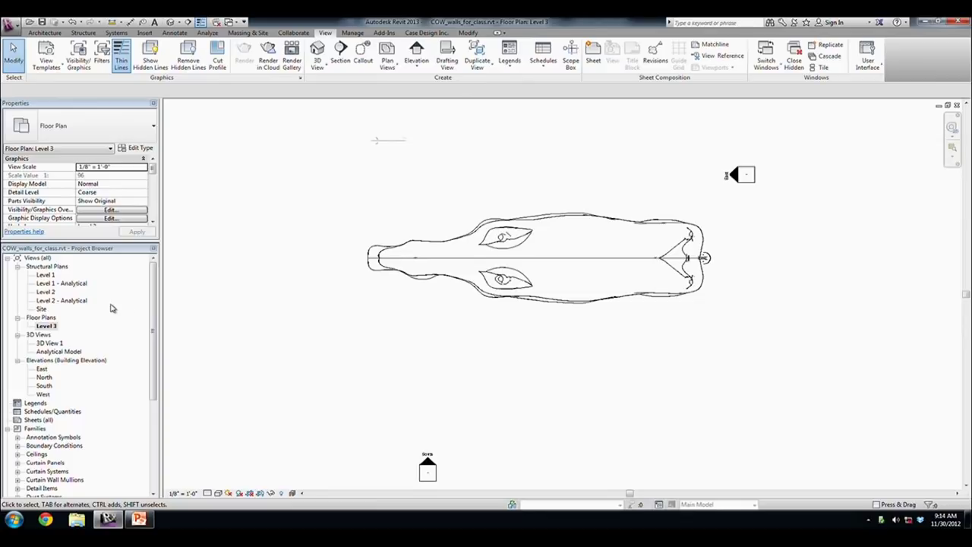
- Sketch a rectangular structural floor enclosing the cow plan, declining the span direction symbol
{"action": "left_click", "coordinate": [81, 33]}
{"action": "left_click", "coordinate": [106, 68]}
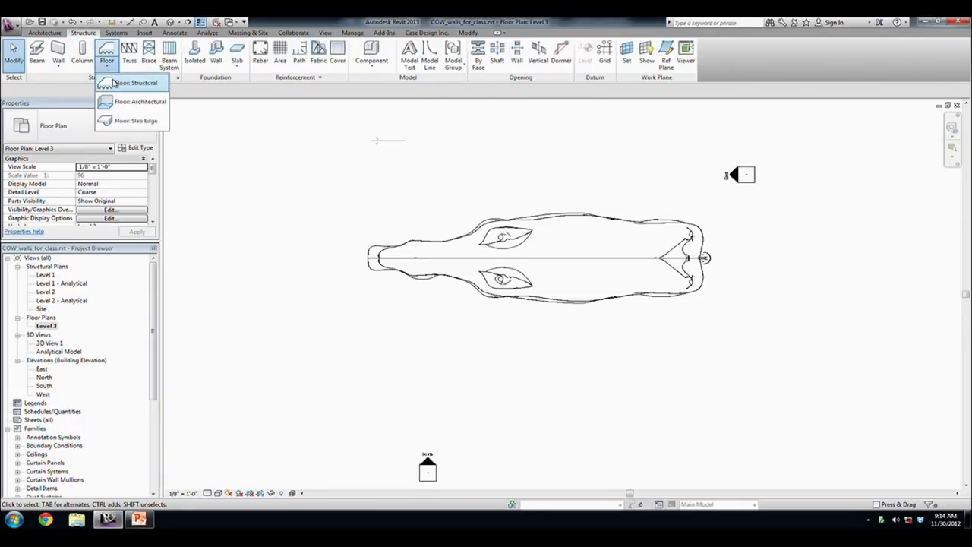
{"action": "mouse_move", "coordinate": [133, 82]}
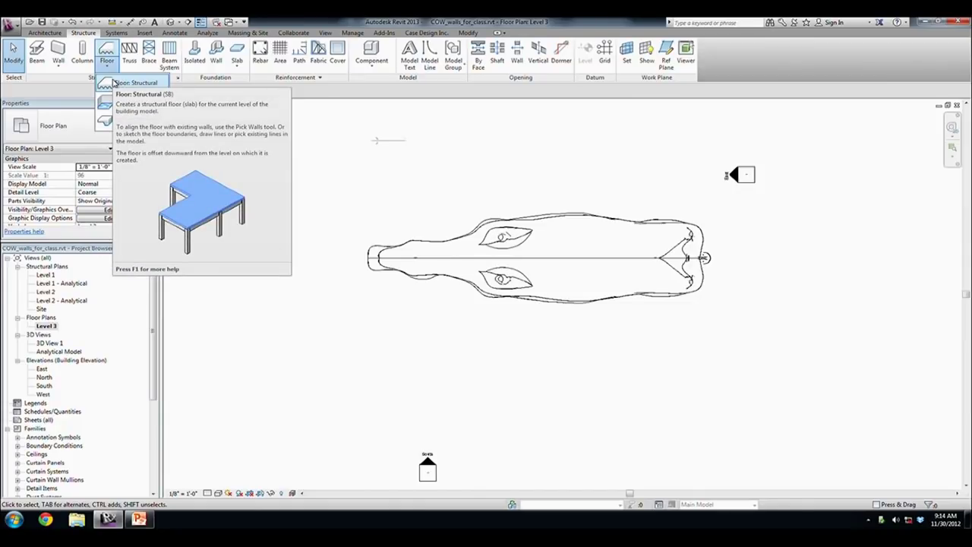
{"action": "left_click", "coordinate": [114, 82]}
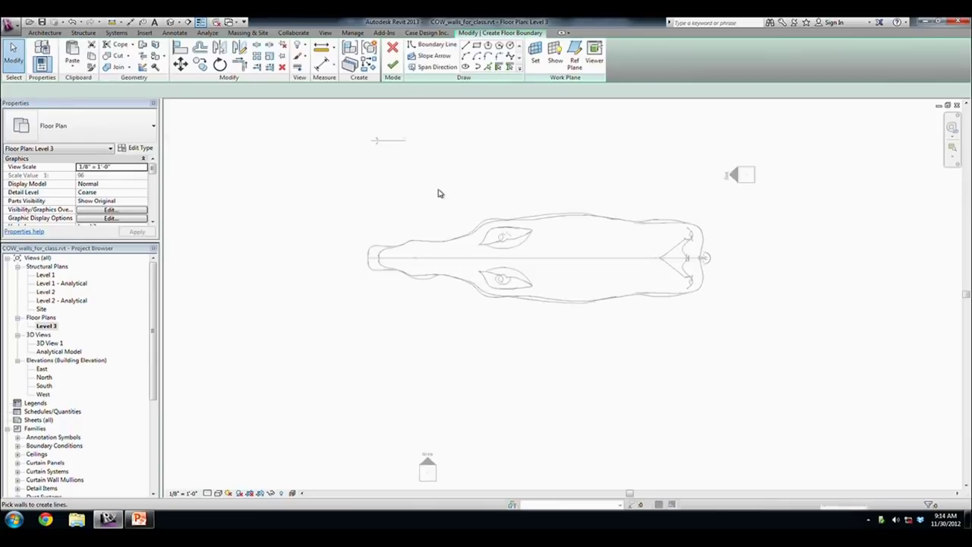
{"action": "left_click", "coordinate": [477, 45]}
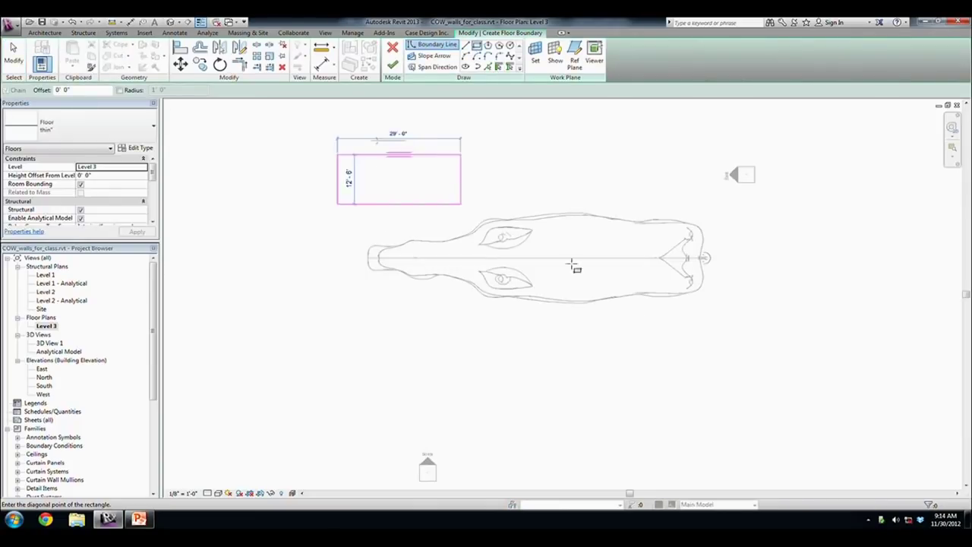
{"action": "left_click", "coordinate": [338, 155]}
{"action": "left_click", "coordinate": [754, 362]}
{"action": "key", "text": "Escape"}
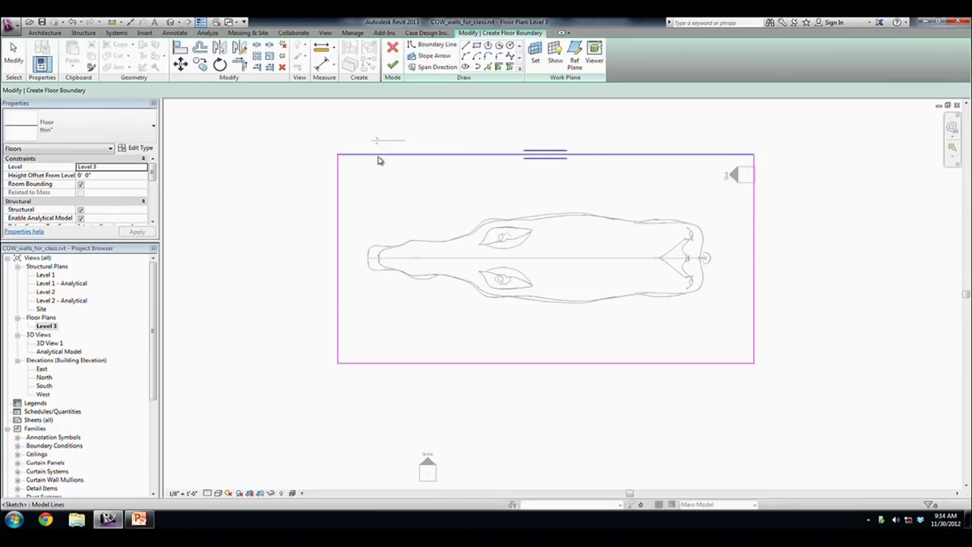
{"action": "key", "text": "Escape"}
{"action": "left_click", "coordinate": [392, 66]}
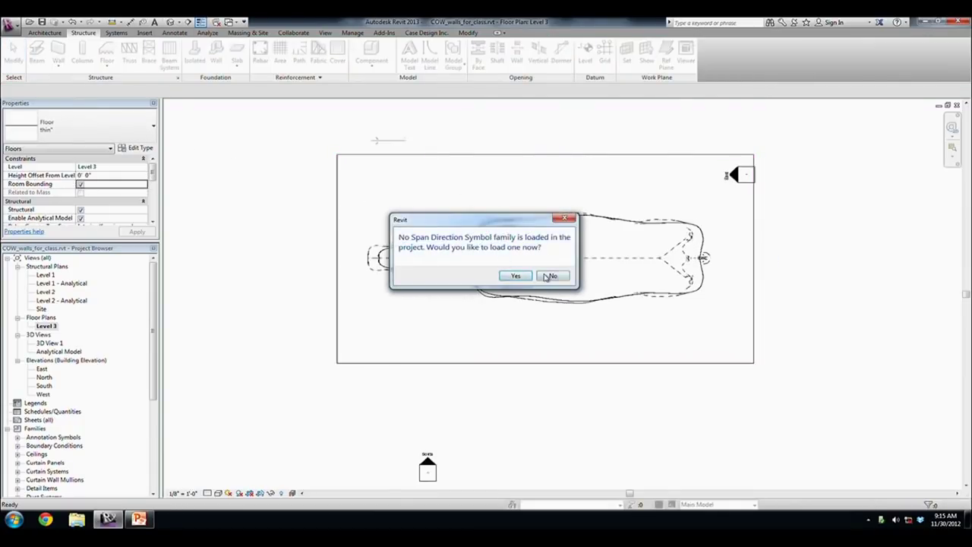
{"action": "left_click", "coordinate": [551, 276]}
- Set the floor type's structure layer to 1' 0" thick and view the slab in the Analytical Model 3D view
{"action": "left_click", "coordinate": [96, 138]}
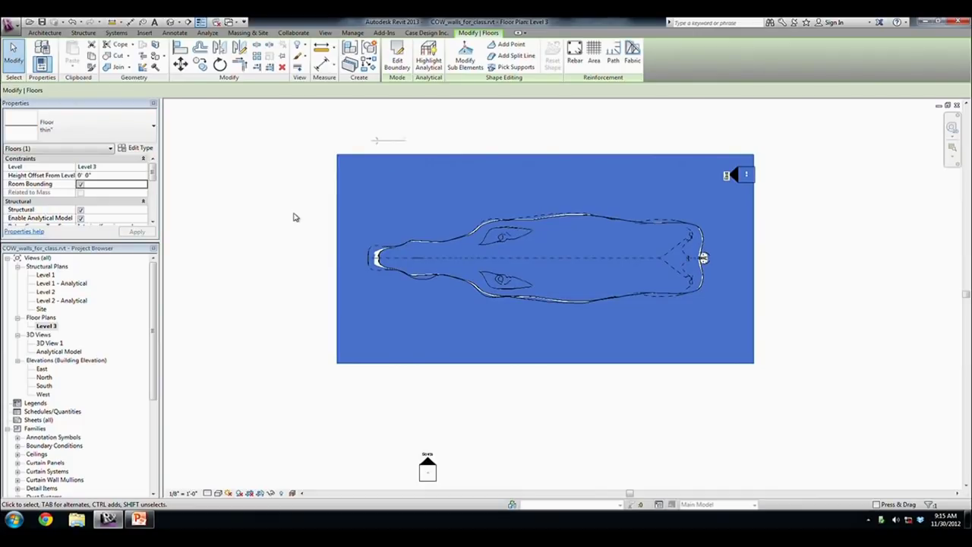
{"action": "left_click", "coordinate": [138, 148]}
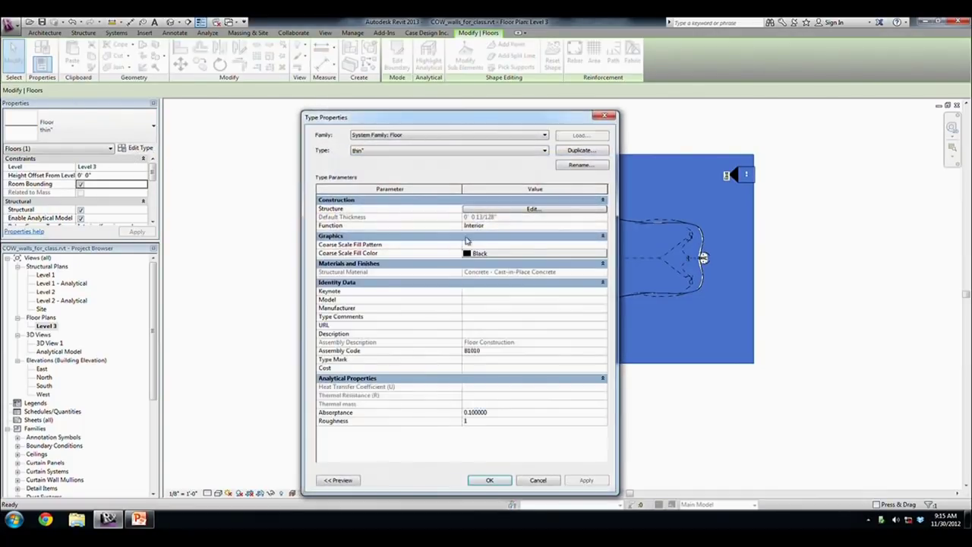
{"action": "left_click", "coordinate": [477, 211]}
{"action": "left_click", "coordinate": [470, 215]}
{"action": "type", "text": "0' 12\""}
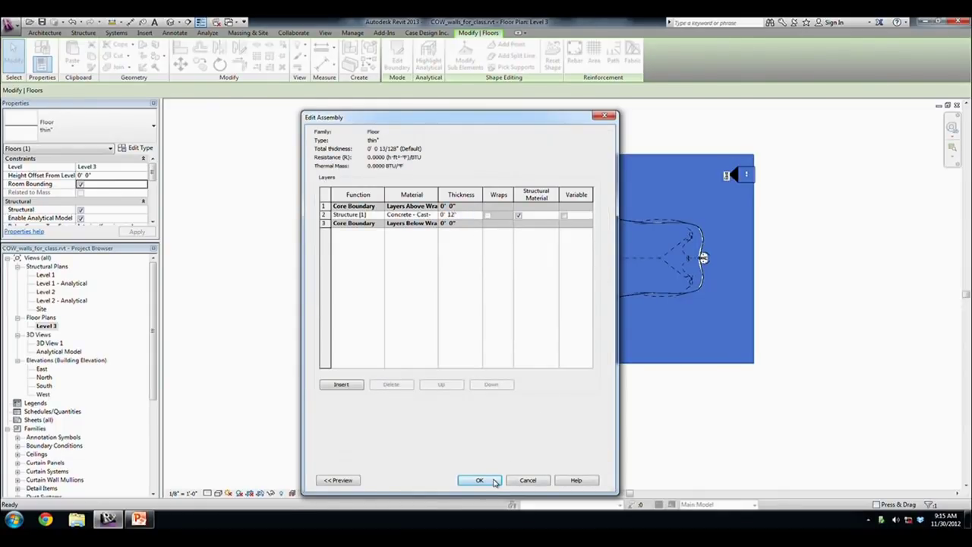
{"action": "left_click", "coordinate": [494, 480]}
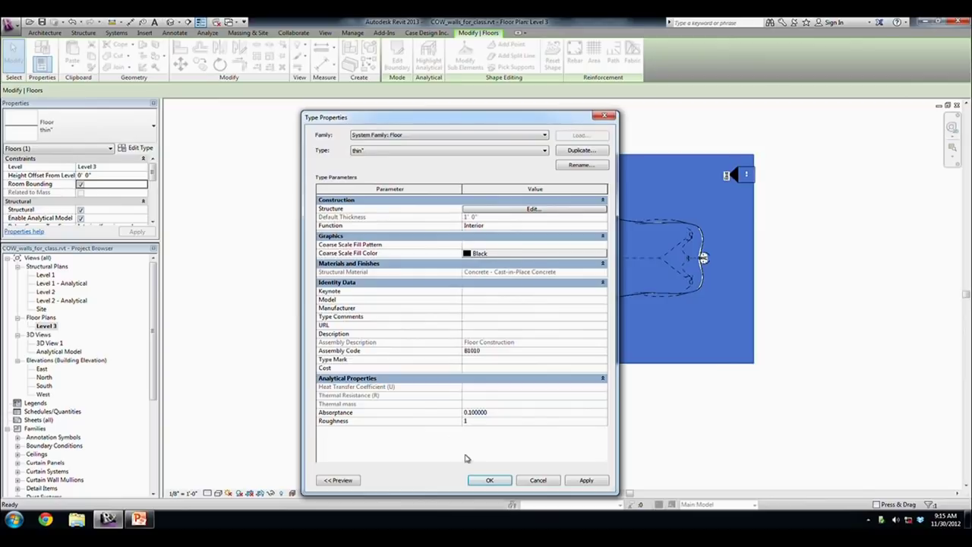
{"action": "left_click", "coordinate": [490, 480]}
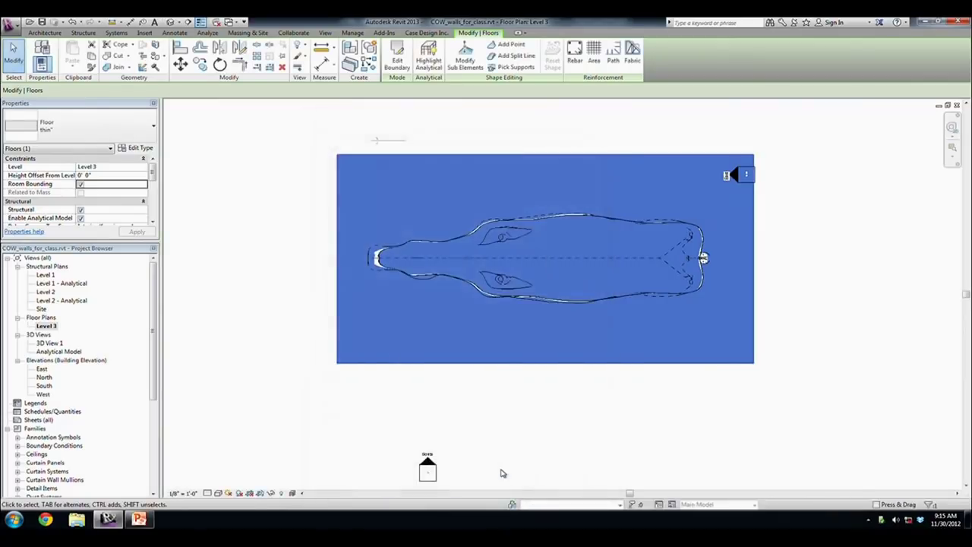
{"action": "double_click", "coordinate": [57, 351]}
{"action": "mouse_move", "coordinate": [360, 296]}
{"action": "middle_mouse_down", "text": "shift"}
{"action": "mouse_move", "coordinate": [476, 372]}
{"action": "mouse_move", "coordinate": [525, 384]}
{"action": "mouse_move", "coordinate": [440, 369]}
{"action": "middle_mouse_up", "text": "shift"}
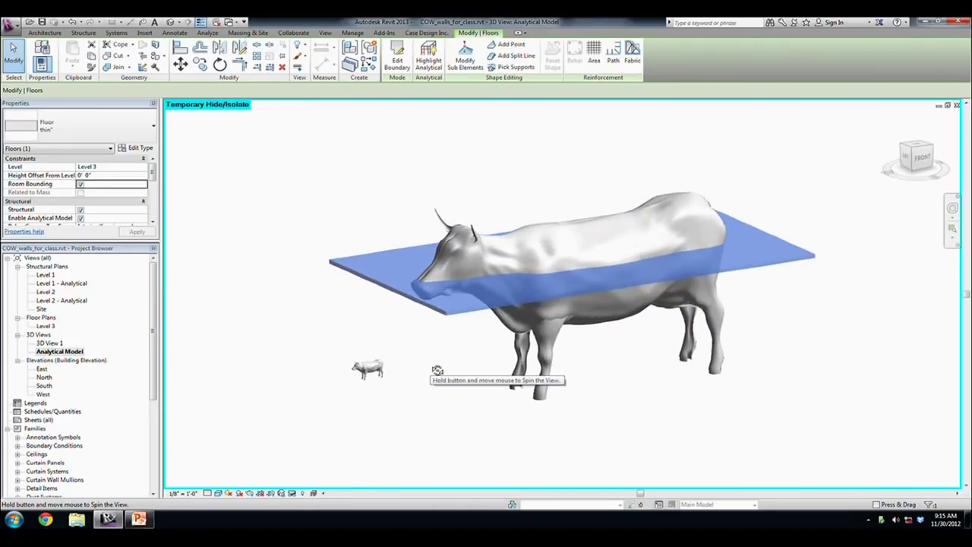
- Join the floor slab's geometry with the cow-shaped wall
{"action": "left_click", "coordinate": [421, 170]}
{"action": "left_click", "coordinate": [405, 247]}
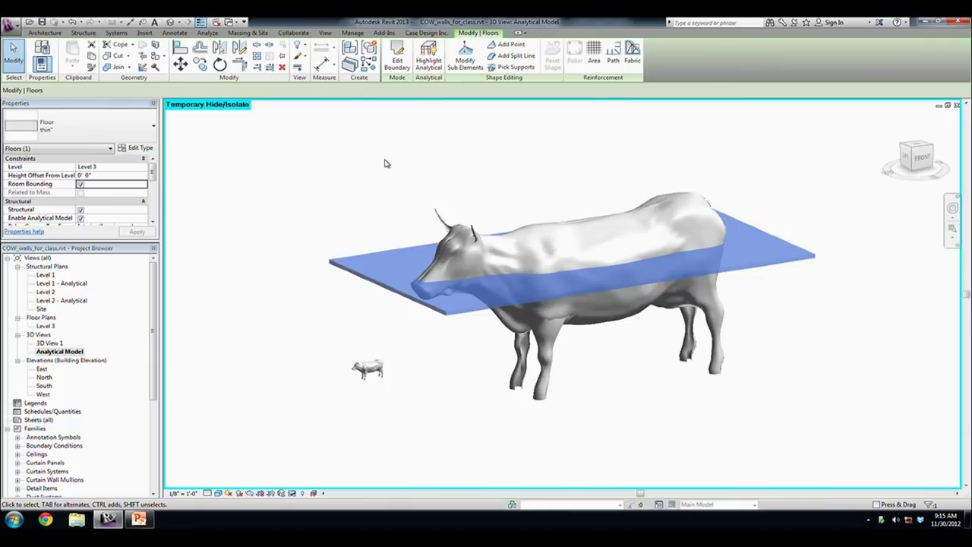
{"action": "left_click", "coordinate": [112, 68]}
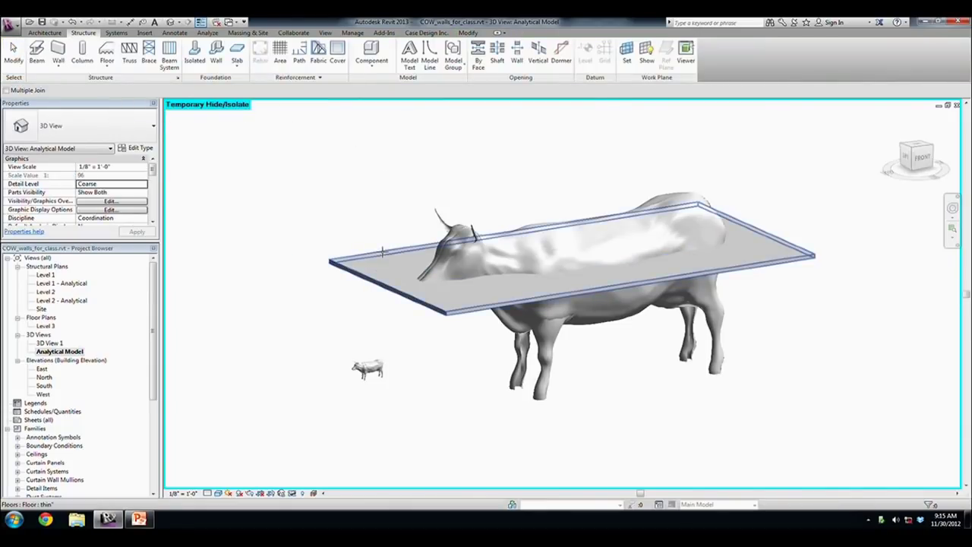
{"action": "left_click", "coordinate": [447, 285]}
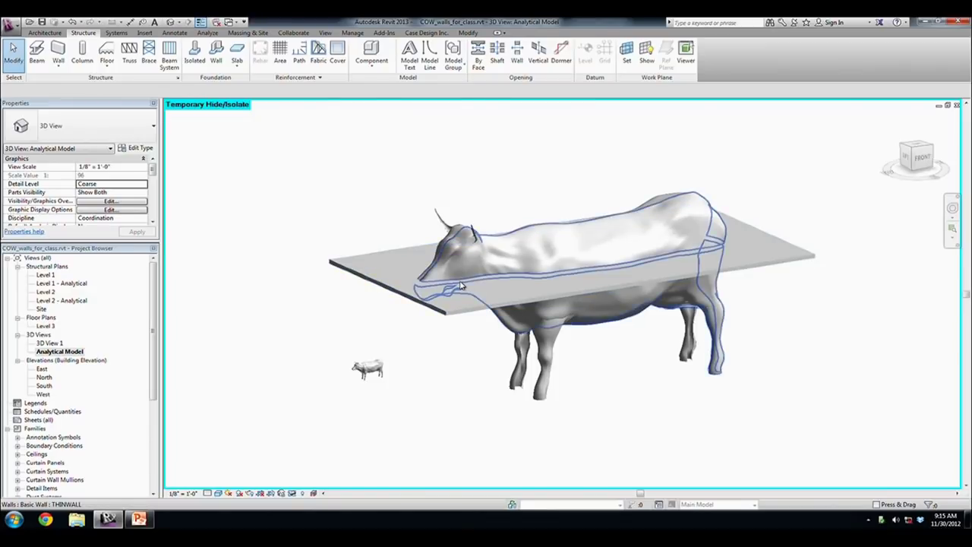
{"action": "left_click", "coordinate": [460, 286]}
{"action": "scroll", "coordinate": [459, 286], "scroll_direction": "up", "scroll_amount": 3}
{"action": "scroll", "coordinate": [459, 285], "scroll_direction": "up", "scroll_amount": 4}
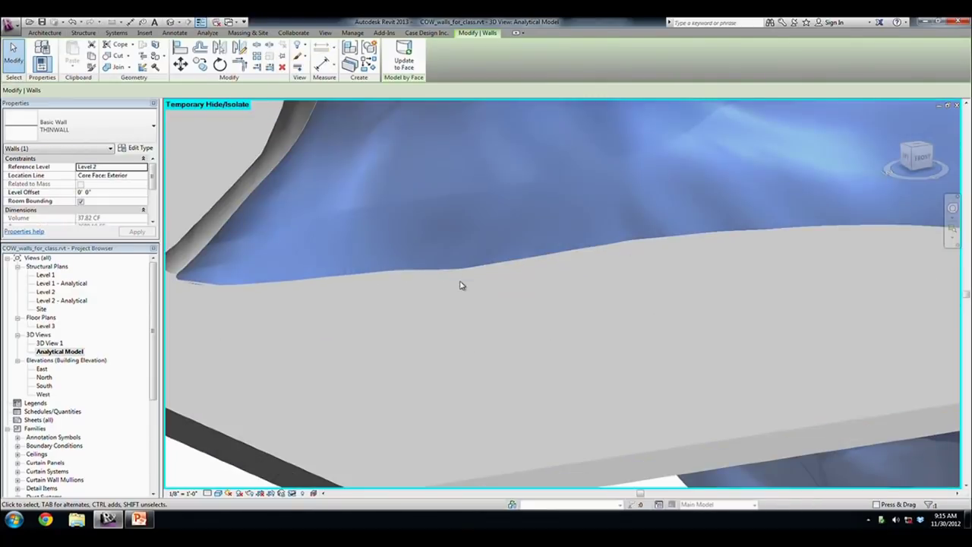
{"action": "scroll", "coordinate": [460, 285], "scroll_direction": "down", "scroll_amount": 5}
- Switch the 3D view to Wireframe and reopen the Level 3 floor plan
{"action": "left_click", "coordinate": [220, 493]}
{"action": "left_click", "coordinate": [239, 435]}
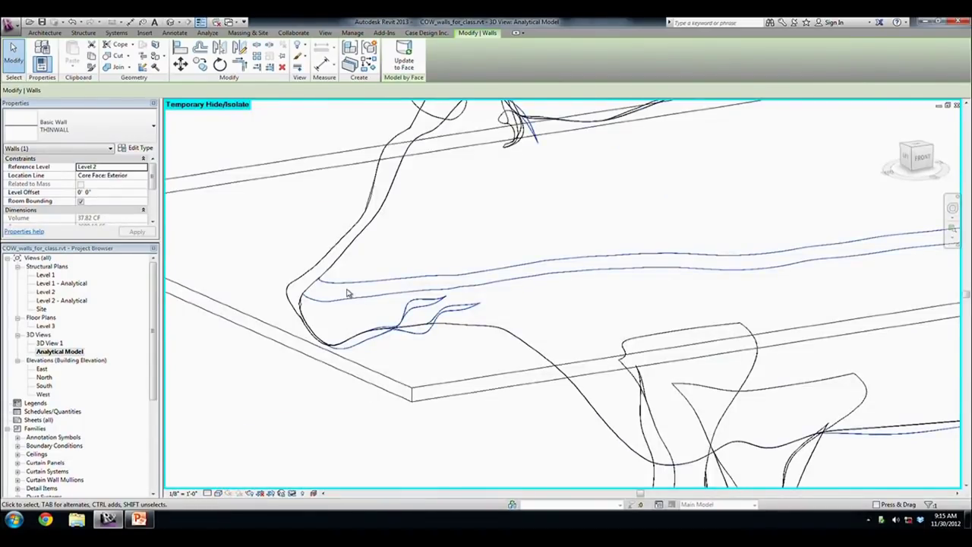
{"action": "scroll", "coordinate": [332, 366], "scroll_direction": "down", "scroll_amount": 5}
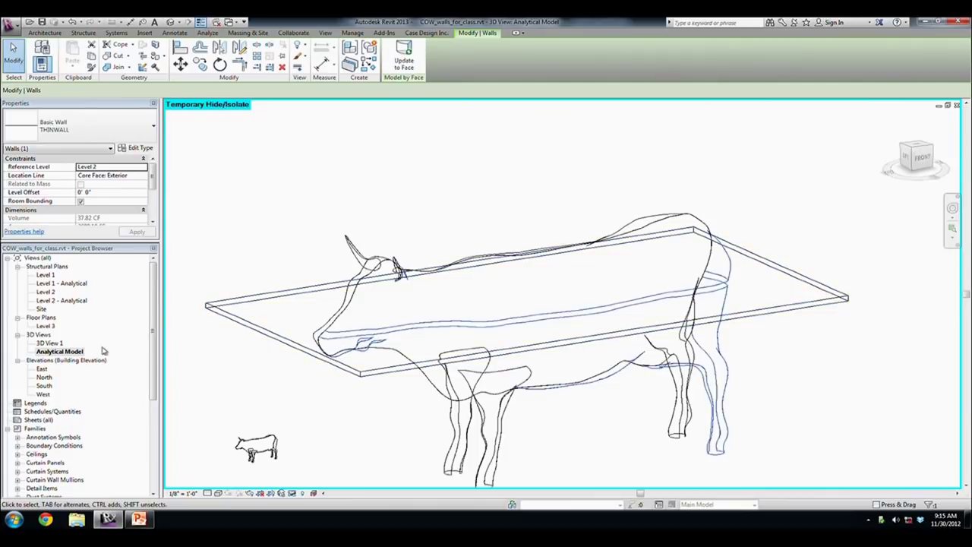
{"action": "double_click", "coordinate": [45, 326]}
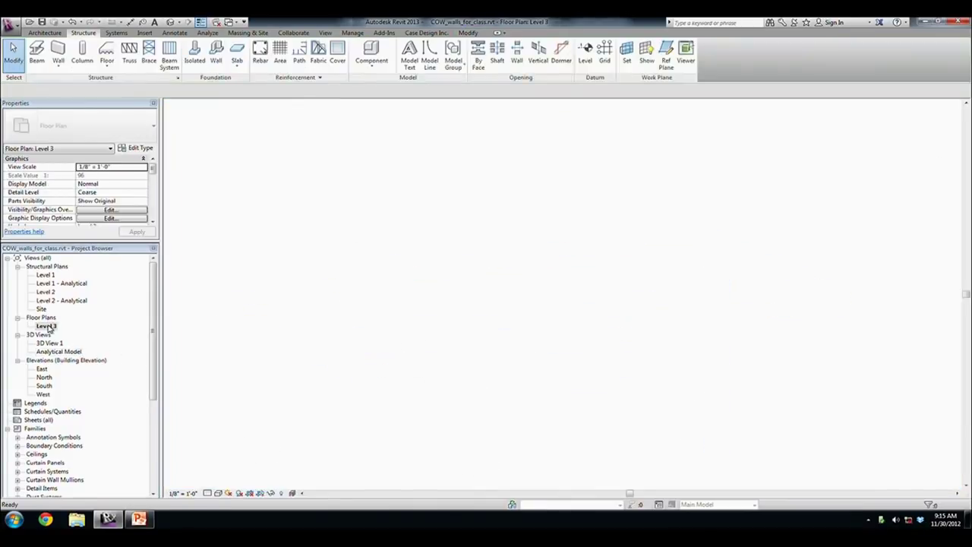
{"action": "left_click", "coordinate": [85, 34]}
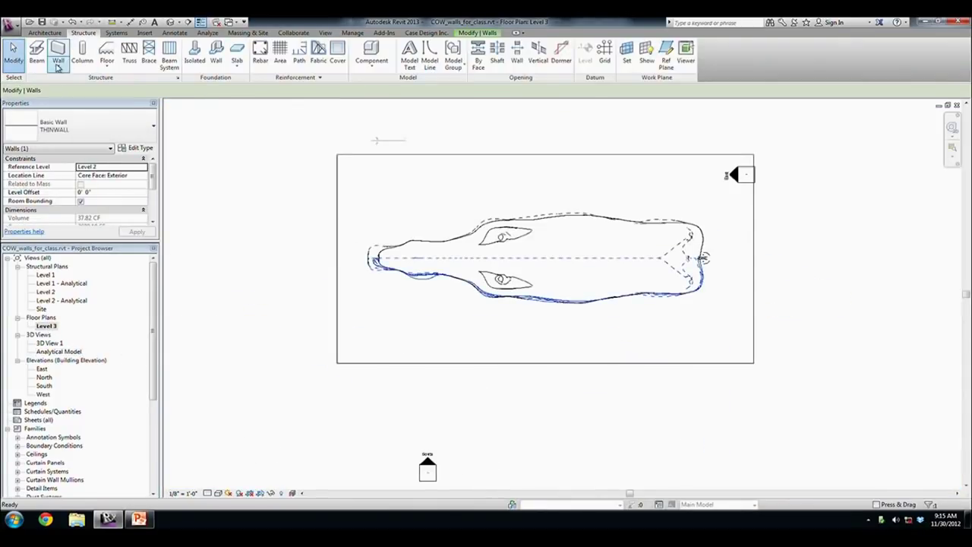
- Start a new structural floor sketch and pick the cow wall's lower curve as a boundary line
{"action": "left_click", "coordinate": [106, 64]}
{"action": "left_click", "coordinate": [111, 86]}
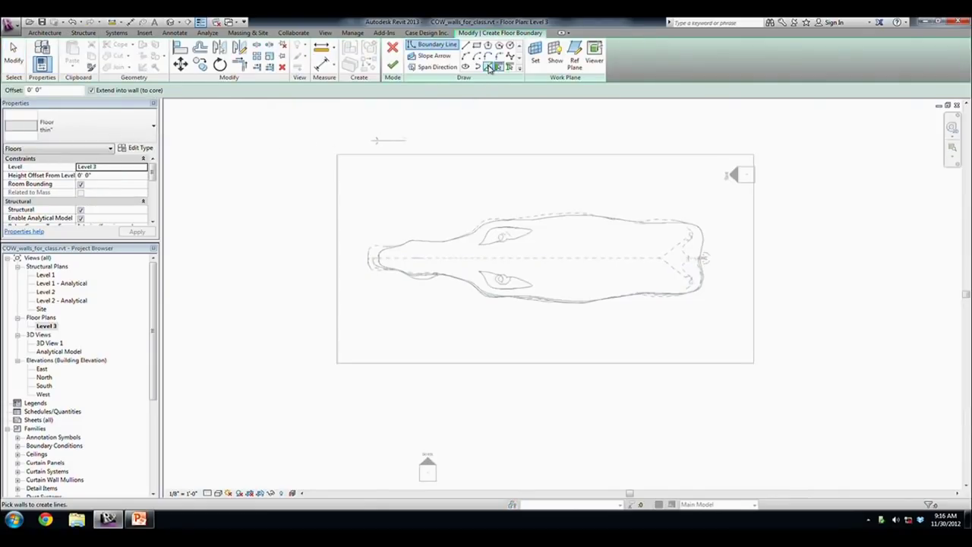
{"action": "left_click", "coordinate": [487, 66]}
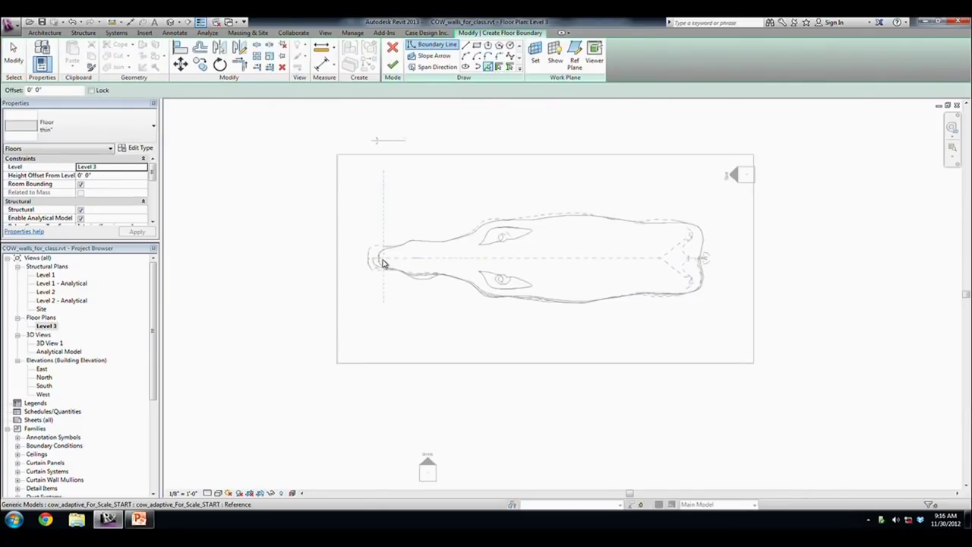
{"action": "scroll", "coordinate": [395, 275], "scroll_direction": "up", "scroll_amount": 4}
{"action": "double_click", "coordinate": [59, 351]}
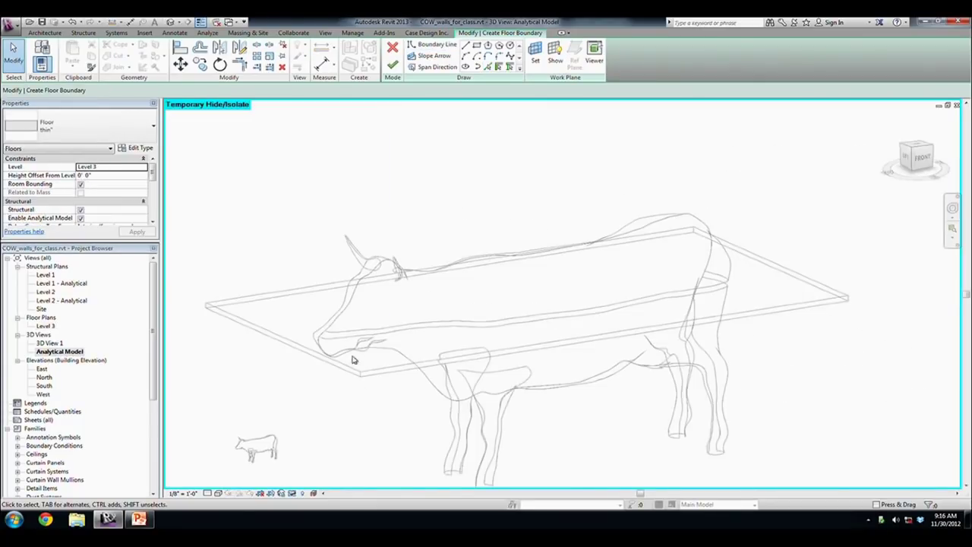
{"action": "scroll", "coordinate": [347, 341], "scroll_direction": "up", "scroll_amount": 1}
{"action": "scroll", "coordinate": [347, 341], "scroll_direction": "up", "scroll_amount": 2}
{"action": "left_click", "coordinate": [489, 67]}
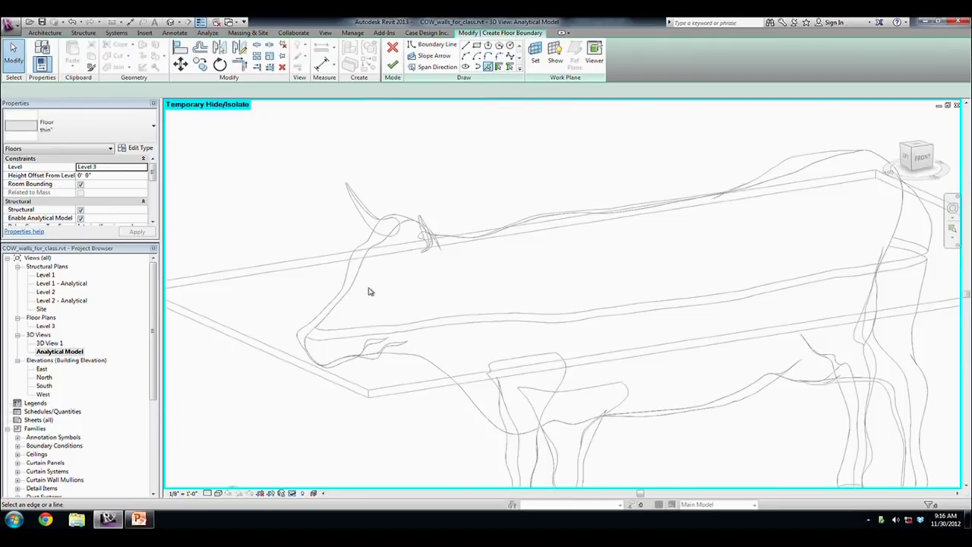
{"action": "left_click", "coordinate": [354, 332]}
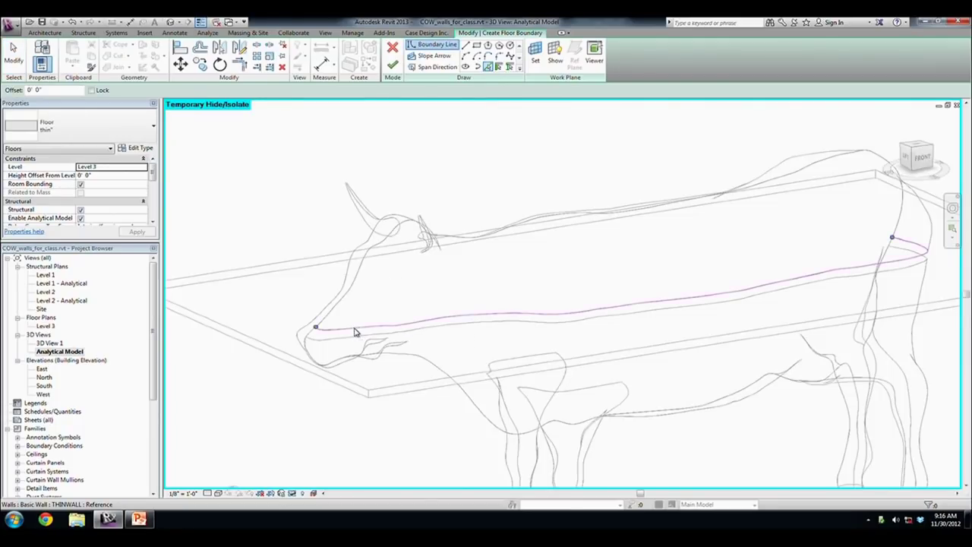
{"action": "double_click", "coordinate": [47, 326]}
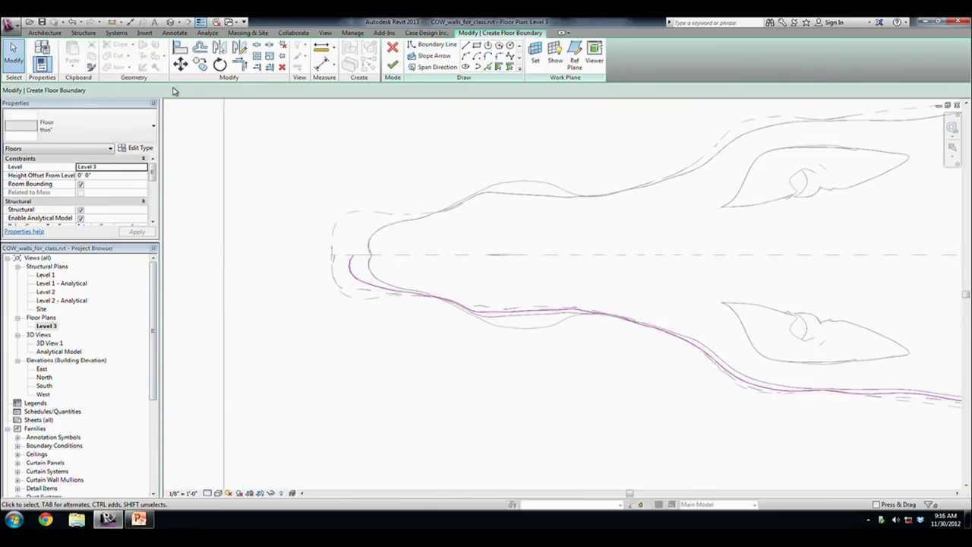
- Switch the boundary tool to Line and zoom in on the curve's endpoint
{"action": "left_click", "coordinate": [465, 46]}
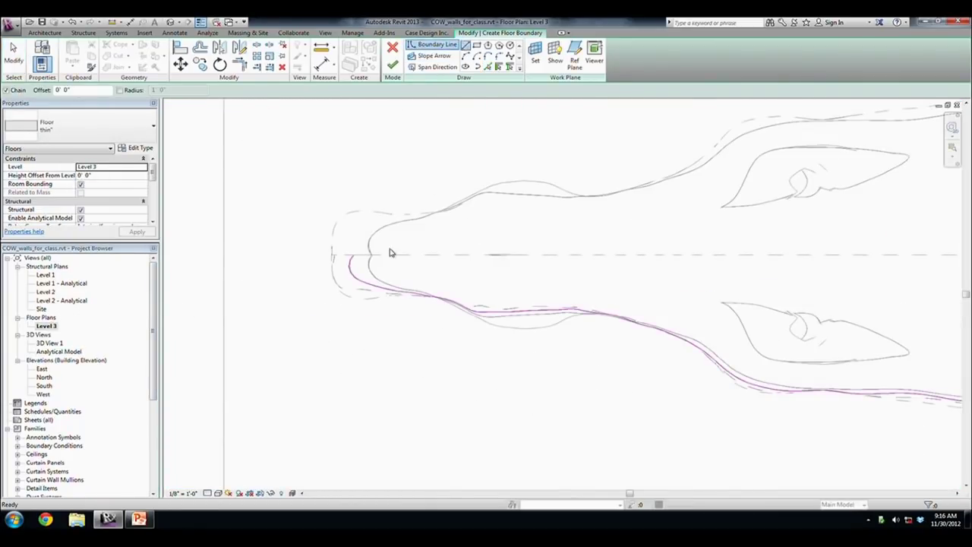
{"action": "scroll", "coordinate": [357, 257], "scroll_direction": "up", "scroll_amount": 1}
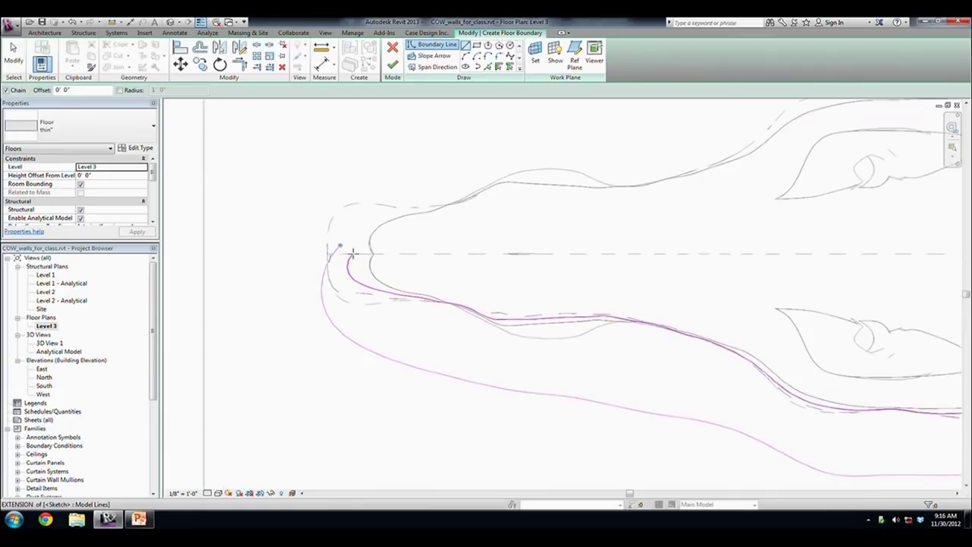
{"action": "scroll", "coordinate": [351, 253], "scroll_direction": "up", "scroll_amount": 1}
{"action": "scroll", "coordinate": [339, 245], "scroll_direction": "up", "scroll_amount": 1}
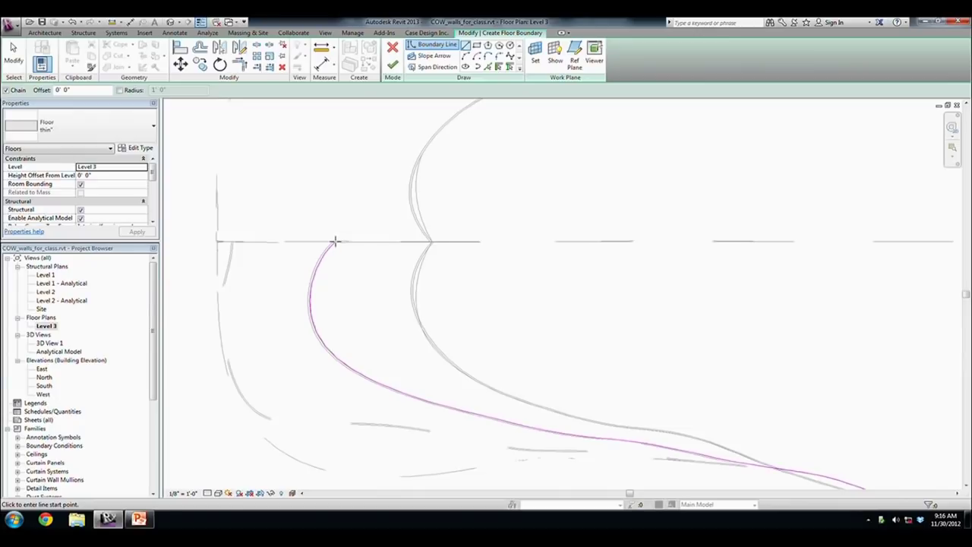
{"action": "scroll", "coordinate": [334, 244], "scroll_direction": "up", "scroll_amount": 1}
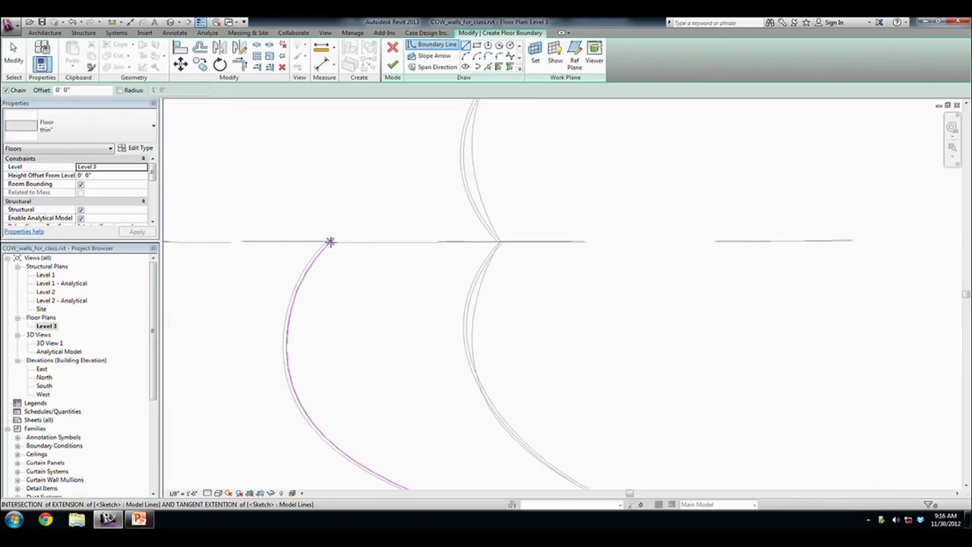
{"action": "scroll", "coordinate": [332, 242], "scroll_direction": "up", "scroll_amount": 1}
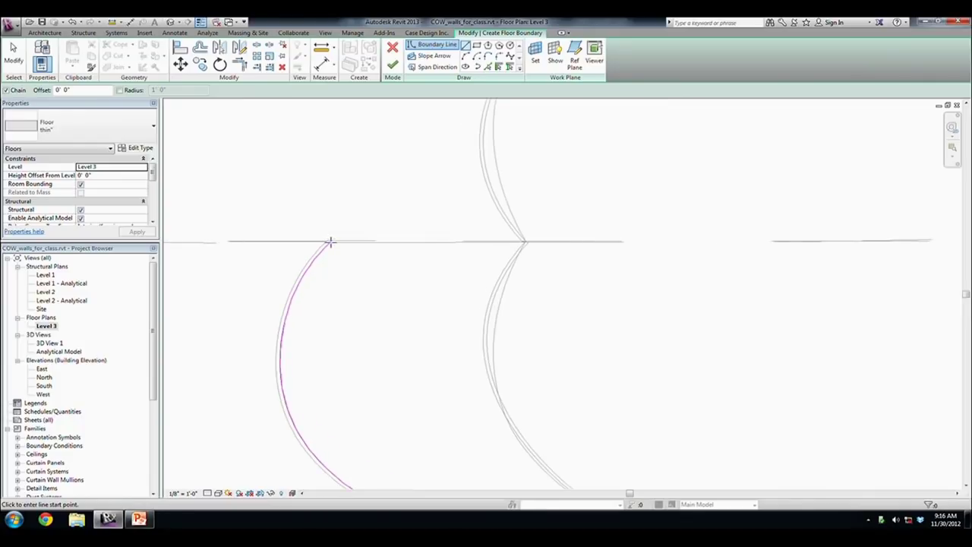
{"action": "scroll", "coordinate": [339, 245], "scroll_direction": "up", "scroll_amount": 1}
{"action": "scroll", "coordinate": [338, 251], "scroll_direction": "up", "scroll_amount": 1}
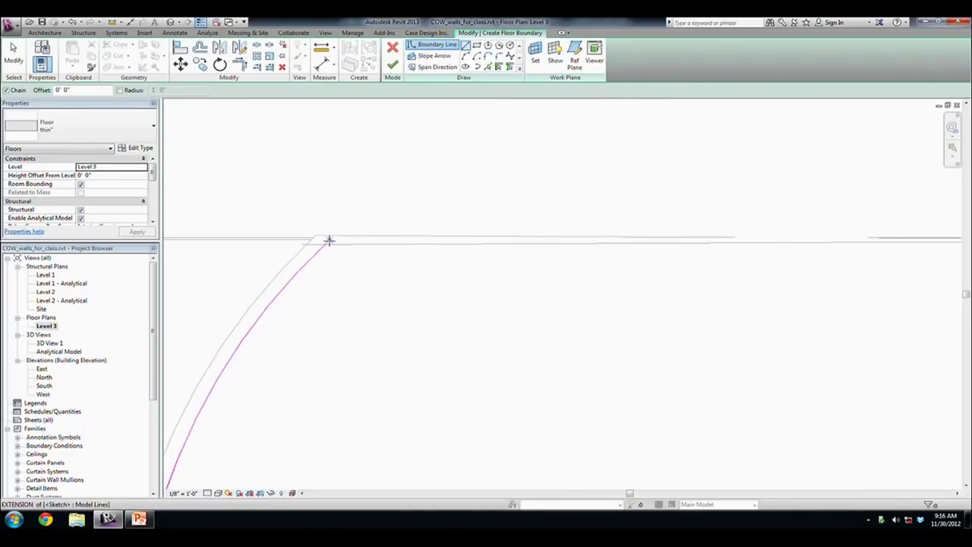
{"action": "scroll", "coordinate": [332, 241], "scroll_direction": "down", "scroll_amount": 2}
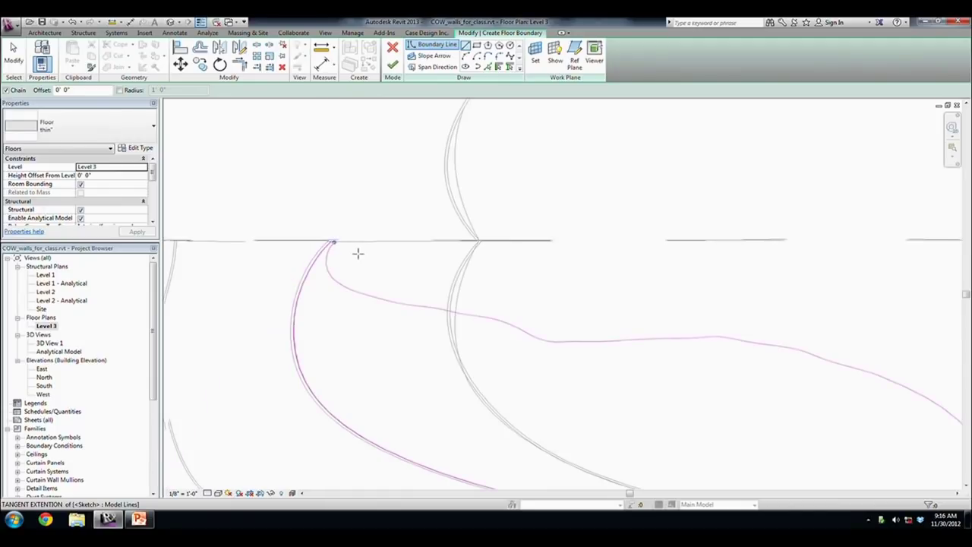
{"action": "scroll", "coordinate": [355, 253], "scroll_direction": "down", "scroll_amount": 2}
{"action": "scroll", "coordinate": [348, 244], "scroll_direction": "down", "scroll_amount": 1}
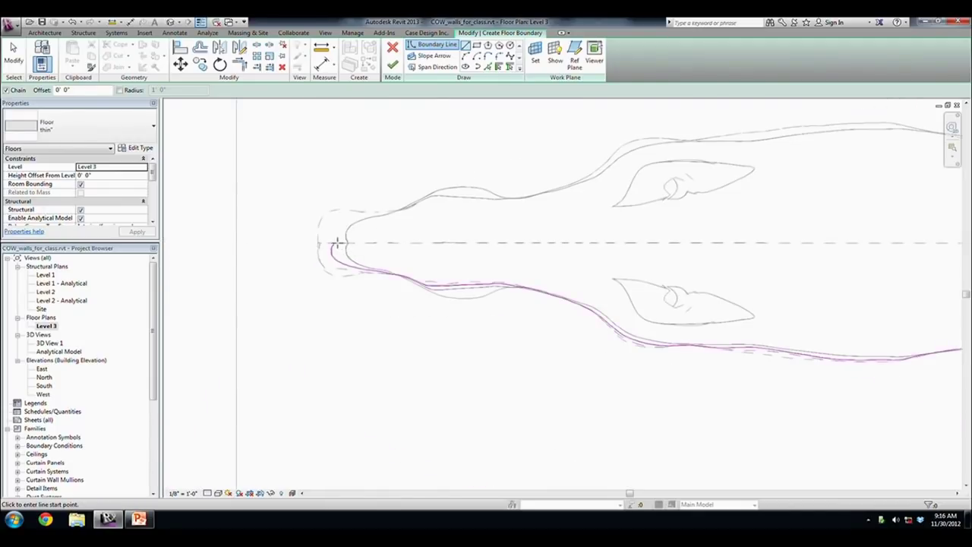
{"action": "scroll", "coordinate": [330, 243], "scroll_direction": "up", "scroll_amount": 3}
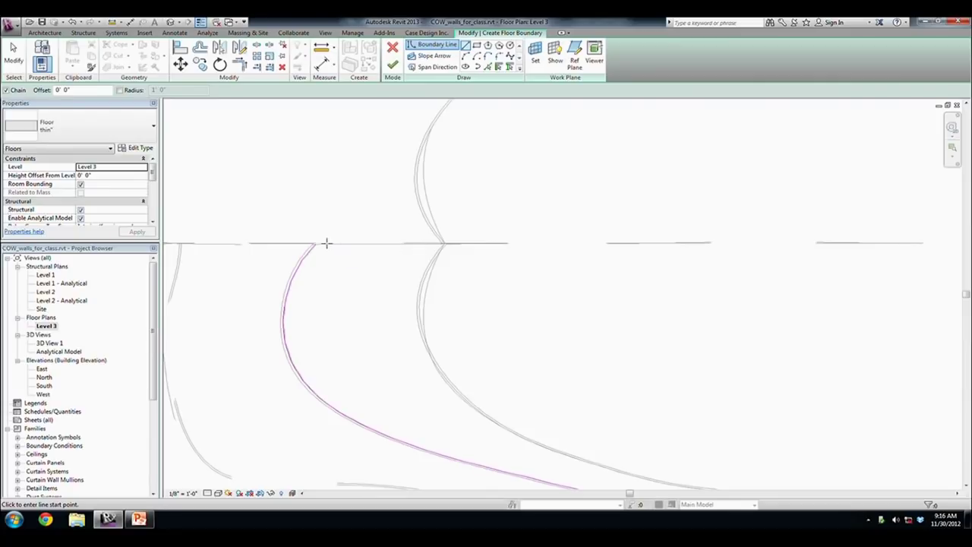
- Draw a horizontal boundary line from the arc's endpoint to the wall corner near the cow's right end
{"action": "left_click", "coordinate": [316, 243]}
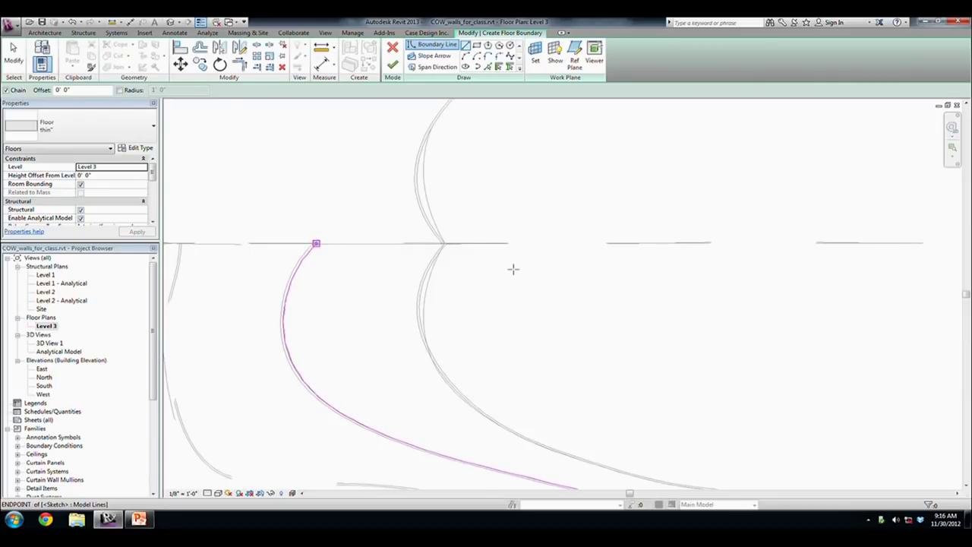
{"action": "scroll", "coordinate": [552, 293], "scroll_direction": "down", "scroll_amount": 3}
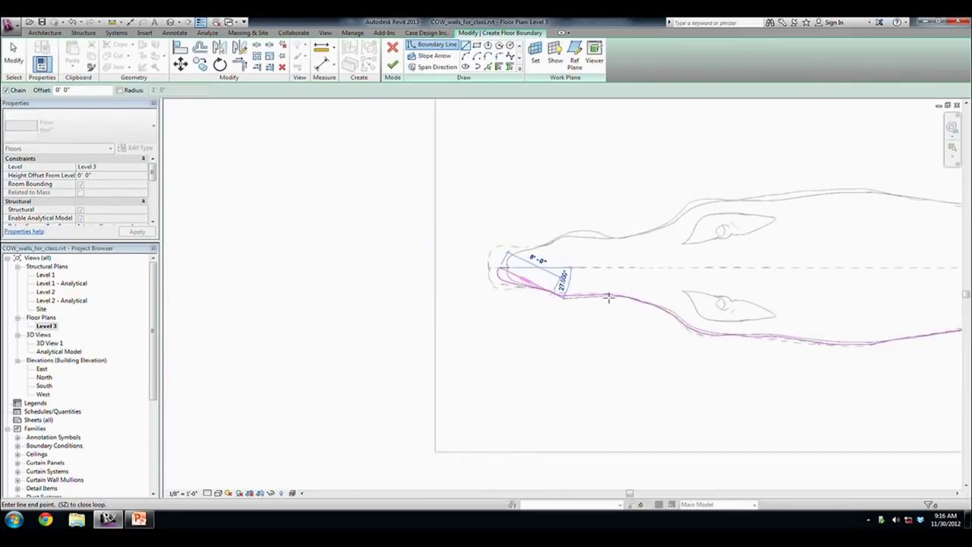
{"action": "scroll", "coordinate": [573, 275], "scroll_direction": "up", "scroll_amount": 2}
{"action": "scroll", "coordinate": [640, 250], "scroll_direction": "up", "scroll_amount": 2}
{"action": "scroll", "coordinate": [608, 240], "scroll_direction": "up", "scroll_amount": 2}
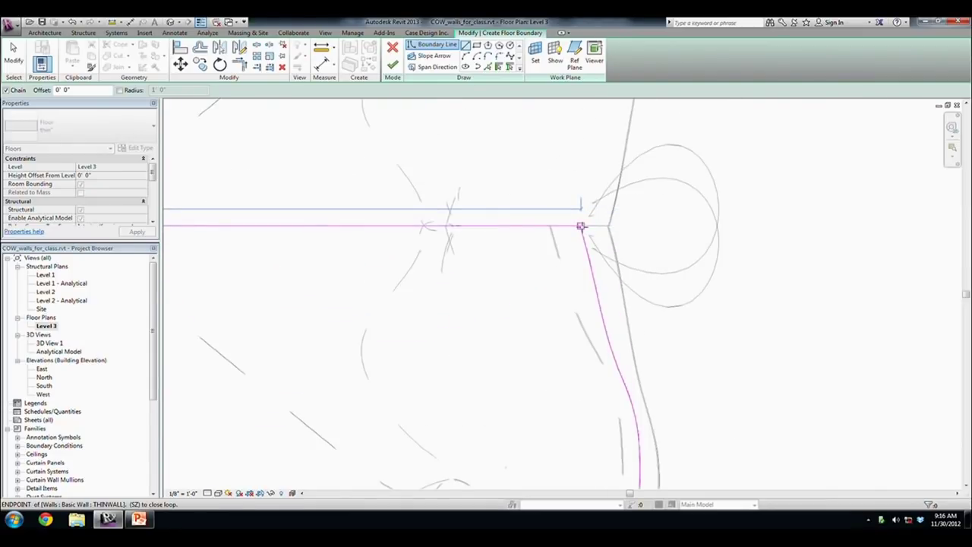
{"action": "left_click", "coordinate": [580, 225]}
{"action": "key", "text": "Escape"}
{"action": "key", "text": "Escape"}
{"action": "scroll", "coordinate": [721, 274], "scroll_direction": "down", "scroll_amount": 4}
{"action": "scroll", "coordinate": [824, 281], "scroll_direction": "down", "scroll_amount": 1}
{"action": "scroll", "coordinate": [824, 282], "scroll_direction": "down", "scroll_amount": 4}
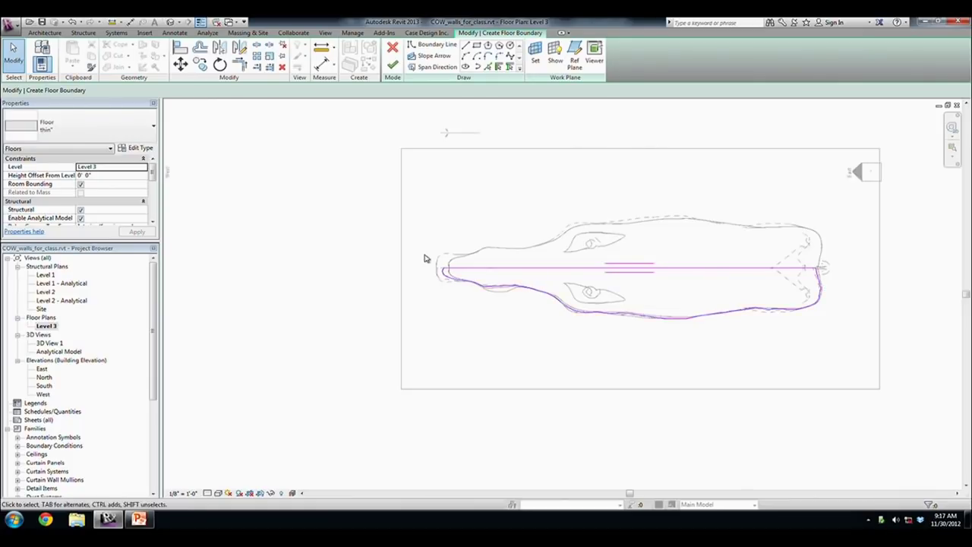
- Attempt to finish the unclosed floor sketch, then choose to keep editing it
{"action": "left_click", "coordinate": [462, 272]}
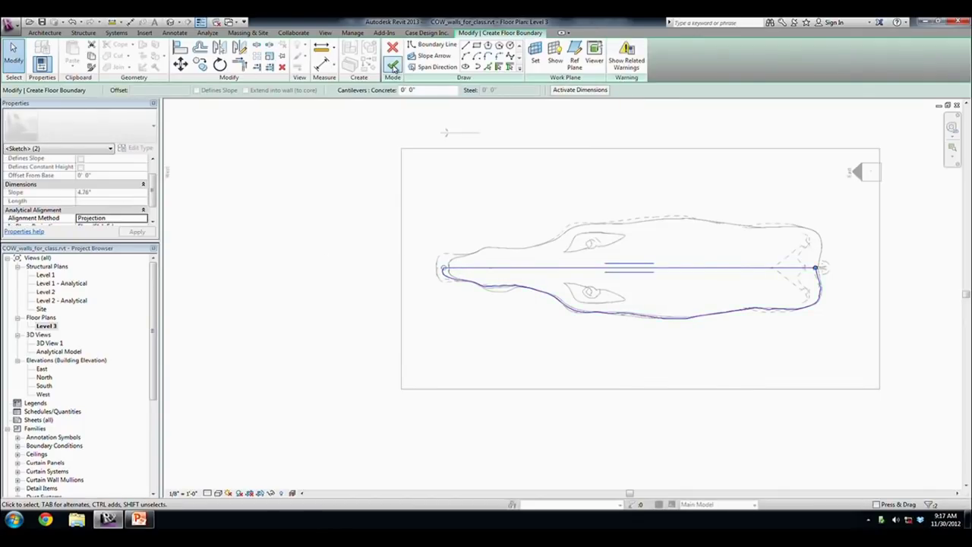
{"action": "left_click", "coordinate": [393, 65]}
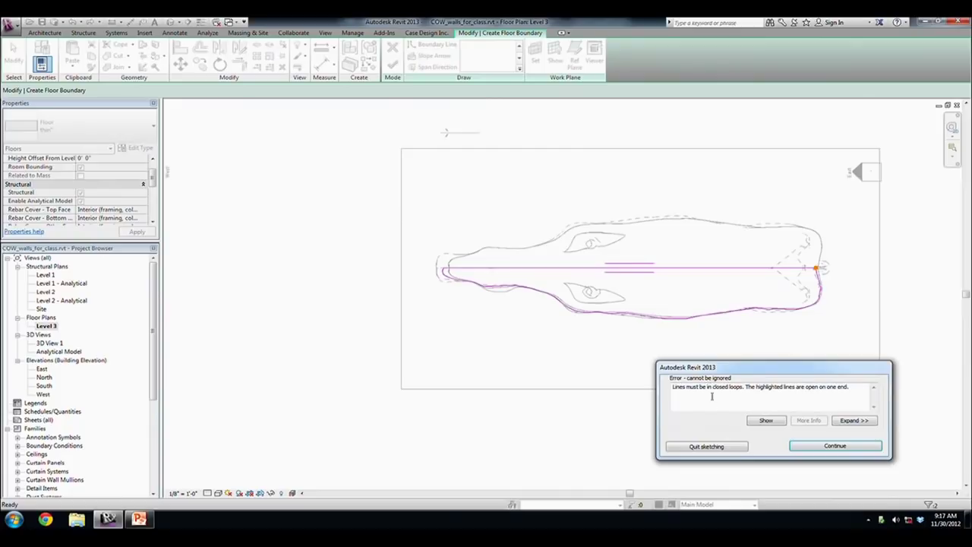
{"action": "left_click", "coordinate": [714, 447]}
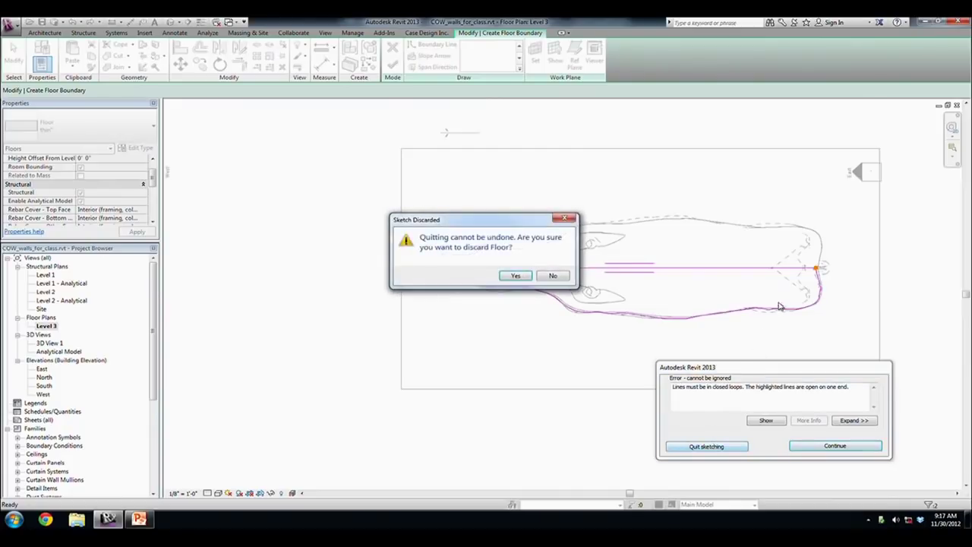
{"action": "left_click", "coordinate": [554, 278]}
- Extend the horizontal line's end onto the lower curve and finish the floor, answering No
{"action": "scroll", "coordinate": [812, 265], "scroll_direction": "up", "scroll_amount": 4}
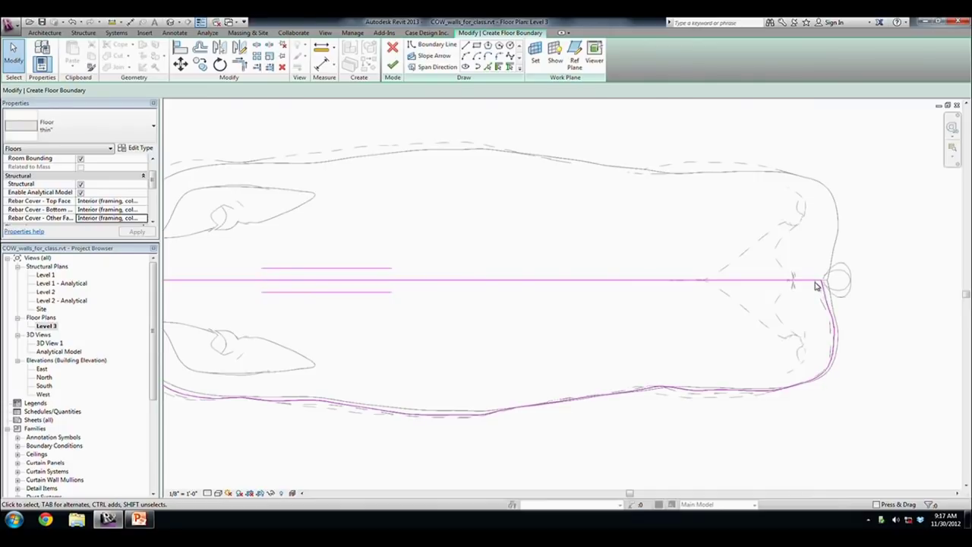
{"action": "scroll", "coordinate": [816, 285], "scroll_direction": "up", "scroll_amount": 3}
{"action": "left_click", "coordinate": [834, 330]}
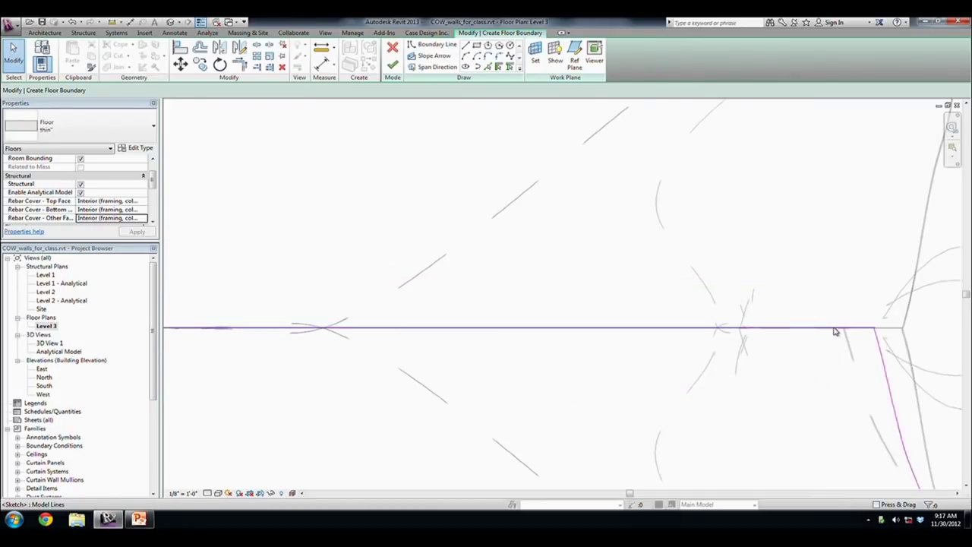
{"action": "scroll", "coordinate": [876, 332], "scroll_direction": "up", "scroll_amount": 3}
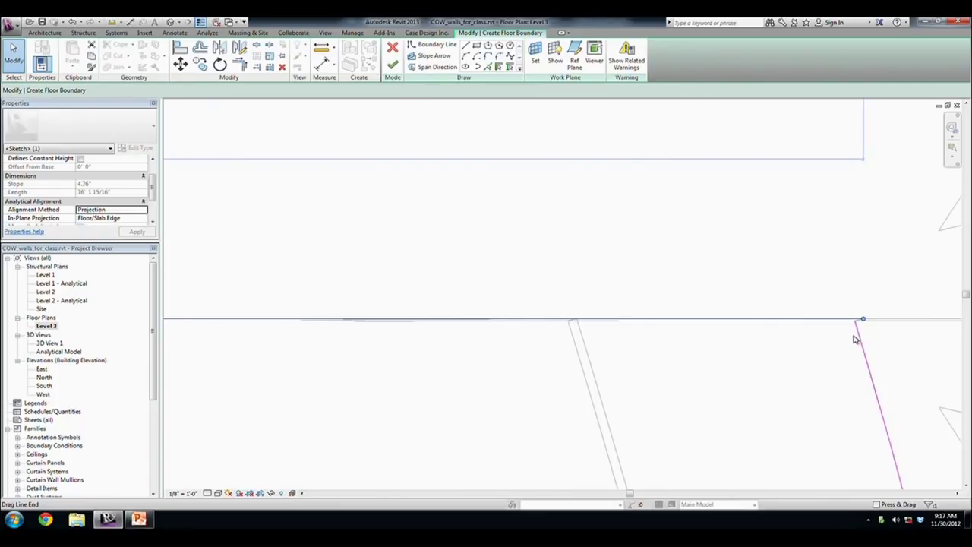
{"action": "left_click_drag", "start_coordinate": [856, 319], "coordinate": [853, 322]}
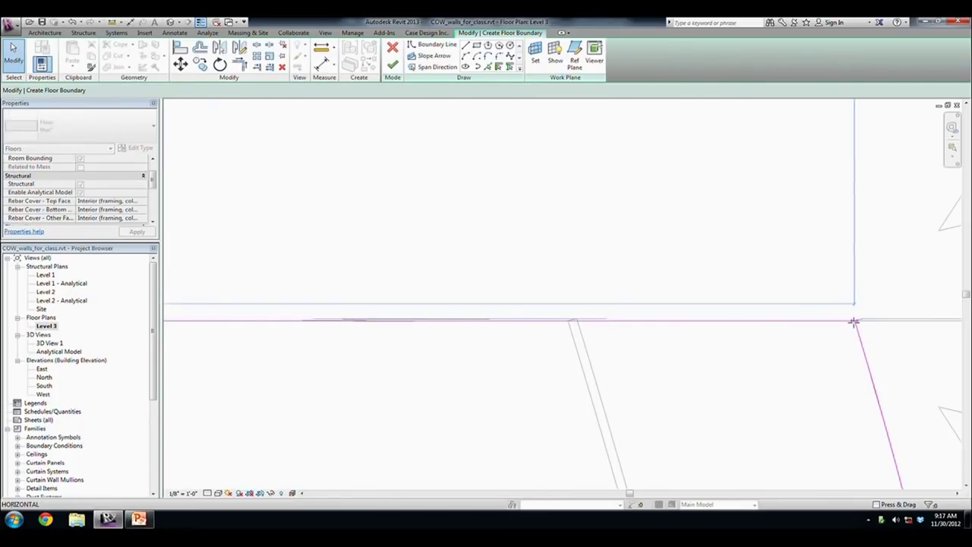
{"action": "left_click", "coordinate": [857, 336]}
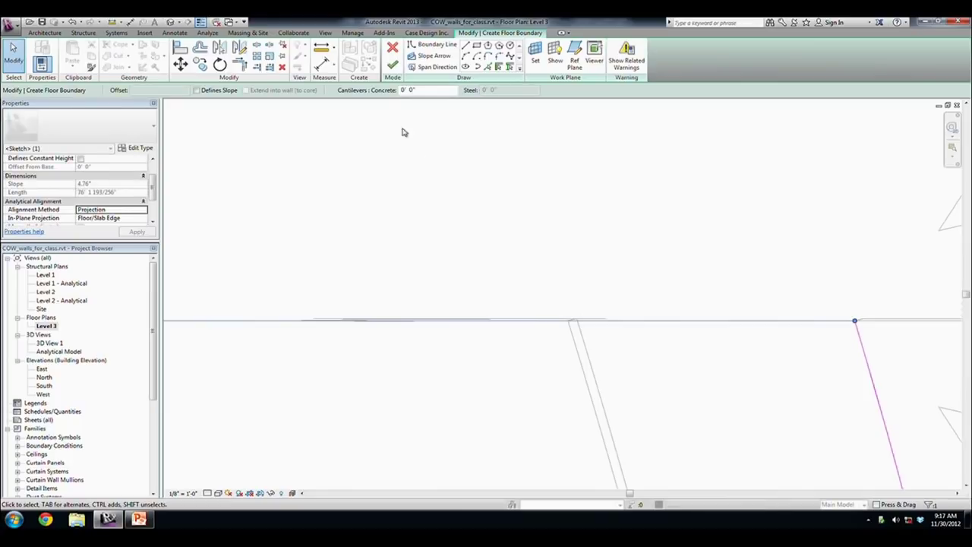
{"action": "left_click", "coordinate": [392, 66]}
{"action": "left_click", "coordinate": [550, 274]}
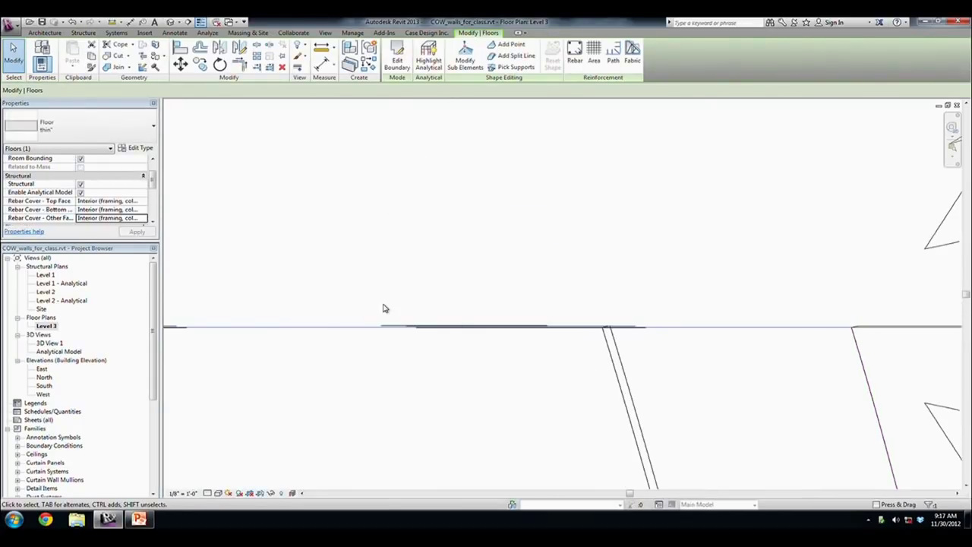
- Open the Analytical Model 3D view and temporarily hide one of the cow walls
{"action": "double_click", "coordinate": [49, 351]}
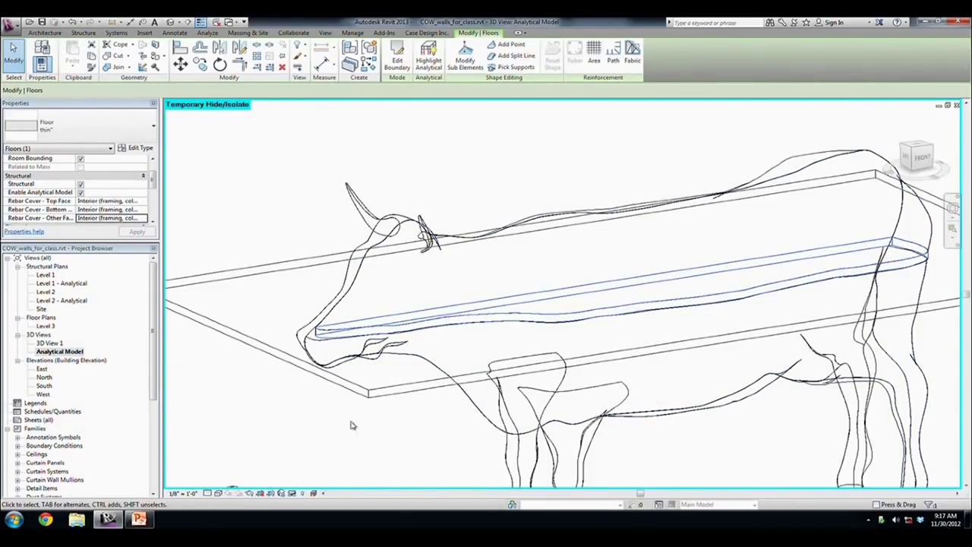
{"action": "key", "text": "Delete"}
{"action": "left_click", "coordinate": [366, 382]}
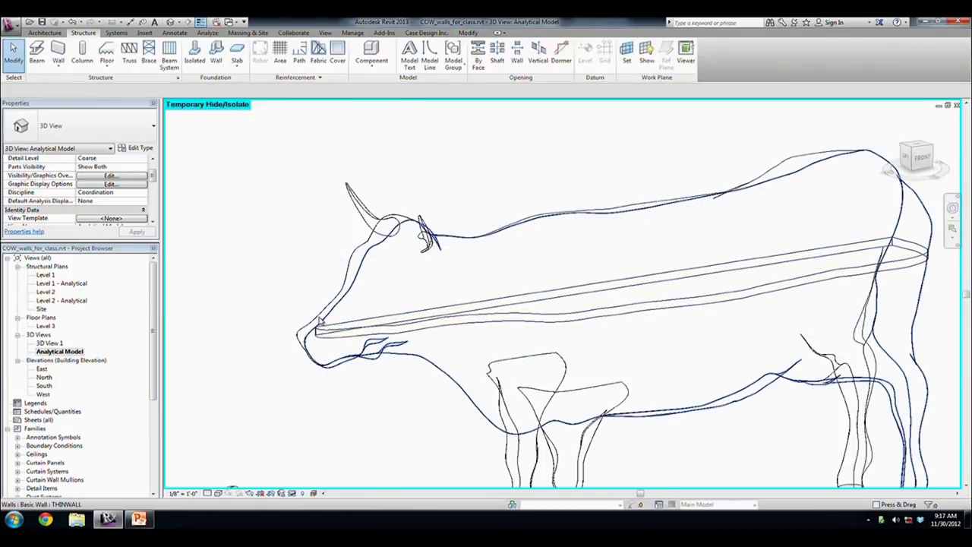
{"action": "left_click", "coordinate": [291, 492]}
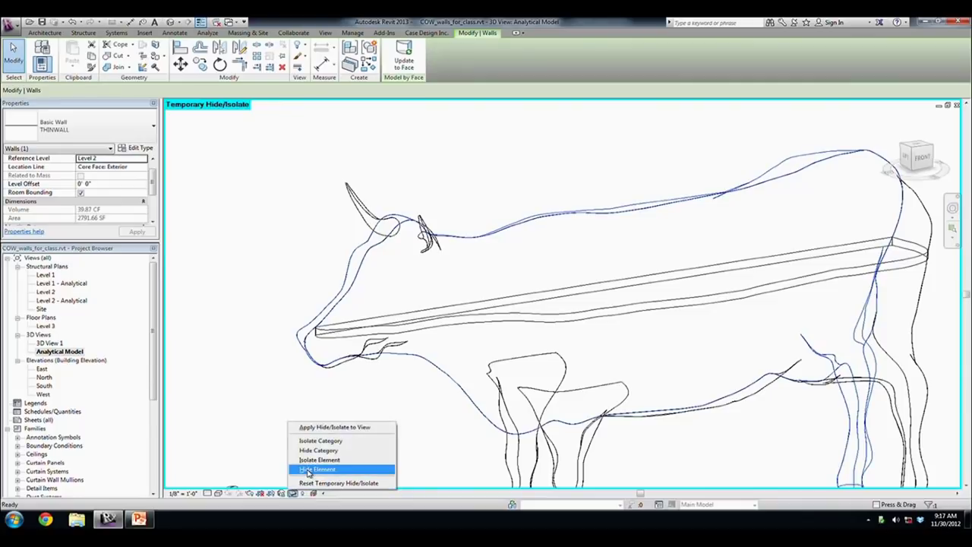
{"action": "left_click", "coordinate": [306, 467]}
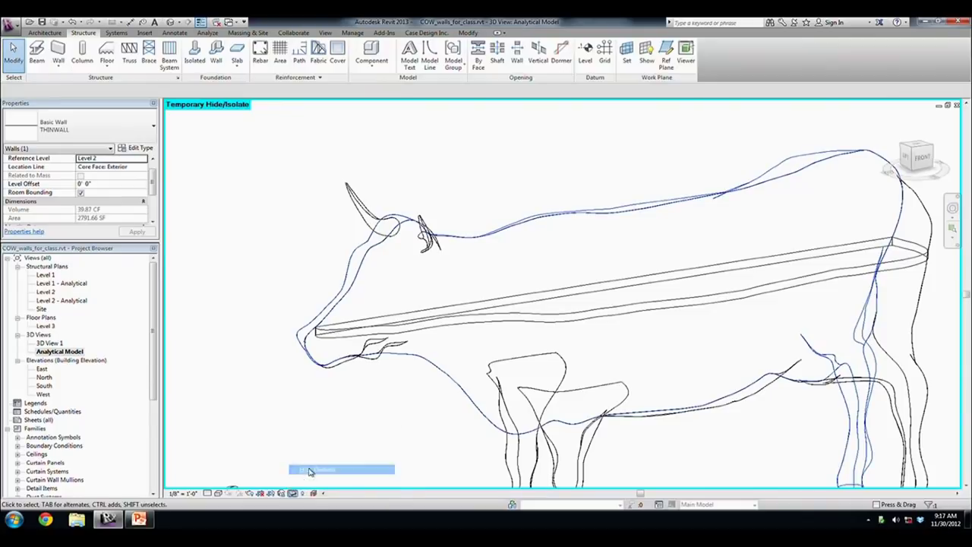
- Switch to Shaded visual style and orbit to inspect the floor slab inside the cow
{"action": "left_click", "coordinate": [218, 493]}
{"action": "left_click", "coordinate": [250, 455]}
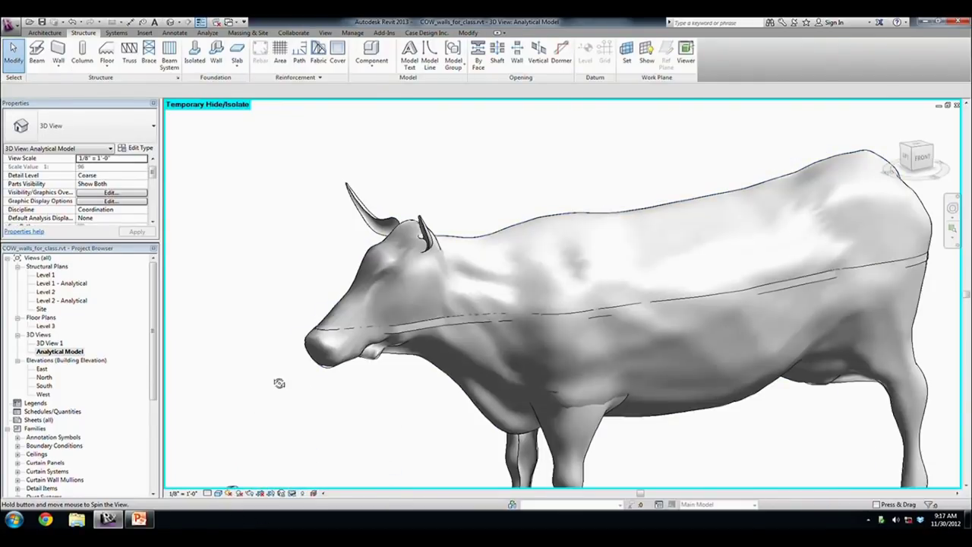
{"action": "middle_click_drag", "start_coordinate": [279, 383], "coordinate": [595, 282], "text": "shift"}
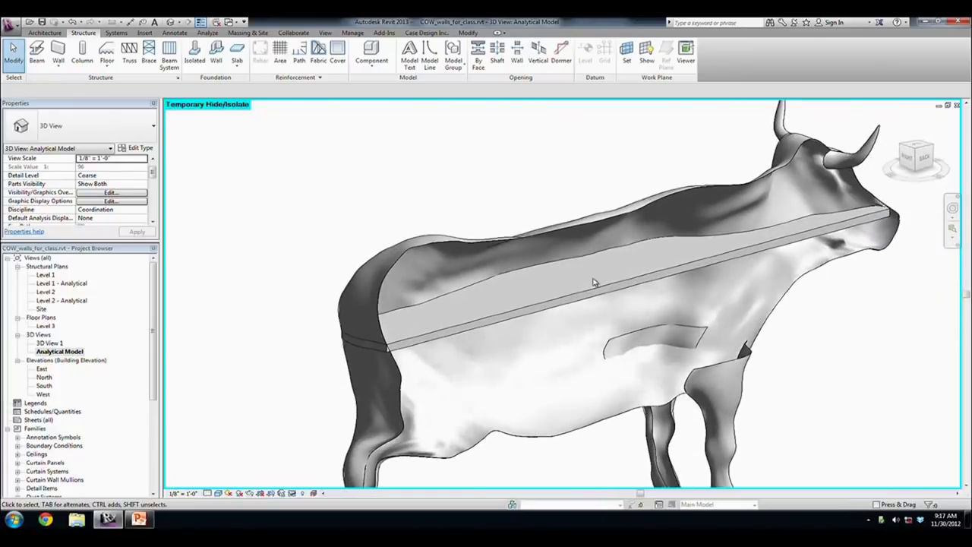
{"action": "left_click", "coordinate": [596, 292]}
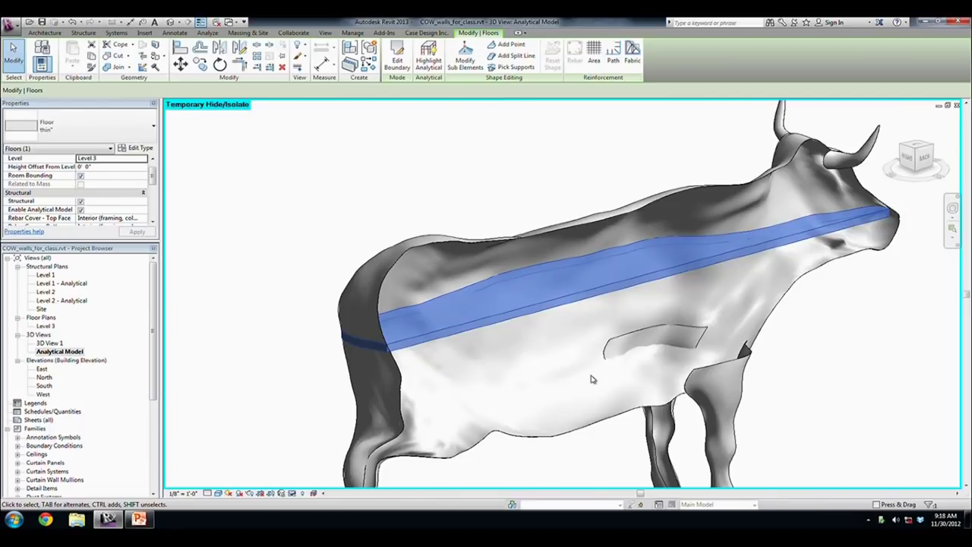
{"action": "key", "text": "Escape"}
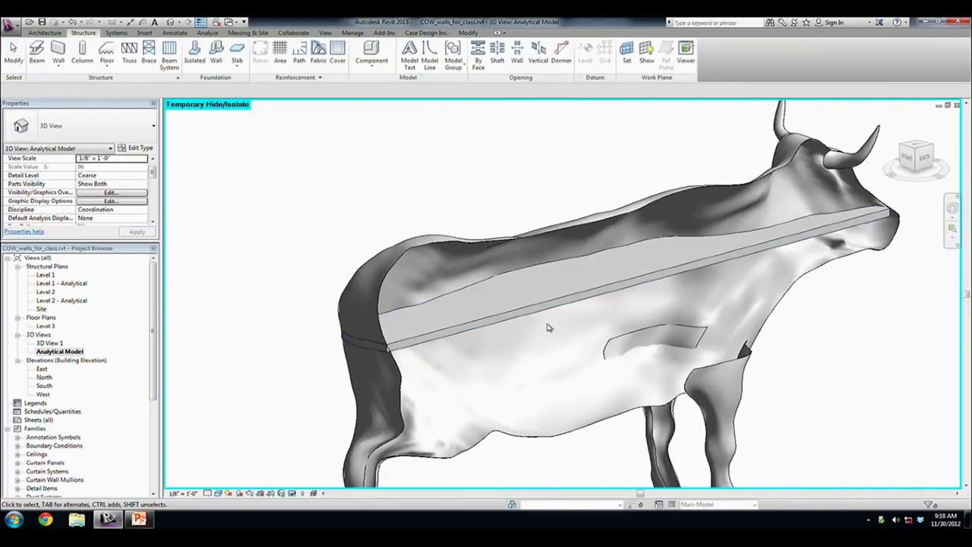
- Load the Bifold-2 Panel door family from the Doors folder
{"action": "left_click", "coordinate": [550, 309]}
{"action": "mouse_move", "coordinate": [550, 309]}
{"action": "middle_mouse_down", "text": "shift"}
{"action": "mouse_move", "coordinate": [500, 337]}
{"action": "mouse_move", "coordinate": [486, 357]}
{"action": "middle_mouse_up", "text": "shift"}
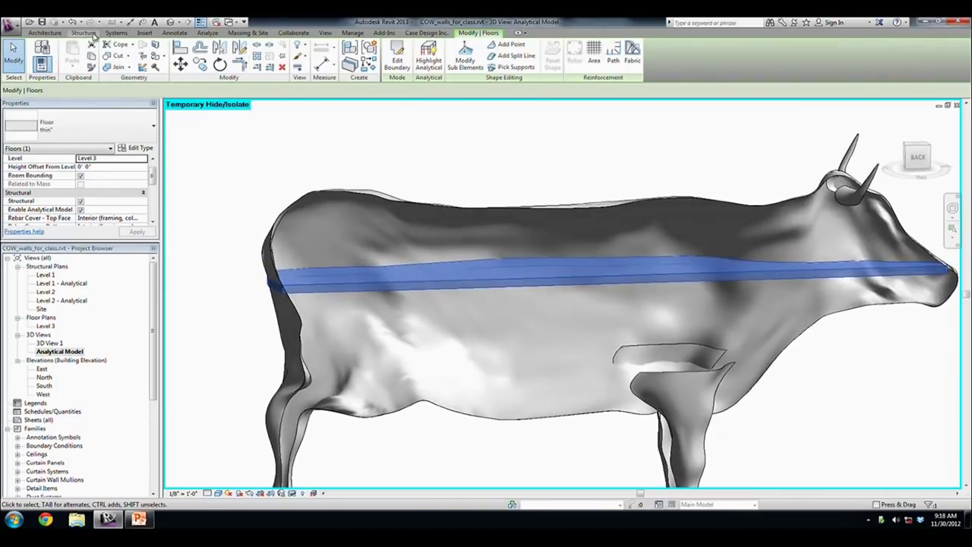
{"action": "left_click", "coordinate": [50, 33]}
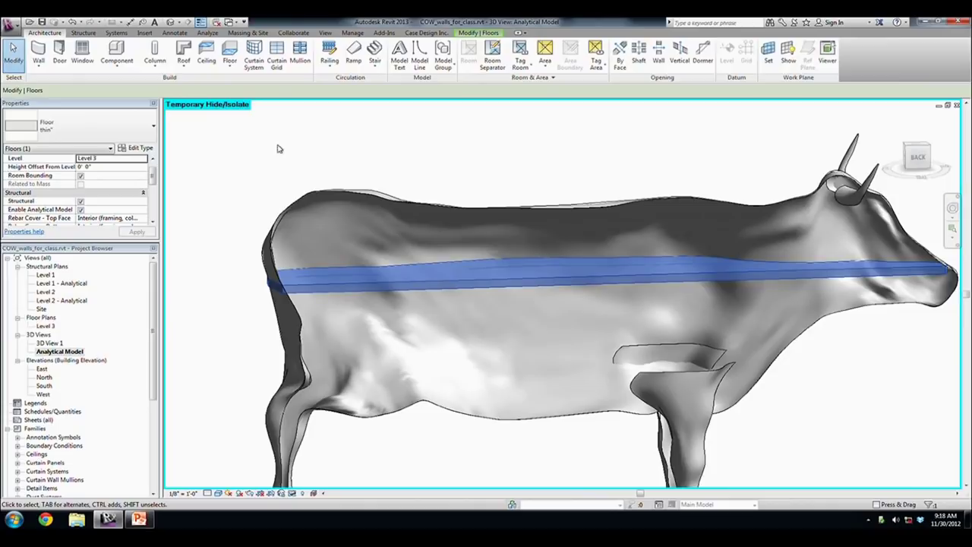
{"action": "left_click", "coordinate": [59, 52]}
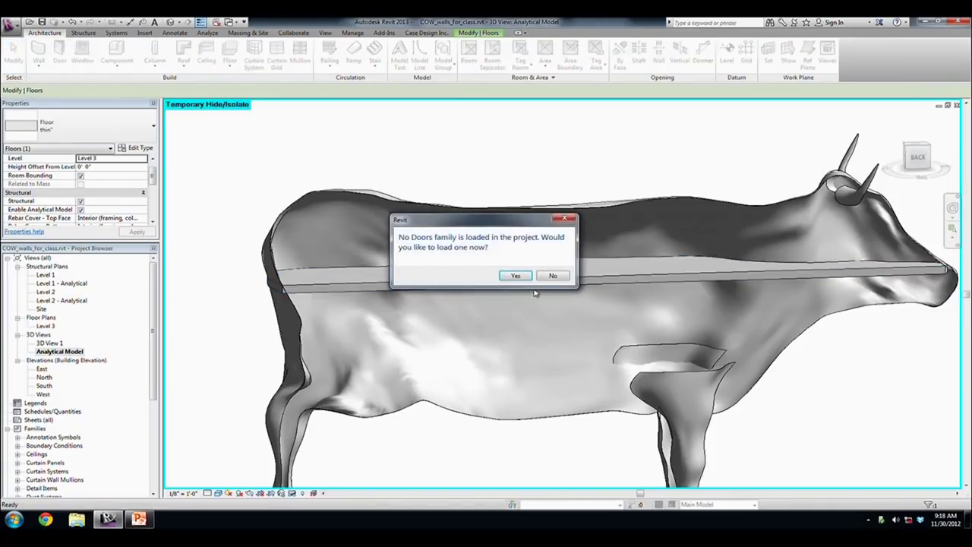
{"action": "left_click", "coordinate": [516, 275]}
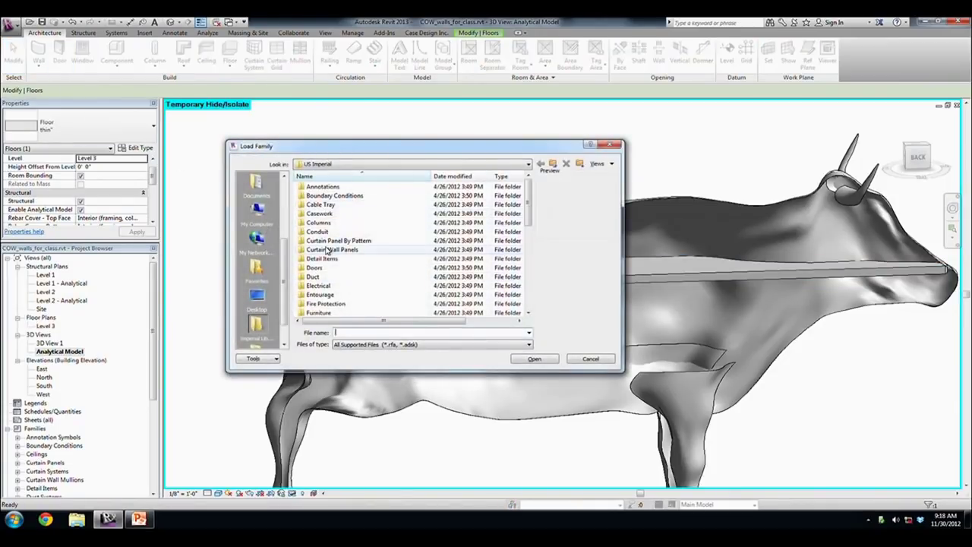
{"action": "double_click", "coordinate": [315, 268]}
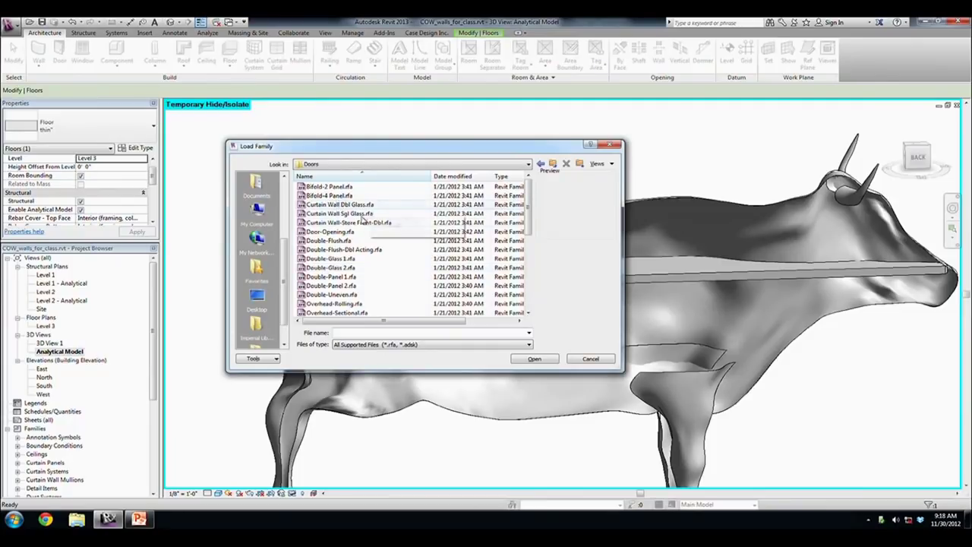
{"action": "left_click", "coordinate": [347, 197]}
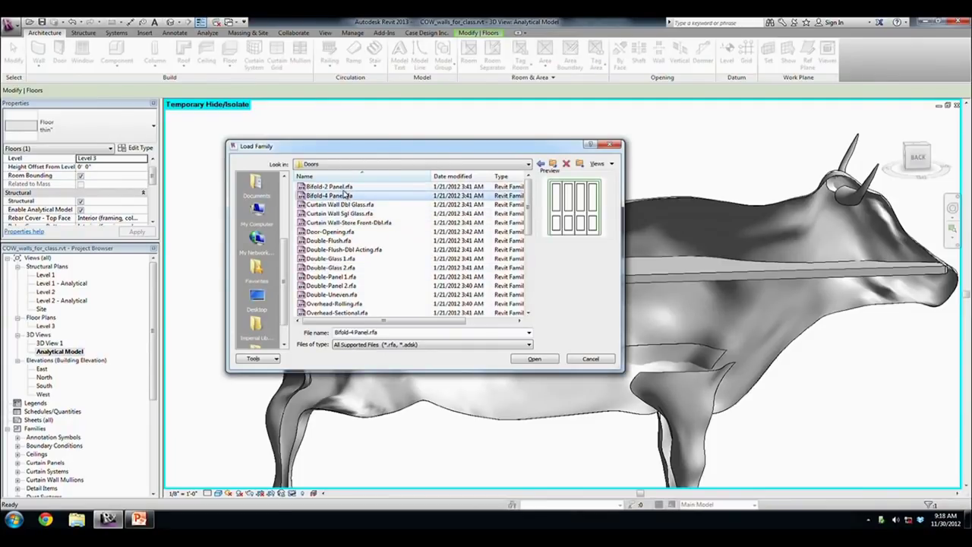
{"action": "left_click", "coordinate": [346, 189]}
{"action": "left_click", "coordinate": [536, 359]}
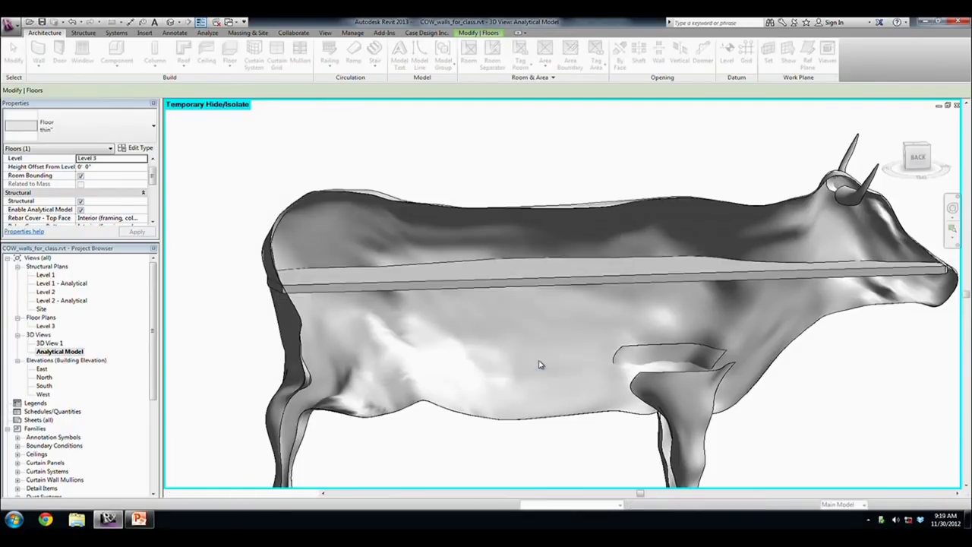
- Place a Bifold-2 Panel 36" x 84" door in the cow's wall above the floor slab
{"action": "scroll", "coordinate": [501, 231], "scroll_direction": "up", "scroll_amount": 4}
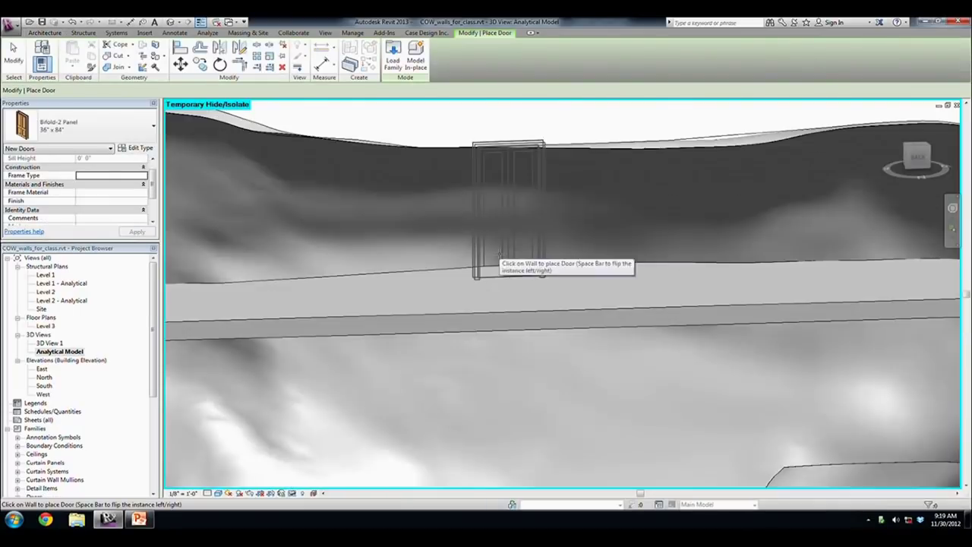
{"action": "left_click", "coordinate": [477, 330]}
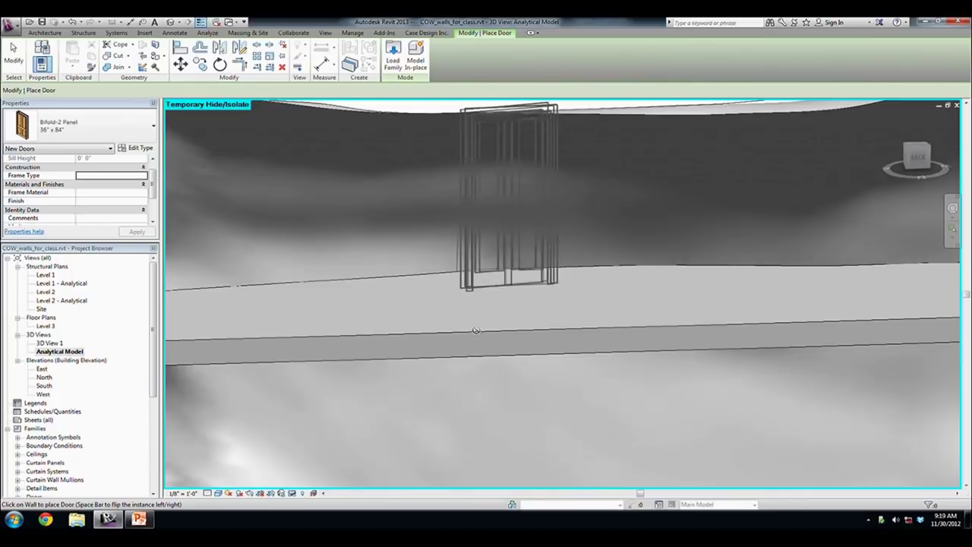
{"action": "key", "text": "Escape"}
{"action": "key", "text": "Escape"}
{"action": "scroll", "coordinate": [477, 334], "scroll_direction": "down", "scroll_amount": 2}
{"action": "scroll", "coordinate": [477, 334], "scroll_direction": "down", "scroll_amount": 5}
{"action": "mouse_move", "coordinate": [477, 334]}
{"action": "middle_mouse_down", "text": "shift"}
{"action": "mouse_move", "coordinate": [749, 364]}
{"action": "mouse_move", "coordinate": [781, 351]}
{"action": "mouse_move", "coordinate": [836, 355]}
{"action": "mouse_move", "coordinate": [179, 140]}
{"action": "middle_mouse_up", "text": "shift"}
- Load the Archtop with Trim window family from the Windows library folder
{"action": "left_click", "coordinate": [82, 52]}
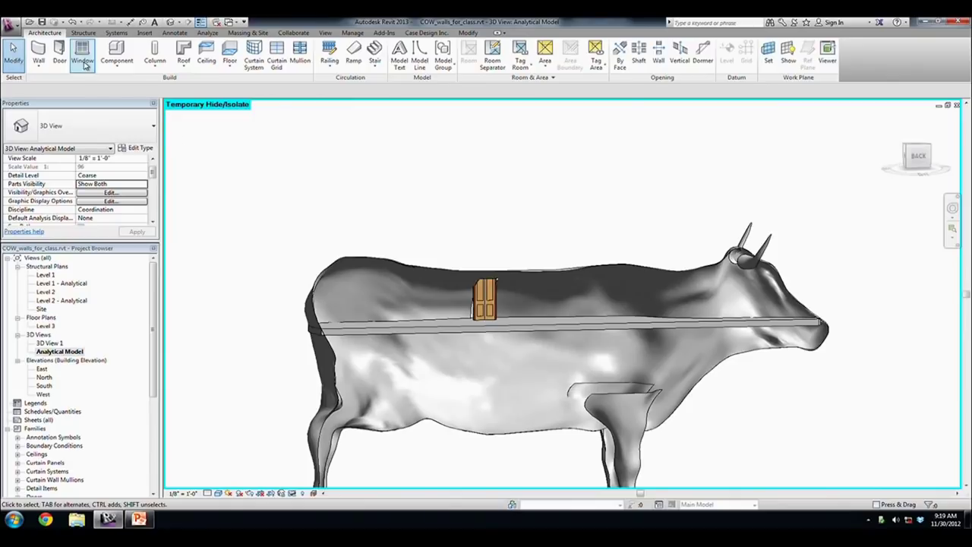
{"action": "left_click", "coordinate": [553, 276]}
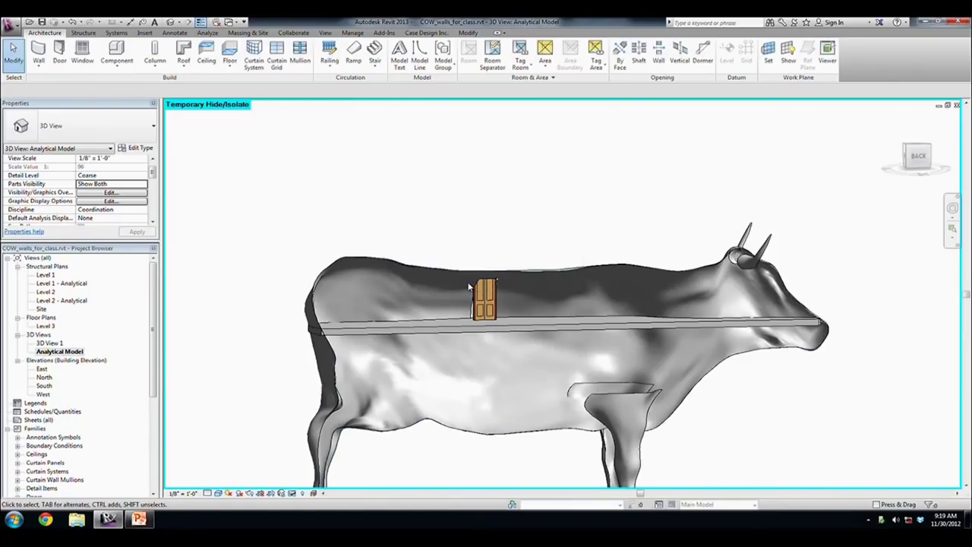
{"action": "left_click", "coordinate": [84, 53]}
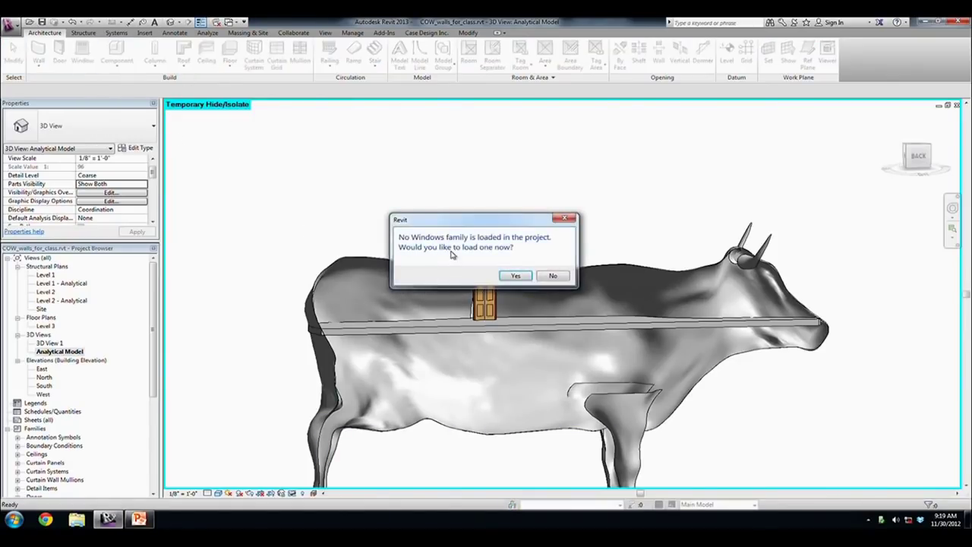
{"action": "left_click", "coordinate": [511, 278]}
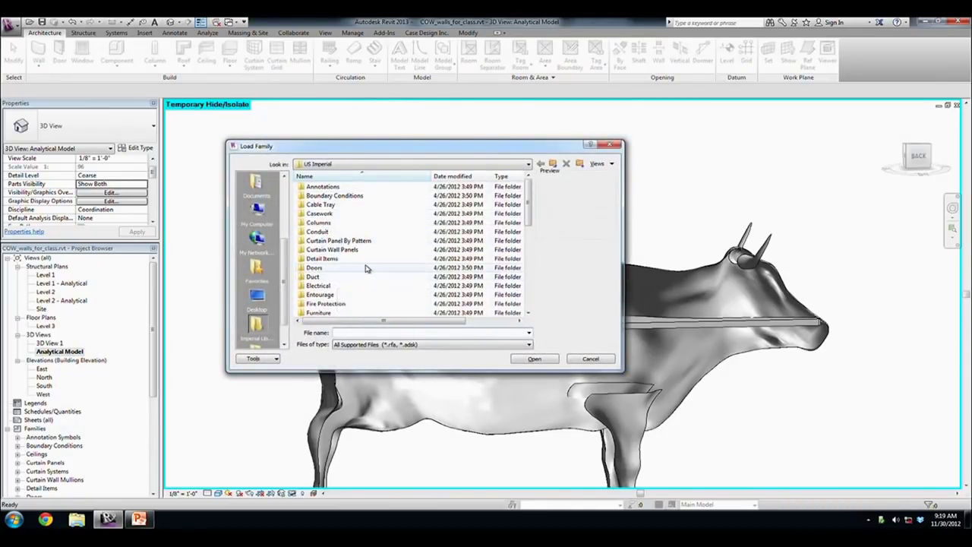
{"action": "scroll", "coordinate": [366, 285], "scroll_direction": "down", "scroll_amount": 3}
{"action": "scroll", "coordinate": [367, 285], "scroll_direction": "down", "scroll_amount": 5}
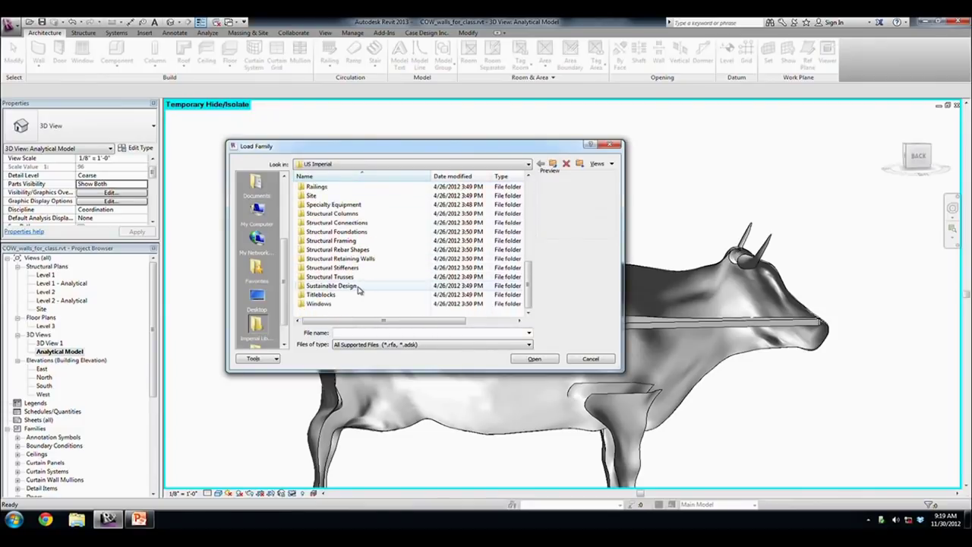
{"action": "double_click", "coordinate": [347, 307]}
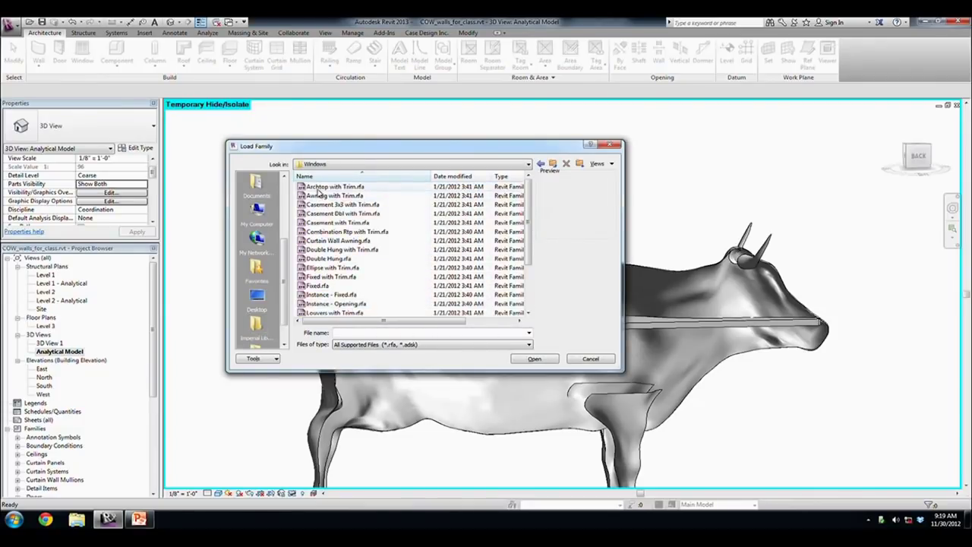
{"action": "left_click", "coordinate": [322, 188]}
{"action": "left_click", "coordinate": [523, 358]}
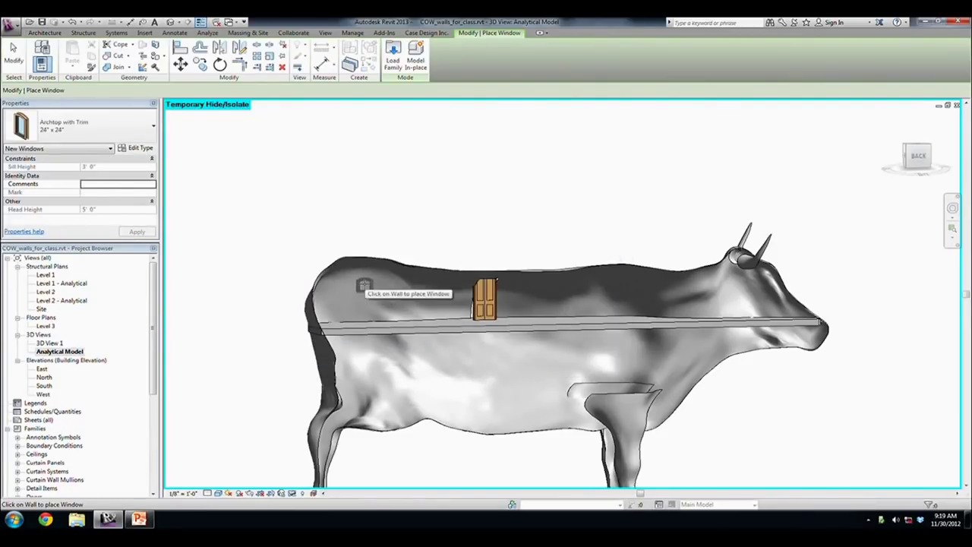
- Place five Archtop with Trim windows along the cow's upper wall, either side of the door
{"action": "left_click", "coordinate": [409, 289]}
{"action": "left_click", "coordinate": [535, 294]}
{"action": "left_click", "coordinate": [629, 287]}
{"action": "left_click", "coordinate": [671, 295]}
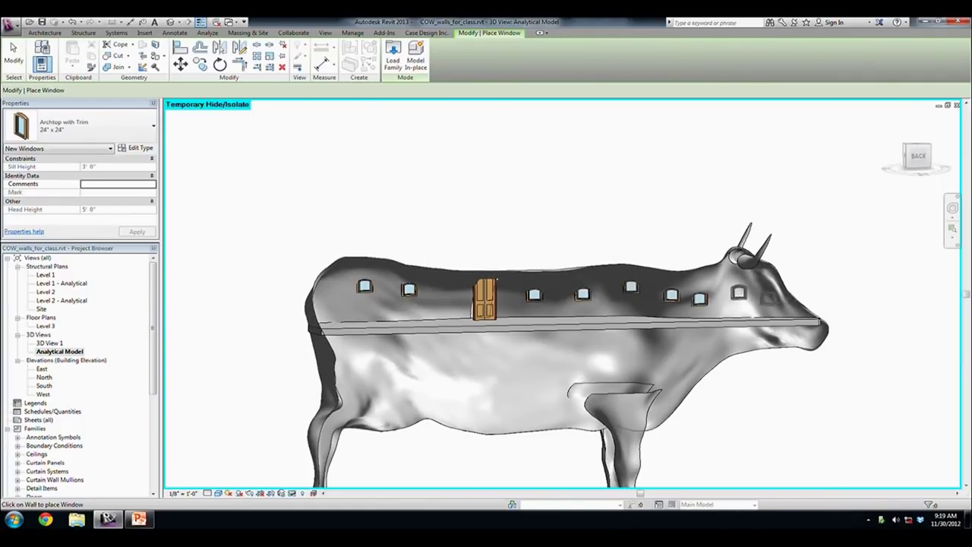
{"action": "left_click", "coordinate": [774, 304]}
{"action": "key", "text": "Escape"}
{"action": "key", "text": "Escape"}
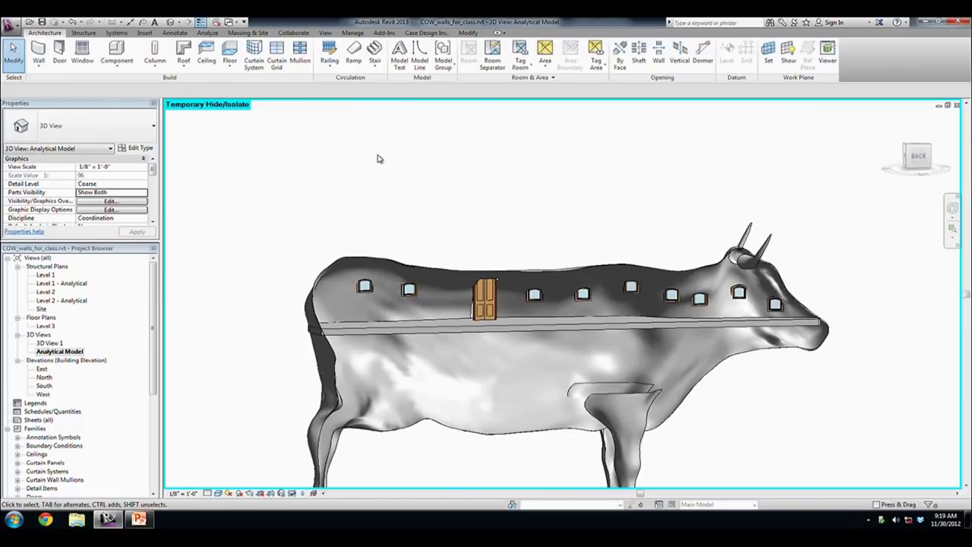
{"action": "scroll", "coordinate": [377, 157], "scroll_direction": "down", "scroll_amount": 3}
{"action": "left_click_drag", "start_coordinate": [570, 314], "coordinate": [665, 224], "text": "shift"}
{"action": "middle_click_drag", "start_coordinate": [664, 224], "coordinate": [709, 200], "text": "shift"}
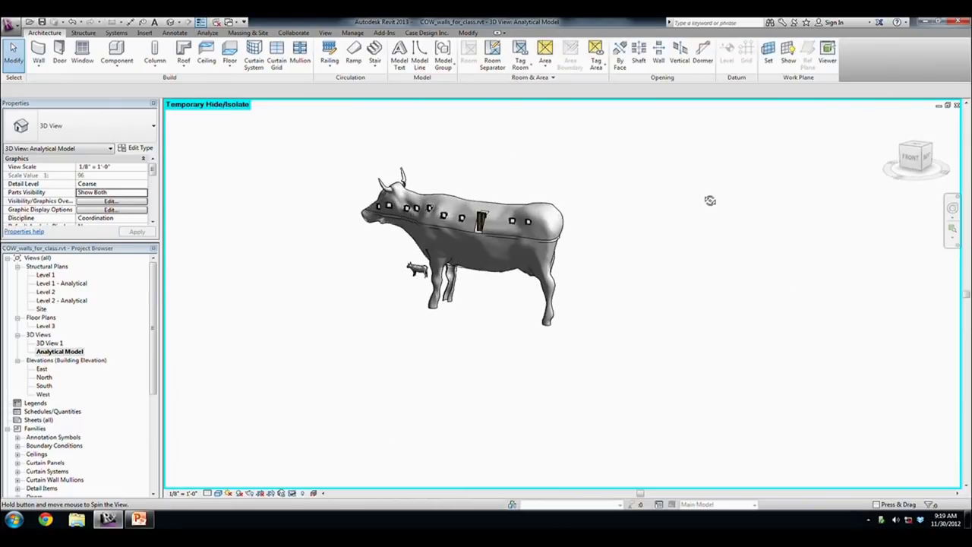
{"action": "scroll", "coordinate": [452, 188], "scroll_direction": "up", "scroll_amount": 5}
{"action": "scroll", "coordinate": [522, 174], "scroll_direction": "up", "scroll_amount": 2}
{"action": "scroll", "coordinate": [523, 174], "scroll_direction": "down", "scroll_amount": 5}
{"action": "middle_click_drag", "start_coordinate": [602, 195], "coordinate": [294, 166], "text": "shift"}
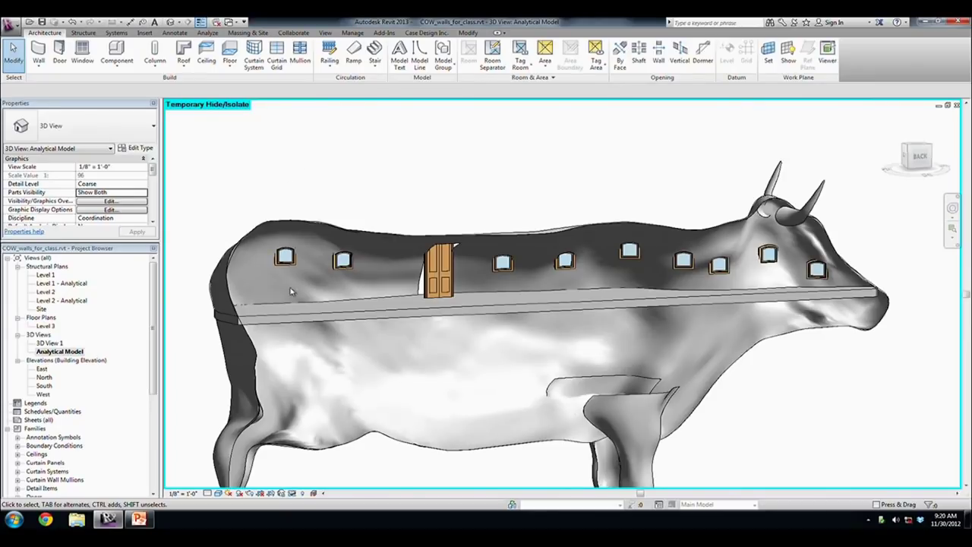
{"action": "left_click", "coordinate": [285, 256]}
{"action": "mouse_move", "coordinate": [285, 257]}
{"action": "middle_mouse_down", "text": "shift"}
{"action": "mouse_move", "coordinate": [492, 357]}
{"action": "mouse_move", "coordinate": [570, 329]}
{"action": "middle_mouse_up", "text": "shift"}
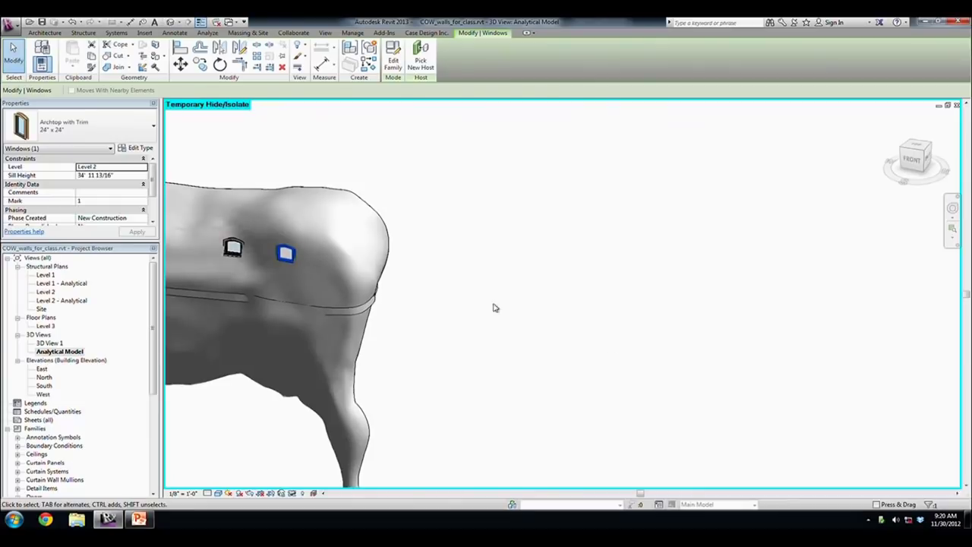
{"action": "scroll", "coordinate": [289, 276], "scroll_direction": "up", "scroll_amount": 5}
{"action": "mouse_move", "coordinate": [288, 275]}
{"action": "middle_mouse_down"}
{"action": "mouse_move", "coordinate": [462, 298]}
{"action": "mouse_move", "coordinate": [388, 249]}
{"action": "mouse_move", "coordinate": [467, 212]}
{"action": "middle_mouse_up"}
{"action": "scroll", "coordinate": [454, 210], "scroll_direction": "up", "scroll_amount": 3}
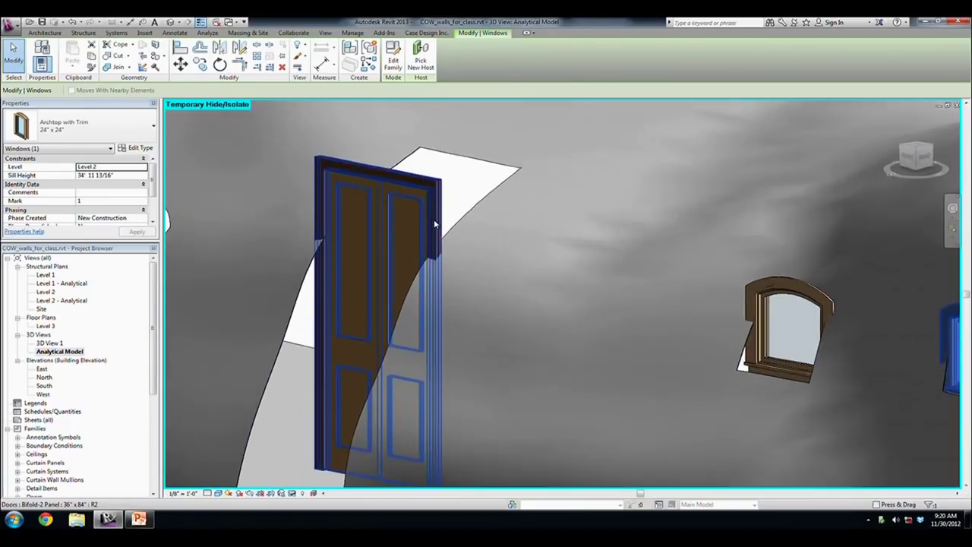
{"action": "left_click", "coordinate": [436, 228]}
{"action": "scroll", "coordinate": [505, 292], "scroll_direction": "down", "scroll_amount": 3}
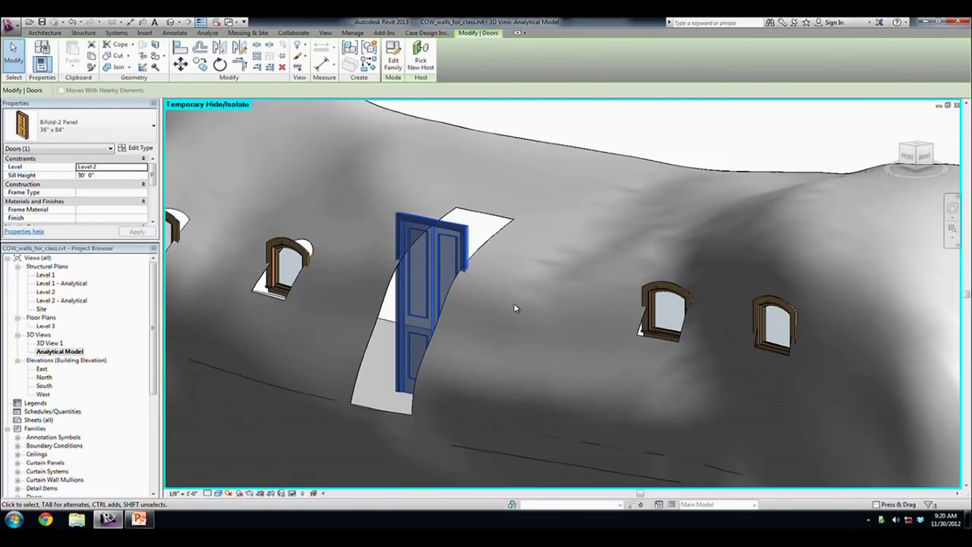
- Create a new in-place mass, accepting its default name
{"action": "left_click", "coordinate": [248, 32]}
{"action": "left_click", "coordinate": [99, 54]}
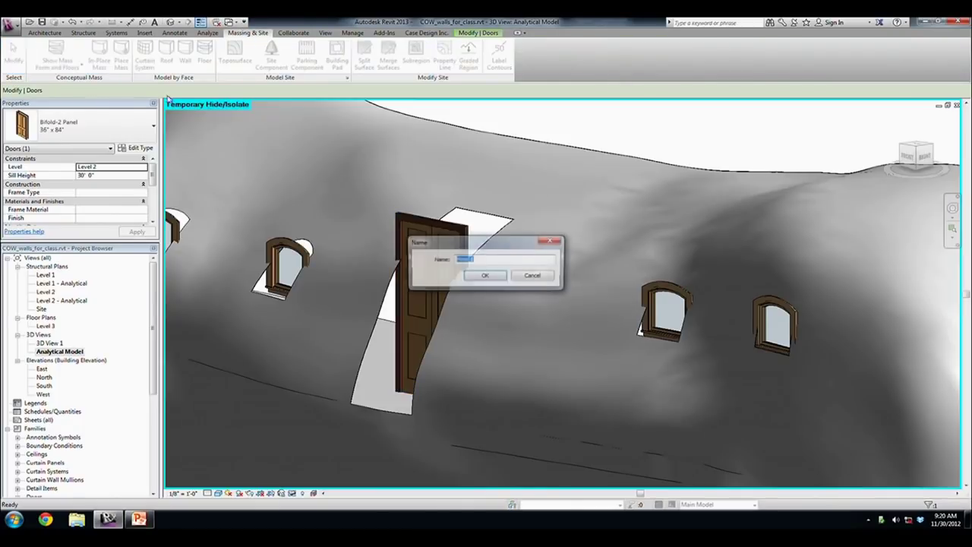
{"action": "left_click", "coordinate": [494, 277]}
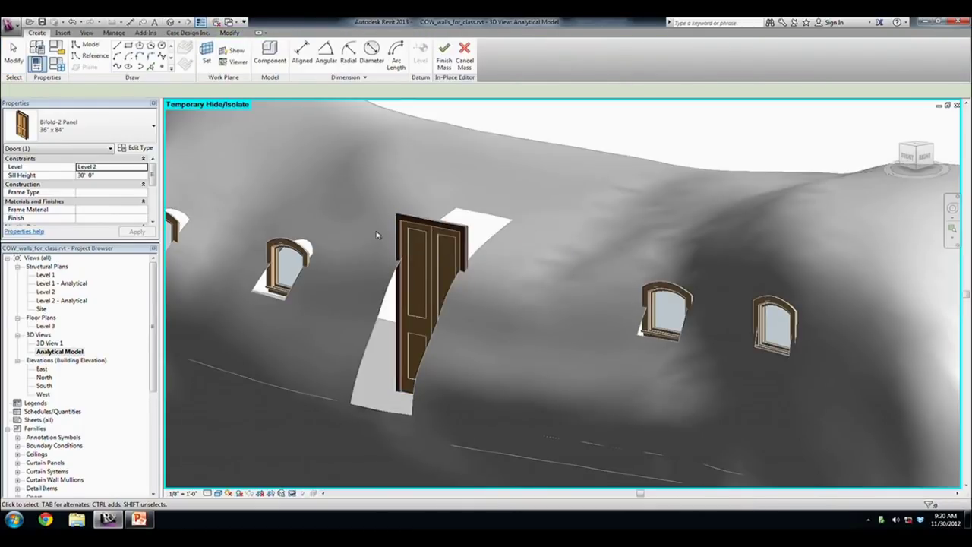
- Pick Spline Through Points, zoom in on the door opening, then cancel without drawing
{"action": "left_click", "coordinate": [116, 67]}
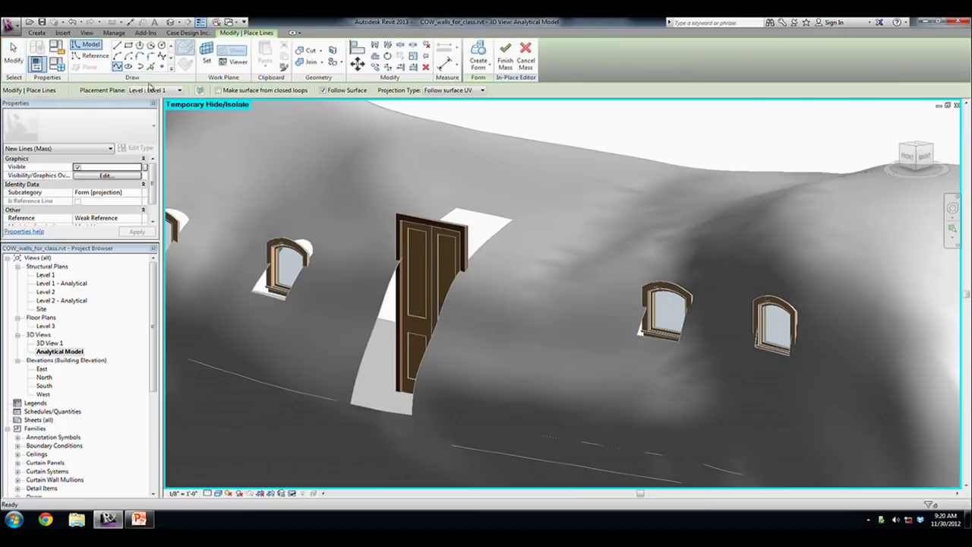
{"action": "scroll", "coordinate": [456, 214], "scroll_direction": "up", "scroll_amount": 3}
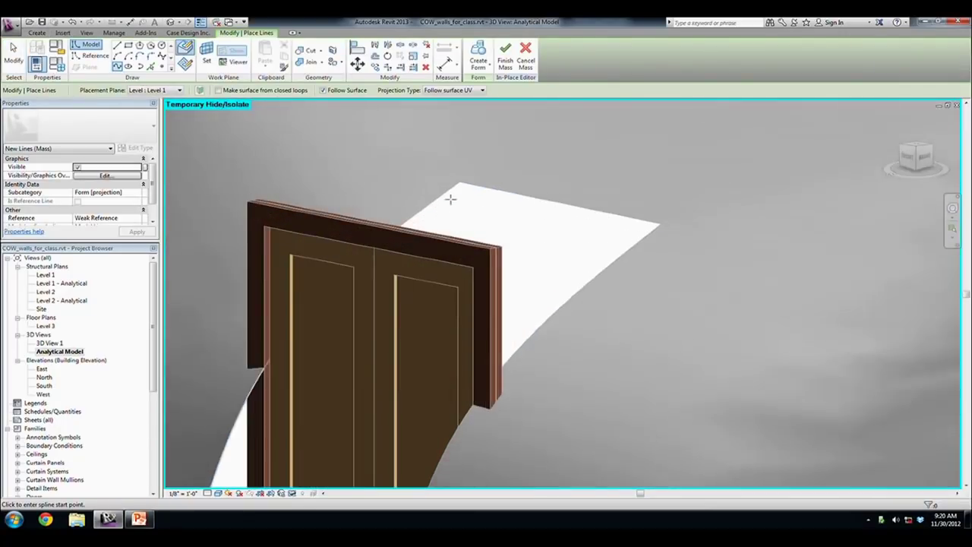
{"action": "scroll", "coordinate": [451, 204], "scroll_direction": "up", "scroll_amount": 2}
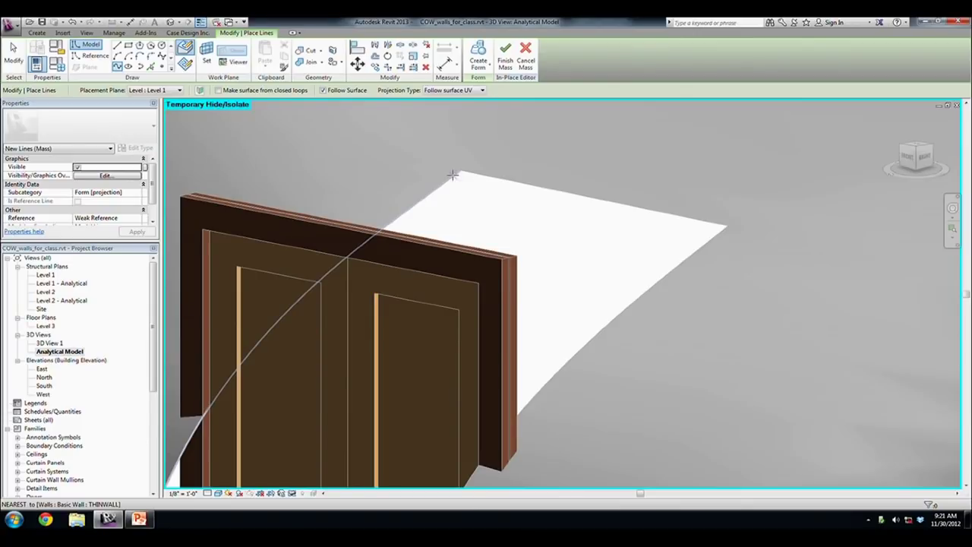
{"action": "scroll", "coordinate": [452, 175], "scroll_direction": "up", "scroll_amount": 2}
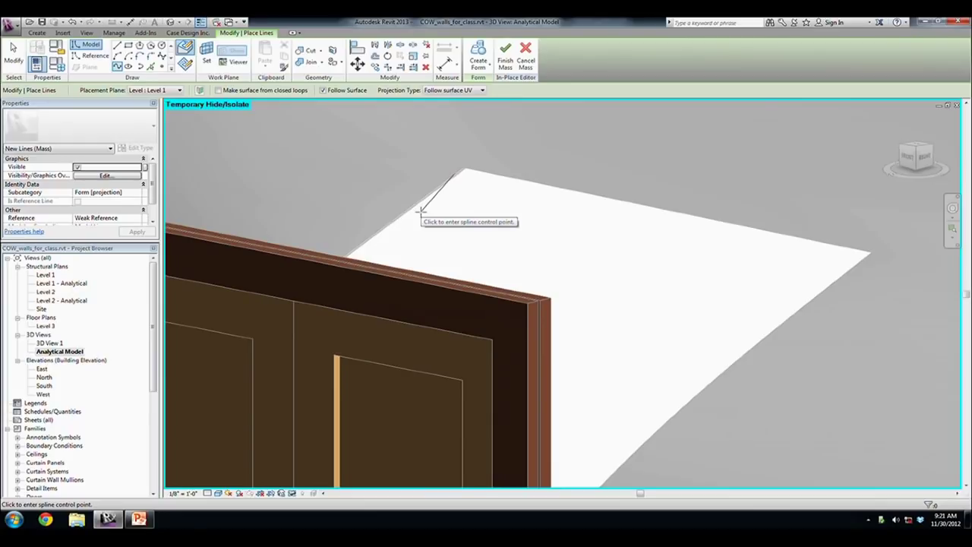
{"action": "scroll", "coordinate": [422, 210], "scroll_direction": "down", "scroll_amount": 3}
{"action": "mouse_move", "coordinate": [422, 210]}
{"action": "middle_mouse_down", "text": "shift"}
{"action": "mouse_move", "coordinate": [451, 195]}
{"action": "mouse_move", "coordinate": [442, 187]}
{"action": "middle_mouse_up", "text": "shift"}
{"action": "scroll", "coordinate": [443, 187], "scroll_direction": "up", "scroll_amount": 3}
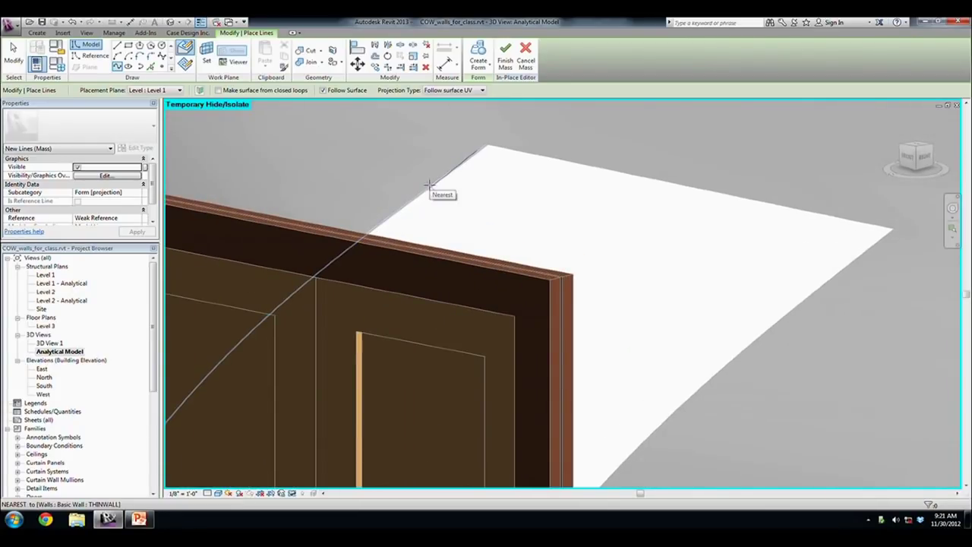
{"action": "key", "text": "Escape"}
{"action": "key", "text": "Escape"}
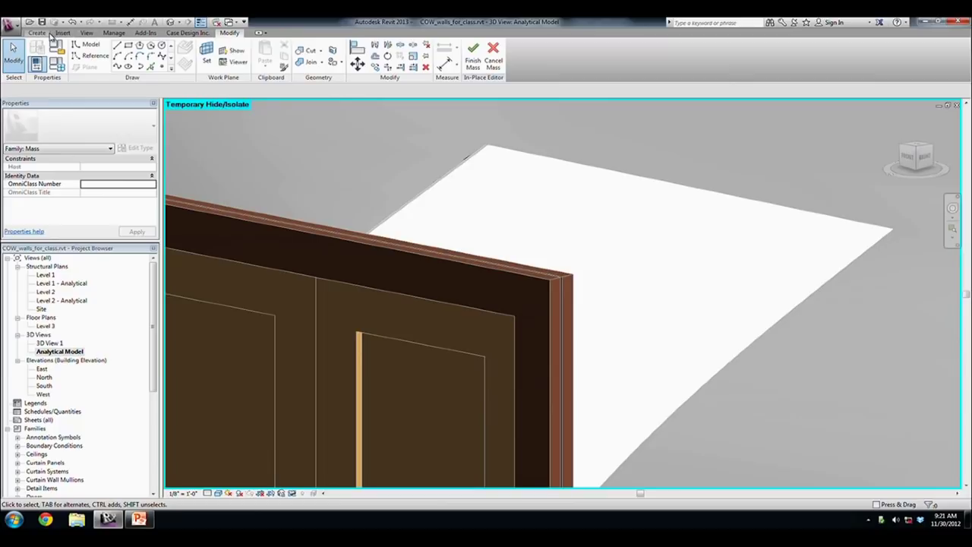
{"action": "left_click", "coordinate": [68, 145]}
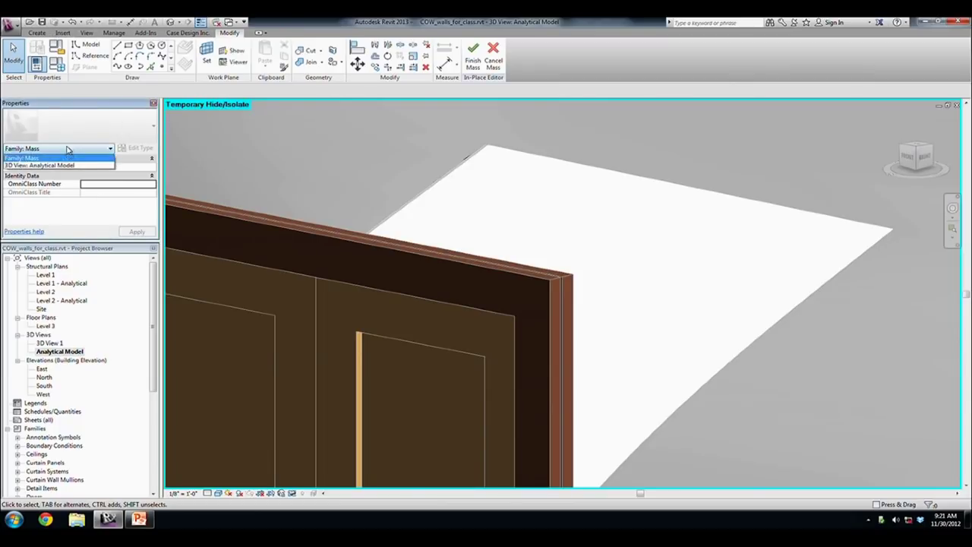
- Turn on and show all annotation categories in the 3D view's Visibility/Graphics overrides
{"action": "left_click", "coordinate": [68, 164]}
{"action": "left_click", "coordinate": [105, 200]}
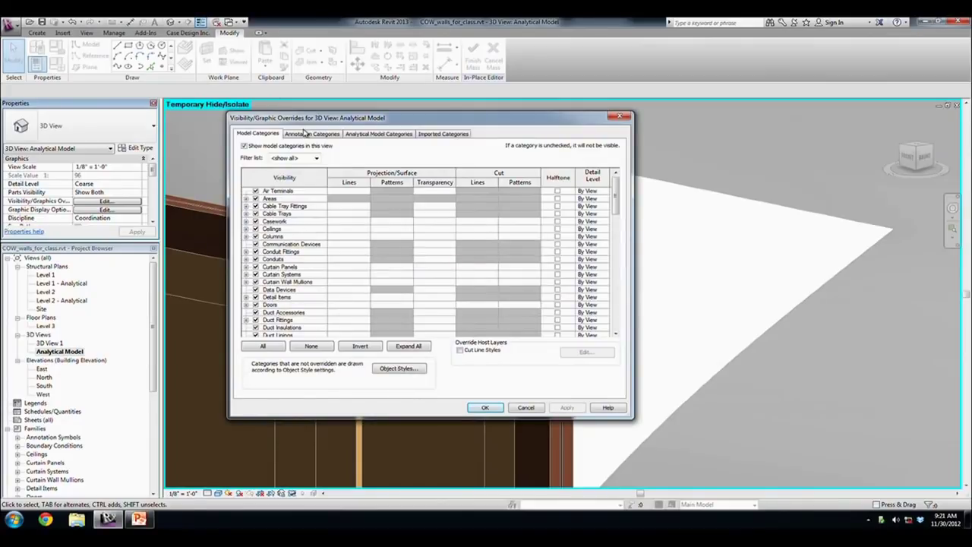
{"action": "left_click", "coordinate": [307, 134]}
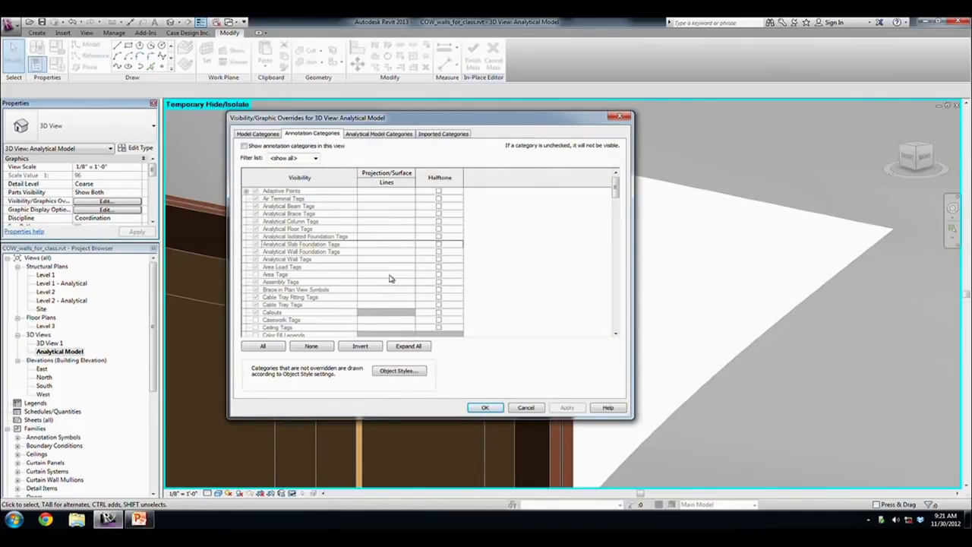
{"action": "left_click", "coordinate": [257, 145]}
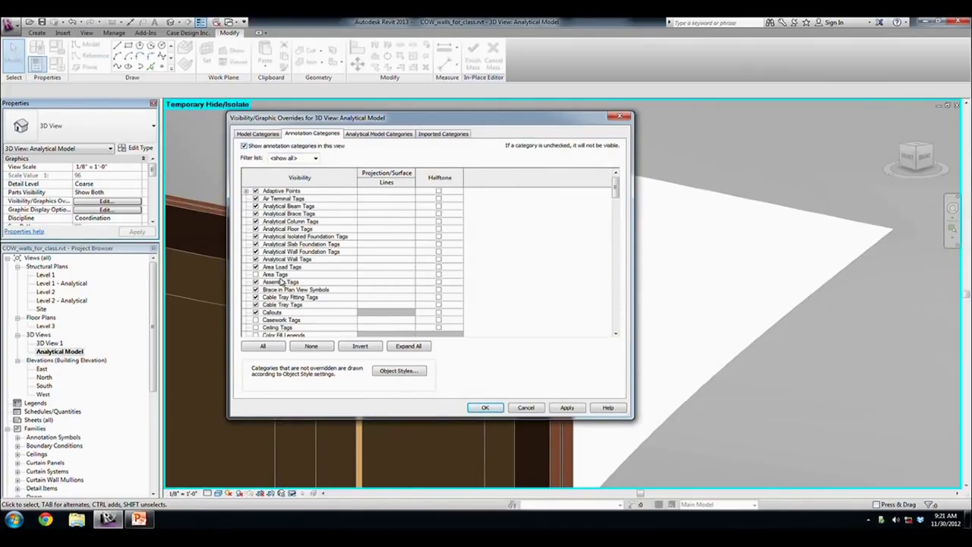
{"action": "left_click", "coordinate": [264, 346]}
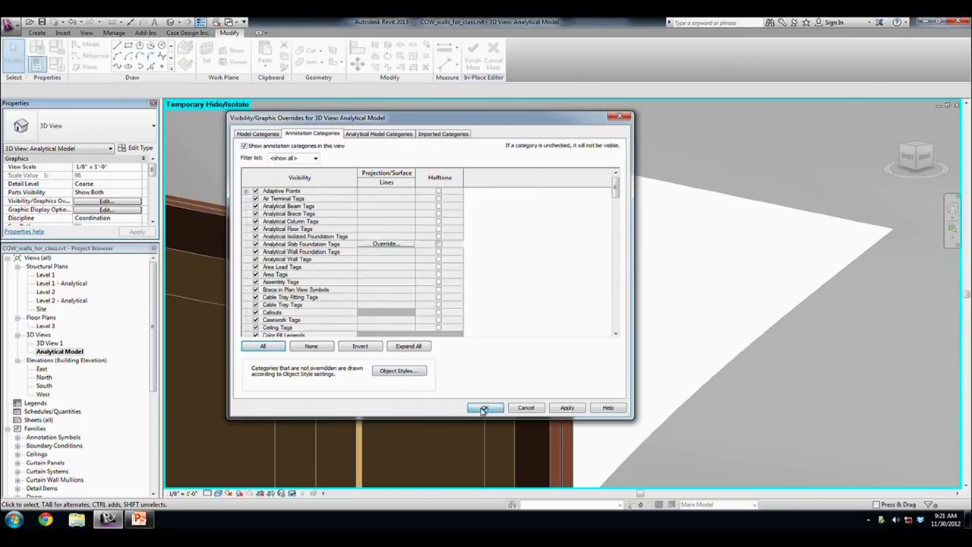
{"action": "left_click", "coordinate": [485, 407]}
{"action": "mouse_move", "coordinate": [501, 329]}
{"action": "middle_mouse_down", "text": "shift"}
{"action": "mouse_move", "coordinate": [527, 202]}
{"action": "mouse_move", "coordinate": [486, 203]}
{"action": "mouse_move", "coordinate": [486, 191]}
{"action": "middle_mouse_up", "text": "shift"}
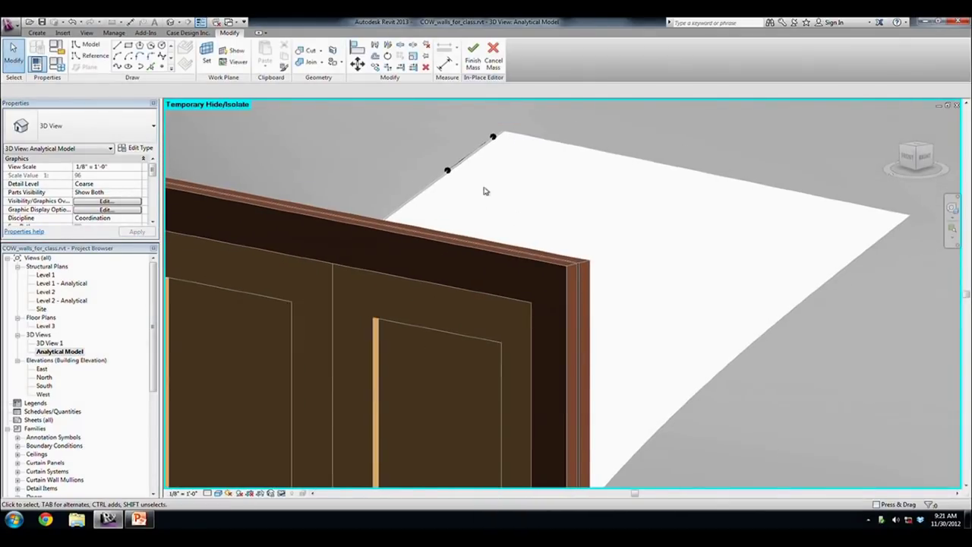
- Set the lower reference point's Normalized Curve Parameter to 0 on the mass line
{"action": "left_click", "coordinate": [493, 137]}
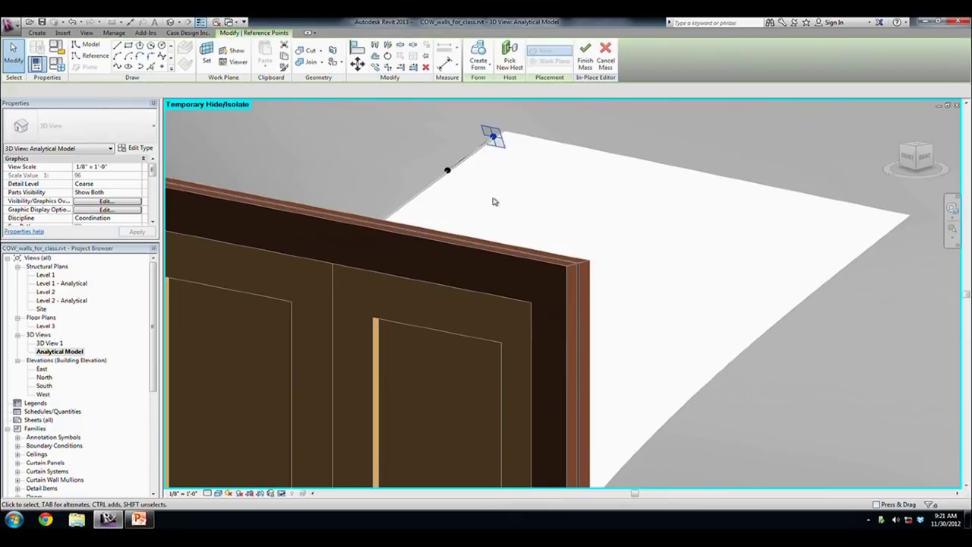
{"action": "left_click", "coordinate": [447, 170]}
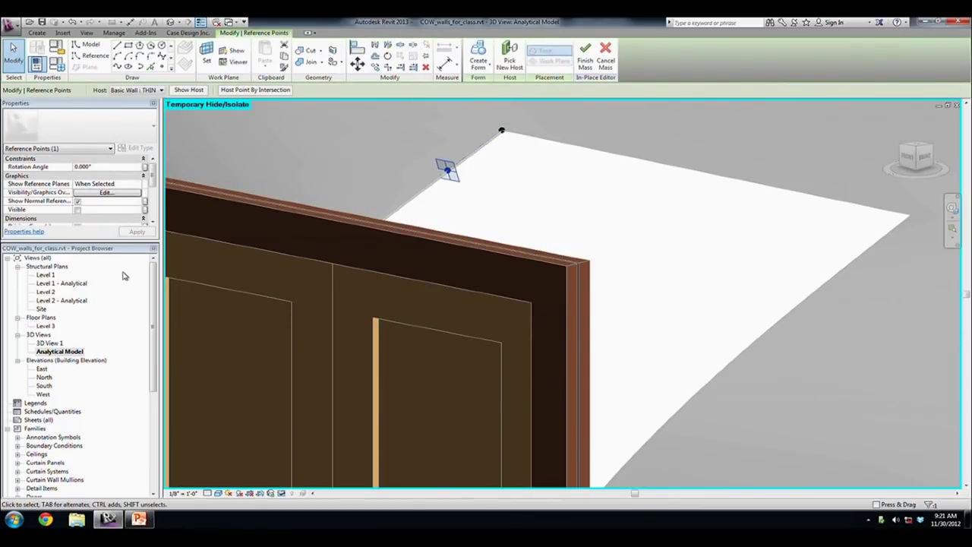
{"action": "key", "text": "Escape"}
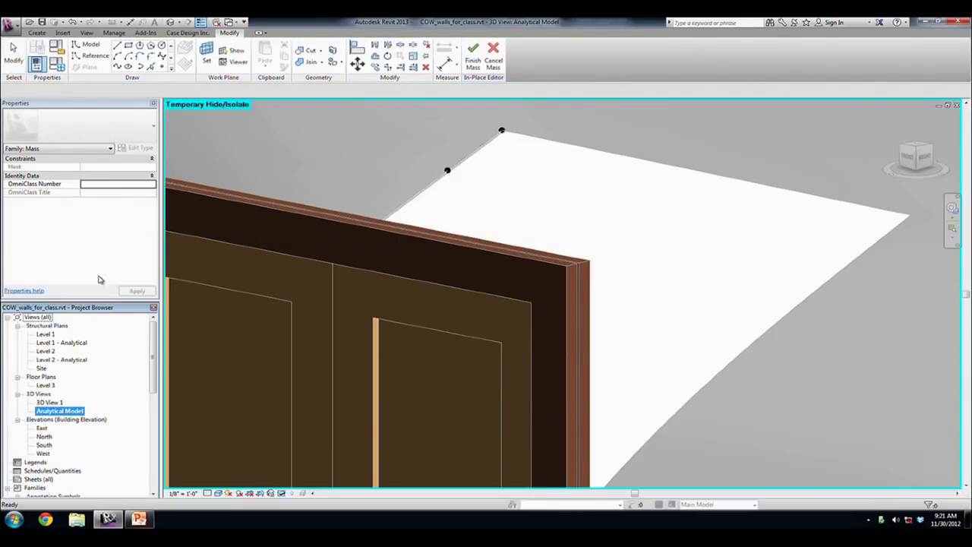
{"action": "left_click", "coordinate": [448, 170]}
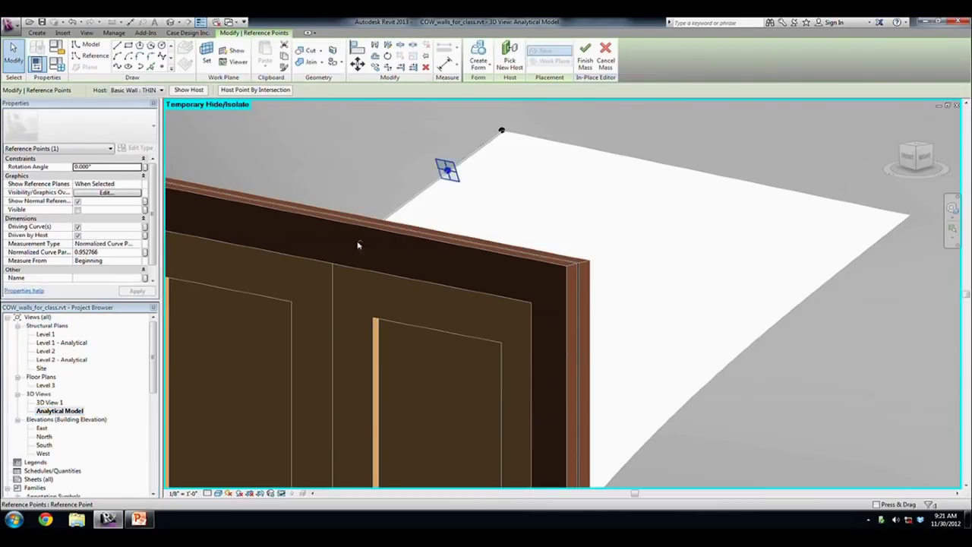
{"action": "double_click", "coordinate": [106, 251]}
{"action": "type", "text": "0"}
{"action": "key", "text": "Return"}
{"action": "key", "text": "Escape"}
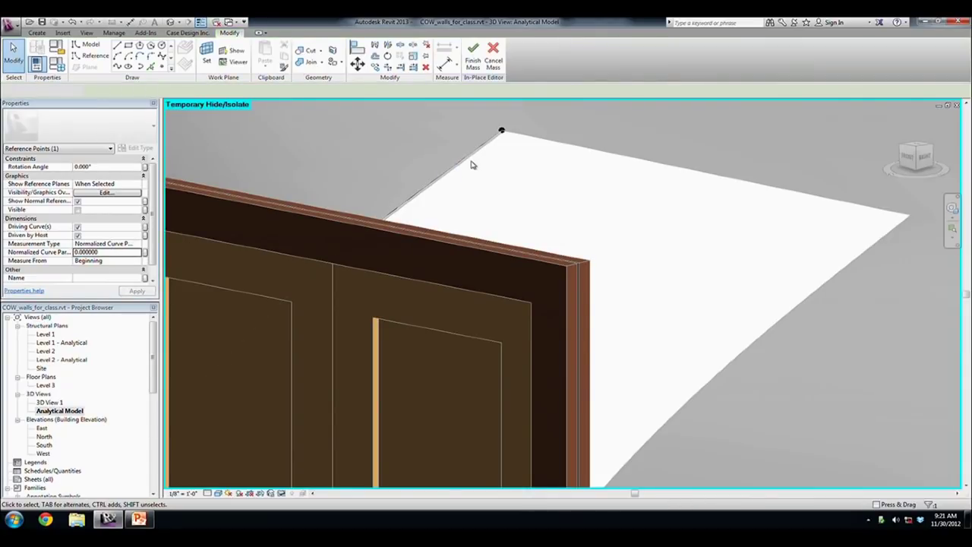
{"action": "left_click", "coordinate": [470, 158]}
{"action": "mouse_move", "coordinate": [478, 221]}
{"action": "middle_mouse_down", "text": "shift"}
{"action": "mouse_move", "coordinate": [495, 299]}
{"action": "mouse_move", "coordinate": [461, 401]}
{"action": "mouse_move", "coordinate": [428, 398]}
{"action": "middle_mouse_up", "text": "shift"}
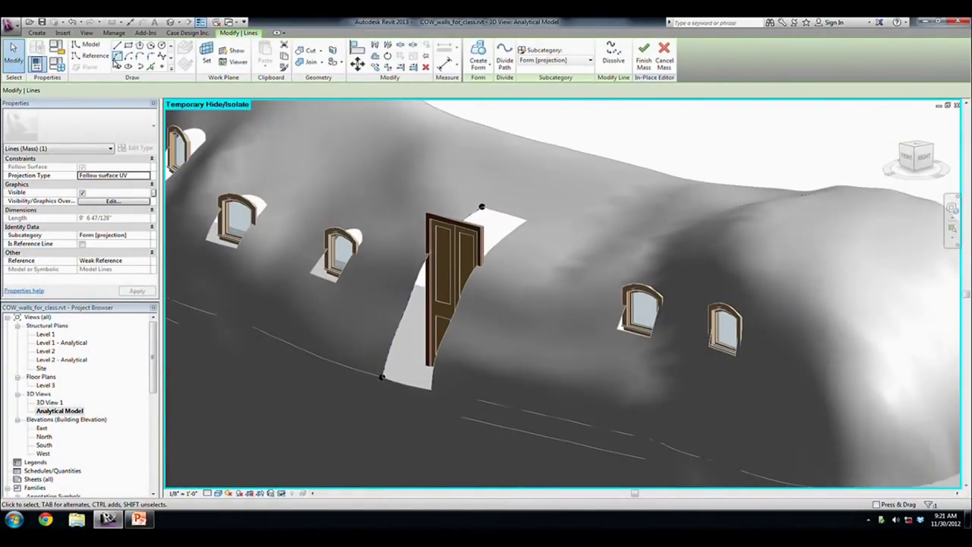
- Draw a model line along the wall edge and snap its start onto the wall corner
{"action": "left_click", "coordinate": [117, 67]}
{"action": "scroll", "coordinate": [508, 210], "scroll_direction": "up", "scroll_amount": 3}
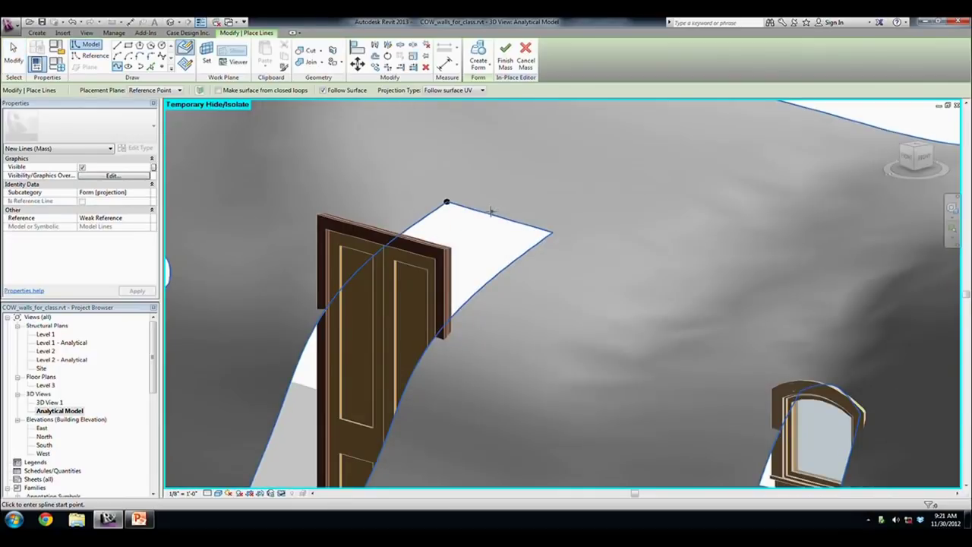
{"action": "scroll", "coordinate": [487, 211], "scroll_direction": "up", "scroll_amount": 3}
{"action": "scroll", "coordinate": [379, 183], "scroll_direction": "up", "scroll_amount": 2}
{"action": "scroll", "coordinate": [317, 180], "scroll_direction": "up", "scroll_amount": 2}
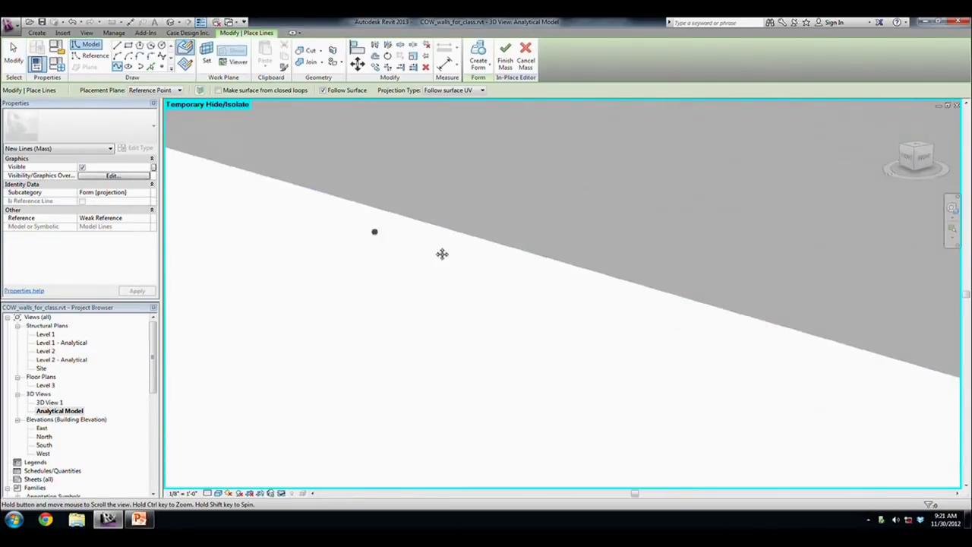
{"action": "scroll", "coordinate": [367, 230], "scroll_direction": "down", "scroll_amount": 2}
{"action": "left_click", "coordinate": [284, 173]}
{"action": "left_click", "coordinate": [344, 191]}
{"action": "key", "text": "Escape"}
{"action": "key", "text": "Escape"}
{"action": "left_click_drag", "start_coordinate": [274, 202], "coordinate": [294, 173]}
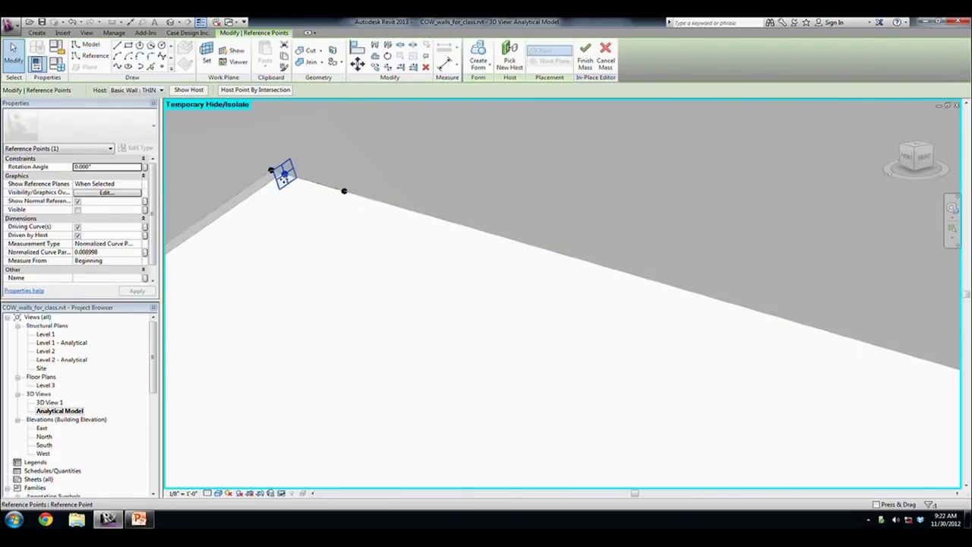
{"action": "left_click_drag", "start_coordinate": [284, 174], "coordinate": [271, 175]}
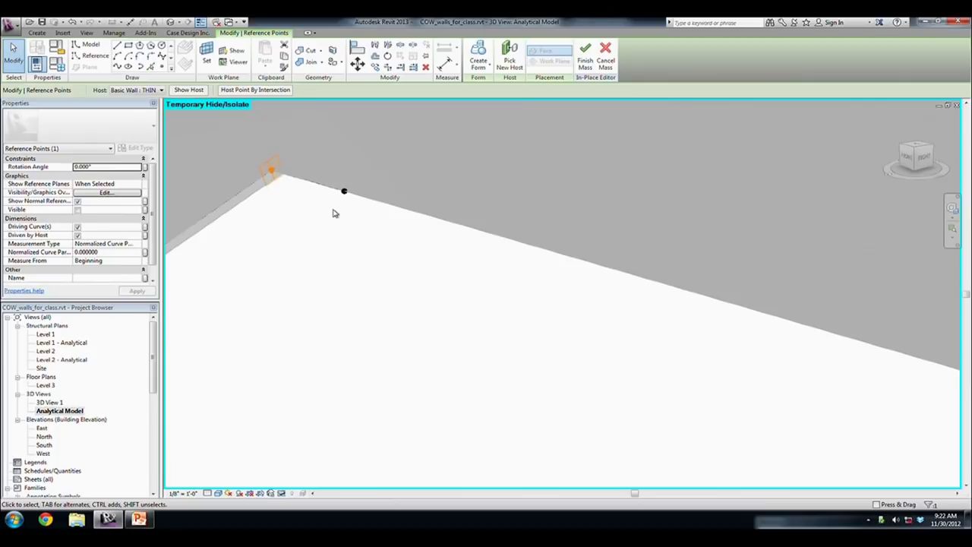
- Set the line's other endpoint to Normalized Curve Parameter 1
{"action": "left_click", "coordinate": [344, 193]}
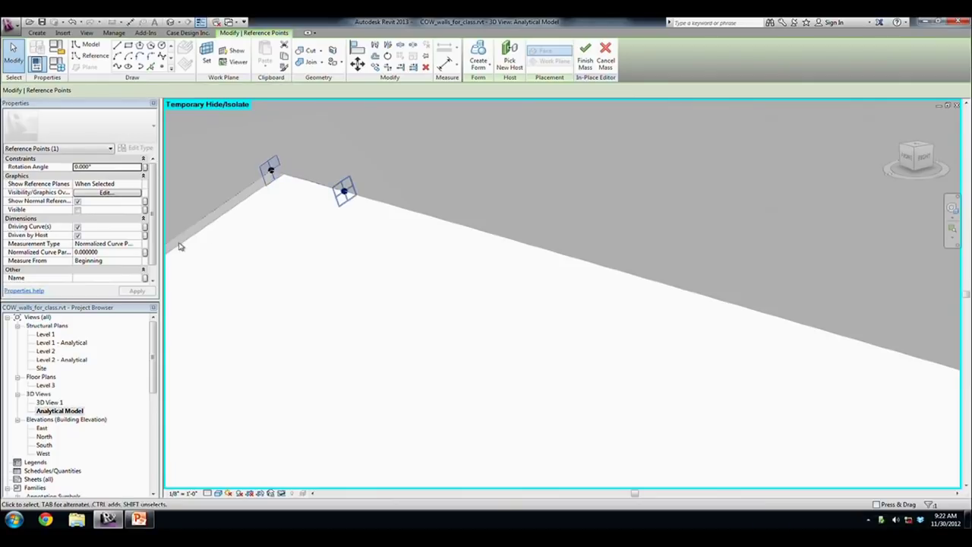
{"action": "left_click", "coordinate": [125, 253]}
{"action": "type", "text": "1"}
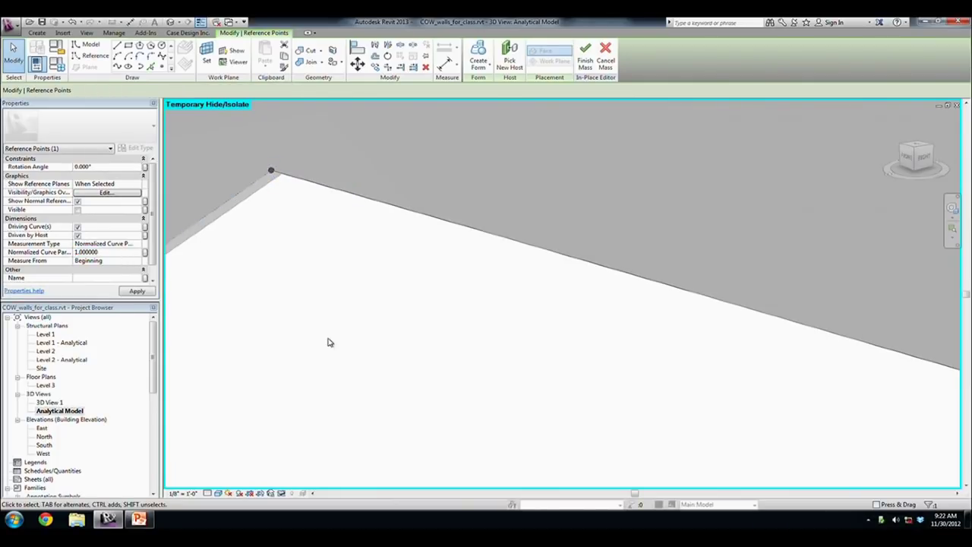
{"action": "key", "text": "Escape"}
{"action": "mouse_move", "coordinate": [347, 336]}
{"action": "middle_mouse_down", "text": "shift"}
{"action": "mouse_move", "coordinate": [412, 384]}
{"action": "mouse_move", "coordinate": [421, 198]}
{"action": "middle_mouse_up", "text": "shift"}
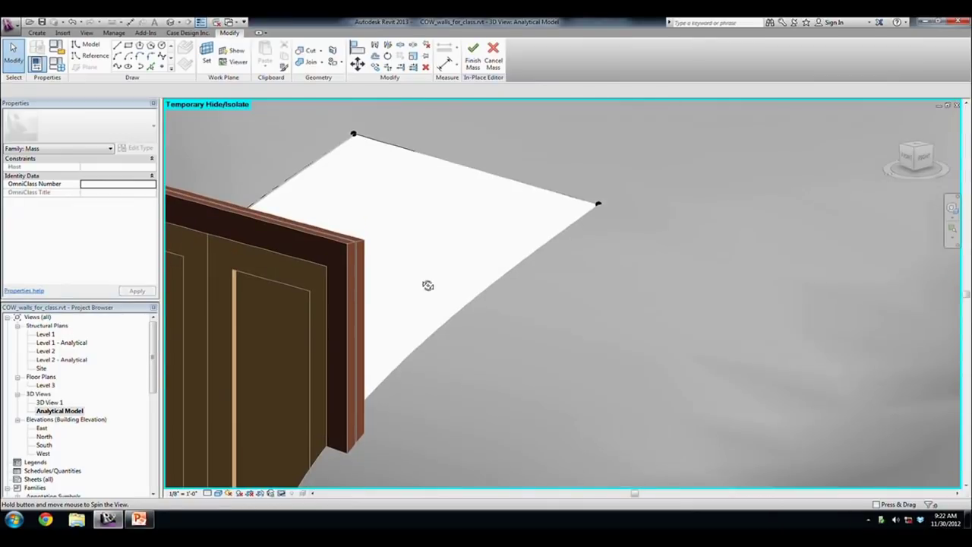
{"action": "scroll", "coordinate": [618, 315], "scroll_direction": "up", "scroll_amount": 3}
{"action": "scroll", "coordinate": [492, 325], "scroll_direction": "down", "scroll_amount": 3}
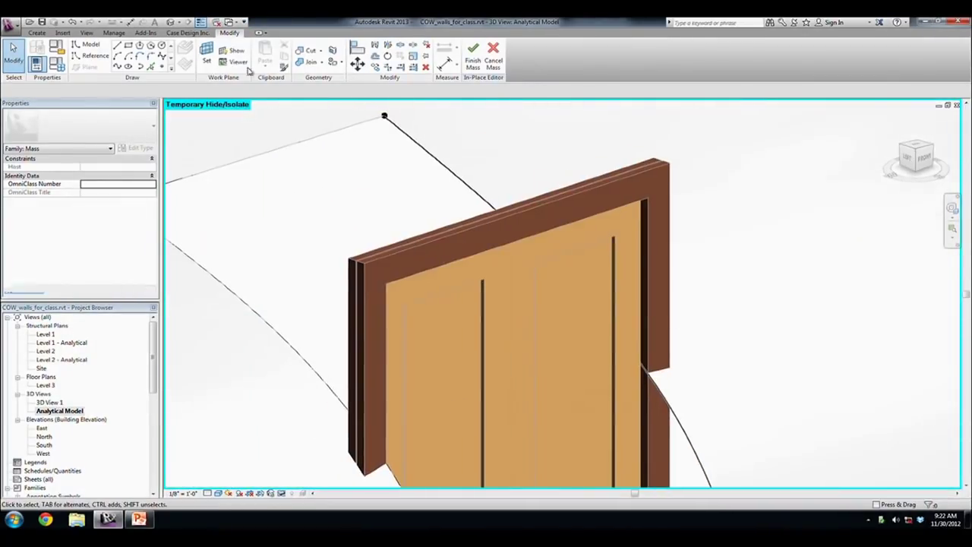
- Draw a spline down the edge beside the door, snapping its top endpoint onto the top vertex
{"action": "left_click", "coordinate": [117, 67]}
{"action": "scroll", "coordinate": [389, 120], "scroll_direction": "up", "scroll_amount": 5}
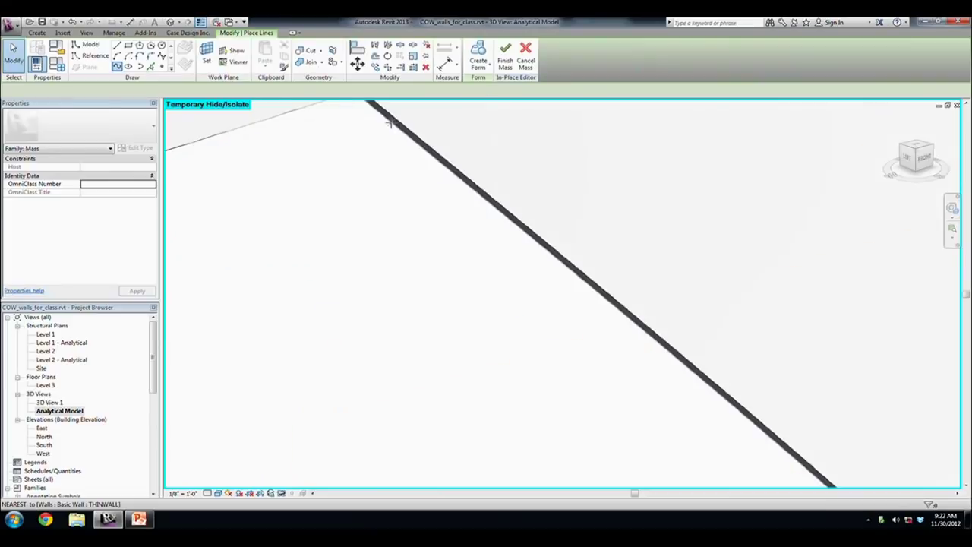
{"action": "scroll", "coordinate": [372, 190], "scroll_direction": "down", "scroll_amount": 2}
{"action": "left_click", "coordinate": [359, 199]}
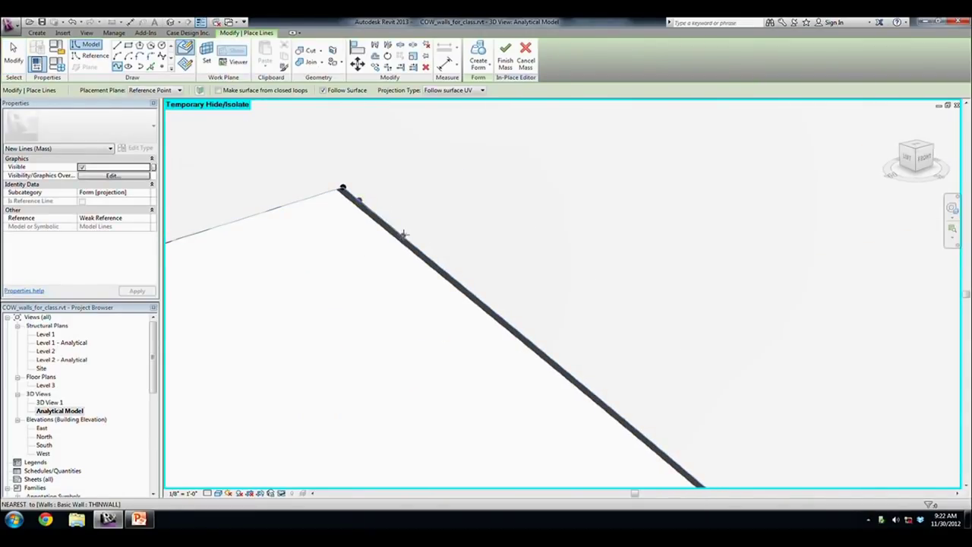
{"action": "left_click", "coordinate": [404, 235]}
{"action": "key", "text": "Escape"}
{"action": "key", "text": "Escape"}
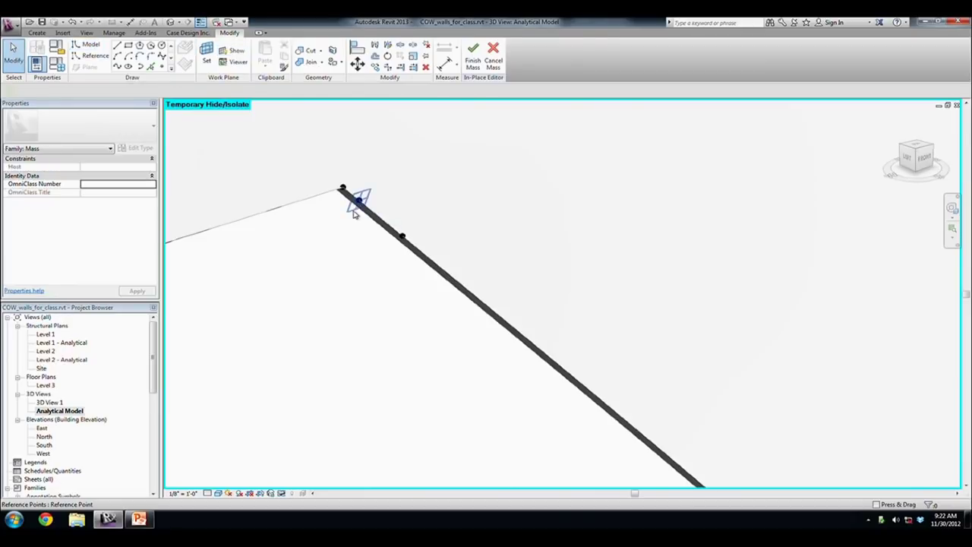
{"action": "left_click", "coordinate": [359, 202]}
{"action": "left_click_drag", "start_coordinate": [356, 202], "coordinate": [322, 179]}
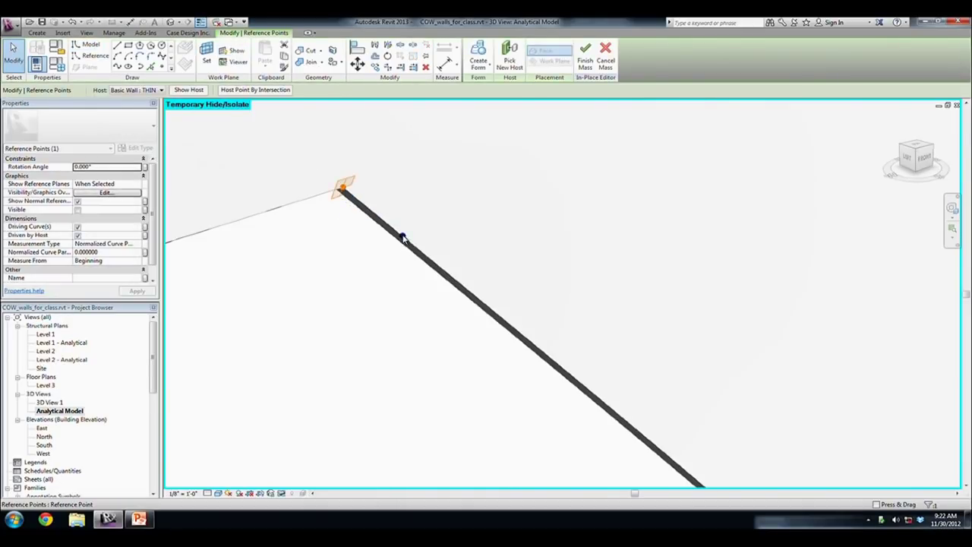
- Set the spline's lower endpoint to Normalized Curve Parameter 1
{"action": "mouse_move", "coordinate": [369, 297]}
{"action": "middle_mouse_down", "text": "shift"}
{"action": "mouse_move", "coordinate": [373, 306]}
{"action": "mouse_move", "coordinate": [324, 174]}
{"action": "middle_mouse_up", "text": "shift"}
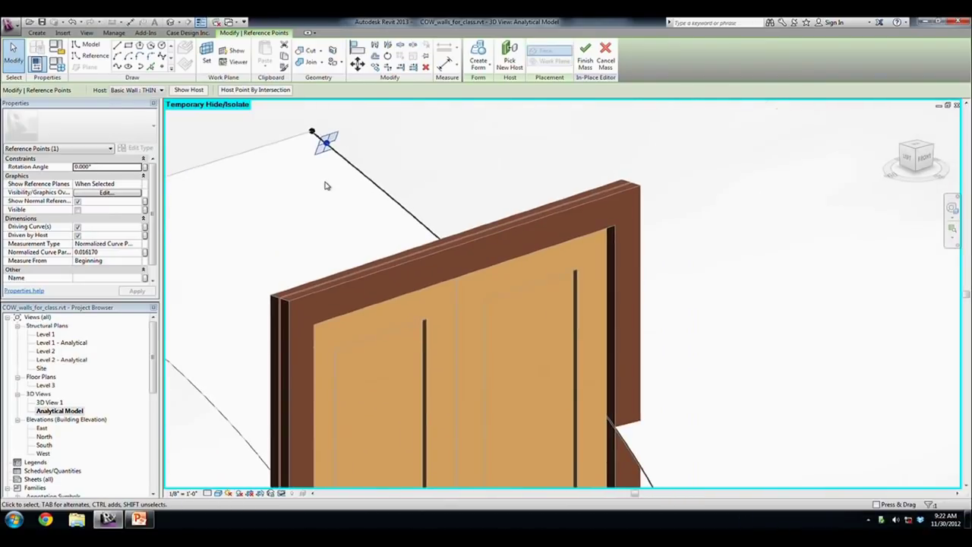
{"action": "scroll", "coordinate": [325, 186], "scroll_direction": "down", "scroll_amount": 3}
{"action": "left_click_drag", "start_coordinate": [321, 160], "coordinate": [500, 422]}
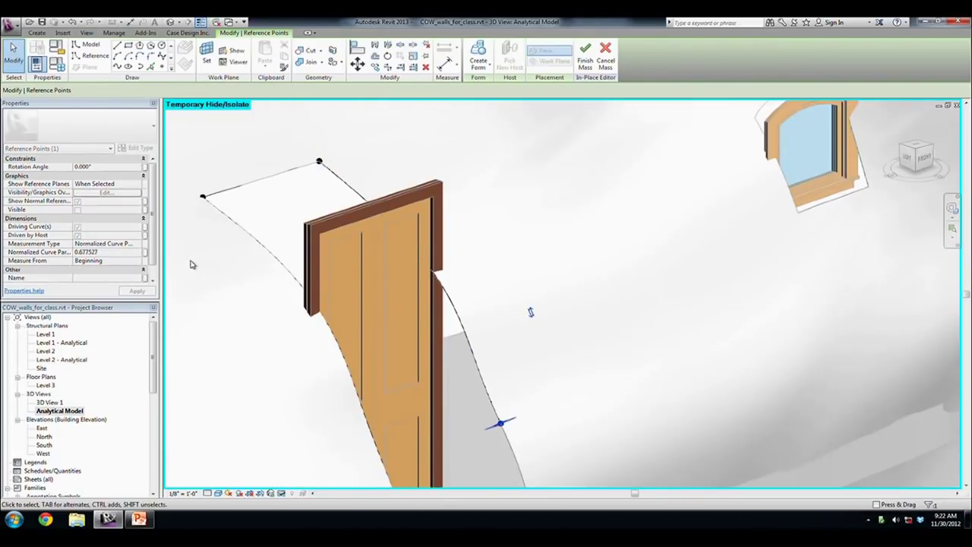
{"action": "left_click", "coordinate": [127, 252]}
{"action": "type", "text": "1"}
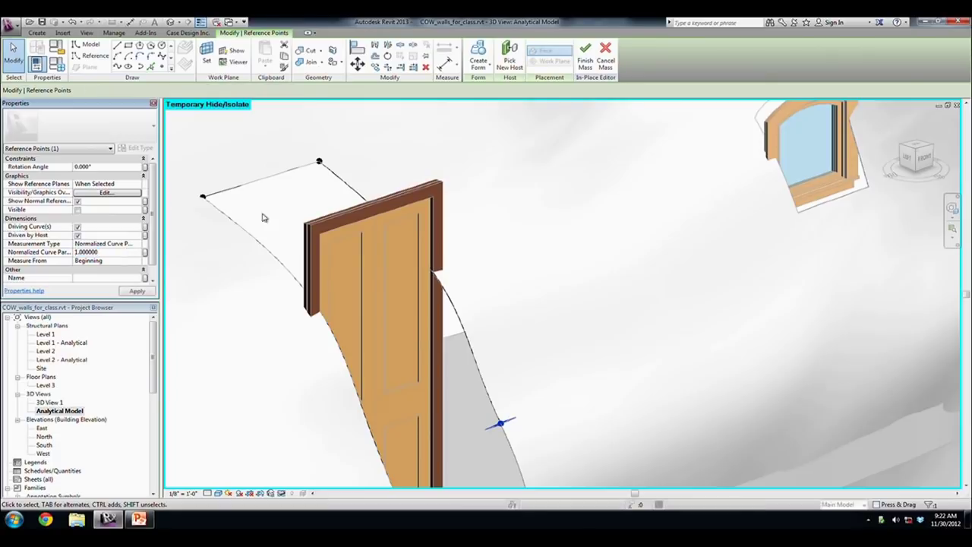
{"action": "key", "text": "Escape"}
{"action": "middle_click_drag", "start_coordinate": [338, 263], "coordinate": [297, 177]}
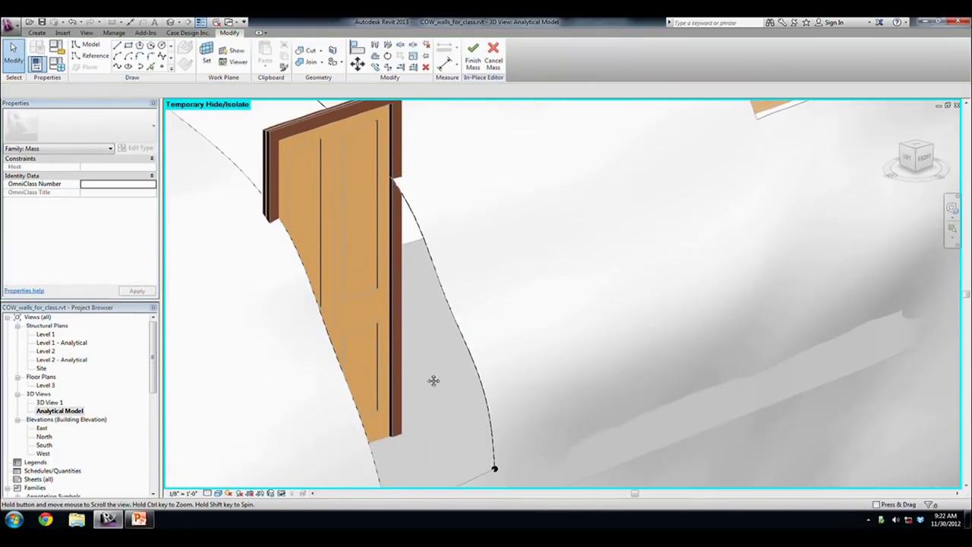
{"action": "middle_click_drag", "start_coordinate": [433, 407], "coordinate": [353, 264], "text": "shift"}
- Draw a bottom spline and set its end point's curve parameter to 0, accepting the identical-points warning
{"action": "left_click", "coordinate": [118, 66]}
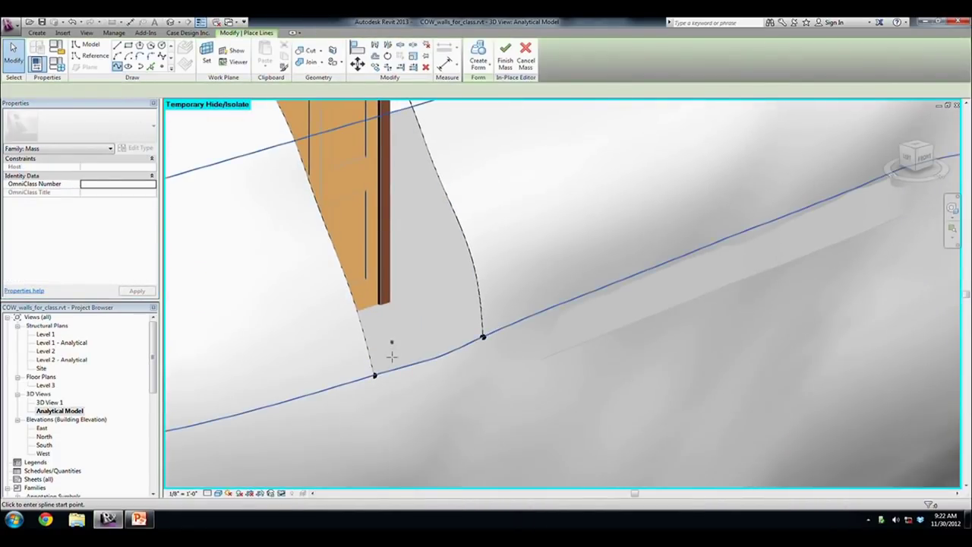
{"action": "scroll", "coordinate": [384, 366], "scroll_direction": "up", "scroll_amount": 3}
{"action": "scroll", "coordinate": [371, 376], "scroll_direction": "up", "scroll_amount": 3}
{"action": "scroll", "coordinate": [357, 383], "scroll_direction": "up", "scroll_amount": 2}
{"action": "scroll", "coordinate": [343, 399], "scroll_direction": "up", "scroll_amount": 1}
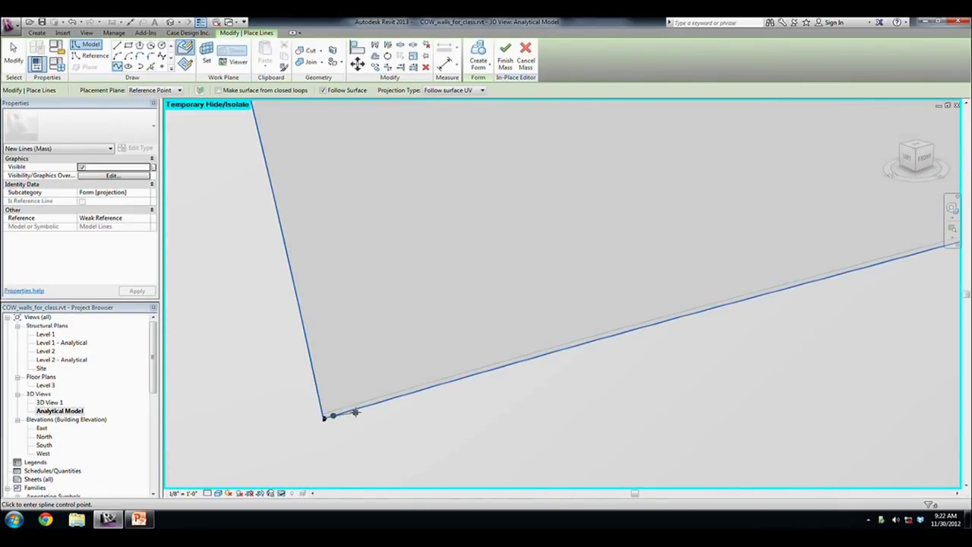
{"action": "key", "text": "Escape"}
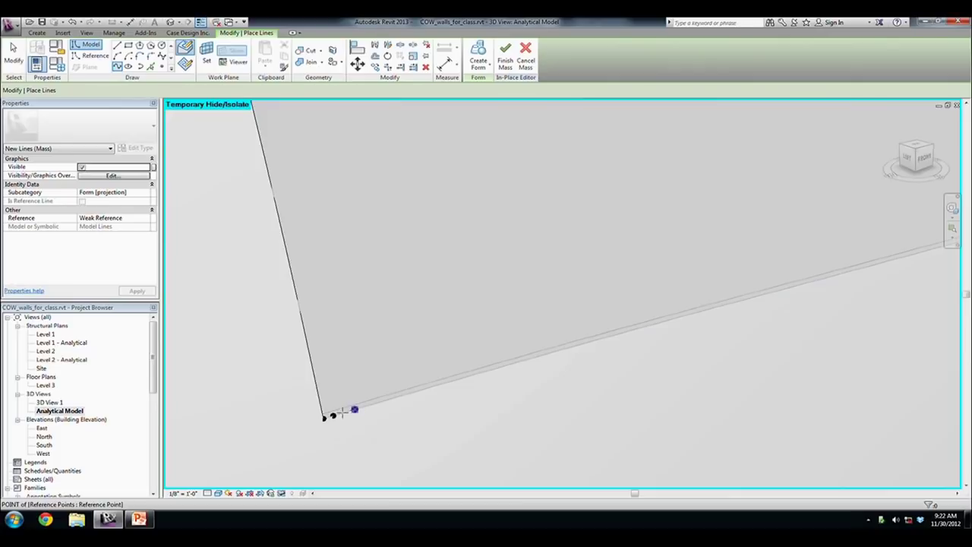
{"action": "left_click", "coordinate": [336, 417]}
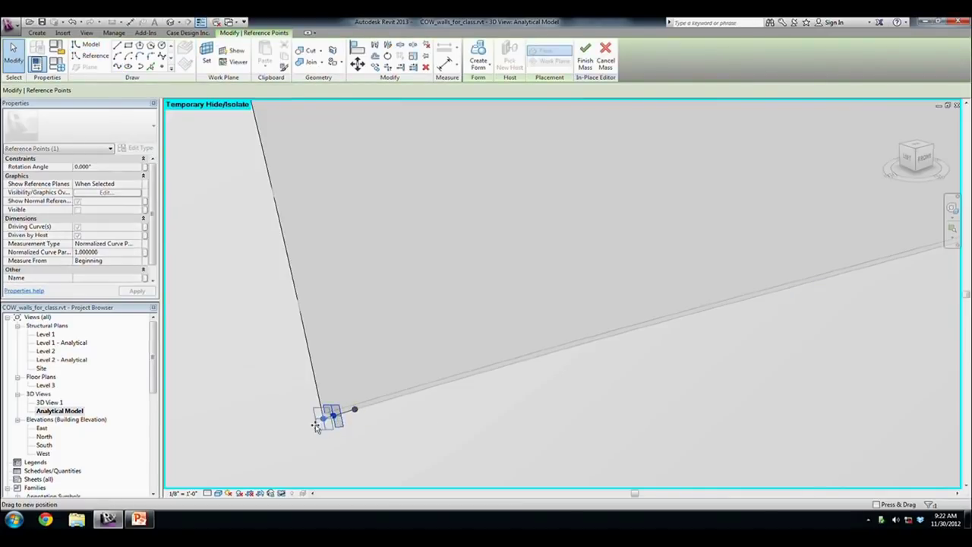
{"action": "left_click_drag", "start_coordinate": [355, 413], "coordinate": [355, 410]}
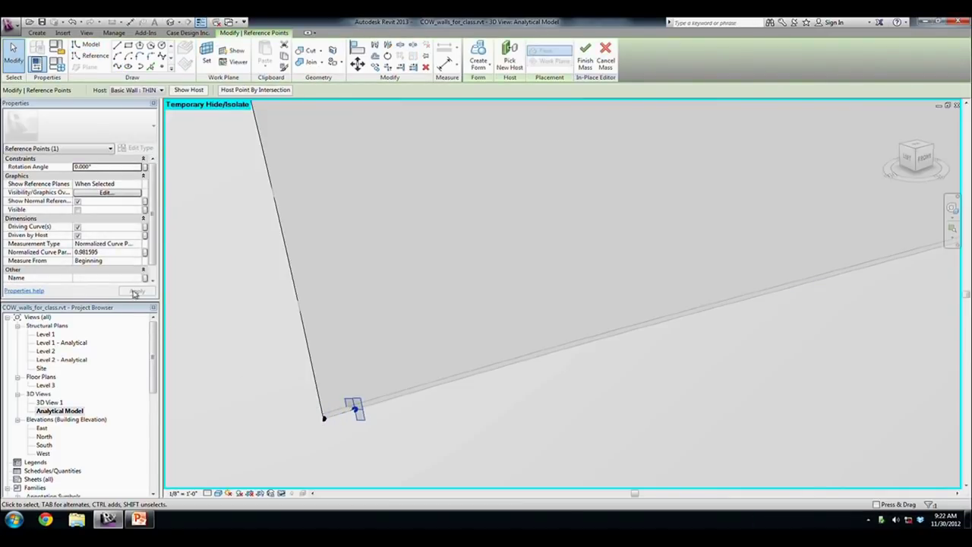
{"action": "left_click", "coordinate": [120, 254]}
{"action": "type", "text": "0"}
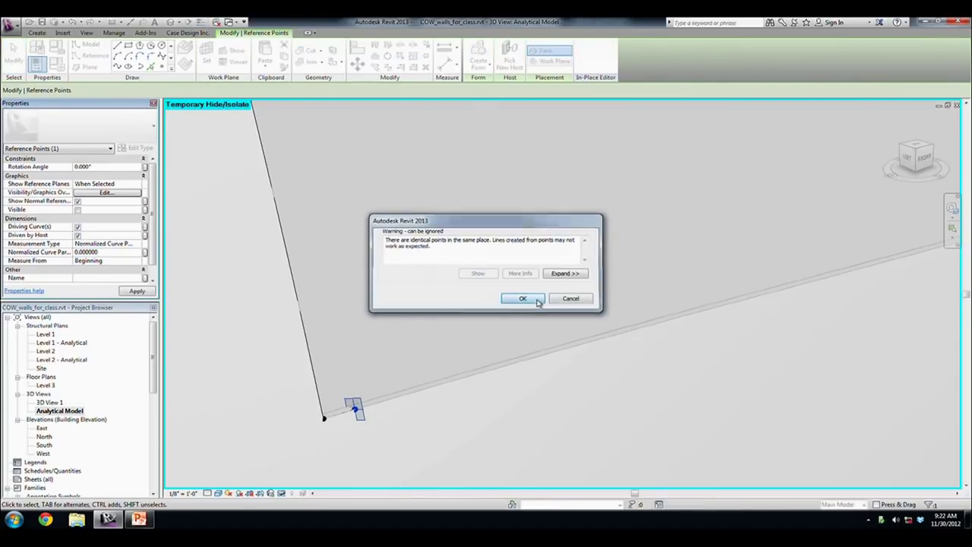
{"action": "left_click", "coordinate": [530, 299]}
- Window-select all curves and points of the four-sided door outline
{"action": "middle_click_drag", "start_coordinate": [539, 303], "coordinate": [659, 339], "text": "shift"}
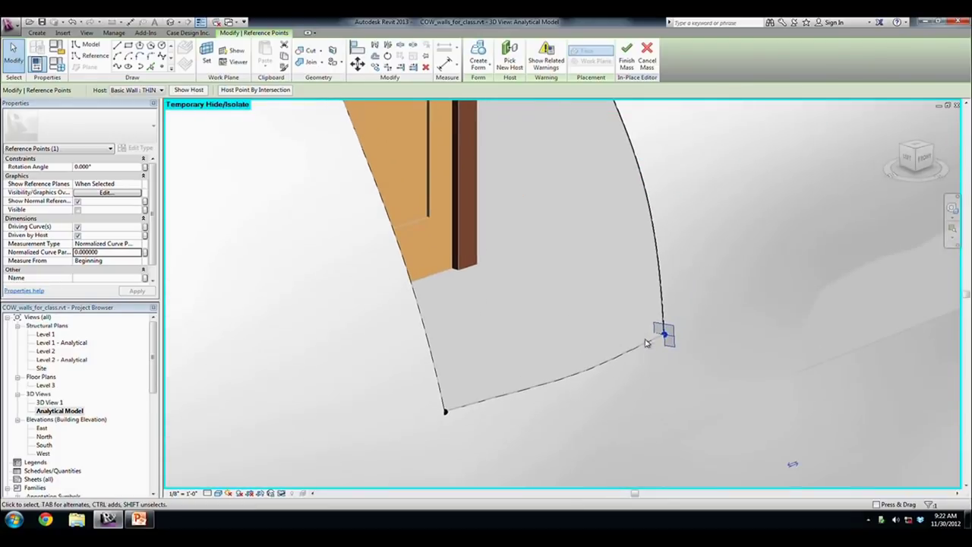
{"action": "key", "text": "Escape"}
{"action": "mouse_move", "coordinate": [585, 287]}
{"action": "middle_mouse_down", "text": "shift"}
{"action": "mouse_move", "coordinate": [655, 282]}
{"action": "mouse_move", "coordinate": [544, 284]}
{"action": "middle_mouse_up", "text": "shift"}
{"action": "scroll", "coordinate": [544, 284], "scroll_direction": "down", "scroll_amount": 5}
{"action": "left_click_drag", "start_coordinate": [494, 144], "coordinate": [629, 362]}
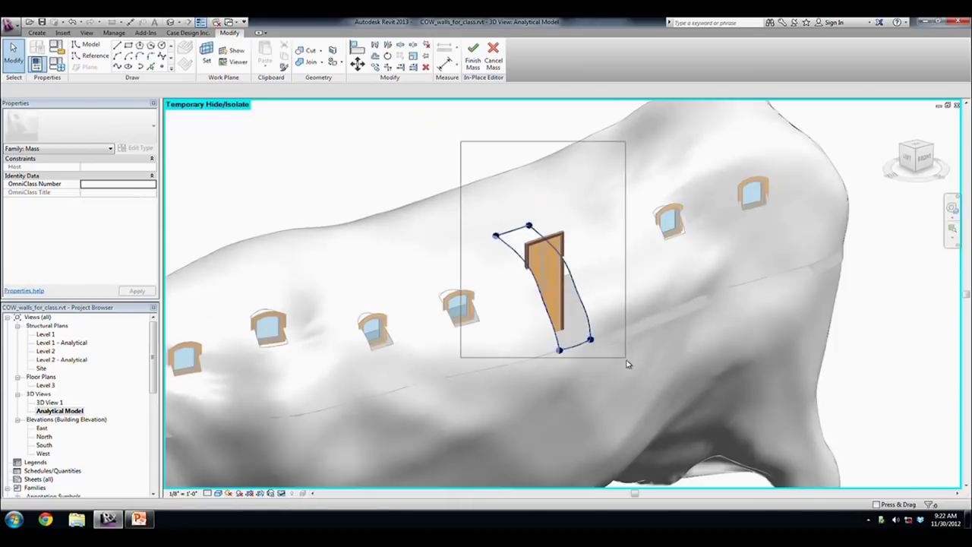
{"action": "left_click", "coordinate": [937, 509]}
{"action": "left_click", "coordinate": [205, 114]}
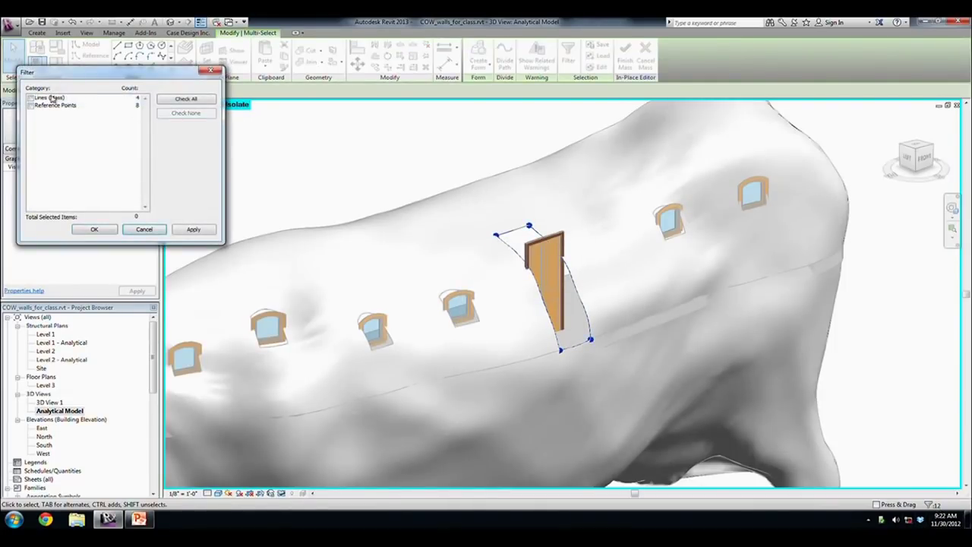
{"action": "left_click", "coordinate": [31, 98]}
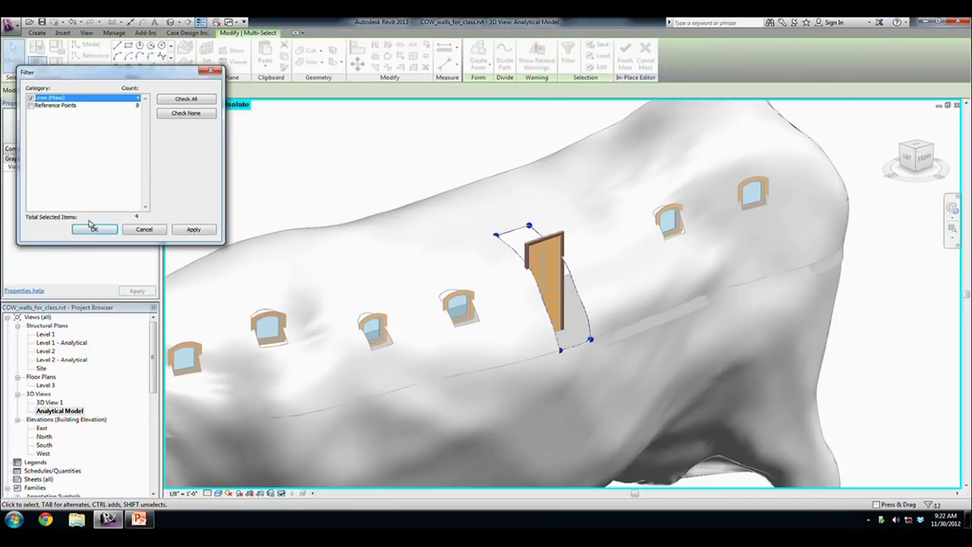
{"action": "left_click", "coordinate": [31, 107]}
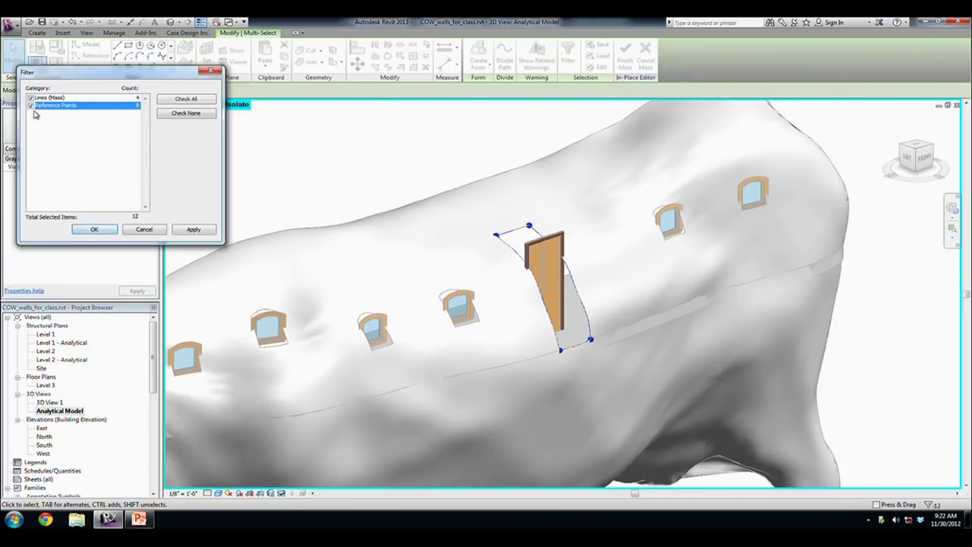
{"action": "left_click", "coordinate": [93, 230]}
{"action": "left_click", "coordinate": [285, 498]}
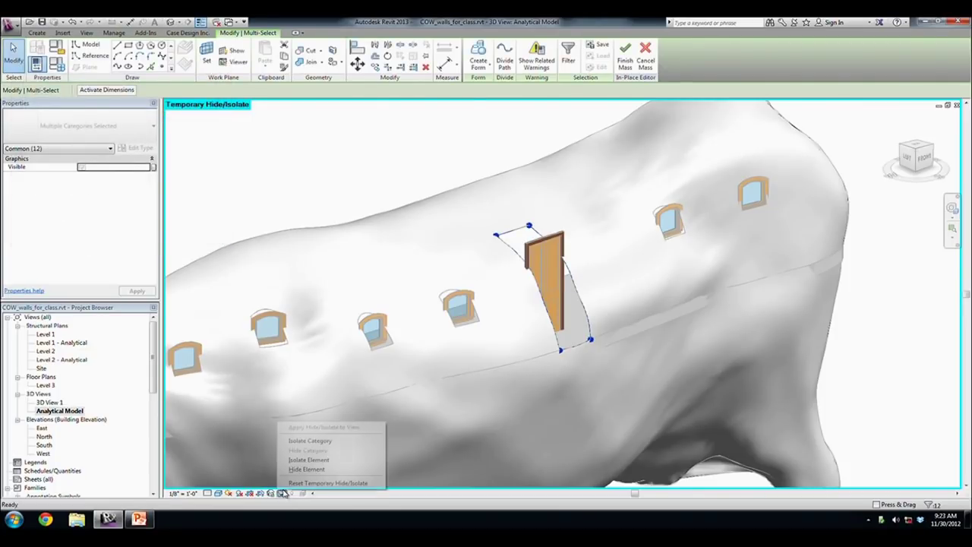
{"action": "left_click", "coordinate": [335, 458]}
{"action": "middle_click_drag", "start_coordinate": [364, 378], "coordinate": [532, 369], "text": "shift"}
{"action": "scroll", "coordinate": [524, 224], "scroll_direction": "up", "scroll_amount": 2}
{"action": "scroll", "coordinate": [540, 245], "scroll_direction": "up", "scroll_amount": 3}
{"action": "scroll", "coordinate": [559, 261], "scroll_direction": "down", "scroll_amount": 2}
{"action": "scroll", "coordinate": [559, 261], "scroll_direction": "down", "scroll_amount": 3}
{"action": "left_click", "coordinate": [477, 59]}
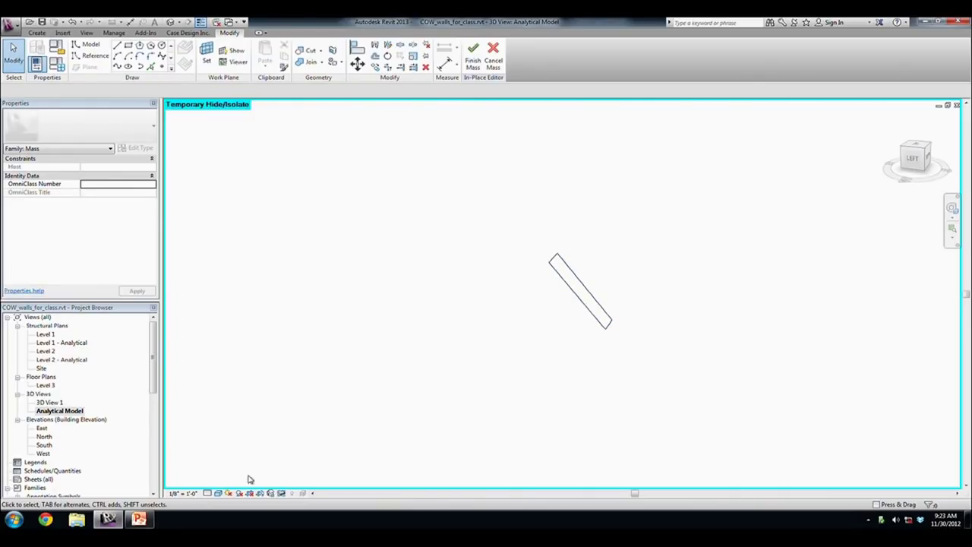
{"action": "left_click", "coordinate": [282, 493]}
{"action": "left_click", "coordinate": [328, 483]}
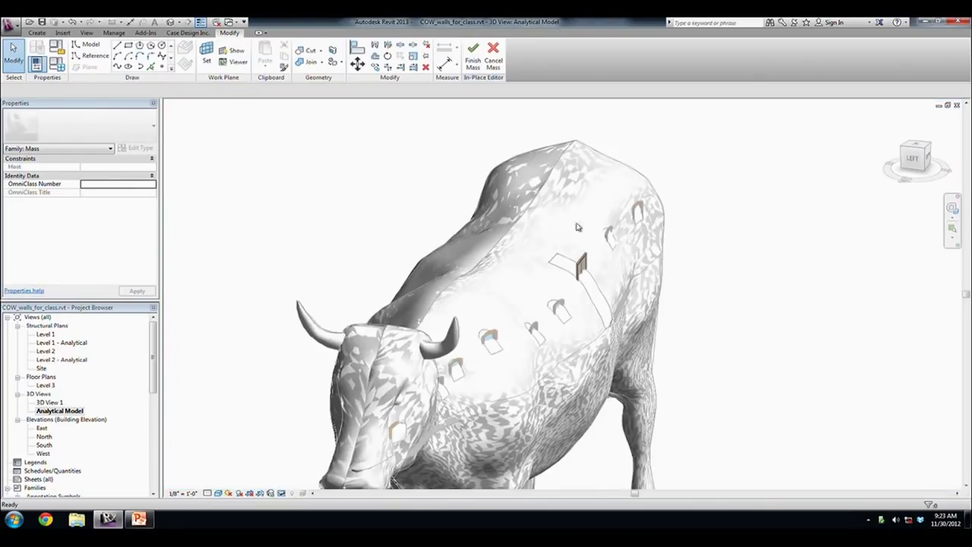
{"action": "middle_click_drag", "start_coordinate": [624, 311], "coordinate": [557, 306], "text": "shift"}
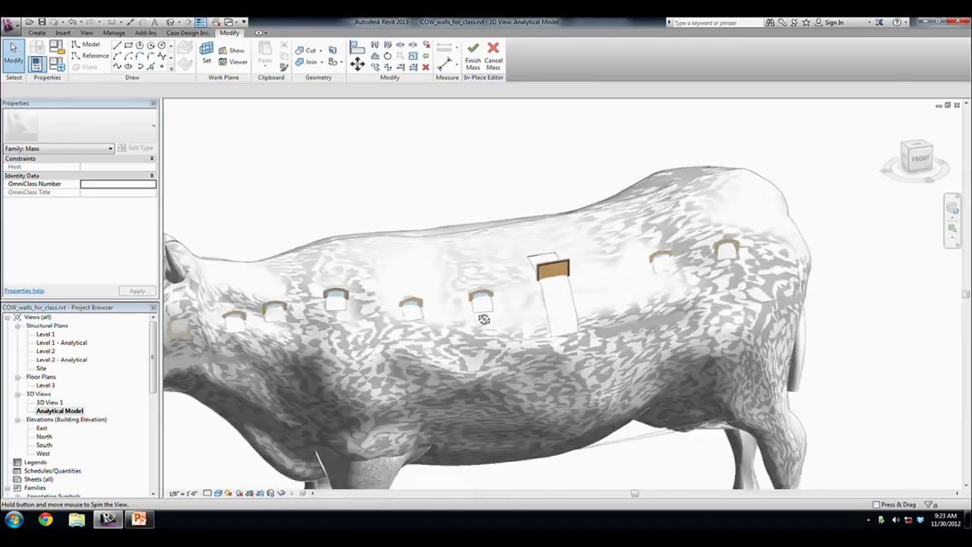
{"action": "scroll", "coordinate": [545, 258], "scroll_direction": "up", "scroll_amount": 5}
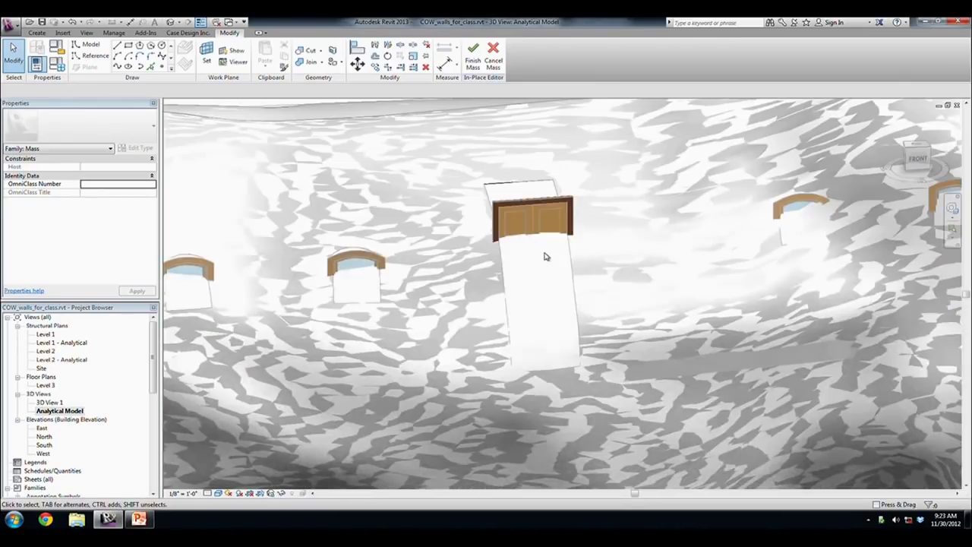
{"action": "scroll", "coordinate": [542, 255], "scroll_direction": "down", "scroll_amount": 5}
{"action": "left_click_drag", "start_coordinate": [491, 164], "coordinate": [588, 330]}
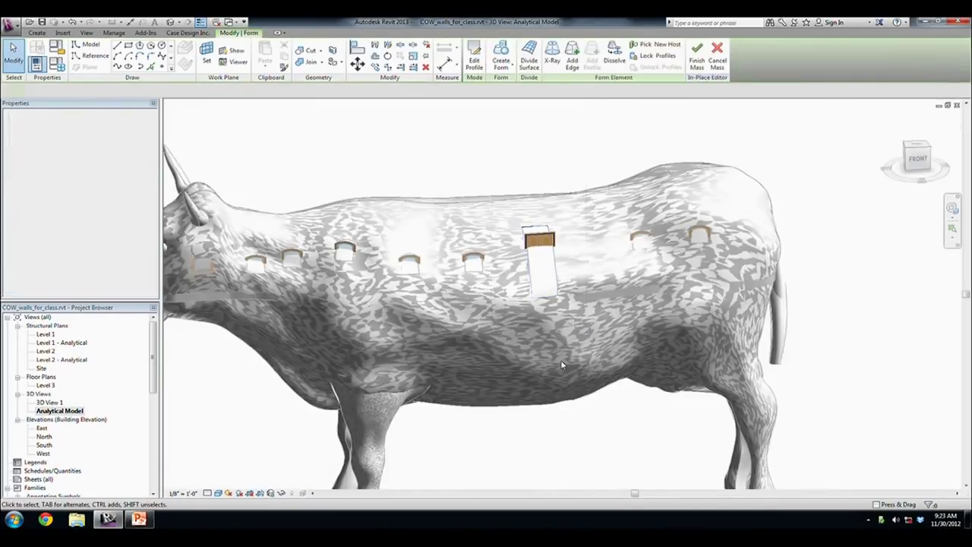
{"action": "middle_click_drag", "start_coordinate": [563, 368], "coordinate": [300, 444], "text": "shift"}
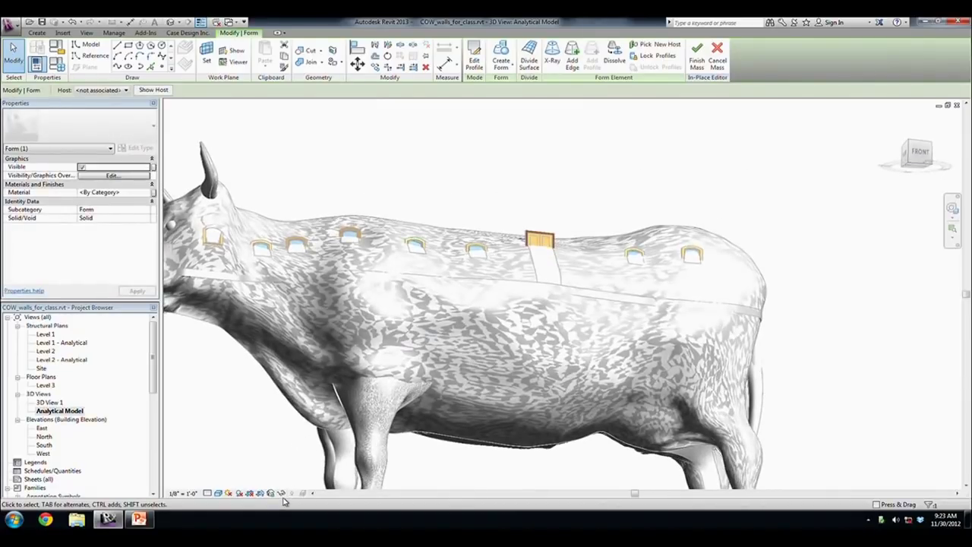
{"action": "left_click", "coordinate": [282, 494]}
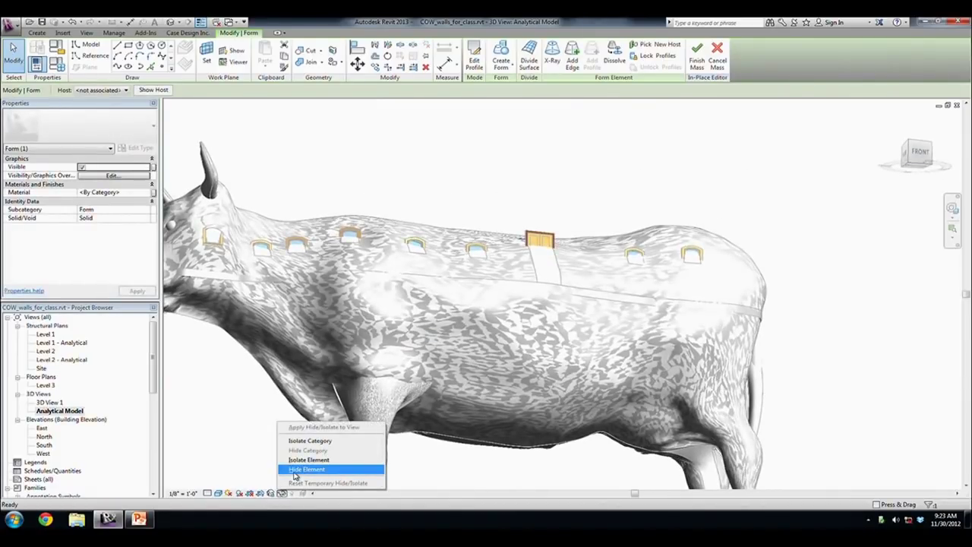
{"action": "left_click", "coordinate": [304, 470]}
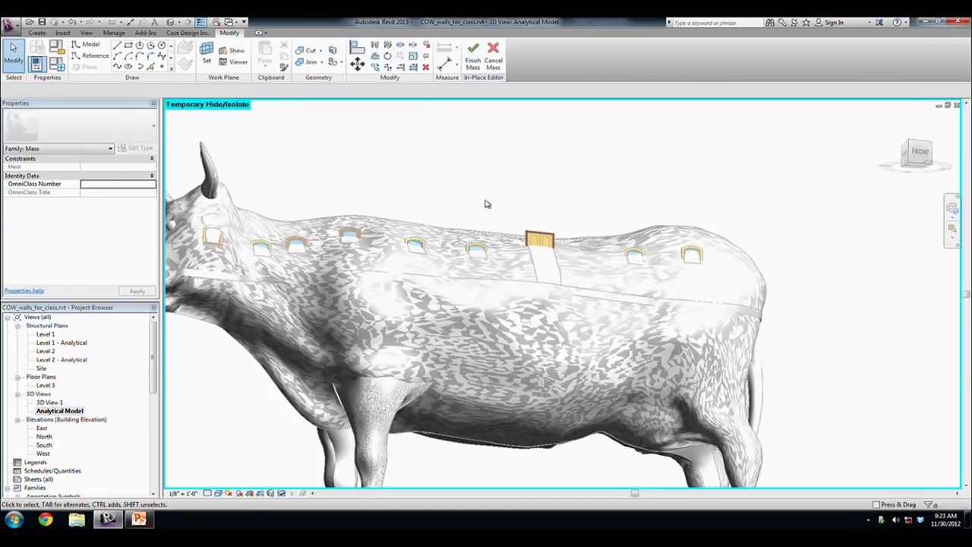
{"action": "left_click", "coordinate": [283, 494]}
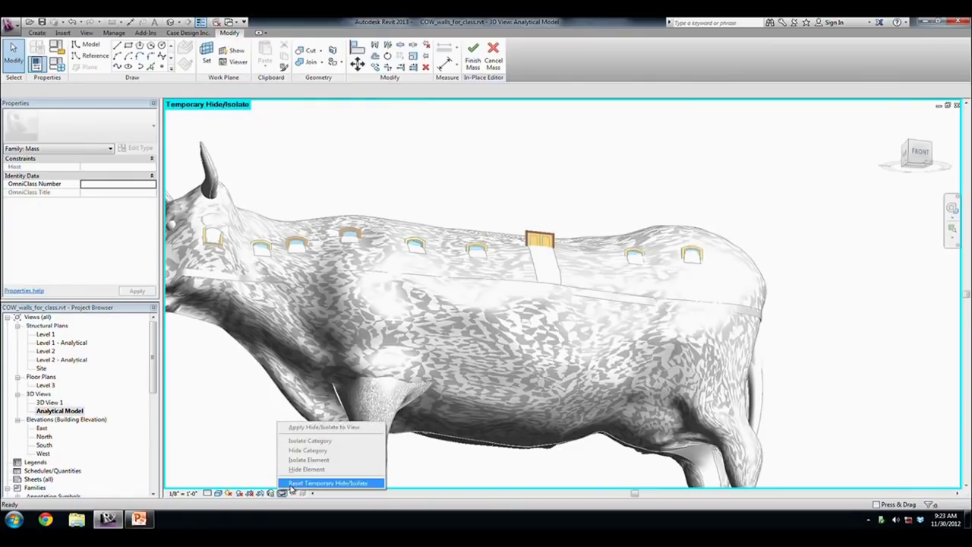
{"action": "left_click", "coordinate": [335, 481]}
{"action": "middle_click_drag", "start_coordinate": [543, 283], "coordinate": [524, 196], "text": "shift"}
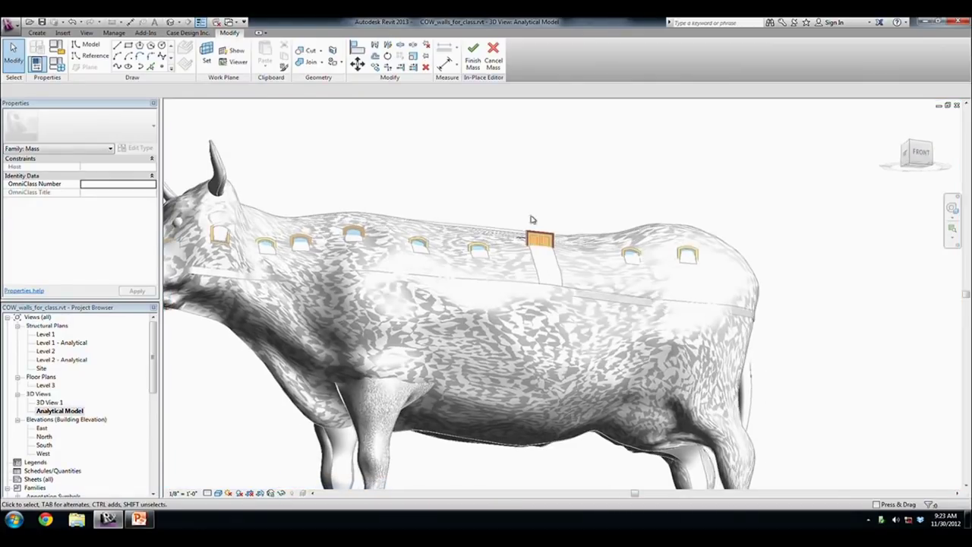
{"action": "left_click", "coordinate": [524, 196]}
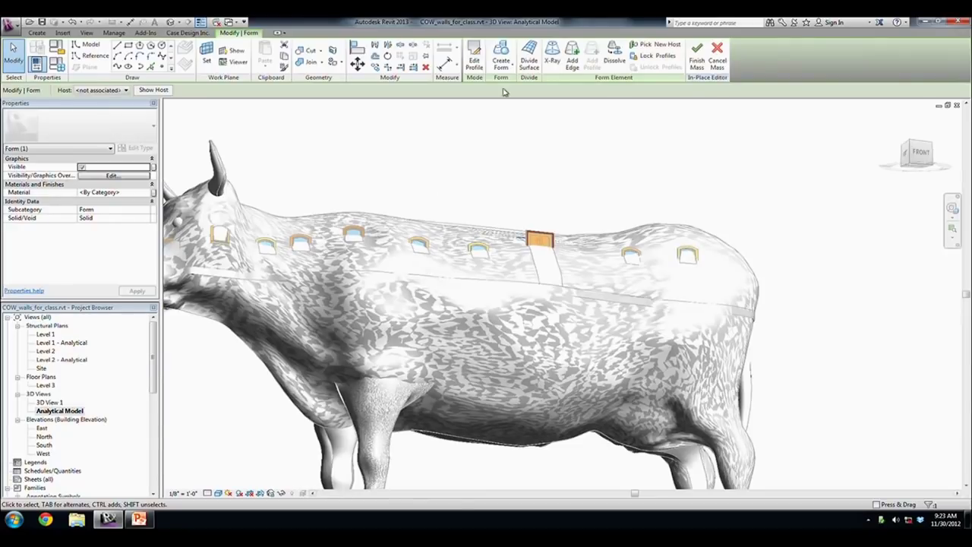
- Undo back to the profile curves and delete the short line joining the curve tops
{"action": "left_click", "coordinate": [74, 23]}
{"action": "left_click", "coordinate": [74, 22]}
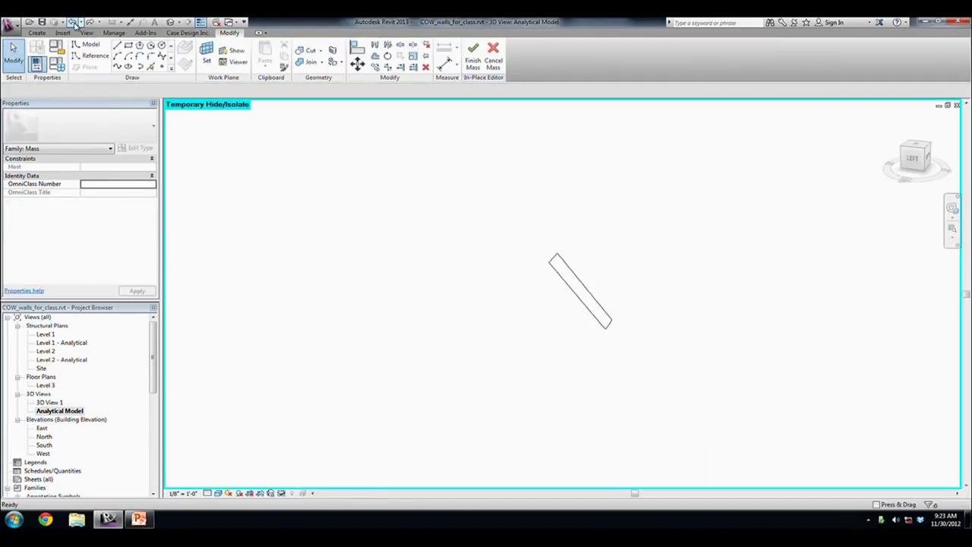
{"action": "left_click", "coordinate": [74, 23]}
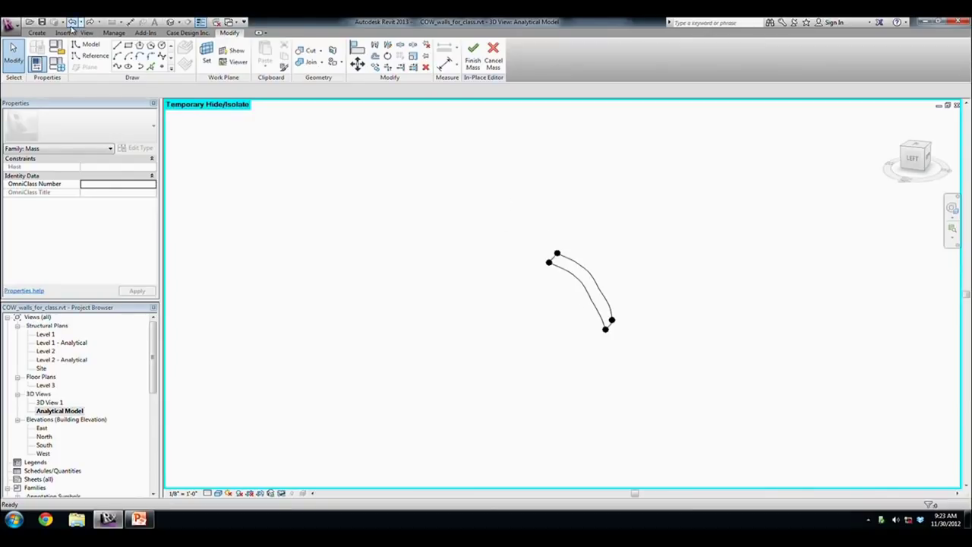
{"action": "scroll", "coordinate": [571, 222], "scroll_direction": "up", "scroll_amount": 4}
{"action": "left_click", "coordinate": [539, 304]}
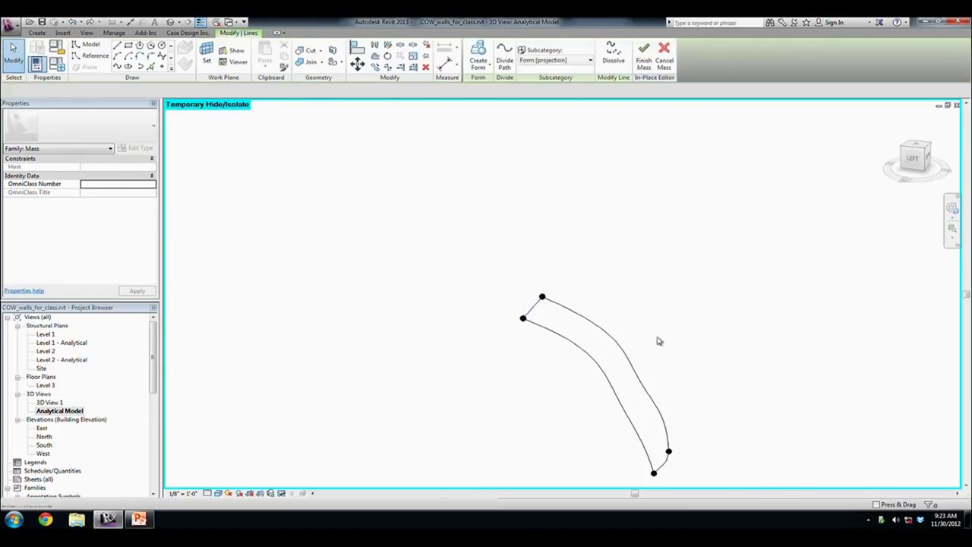
{"action": "key", "text": "Delete"}
- Create a solid form from only the two long curved lines
{"action": "left_click_drag", "start_coordinate": [695, 384], "coordinate": [573, 419]}
{"action": "left_click", "coordinate": [486, 62]}
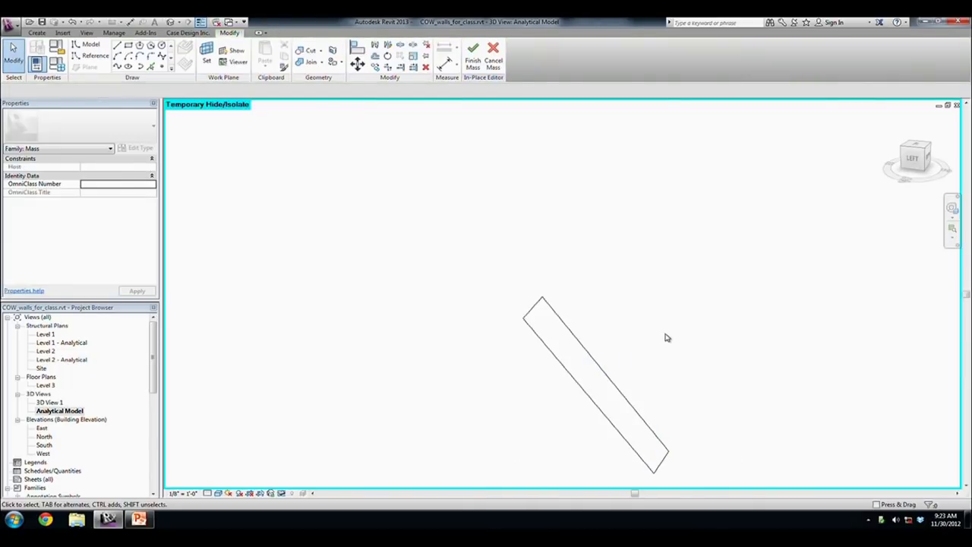
{"action": "middle_click_drag", "start_coordinate": [693, 283], "coordinate": [529, 297]}
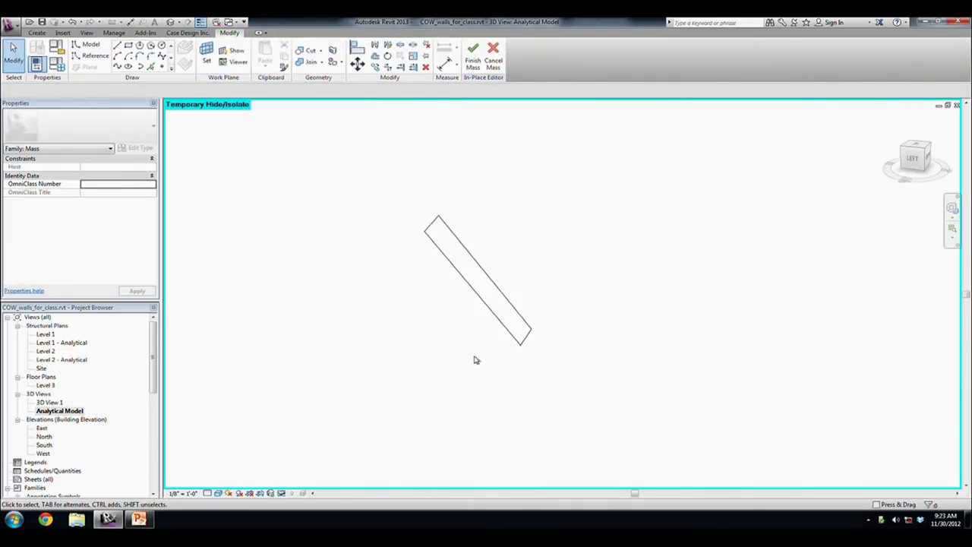
{"action": "scroll", "coordinate": [436, 255], "scroll_direction": "up", "scroll_amount": 3}
- Reset Temporary Hide/Isolate to show the whole cow, and orbit toward the door
{"action": "left_click", "coordinate": [275, 492]}
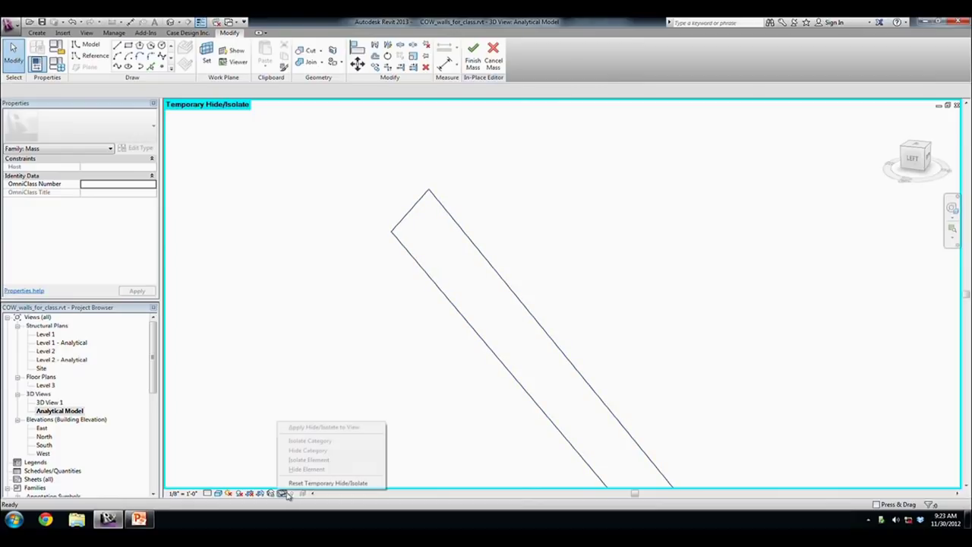
{"action": "left_click", "coordinate": [303, 479]}
{"action": "scroll", "coordinate": [468, 239], "scroll_direction": "down", "scroll_amount": 5}
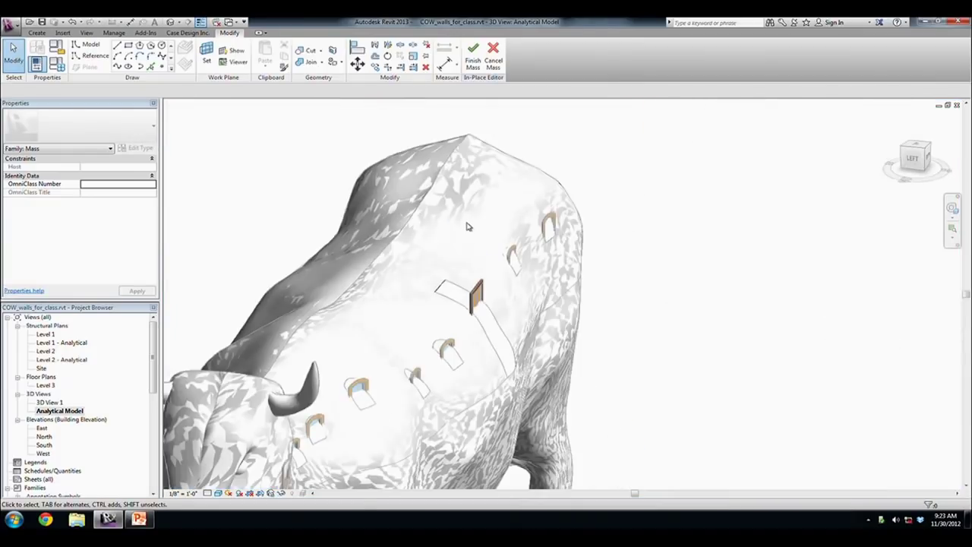
{"action": "middle_click_drag", "start_coordinate": [436, 346], "coordinate": [465, 296], "text": "shift"}
{"action": "scroll", "coordinate": [464, 296], "scroll_direction": "up", "scroll_amount": 5}
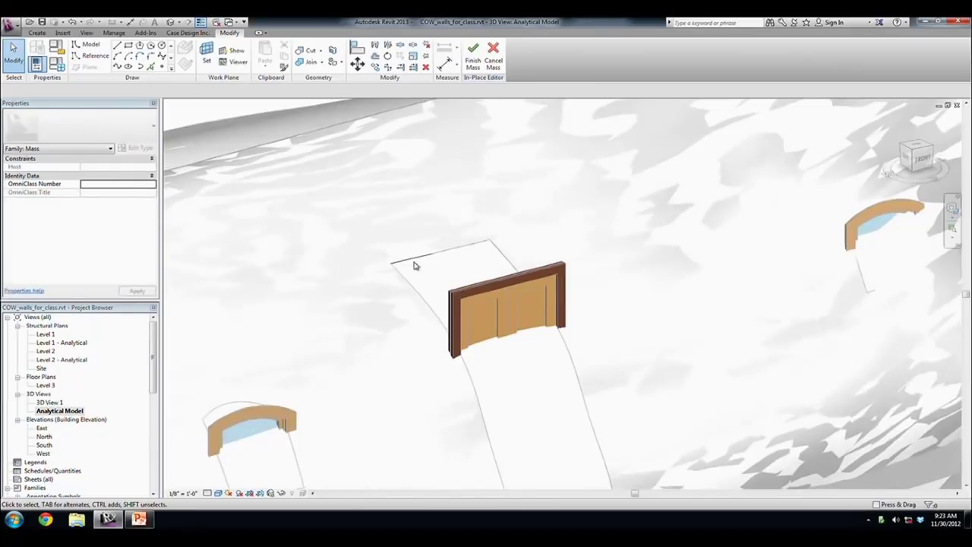
{"action": "scroll", "coordinate": [479, 331], "scroll_direction": "down", "scroll_amount": 2}
{"action": "middle_click_drag", "start_coordinate": [479, 331], "coordinate": [531, 311], "text": "shift"}
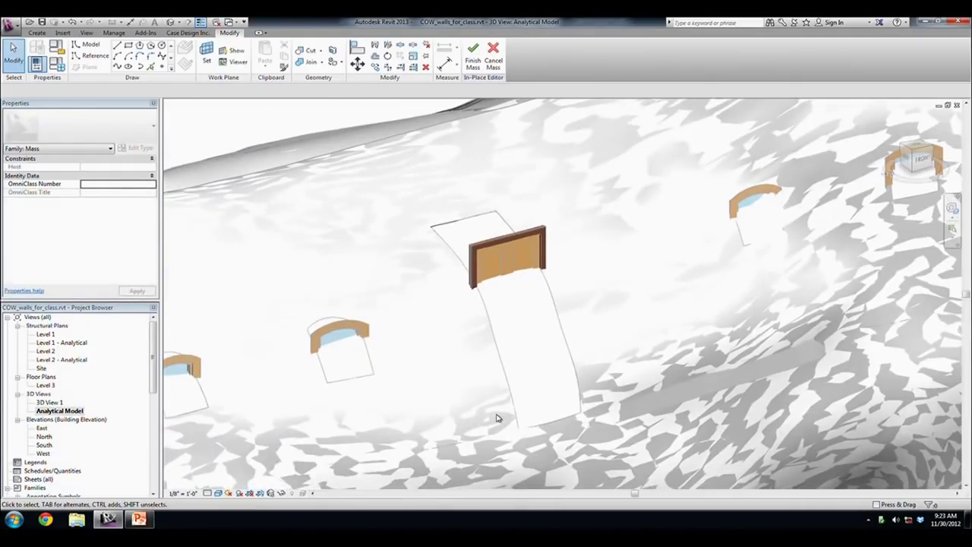
{"action": "scroll", "coordinate": [499, 417], "scroll_direction": "down", "scroll_amount": 5}
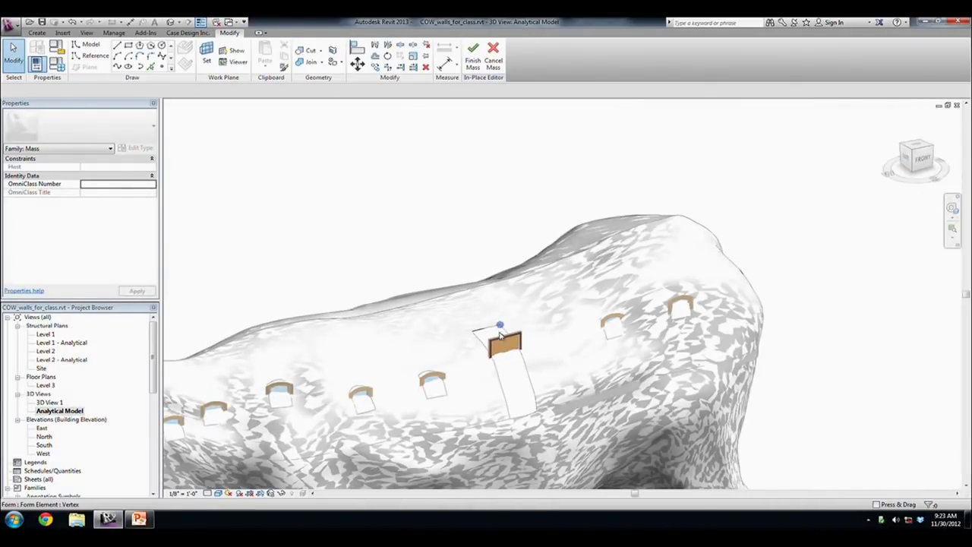
- Undo one step, finish the in-place mass, and inspect the door opening through the curved wall
{"action": "left_click", "coordinate": [71, 23]}
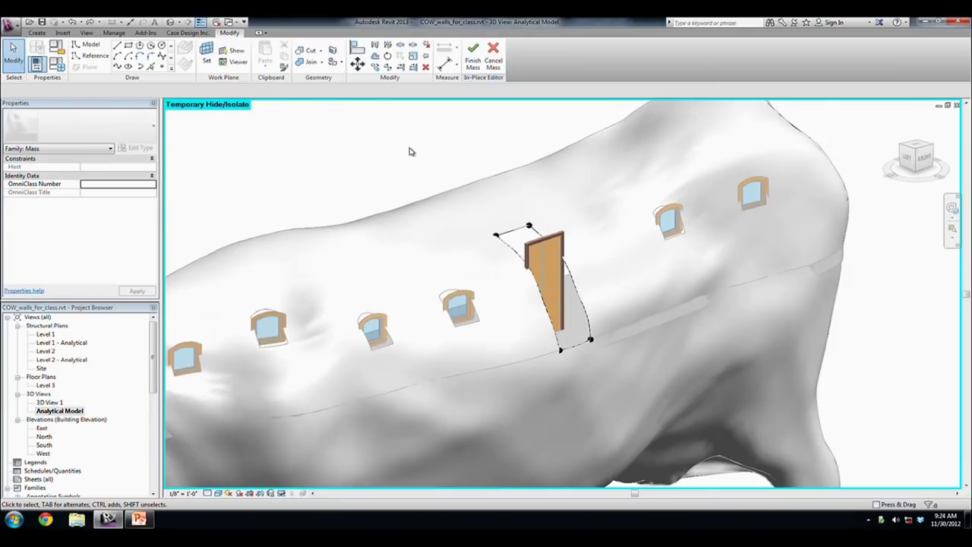
{"action": "scroll", "coordinate": [410, 152], "scroll_direction": "down", "scroll_amount": 5}
{"action": "middle_click_drag", "start_coordinate": [440, 231], "coordinate": [532, 104], "text": "shift"}
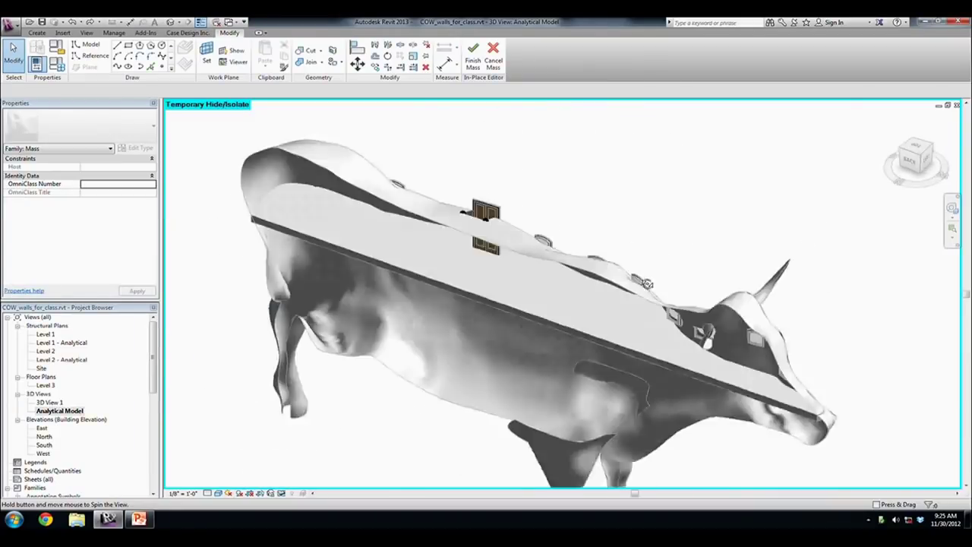
{"action": "left_click", "coordinate": [482, 66]}
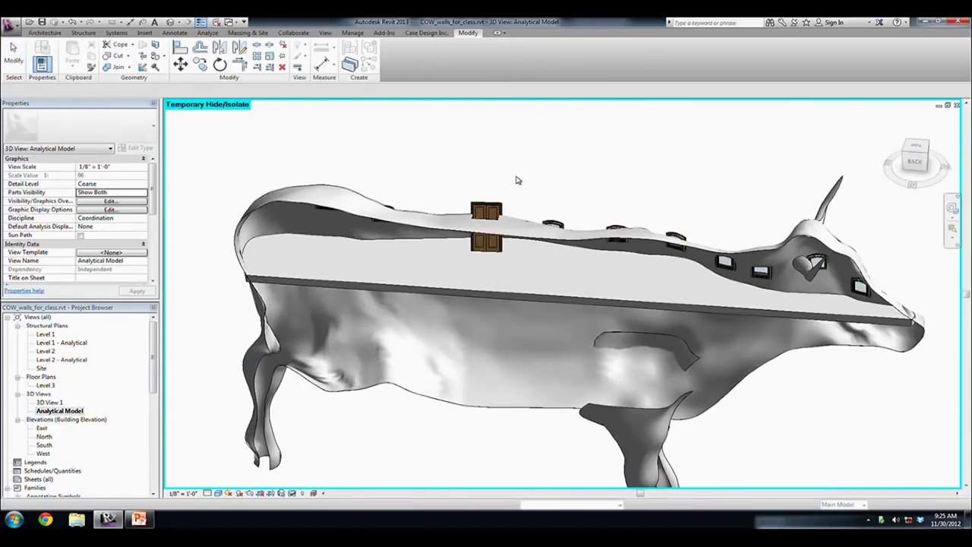
{"action": "mouse_move", "coordinate": [516, 180]}
{"action": "middle_mouse_down", "text": "shift"}
{"action": "mouse_move", "coordinate": [532, 272]}
{"action": "mouse_move", "coordinate": [521, 256]}
{"action": "middle_mouse_up", "text": "shift"}
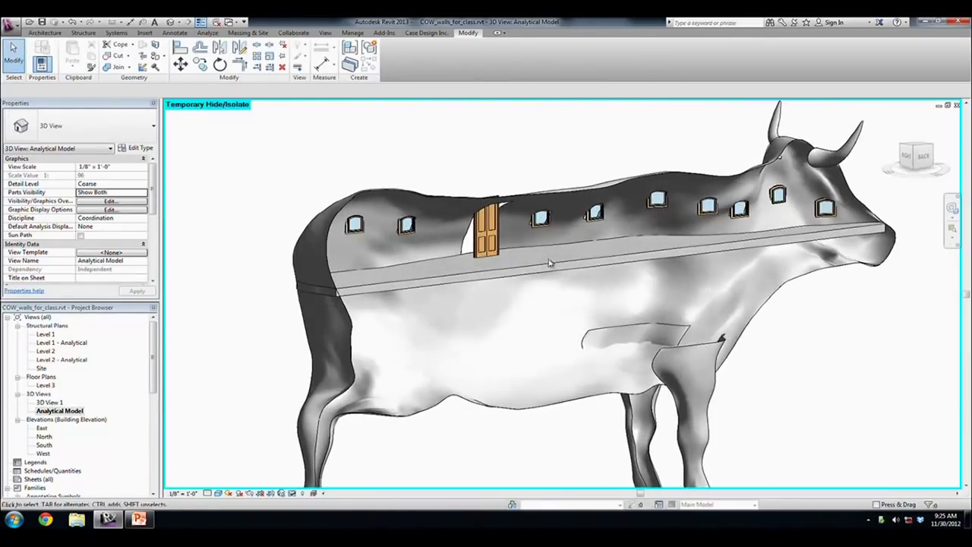
{"action": "scroll", "coordinate": [521, 319], "scroll_direction": "up", "scroll_amount": 2}
{"action": "scroll", "coordinate": [511, 354], "scroll_direction": "down", "scroll_amount": 1}
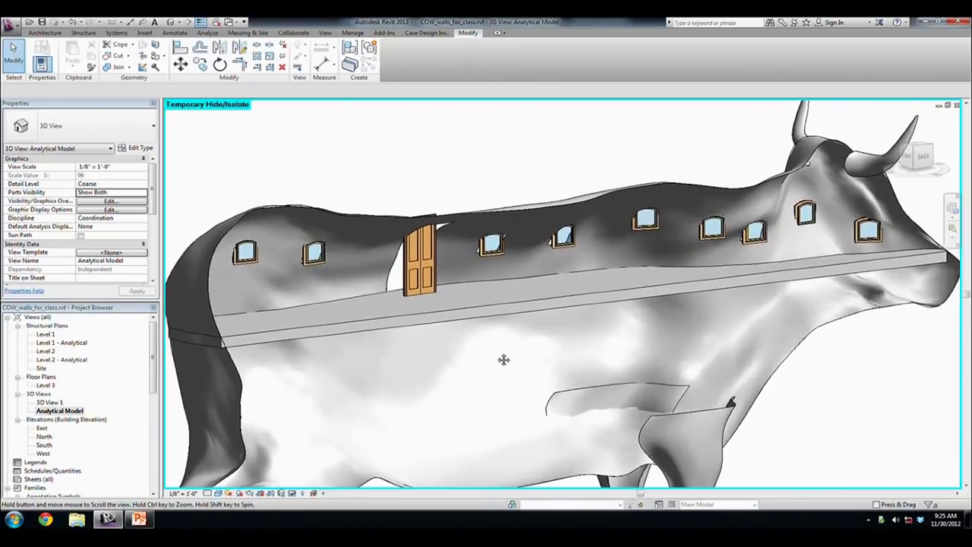
{"action": "scroll", "coordinate": [504, 360], "scroll_direction": "down", "scroll_amount": 1}
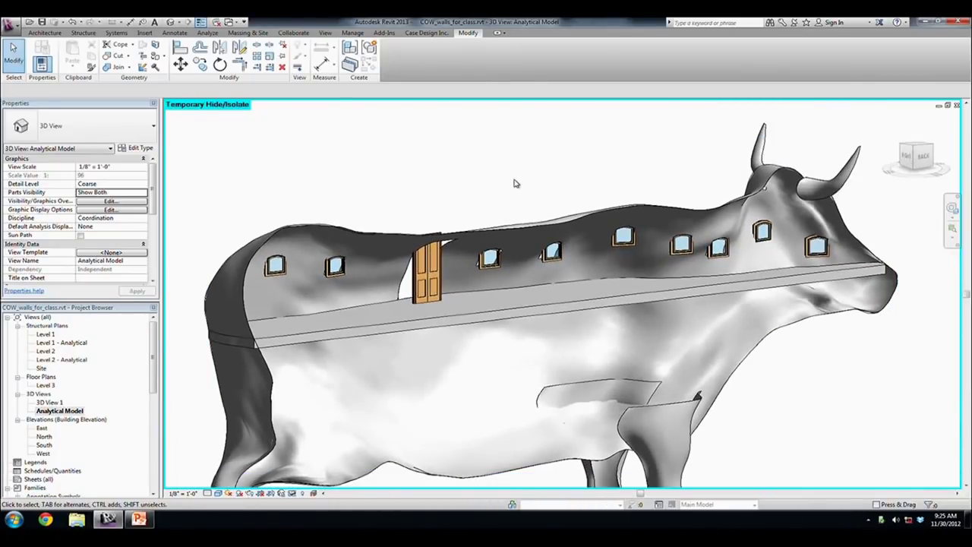